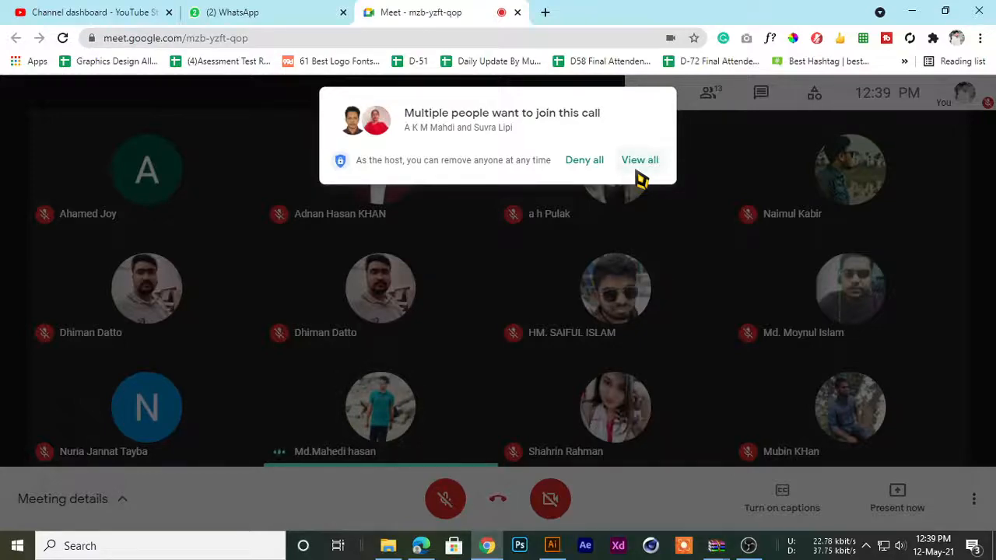
Admit all the people waiting to join the call, and open a new browser tab
click(638, 173)
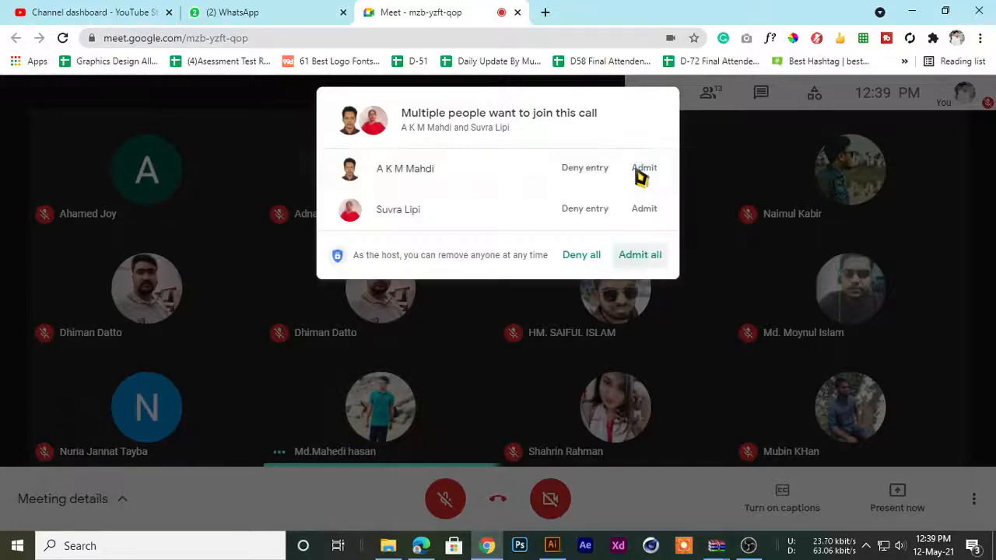
click(631, 259)
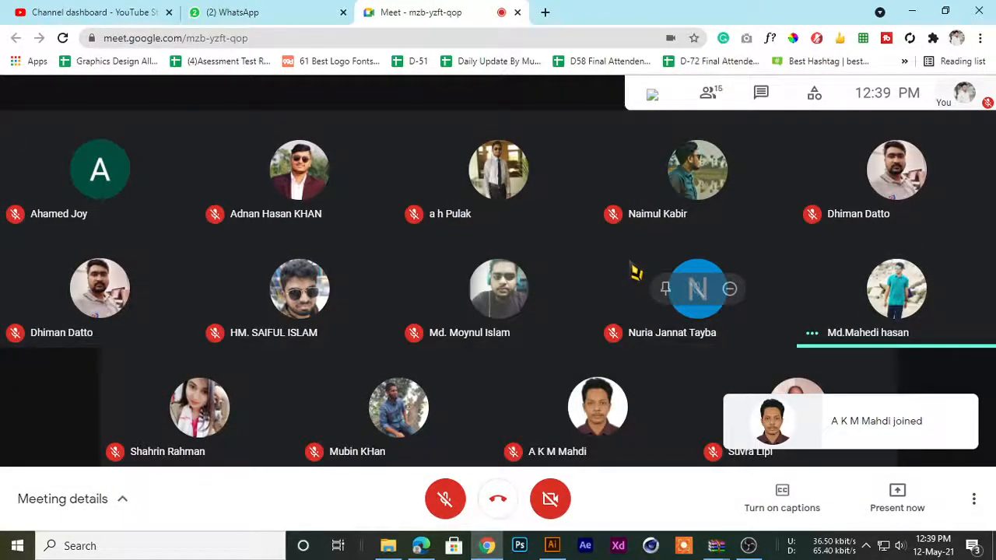
click(542, 12)
click(420, 11)
click(275, 11)
click(143, 7)
click(233, 11)
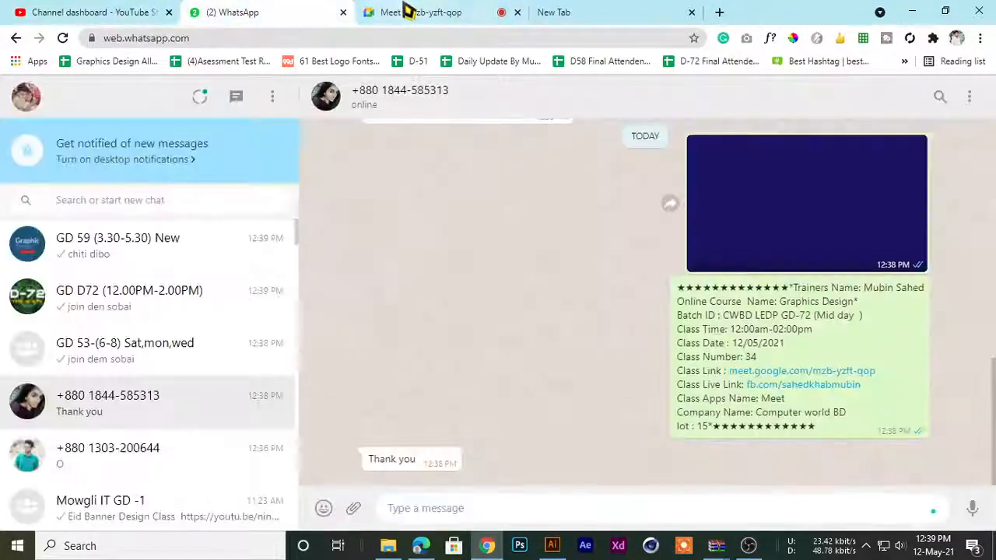
click(407, 11)
click(283, 4)
click(436, 8)
click(610, 5)
click(389, 12)
click(275, 8)
click(450, 5)
click(576, 10)
click(462, 15)
Admit the two participants who ask to join the call one after the other
mouse_move(476, 173)
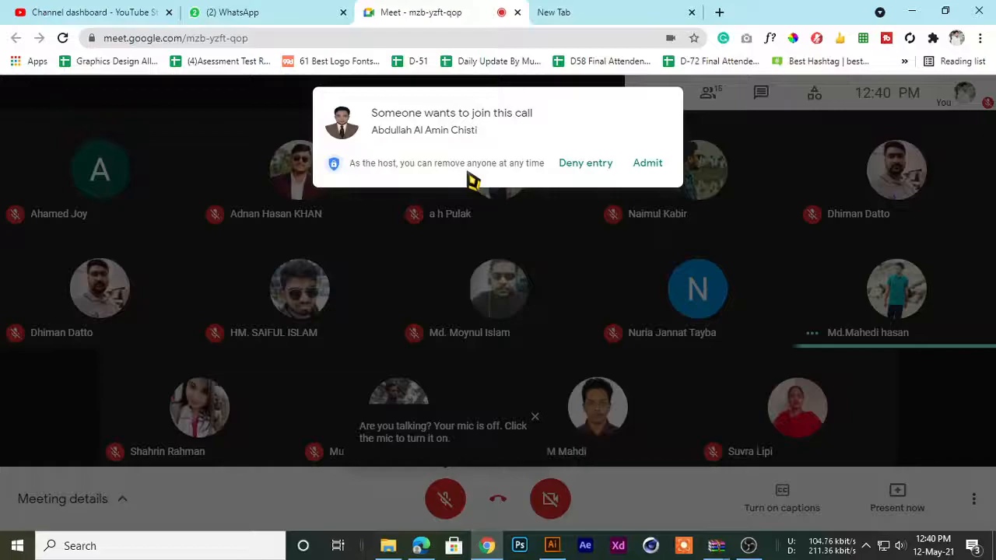
click(650, 165)
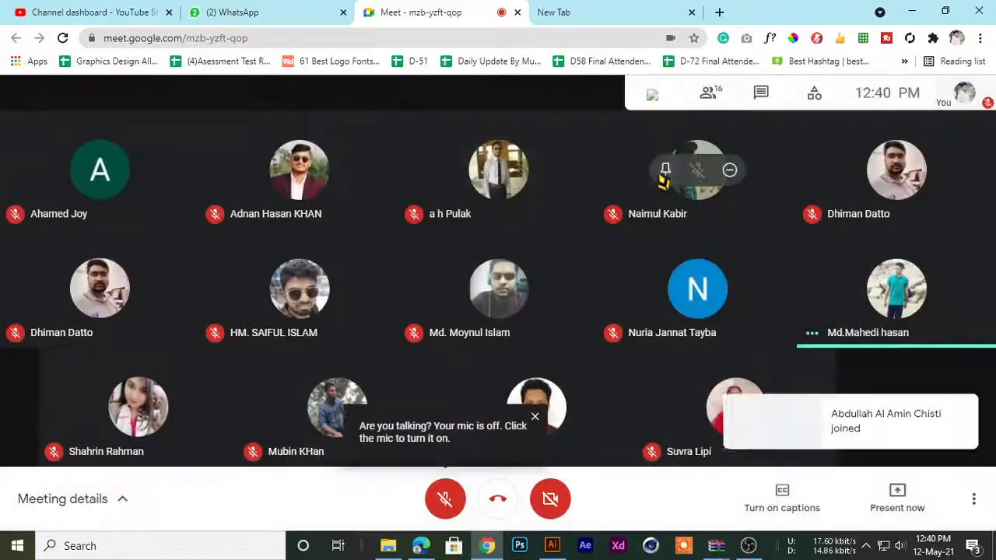
click(580, 11)
click(473, 11)
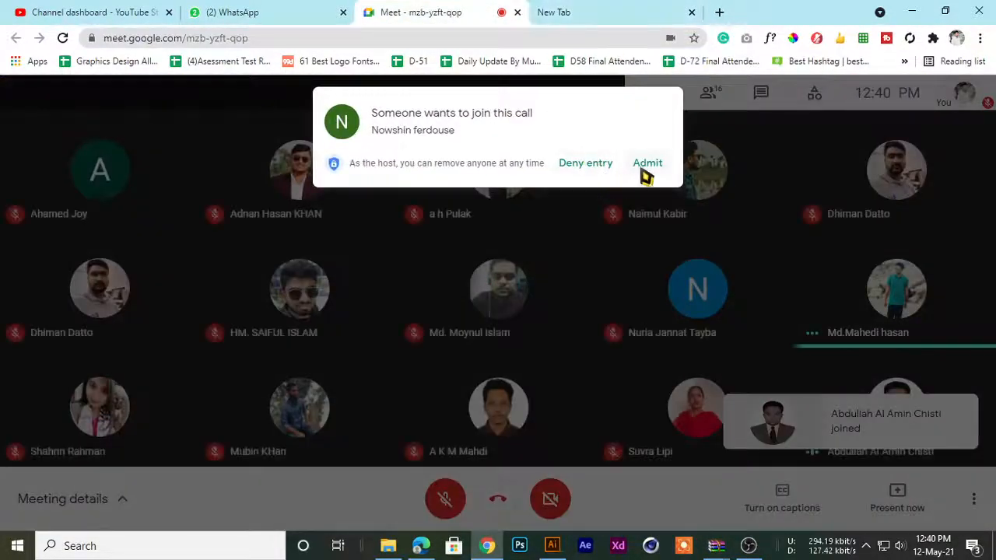
click(645, 167)
click(658, 11)
click(412, 10)
click(568, 10)
click(474, 10)
click(612, 11)
click(475, 11)
click(610, 9)
click(473, 9)
click(569, 9)
click(464, 10)
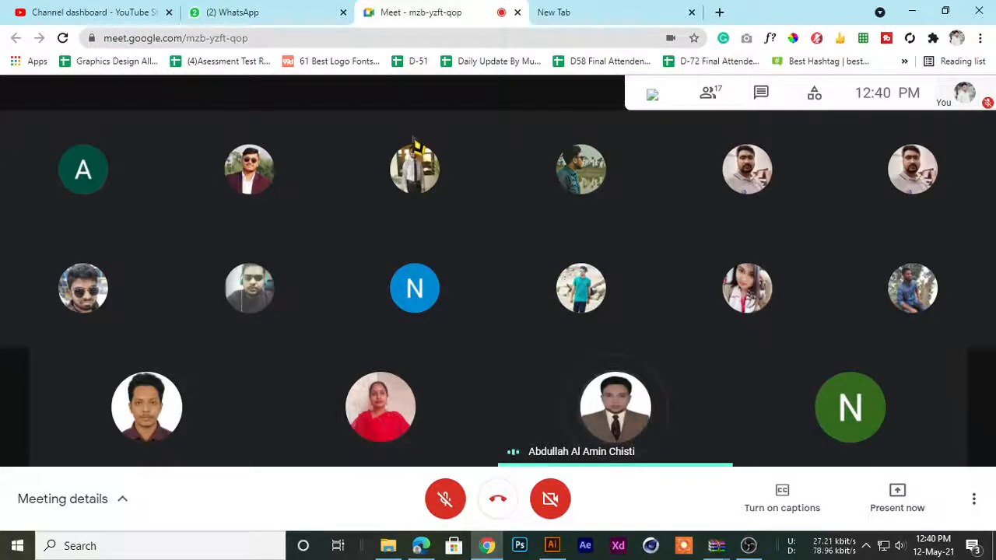
Turn on the microphone in the call
click(438, 502)
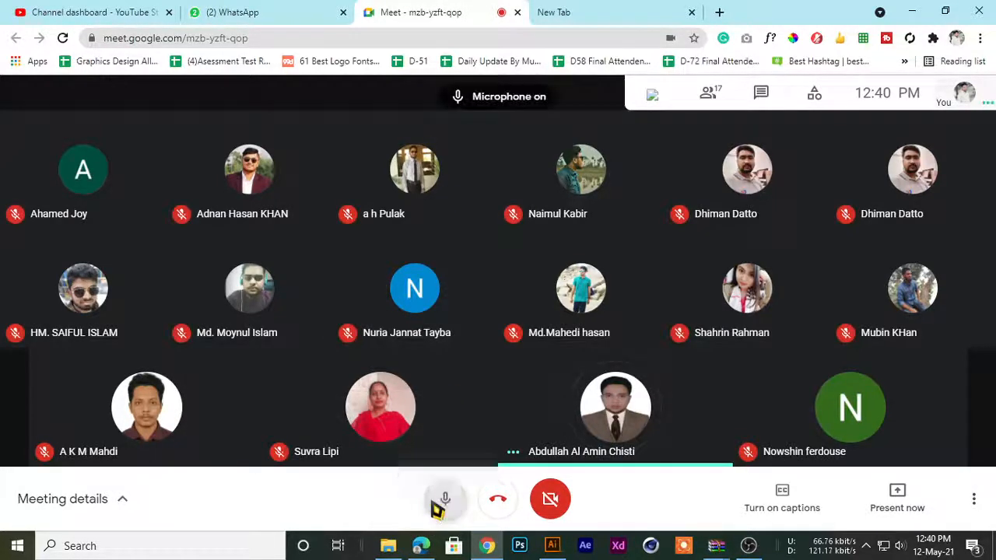
click(262, 11)
click(424, 12)
click(605, 11)
click(423, 10)
click(234, 12)
click(46, 12)
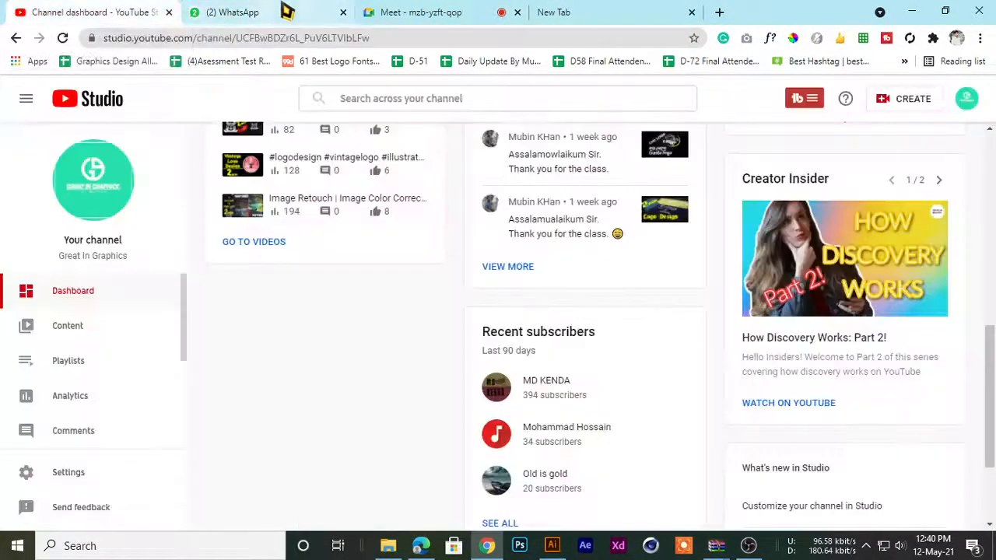
click(418, 11)
click(573, 9)
click(373, 11)
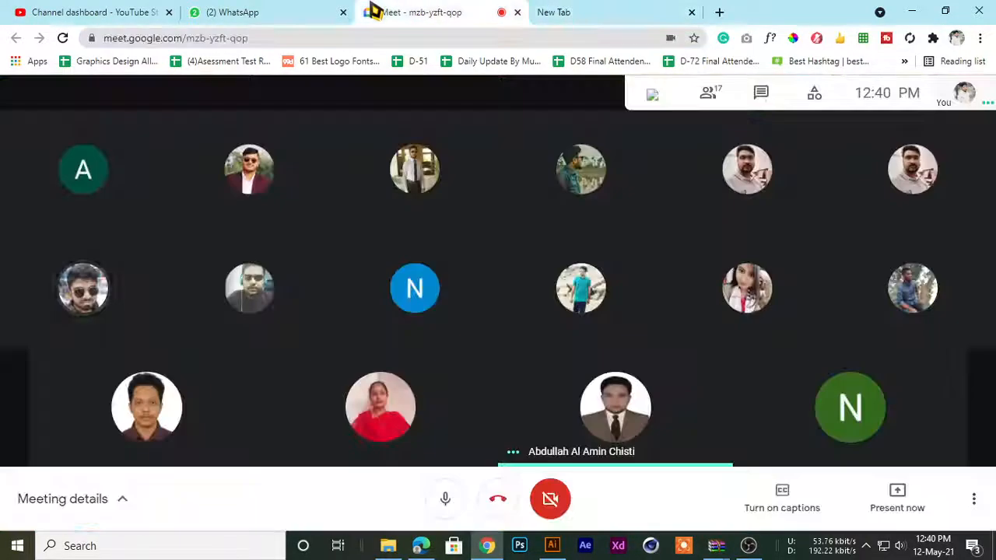
click(330, 11)
click(411, 11)
click(615, 11)
click(452, 12)
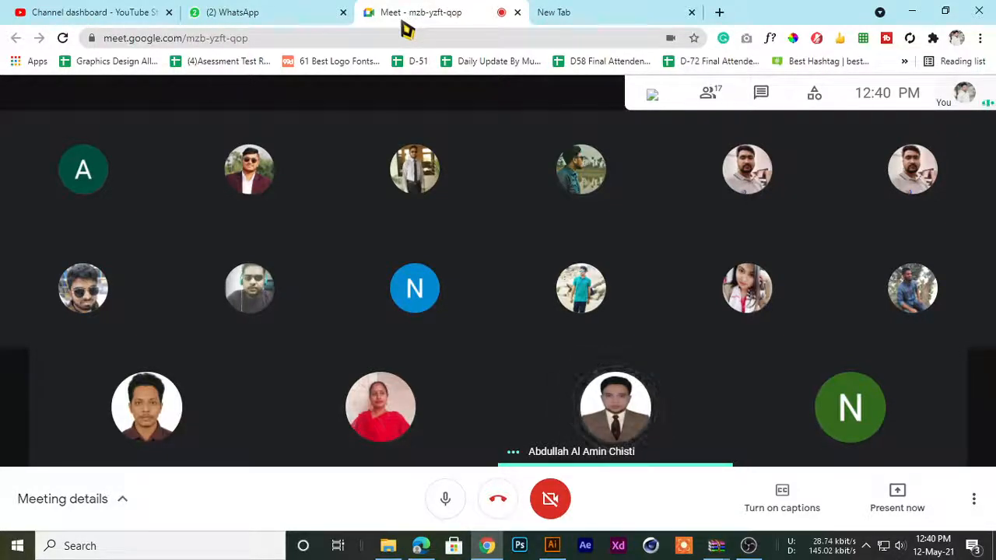
click(622, 10)
click(444, 11)
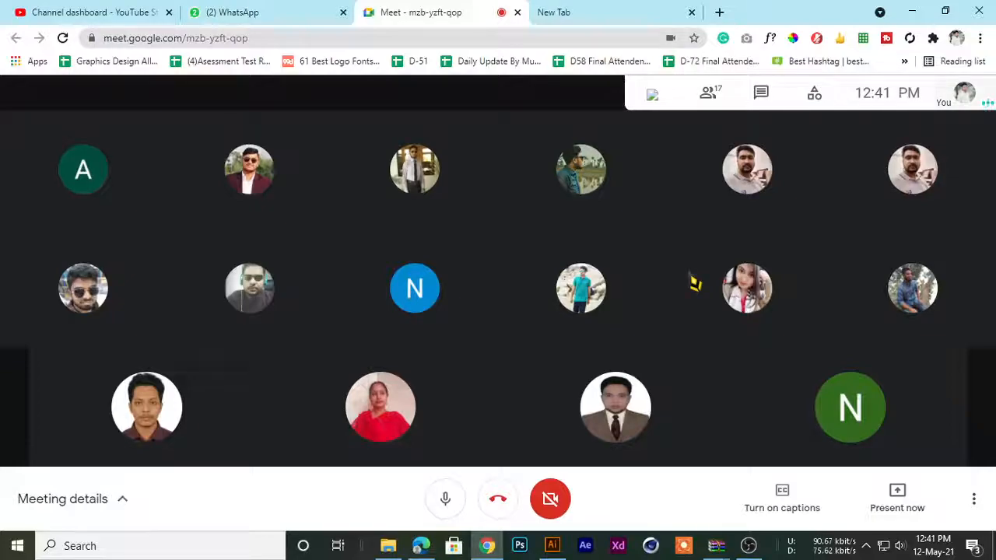
click(585, 11)
click(484, 10)
click(304, 9)
click(415, 11)
click(537, 12)
click(443, 10)
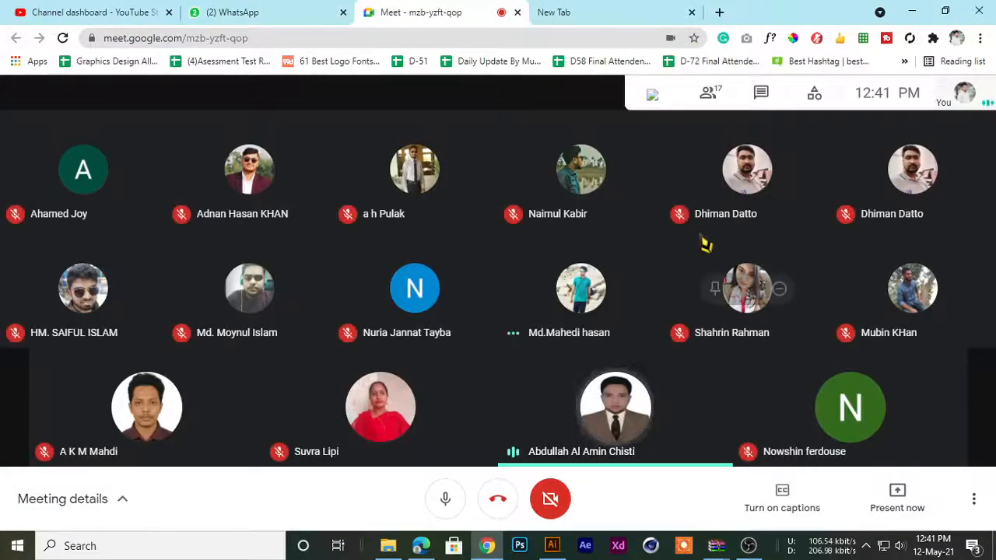
click(658, 11)
click(446, 10)
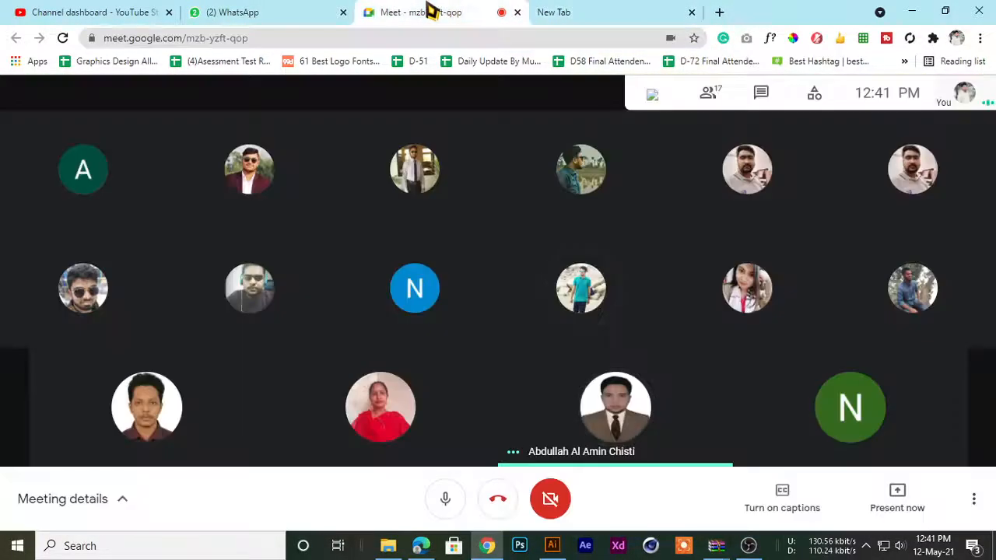
click(616, 13)
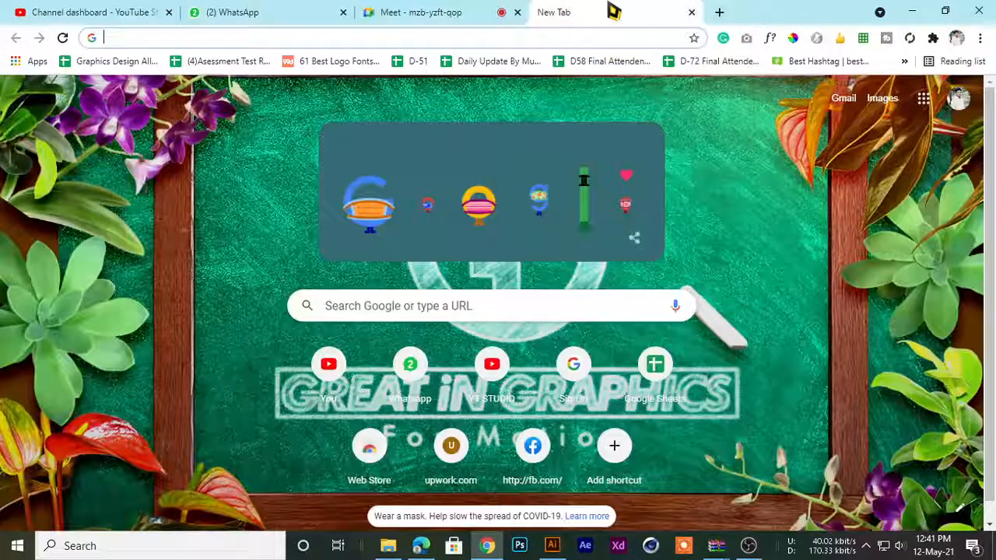
click(444, 10)
click(625, 11)
click(413, 10)
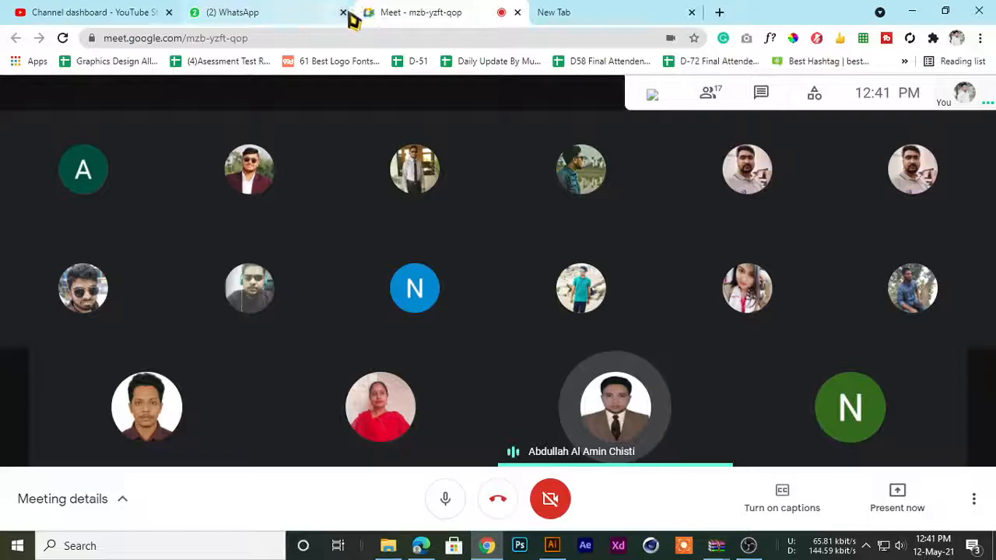
click(566, 11)
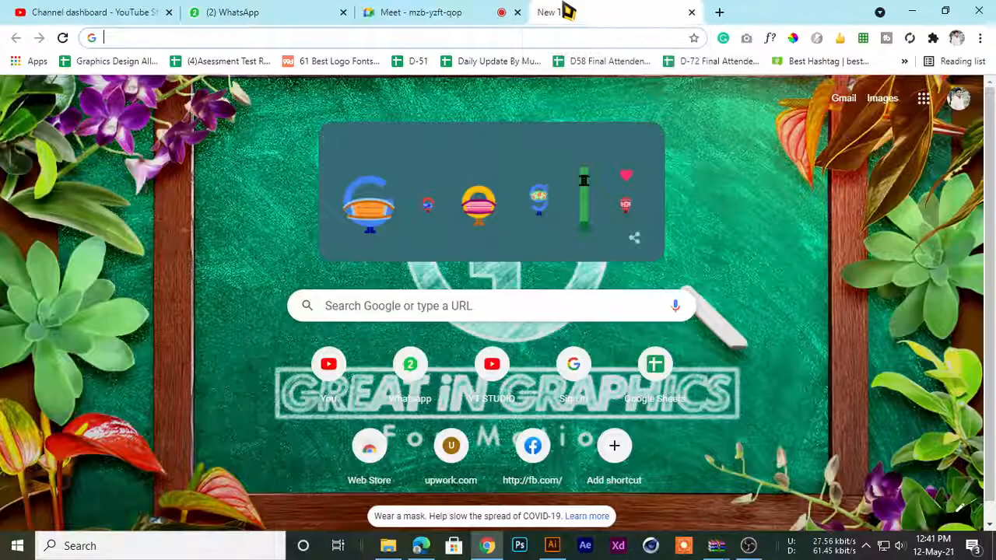
click(471, 11)
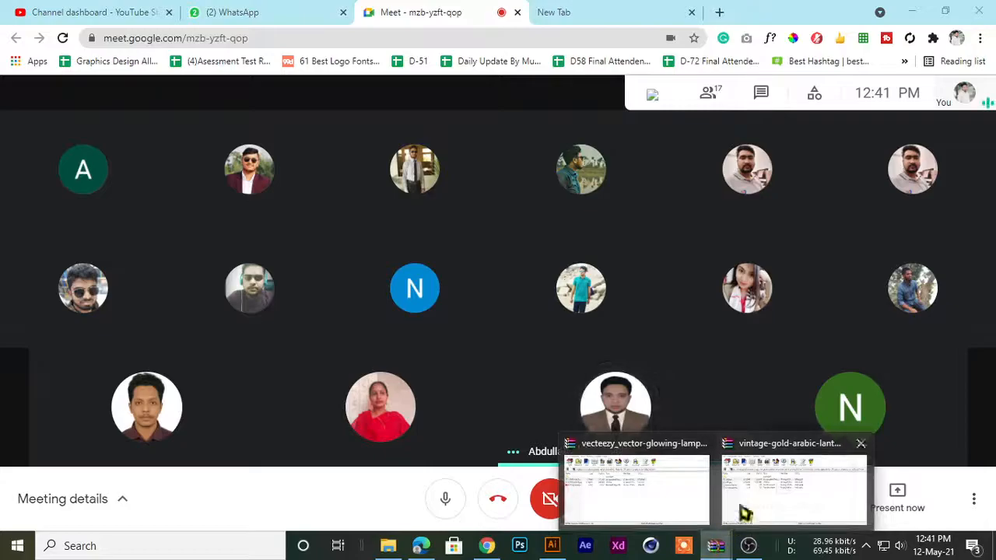
Close both open archive windows, the vecteezy glowing lamp one and the vintage gold Arabic lanterns one
right_click(716, 545)
click(707, 517)
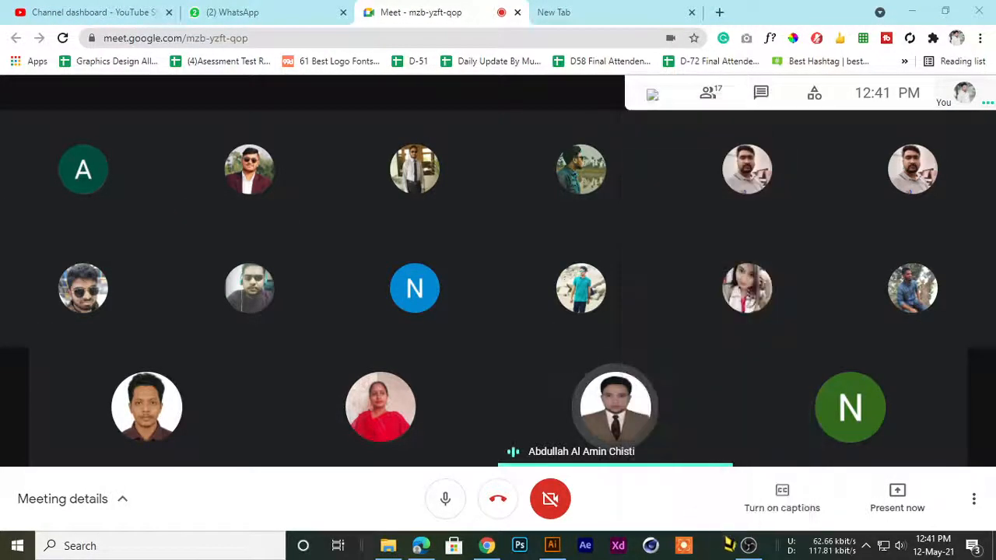
click(748, 547)
click(911, 8)
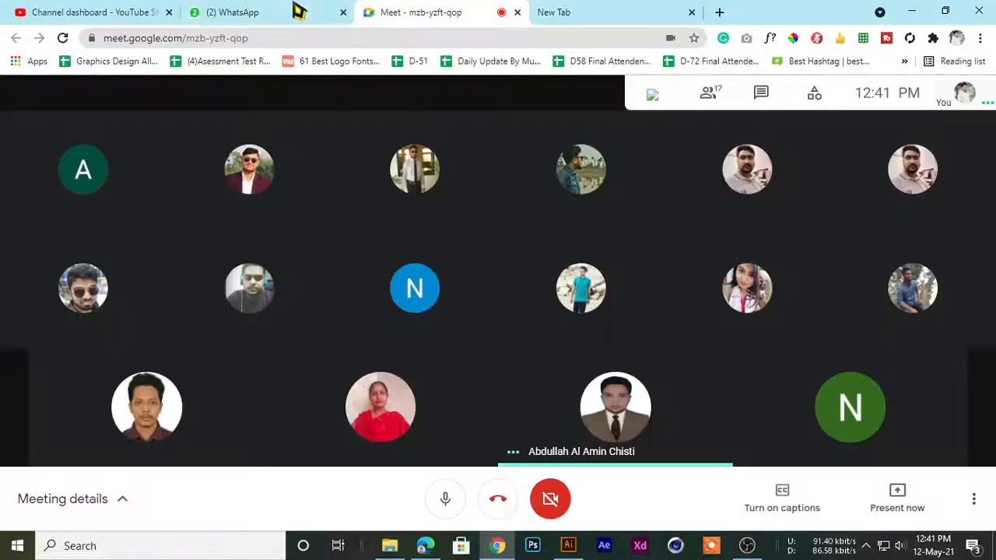
click(298, 10)
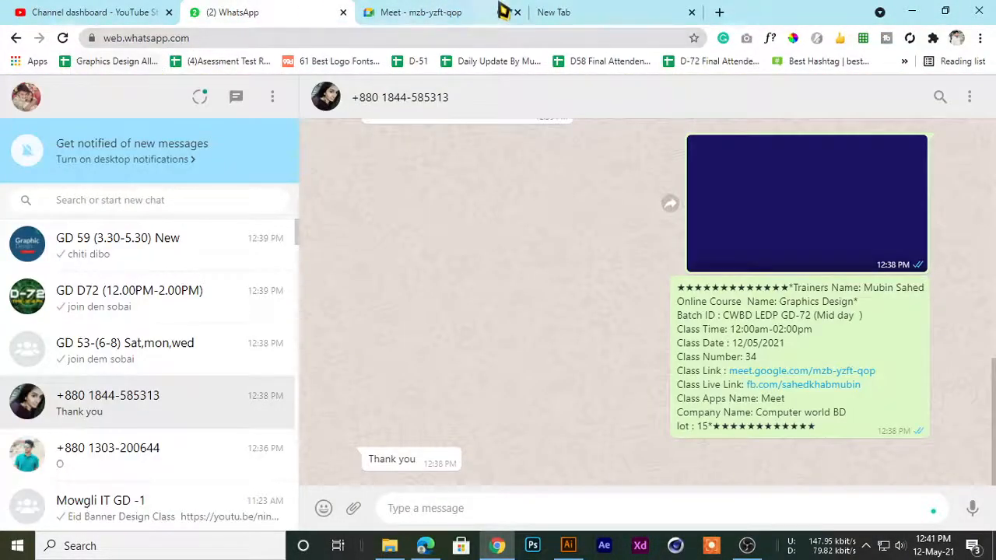
click(420, 11)
click(560, 11)
Return to the Meet call and admit the participant asking to join
click(420, 11)
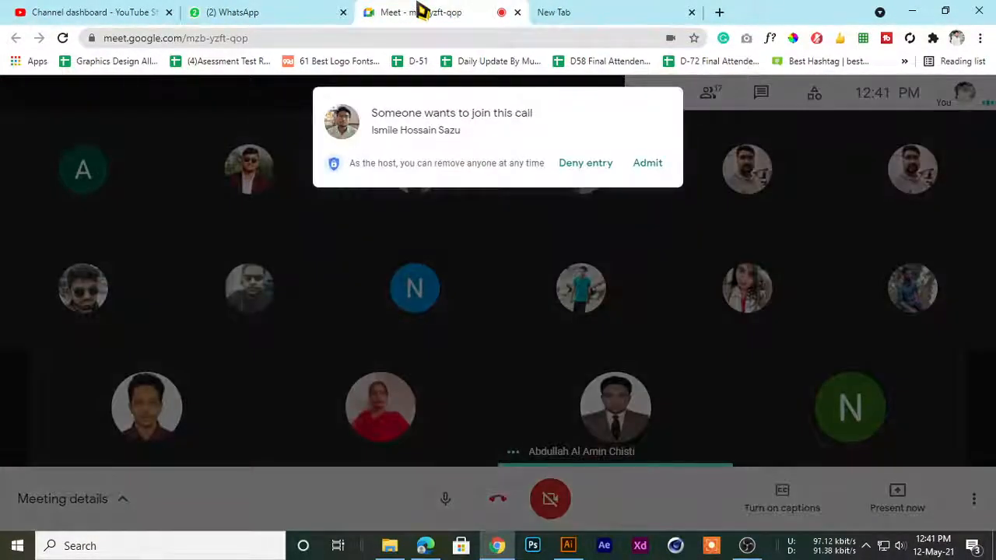
click(645, 163)
mouse_move(624, 317)
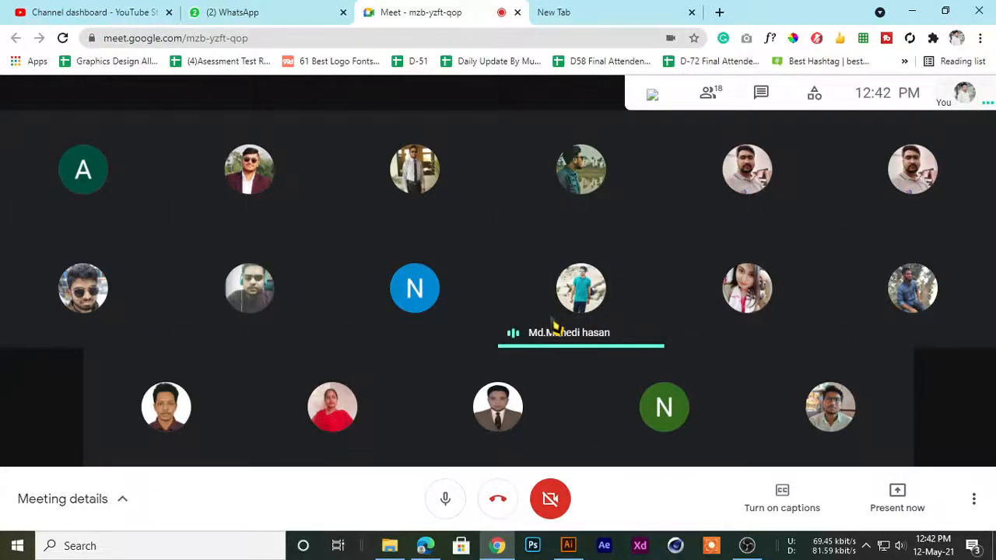
click(560, 12)
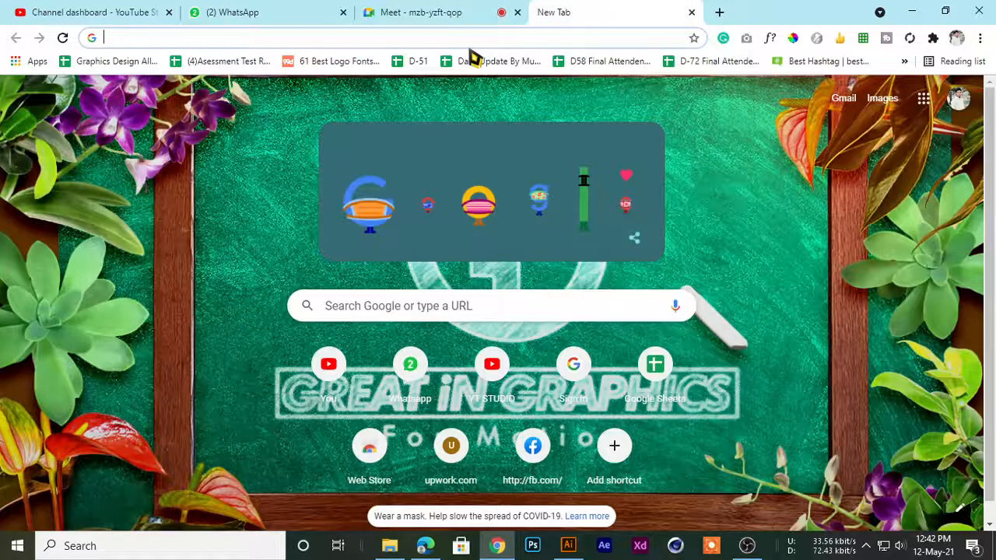
click(426, 9)
click(318, 10)
click(424, 9)
click(614, 9)
click(466, 9)
click(571, 10)
click(401, 10)
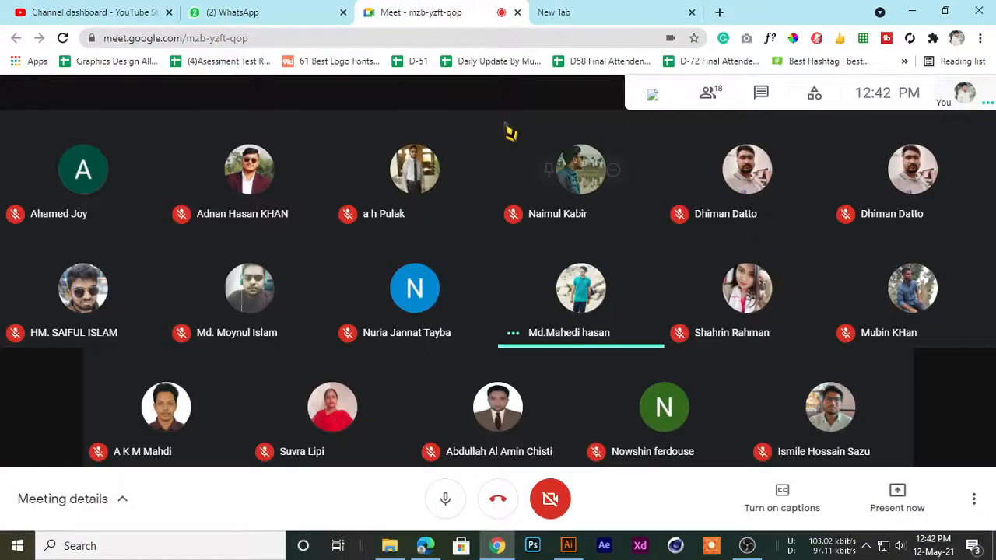
click(302, 16)
click(560, 13)
click(451, 10)
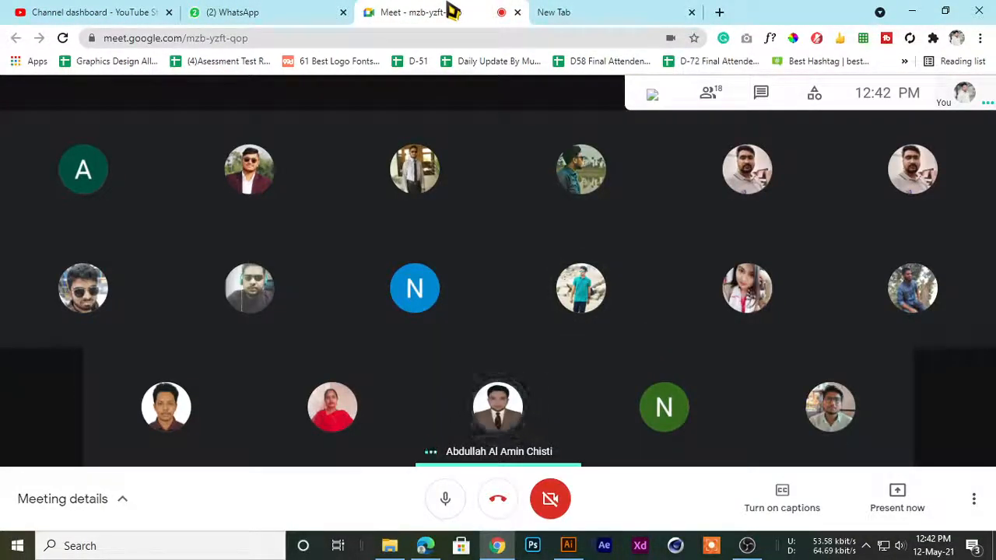
click(582, 10)
click(474, 12)
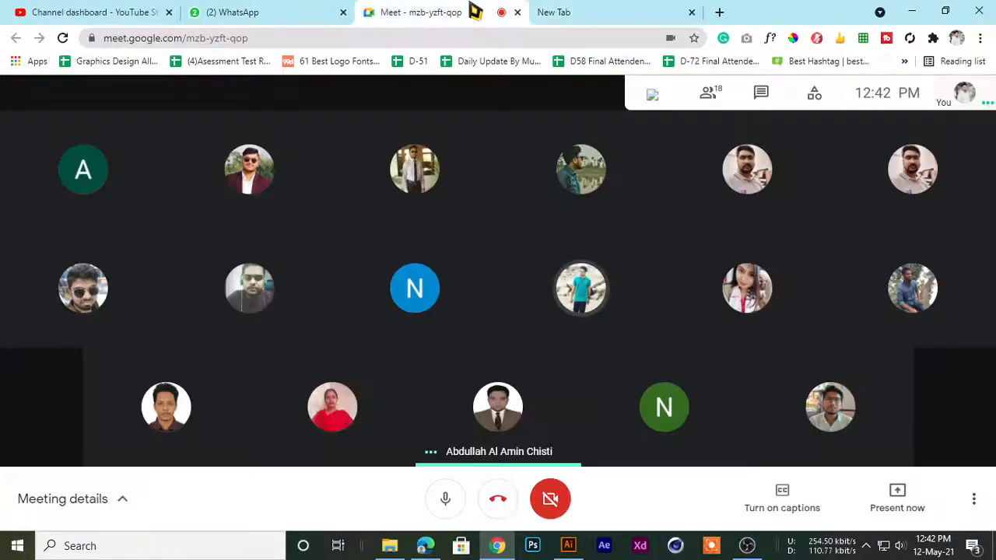
click(894, 546)
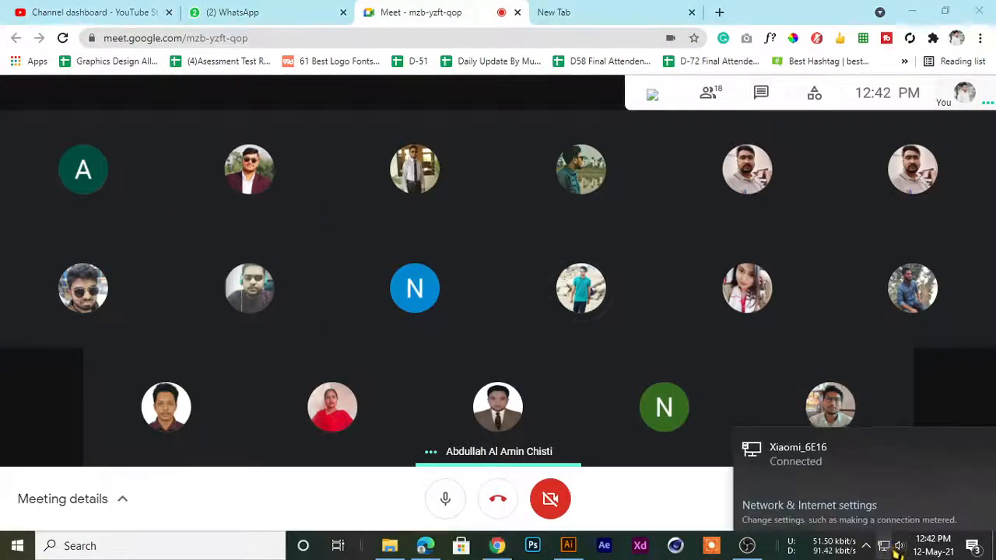
click(745, 11)
click(595, 12)
click(460, 11)
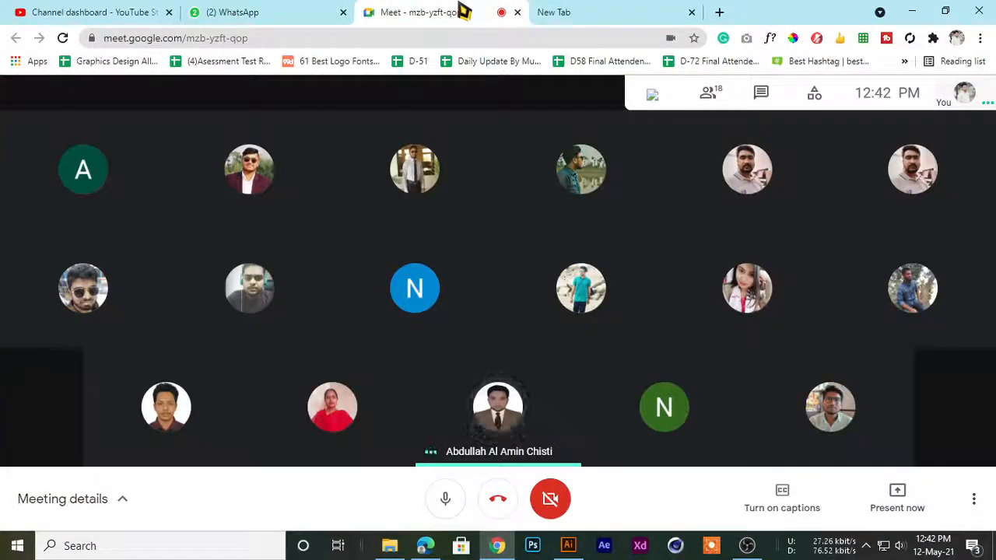
click(591, 11)
click(465, 11)
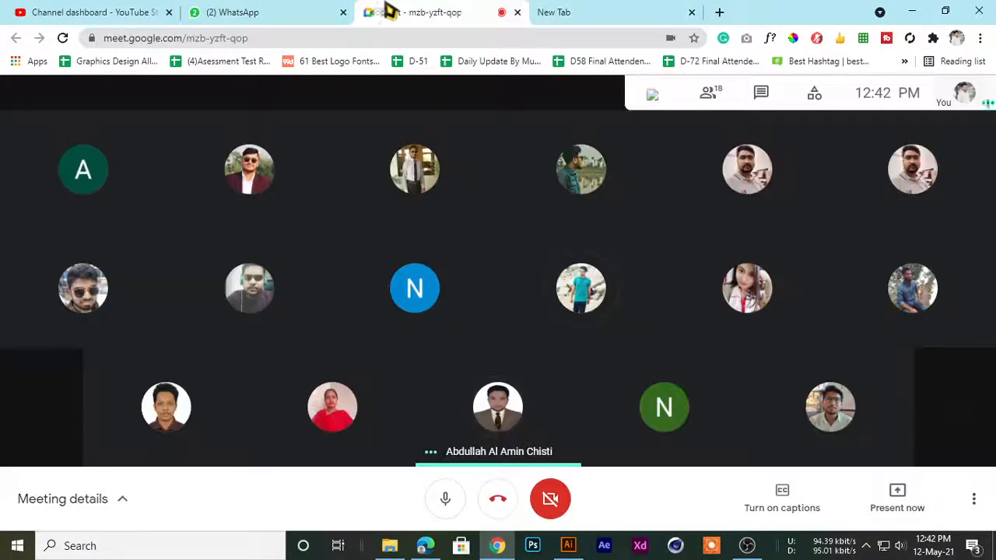
click(278, 9)
click(428, 9)
click(291, 9)
Go back to the Meet call and let the waiting participant in
click(443, 11)
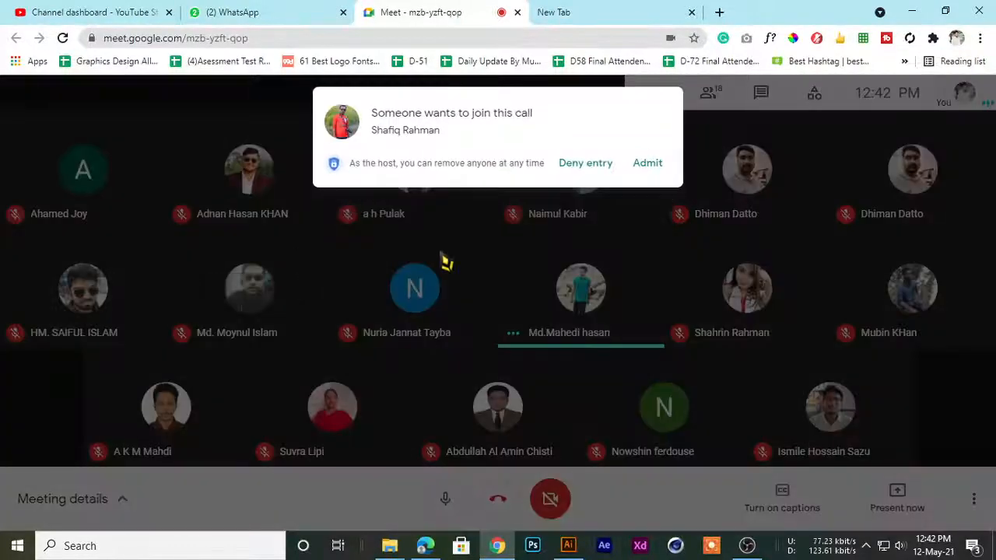
click(653, 168)
click(560, 12)
click(464, 12)
click(604, 12)
click(482, 11)
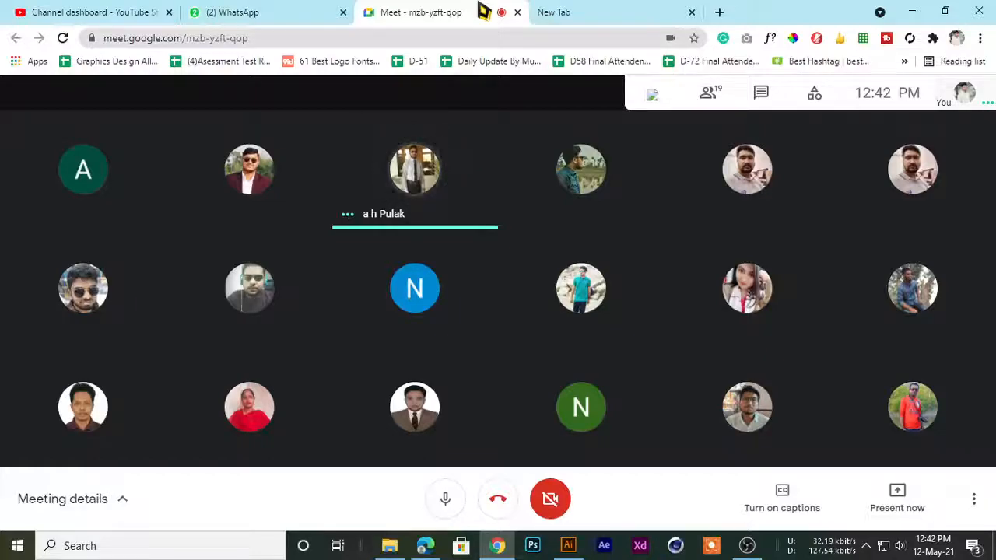
click(622, 11)
click(472, 12)
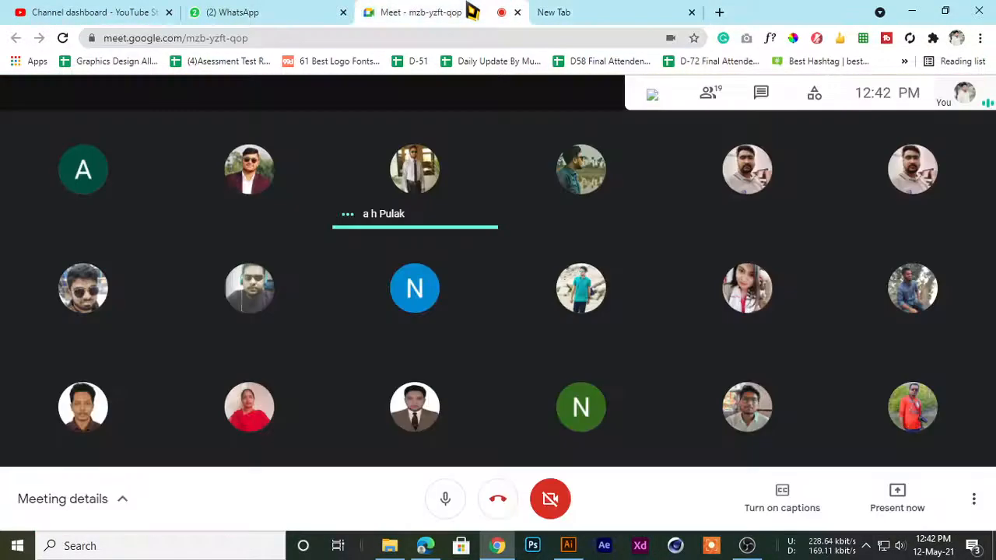
click(618, 12)
click(457, 11)
click(622, 12)
click(467, 11)
click(604, 12)
click(467, 12)
click(560, 12)
Bring the Meet call back into view and approve the new request to join
click(433, 12)
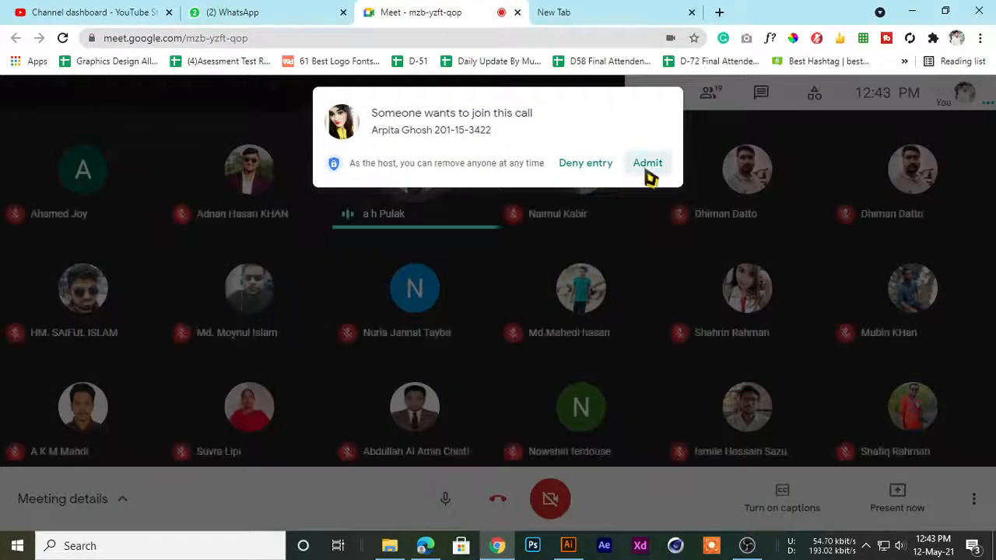
click(648, 169)
click(683, 11)
click(496, 12)
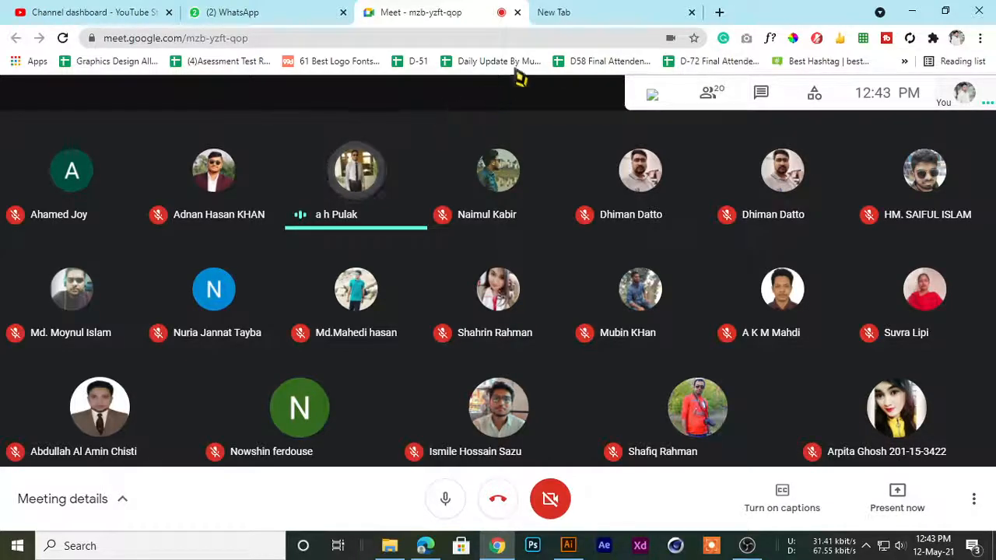
click(569, 17)
click(465, 12)
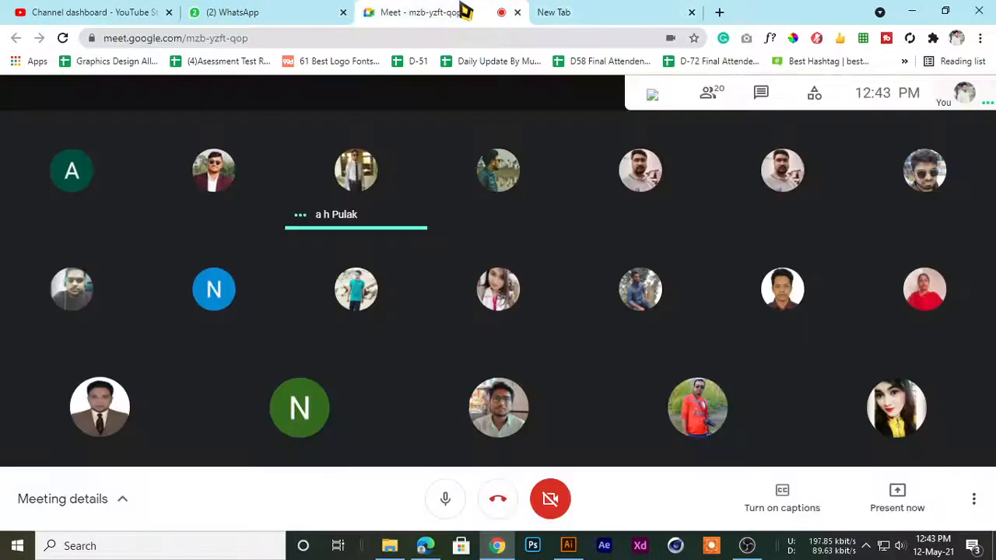
click(554, 16)
click(404, 14)
click(318, 12)
click(484, 12)
click(288, 11)
click(436, 11)
click(571, 16)
click(483, 11)
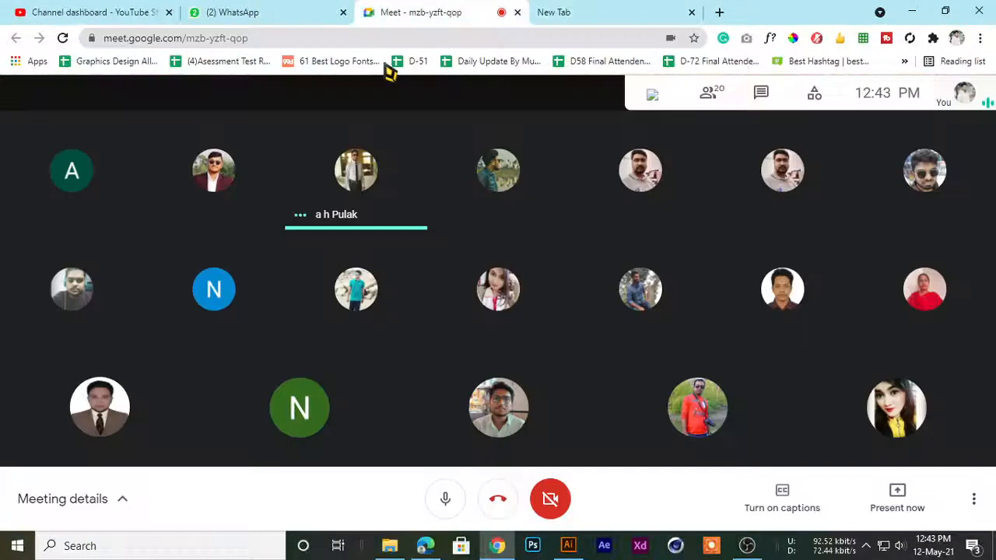
click(288, 11)
scroll(171, 318, down, 5)
scroll(179, 311, up, 5)
click(420, 12)
click(585, 14)
click(412, 9)
click(568, 12)
click(467, 12)
click(262, 10)
click(428, 11)
click(262, 12)
click(405, 11)
click(591, 12)
click(427, 14)
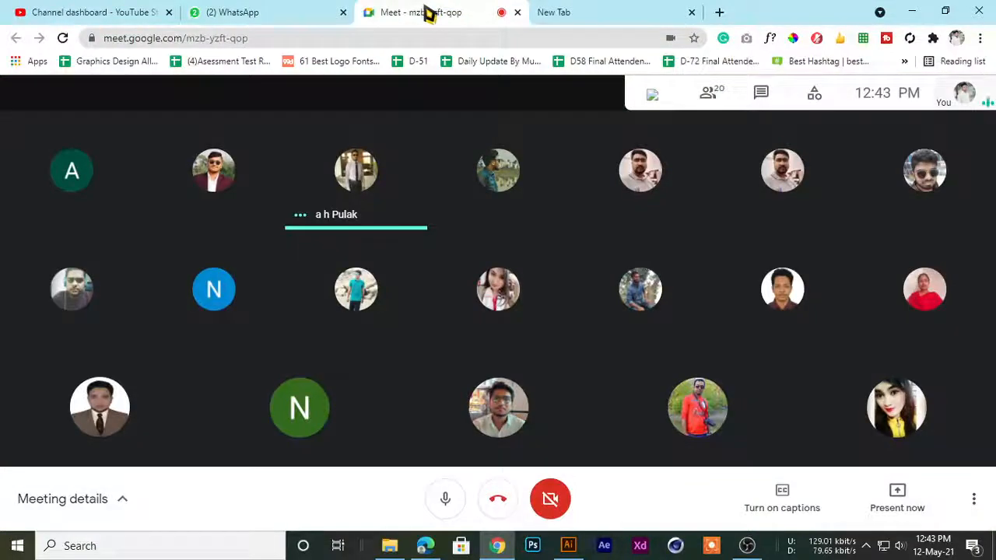
Load Facebook in the empty browser tab and add another new tab
click(560, 12)
click(444, 10)
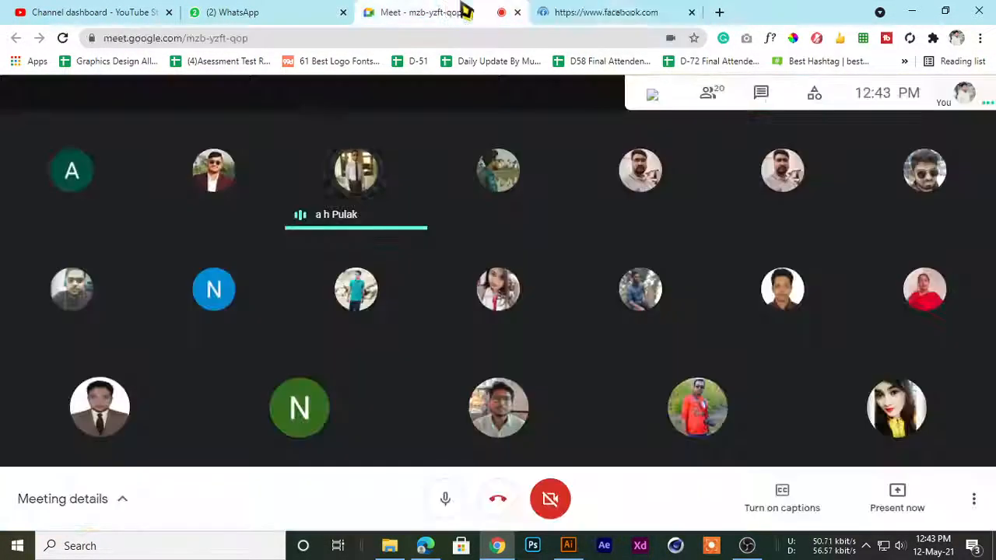
click(591, 12)
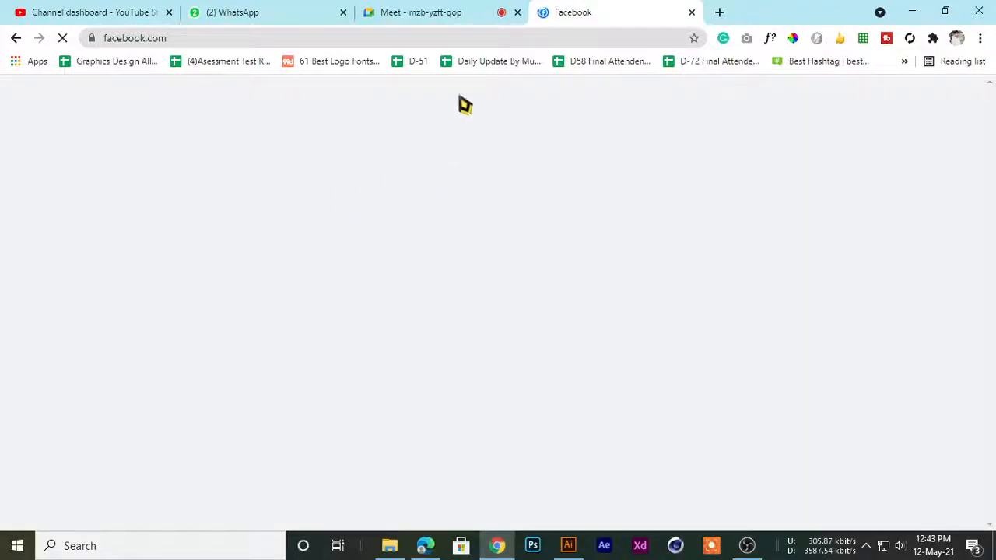
click(451, 12)
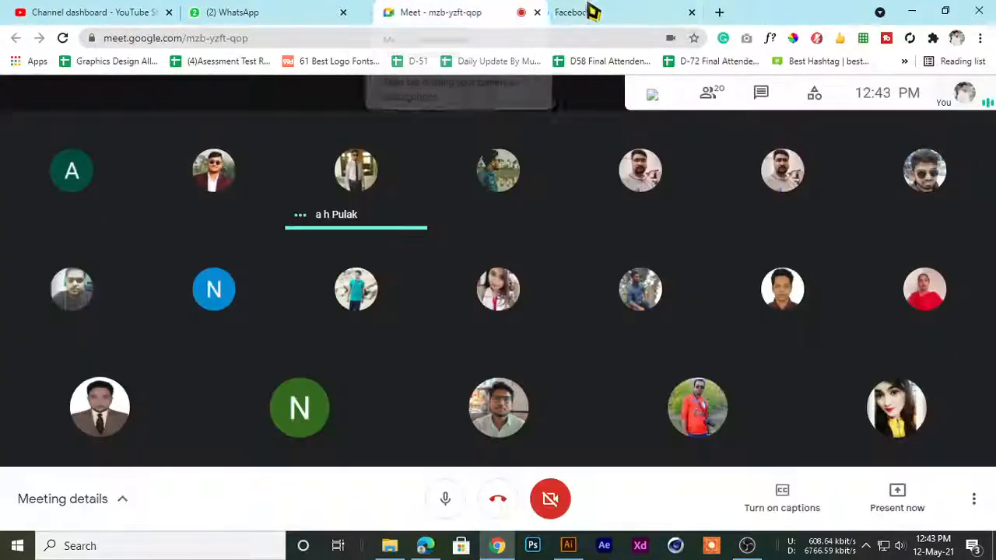
click(589, 11)
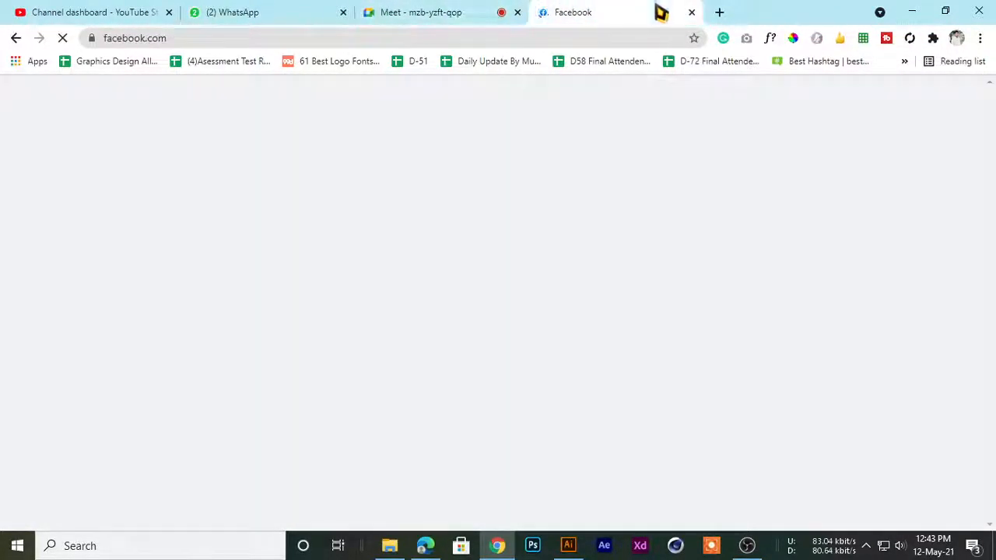
click(719, 12)
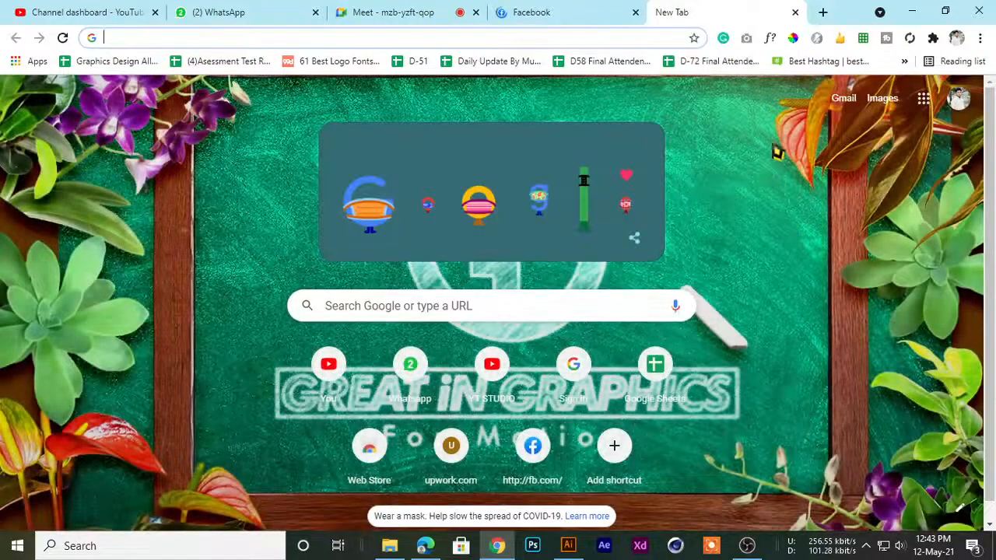
click(554, 6)
click(436, 10)
click(545, 8)
click(694, 6)
click(537, 6)
click(436, 8)
click(546, 6)
click(679, 7)
click(537, 8)
click(395, 6)
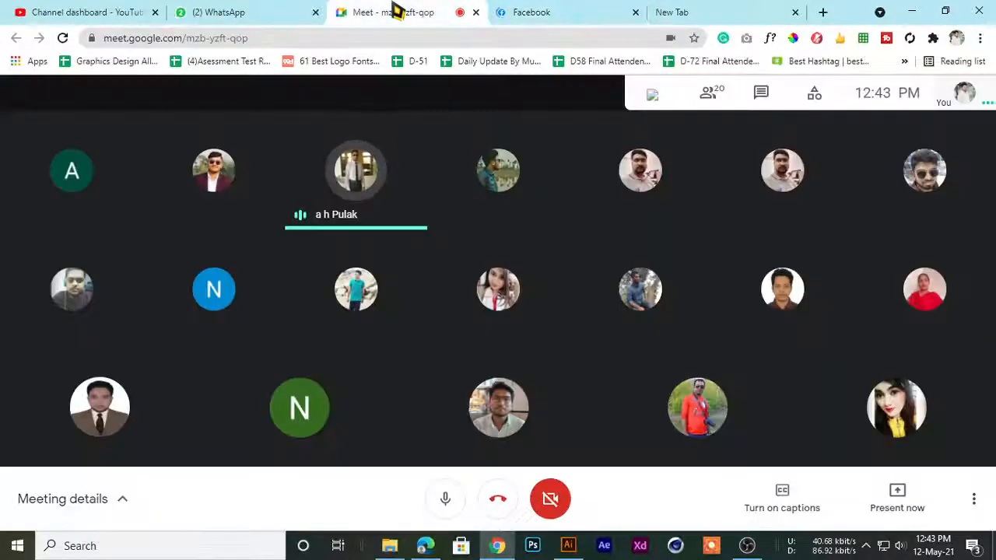
click(679, 11)
click(514, 9)
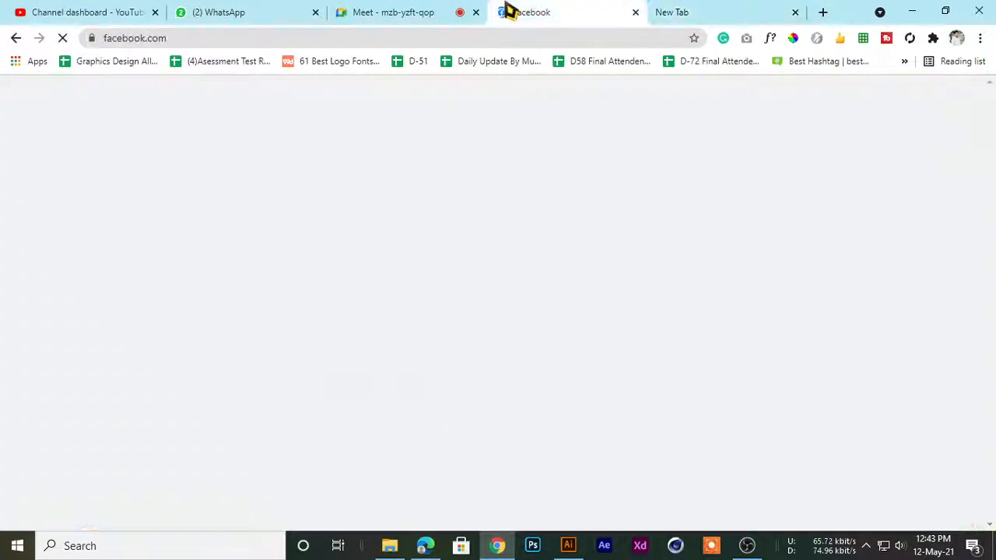
click(447, 9)
click(536, 10)
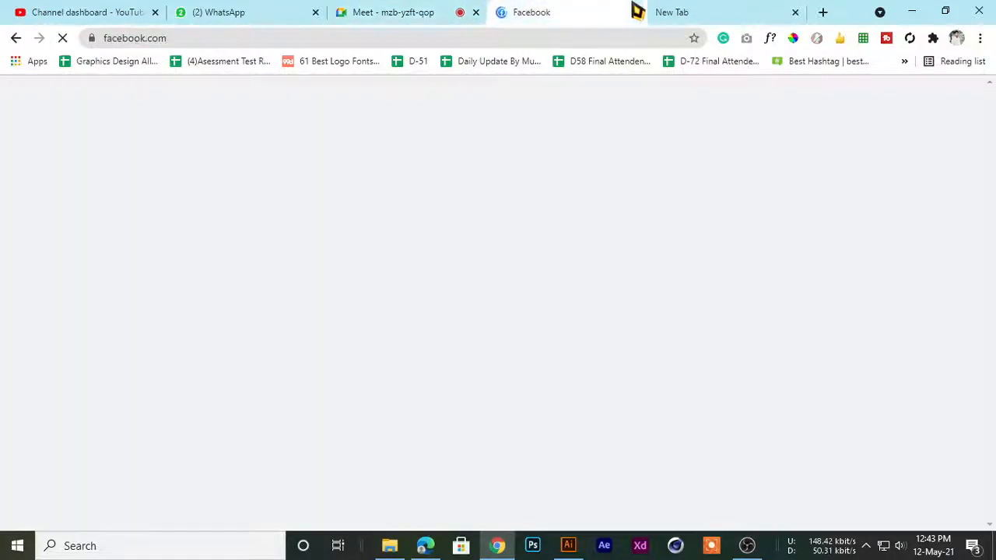
click(653, 11)
click(603, 15)
click(672, 10)
click(556, 10)
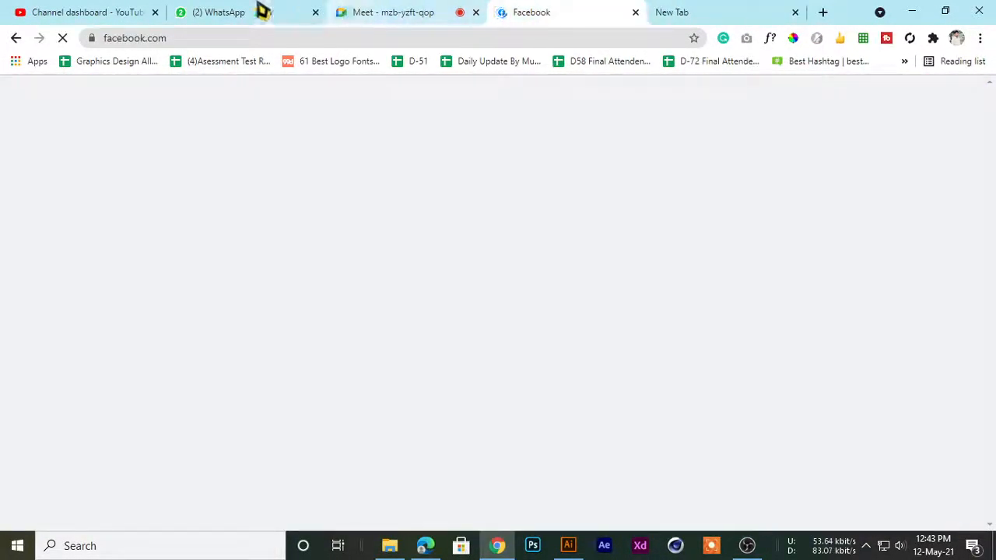
click(216, 11)
click(387, 9)
click(560, 9)
click(666, 10)
click(590, 11)
click(695, 13)
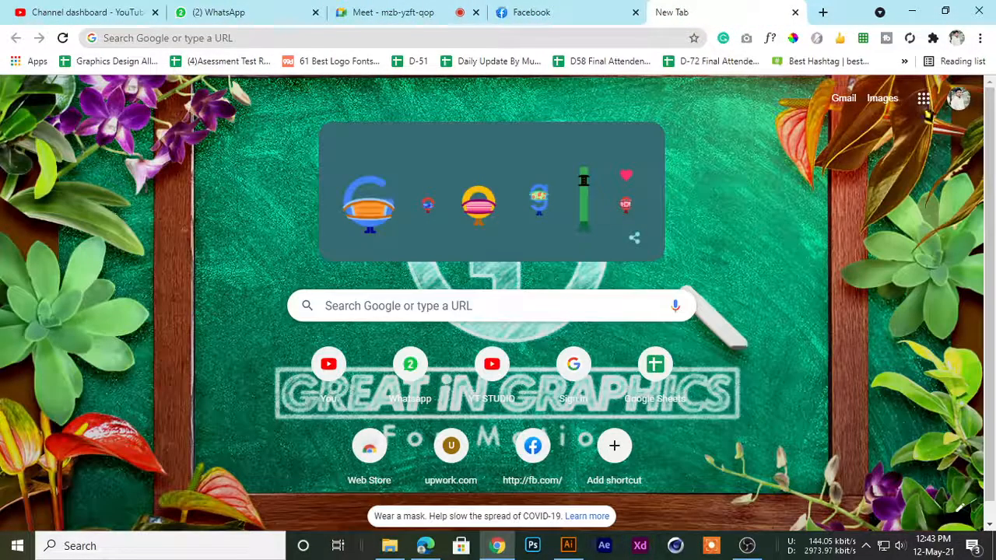
Load Google Drive in the new tab, glancing over the Facebook feed before browsing My Drive
click(924, 104)
click(791, 371)
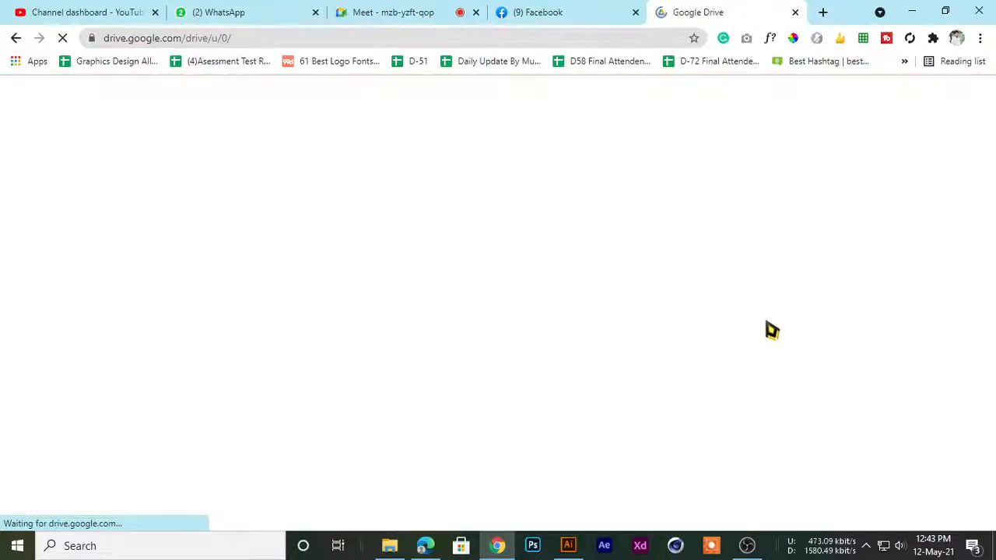
click(623, 9)
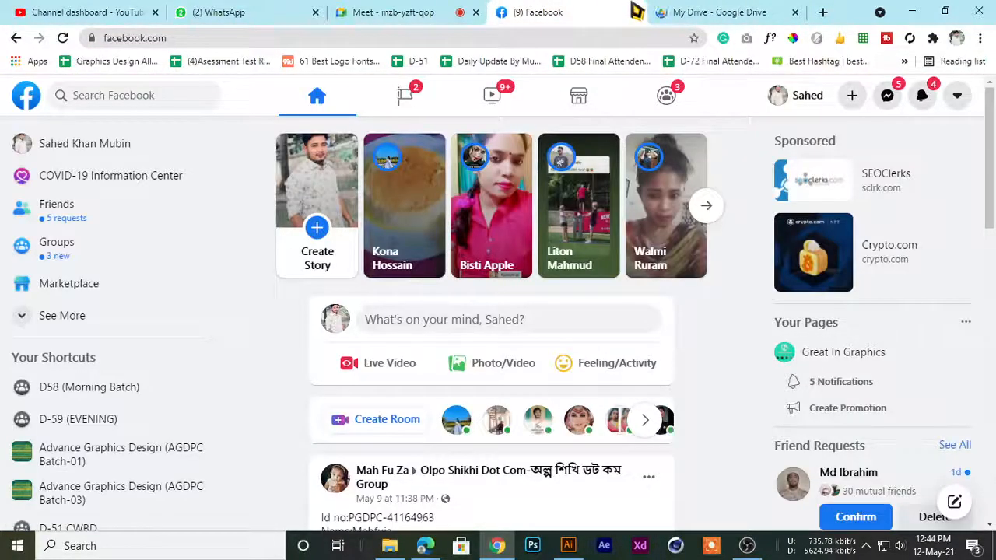
scroll(596, 333, down, 6)
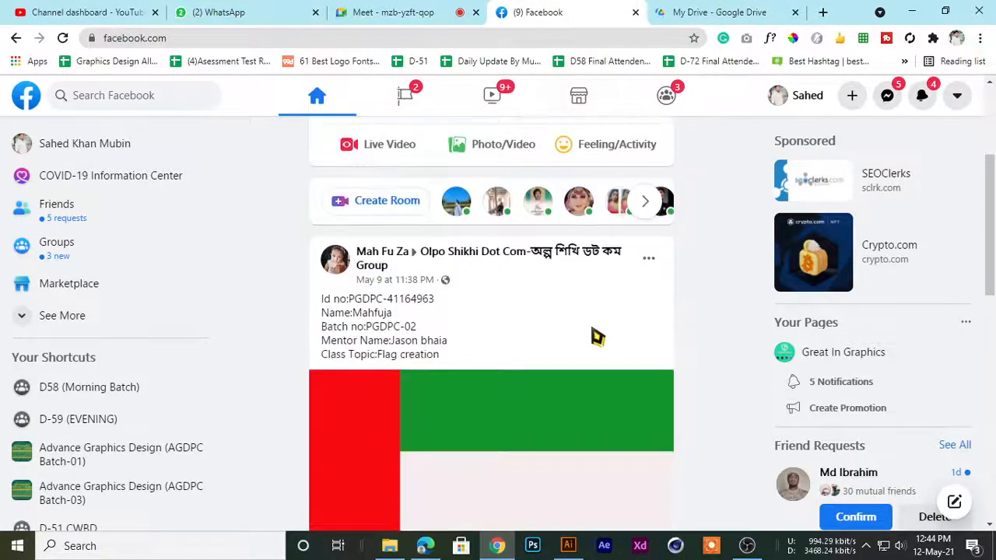
click(723, 11)
scroll(404, 339, down, 1)
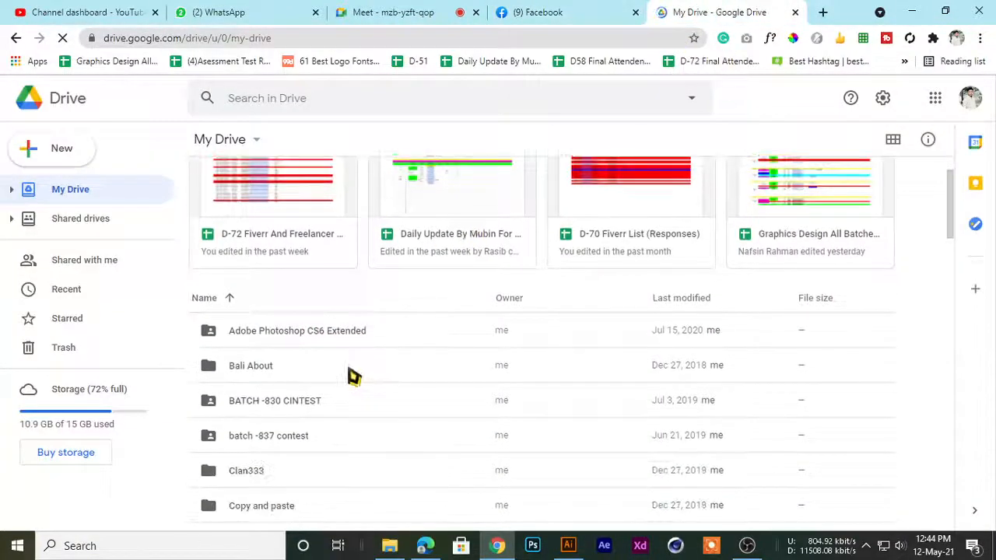
Open the D-72 Fiverr And Freelancer Link spreadsheet from the suggested files in My Drive in its own tab
right_click(262, 201)
mouse_move(436, 164)
click(526, 178)
Admit the participant waiting in the Meet call and close the Google Drive tab
click(438, 14)
click(335, 12)
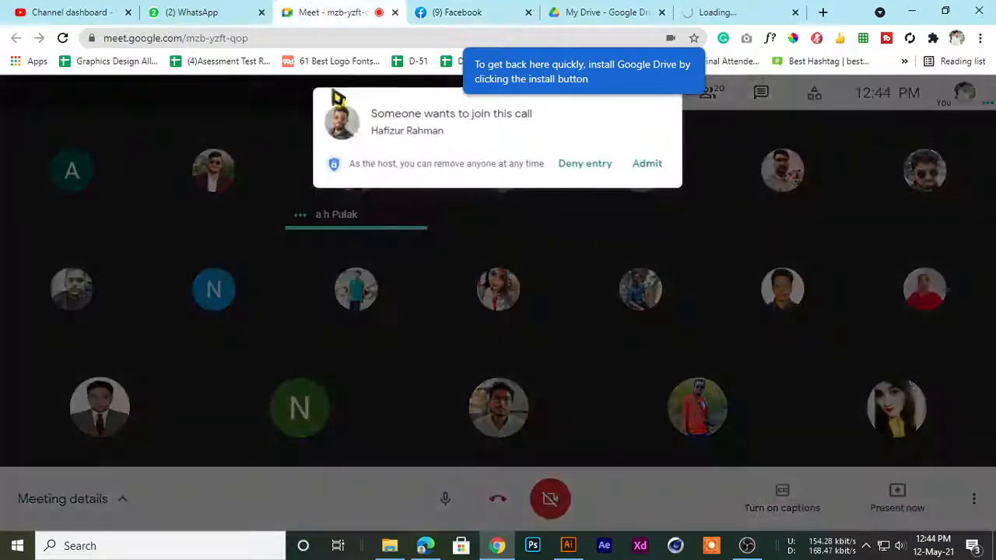
click(645, 161)
click(614, 12)
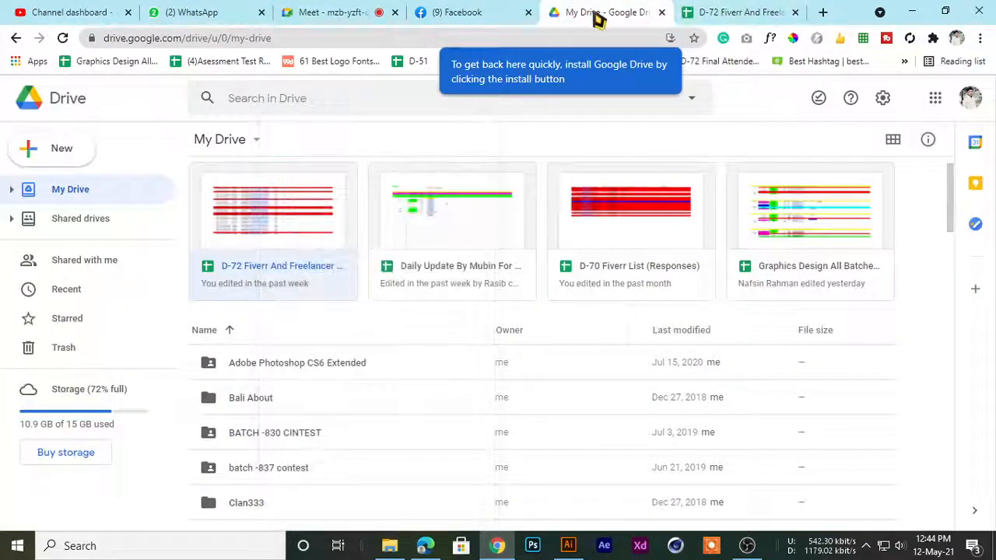
middle_click(596, 17)
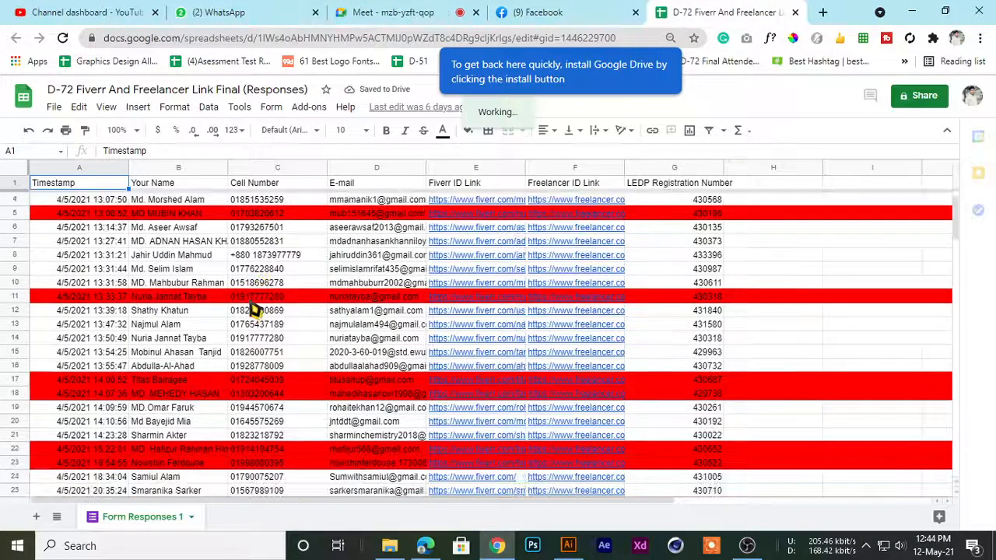
Review the student names in the D-72 Fiverr And Freelancer form responses, going through the whole list
scroll(225, 326, down, 5)
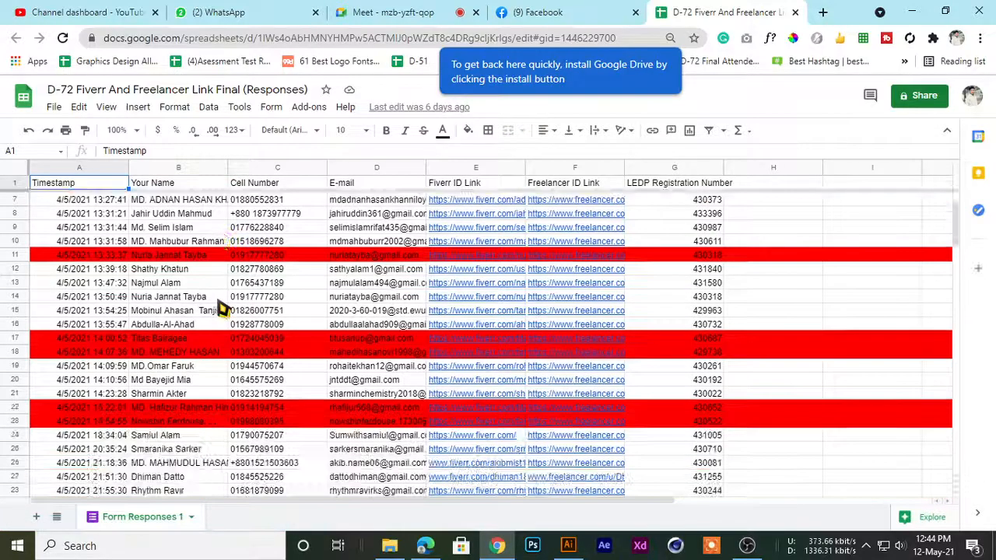
scroll(199, 408, up, 5)
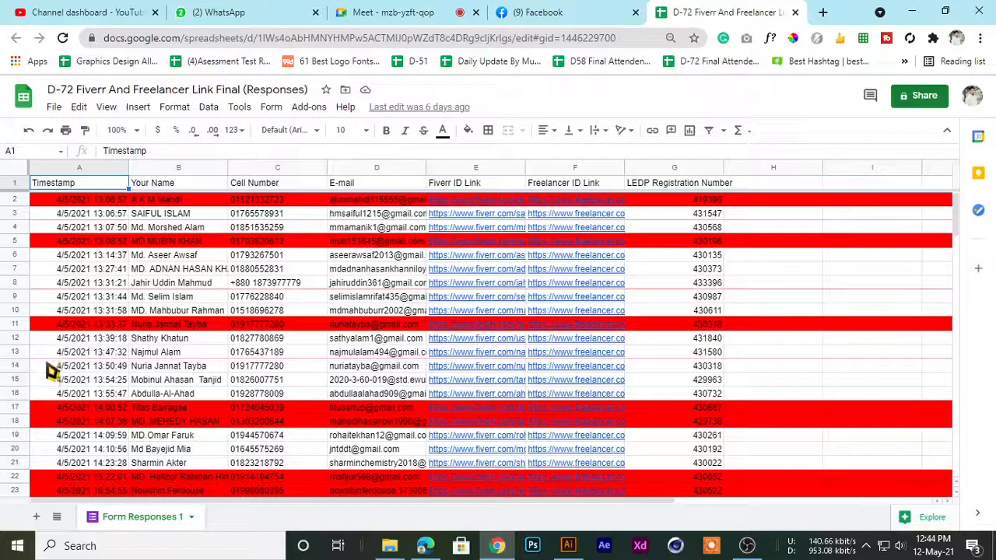
scroll(259, 388, down, 3)
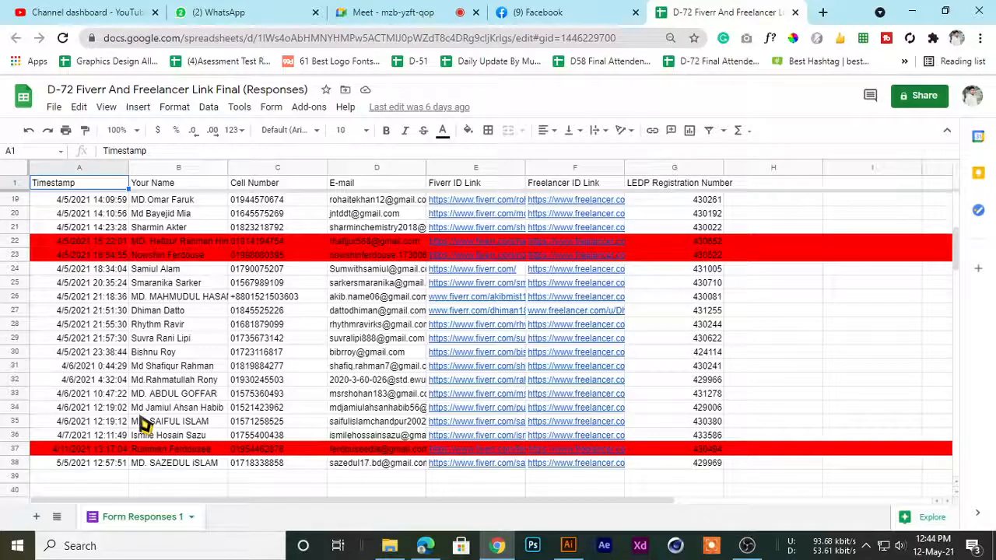
scroll(145, 424, up, 1)
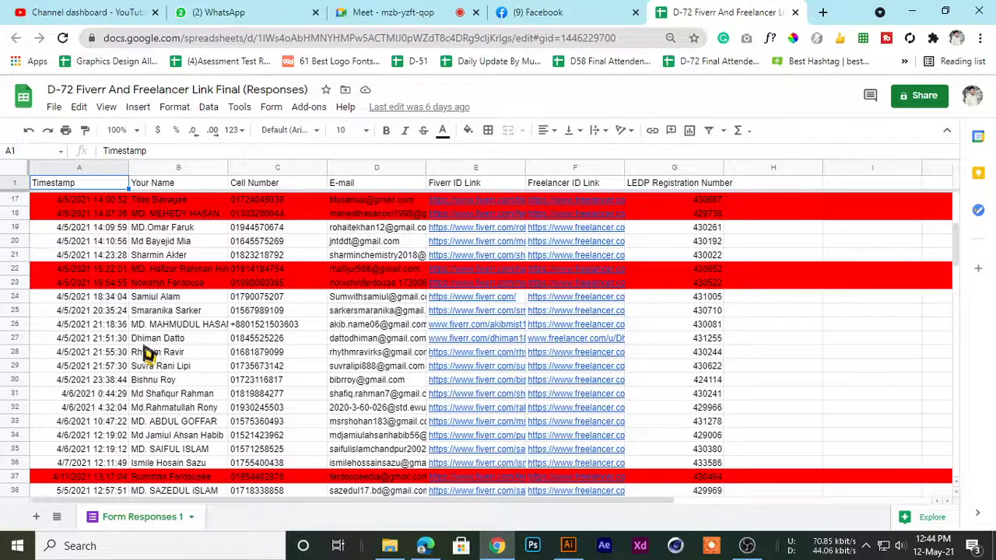
scroll(147, 352, up, 4)
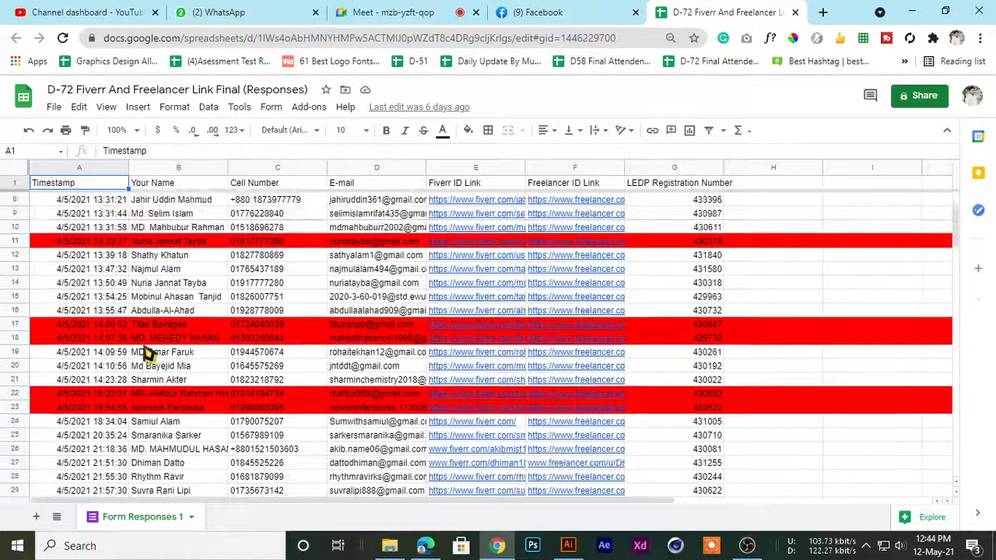
scroll(148, 352, up, 3)
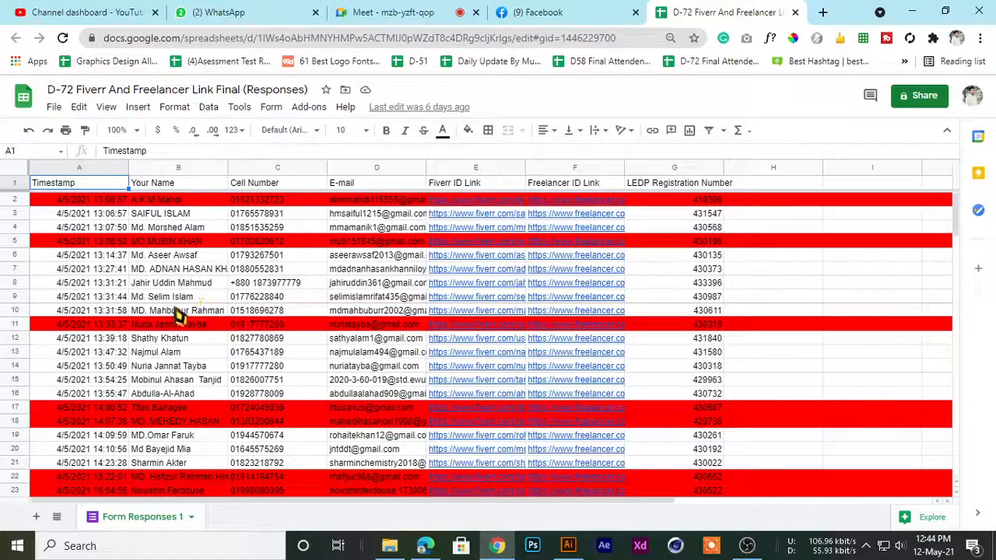
click(138, 285)
click(148, 298)
click(158, 311)
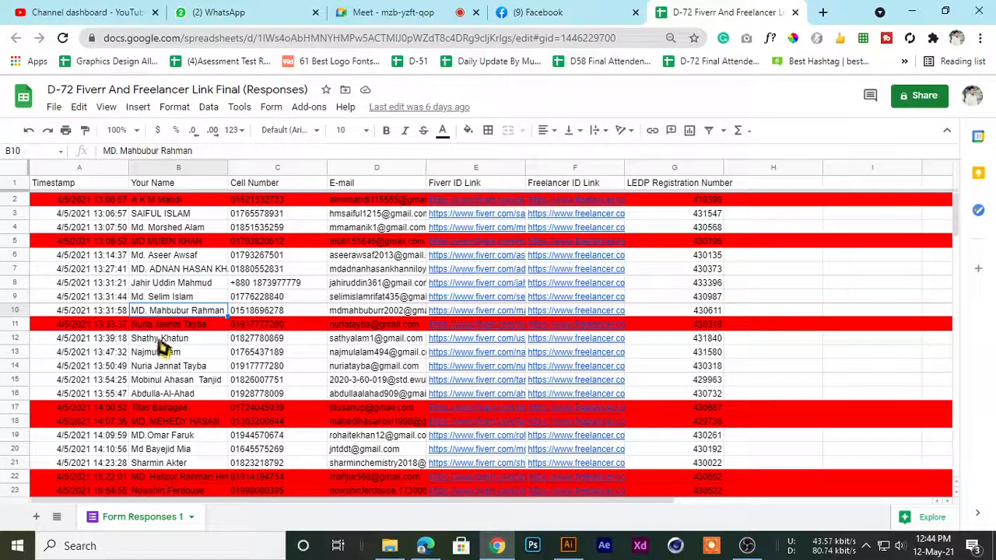
click(162, 342)
scroll(159, 375, down, 1)
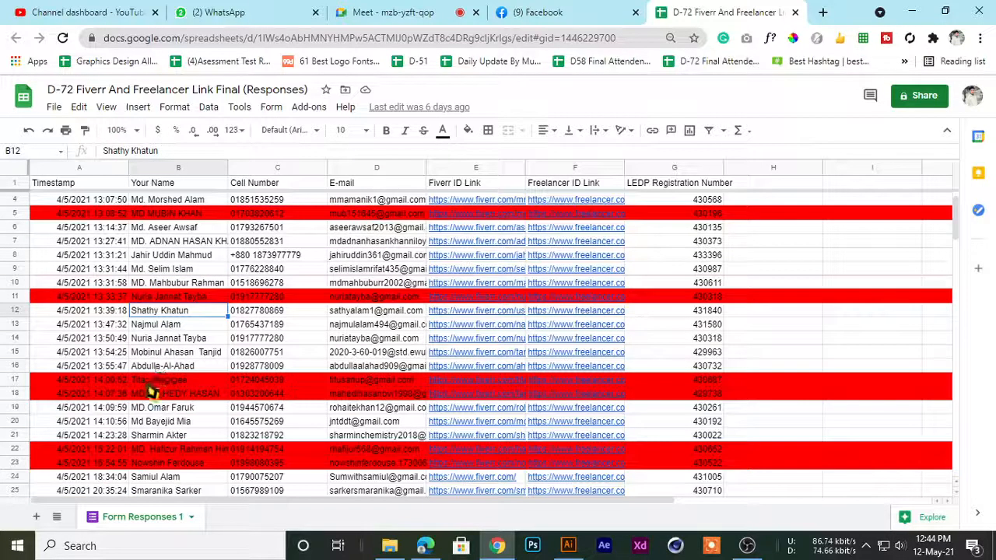
scroll(153, 391, down, 2)
click(153, 341)
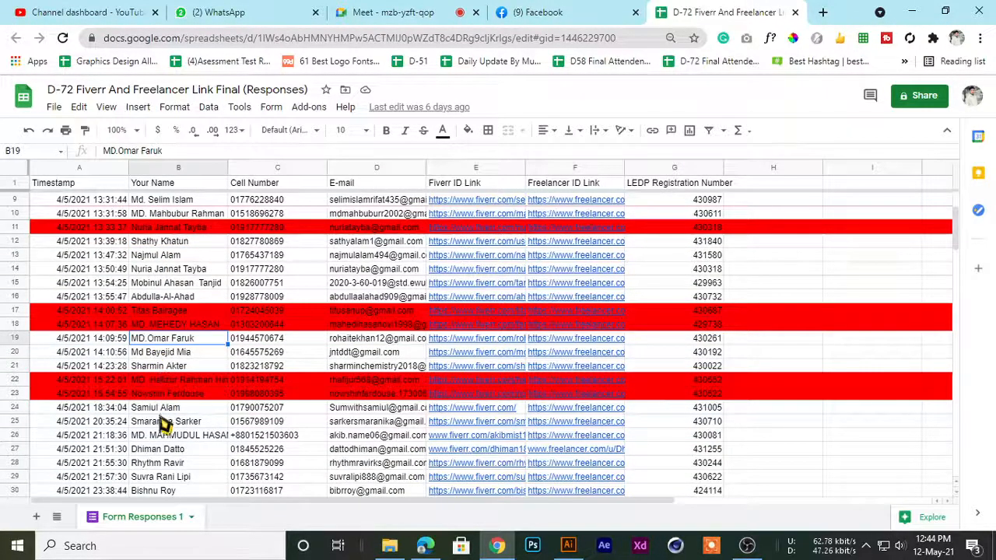
scroll(163, 424, down, 1)
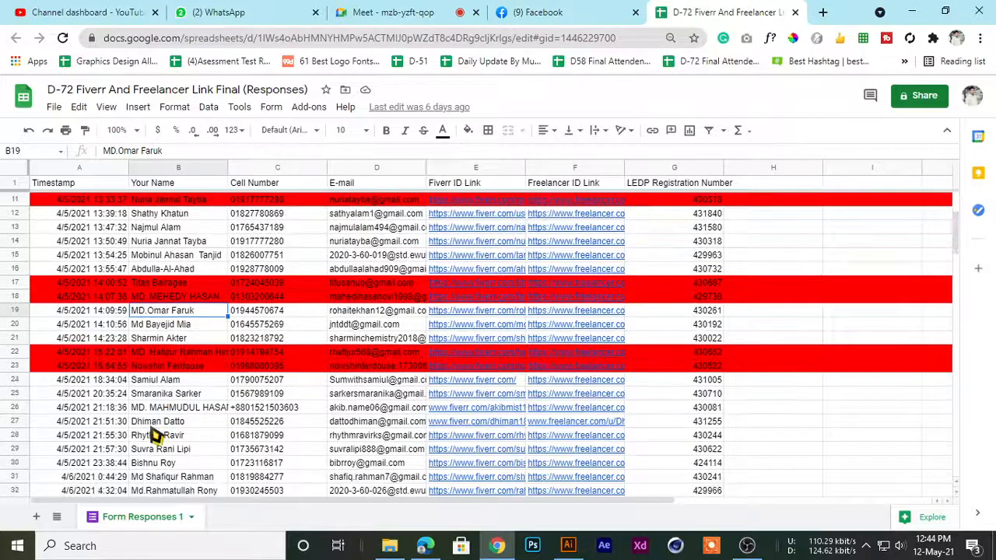
click(168, 409)
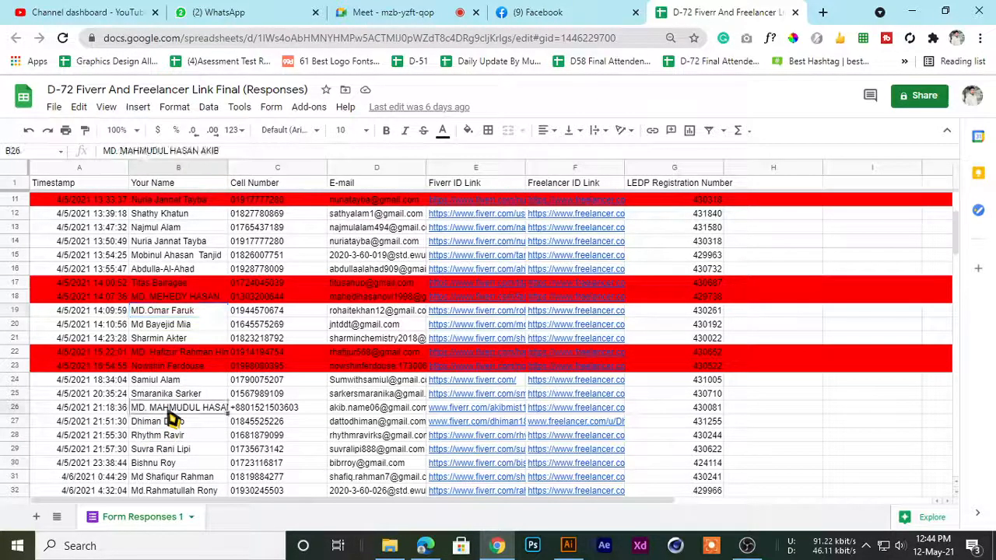
scroll(161, 455, down, 2)
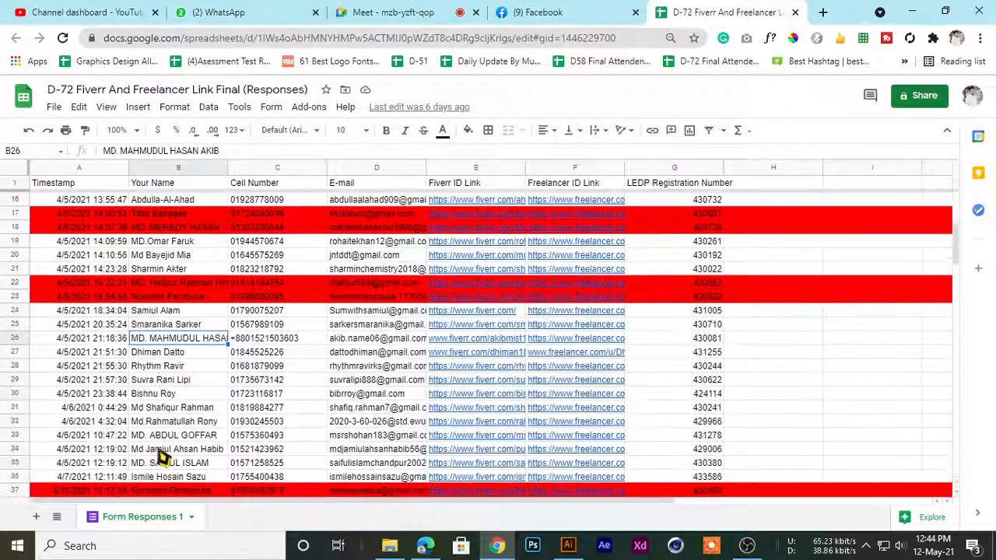
scroll(154, 388, down, 2)
Find the student in row 34 and open the Fiverr ID link from that row
click(165, 381)
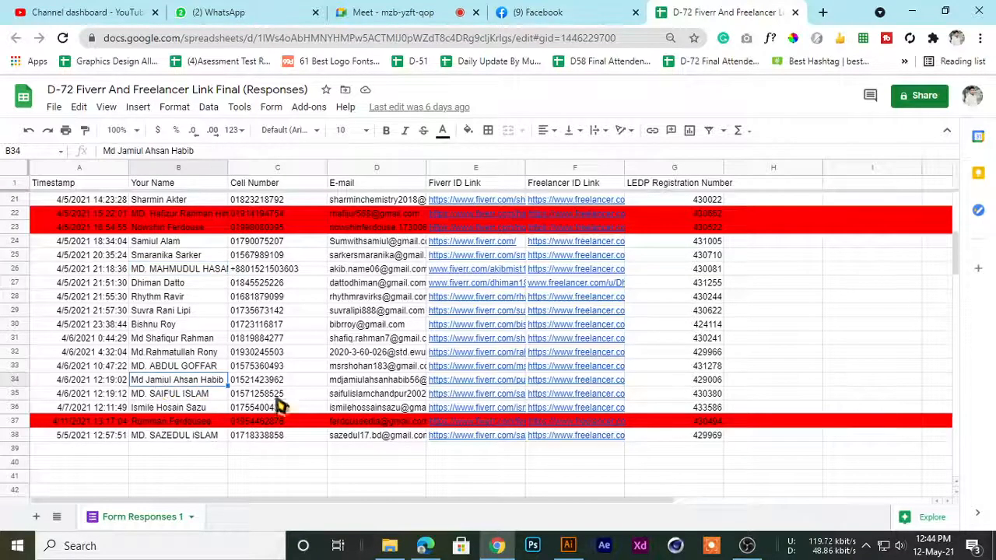
click(461, 385)
click(501, 403)
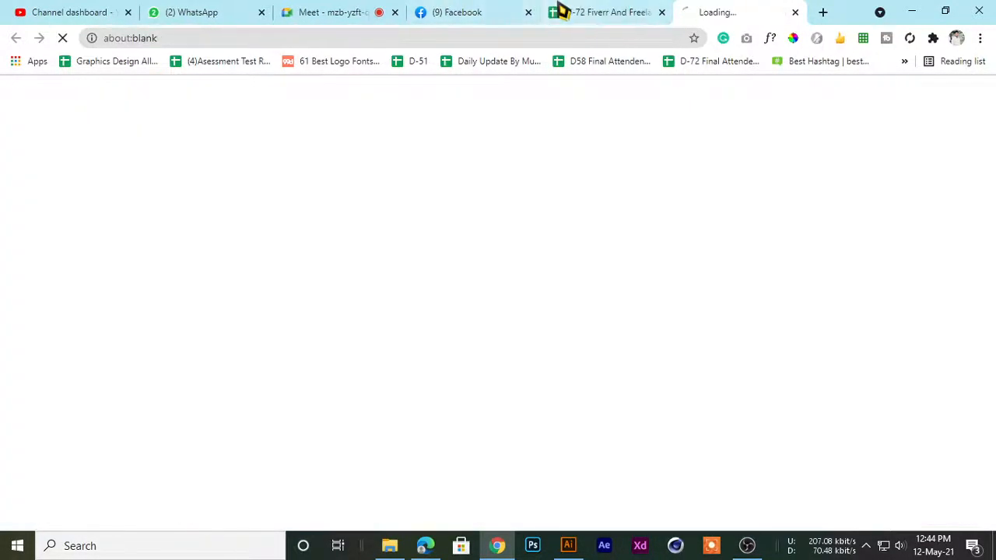
Admit the people waiting to join the Meet call and return to the student's Fiverr profile
click(560, 11)
click(368, 11)
click(651, 161)
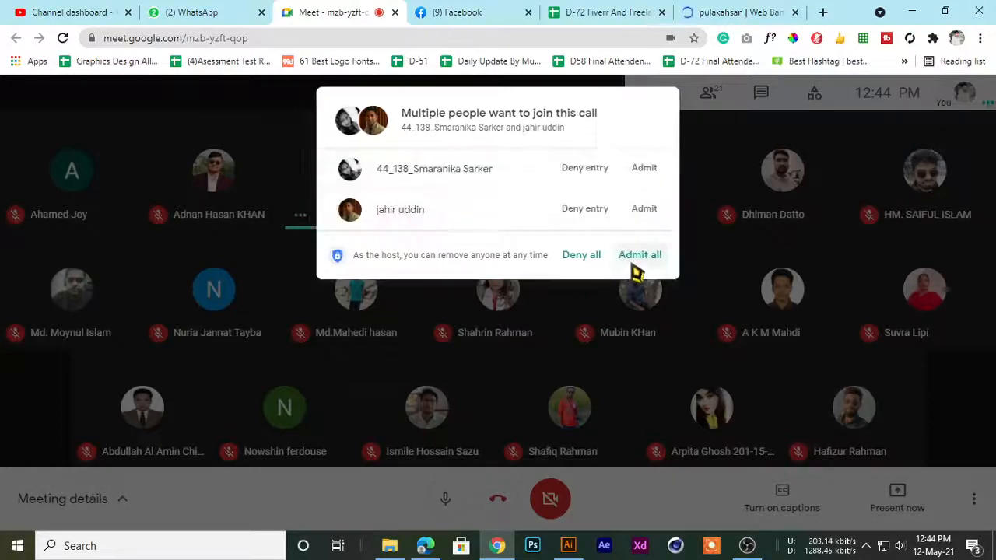
click(758, 11)
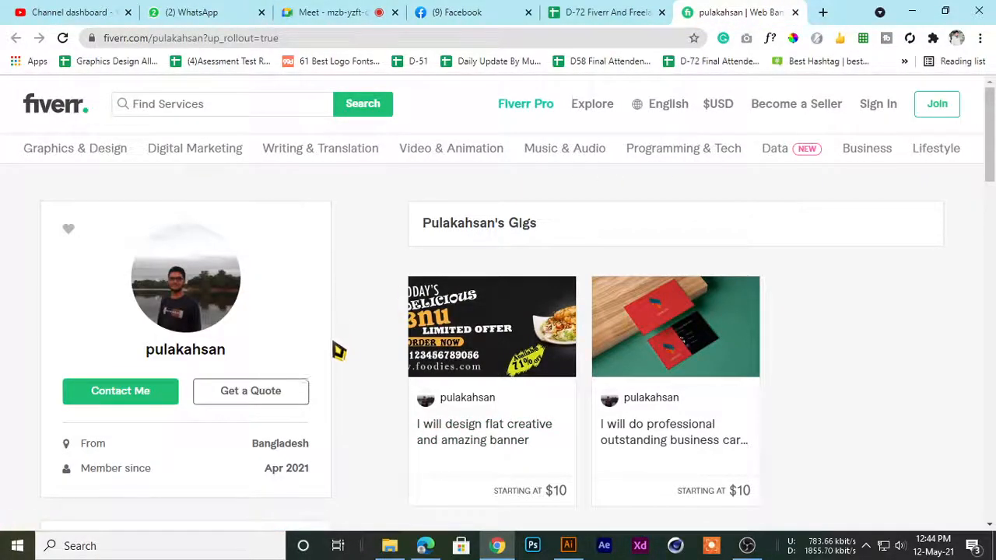
Look over the student's Fiverr profile and open the banner gig and the business card gig in separate tabs
scroll(467, 365, down, 4)
scroll(469, 367, up, 4)
scroll(475, 354, down, 1)
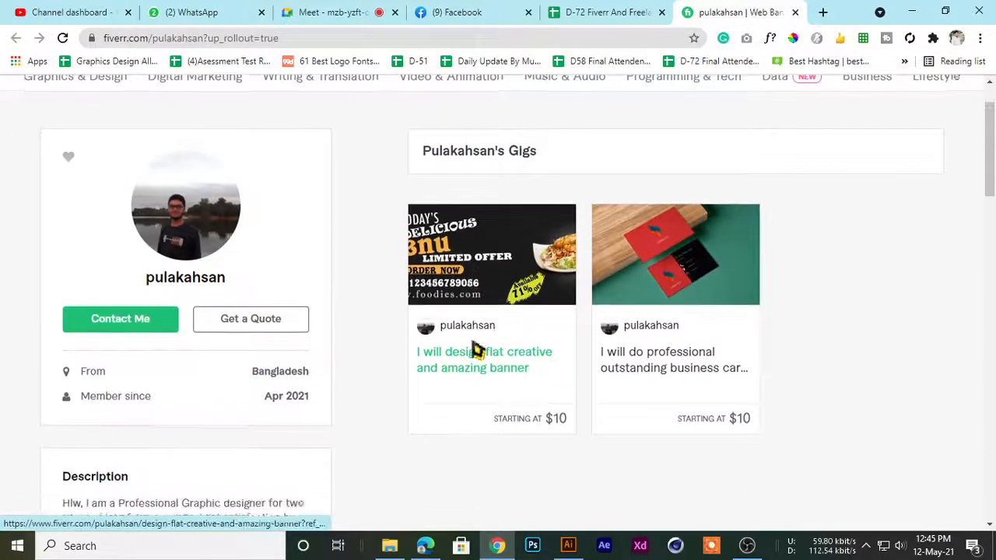
middle_click(466, 362)
middle_click(640, 373)
Review the "I will design flat creative and amazing banner" gig, including its title, sample image and Basic package
click(629, 10)
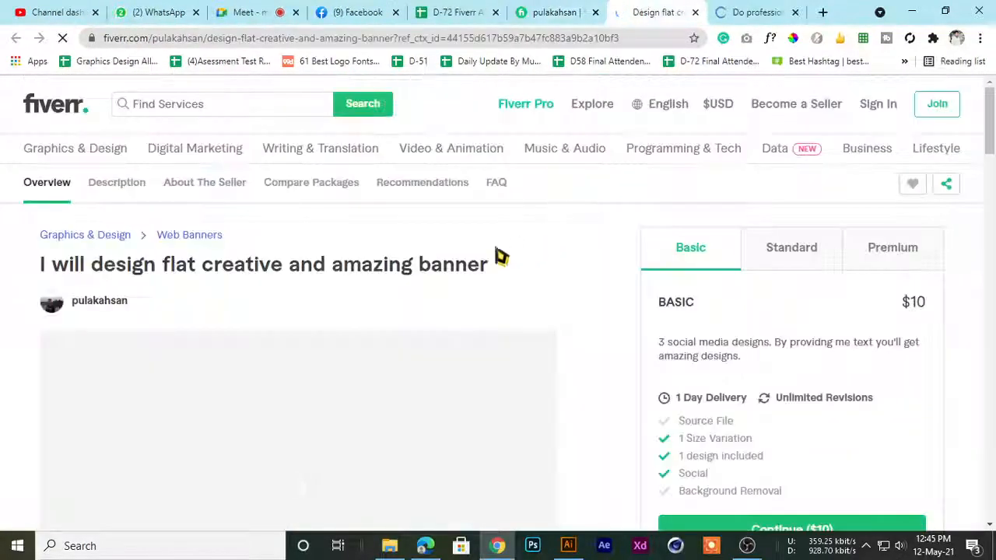
scroll(339, 288, down, 1)
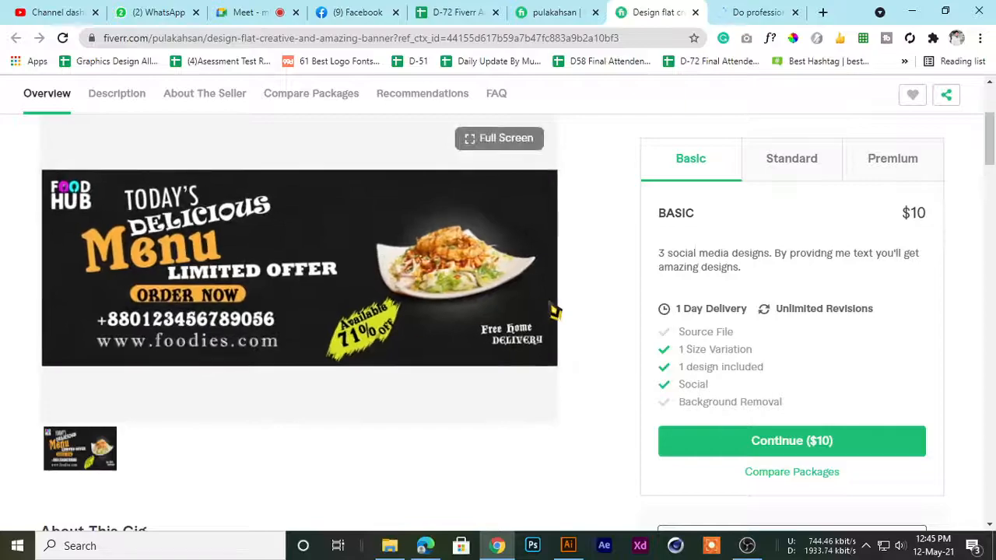
scroll(366, 288, up, 2)
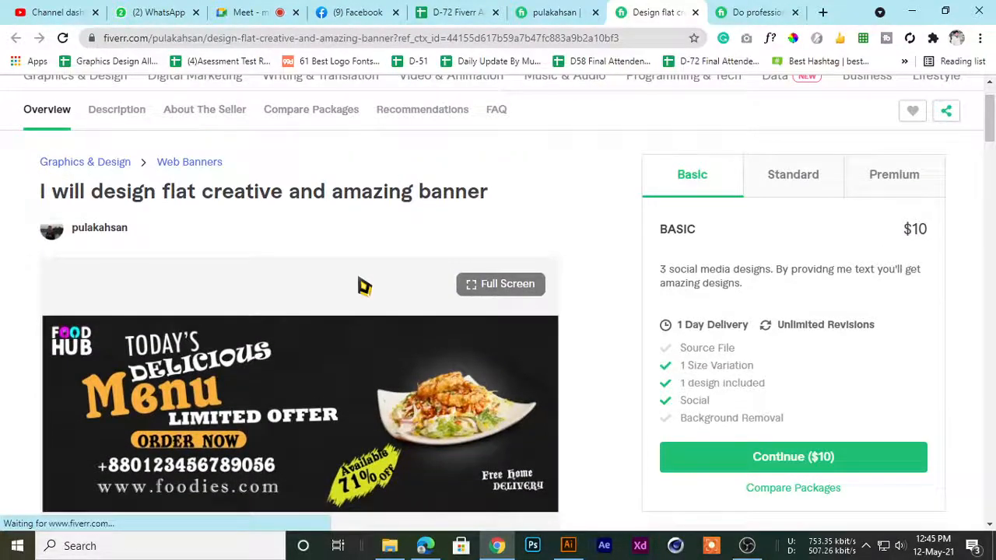
scroll(364, 286, down, 2)
scroll(215, 271, up, 2)
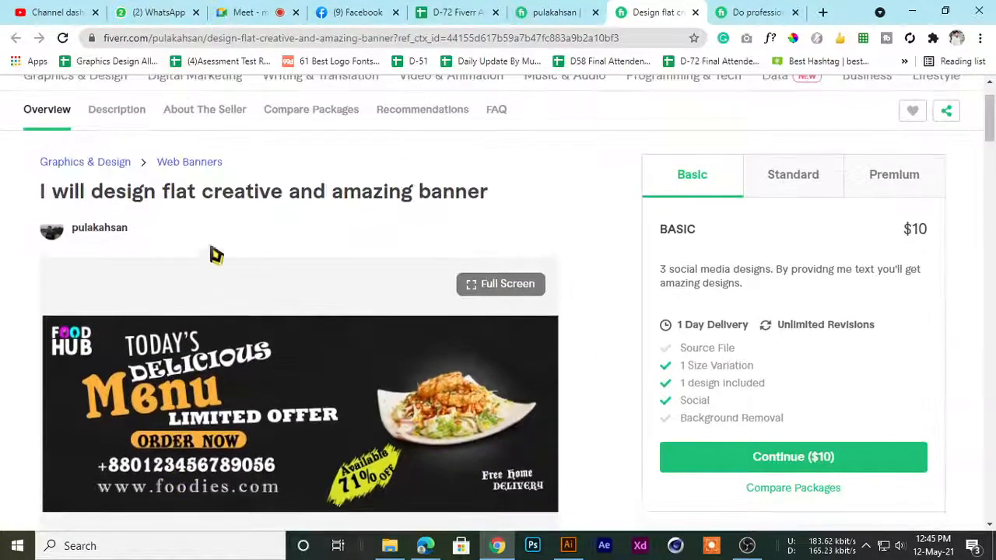
Review the professional outstanding business card gig and close both gig tabs
click(723, 11)
scroll(195, 406, down, 3)
scroll(308, 341, up, 1)
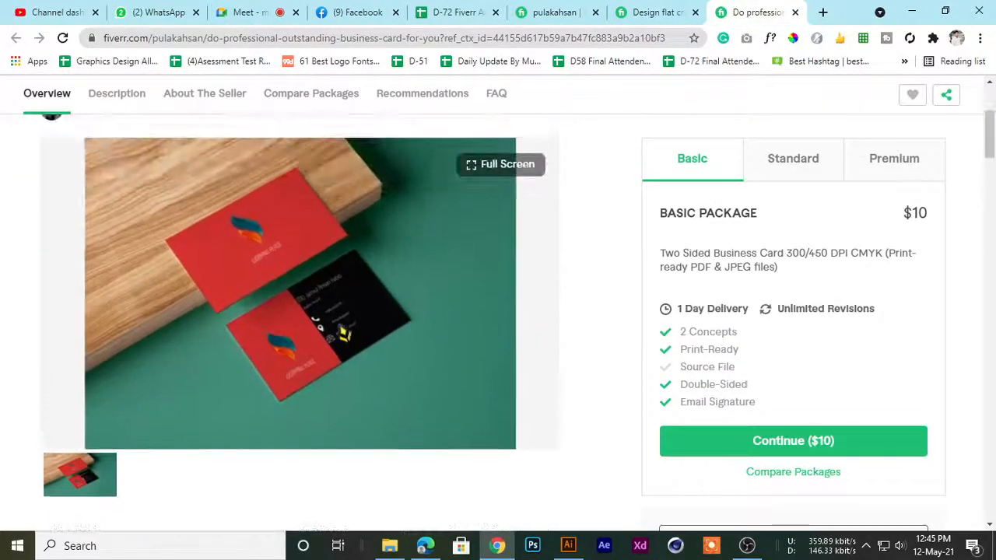
scroll(308, 339, up, 3)
middle_click(760, 8)
middle_click(734, 8)
click(629, 12)
click(716, 11)
click(650, 11)
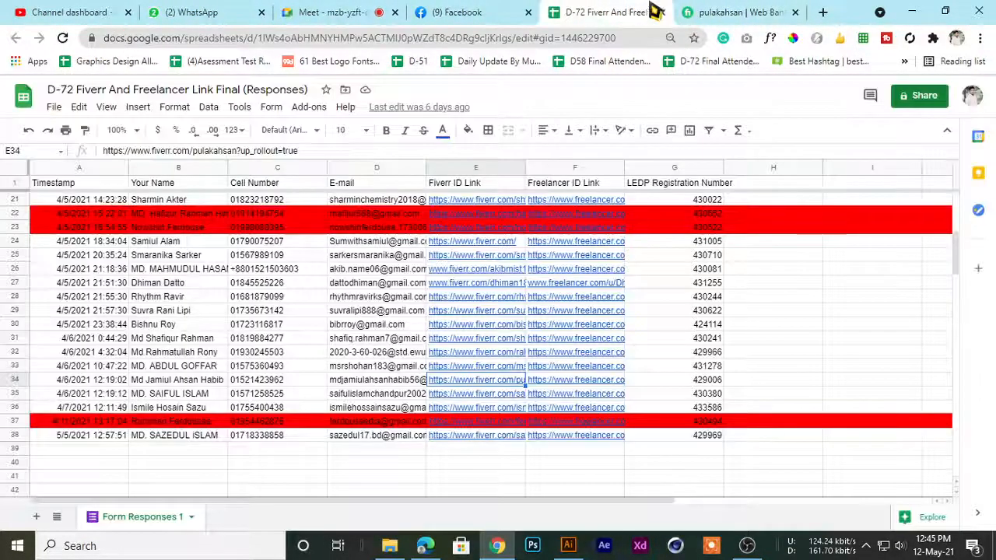
click(741, 11)
click(649, 11)
click(700, 12)
click(579, 12)
click(723, 11)
click(596, 11)
click(734, 11)
click(604, 11)
click(743, 11)
click(607, 11)
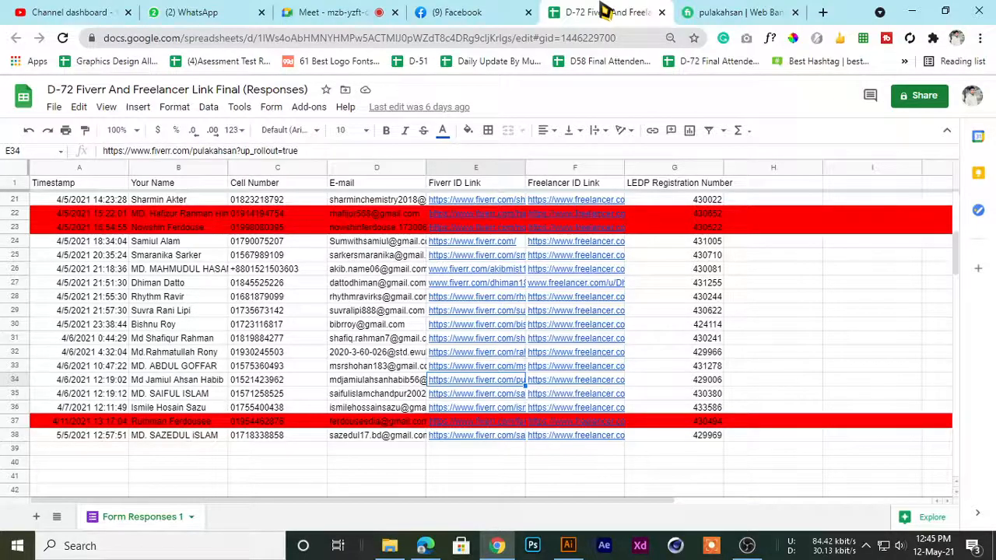
Browse the Facebook groups feed, bring up the recent group searches and return to the Meet call
click(462, 12)
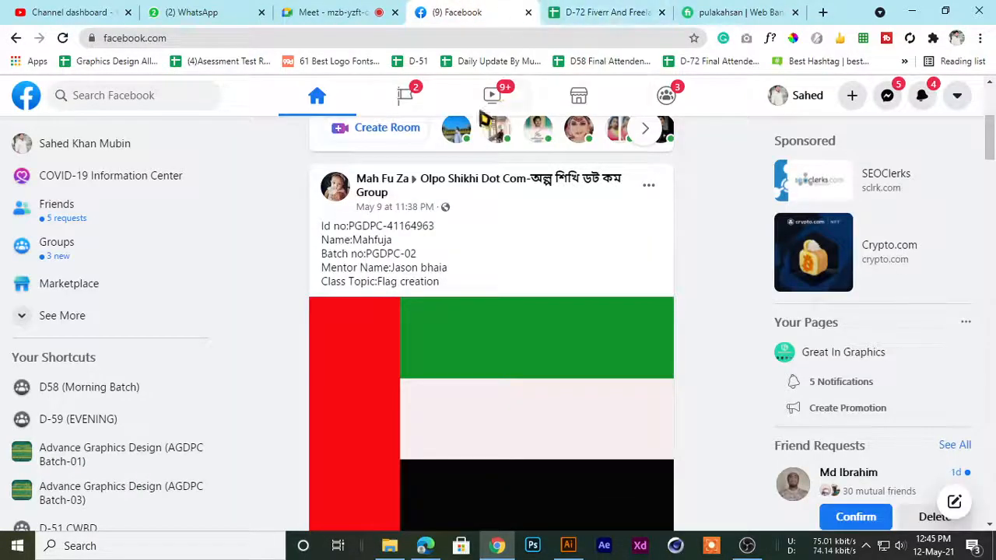
scroll(436, 212, down, 1)
scroll(435, 212, up, 3)
scroll(31, 300, down, 1)
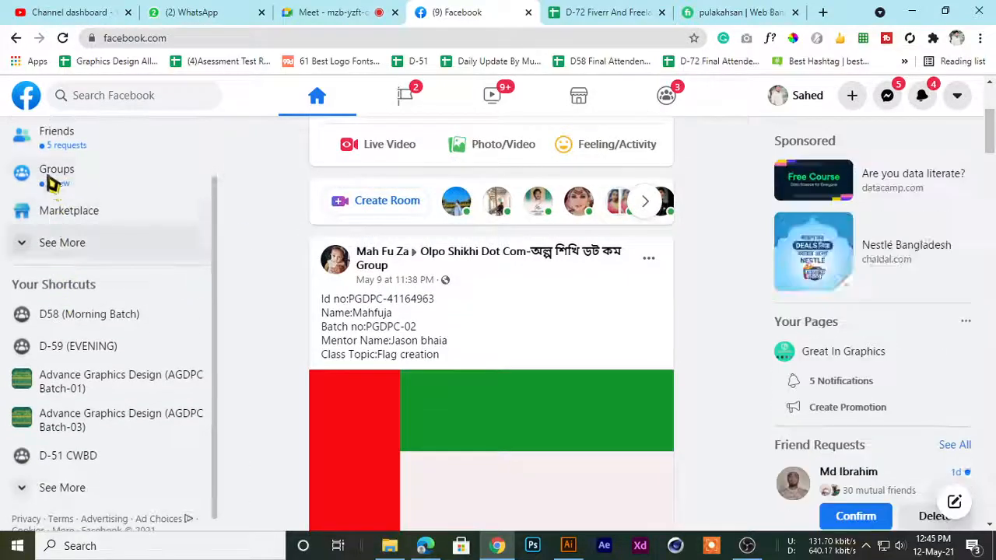
click(23, 175)
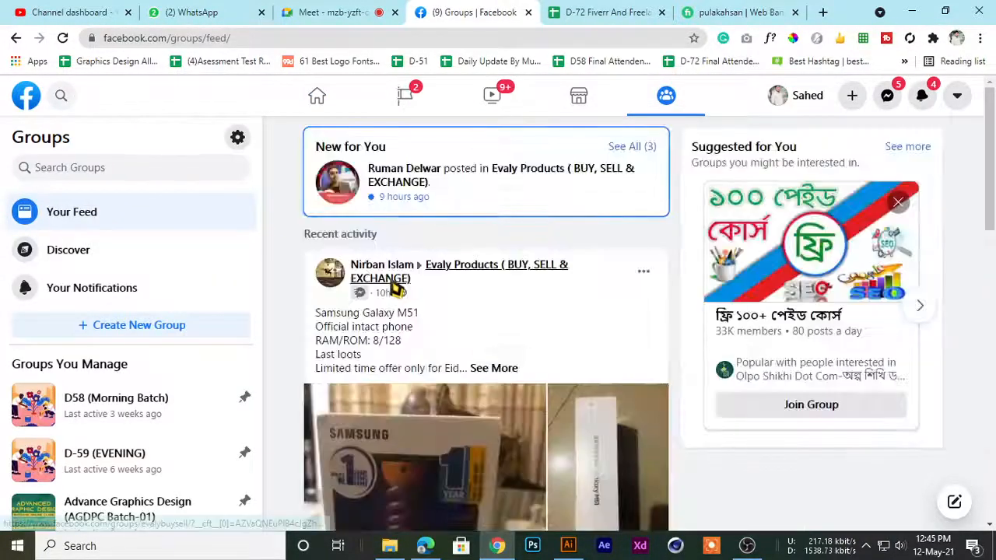
scroll(381, 268, down, 10)
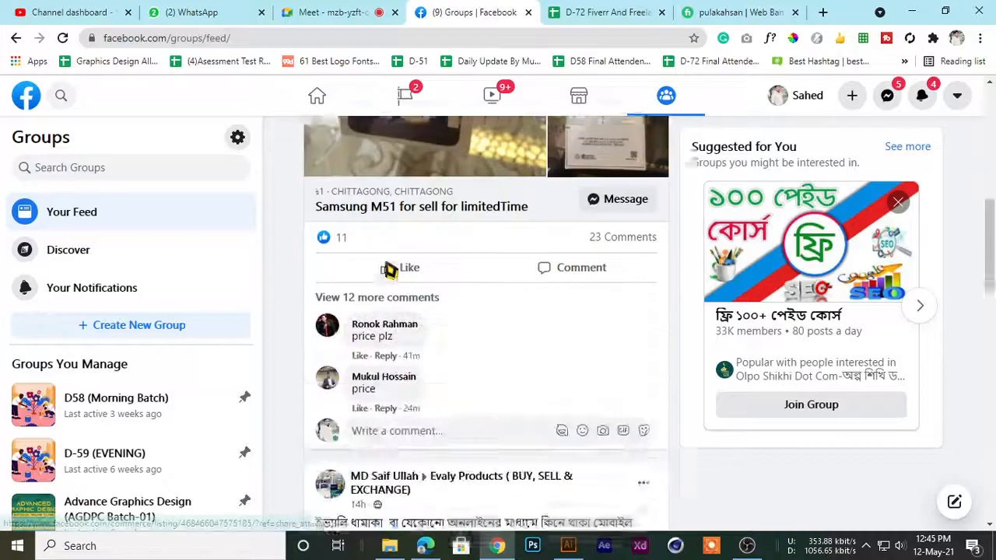
scroll(380, 284, down, 1)
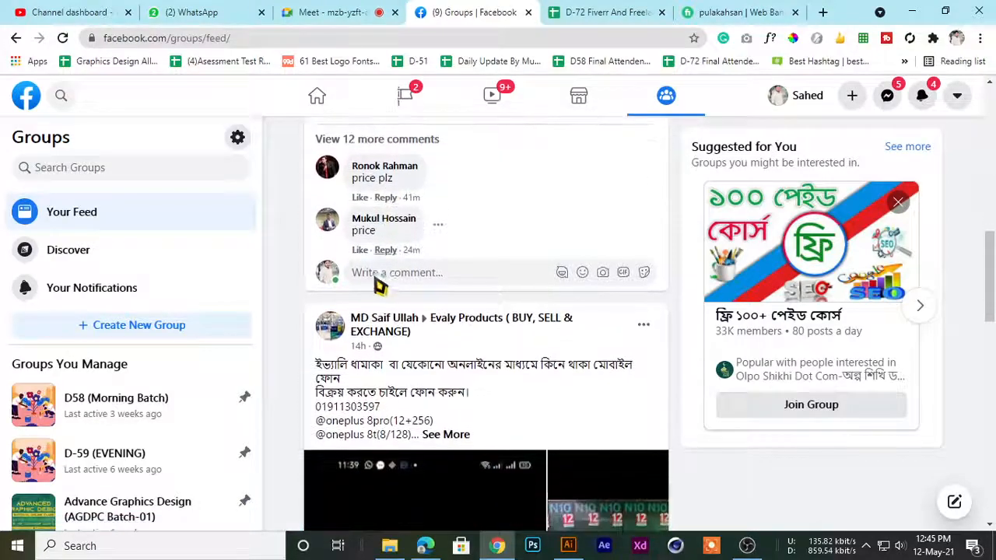
click(62, 175)
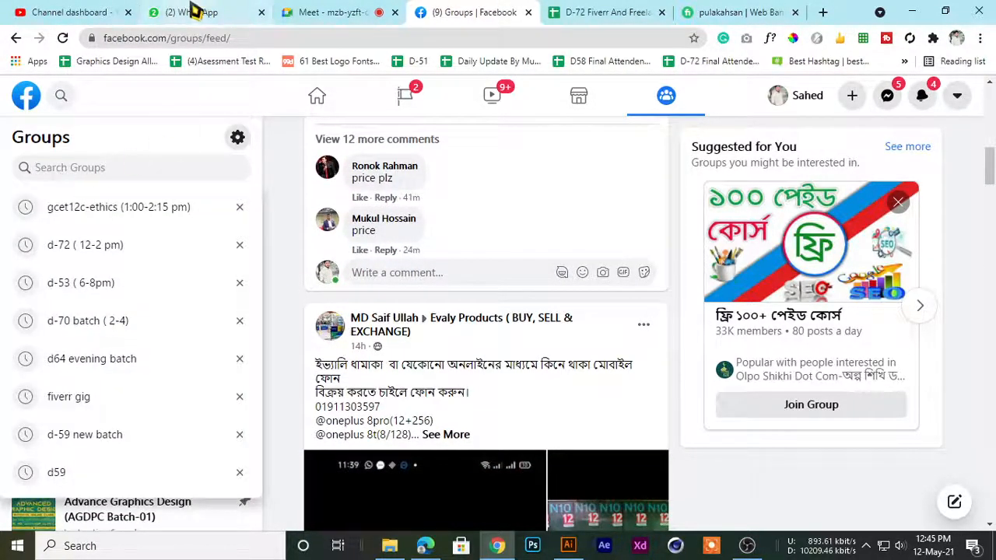
click(319, 12)
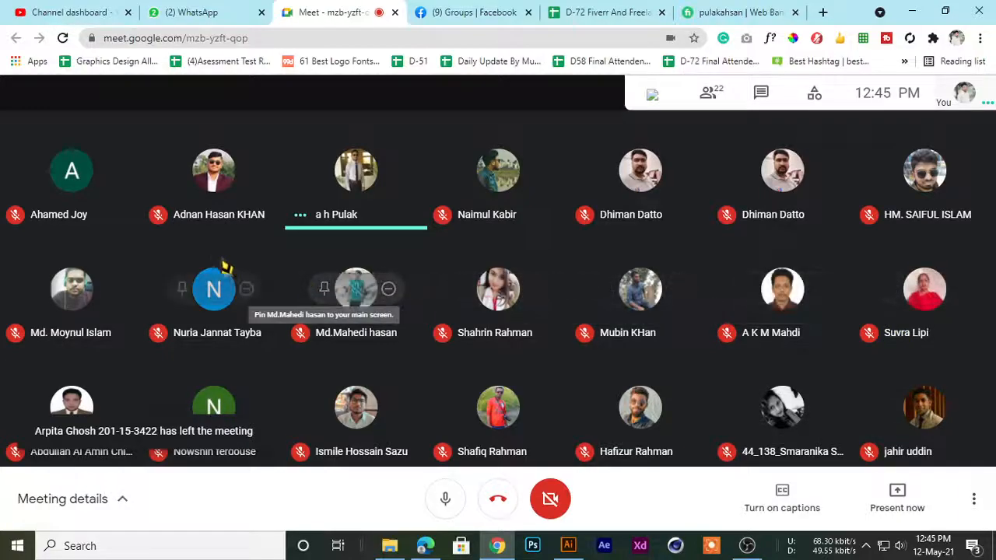
Go through the student names in the D-72 Fiverr And Freelancer form responses to choose another student's entry
click(563, 11)
scroll(354, 373, up, 6)
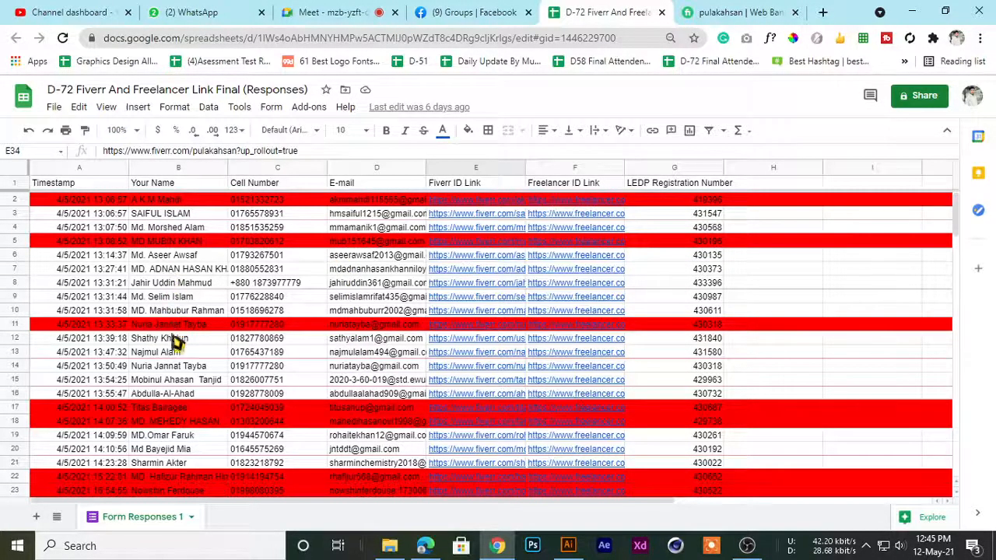
scroll(176, 371, down, 2)
scroll(175, 371, up, 1)
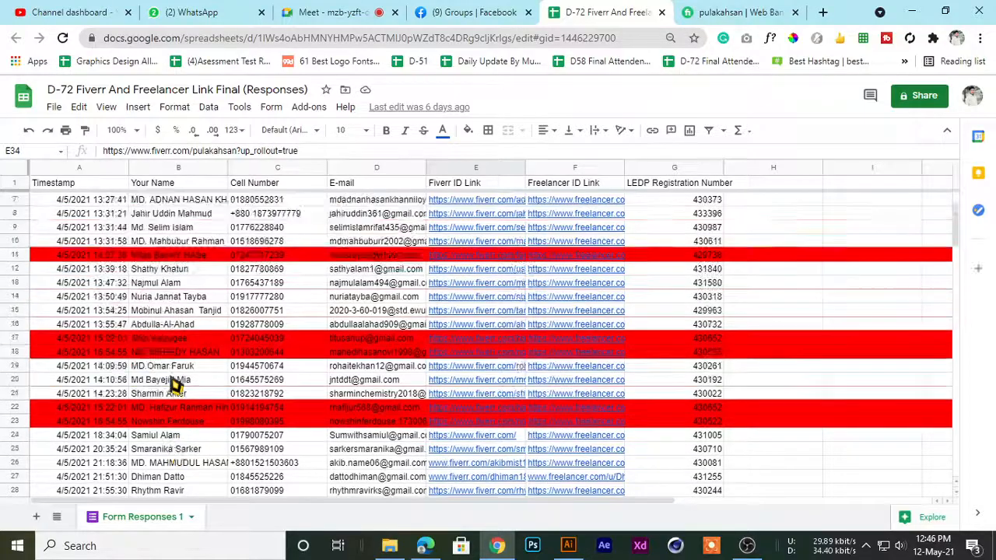
scroll(176, 371, down, 2)
scroll(176, 386, down, 2)
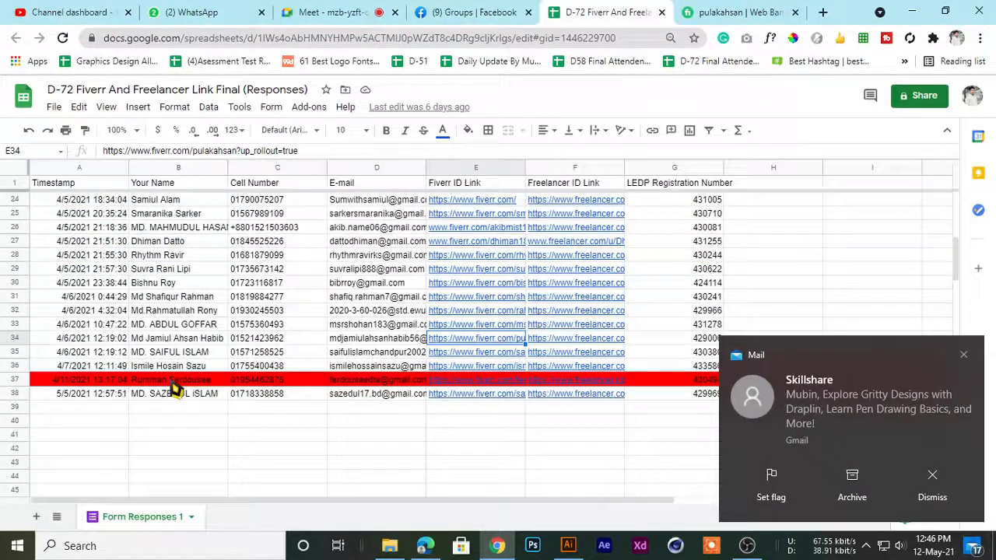
scroll(161, 388, up, 1)
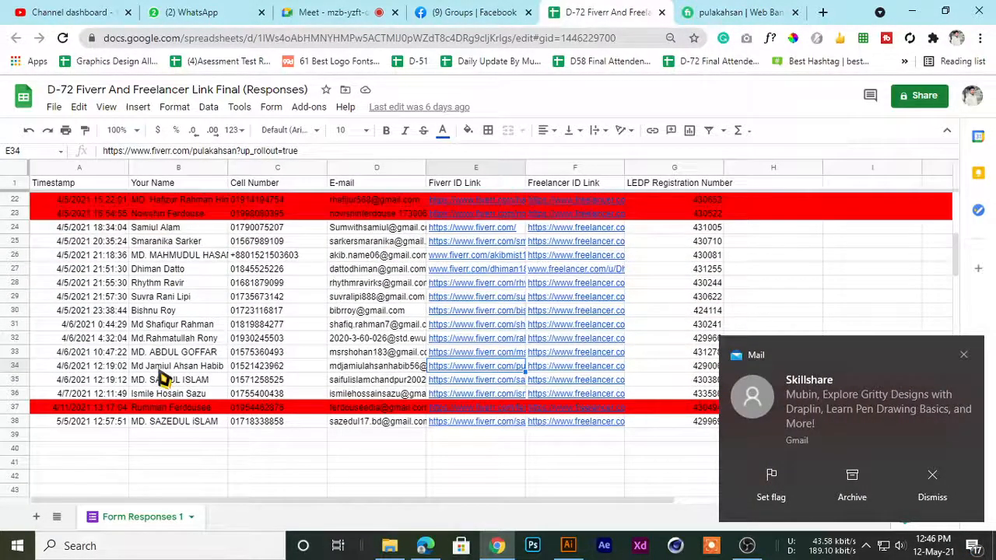
scroll(161, 377, up, 4)
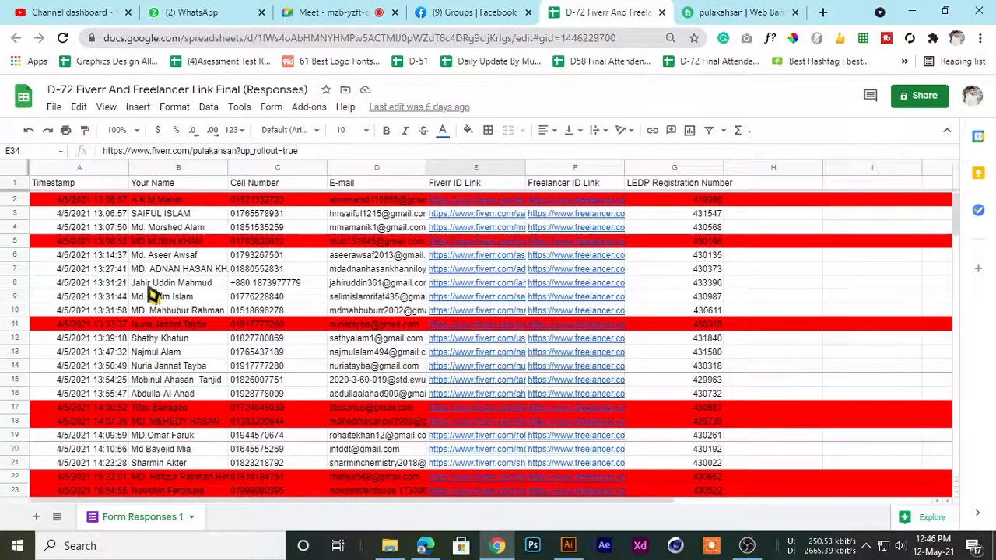
scroll(151, 300, down, 2)
scroll(153, 292, up, 2)
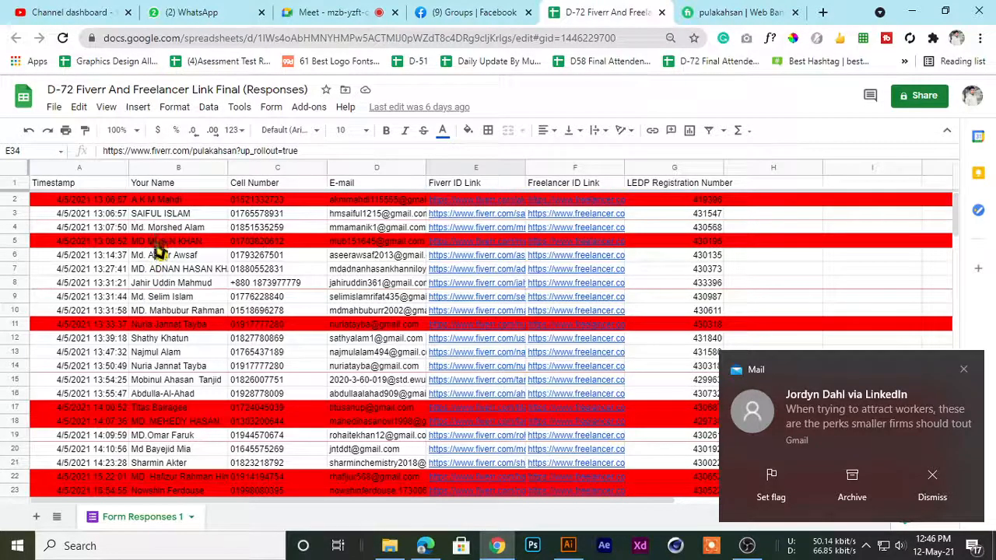
scroll(159, 280, down, 3)
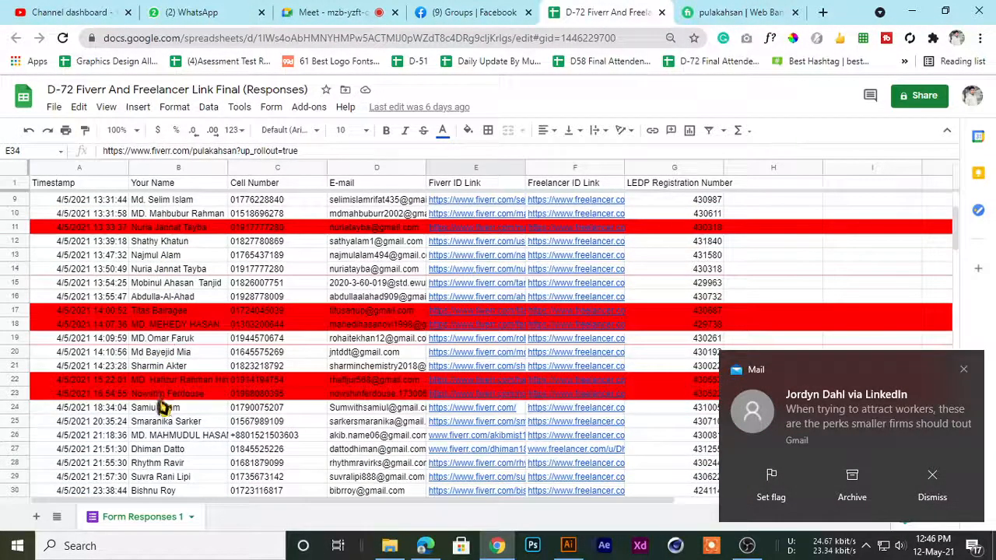
scroll(161, 405, down, 4)
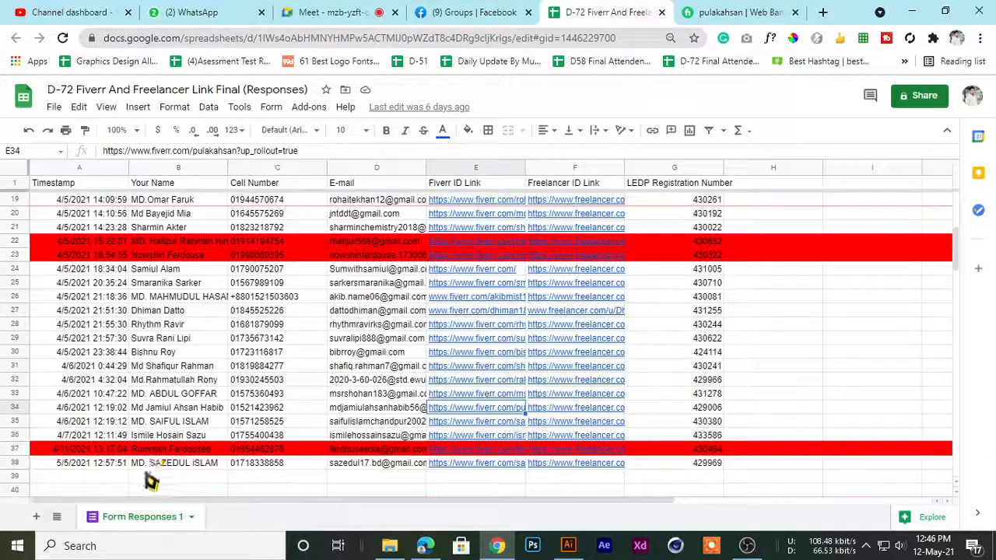
scroll(160, 400, up, 3)
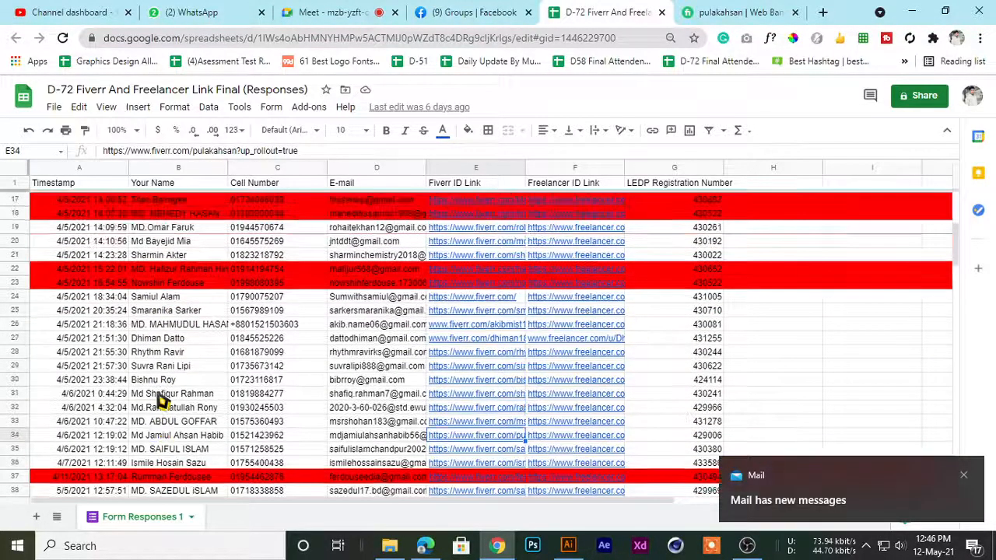
scroll(161, 384, up, 3)
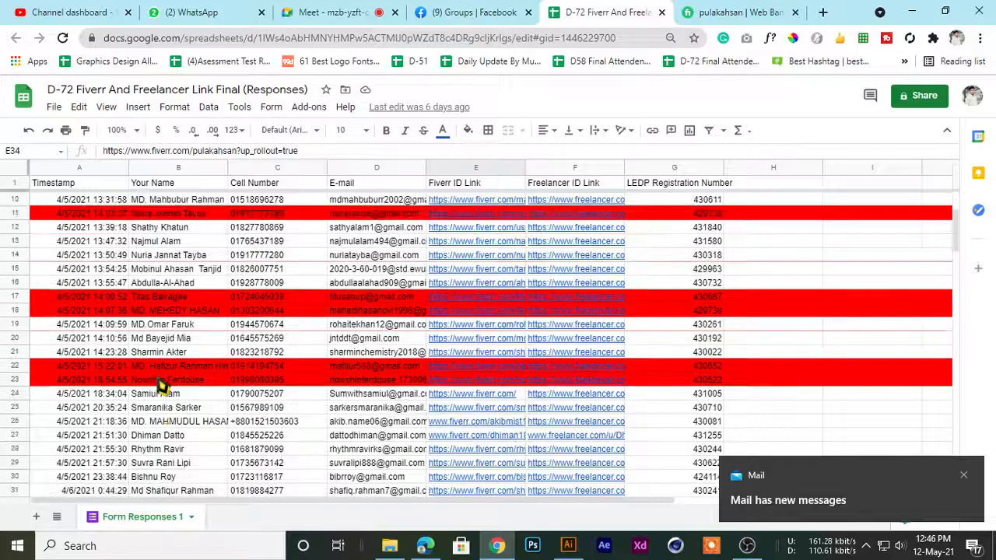
scroll(161, 381, up, 1)
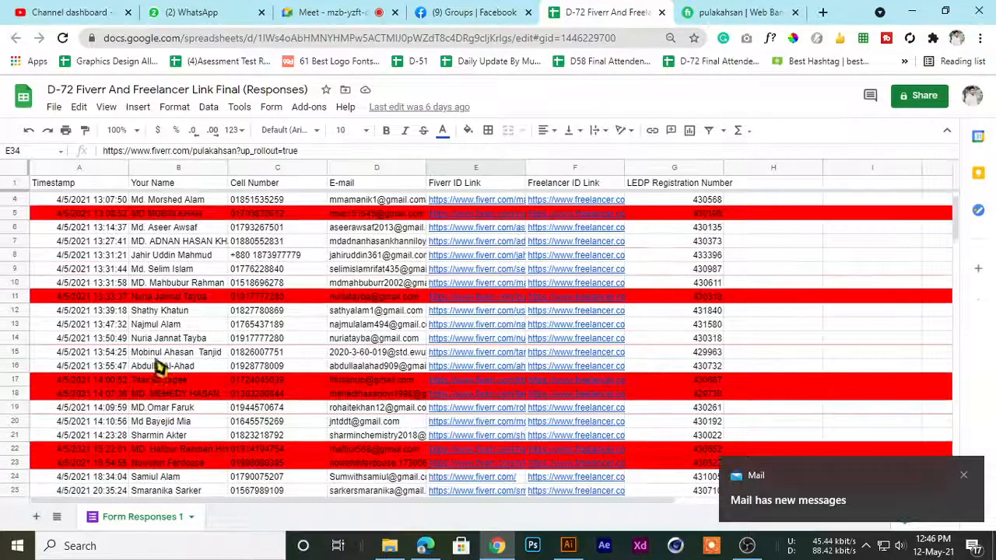
Select the student in row 13 and open the Fiverr ID link from that row
click(156, 325)
click(449, 325)
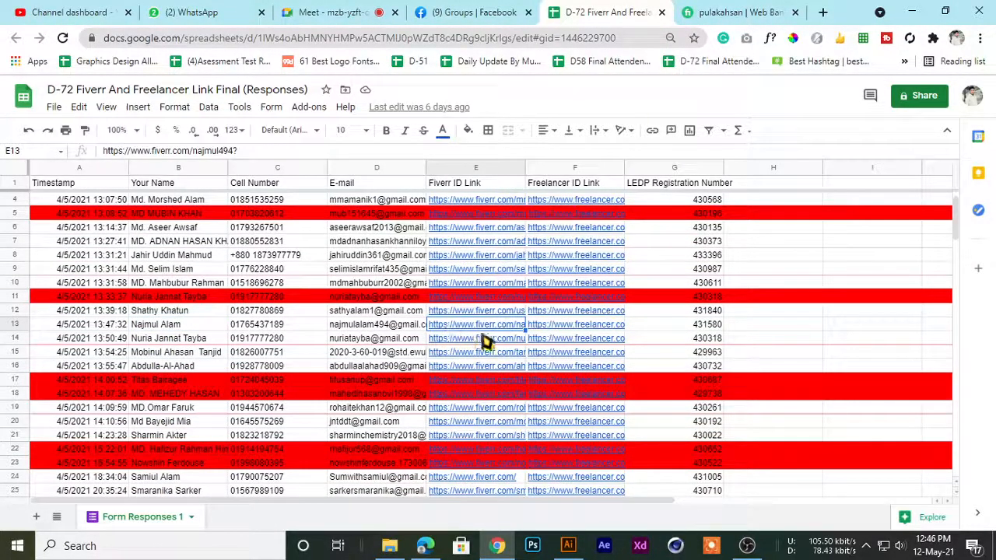
mouse_move(487, 326)
click(498, 347)
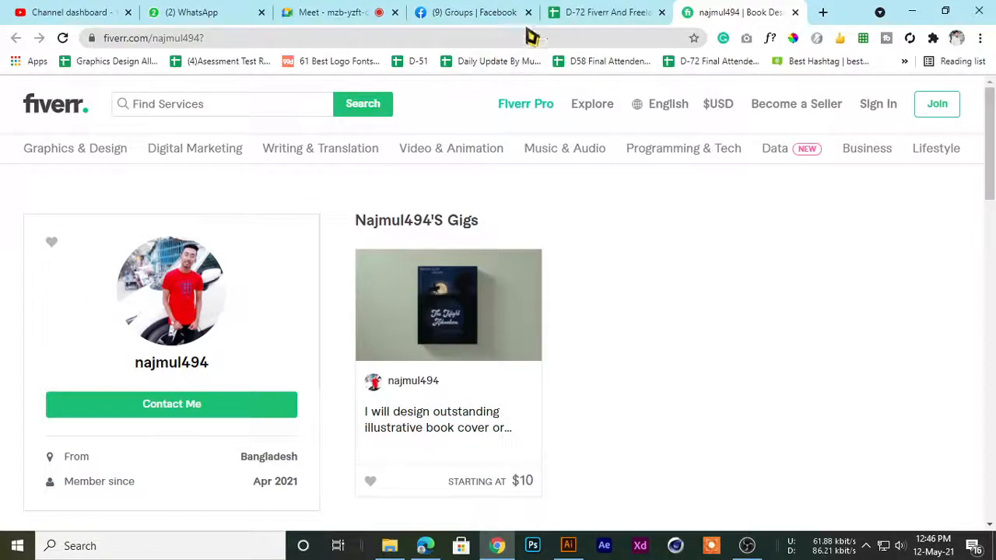
click(591, 11)
click(700, 11)
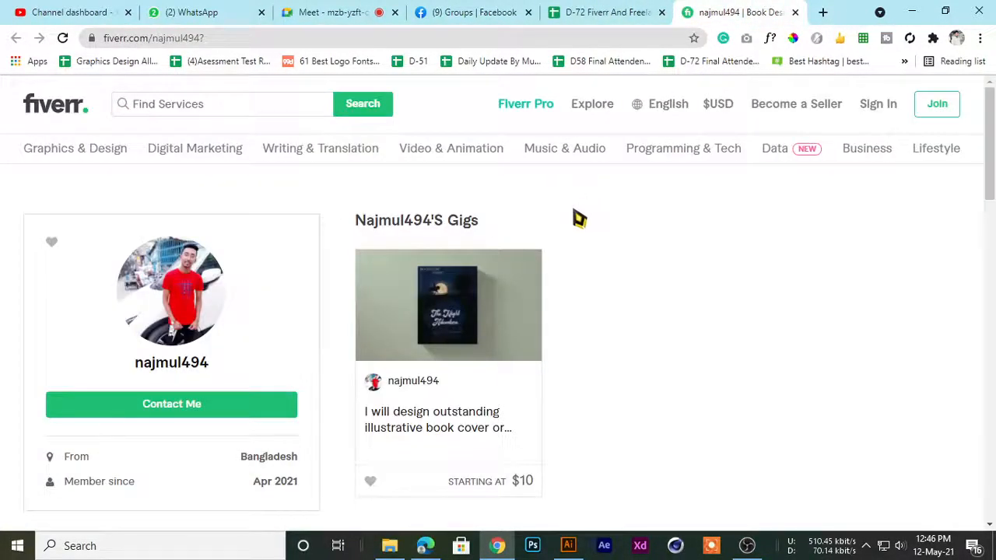
Open the student's illustrative book cover gig and look through all its sample images
click(420, 429)
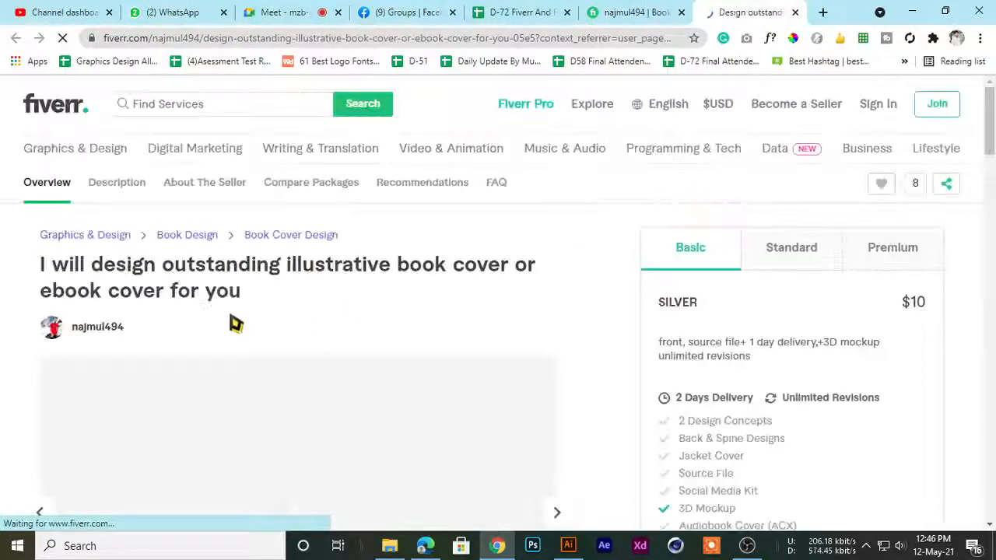
scroll(268, 321, down, 4)
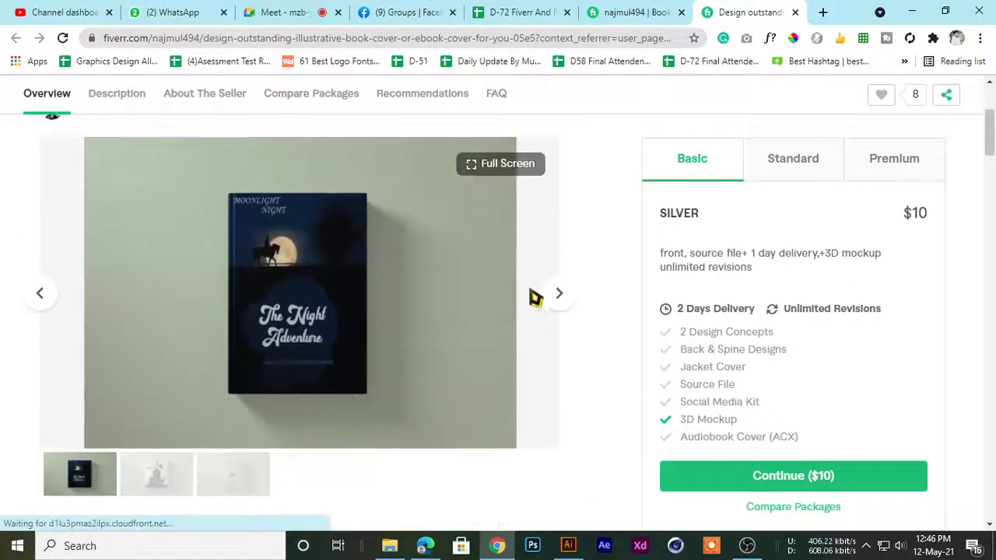
click(560, 295)
click(560, 295)
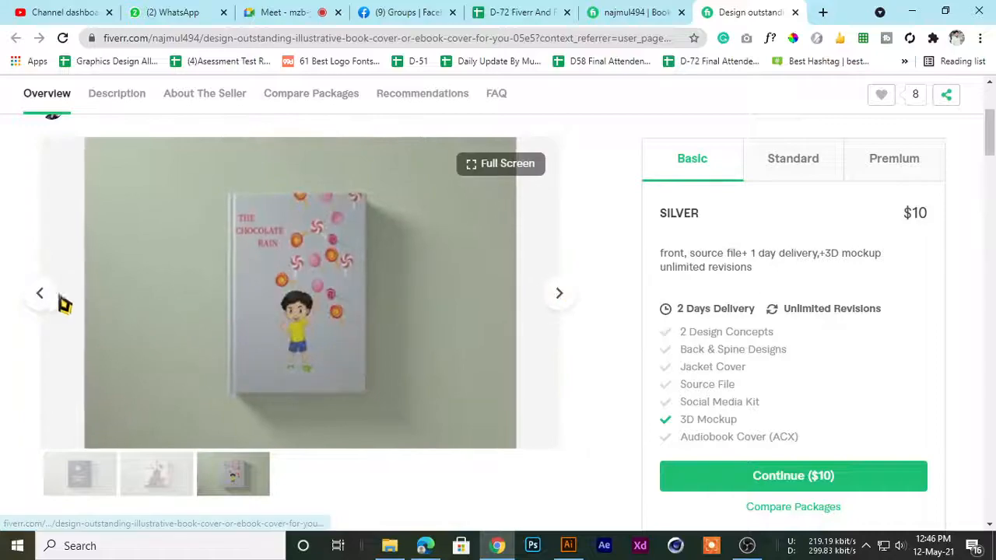
click(53, 300)
click(50, 298)
scroll(503, 355, up, 2)
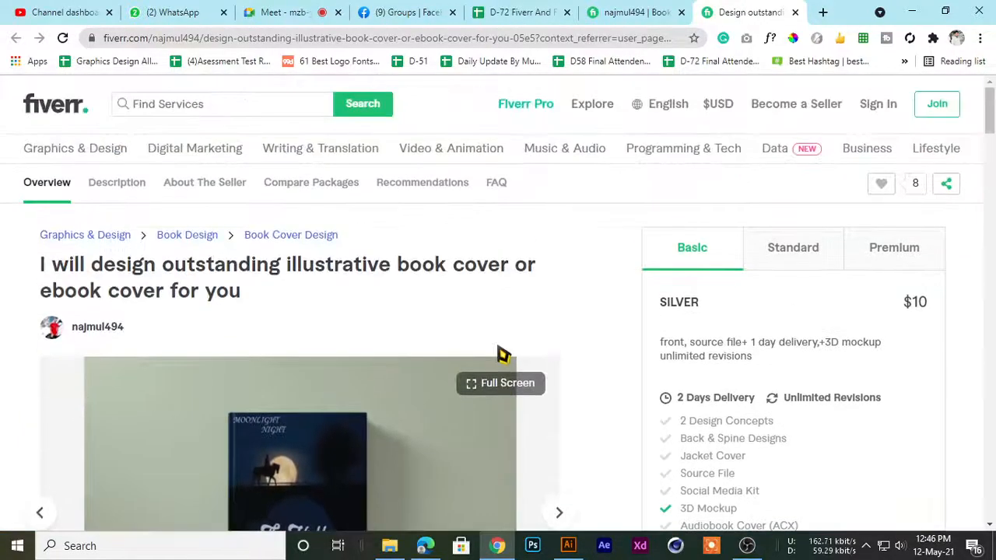
Go back and forth between the student's Fiverr profile and illustrative book cover gig, and close both pages
click(643, 13)
click(728, 11)
click(666, 9)
click(767, 10)
click(669, 14)
click(777, 11)
click(622, 12)
click(754, 9)
scroll(605, 252, down, 3)
scroll(604, 251, up, 3)
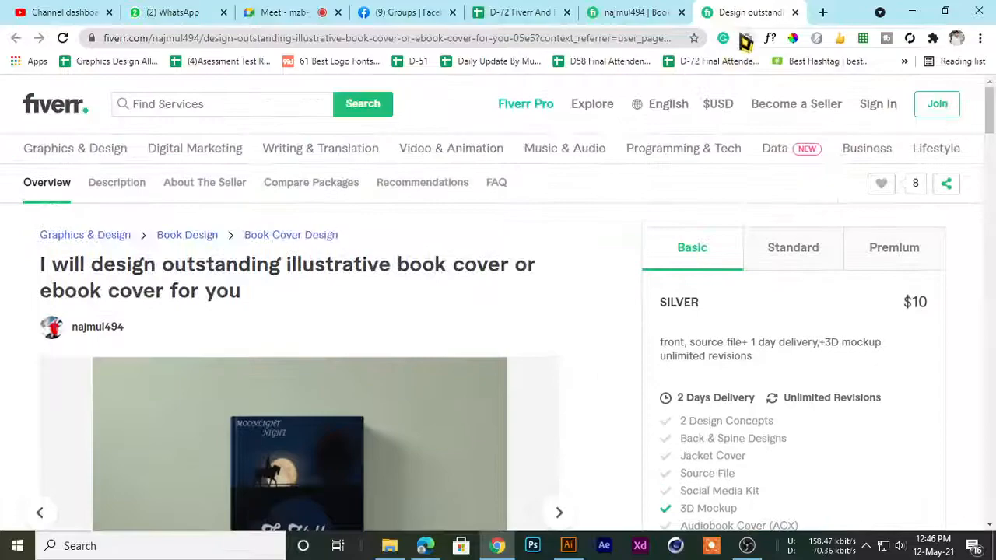
middle_click(741, 9)
middle_click(739, 8)
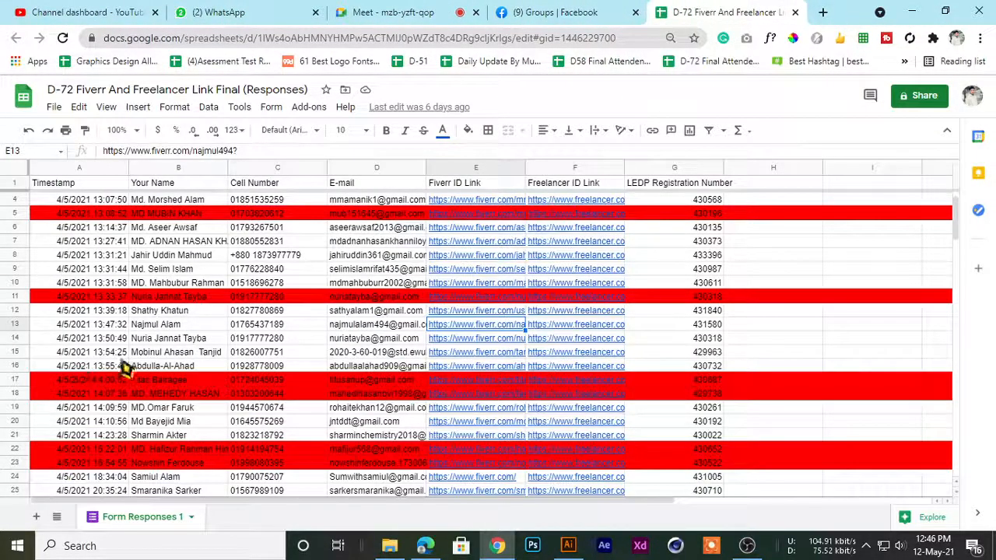
Open the Fiverr ID link of the student in row 3, view the profile and close it
scroll(160, 360, up, 1)
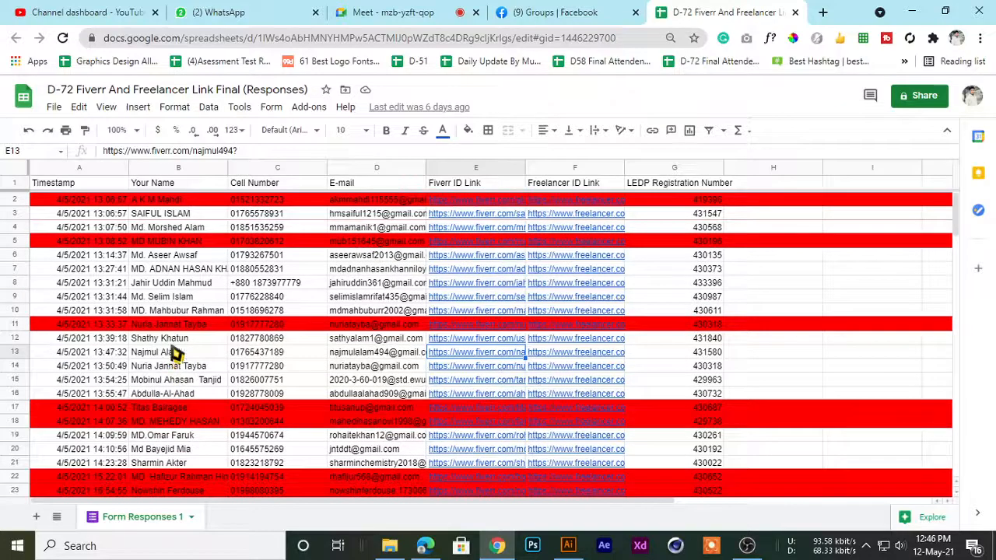
click(161, 214)
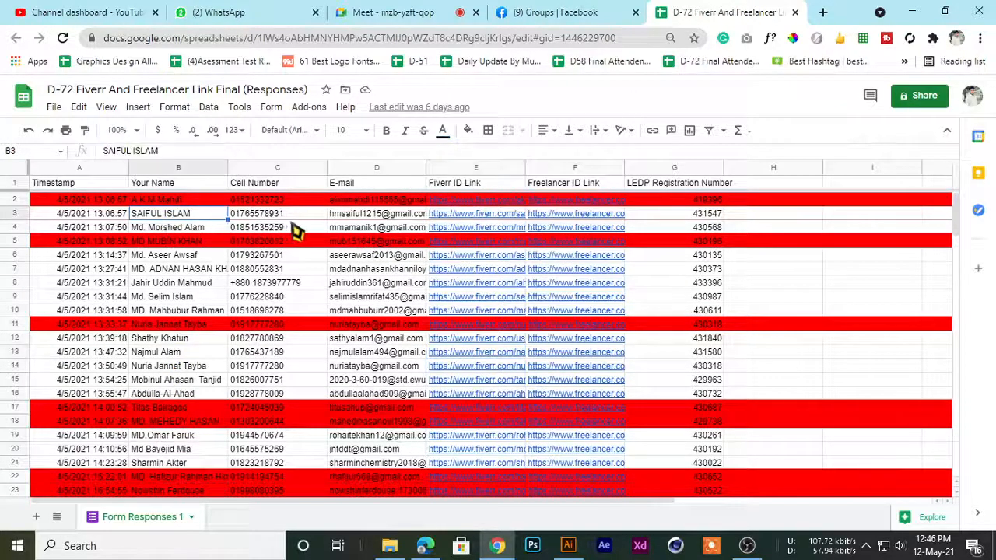
click(504, 218)
click(507, 233)
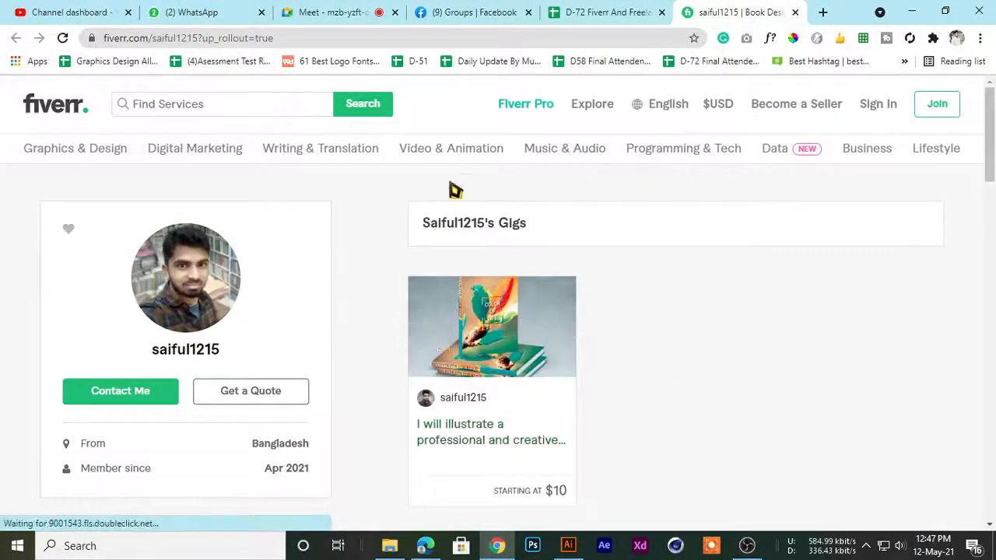
middle_click(706, 7)
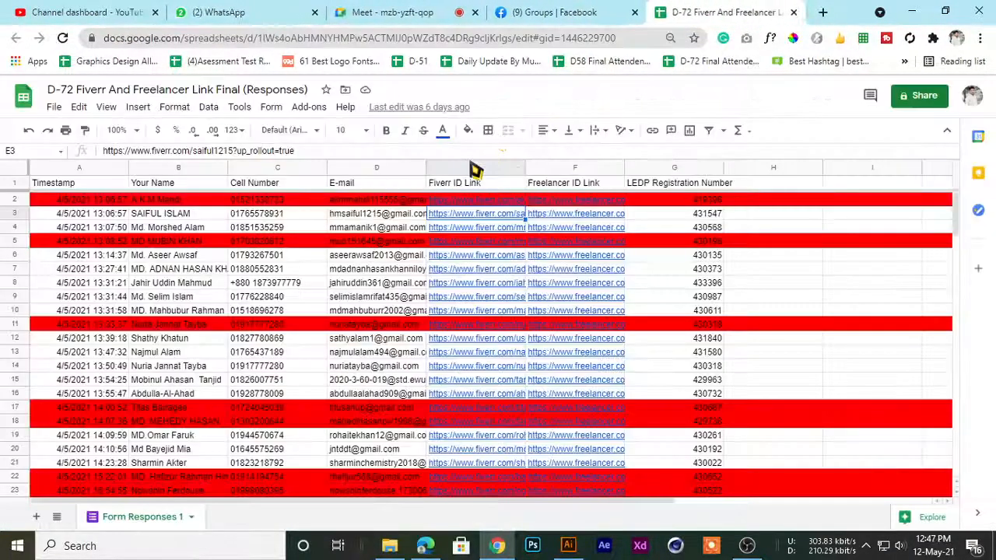
Select the student in row 7 of the form responses and open the Fiverr ID link from that row
click(160, 215)
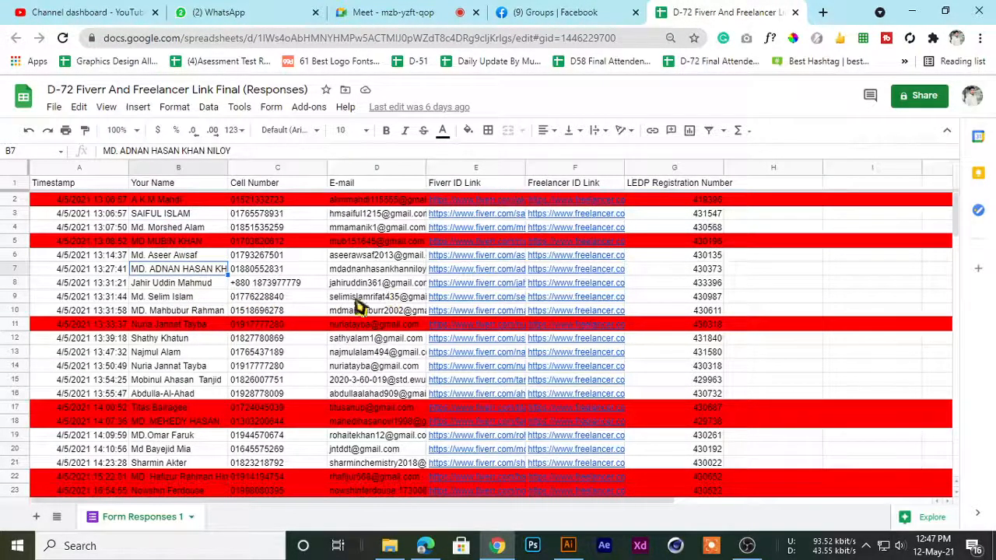
click(467, 274)
click(481, 290)
click(604, 11)
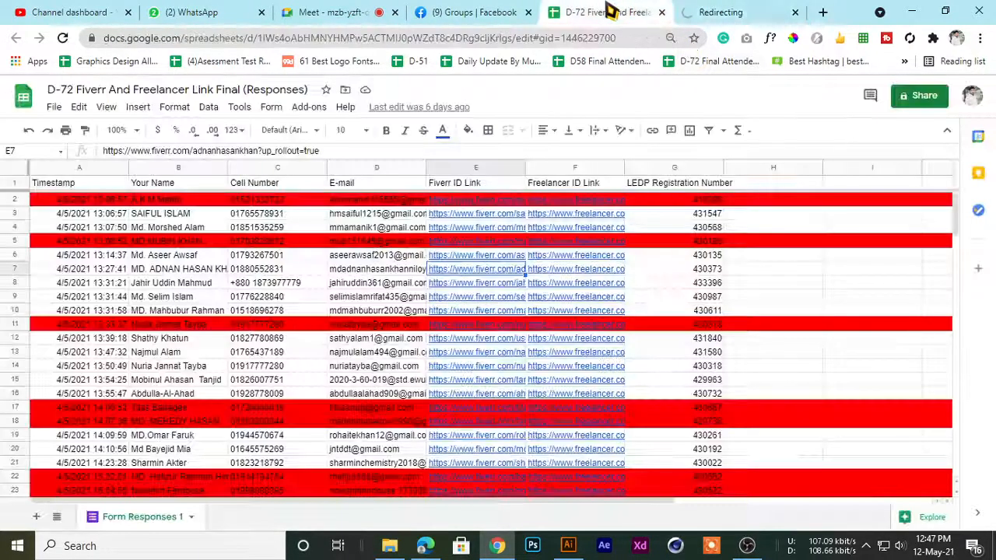
click(797, 11)
click(795, 13)
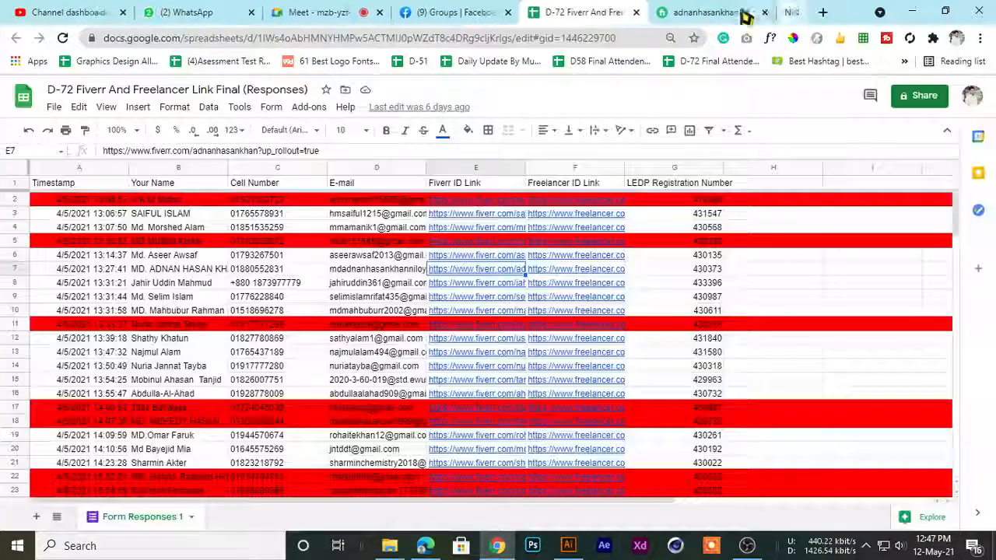
click(766, 10)
Look over the row 7 student's Fiverr page and close it to return to the form responses
scroll(466, 397, down, 4)
scroll(464, 400, up, 4)
scroll(193, 332, down, 2)
scroll(129, 322, up, 2)
scroll(191, 329, down, 3)
scroll(192, 329, up, 3)
key(ctrl+w)
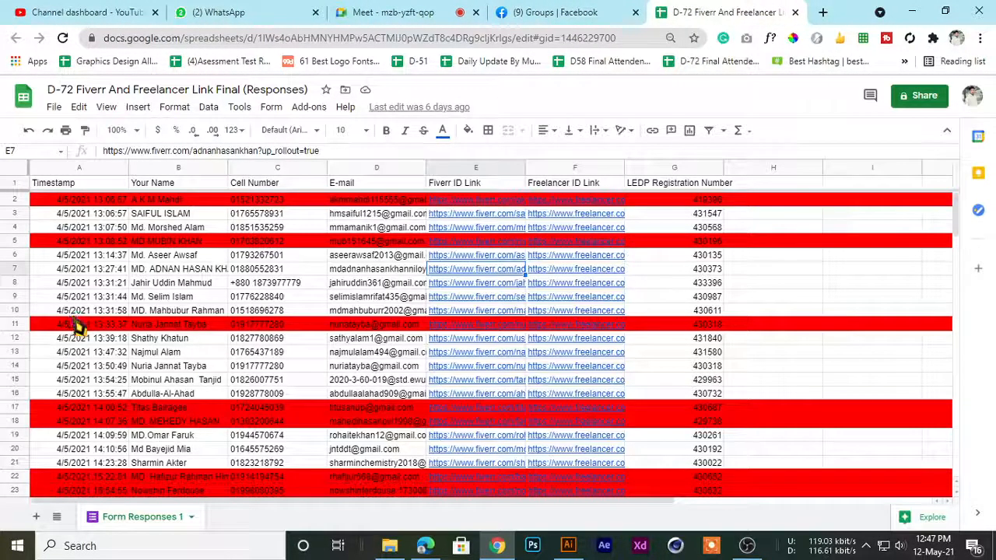
Check the participants in the Meet call and go through the D-72 form responses to find another student's entry
scroll(77, 327, down, 1)
click(401, 12)
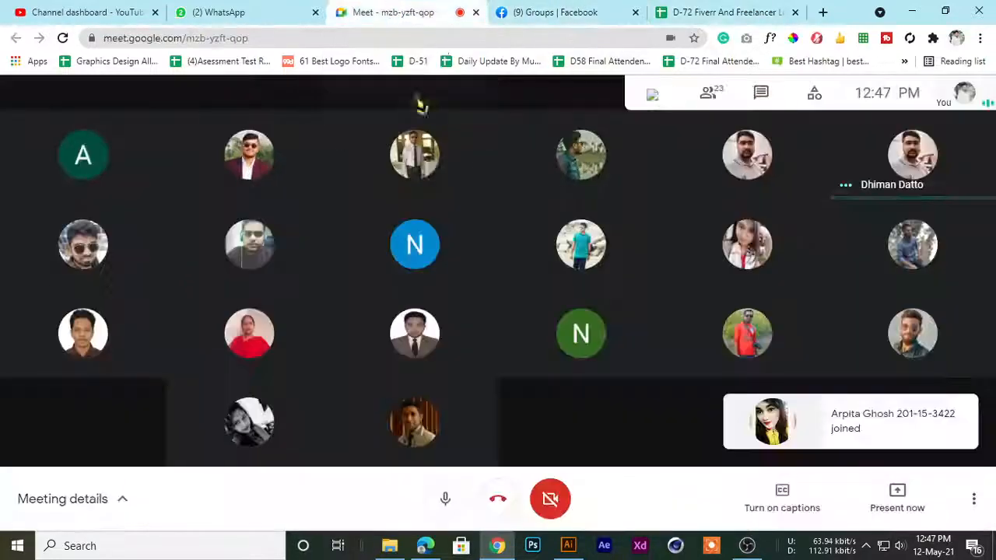
click(727, 13)
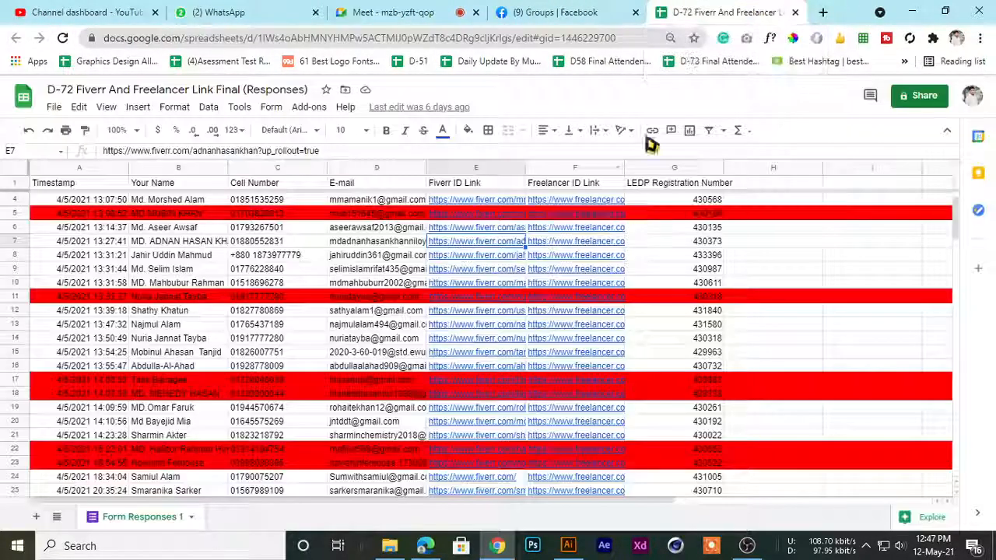
scroll(218, 327, up, 1)
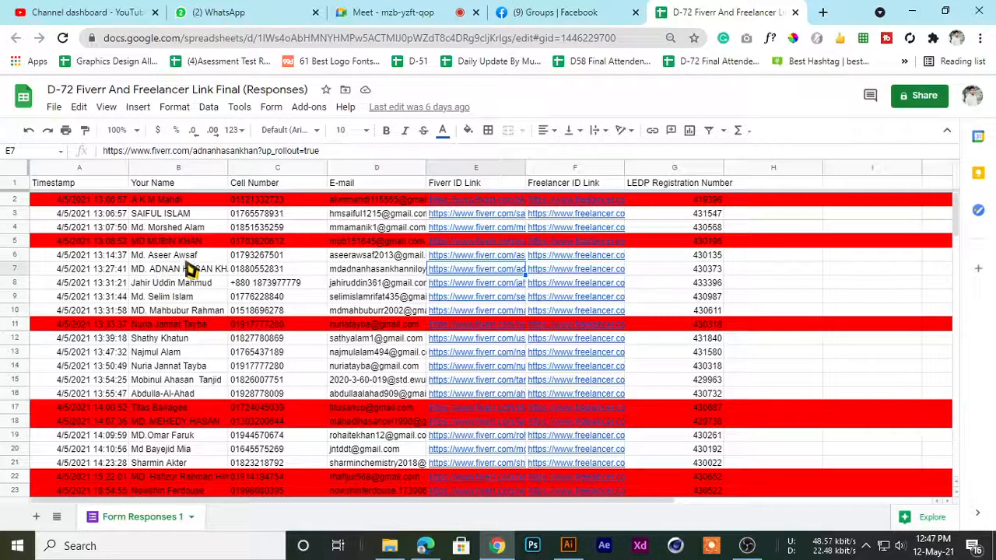
scroll(194, 327, down, 5)
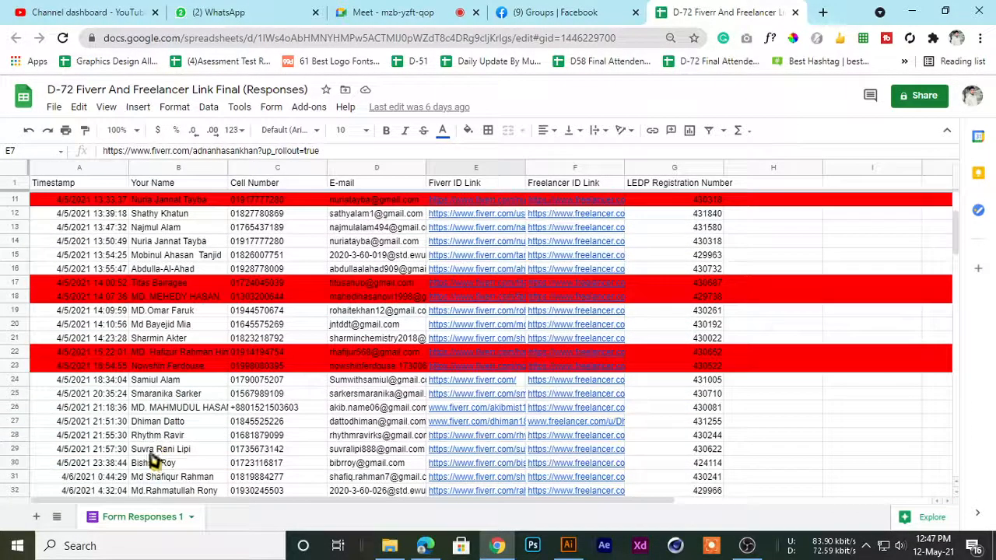
Select the student in row 27 and open the Fiverr ID link from that row to view the listed gigs
click(167, 424)
click(354, 423)
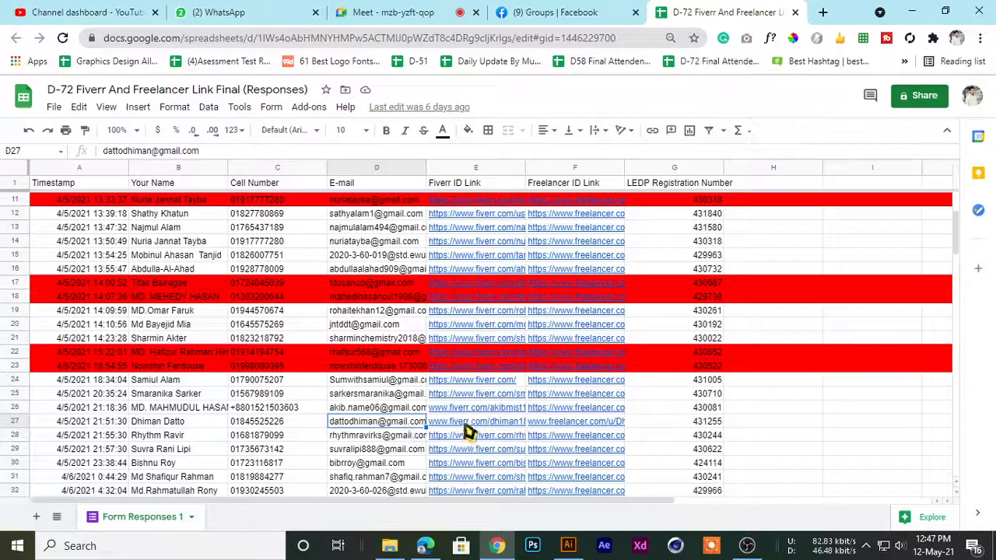
click(491, 450)
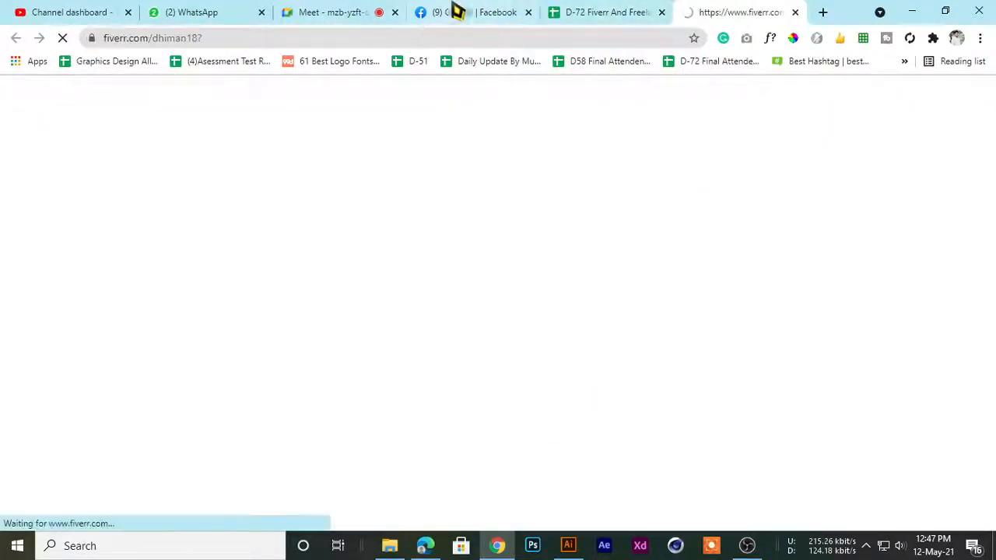
click(582, 9)
click(732, 11)
scroll(350, 343, down, 2)
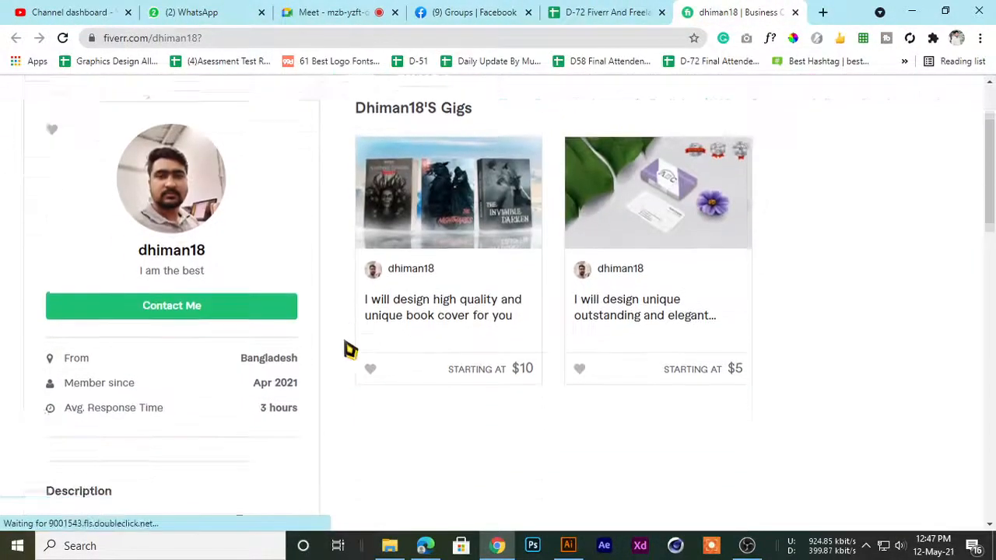
Open the book cover and business card gigs in separate tabs and view the book cover gig's sample images
middle_click(399, 302)
middle_click(586, 279)
click(700, 10)
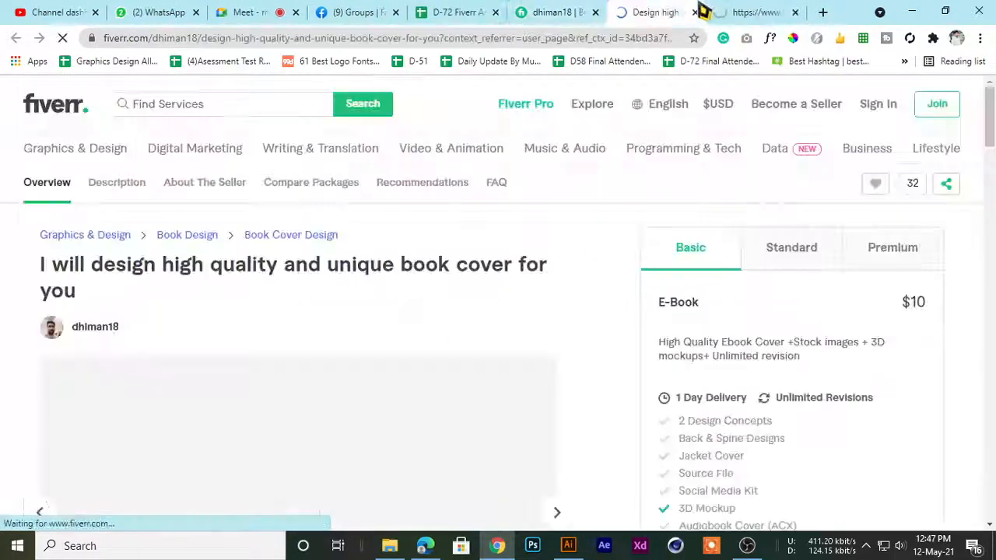
scroll(306, 285, down, 3)
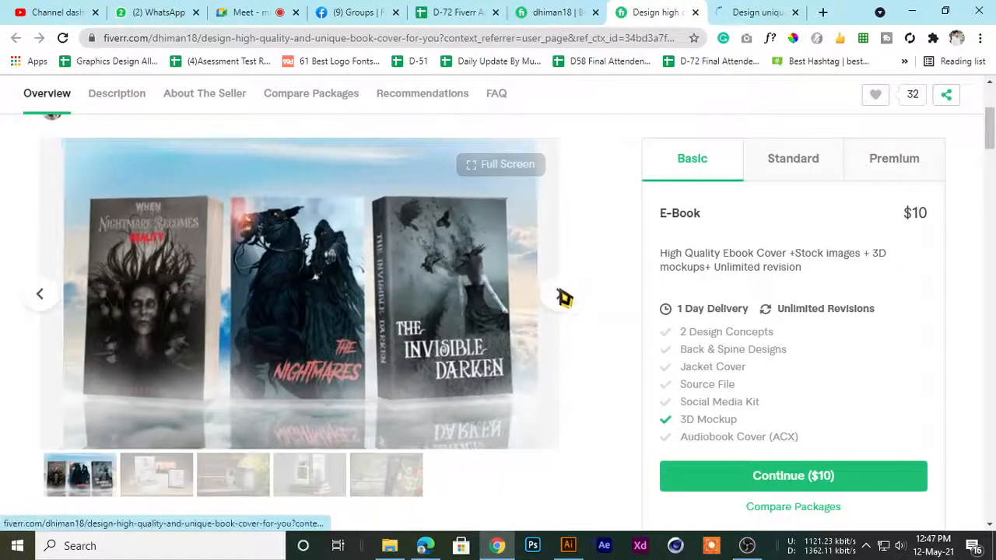
click(559, 294)
click(559, 303)
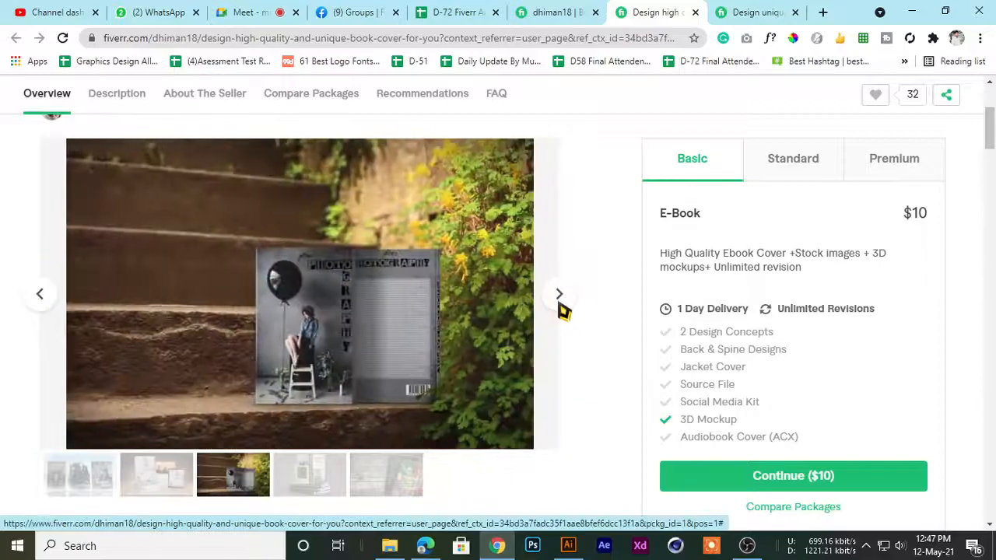
Admit the waiting participant to the Meet call and return to the book cover gig
click(251, 12)
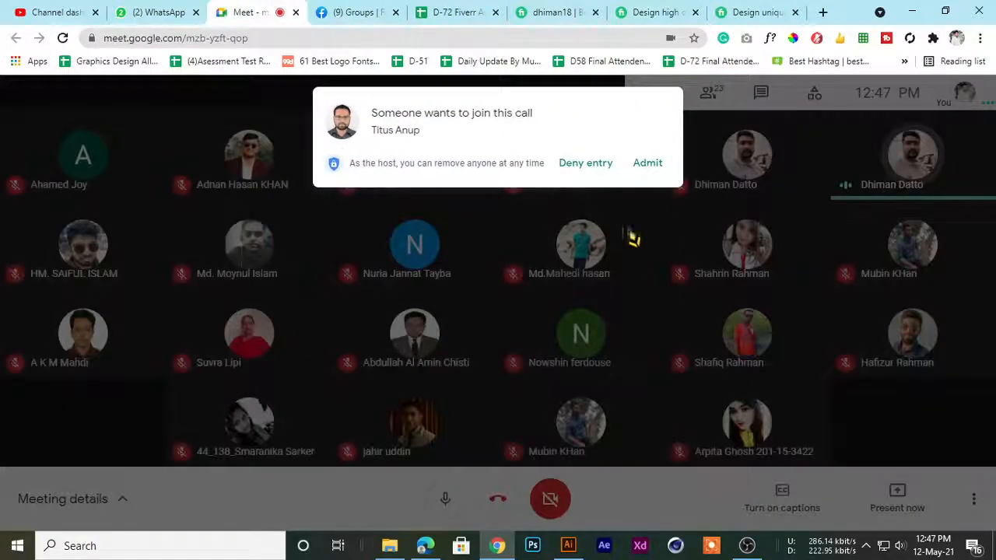
click(646, 167)
click(665, 12)
scroll(593, 257, up, 3)
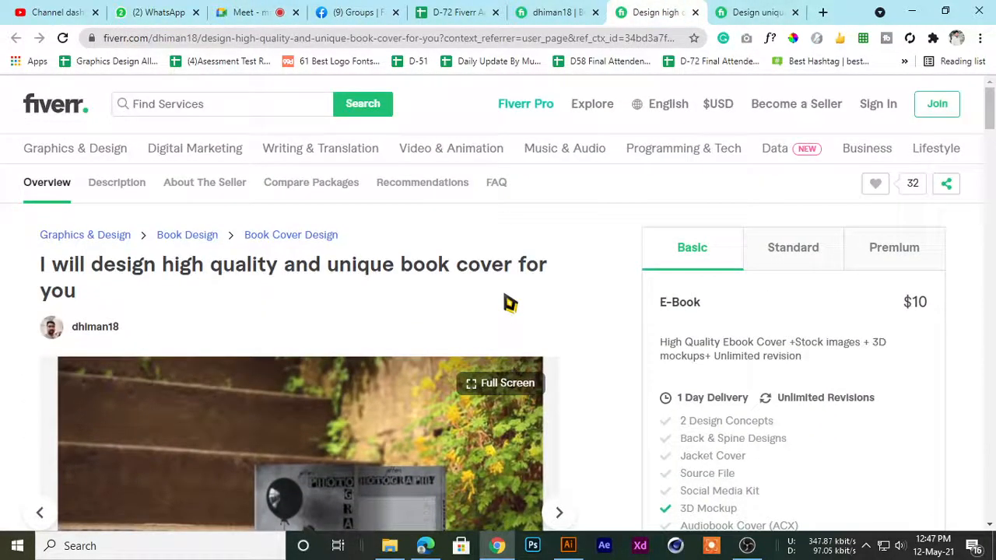
Bring up the student's business card gig and look through its sample images
click(817, 11)
key(ctrl+w)
click(769, 11)
scroll(316, 458, down, 1)
scroll(315, 456, down, 4)
scroll(314, 456, up, 2)
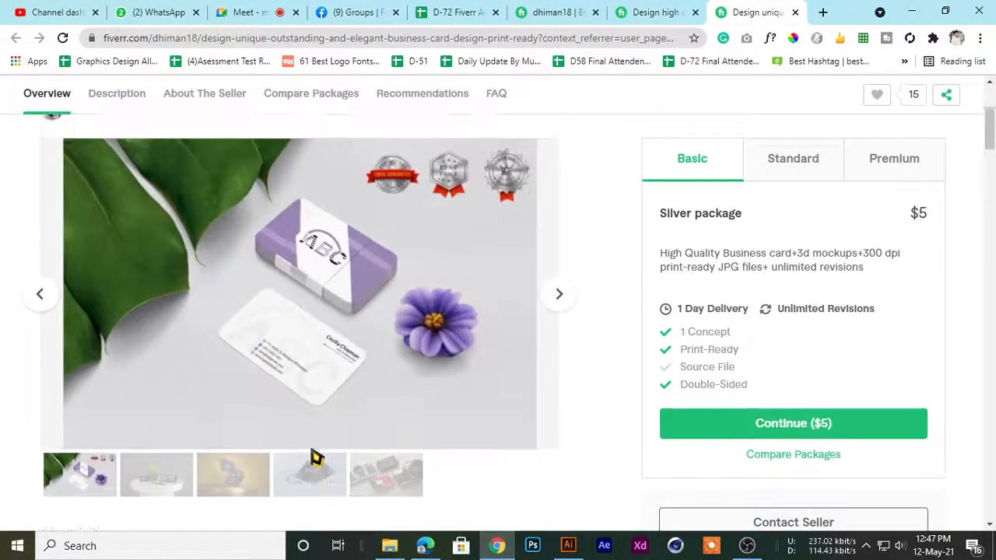
click(557, 300)
click(557, 301)
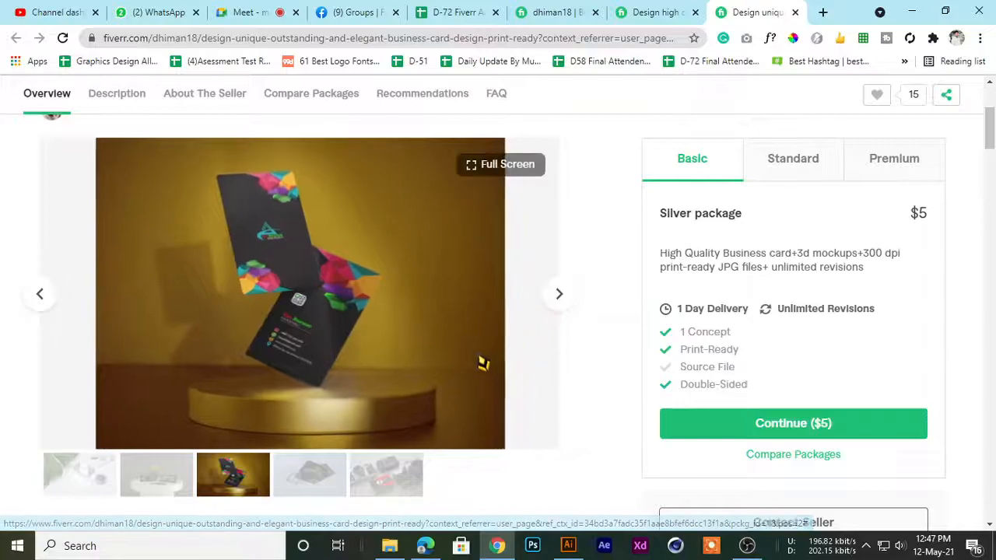
Close both gig pages, the student's Fiverr profile and the D-72 form responses spreadsheet
click(795, 12)
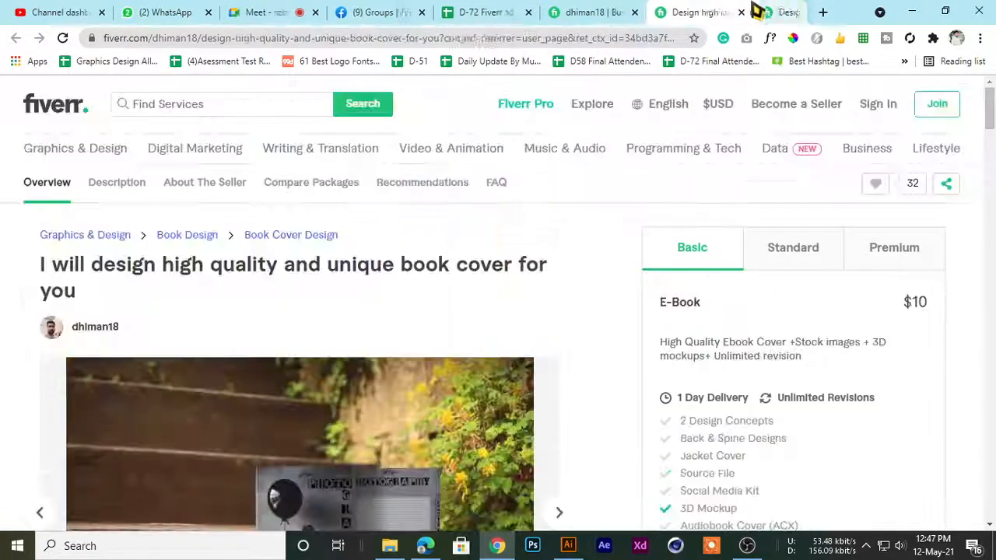
click(727, 12)
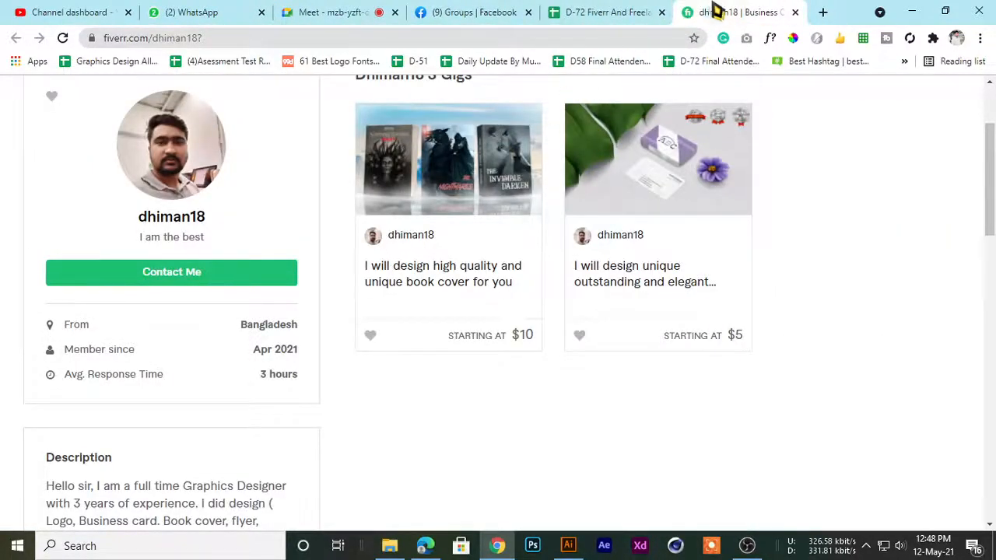
key(ctrl+w)
key(ctrl+w)
Search the Facebook groups using the recent search "d-72 ( 12-2 pm)"
scroll(380, 292, down, 1)
scroll(378, 294, up, 6)
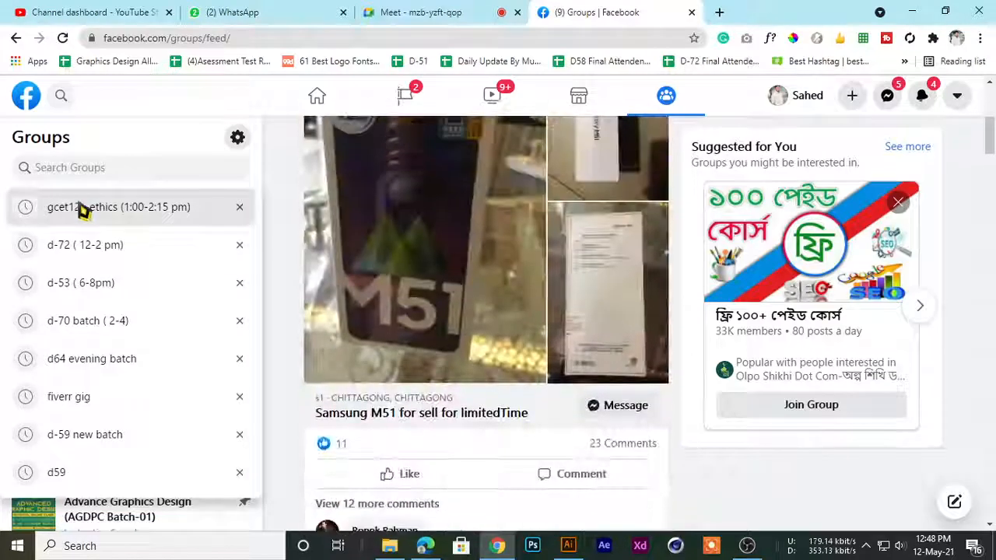
click(74, 246)
Present the entire screen to everyone in the Meet call
click(381, 13)
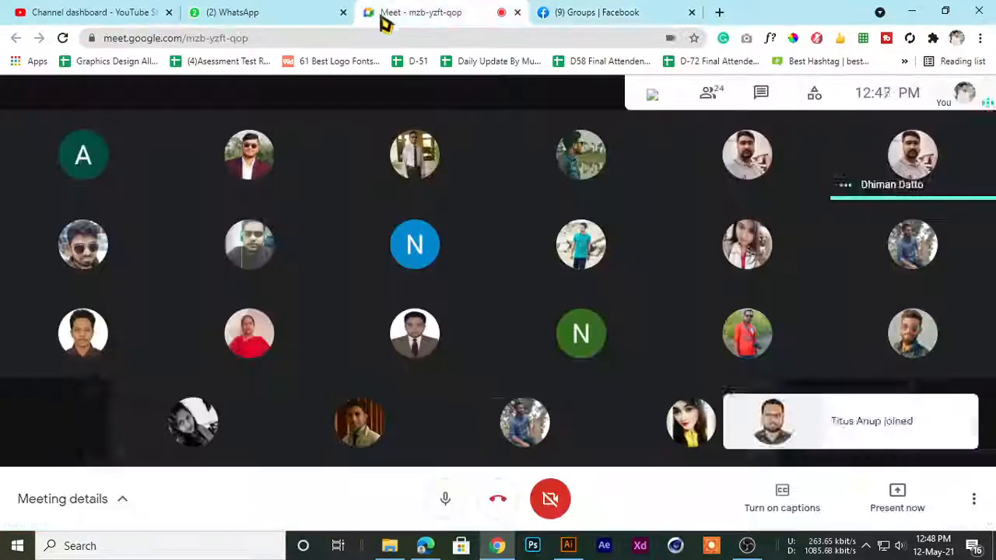
click(878, 508)
click(871, 375)
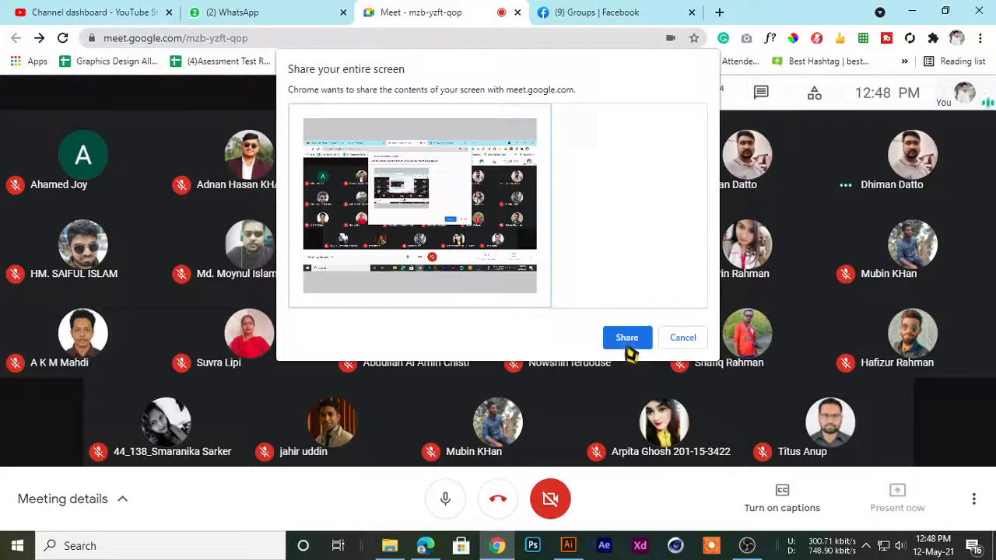
click(627, 342)
Hide the screen-sharing notice, open the D-72 ( 12-2 pm) group from the Facebook results and view its latest homework post
click(549, 11)
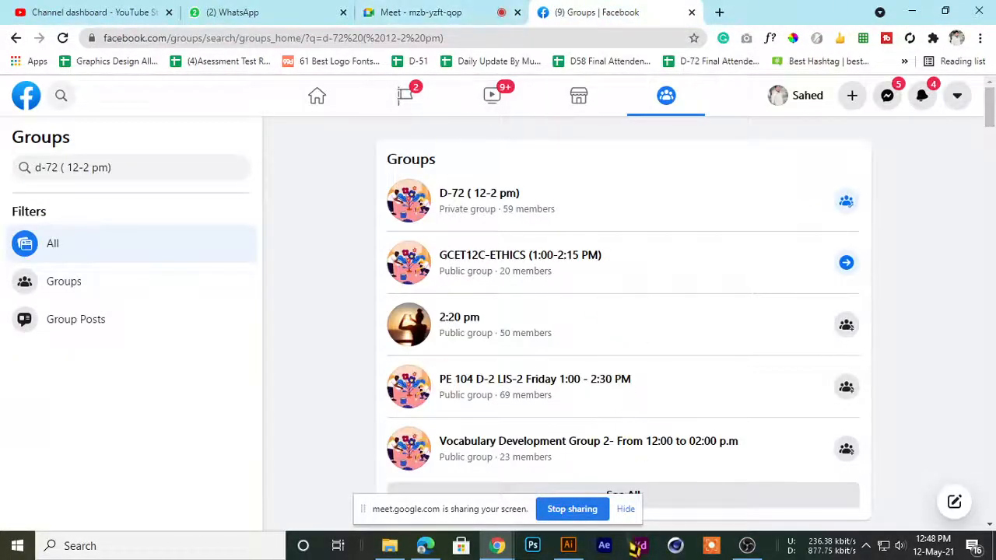
click(629, 511)
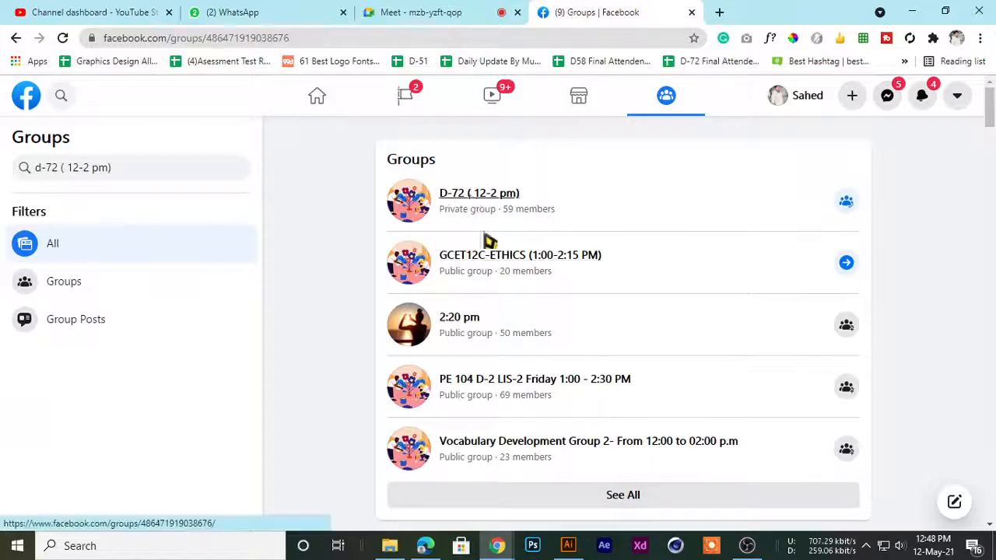
click(442, 191)
scroll(362, 323, down, 5)
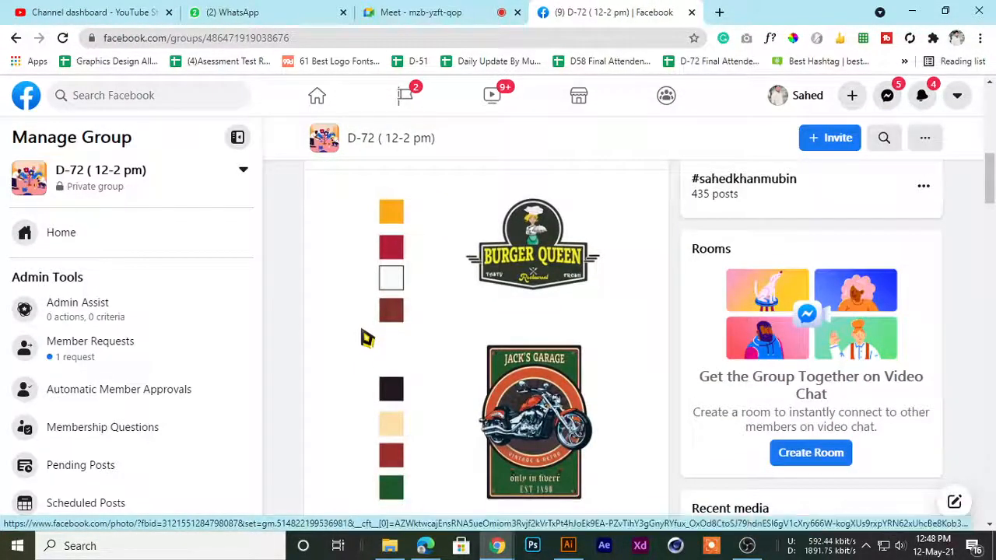
scroll(362, 332, up, 3)
Switch between the D-72 Facebook group and the Meet call to check on the presentation, ending on the call
click(392, 10)
click(319, 11)
click(438, 13)
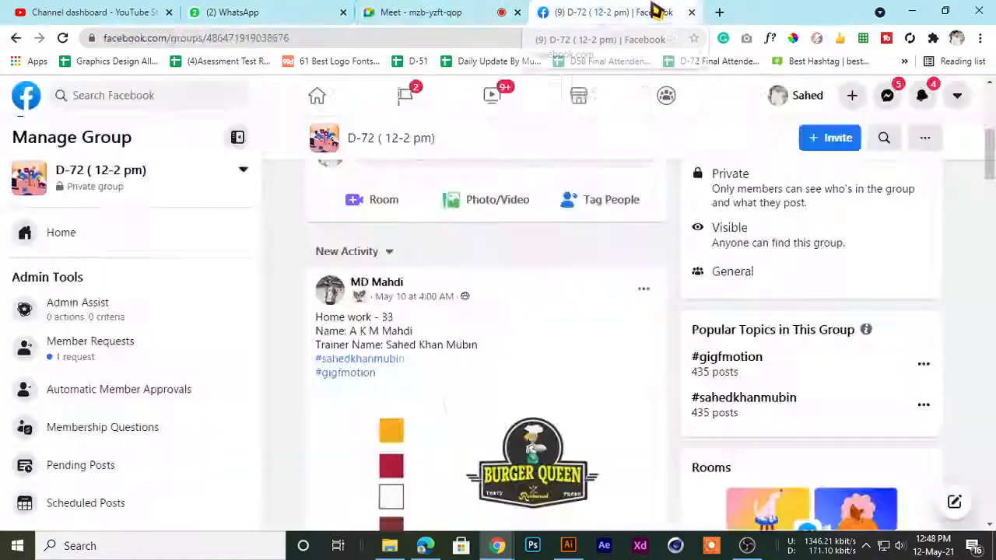
click(560, 13)
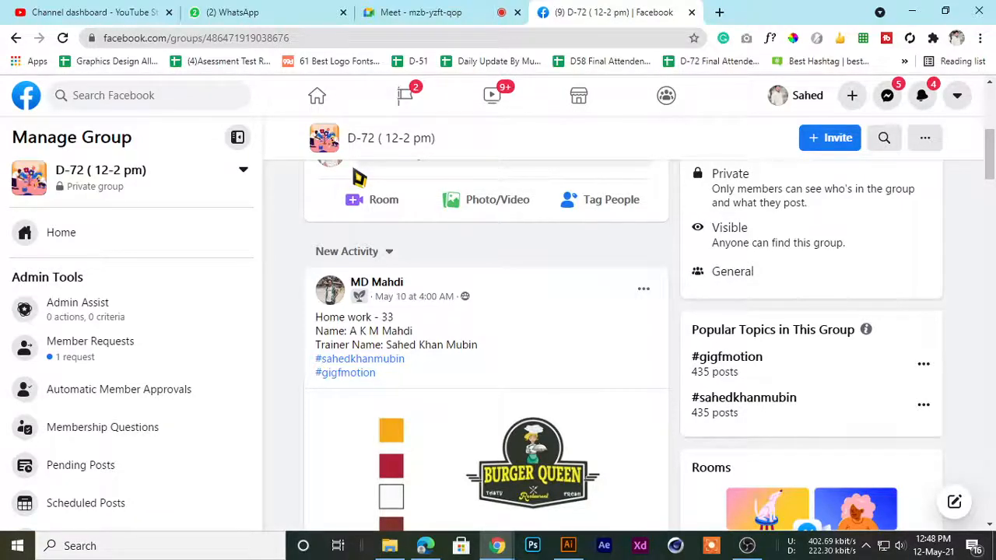
click(445, 11)
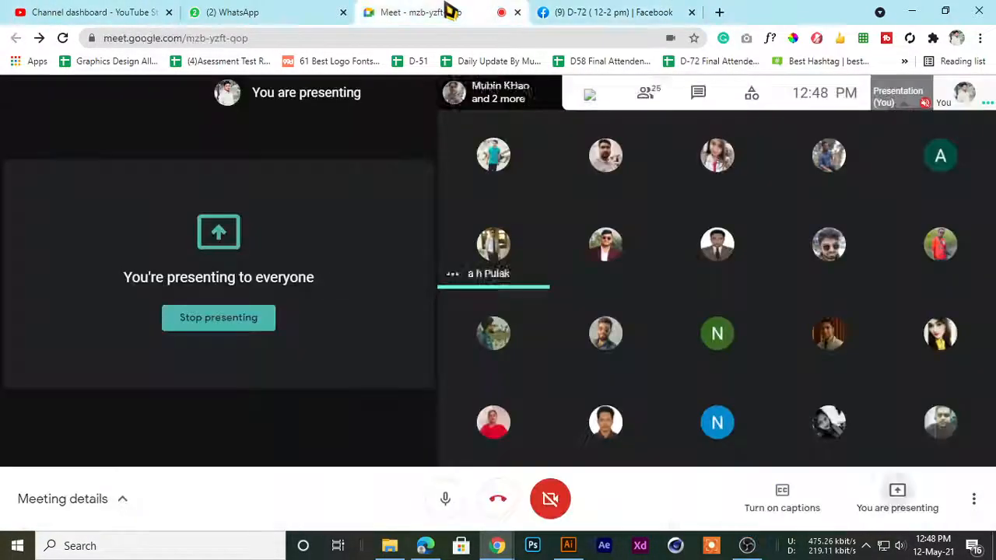
Switch between the Meet call and the D-72 Facebook group, then examine the newest Home work - 33 post with the Burger Queen logo
click(582, 11)
click(473, 11)
click(602, 11)
scroll(430, 387, down, 5)
scroll(418, 351, up, 5)
scroll(416, 339, down, 5)
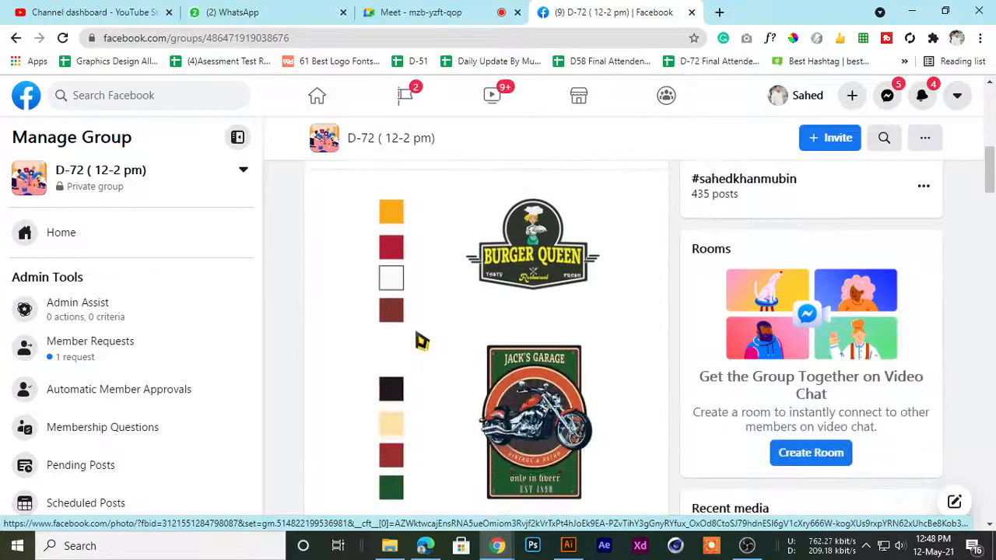
scroll(418, 311, up, 7)
scroll(418, 301, down, 5)
scroll(427, 286, up, 4)
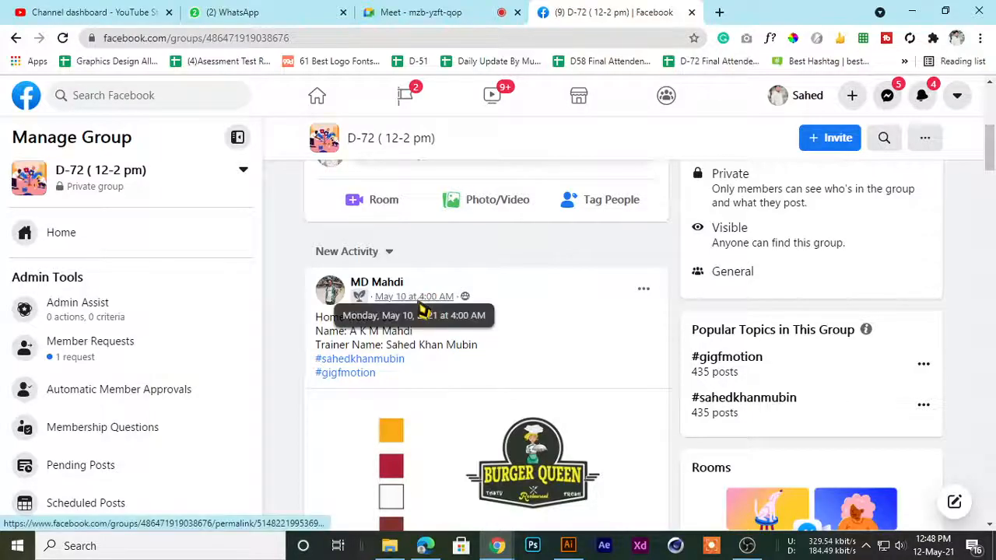
View the image of the Burger Queen and Jack's Garage logos at full size, then return to the group feed
scroll(418, 319, down, 3)
scroll(412, 339, down, 3)
scroll(406, 366, up, 3)
click(412, 367)
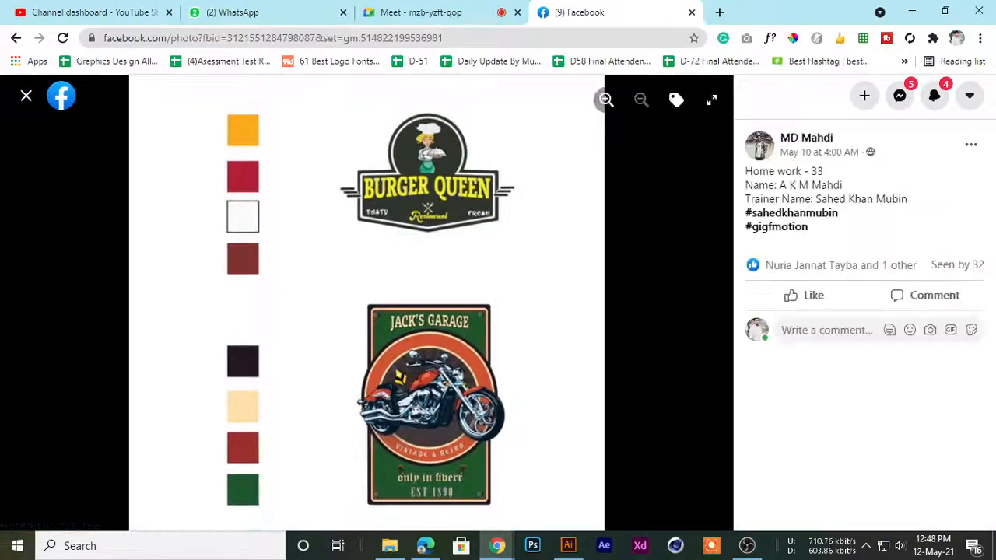
click(572, 12)
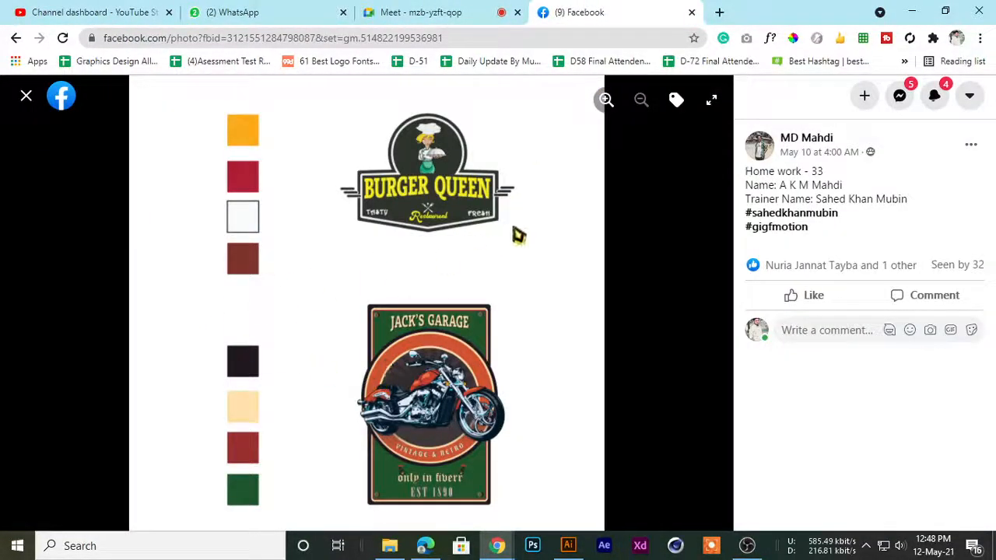
click(26, 95)
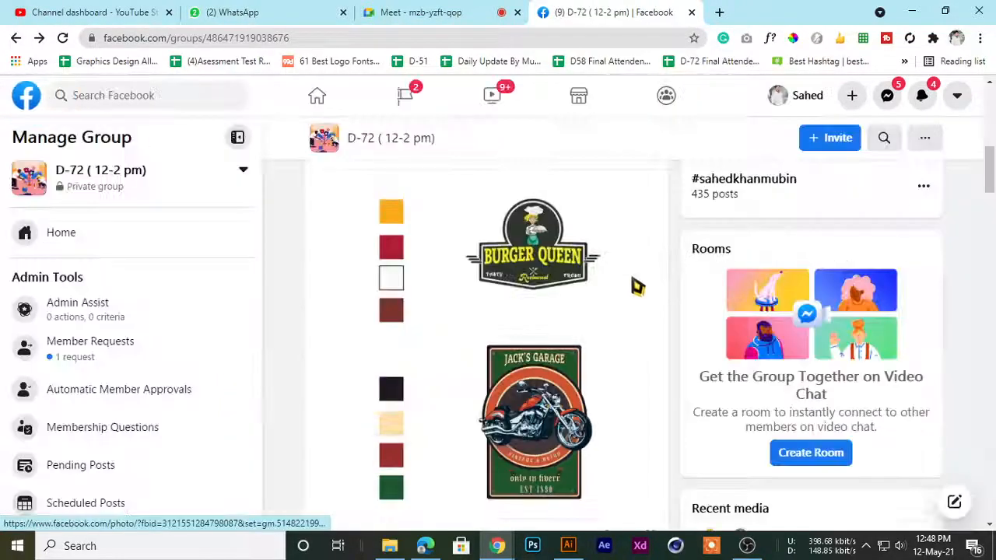
Return to the Meet call and admit the participant waiting to join
scroll(585, 288, up, 4)
click(380, 8)
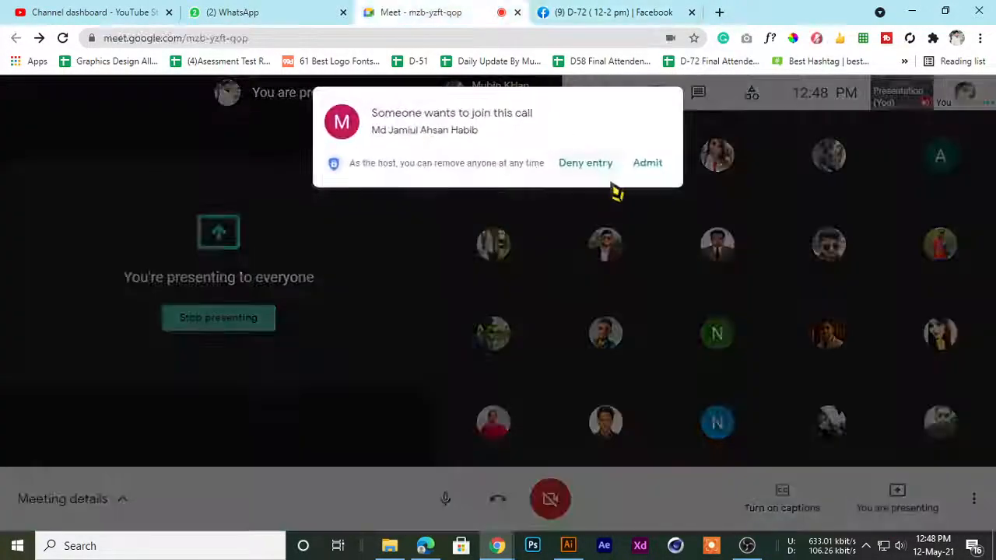
click(647, 165)
Go back to the D-72 Facebook group, show the Burger Queen and Jack's Garage image full size again, and close it
click(603, 12)
scroll(433, 331, down, 4)
scroll(431, 335, up, 3)
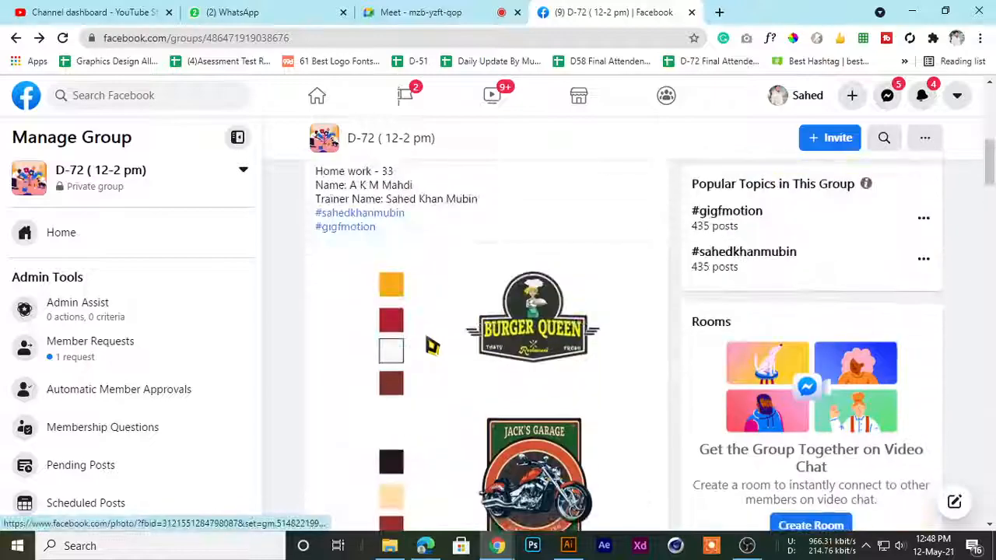
click(431, 345)
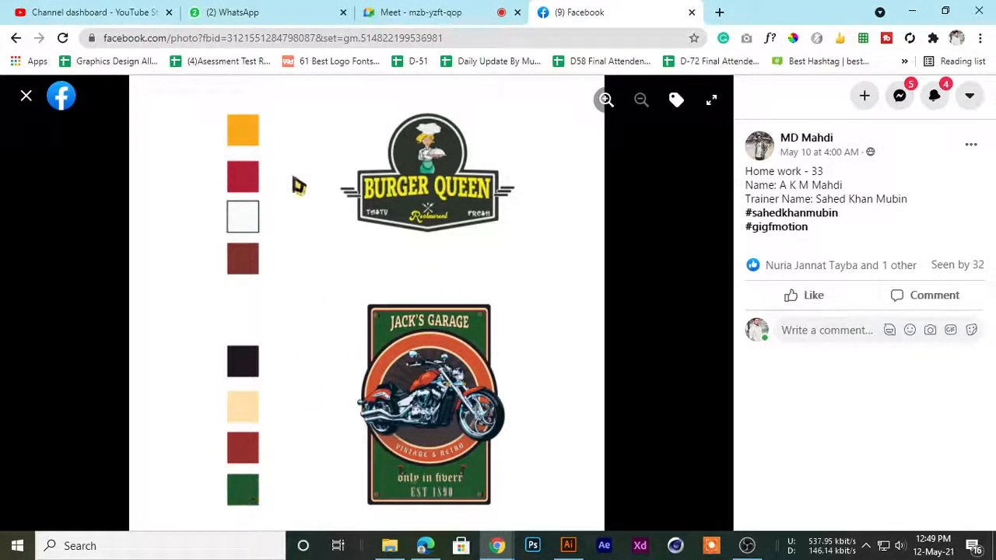
click(26, 96)
Switch to the Meet call, admit the next person requesting entry, and return to the homework feed in the D-72 group
scroll(498, 327, down, 5)
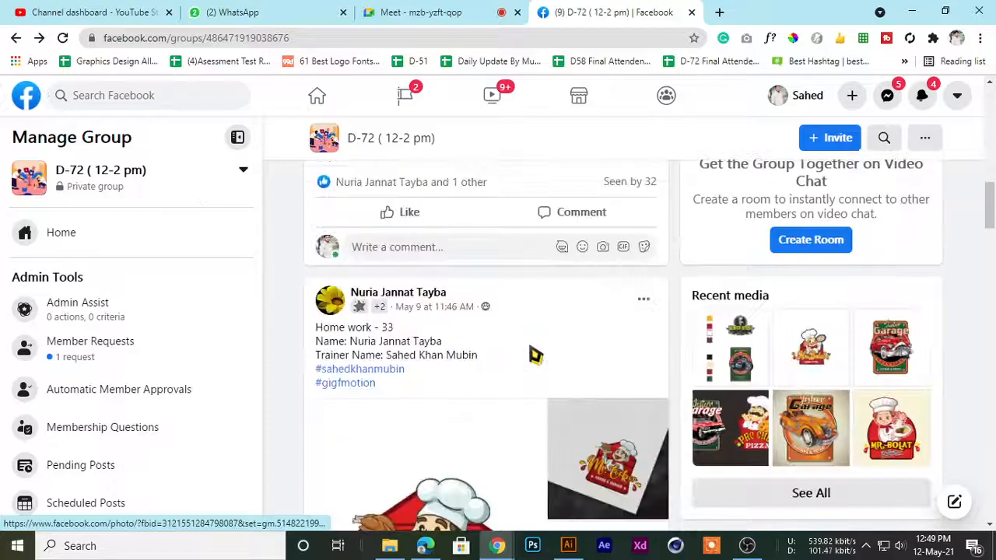
click(444, 11)
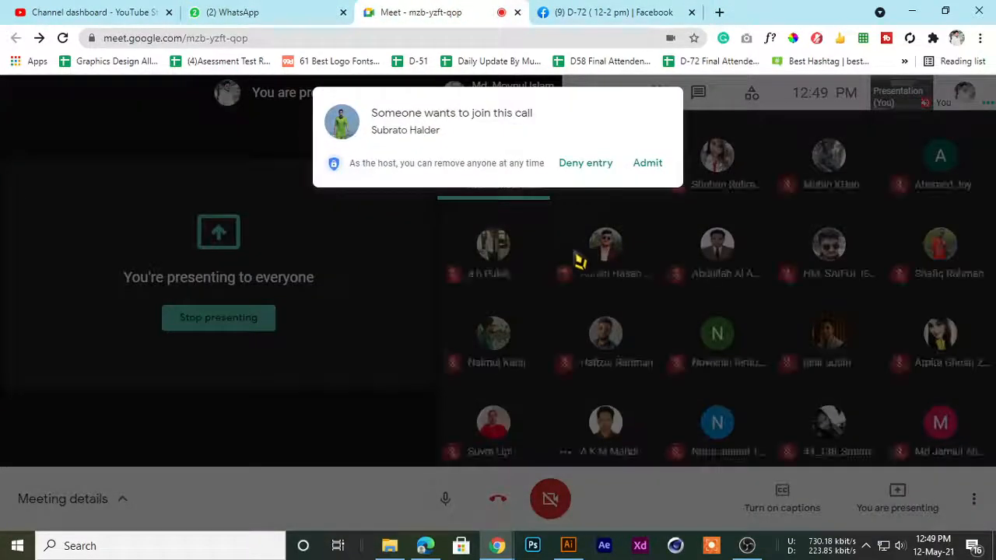
click(644, 165)
click(637, 11)
scroll(412, 287, up, 3)
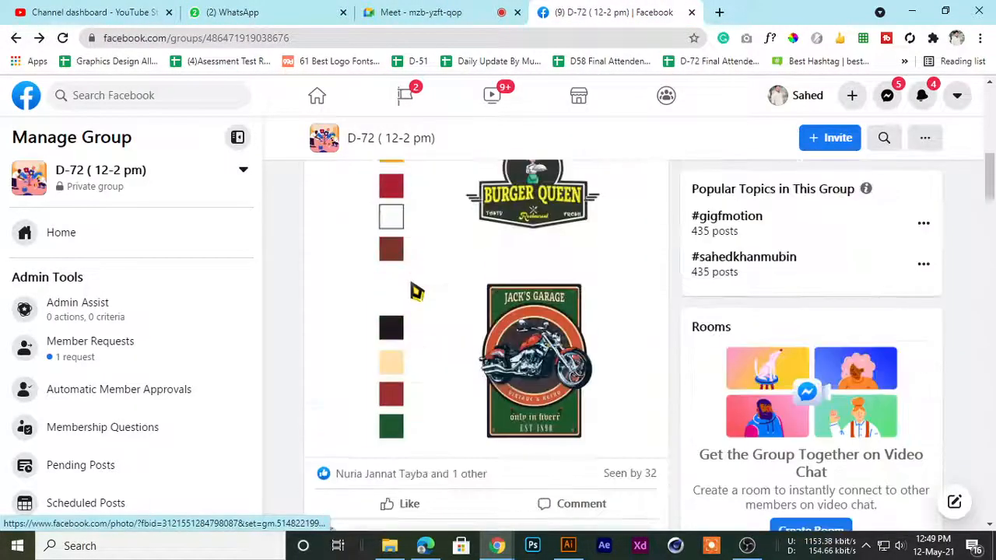
Check the Meet call between views of the D-72 Facebook group, ending on the group
click(482, 12)
click(600, 11)
click(444, 11)
click(603, 12)
Look through the next Home work - 33 post and view its Mr. Cooker logo at full size, closing the image when done
scroll(476, 351, down, 3)
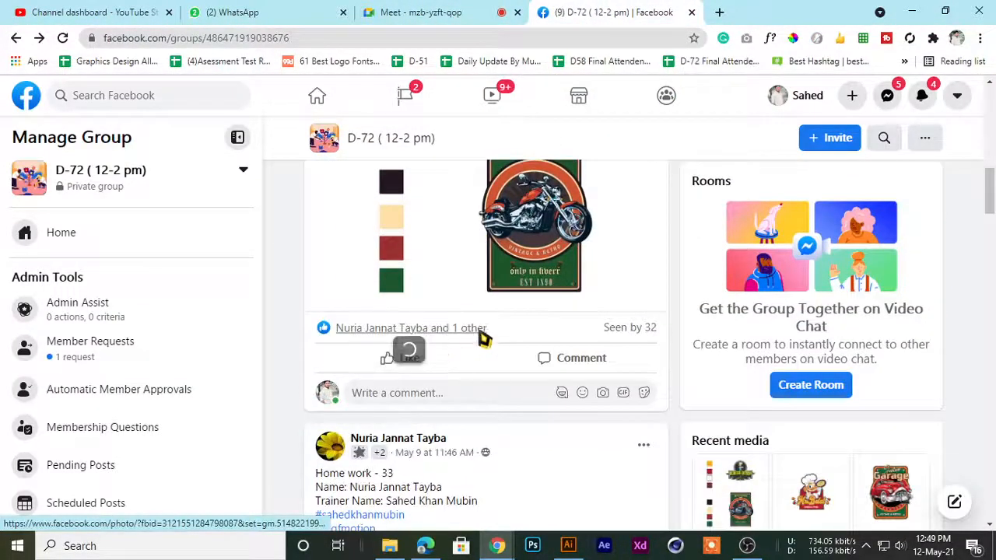
scroll(480, 338, down, 2)
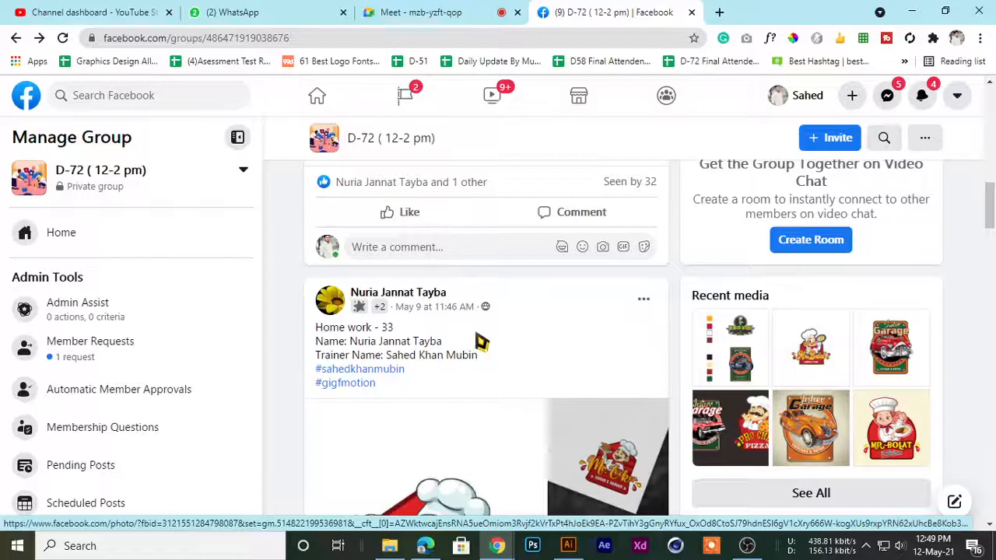
scroll(476, 362, up, 1)
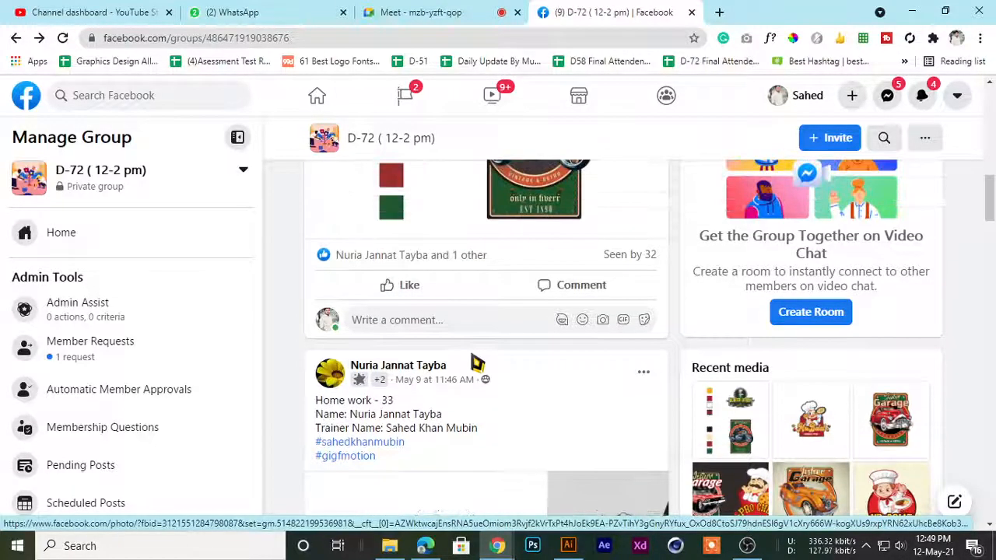
scroll(477, 362, up, 1)
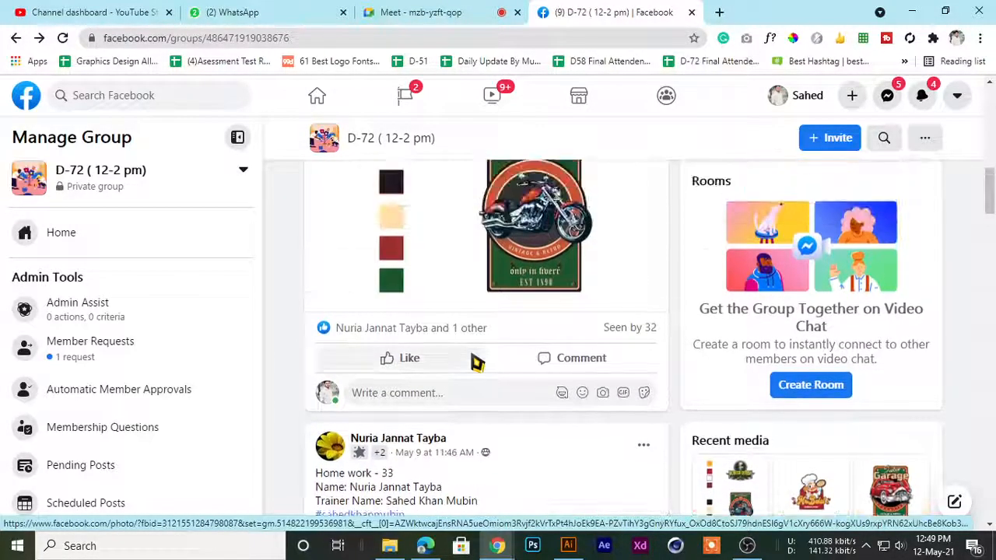
scroll(476, 362, up, 1)
scroll(477, 362, down, 6)
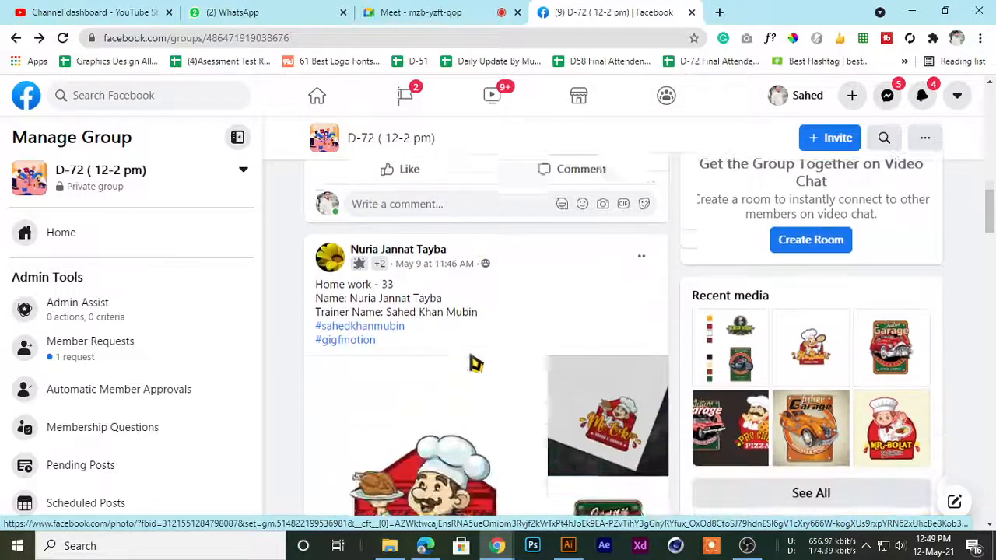
scroll(474, 362, down, 2)
scroll(474, 362, up, 4)
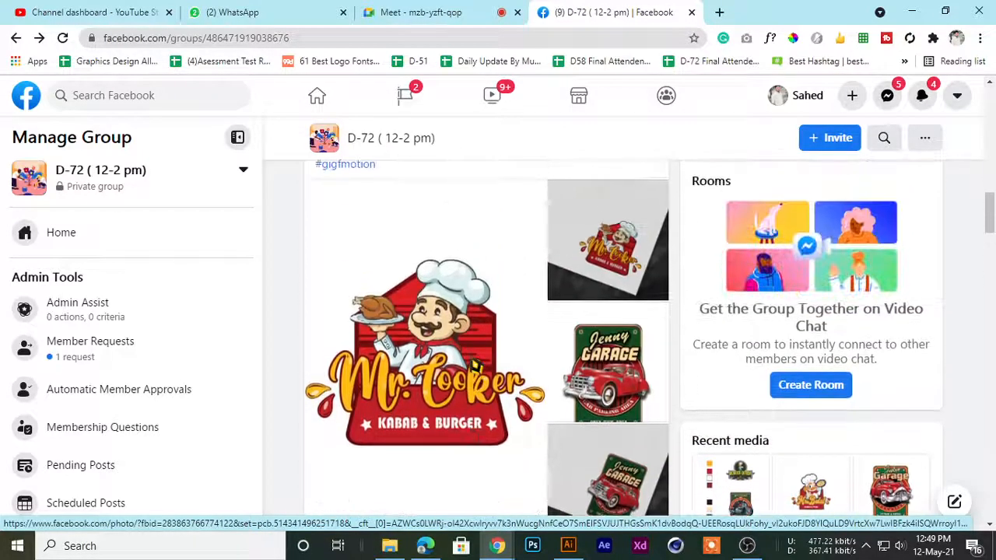
click(447, 372)
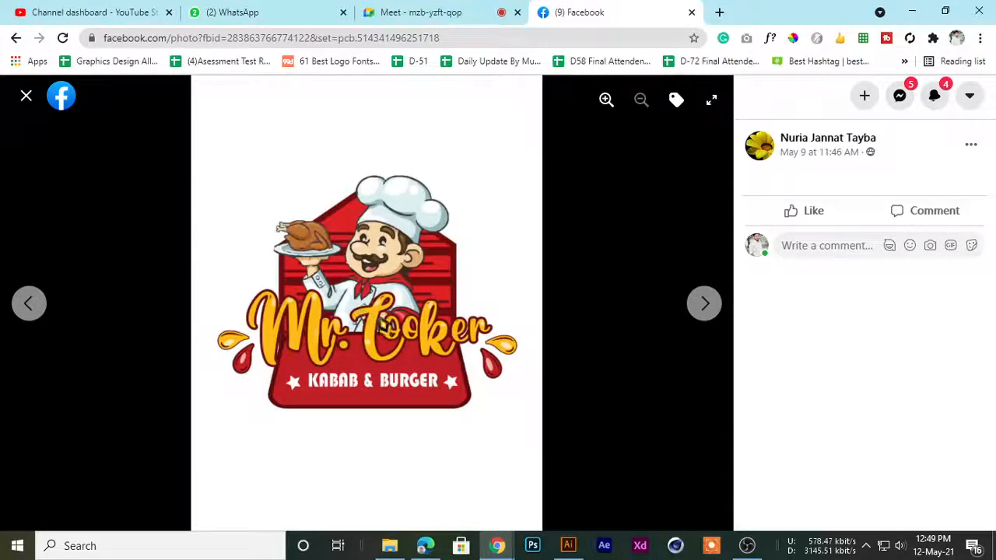
click(27, 99)
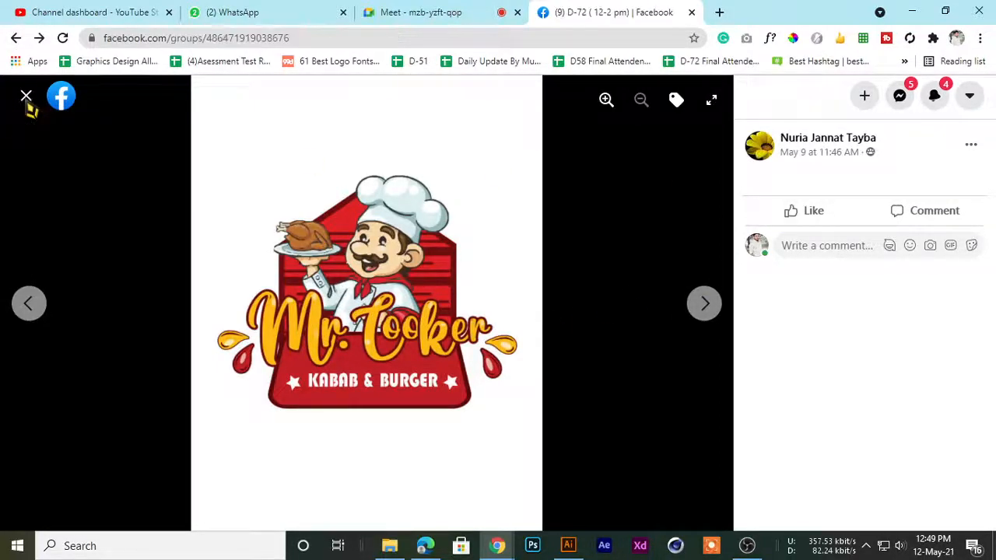
Show the Mr. Cooker paper mockup from the same homework post at full size, then close it
scroll(468, 305, up, 1)
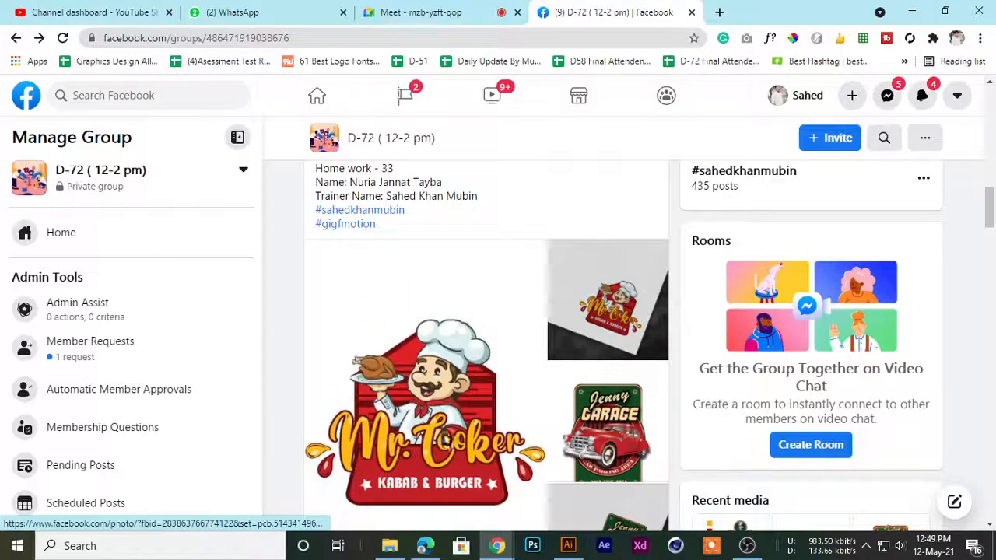
scroll(476, 269, up, 3)
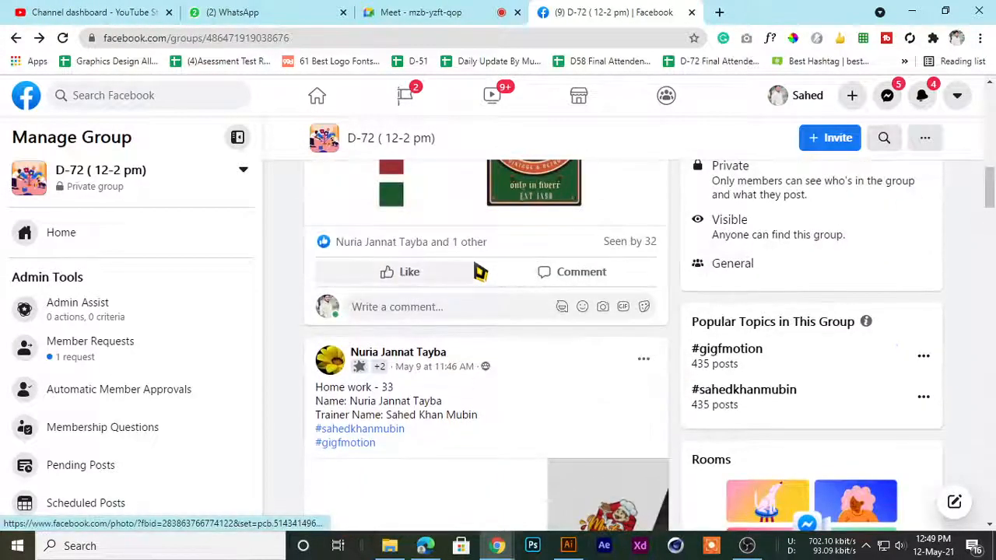
scroll(476, 279, down, 5)
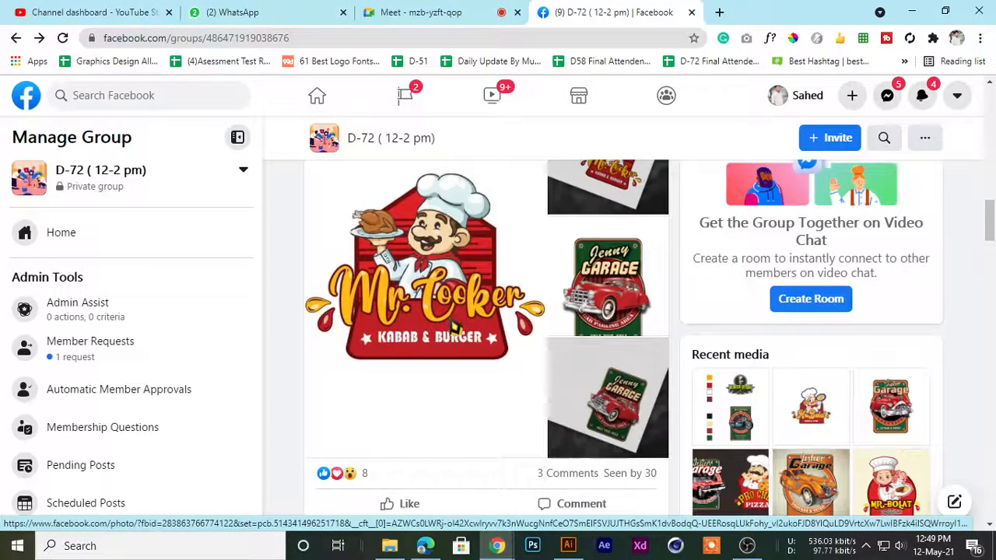
scroll(451, 330, up, 1)
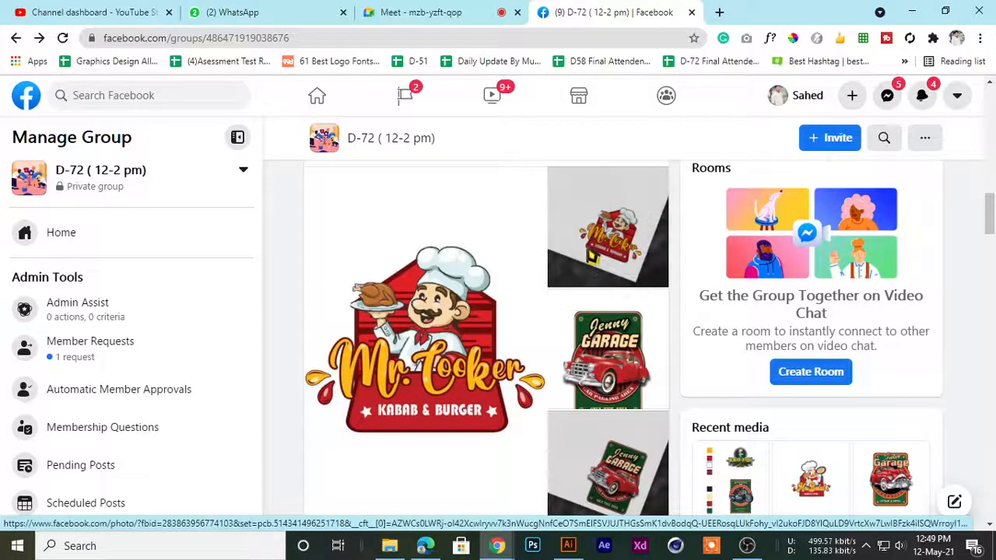
click(591, 255)
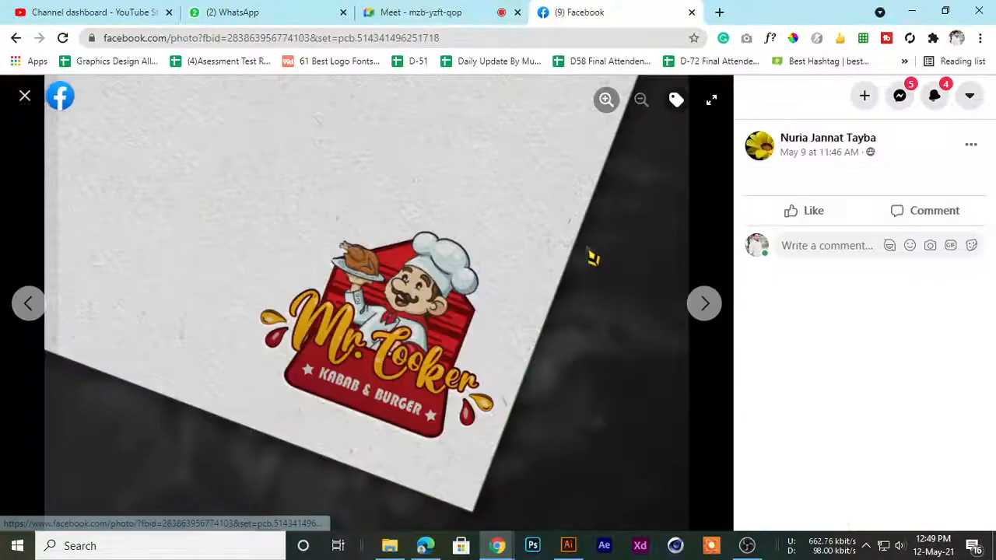
click(27, 98)
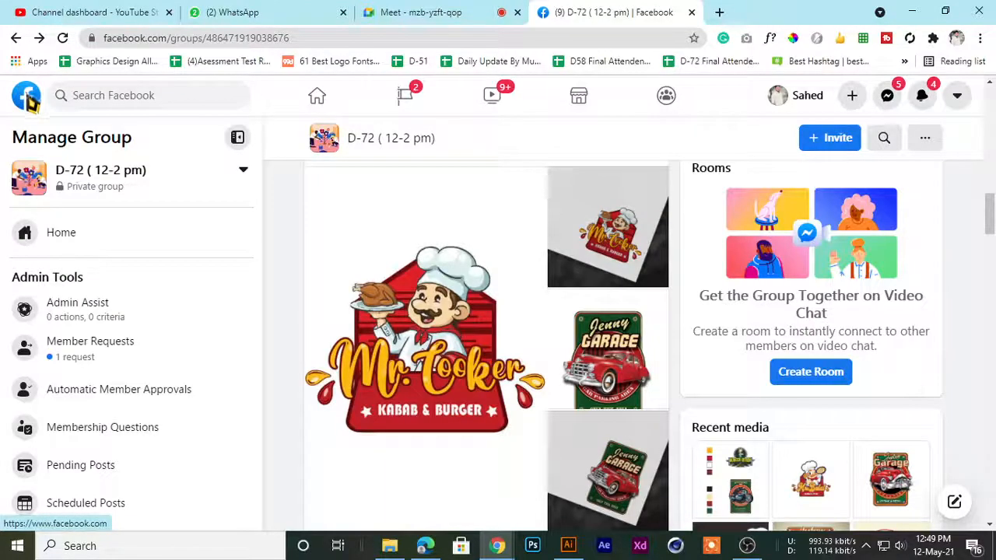
Show the Jenny Garage logo from the same homework post at full size, then close it
scroll(517, 340, down, 2)
scroll(517, 341, up, 2)
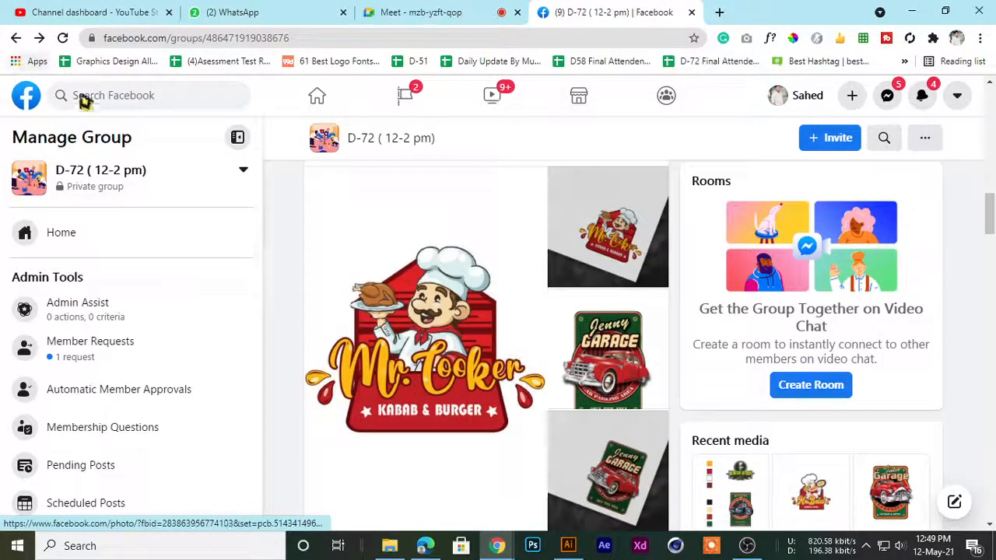
click(554, 358)
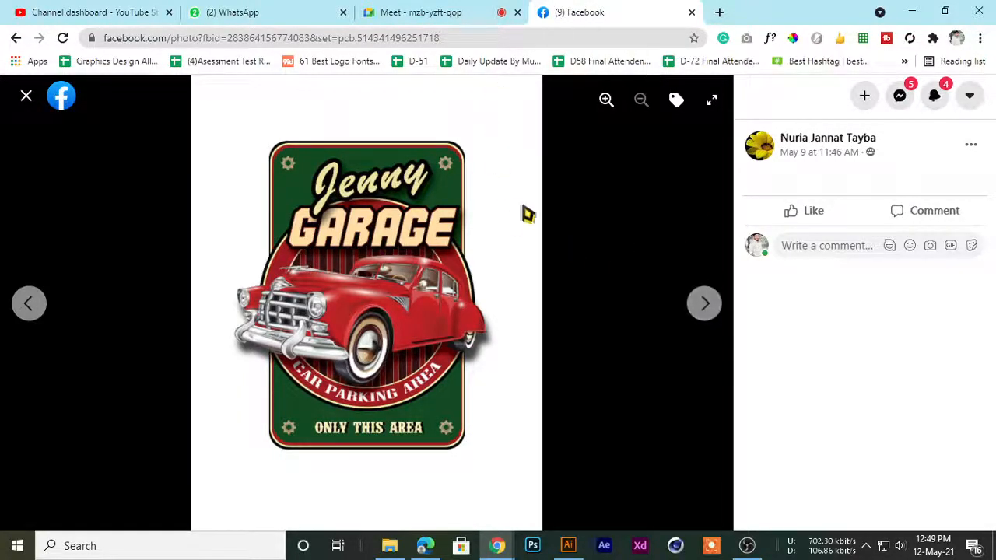
click(27, 98)
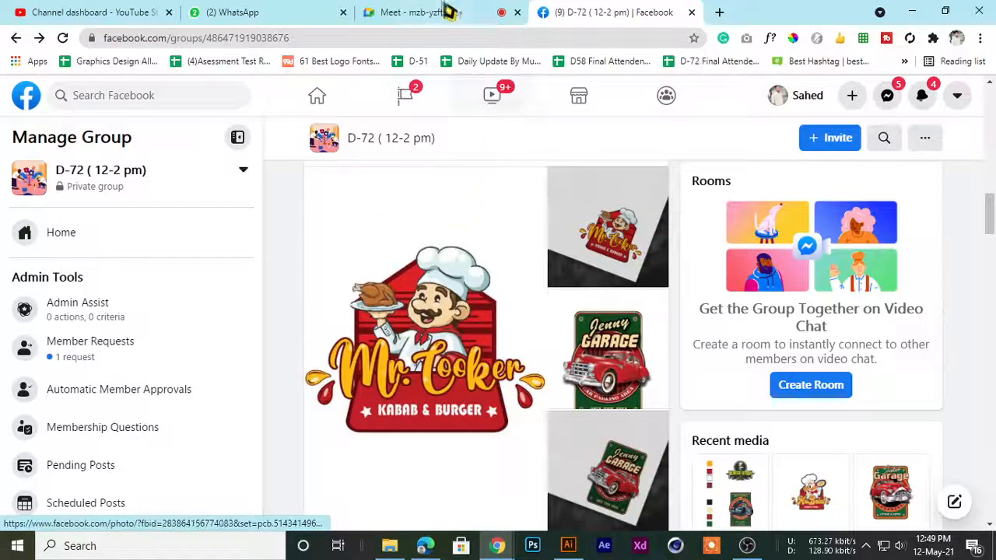
Switch between the D-72 Facebook group and Meet to check on the participants, ending on the call
click(449, 15)
click(560, 13)
click(456, 11)
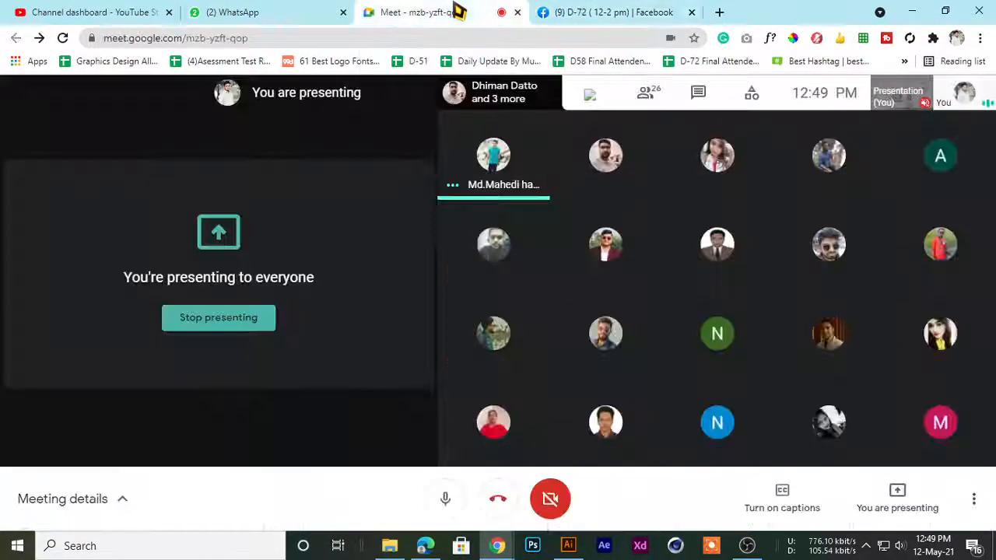
Open the GD D72 (12.00PM-2.00PM) chat in WhatsApp and look back through older messages for the shared homework logo comparisons
click(295, 12)
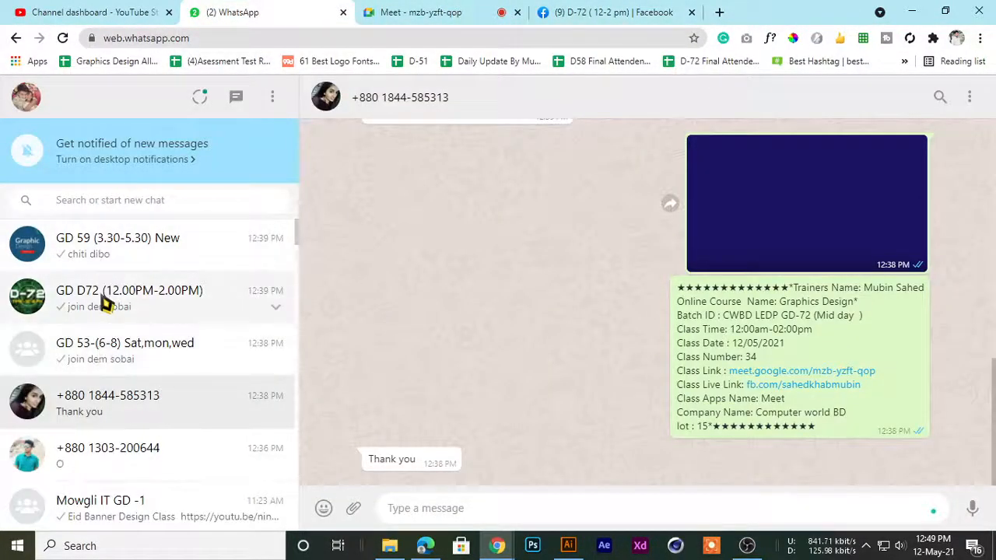
click(102, 298)
scroll(533, 379, up, 10)
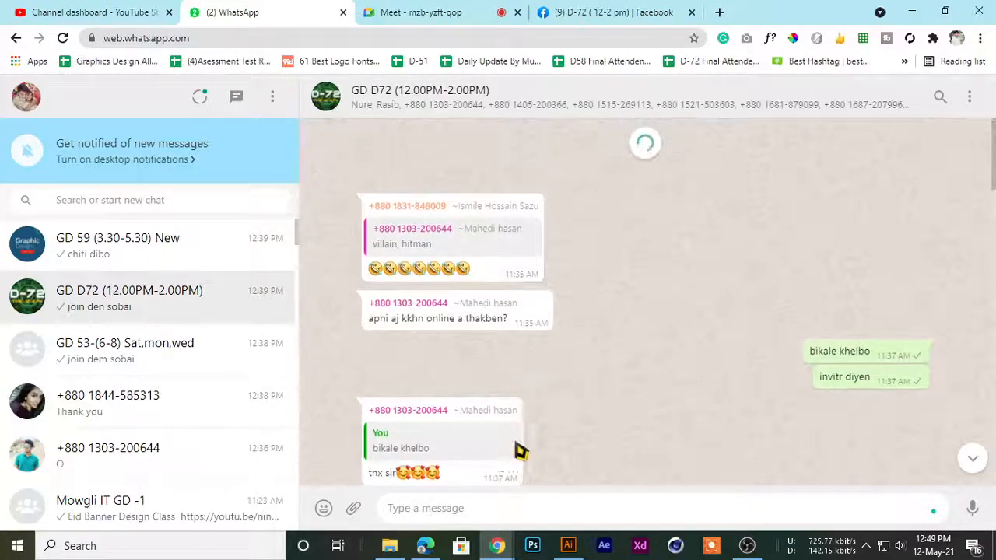
scroll(517, 453, up, 1)
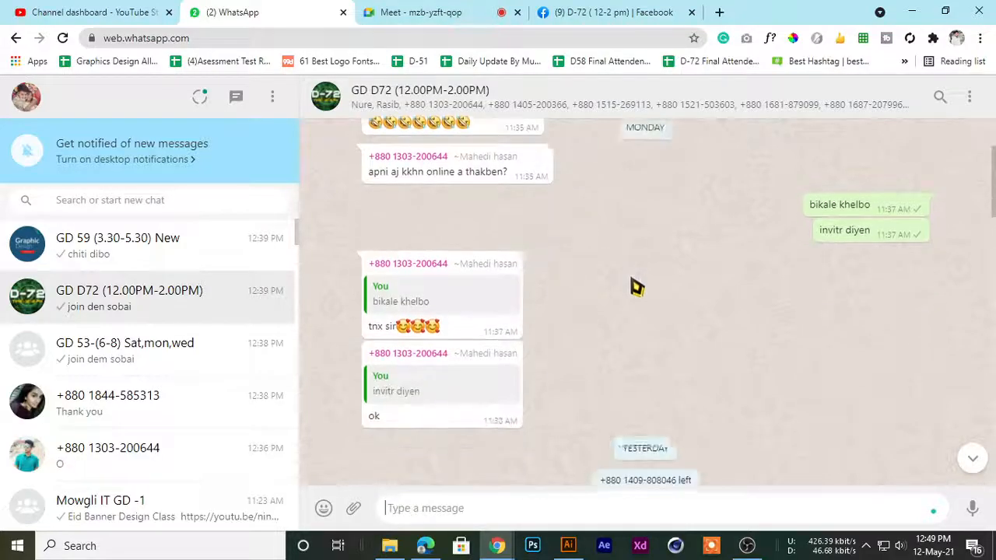
scroll(639, 267, down, 10)
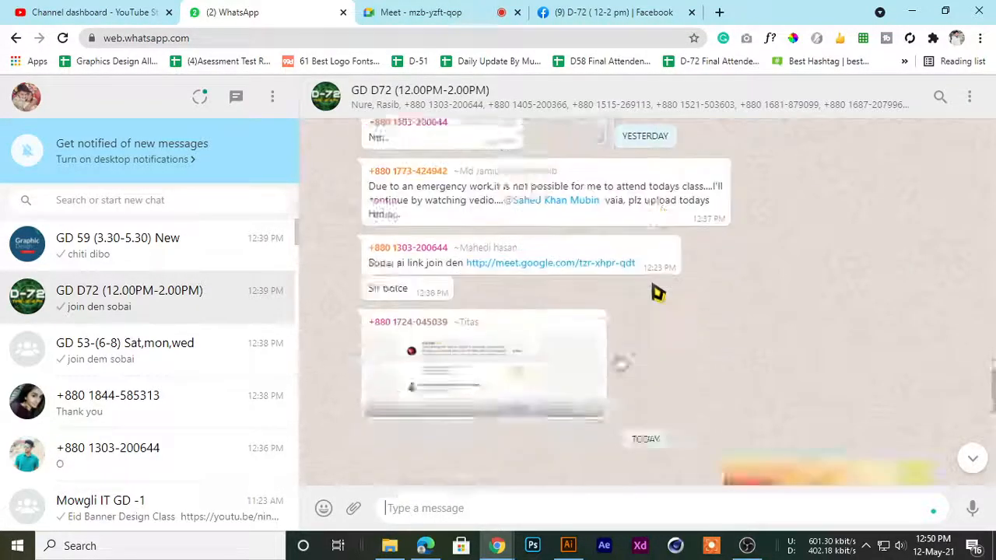
scroll(655, 292, up, 10)
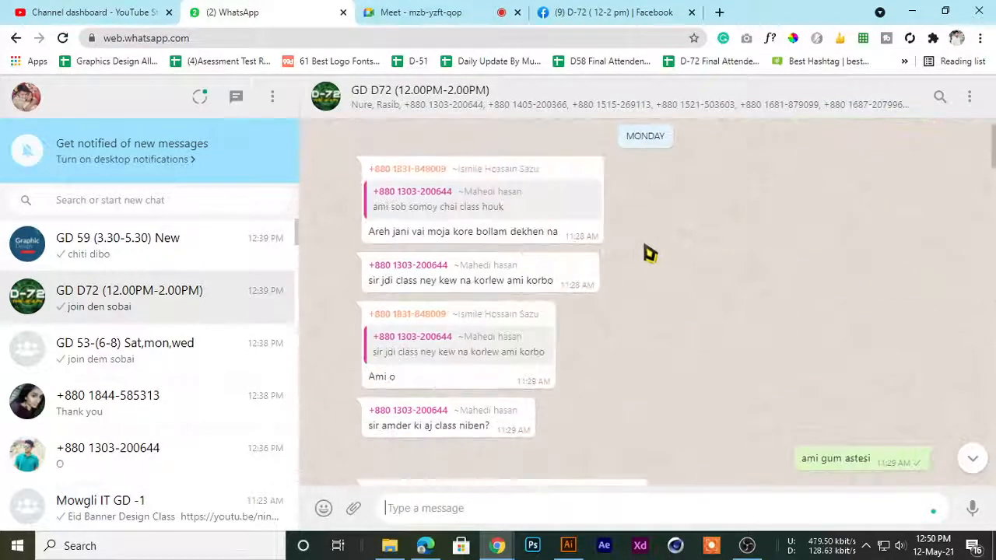
scroll(631, 253, up, 5)
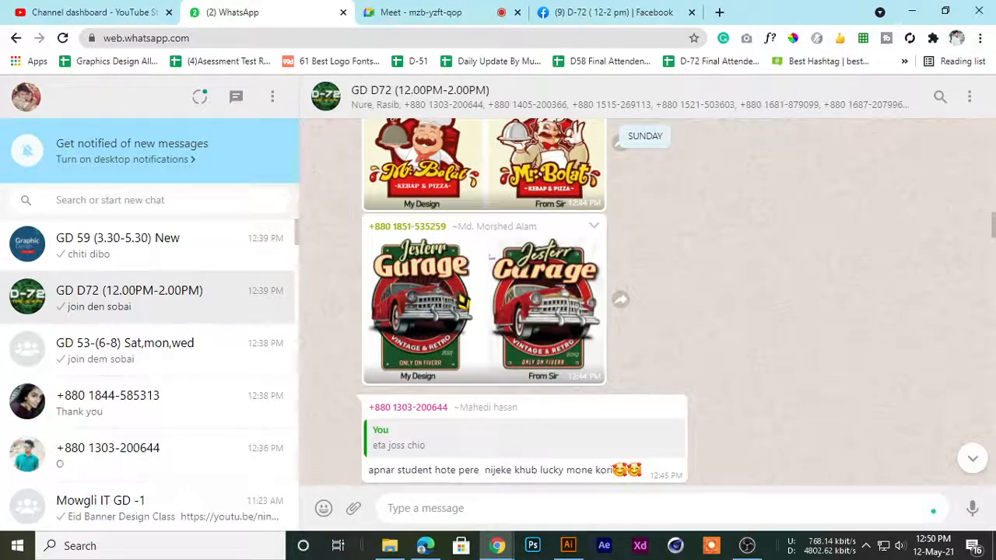
Show the student's Jesterr Garage and Mr. Bolat side-by-side comparisons from the WhatsApp chat at full size
click(489, 257)
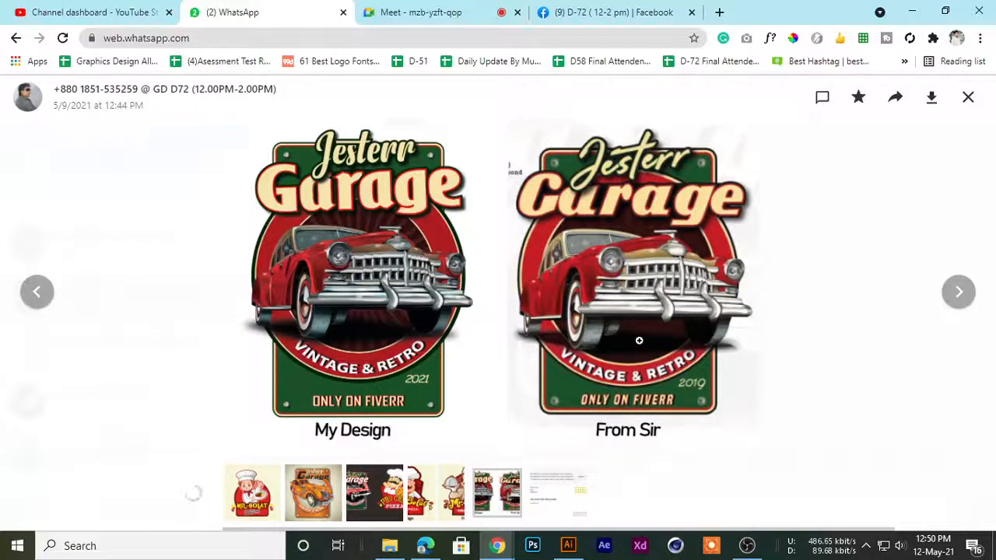
click(967, 97)
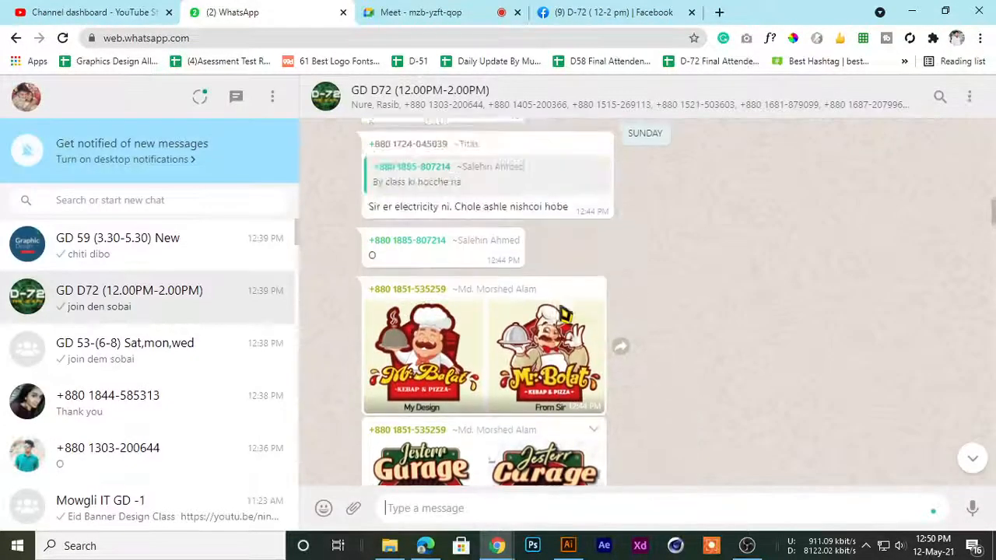
click(410, 435)
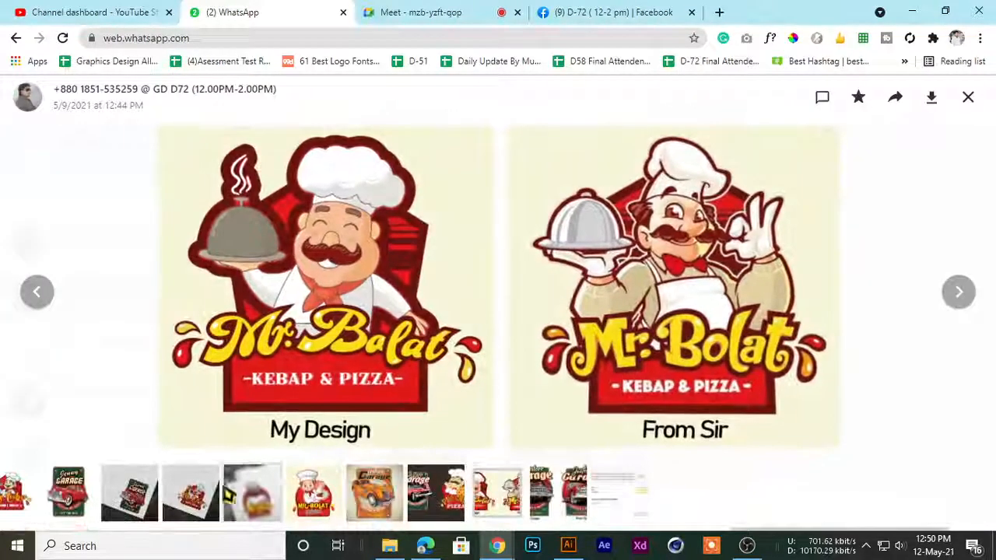
Browse back through the chat's shared images to the original Jesterr Garage reference logo with the 2019 text
click(69, 491)
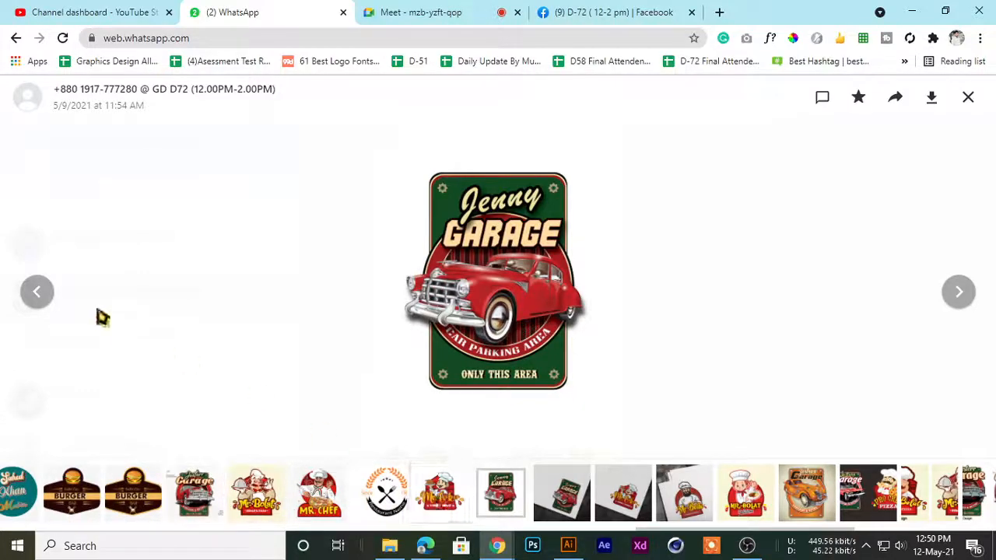
click(43, 303)
click(43, 303)
click(42, 304)
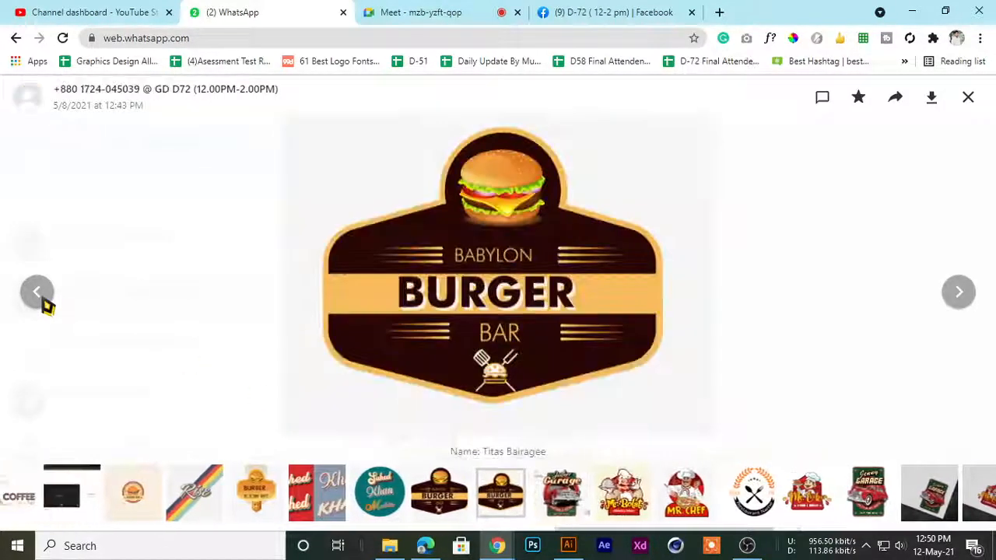
click(560, 491)
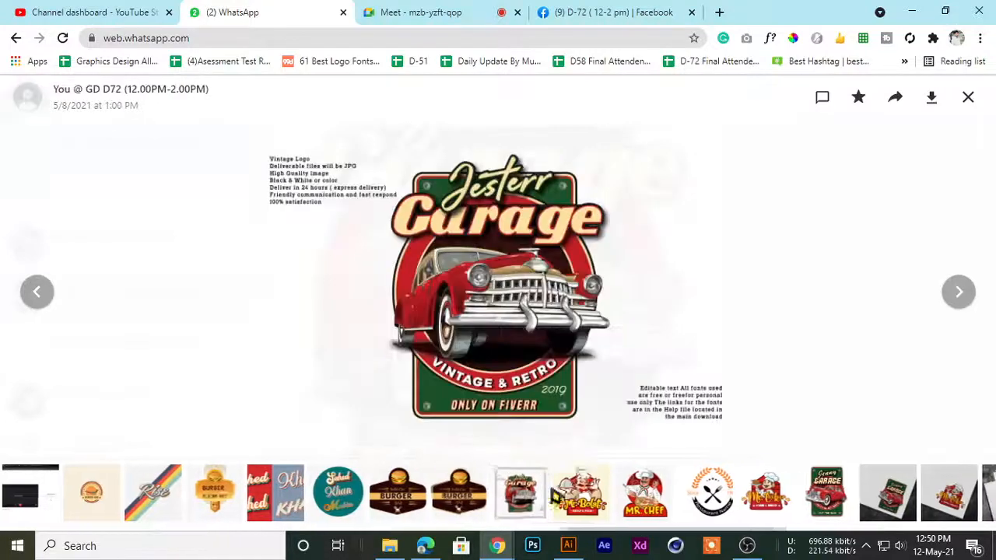
right_click(488, 212)
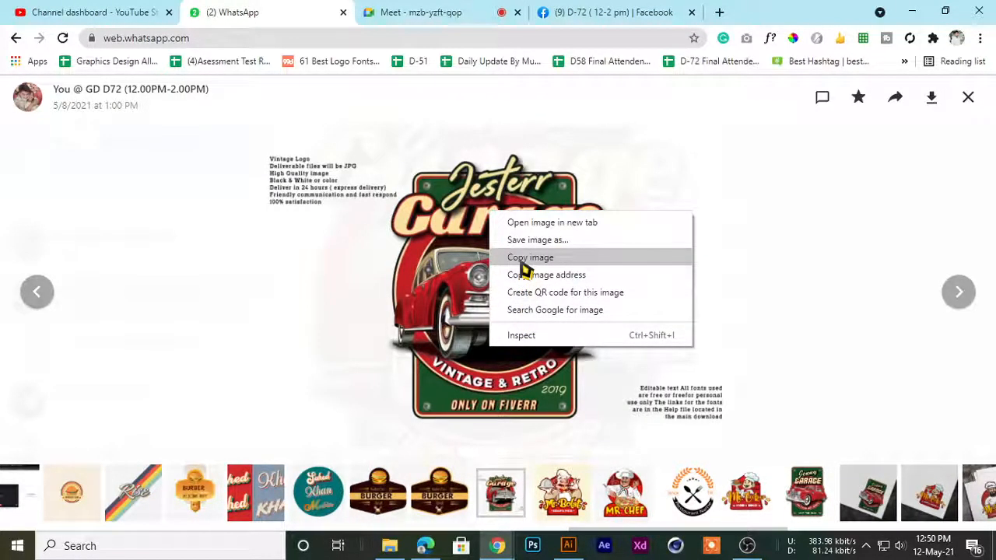
click(787, 11)
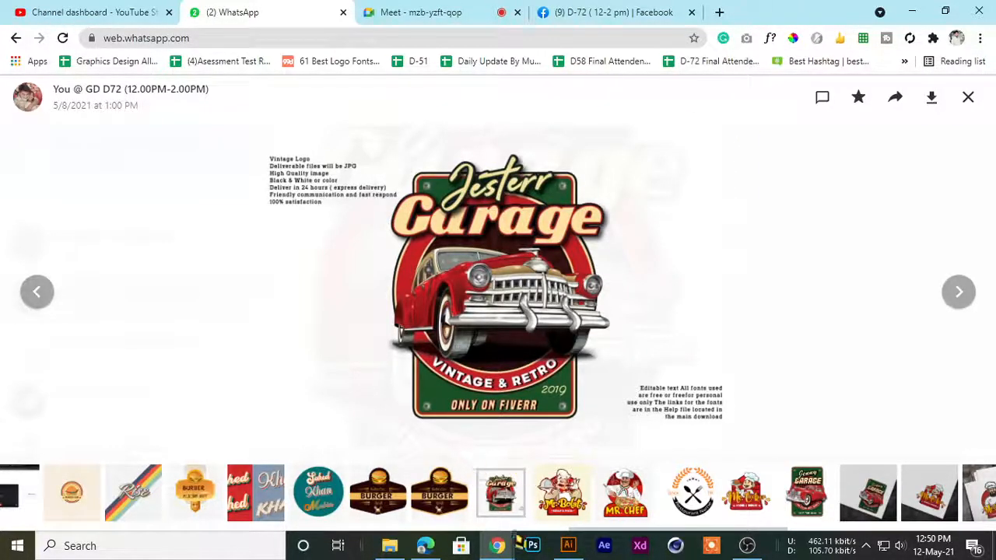
Place the Facebook tab next to WhatsApp, compare the post's Jenny Garage logo with the Jesterr Garage reference, and close the photo
drag(589, 12, 412, 26)
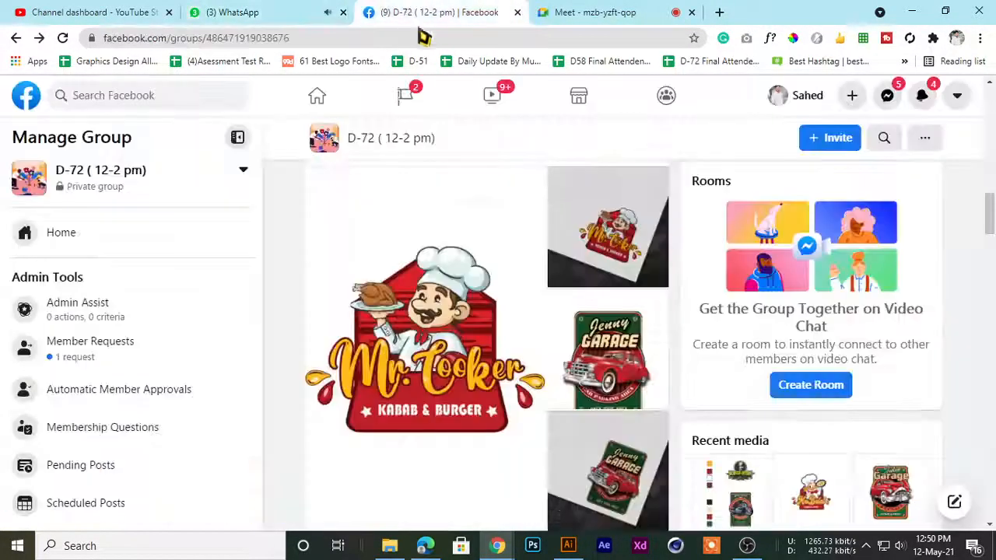
click(583, 355)
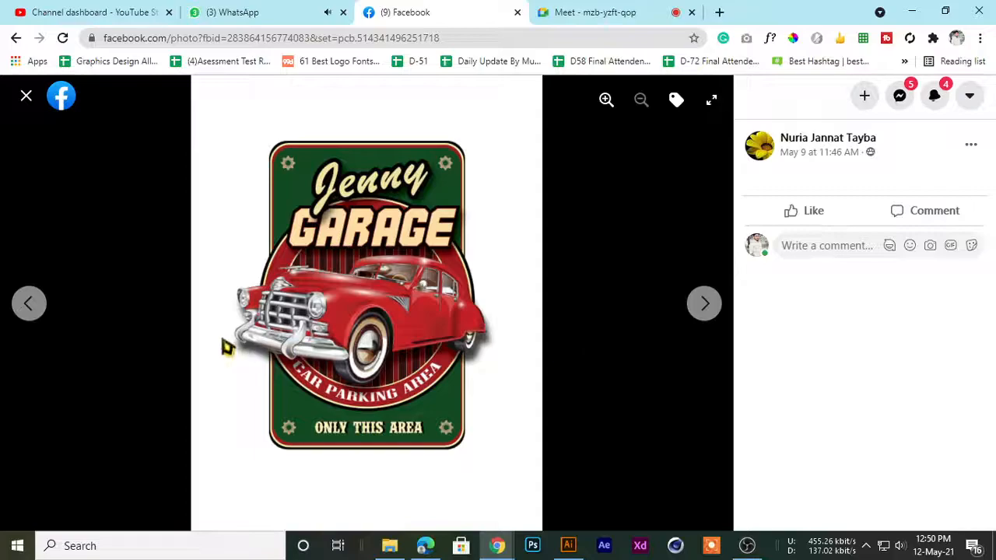
click(323, 12)
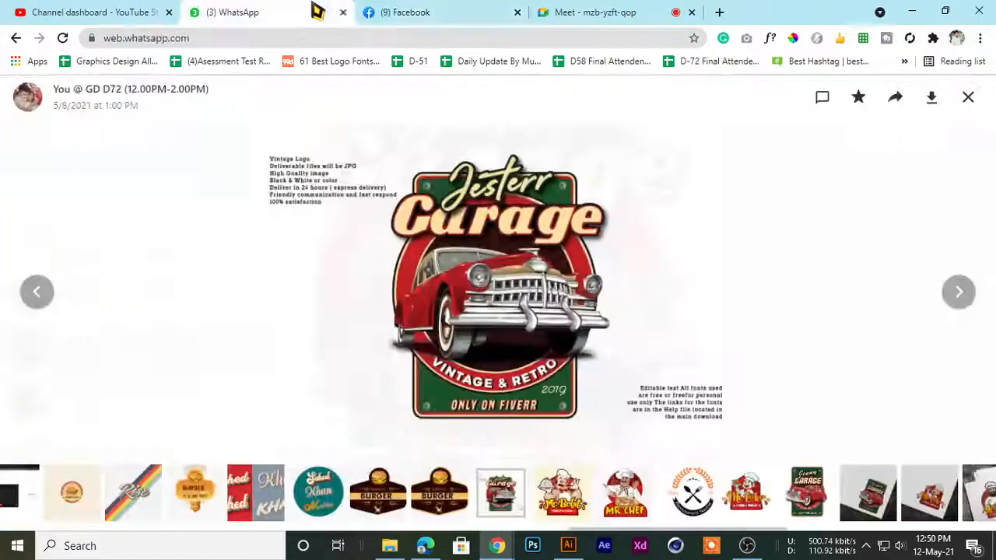
click(447, 14)
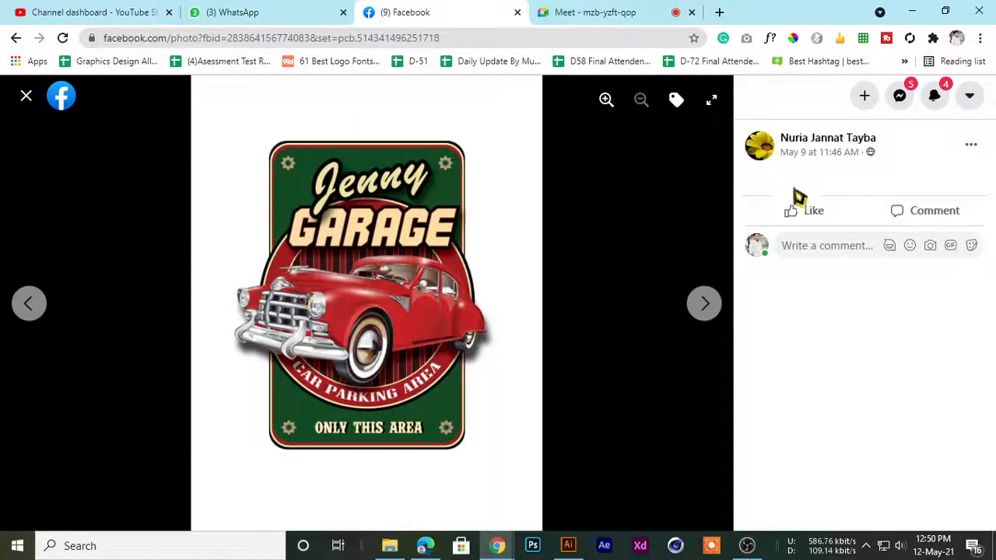
click(26, 95)
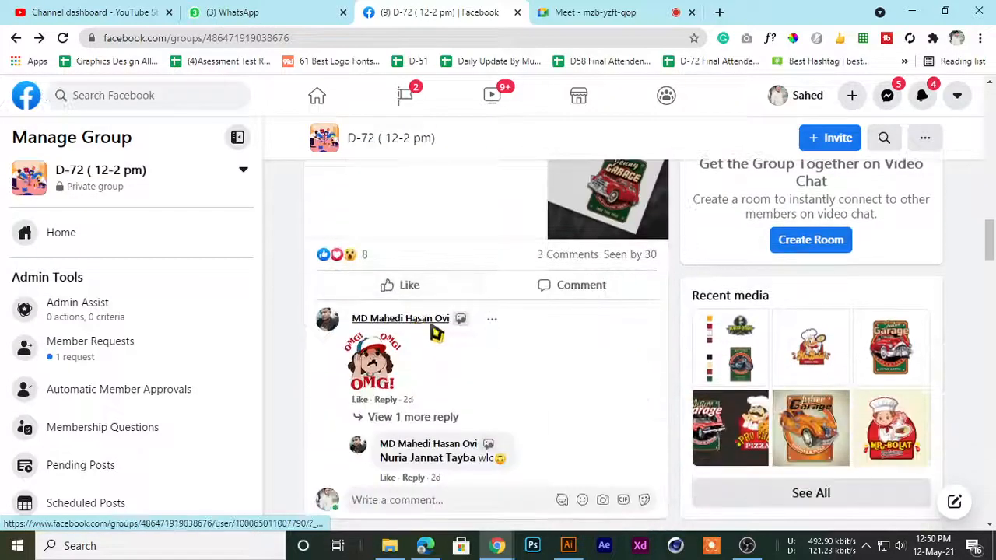
Show the Jenny Garage paper mockup from the same homework post at full size, then close it
scroll(420, 331, up, 2)
scroll(606, 271, down, 1)
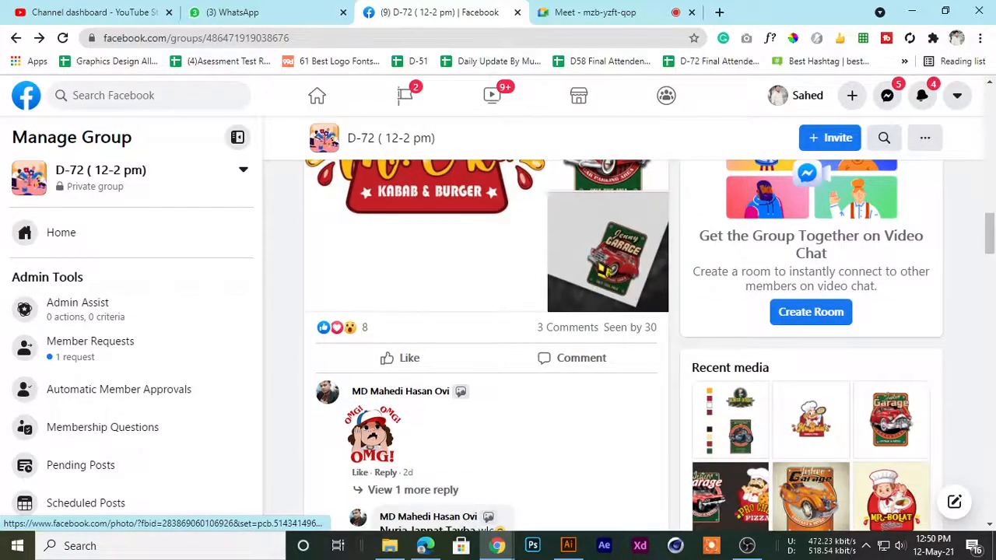
click(610, 247)
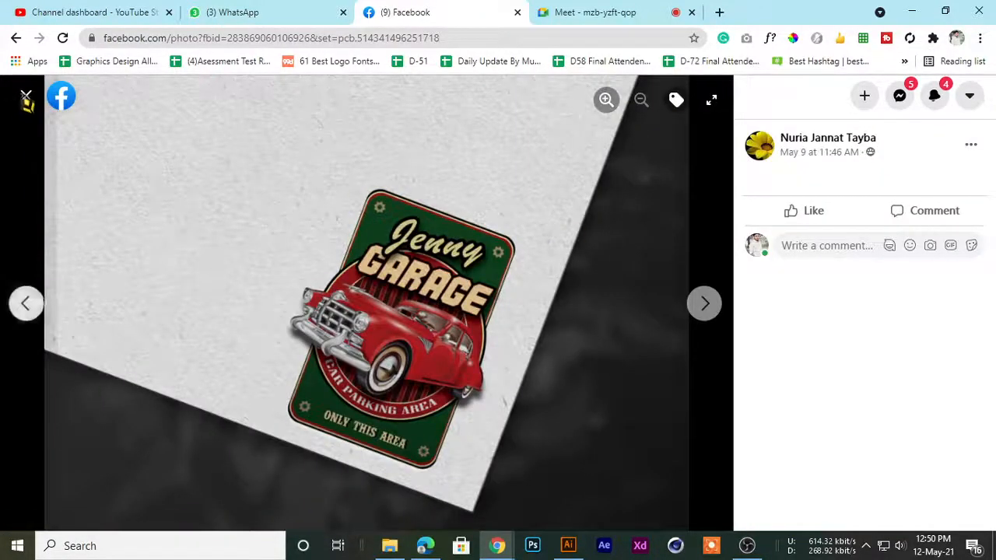
click(26, 96)
Review the Mr. Boltu mockup in the following Home work - 33 post at full size, then close it
scroll(477, 337, down, 6)
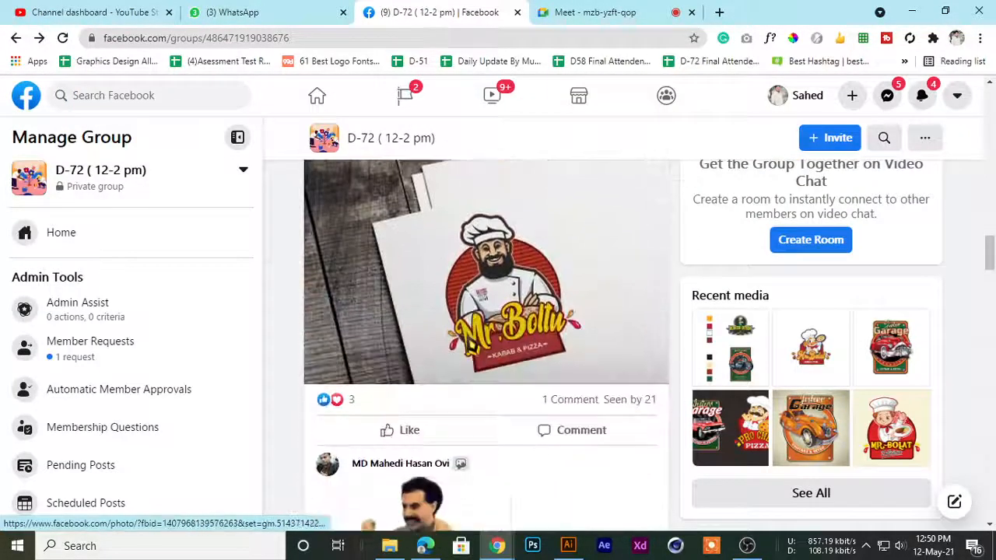
click(468, 345)
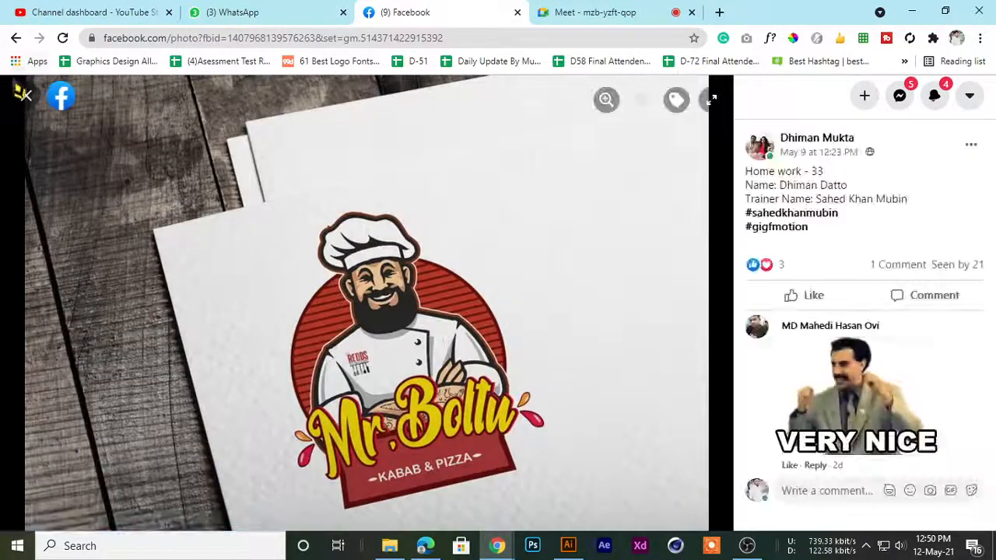
click(25, 95)
scroll(467, 373, up, 3)
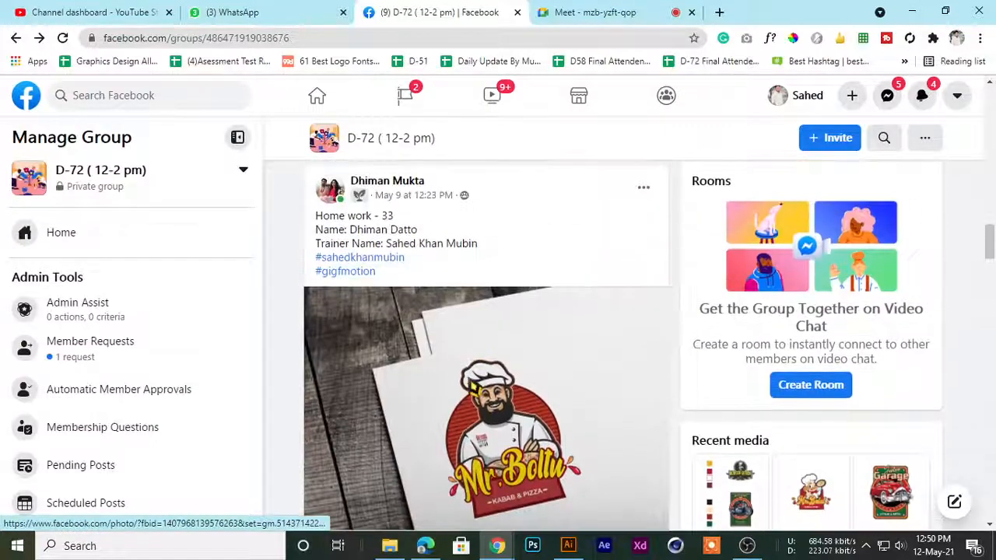
click(473, 386)
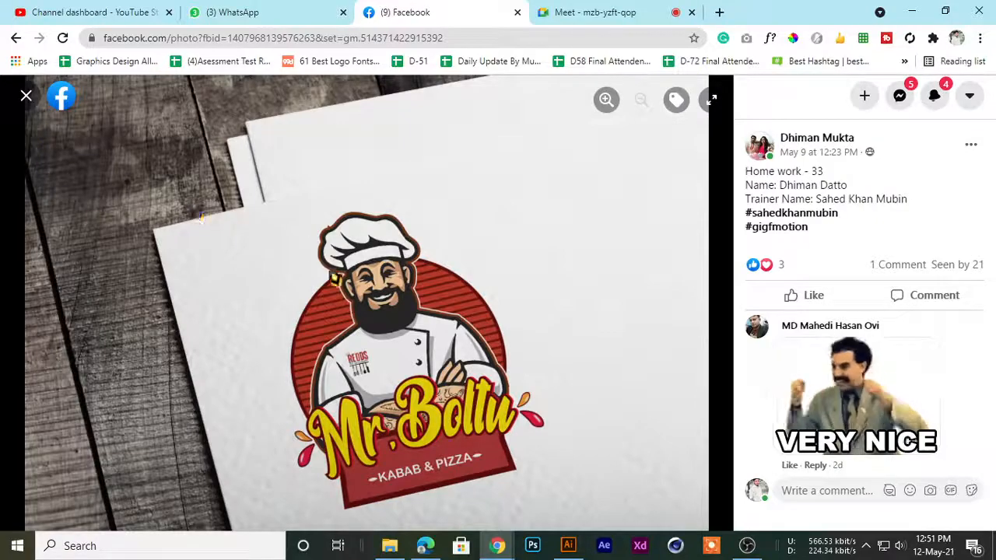
click(30, 101)
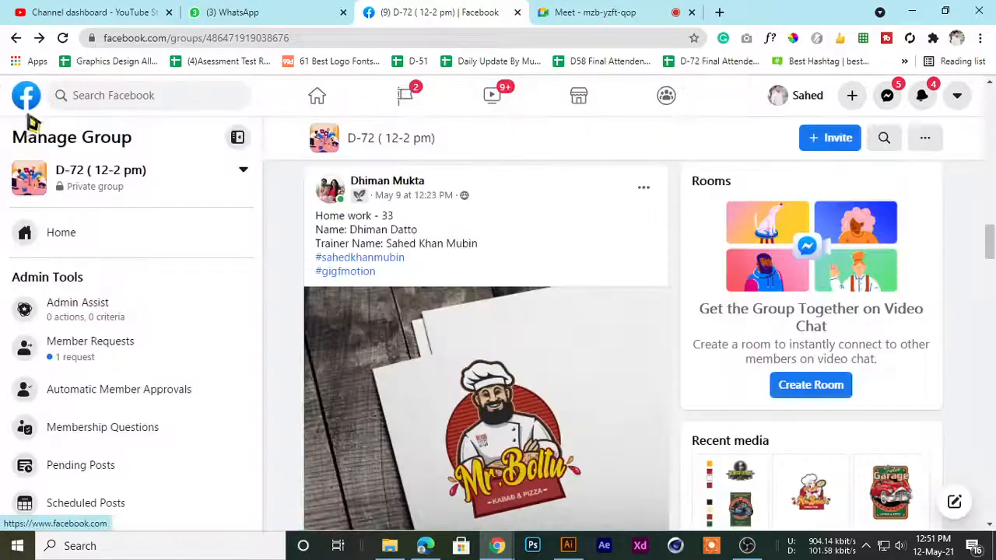
Find the homework post with the Jesterr Garage and Pro Chef Pizza logos and show its image at full size
scroll(426, 422, down, 8)
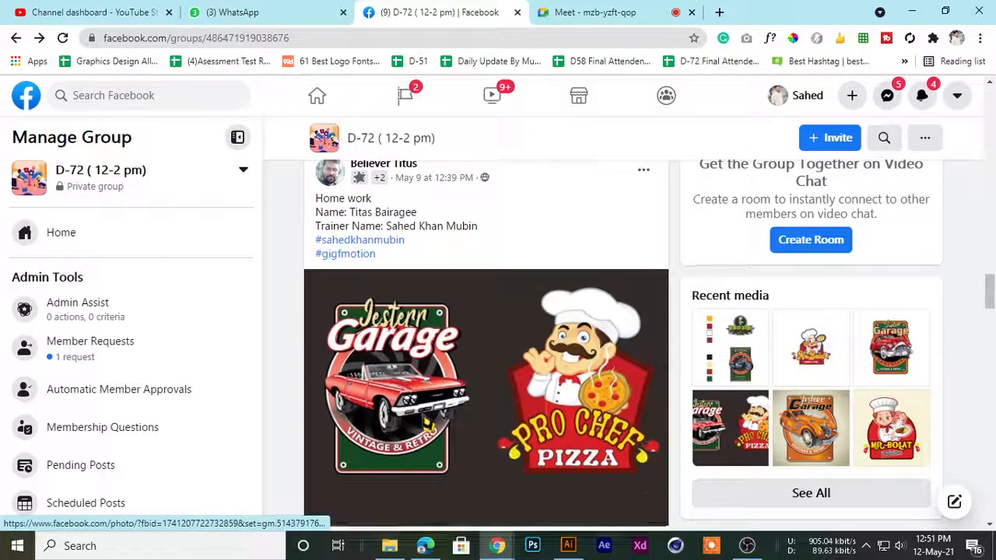
scroll(427, 422, up, 1)
mouse_move(357, 241)
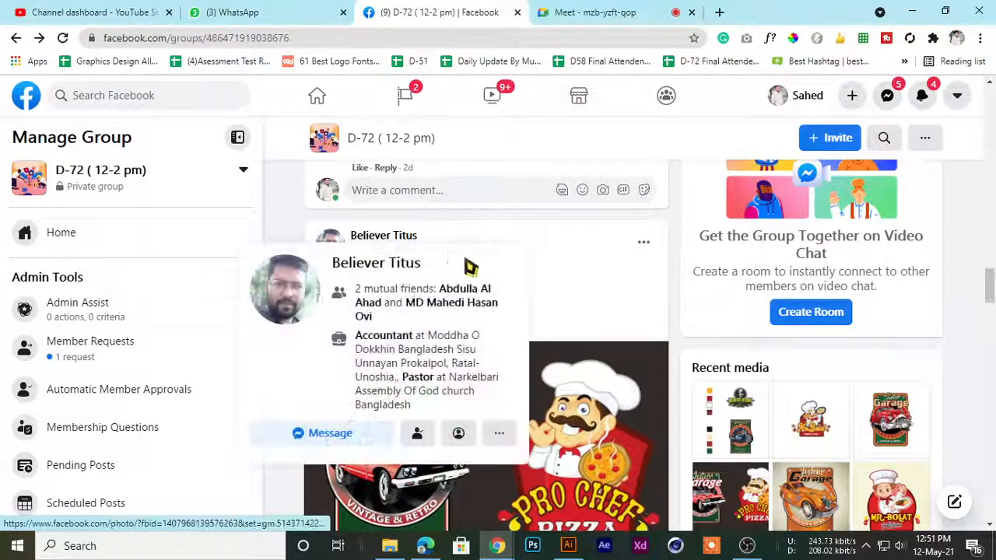
scroll(498, 272, down, 2)
scroll(443, 269, up, 2)
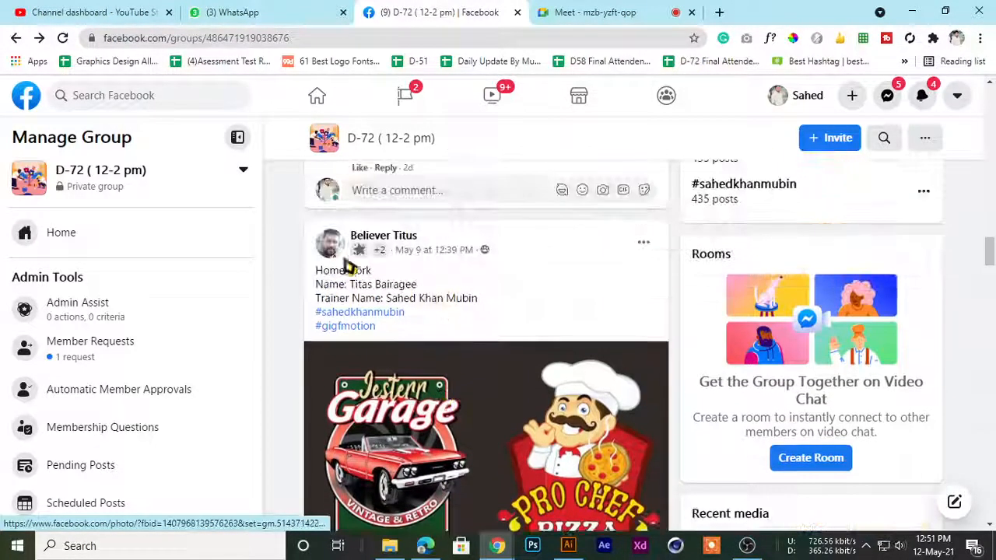
scroll(474, 410, down, 2)
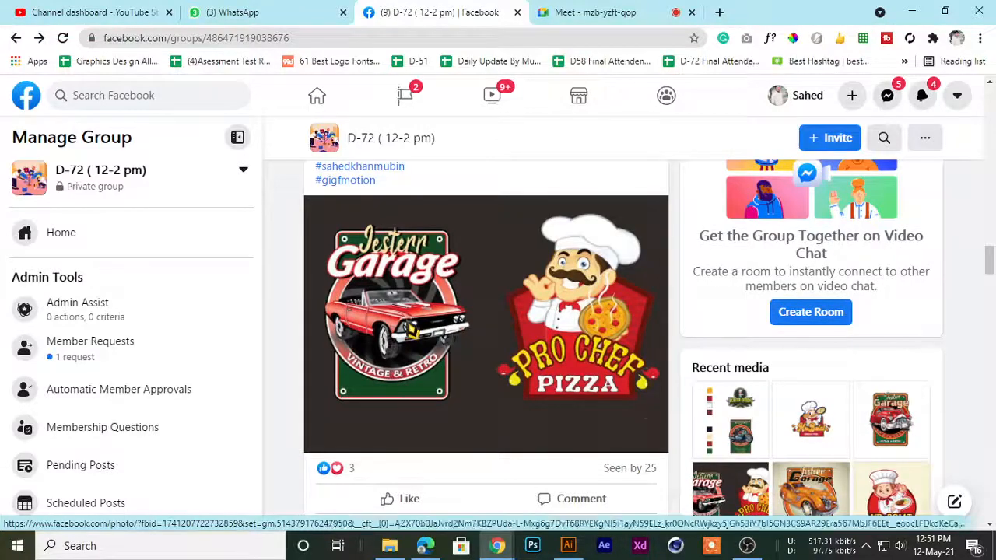
click(423, 331)
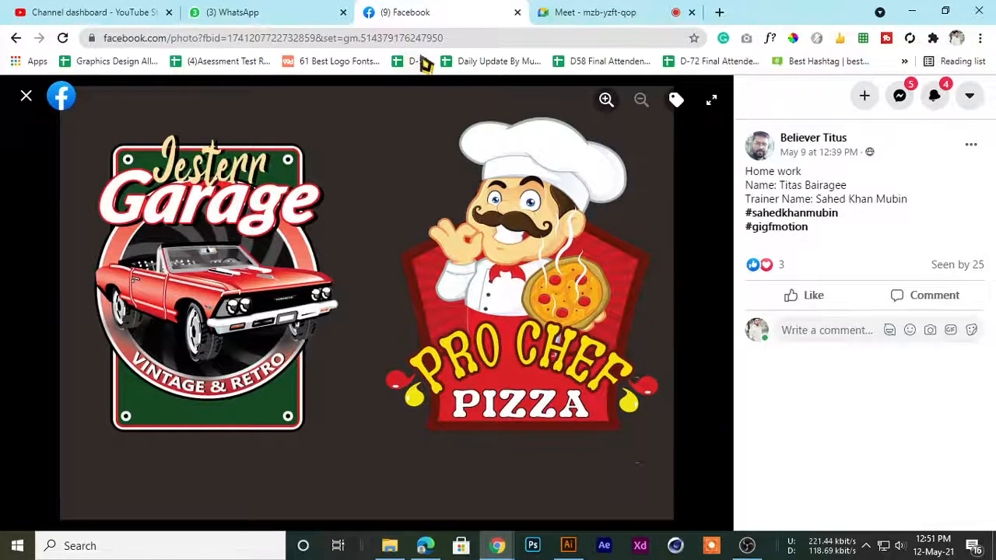
Check on the participants in the Meet call, then return to the Pro Chef Pizza photo and close it
click(594, 10)
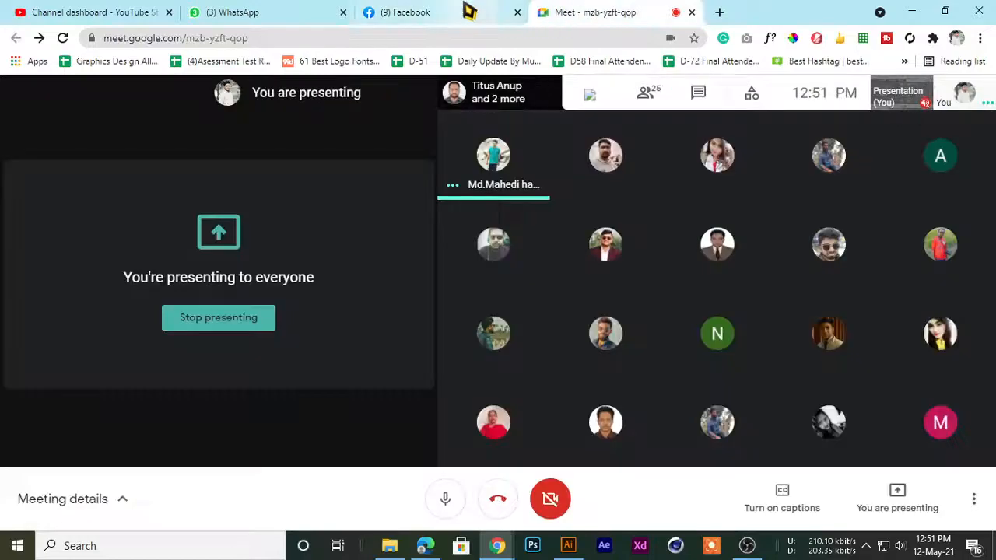
click(469, 10)
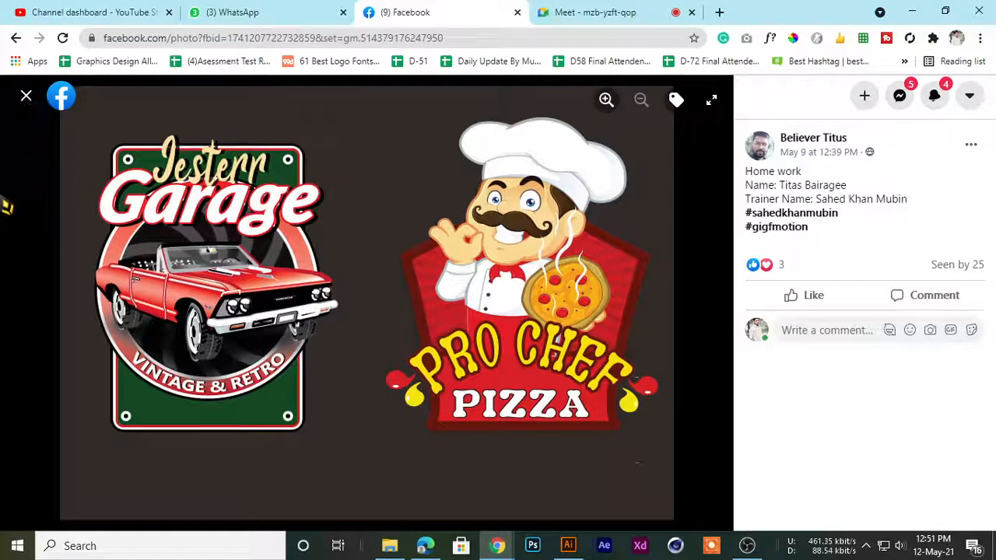
click(28, 100)
Find the homework post with the orange Jesterr Garage logo and show that logo at full size
scroll(428, 273, down, 6)
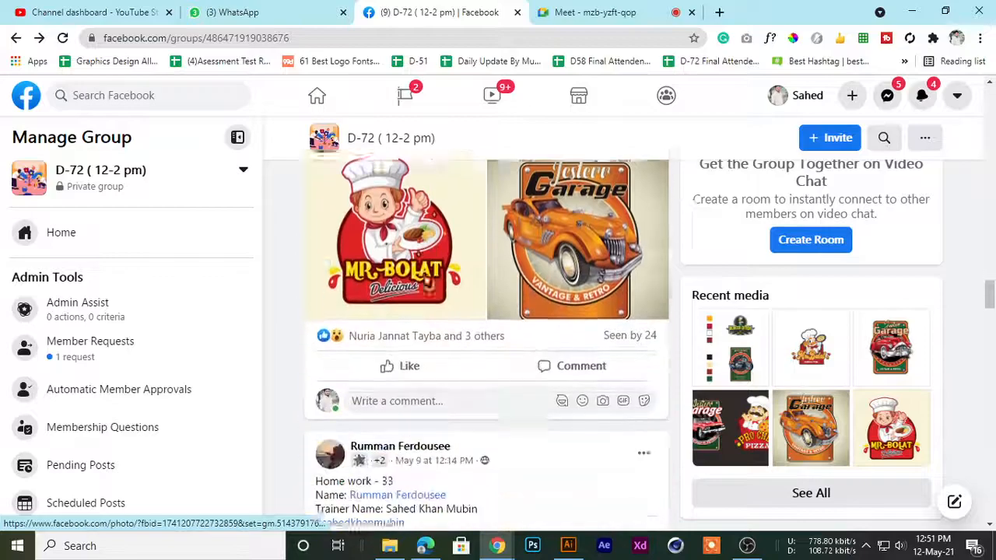
scroll(427, 277, up, 1)
scroll(544, 304, up, 3)
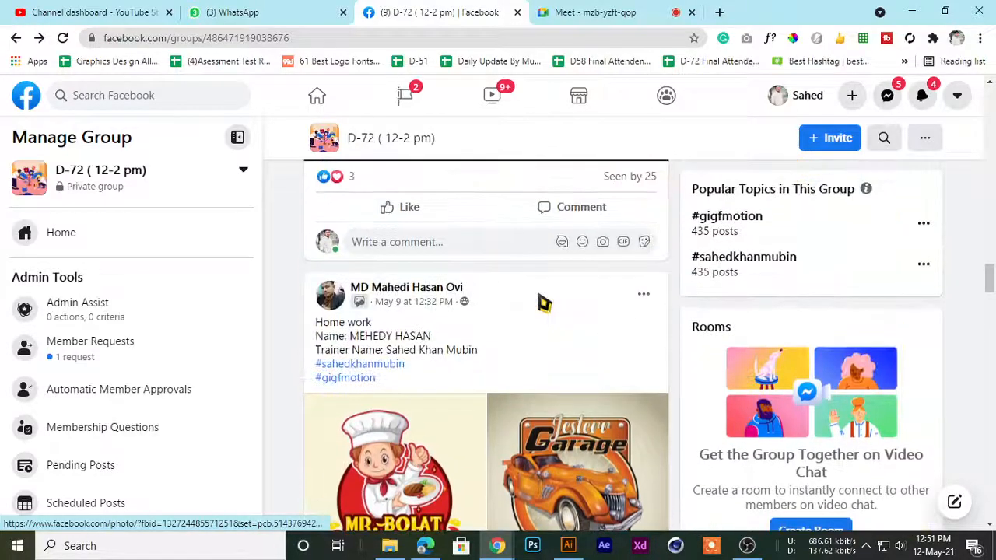
scroll(538, 318, down, 4)
click(605, 229)
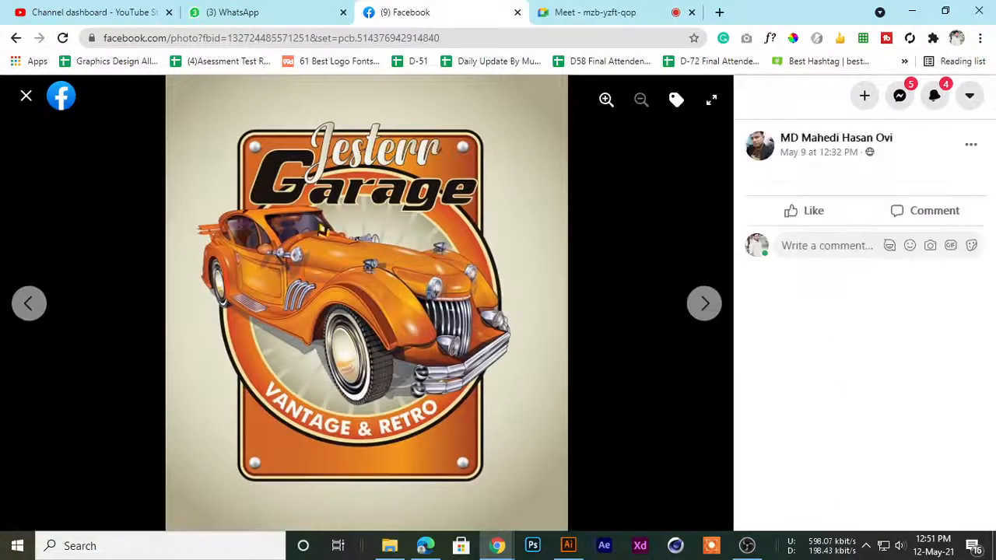
Compare the orange Jesterr Garage logo with the WhatsApp reference, check the Meet call, and close the Facebook photo
click(269, 10)
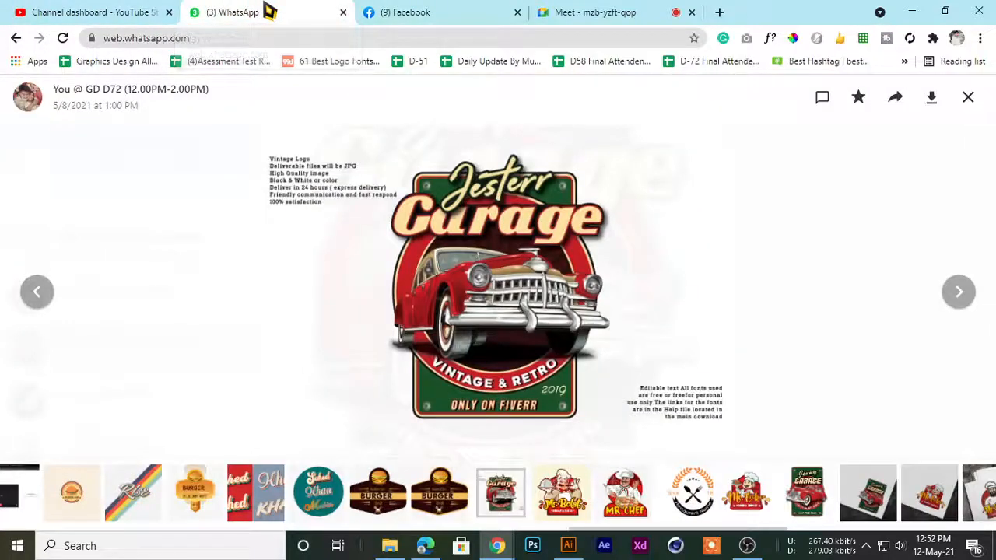
click(398, 11)
click(588, 10)
click(442, 11)
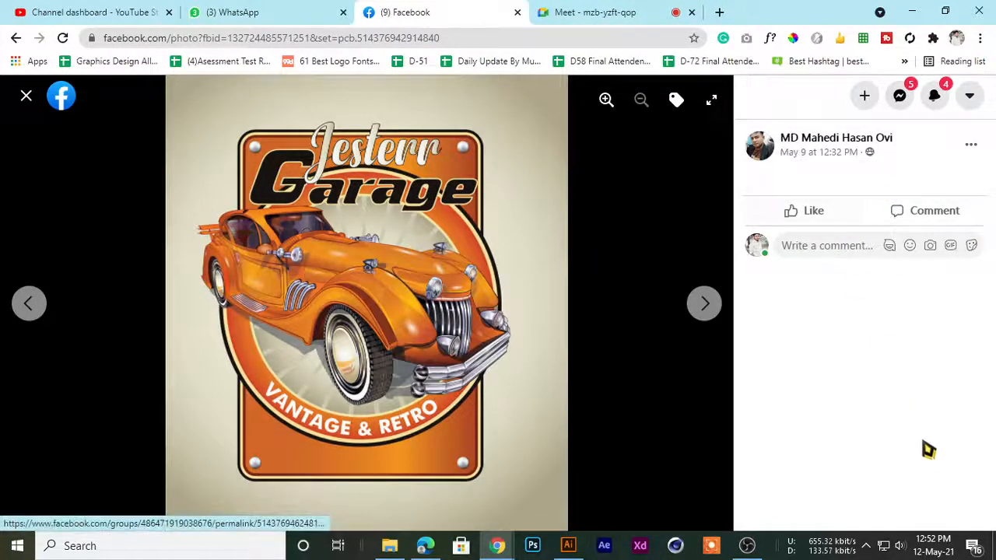
click(25, 96)
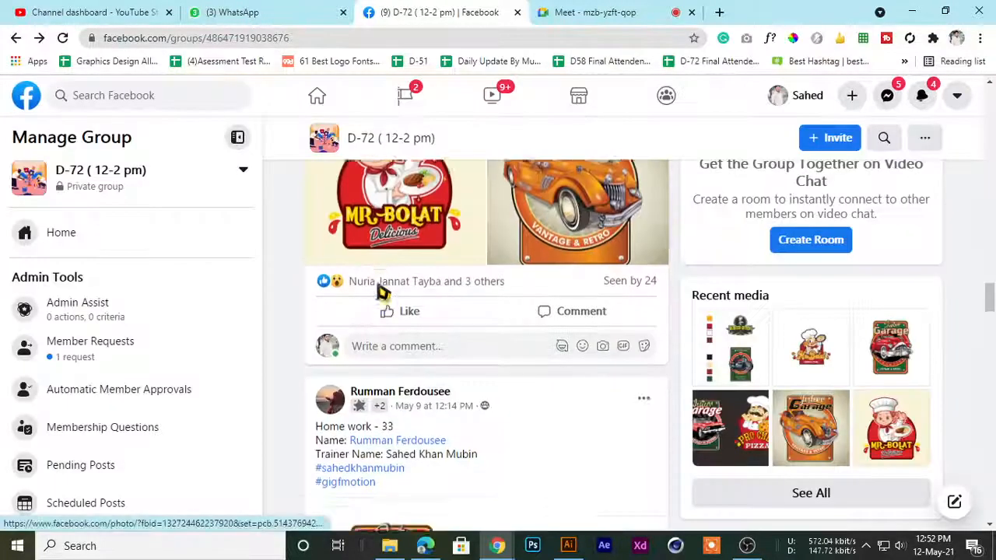
Show the Mr. Bolat Delicious logo from the same post at full size, close it, and return to the post's heading
click(413, 288)
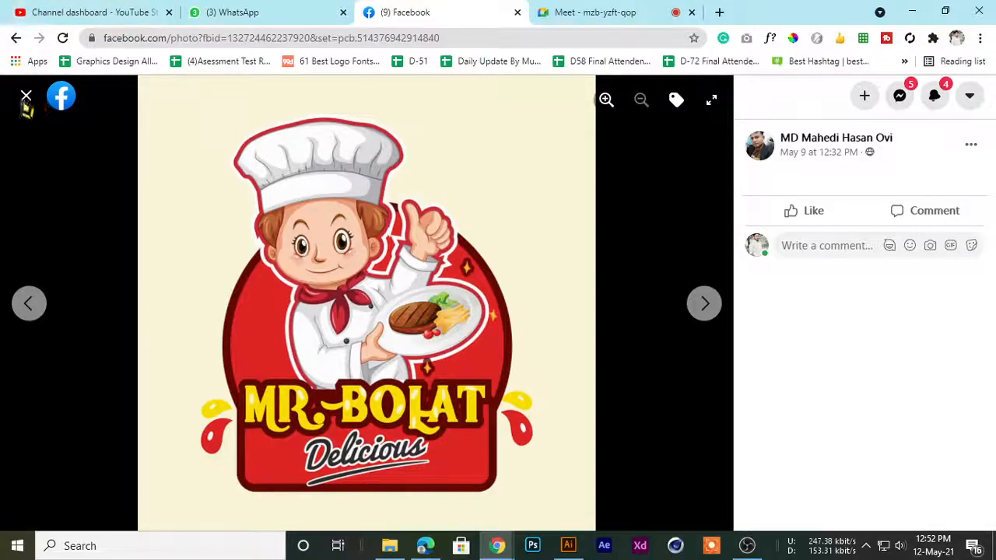
click(26, 96)
scroll(467, 307, up, 2)
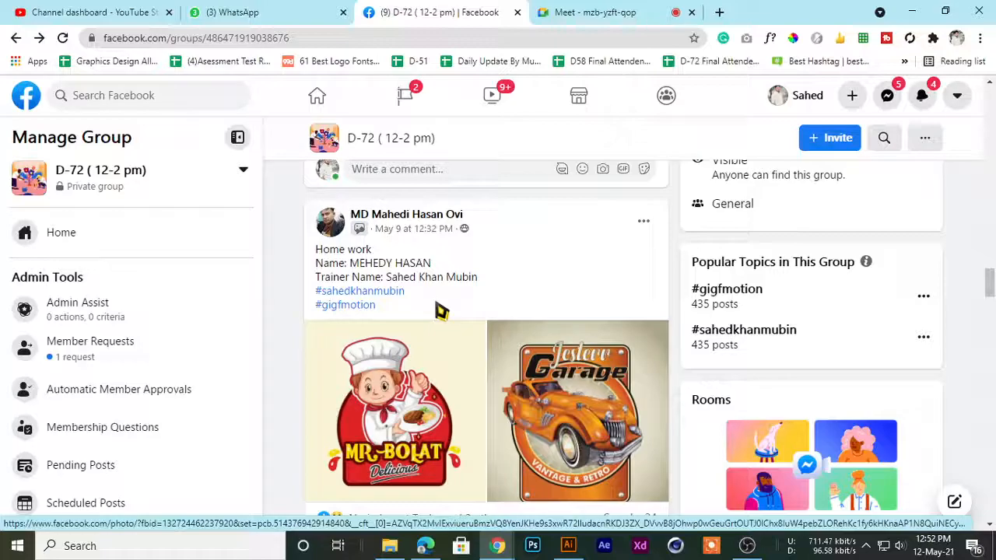
Show the orange Jesterr Garage logo from the homework post at full size and close the photo
scroll(356, 271, down, 2)
scroll(462, 318, up, 3)
scroll(462, 318, down, 3)
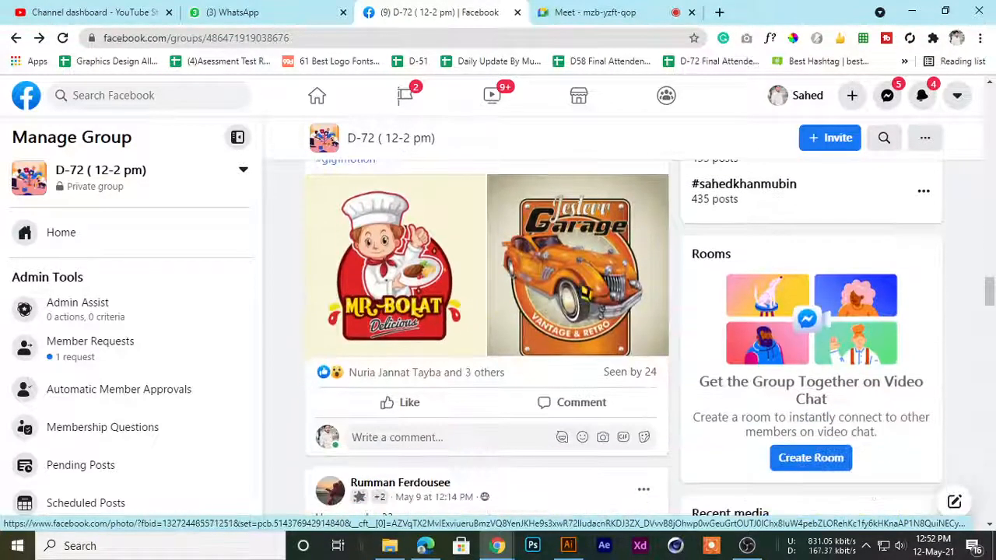
click(566, 328)
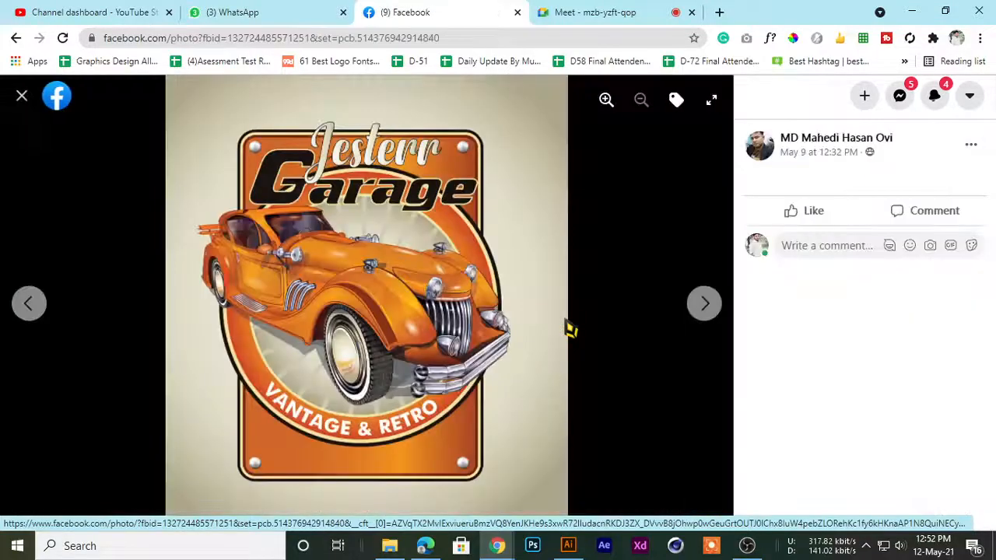
click(26, 96)
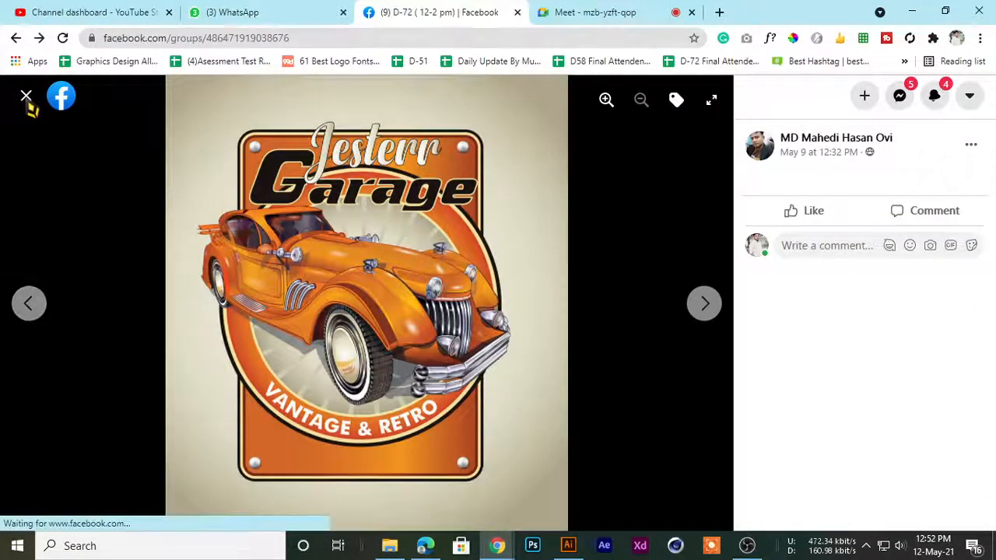
Look over the homework posts before and after the one with the Mr. Bolat Delicious and orange Jesterr Garage logos
scroll(385, 248, down, 2)
scroll(387, 249, up, 3)
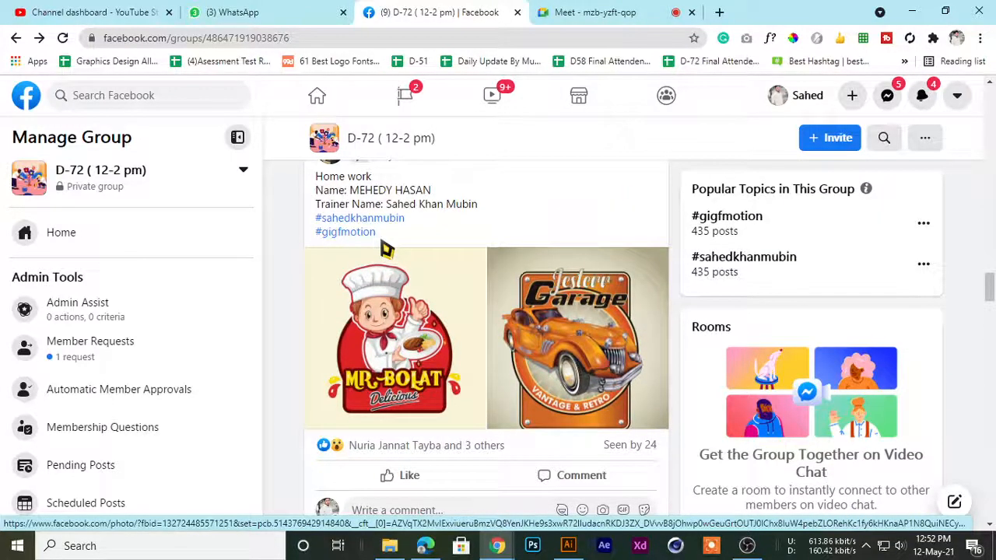
scroll(387, 248, down, 1)
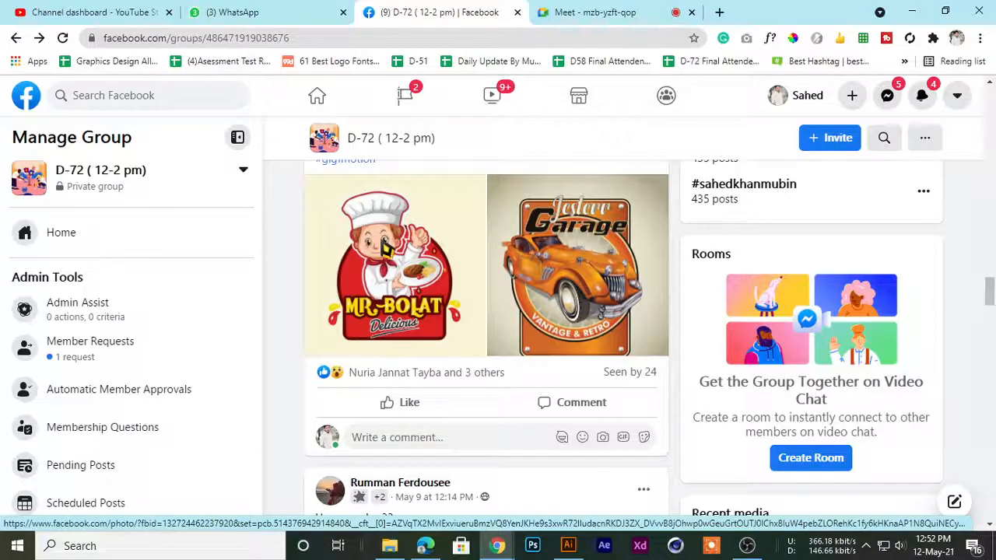
scroll(473, 282, up, 4)
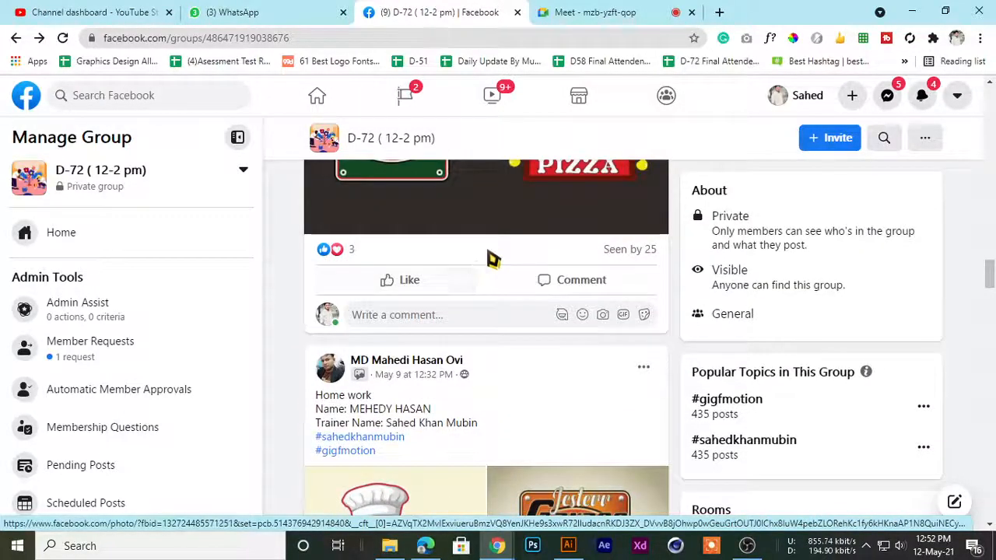
scroll(454, 337, up, 6)
scroll(454, 339, down, 8)
scroll(459, 347, up, 5)
scroll(461, 350, down, 10)
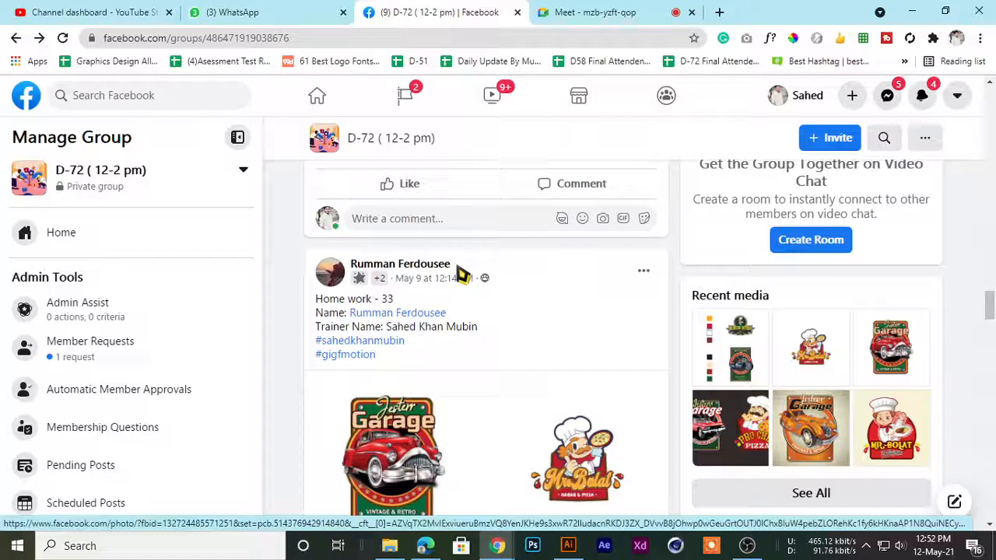
scroll(459, 336, down, 10)
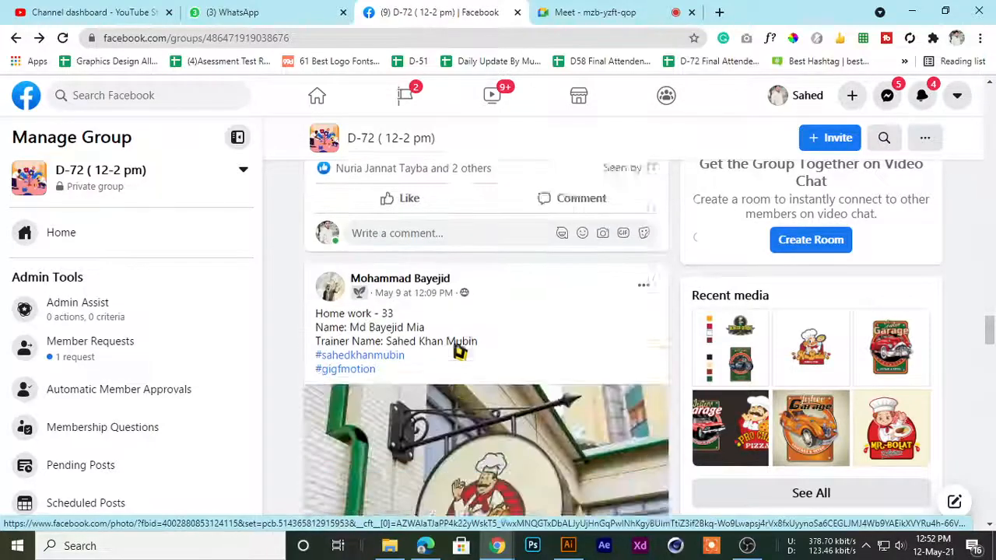
scroll(459, 350, up, 4)
scroll(457, 349, up, 10)
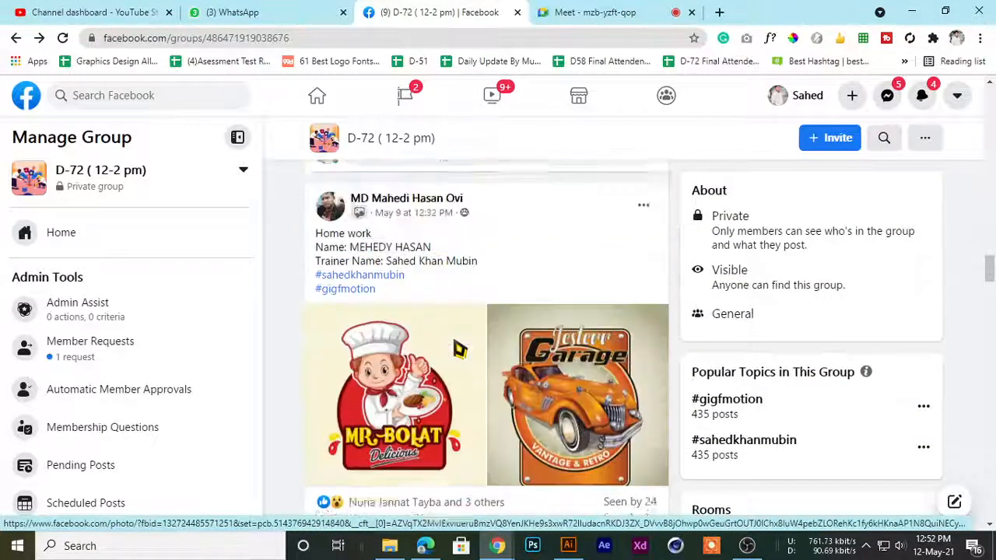
scroll(458, 347, down, 1)
scroll(304, 313, up, 1)
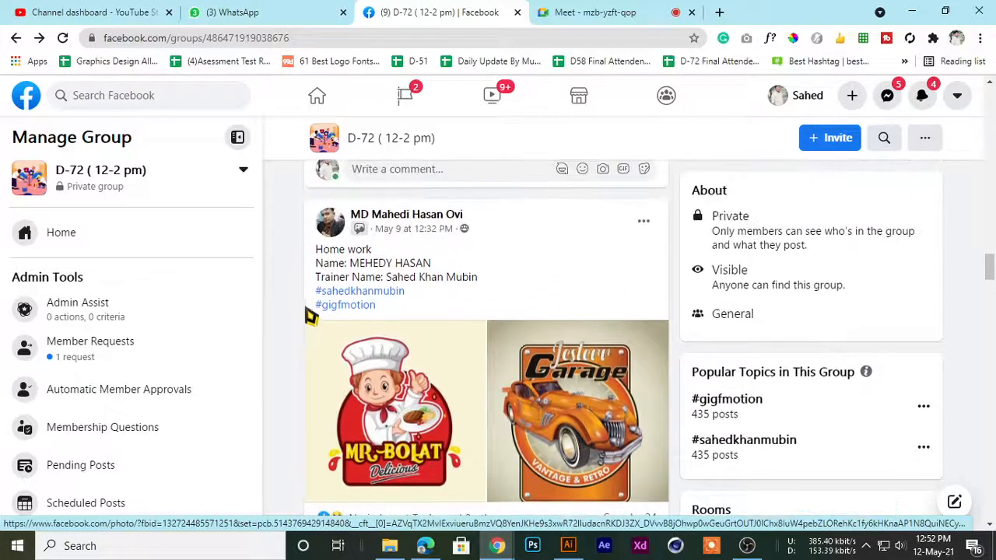
Take another full-size look at the orange Jesterr Garage logo and return to the group feed
scroll(327, 311, down, 2)
click(524, 275)
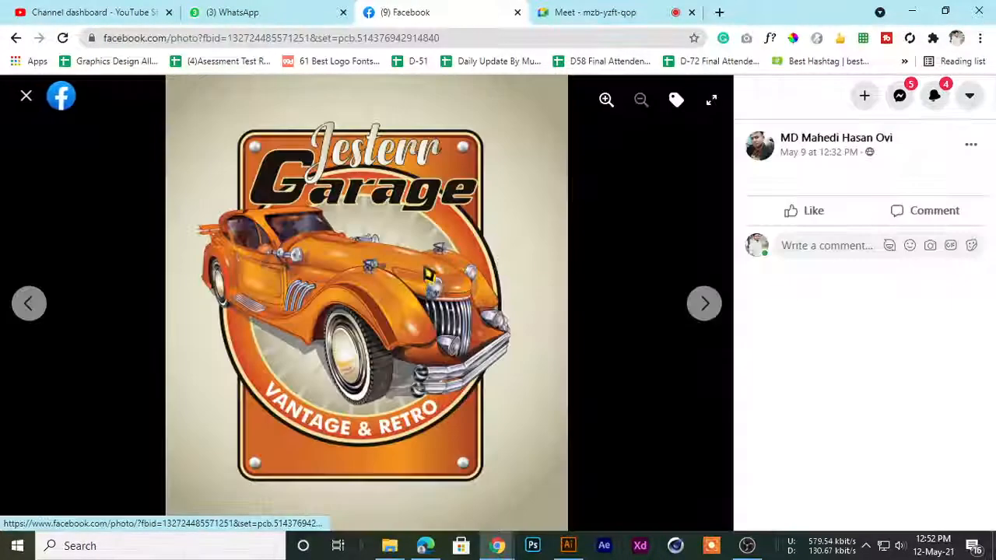
click(27, 96)
Examine the Pro Chef Pizza post alongside the Mr. Bolat Delicious and orange Jesterr Garage post
scroll(356, 304, up, 3)
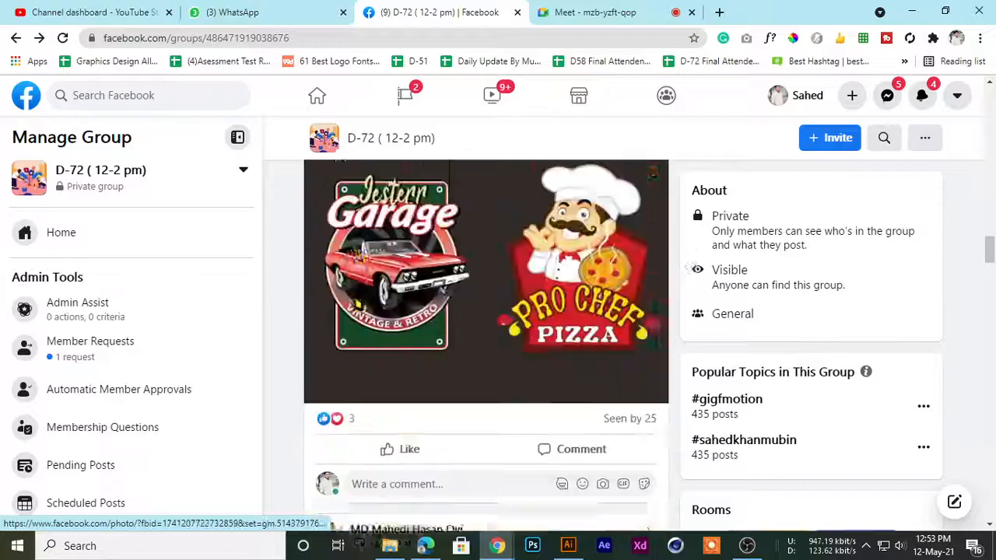
scroll(358, 304, down, 4)
scroll(359, 302, up, 4)
scroll(358, 304, down, 4)
scroll(358, 302, up, 4)
scroll(357, 301, down, 4)
scroll(357, 300, down, 1)
scroll(356, 297, up, 2)
scroll(357, 298, up, 1)
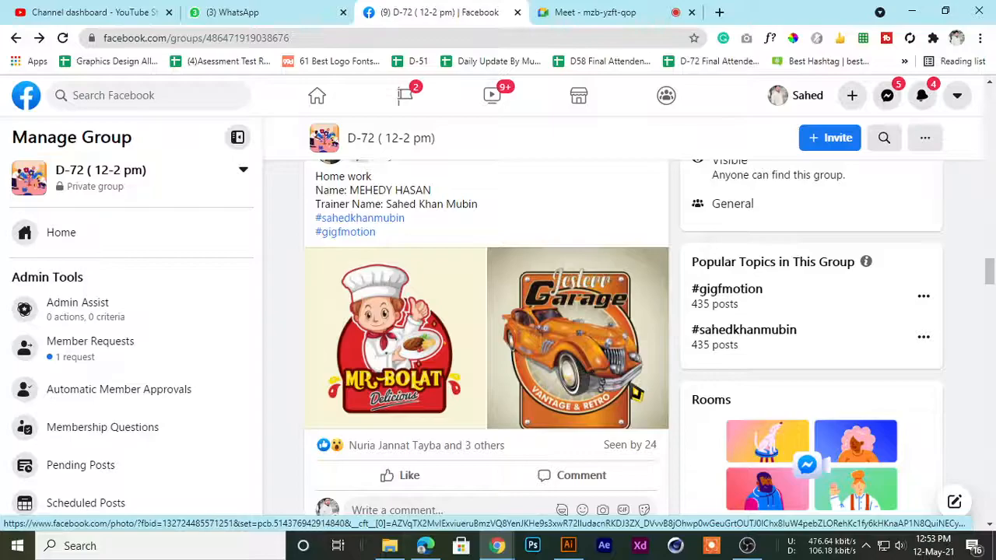
View the orange Jesterr Garage logo at full size twice, looking over the feed in between
click(634, 392)
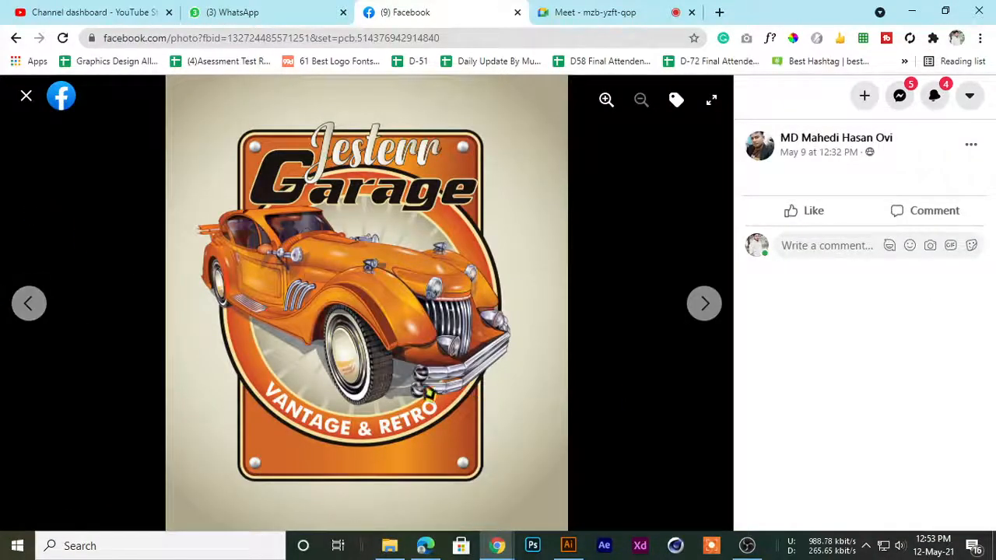
click(26, 96)
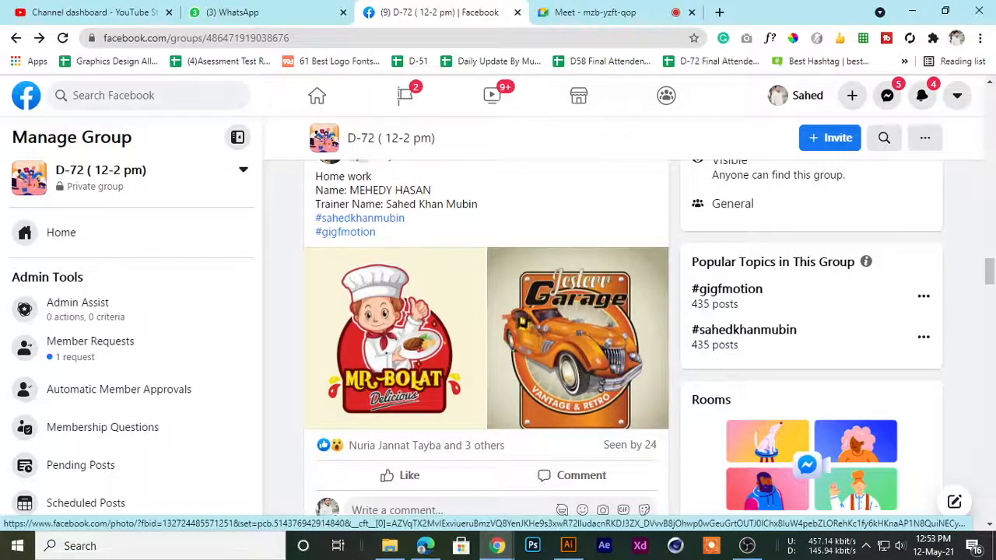
scroll(535, 289, down, 3)
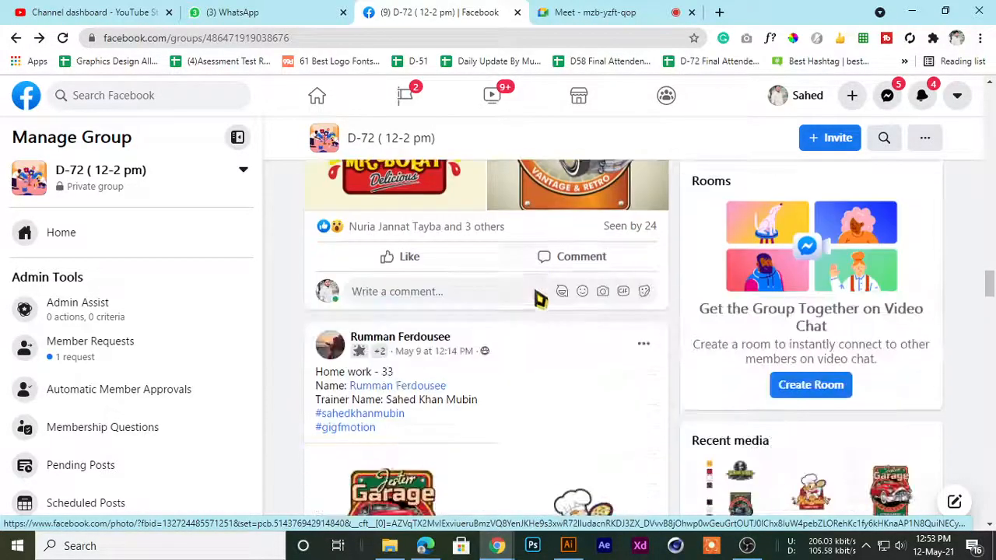
scroll(539, 311, down, 1)
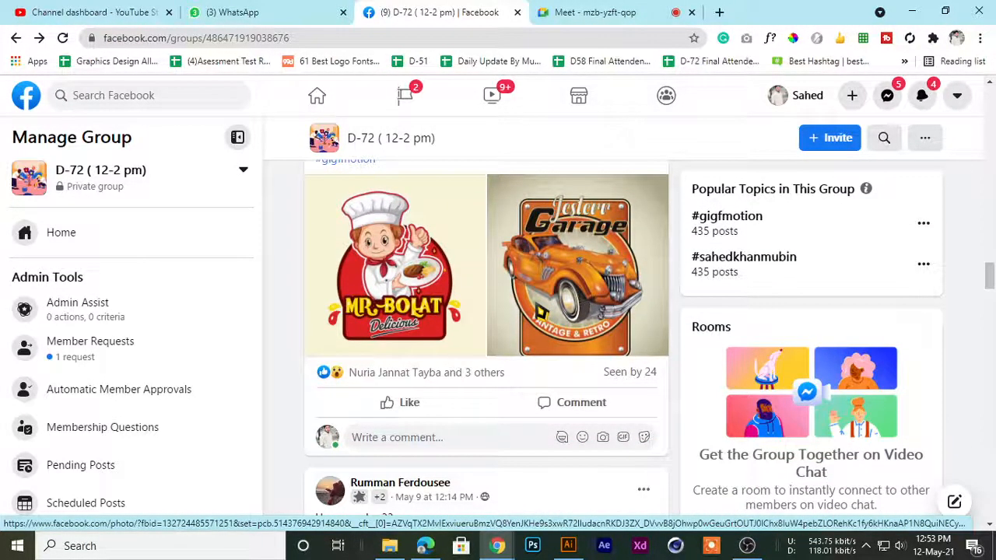
click(537, 311)
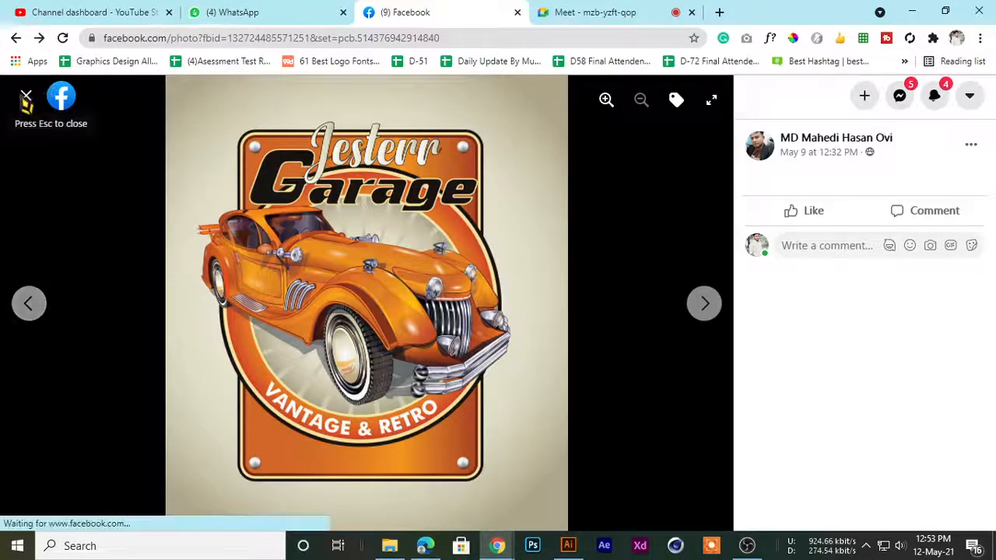
click(26, 97)
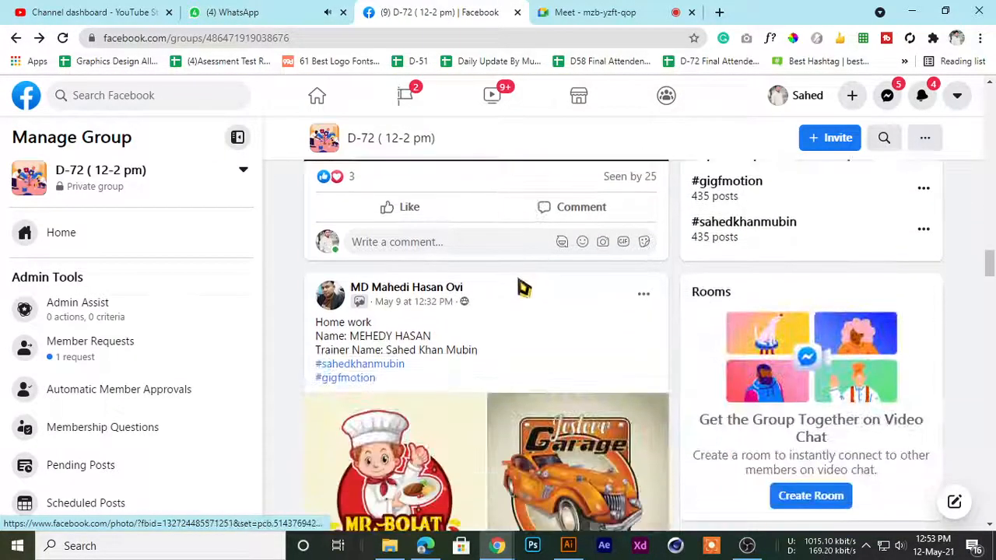
Reopen the orange Jesterr Garage logo, compare it with the WhatsApp reference logo, check the Meet call, and close the photo
scroll(560, 420, down, 3)
click(586, 208)
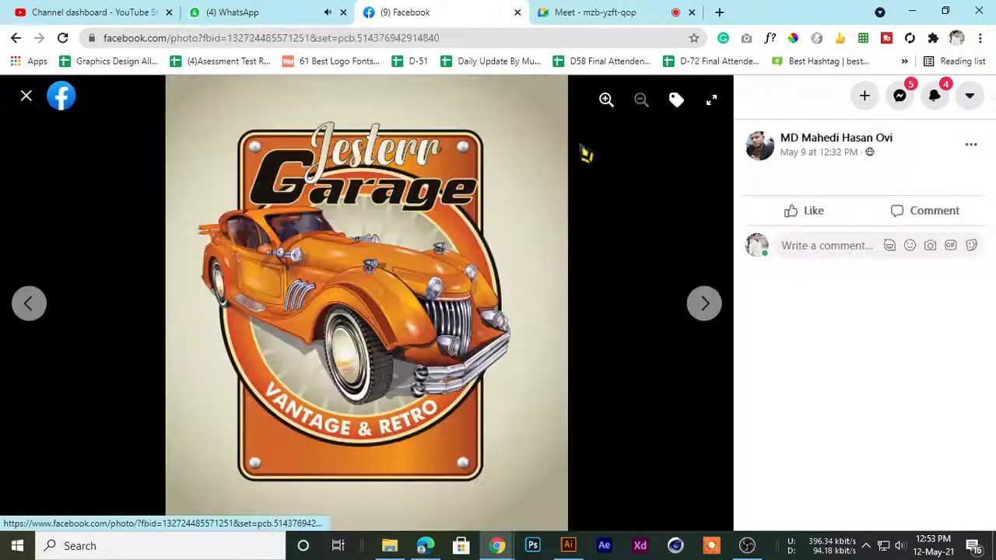
click(580, 11)
click(251, 11)
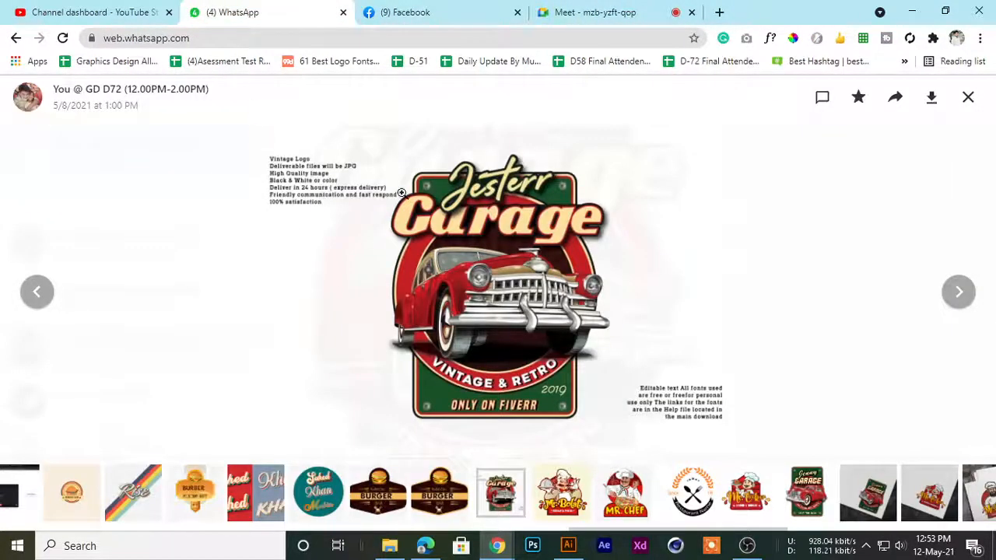
click(589, 11)
click(402, 11)
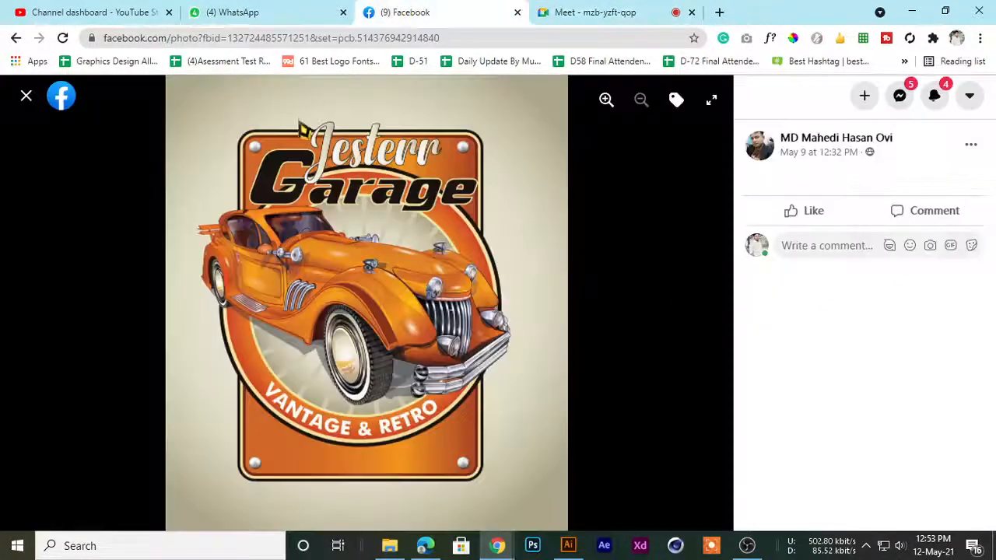
click(26, 96)
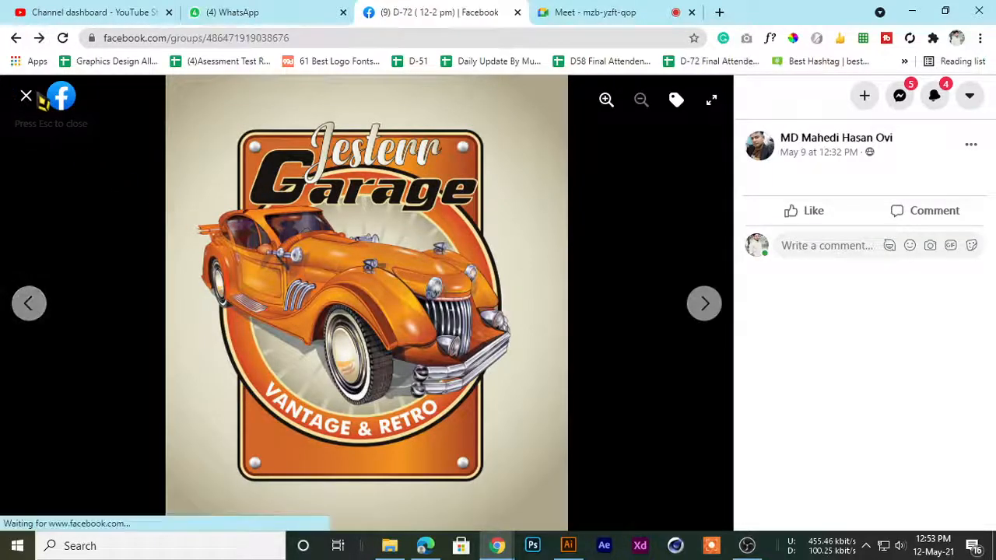
Find the Home work - 33 post with the red Jesterr Garage logo, show that logo at full size, and close it
scroll(439, 351, down, 5)
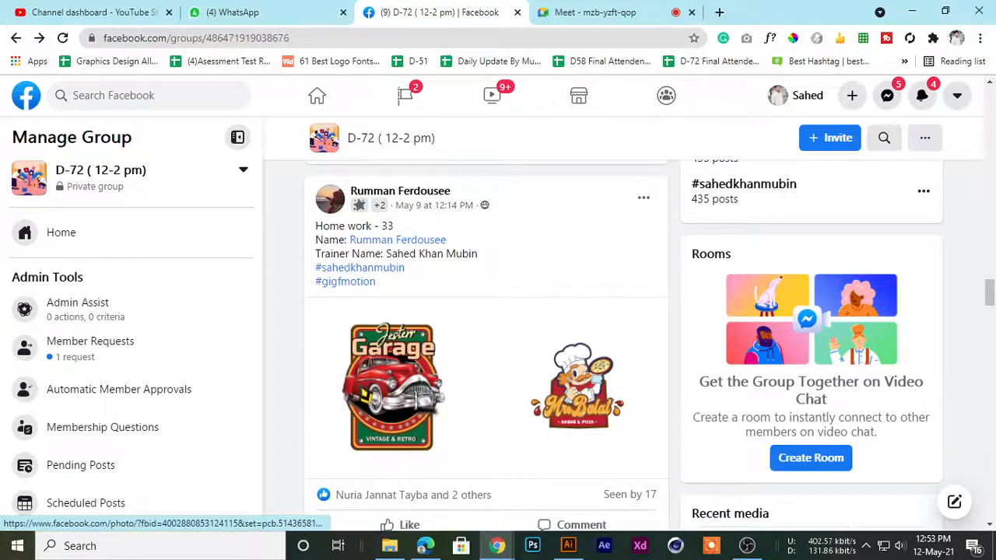
click(393, 387)
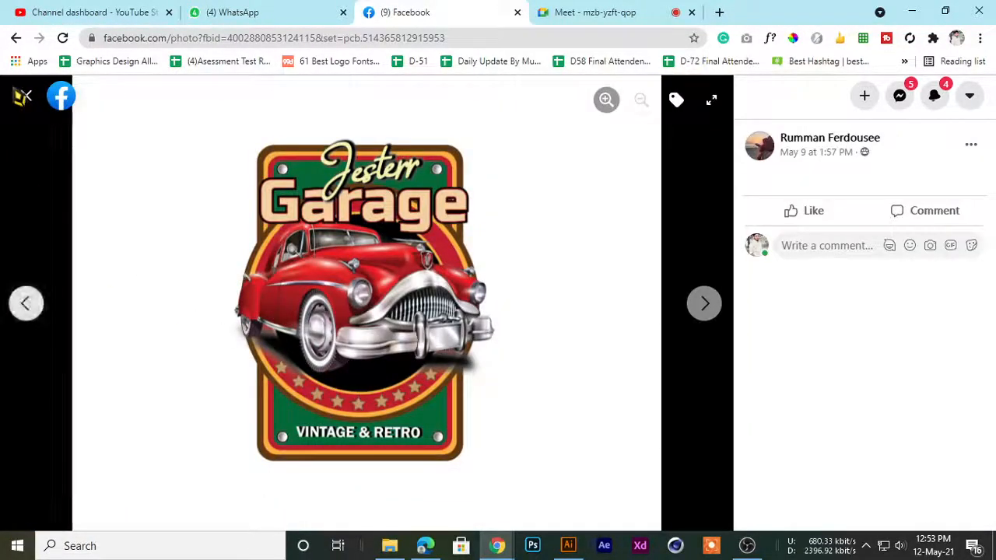
click(26, 97)
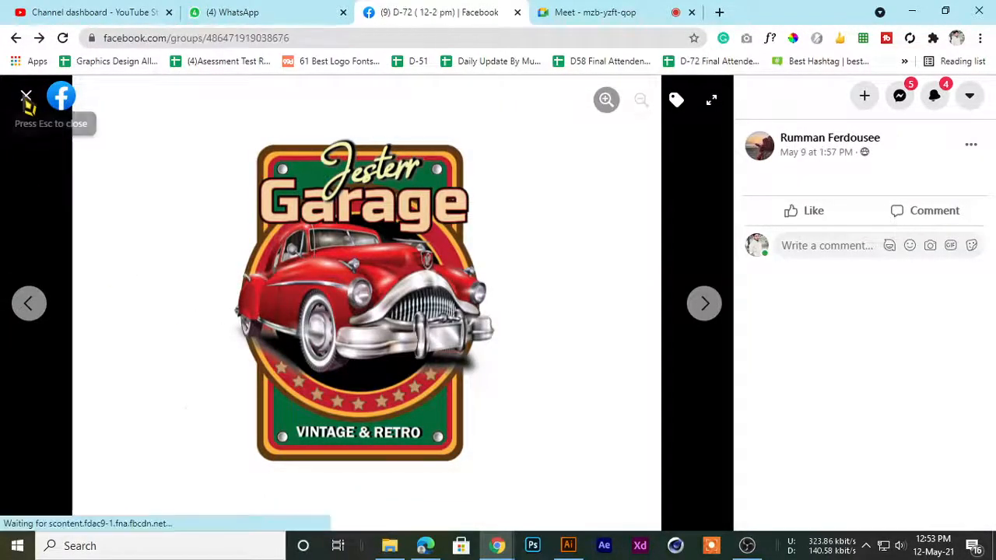
Look over the posts around the red Jesterr Garage logo and return to its Home work - 33 post
scroll(404, 389, up, 2)
scroll(405, 387, up, 5)
scroll(405, 381, down, 4)
scroll(405, 378, up, 4)
scroll(405, 376, down, 3)
scroll(406, 375, up, 1)
scroll(403, 350, down, 1)
scroll(412, 342, up, 4)
scroll(418, 307, down, 5)
scroll(404, 308, up, 2)
scroll(392, 308, down, 7)
scroll(389, 331, up, 2)
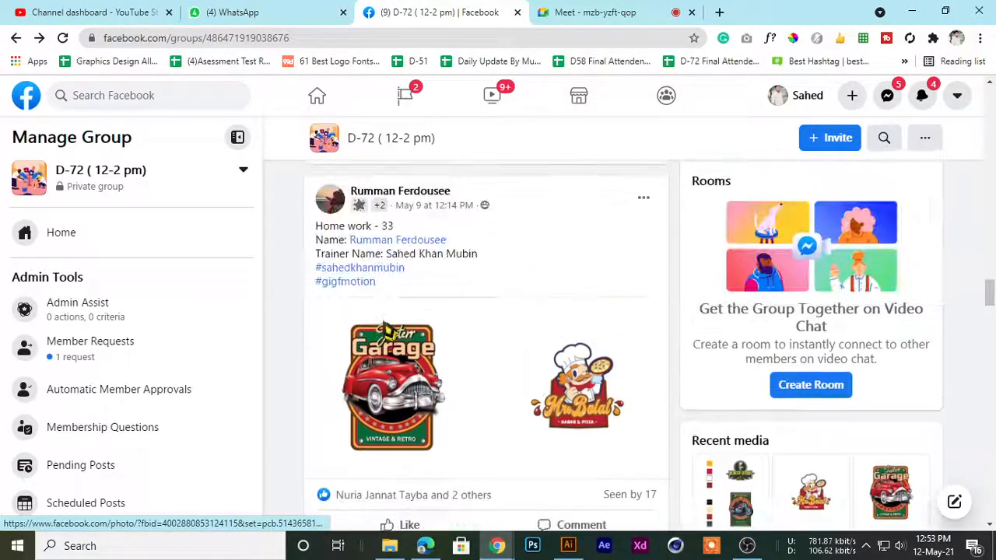
scroll(366, 366, up, 4)
scroll(366, 367, down, 4)
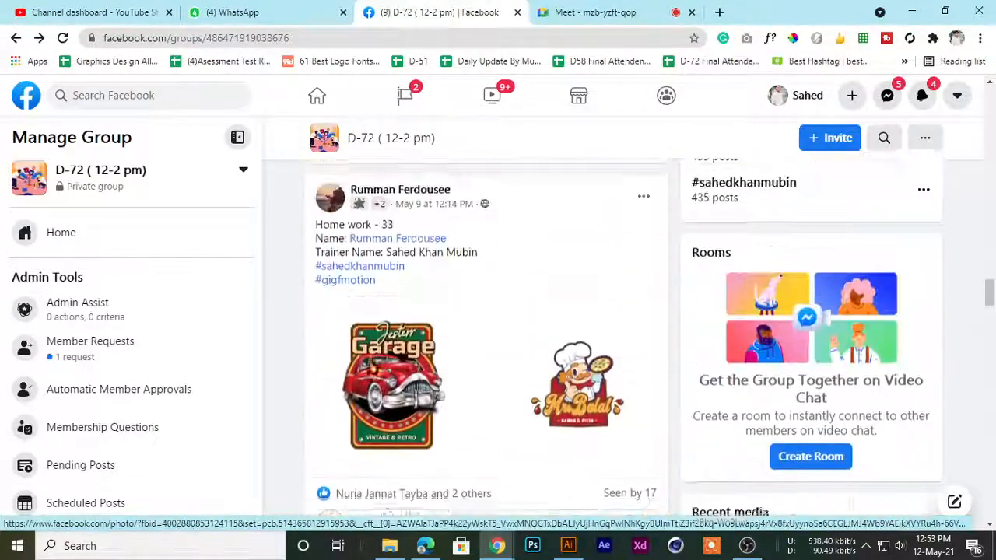
Browse the post's red Jesterr Garage and Mr. Bolat Kabab & Pizza logos at full size, and close the photo viewer
click(374, 369)
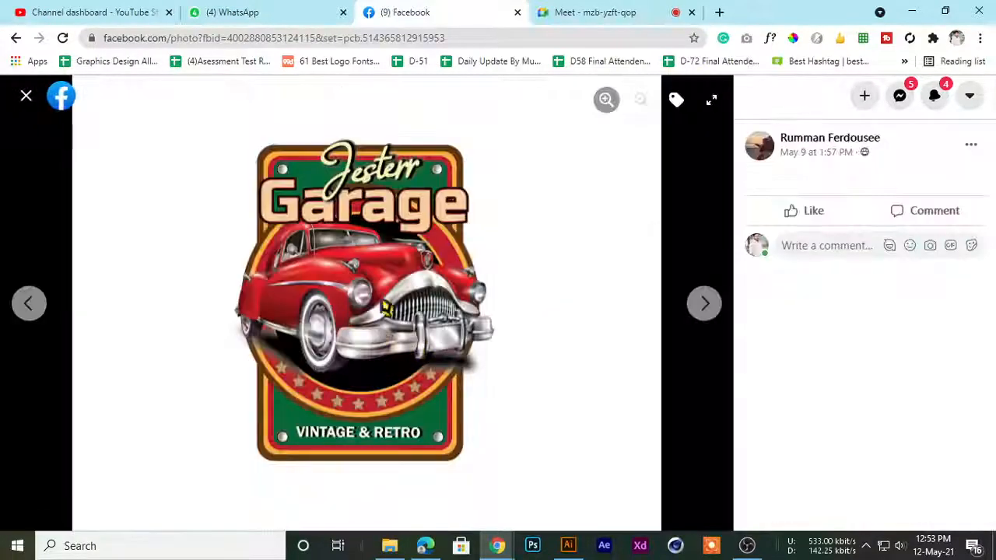
click(700, 304)
click(28, 304)
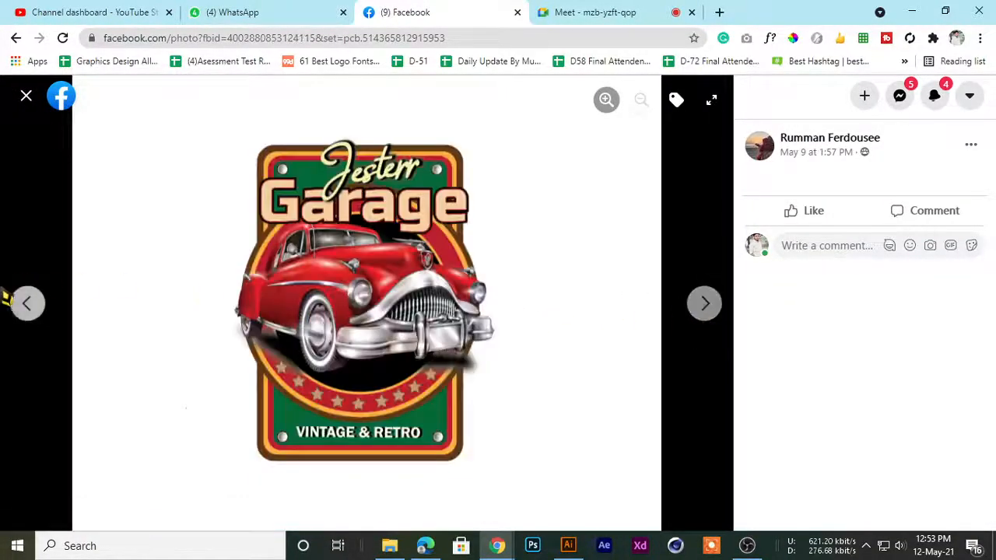
click(28, 304)
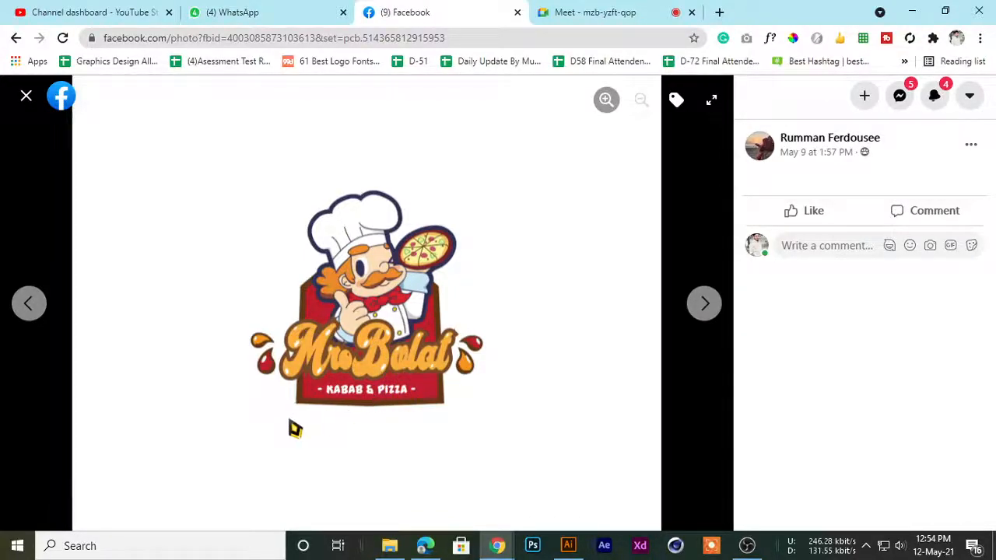
click(26, 96)
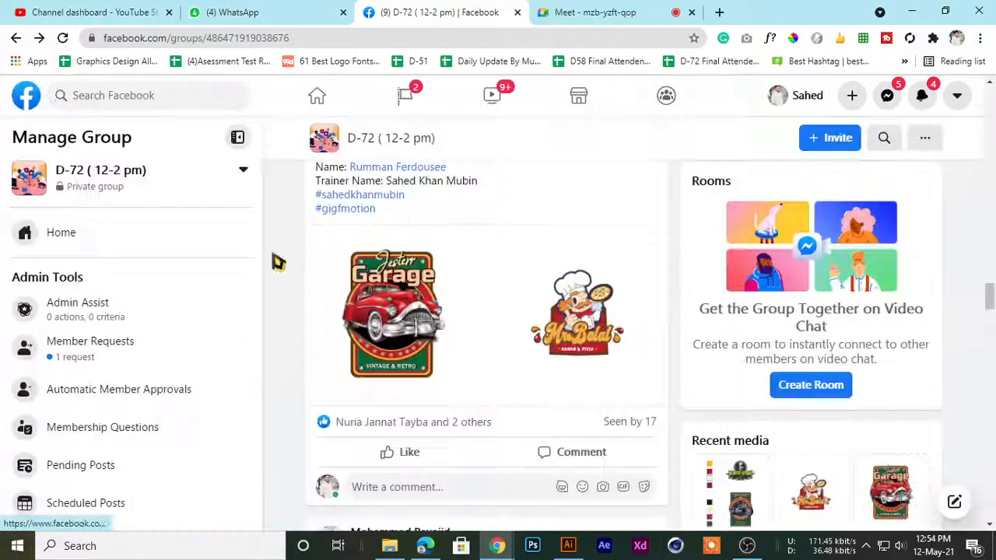
Show the Mr. Bolat Fried Chicken signboard mockup from the next homework post at full size, preview its author's profile, and close the photo
scroll(461, 325, down, 6)
scroll(461, 325, up, 1)
scroll(461, 325, up, 2)
scroll(458, 327, down, 1)
click(487, 408)
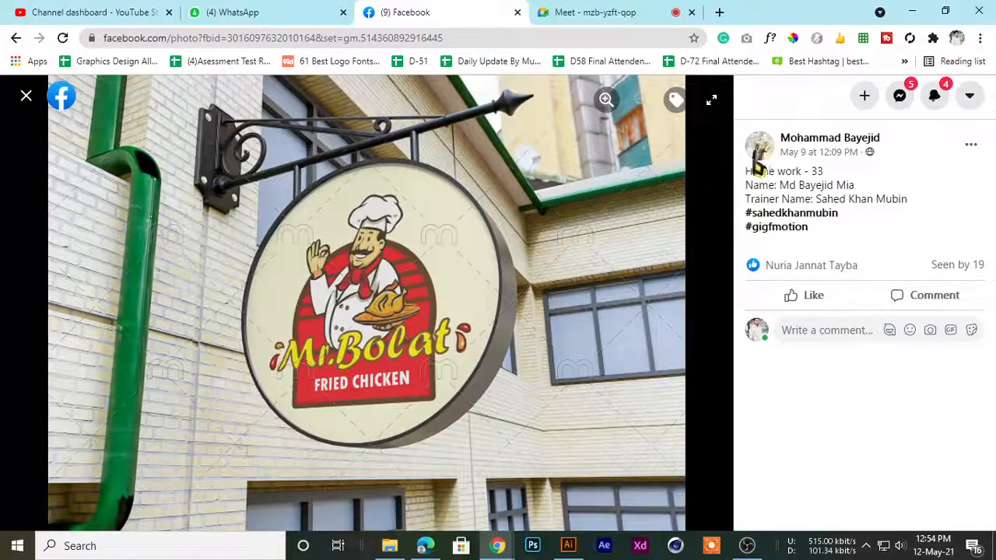
mouse_move(799, 146)
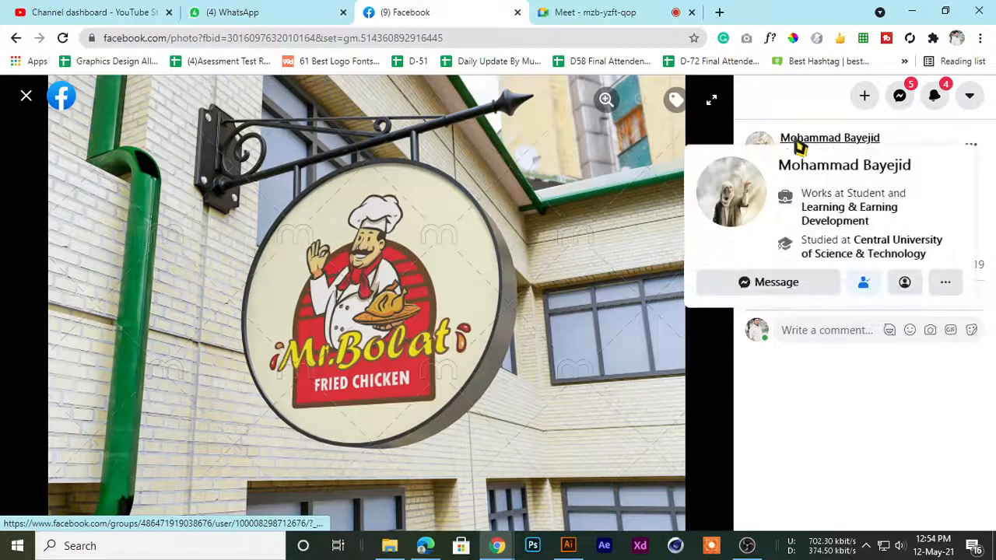
click(25, 95)
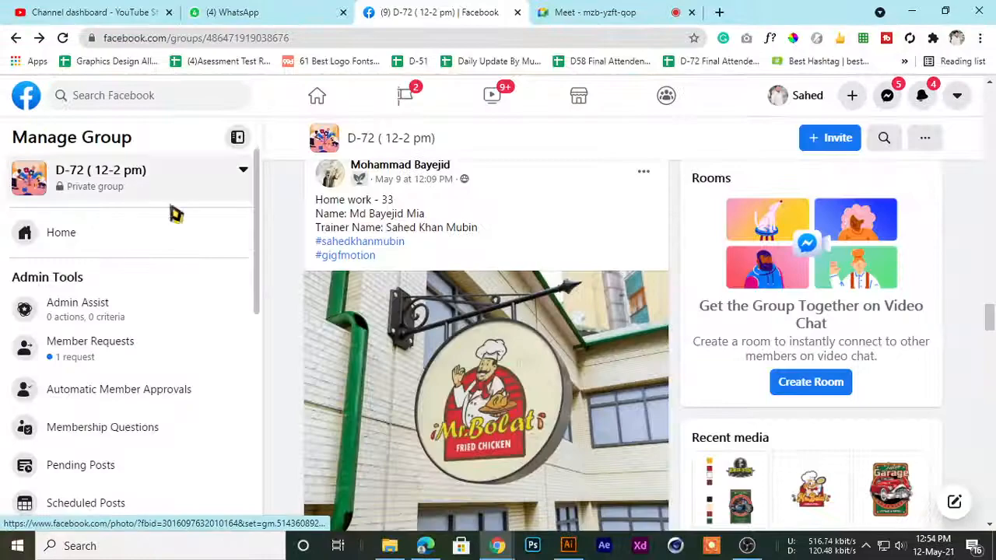
Look over the Mr. Bolat Fried Chicken signboard's Home work - 33 post and show its mockup at full size
scroll(421, 321, down, 2)
scroll(421, 321, up, 3)
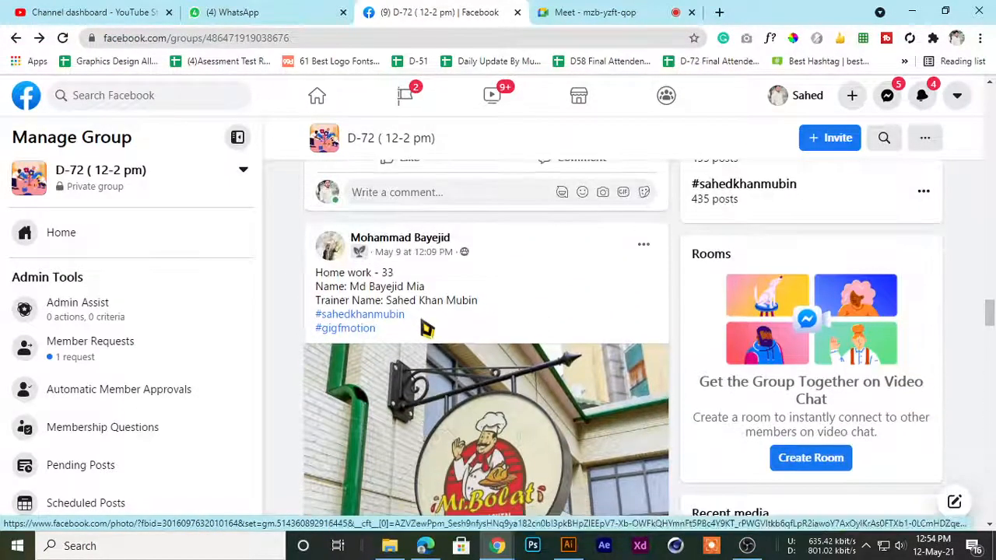
scroll(426, 329, down, 2)
click(421, 343)
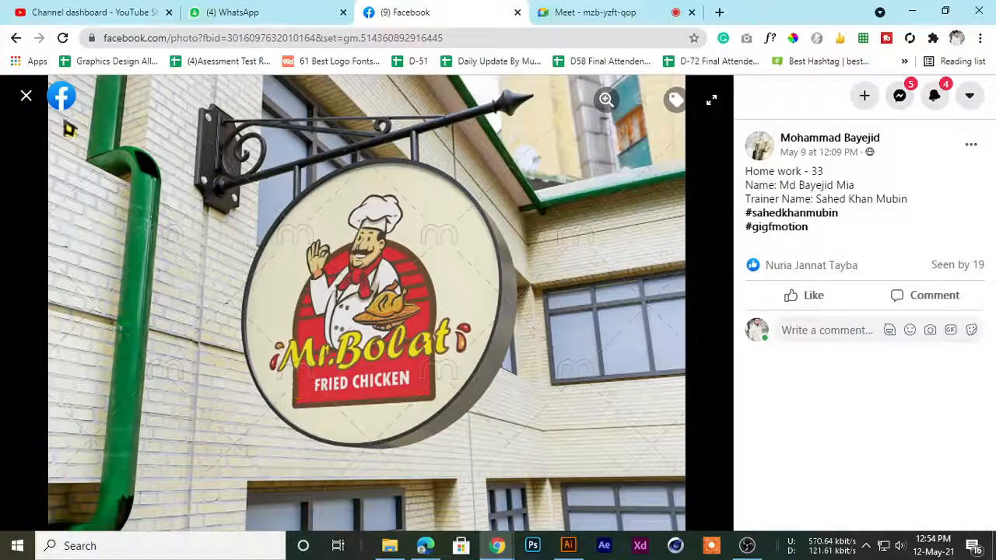
click(25, 95)
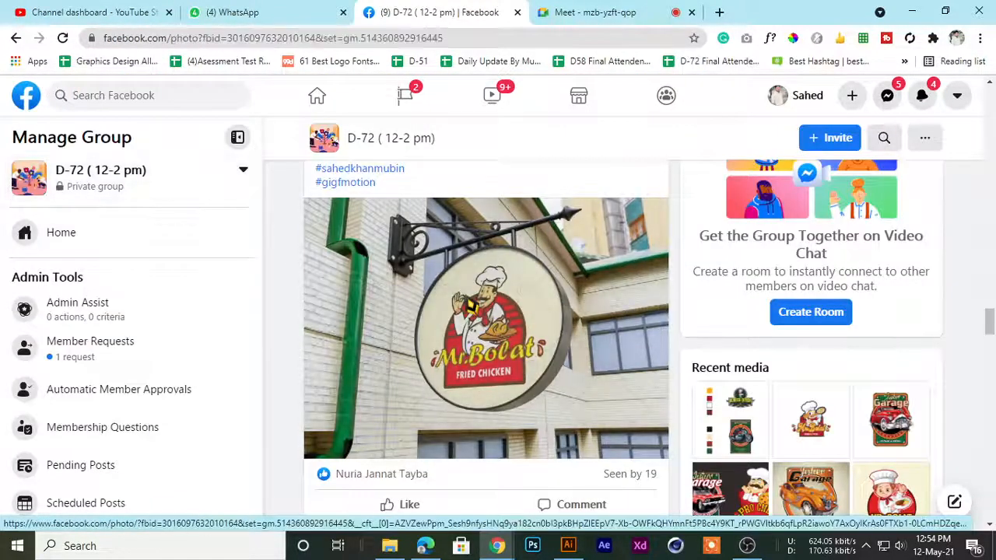
click(297, 226)
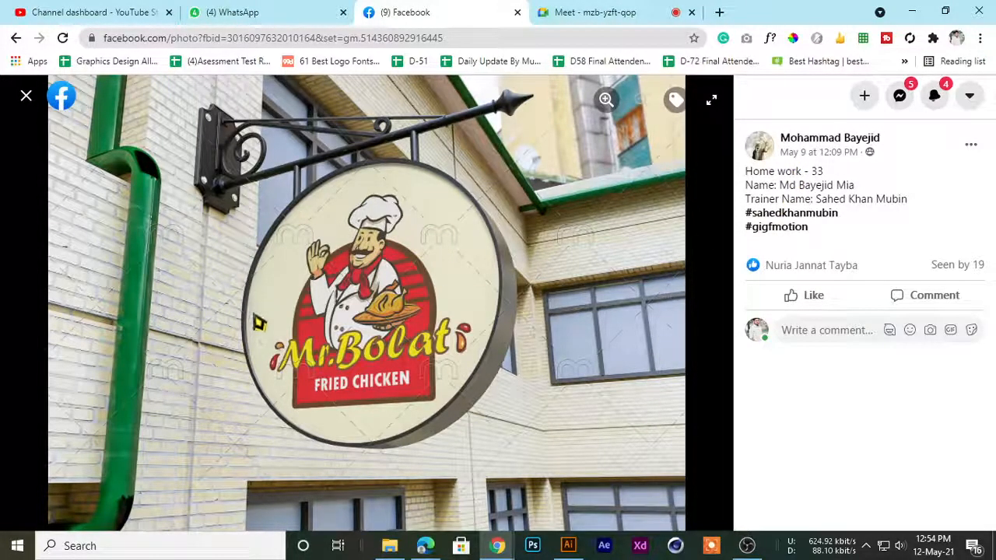
Switch to the Google Meet call, admit the waiting participant, and return to the Facebook photo
click(207, 11)
click(576, 12)
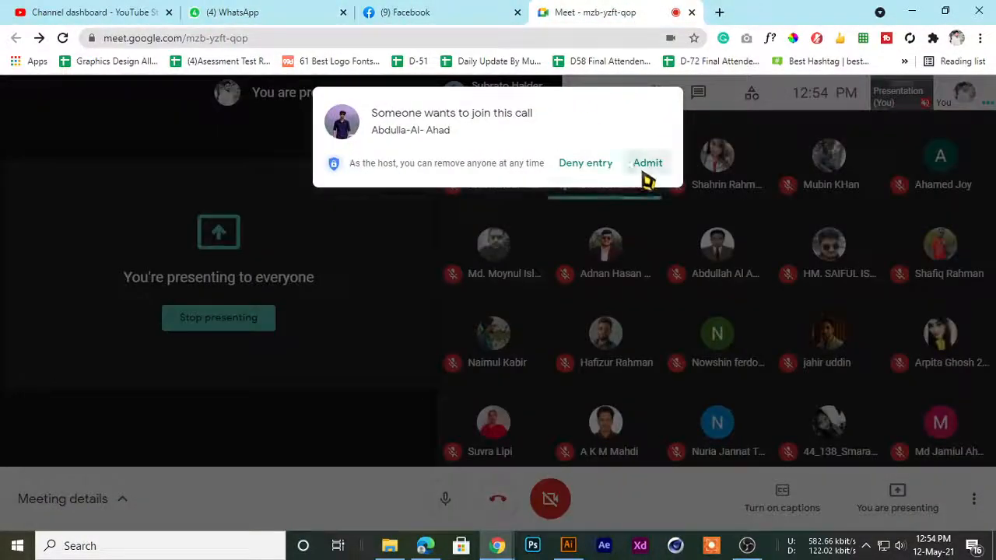
click(646, 166)
click(430, 12)
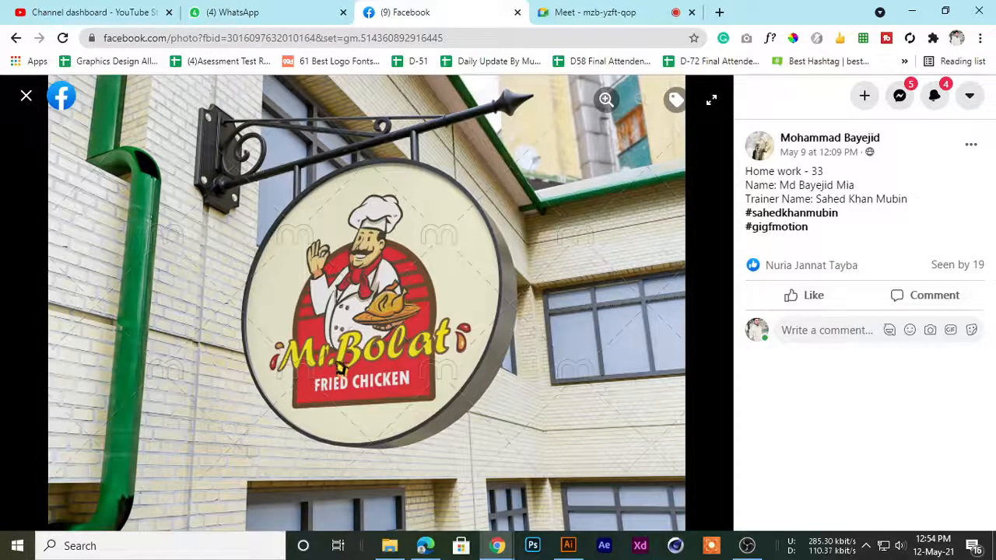
Close the signboard mockup, view it at full size once more, and go back to the group feed
click(26, 95)
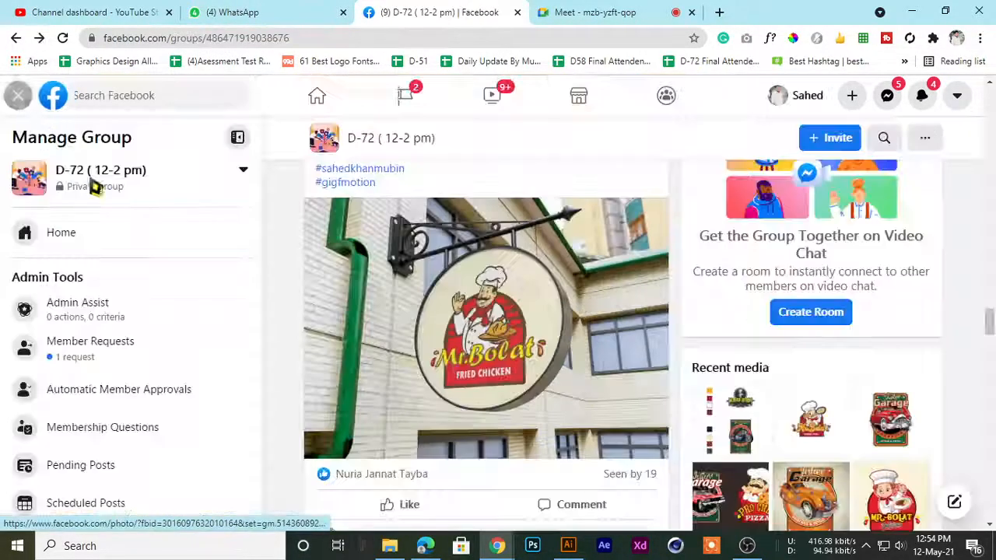
click(477, 330)
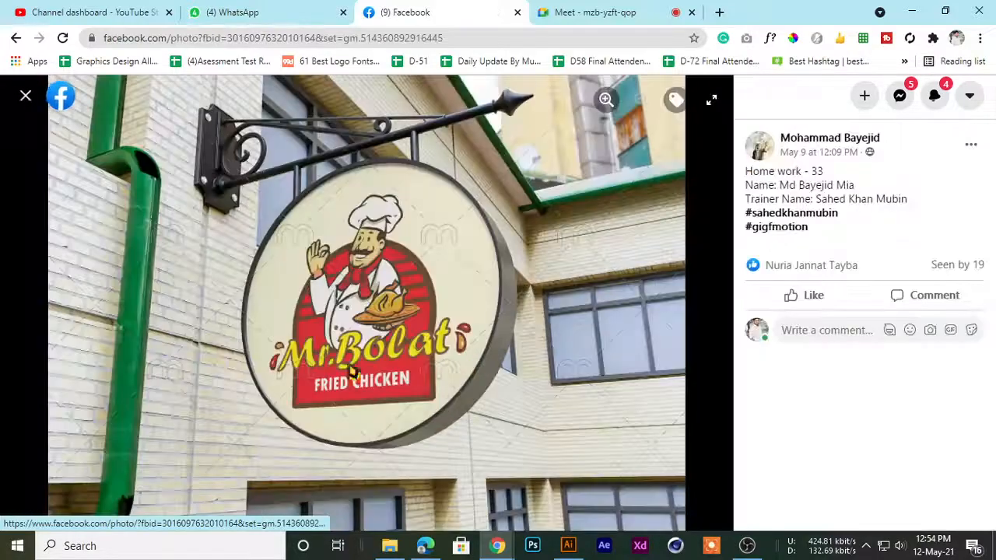
click(26, 95)
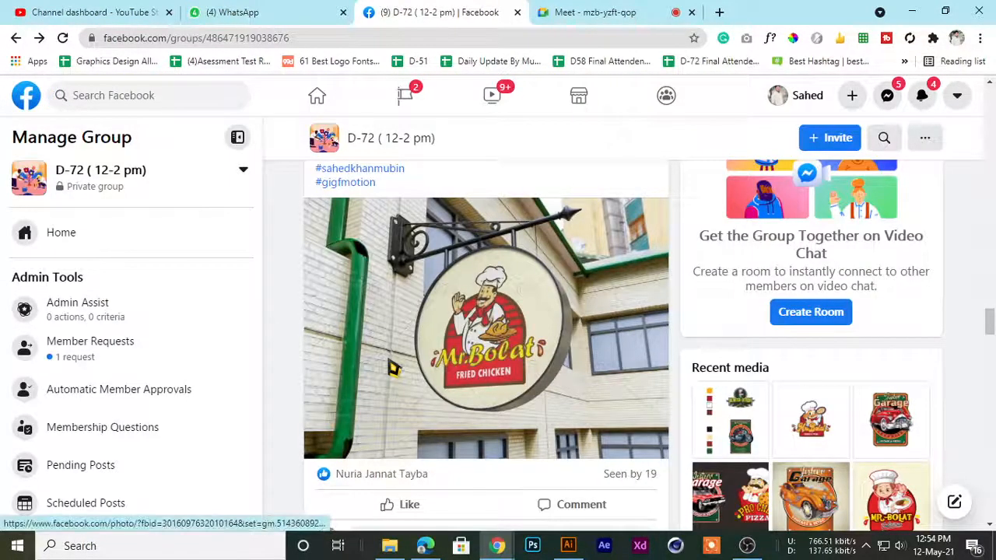
Find the Home work -33 post with the Jesterr Garage mockup held in two hands, show it at full size, and close it
scroll(393, 368, down, 5)
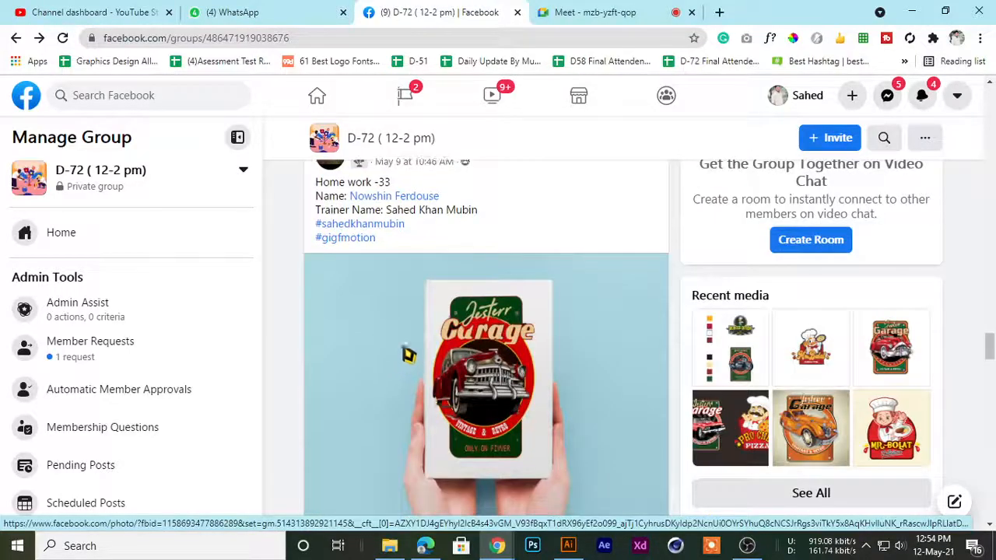
scroll(408, 355, down, 1)
scroll(462, 318, up, 4)
scroll(381, 409, down, 4)
click(490, 305)
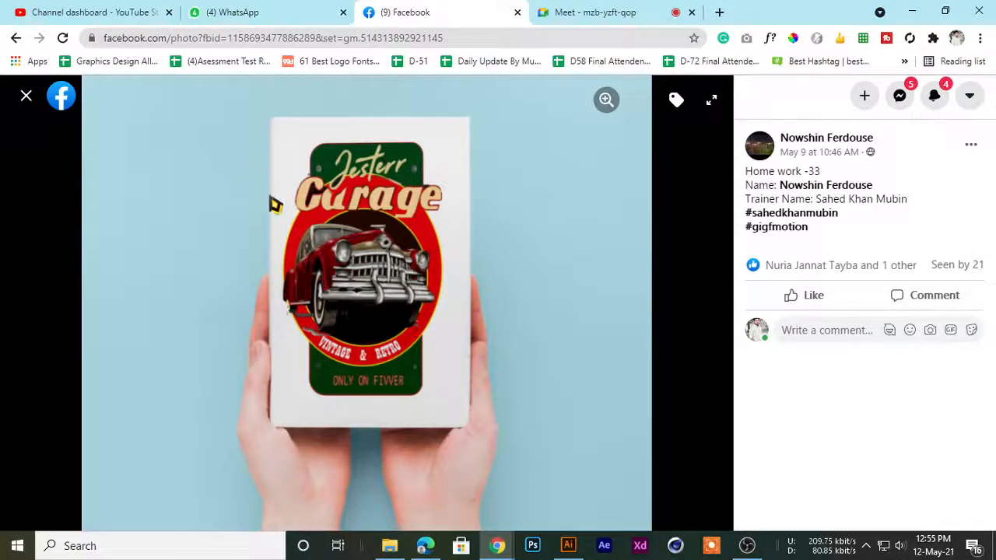
click(27, 99)
Examine the May 9 homework posts in the feed, including the Restaurant Name emblem and the Mrs. Bolat Chicken Lover logo
scroll(498, 327, up, 2)
scroll(496, 328, down, 7)
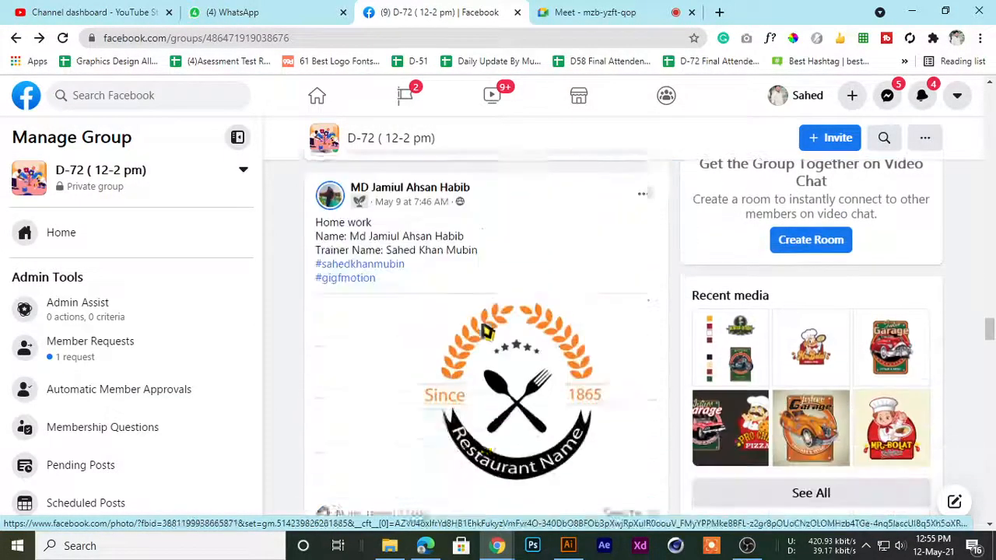
scroll(483, 331, up, 2)
scroll(476, 330, down, 8)
scroll(464, 330, up, 5)
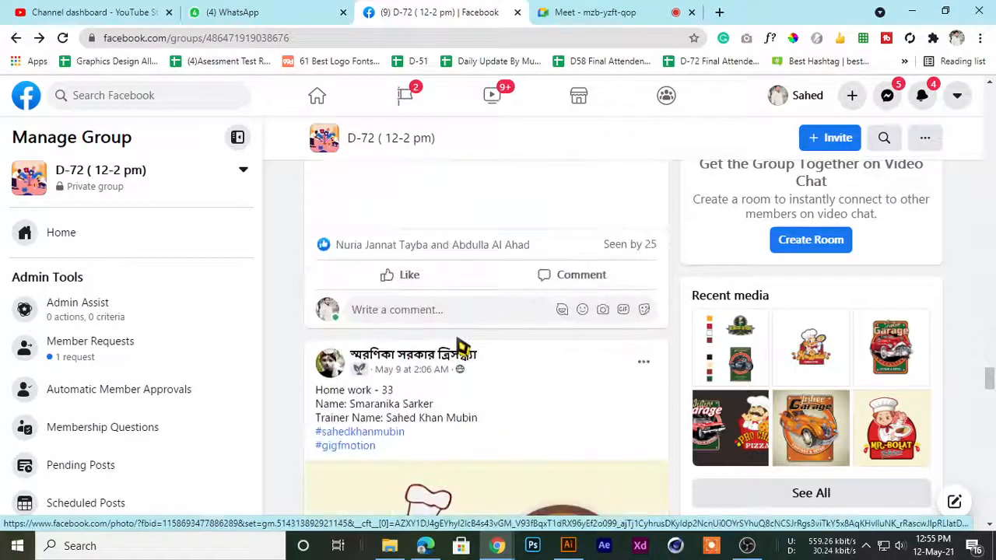
scroll(456, 345, down, 4)
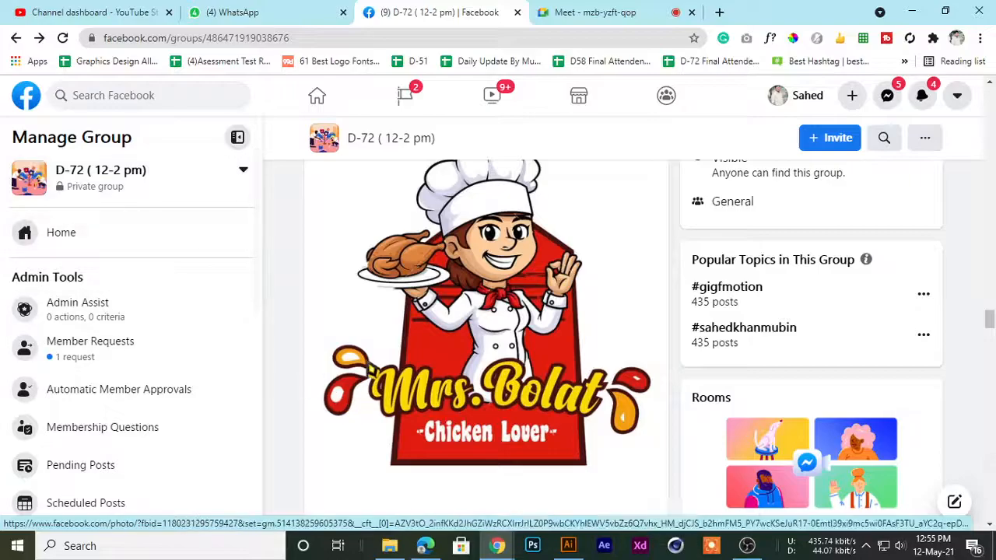
scroll(387, 358, up, 5)
scroll(387, 358, up, 5)
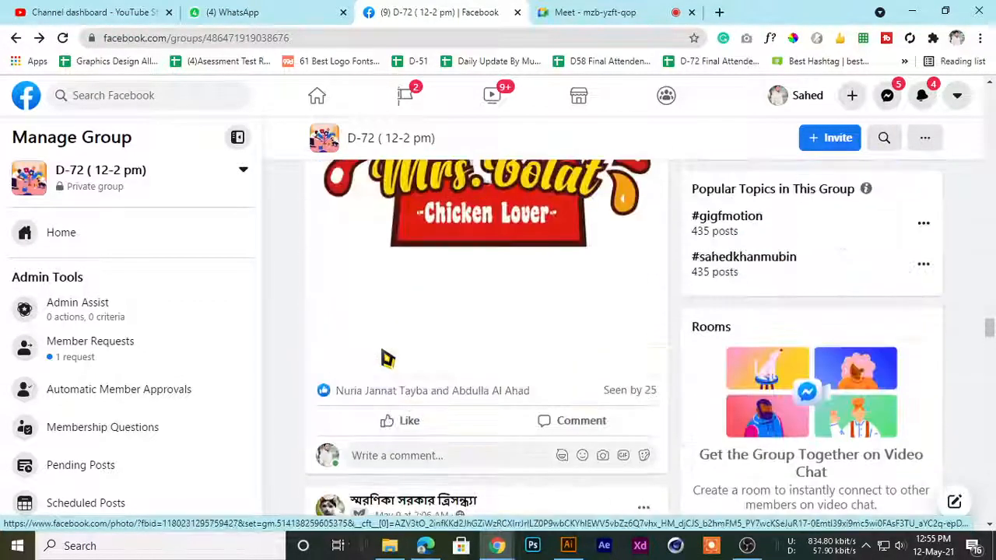
scroll(383, 385, down, 5)
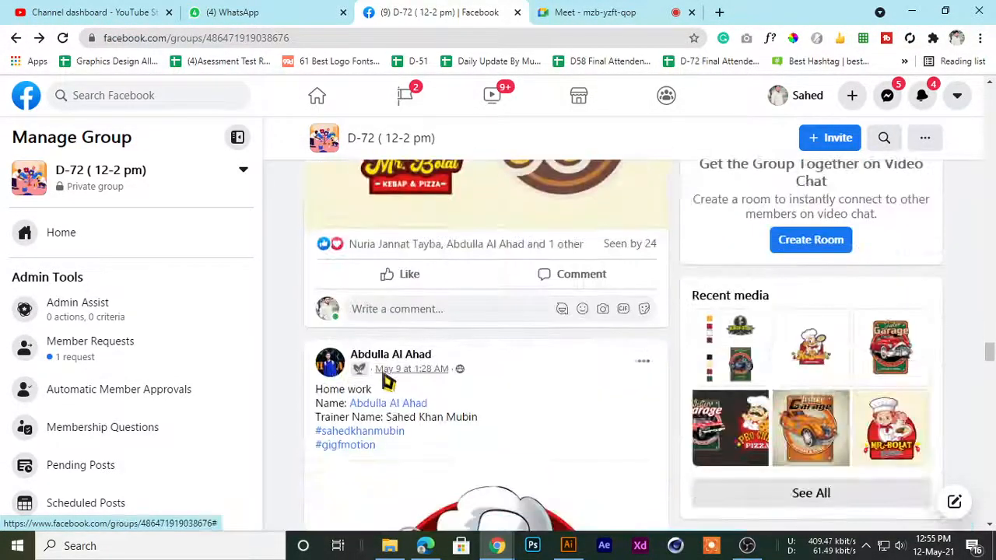
scroll(382, 378, up, 3)
scroll(402, 353, down, 6)
scroll(401, 350, up, 4)
scroll(402, 347, down, 4)
scroll(403, 348, down, 6)
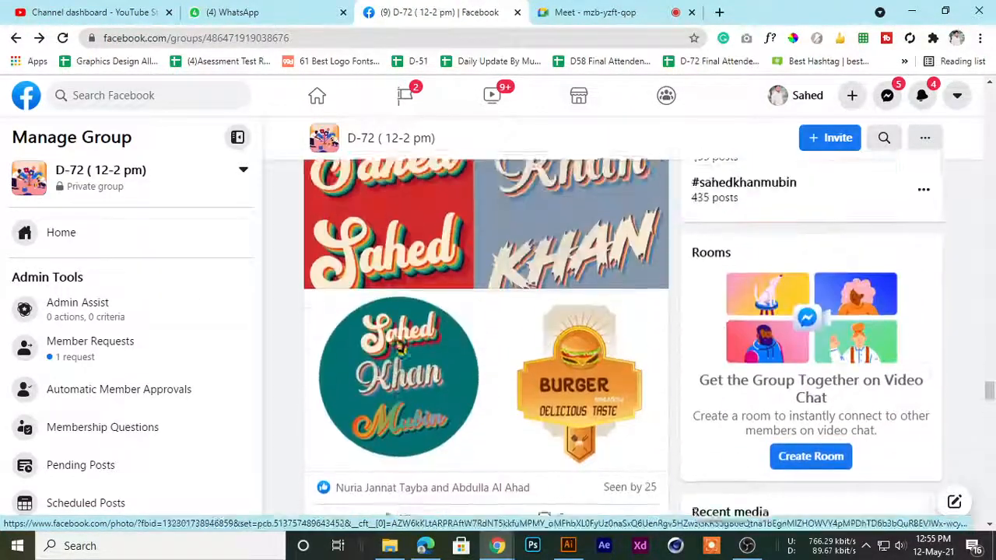
scroll(399, 348, up, 2)
scroll(399, 348, down, 5)
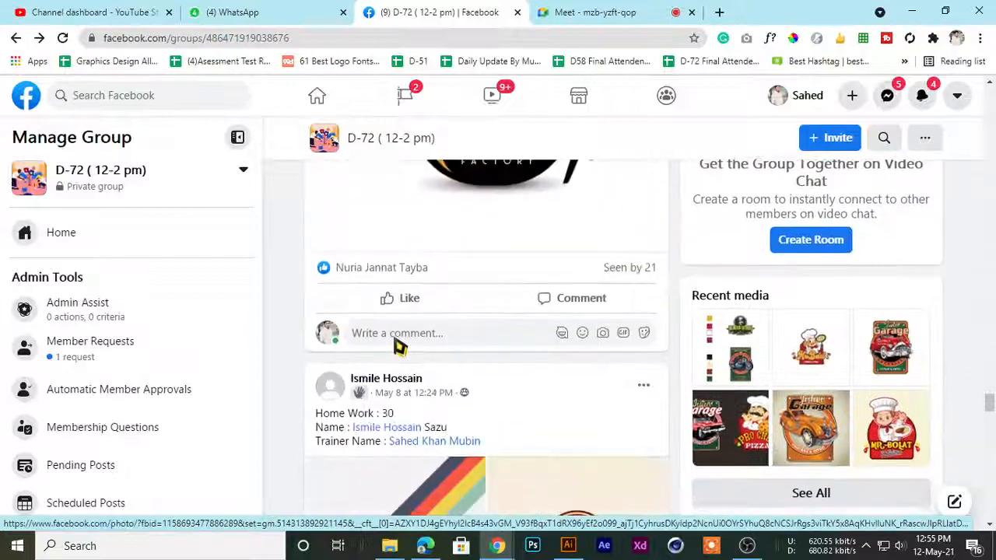
scroll(396, 345, up, 2)
scroll(398, 342, up, 15)
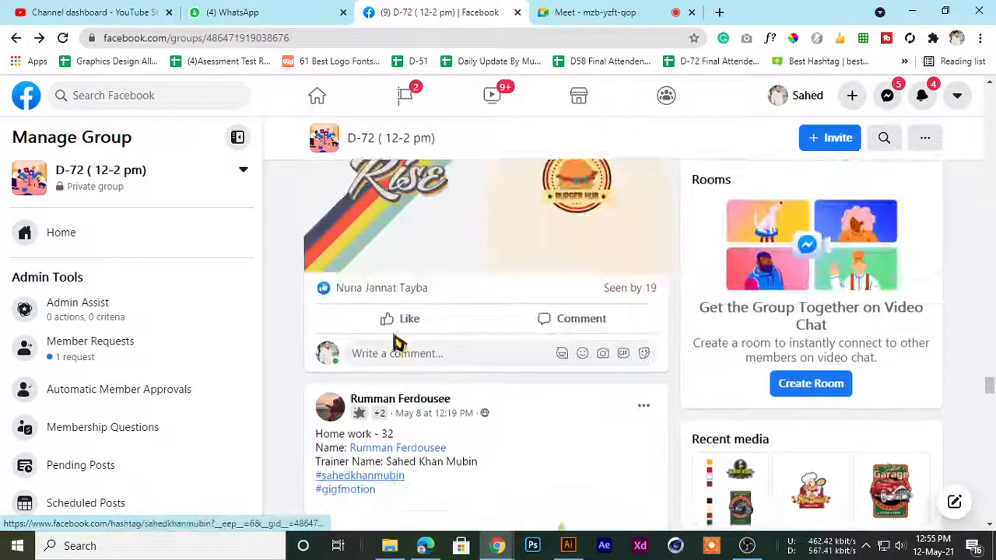
scroll(395, 331, down, 4)
scroll(390, 318, up, 8)
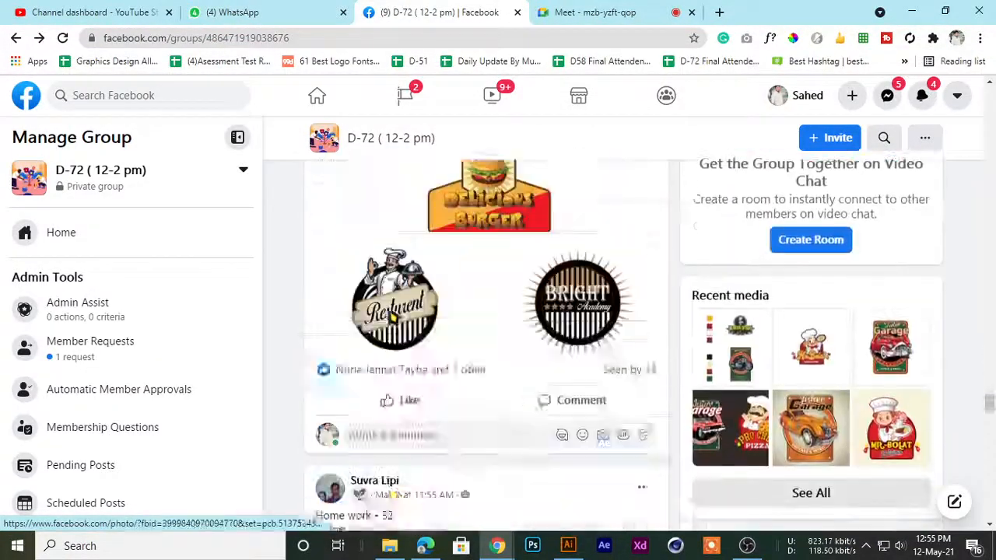
scroll(389, 318, down, 4)
scroll(388, 319, down, 4)
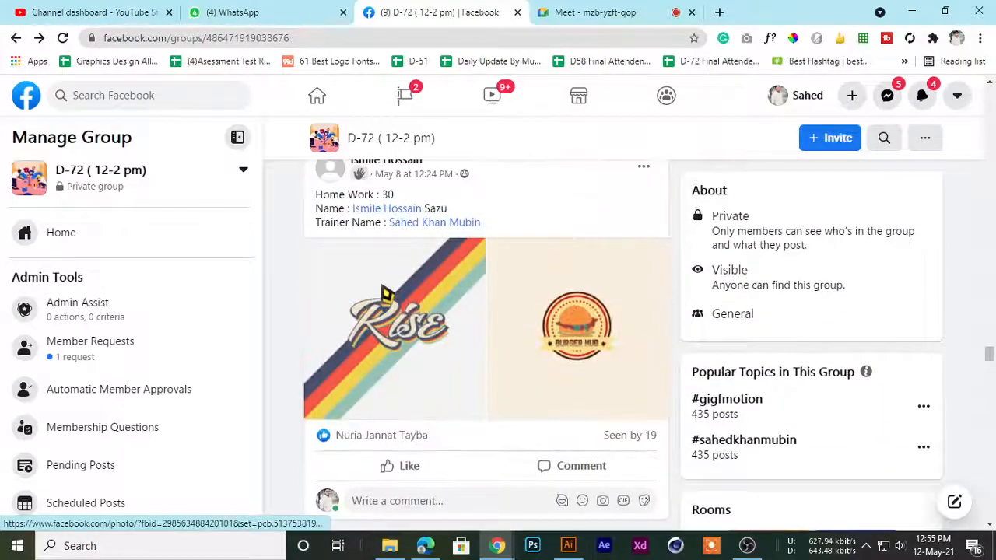
Switch to WhatsApp to view the reference Jesterr Garage logo, and close the image viewer
click(282, 10)
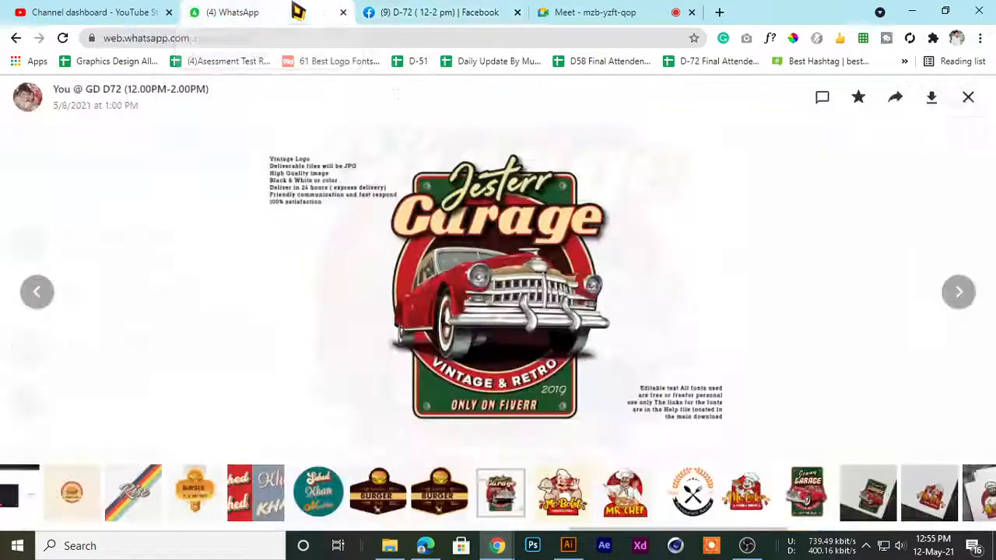
click(472, 12)
click(272, 12)
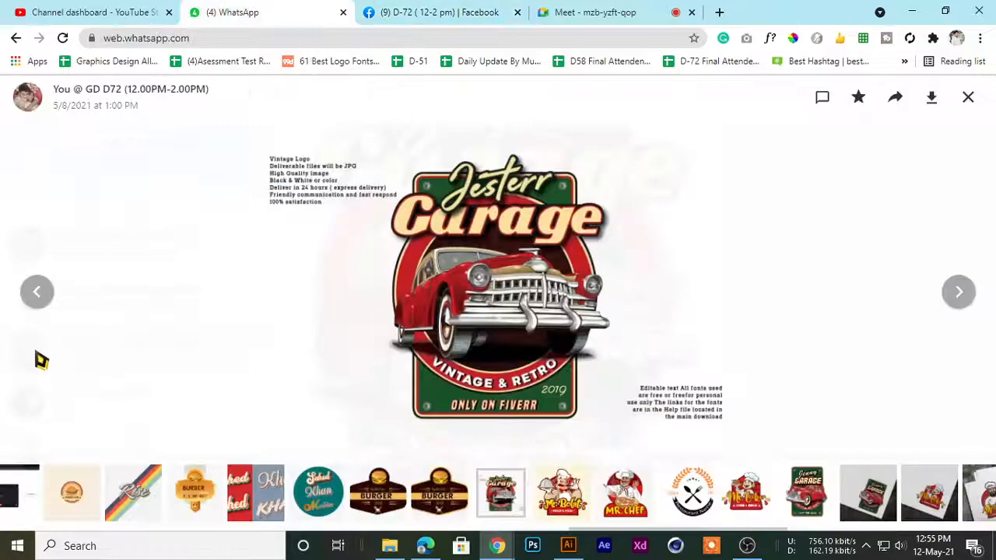
click(967, 97)
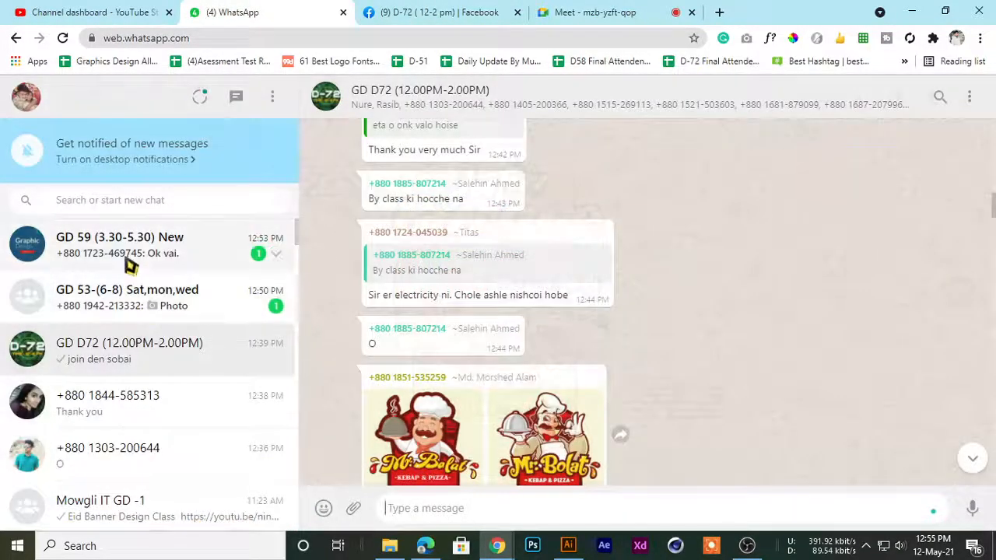
Show the Car Repair and Mcr. Chepp logos from the GD 53-(6-8) Sat,mon,wed chat, magnifying them and restoring the fitted view
click(159, 303)
click(404, 389)
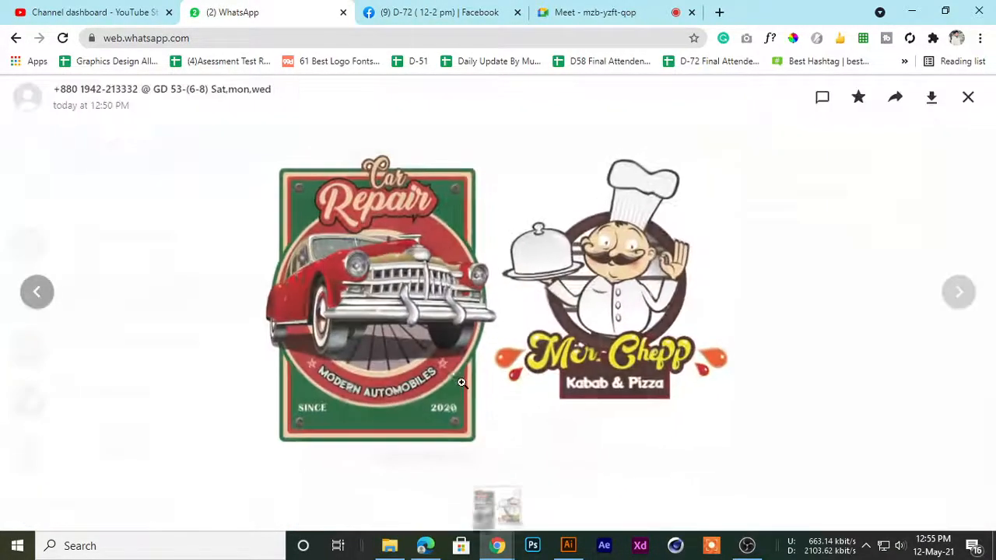
click(280, 198)
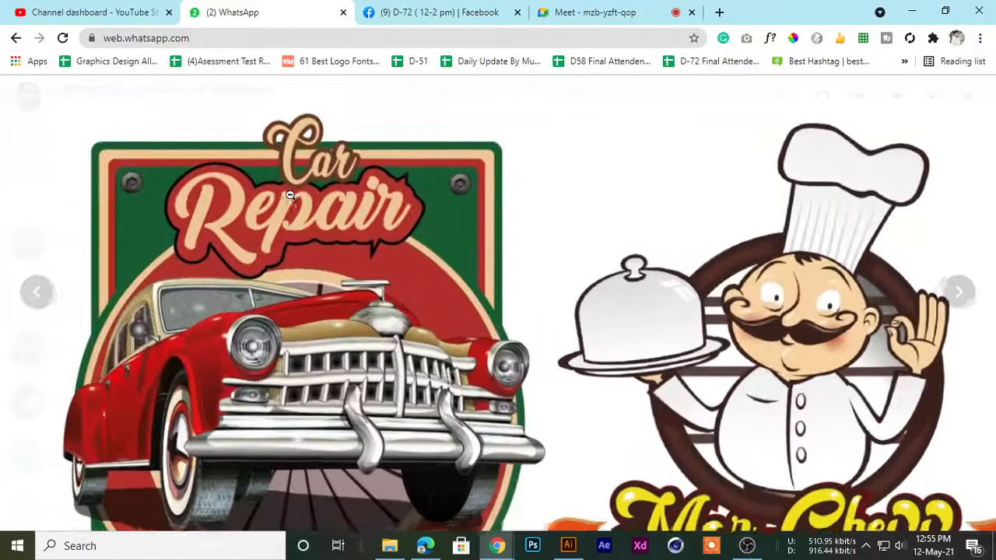
click(272, 229)
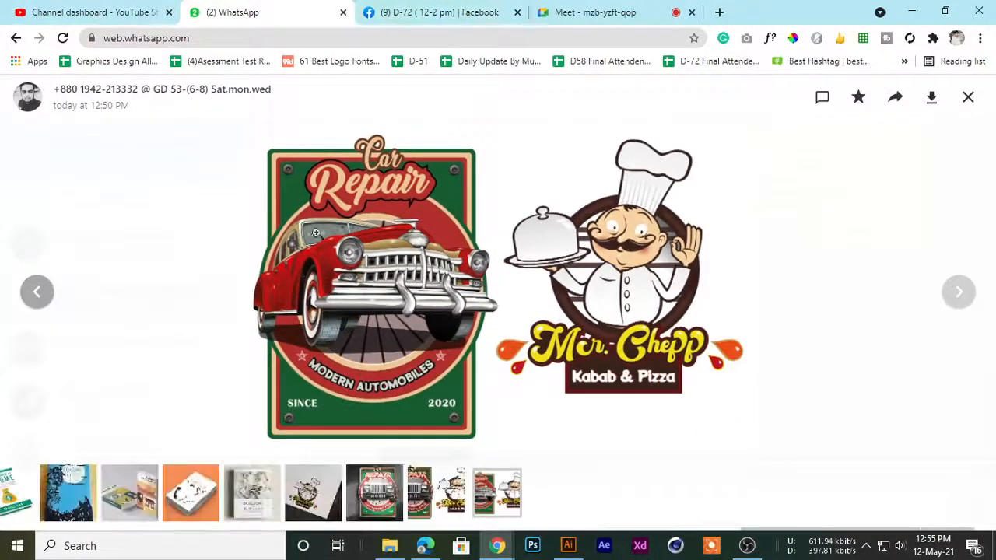
Revisit the Jesterr Garage mockup in the Facebook group feed, return to WhatsApp, and close the Car Repair image
click(371, 13)
scroll(423, 318, up, 10)
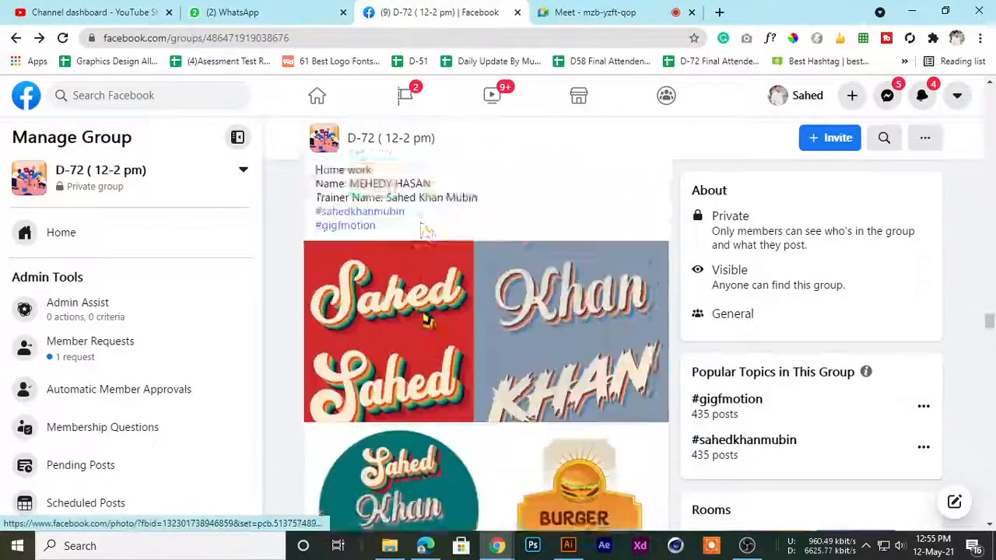
scroll(423, 317, up, 10)
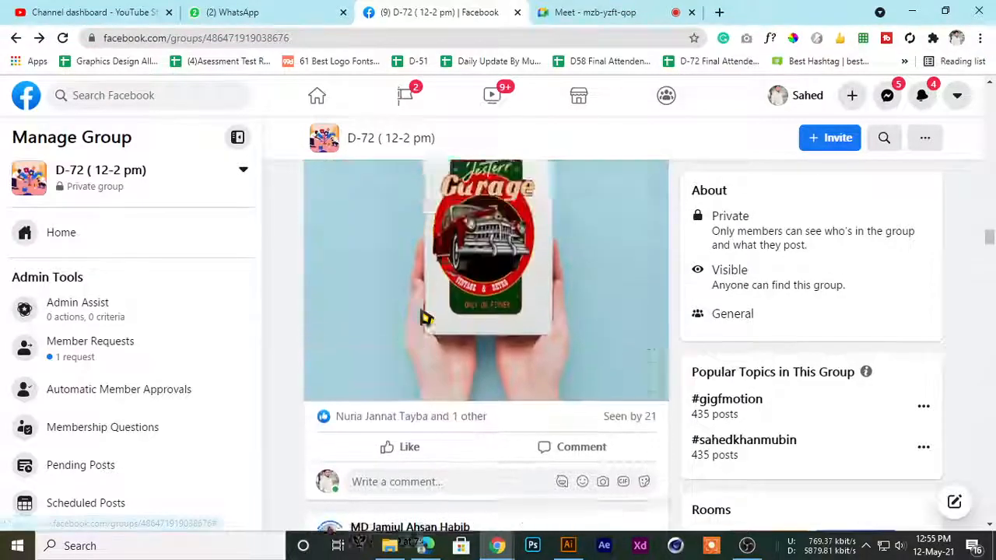
scroll(423, 313, up, 3)
click(255, 12)
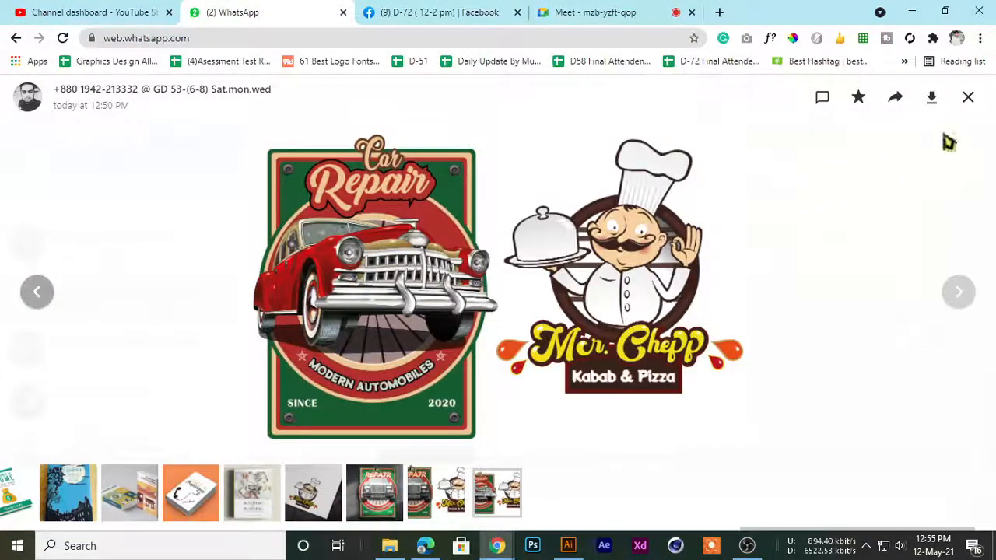
click(968, 99)
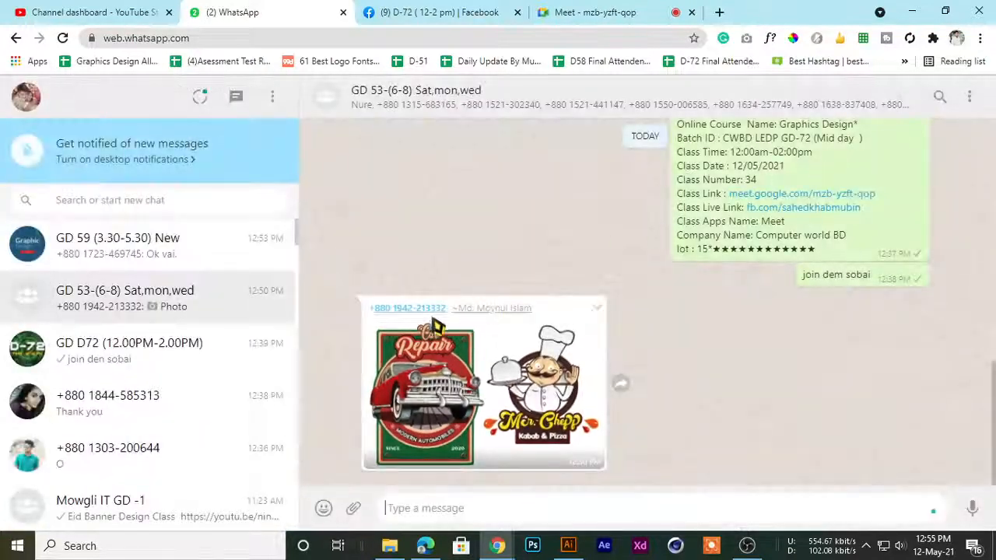
Find the Mr. Bolat comparison image among the older messages in the GD D72 (12.00PM-2.00PM) chat and open it
click(116, 250)
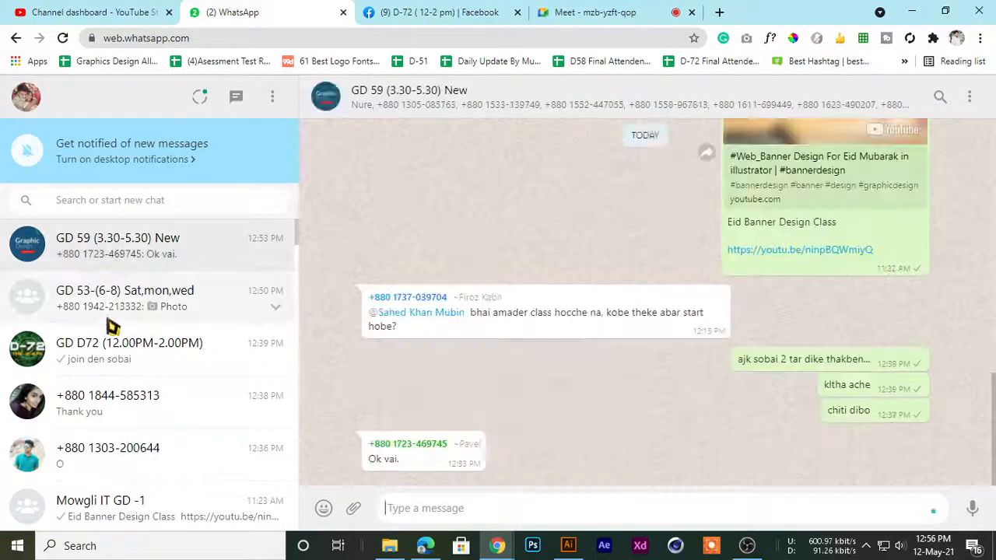
click(115, 348)
scroll(500, 426, up, 15)
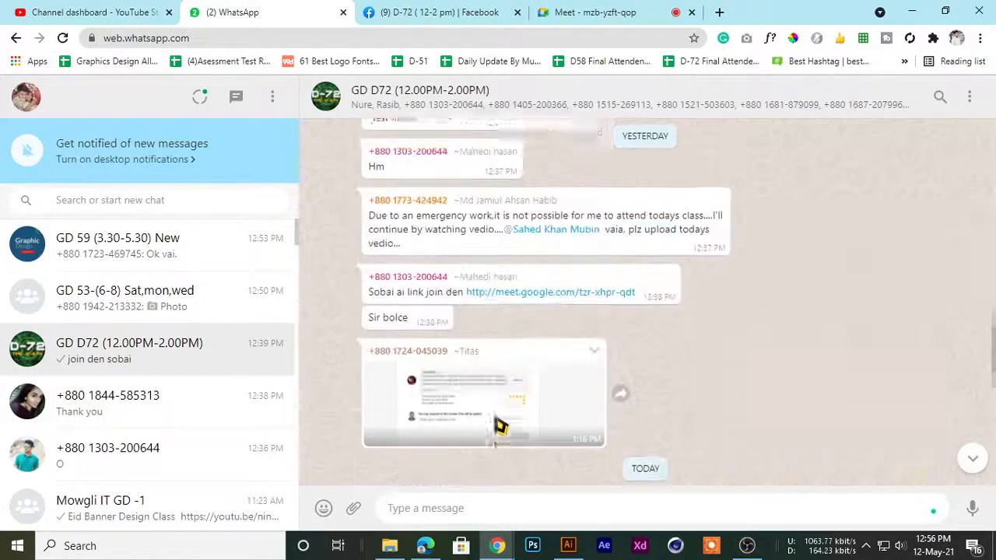
scroll(500, 425, up, 10)
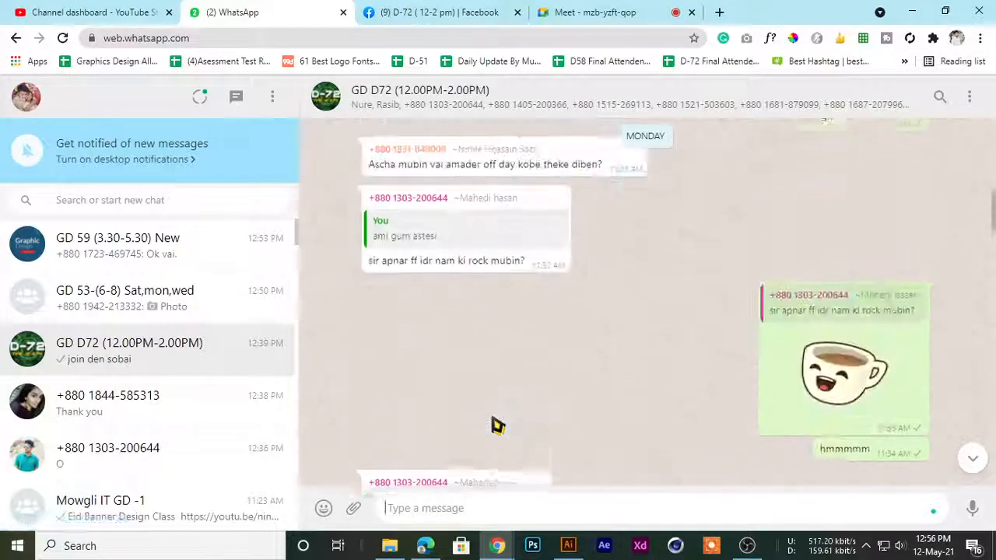
scroll(397, 275, up, 10)
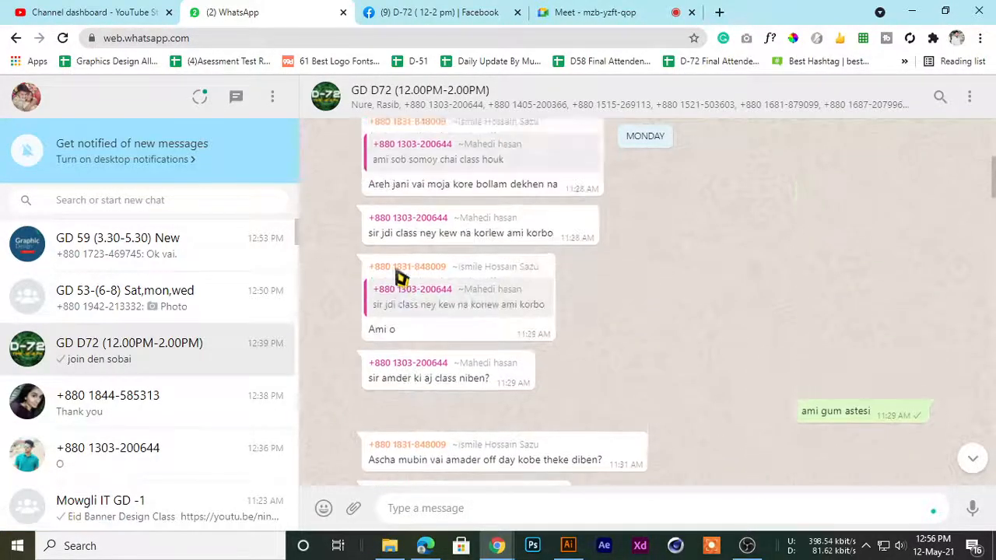
scroll(399, 280, up, 3)
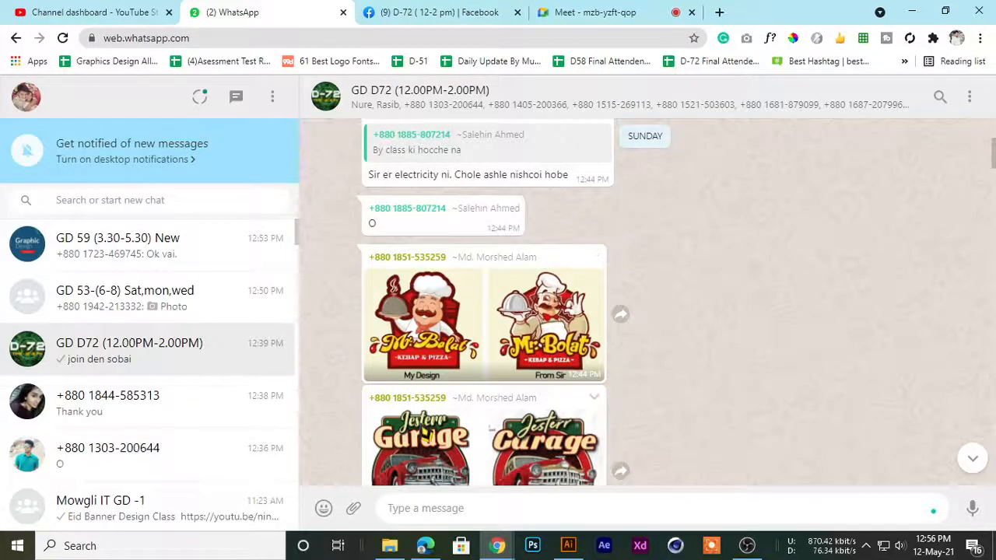
click(415, 284)
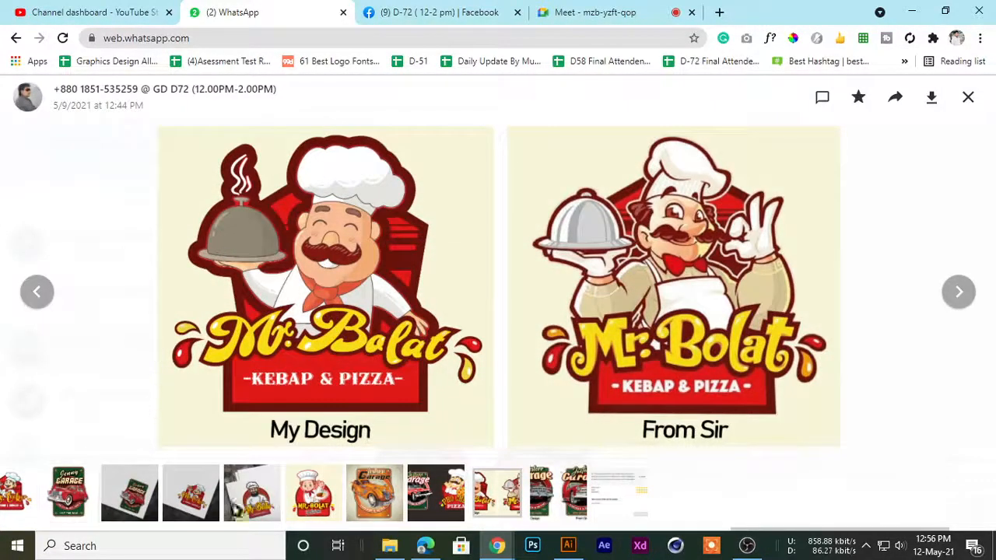
Browse back through the chat's shared images to the reference Jesterr Garage logo
click(35, 298)
click(35, 297)
click(35, 298)
click(35, 298)
click(35, 297)
click(35, 296)
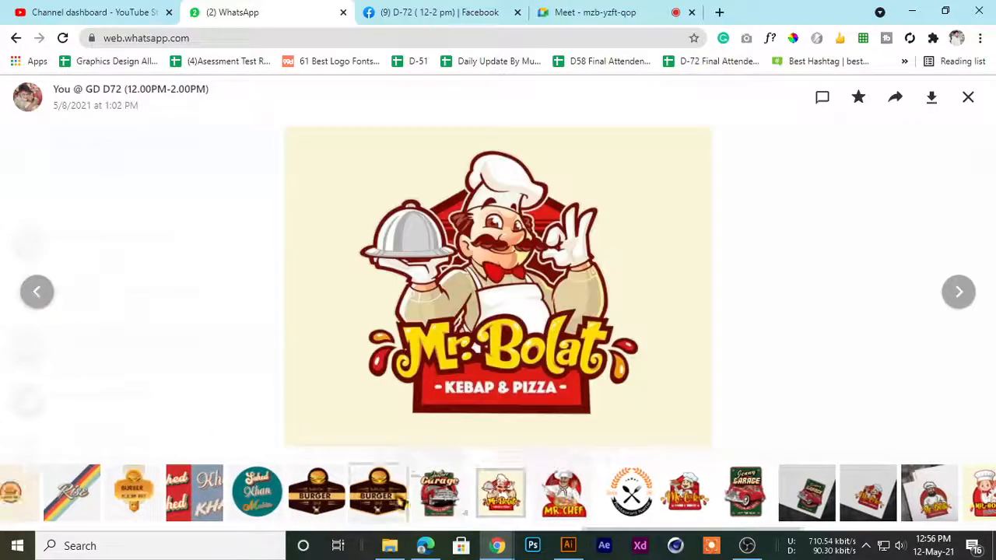
click(433, 496)
Save the Jesterr Garage image to the Desktop as a JPEG, keeping the suggested file name
right_click(456, 251)
click(497, 278)
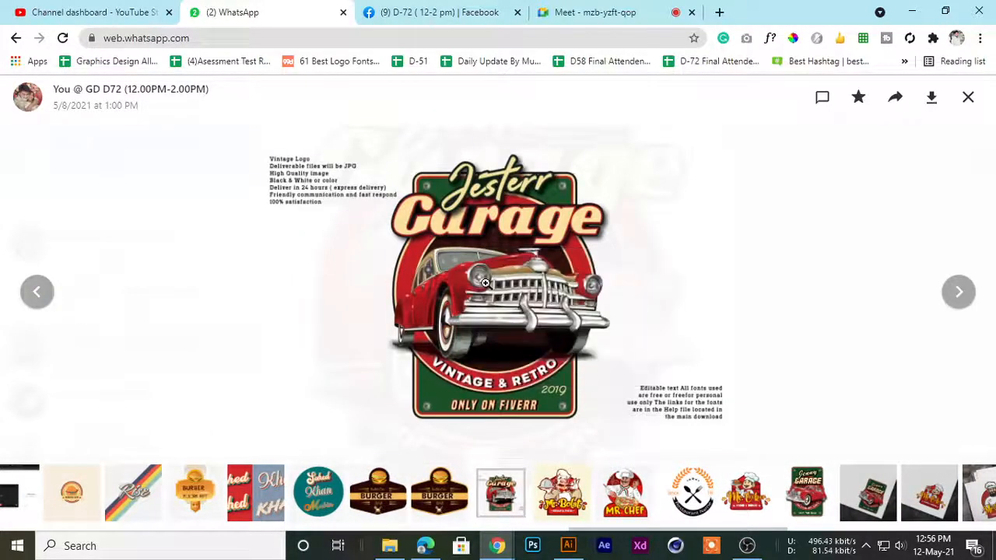
drag(99, 177, 103, 64)
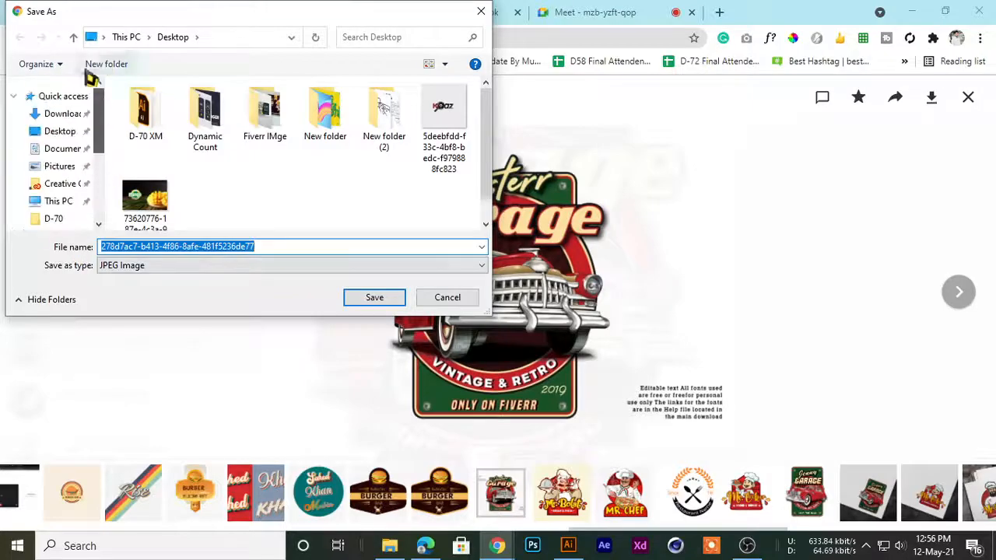
click(60, 132)
click(366, 297)
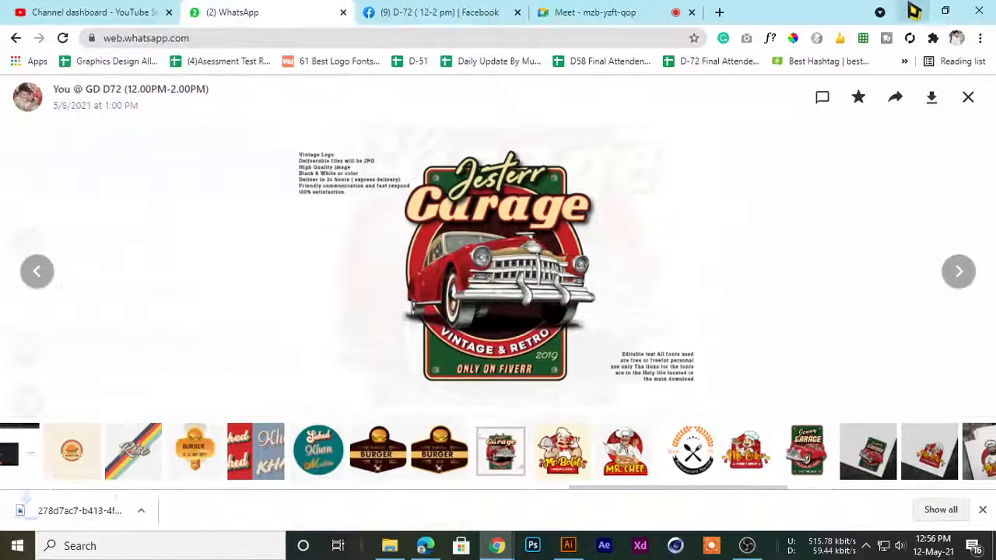
Minimize the open browser and Downloads windows, and open the saved Jesterr Garage image from the desktop
click(910, 11)
click(942, 9)
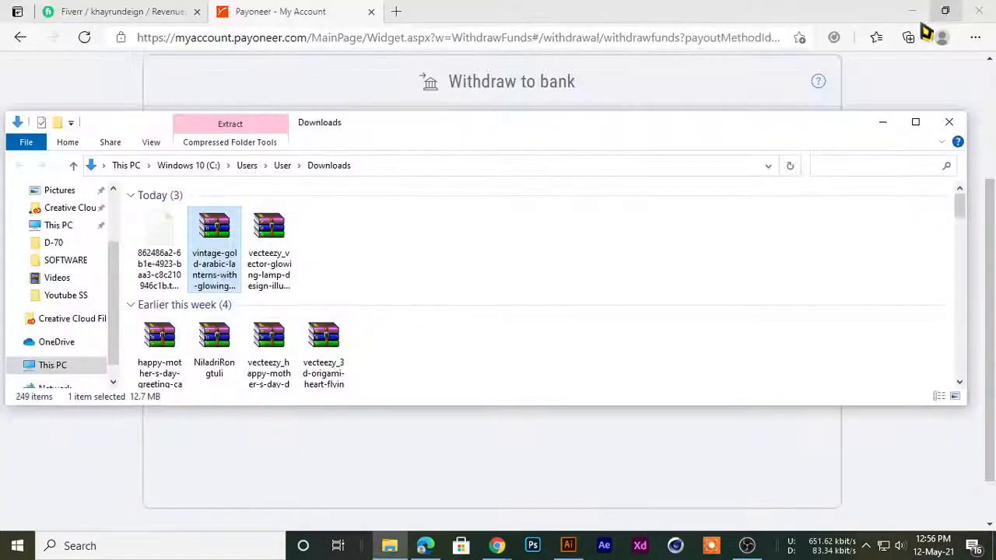
click(890, 122)
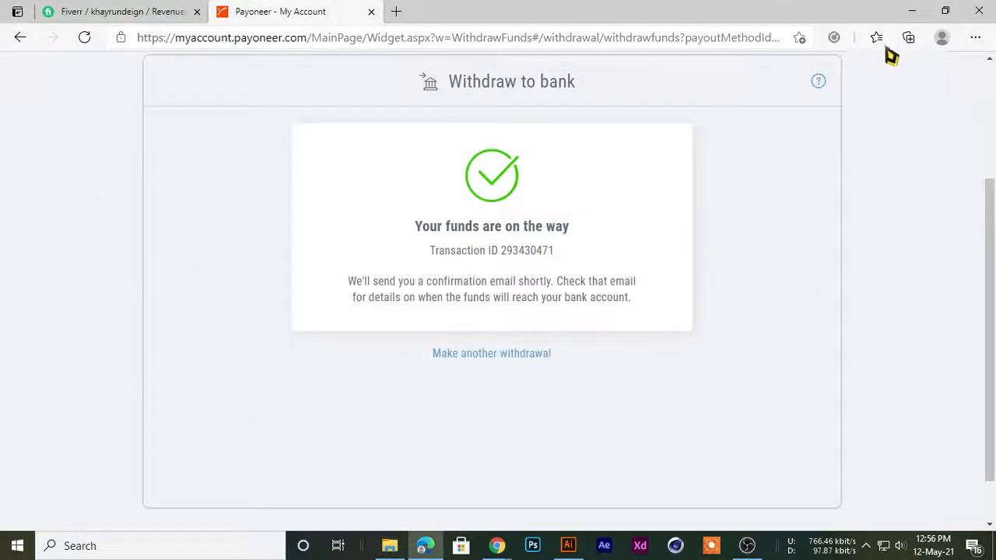
click(911, 11)
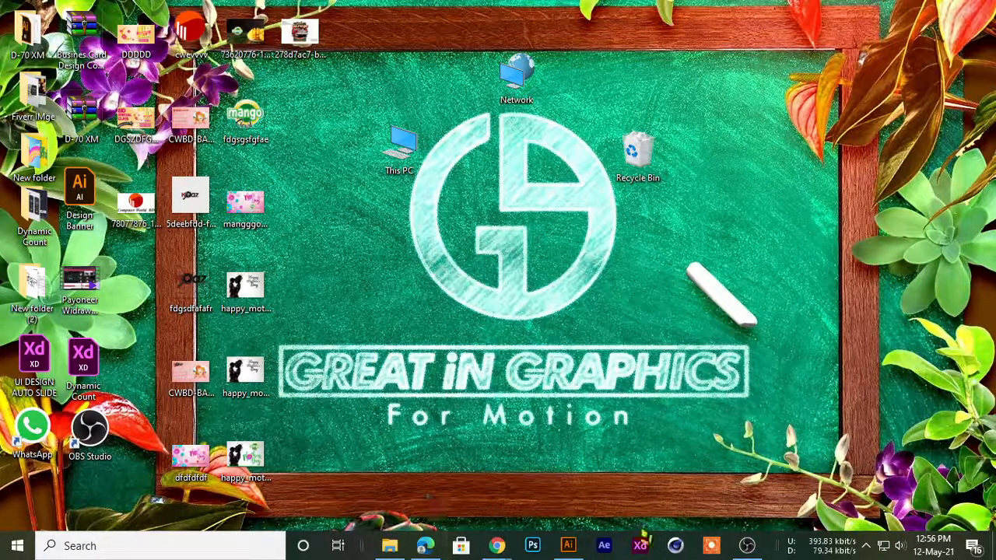
double_click(299, 33)
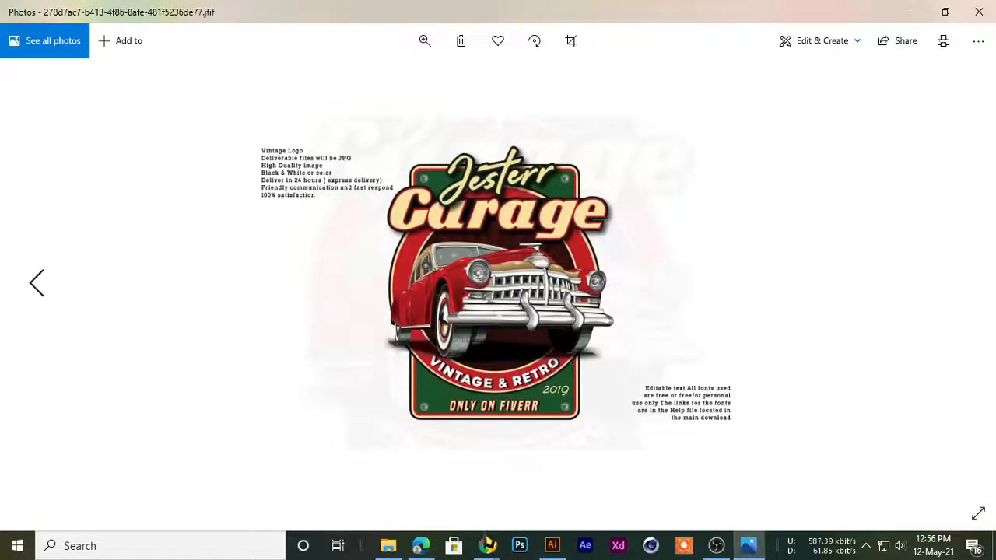
Return to WhatsApp, close the image viewer, and open the Car Repair and Mcr. Chepp image in the GD 53-(6-8) Sat,mon,wed chat
mouse_move(487, 545)
click(391, 487)
click(967, 97)
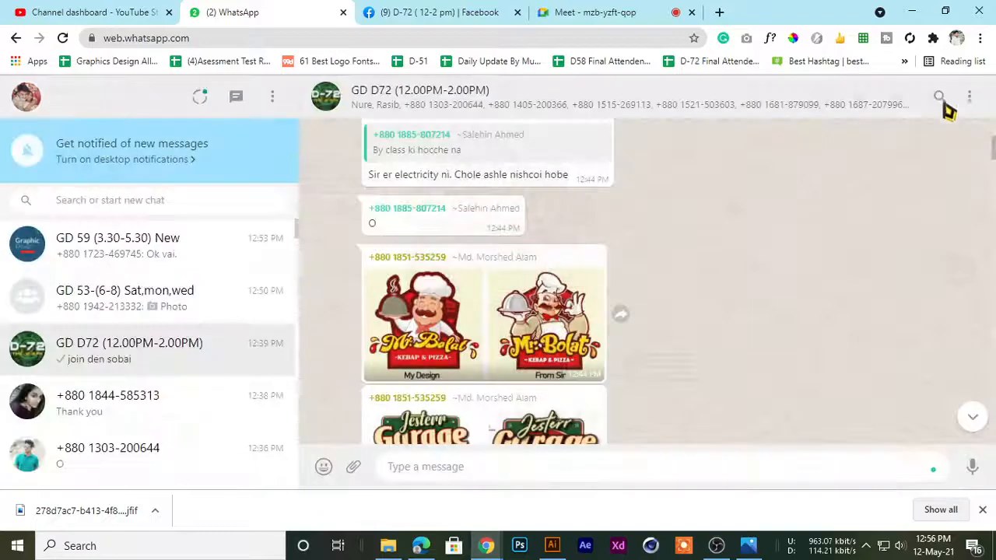
click(133, 297)
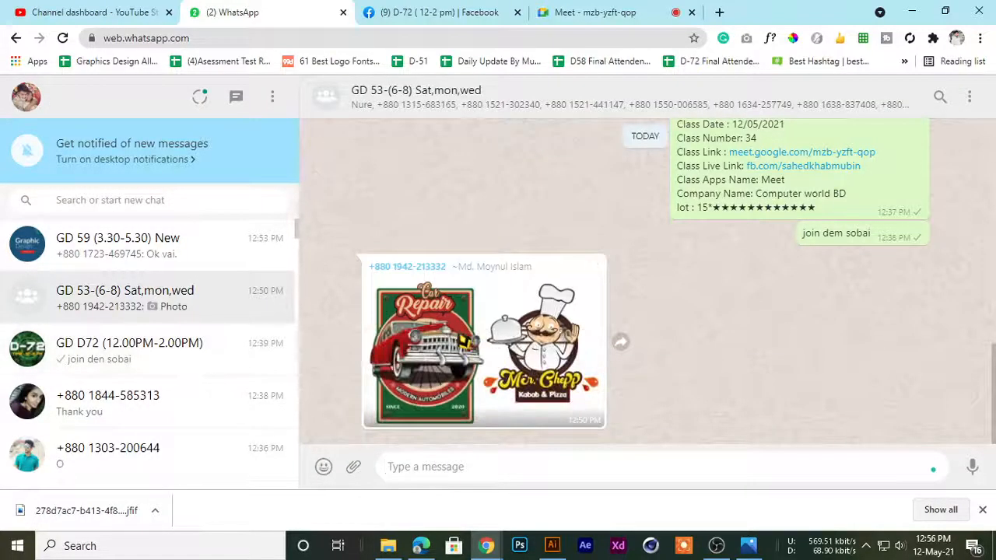
click(475, 343)
Switch to Photos to show the saved Jesterr Garage logo, and return to the Car Repair image in WhatsApp for comparison
click(748, 545)
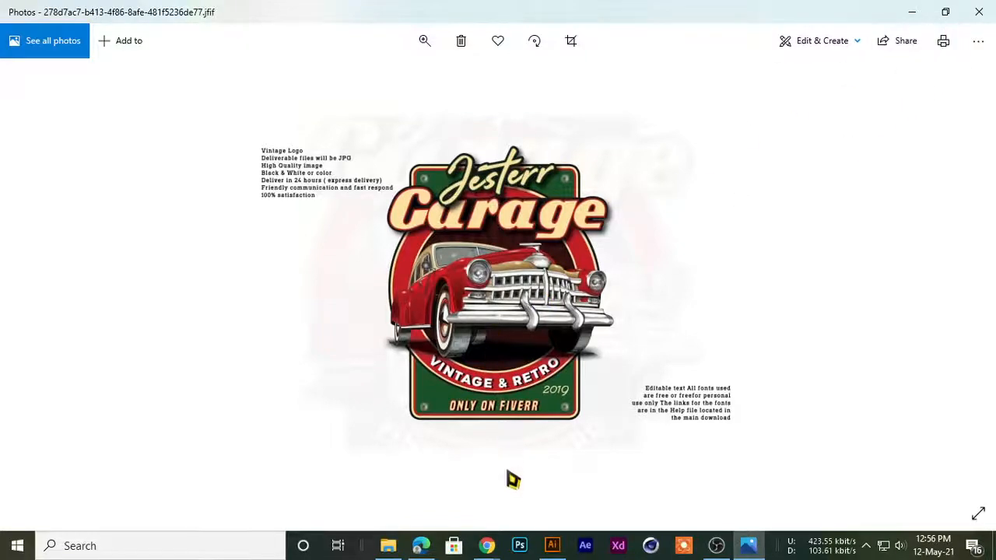
mouse_move(493, 548)
click(407, 507)
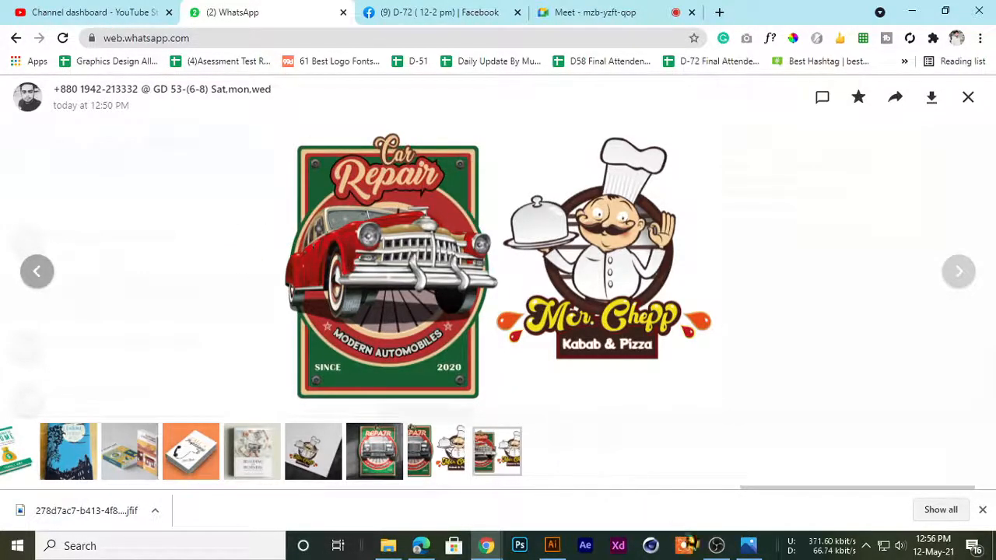
click(716, 545)
click(715, 543)
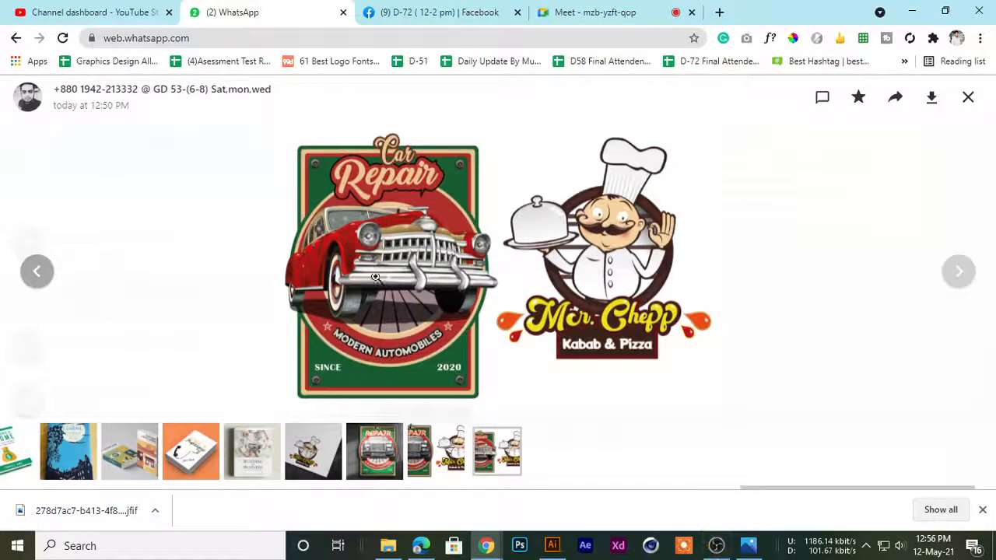
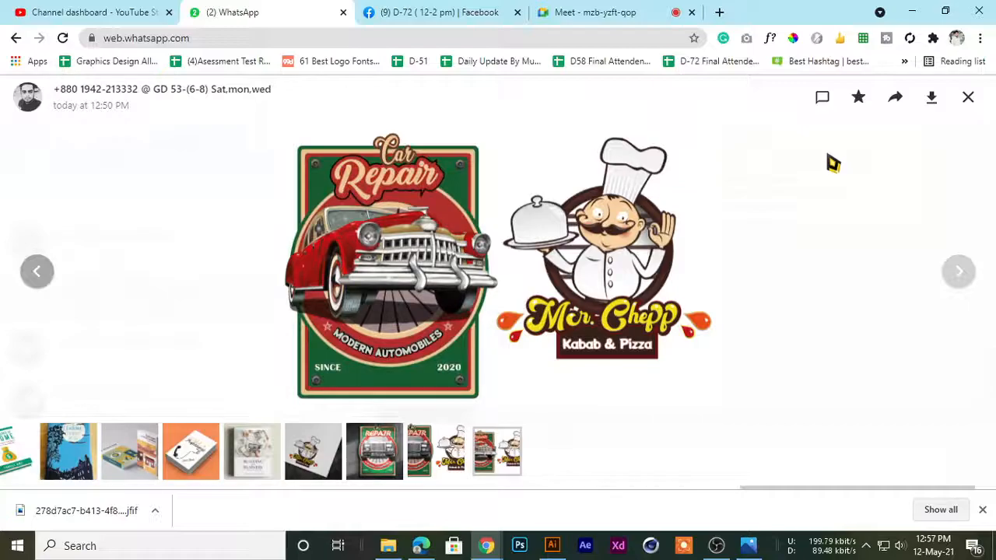
Close the Car Repair and Mcr. Chepp image and look through the recent messages in the GD 53-(6-8) Sat,mon,wed chat
click(969, 98)
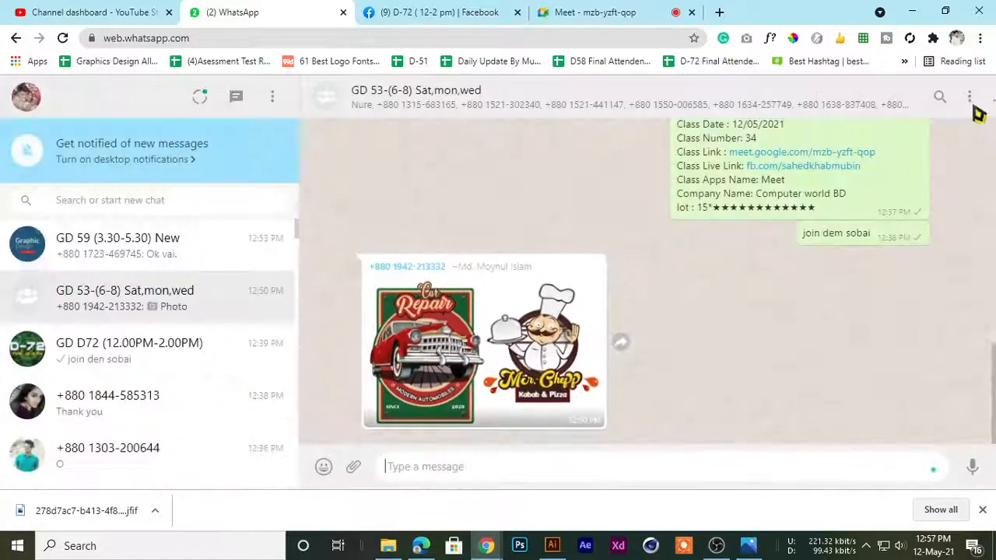
scroll(431, 351, up, 4)
scroll(373, 327, down, 5)
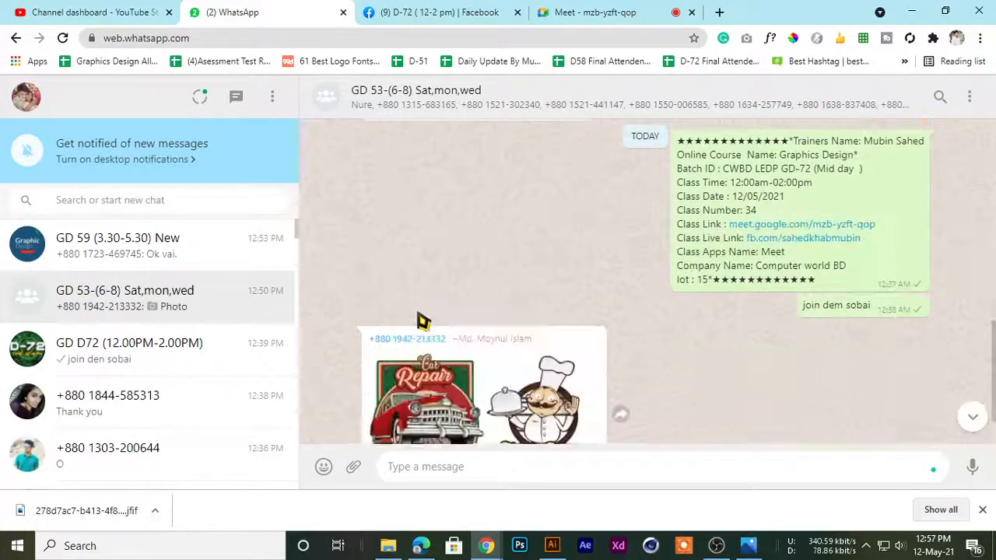
scroll(488, 251, up, 3)
scroll(485, 248, down, 3)
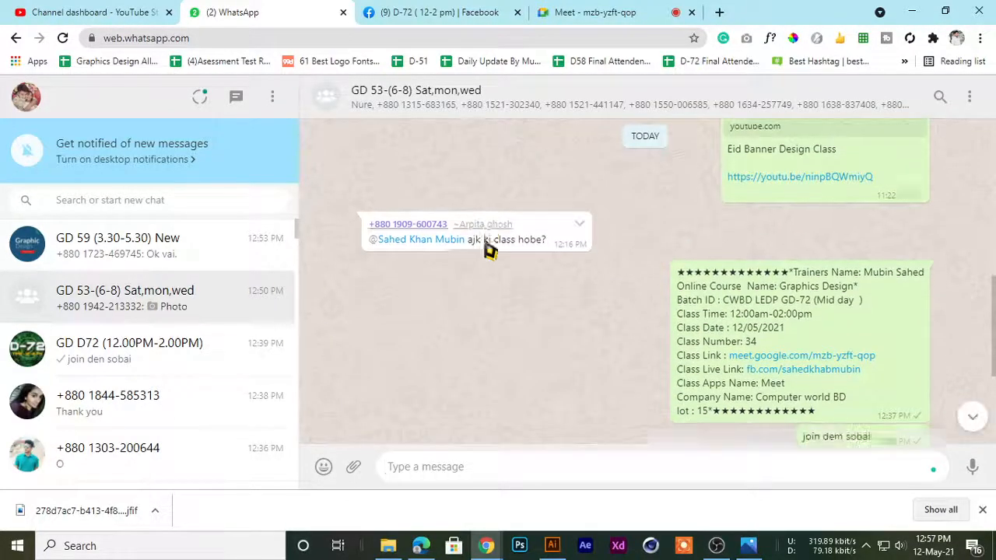
Check the Google Meet call, and browse the Home work posts with garage and chef logos in the D-72 ( 12-2 pm) Facebook group
click(606, 12)
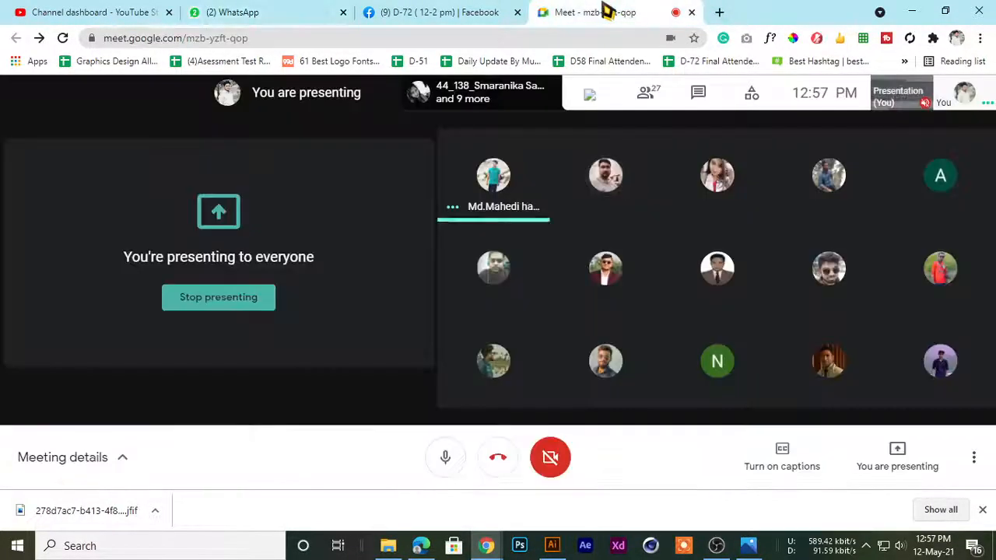
click(444, 12)
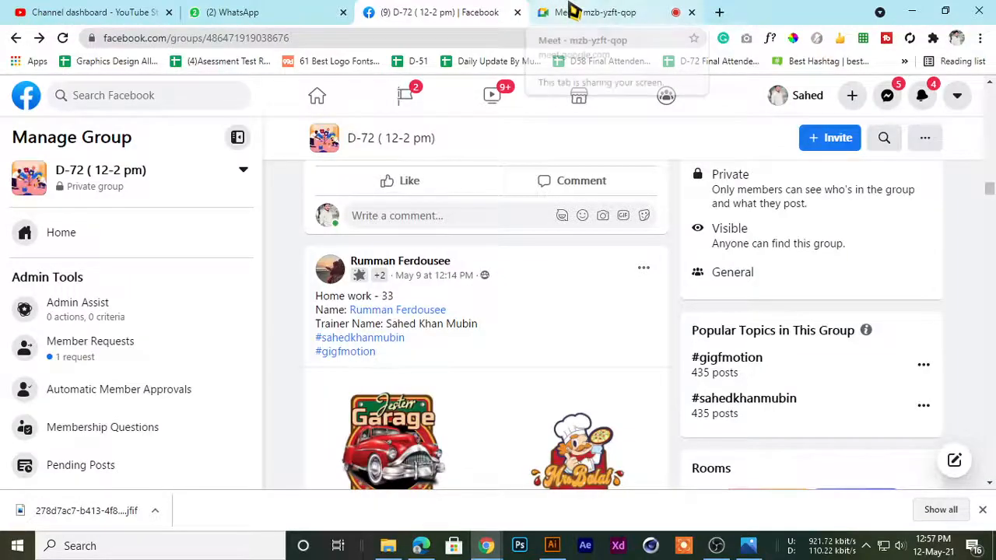
scroll(478, 295, down, 12)
scroll(487, 303, up, 17)
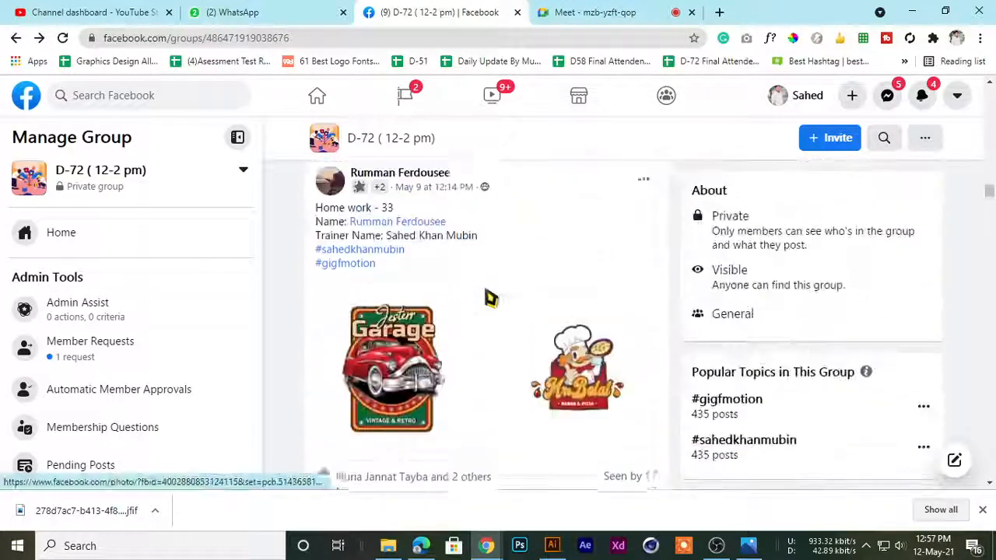
scroll(466, 272, up, 1)
Look back at the WhatsApp chat, and return to the Google Meet call to admit the waiting participant
click(229, 11)
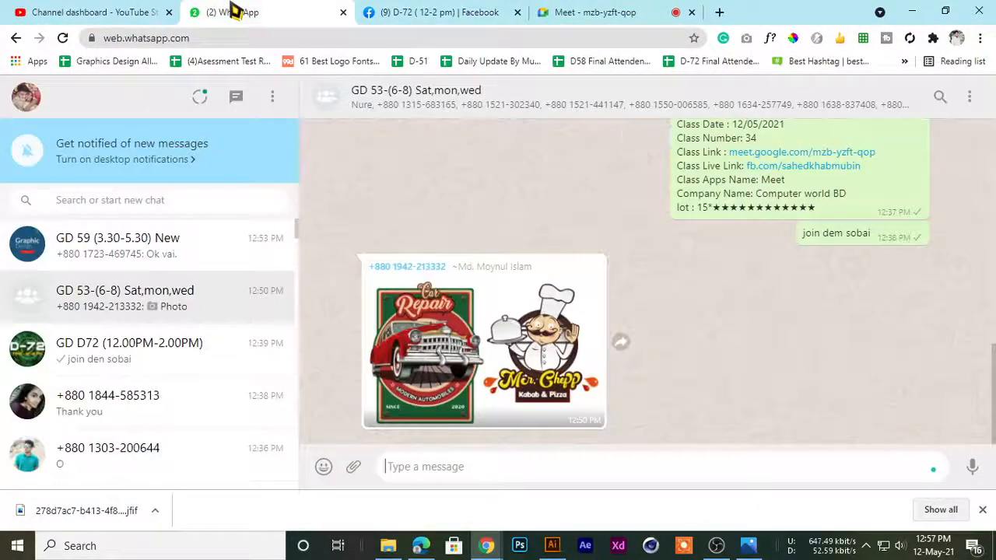
click(407, 11)
click(594, 14)
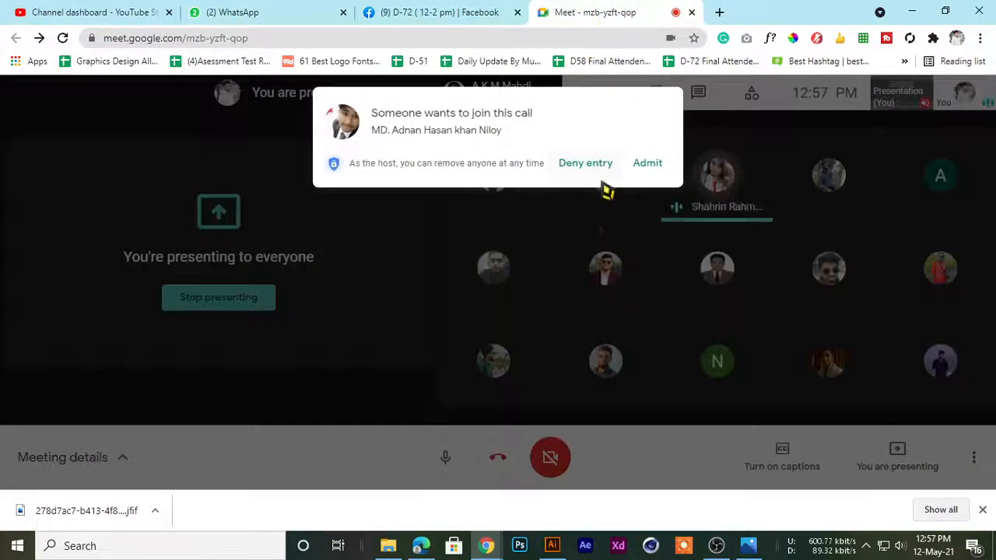
click(648, 164)
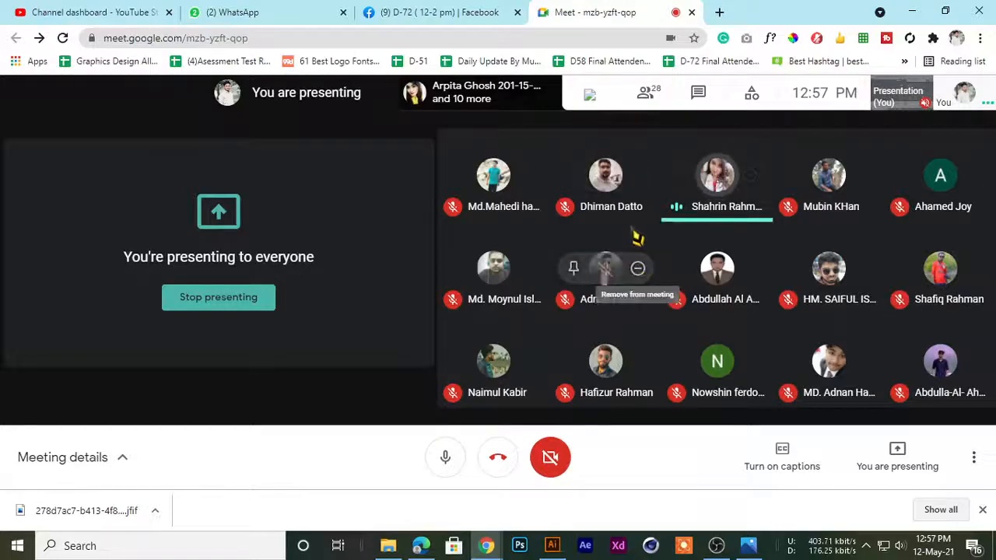
Return to the D-72 Facebook group, and briefly show the saved Jesterr Garage logo in Photos as the reference
click(435, 11)
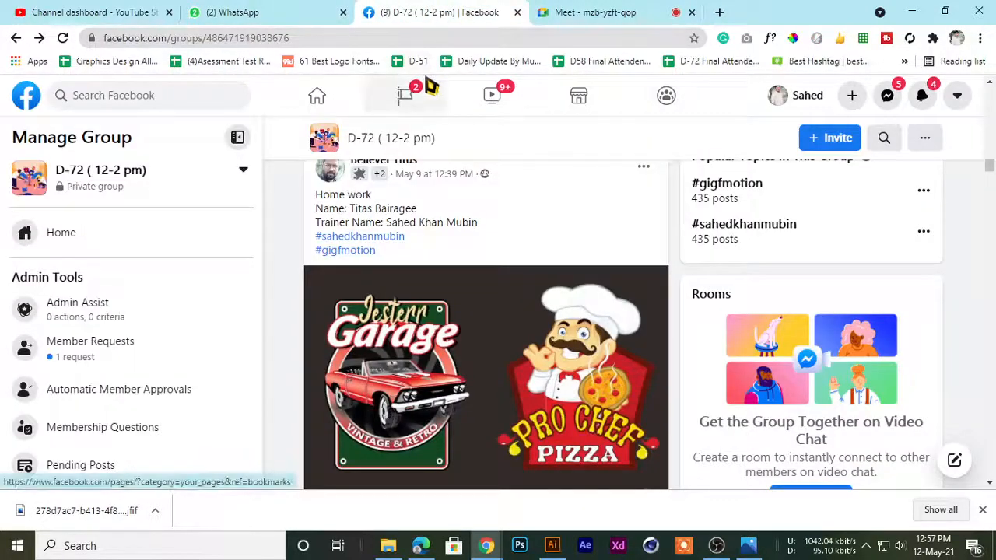
click(283, 7)
click(475, 8)
click(606, 10)
click(455, 7)
click(634, 14)
click(507, 12)
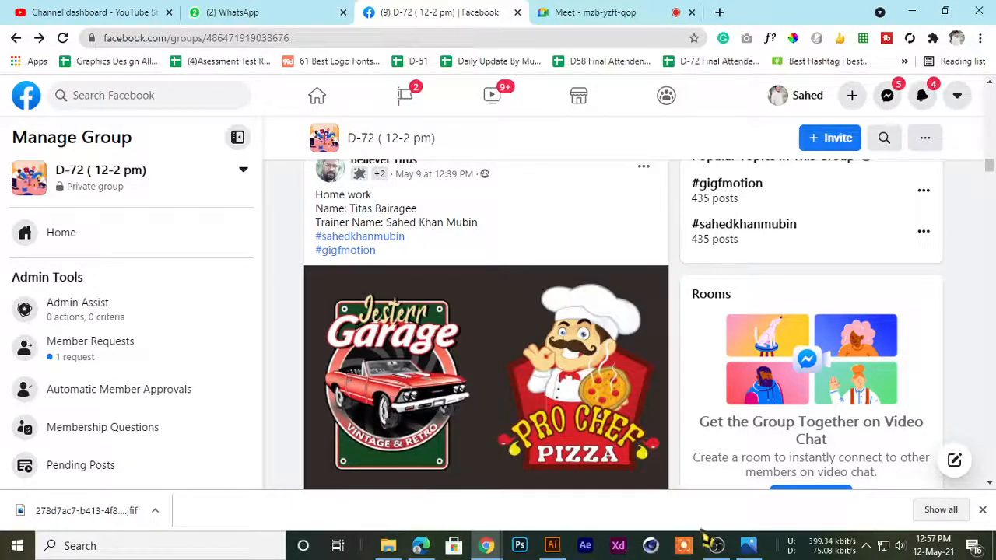
click(748, 545)
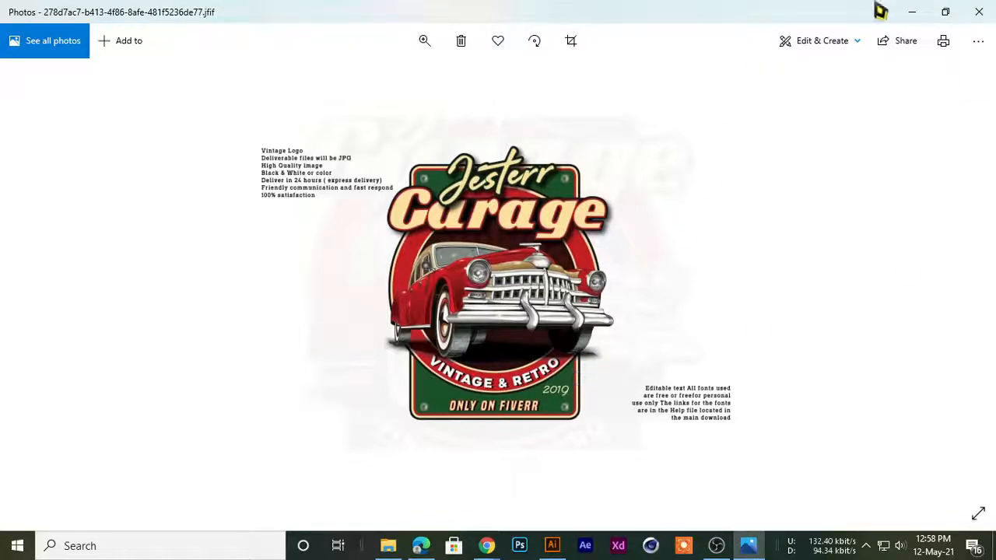
click(912, 11)
Browse the students' Jesterr Garage homework posts in the Facebook group and compare them with the saved reference logo in Photos
scroll(464, 347, down, 8)
scroll(460, 350, up, 10)
scroll(459, 352, down, 2)
scroll(459, 350, down, 12)
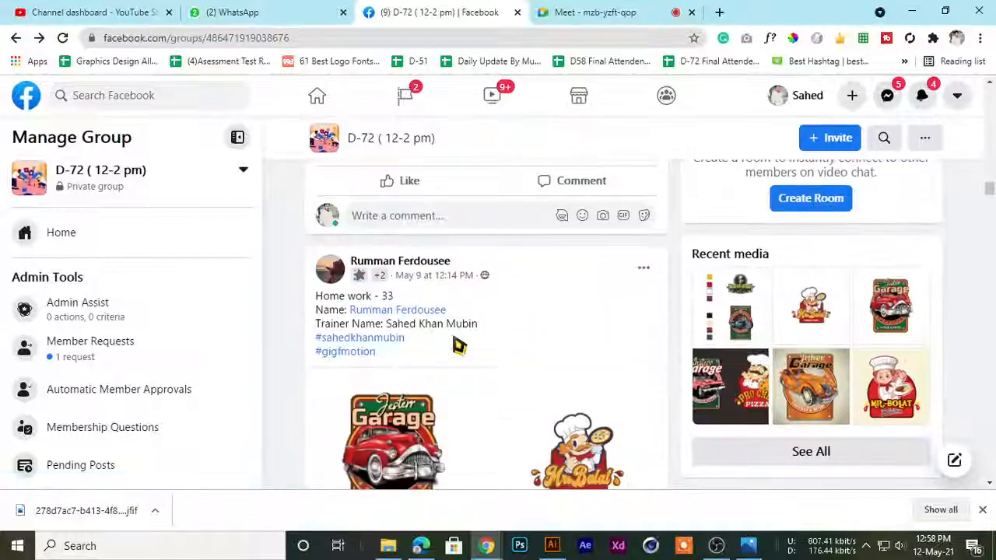
scroll(458, 347, up, 5)
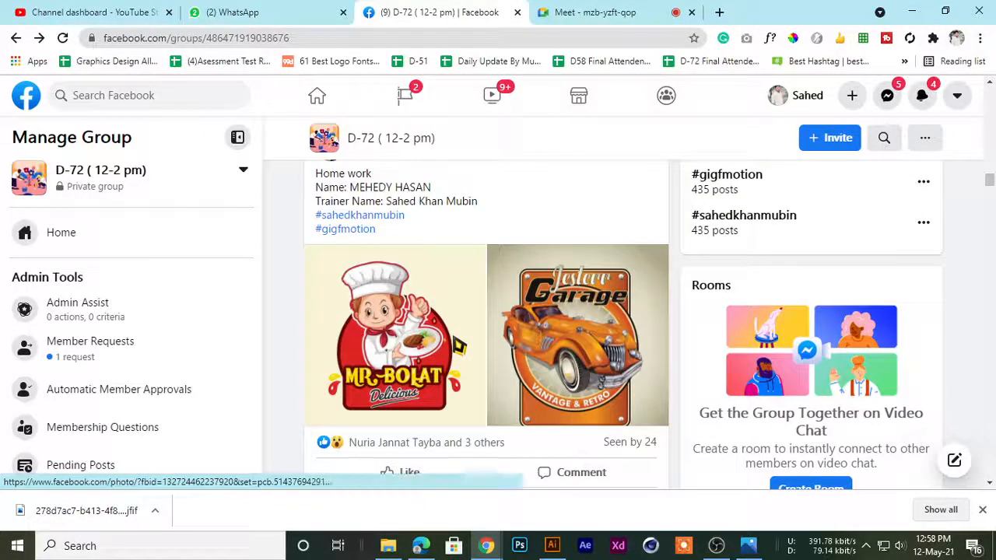
scroll(457, 342, up, 4)
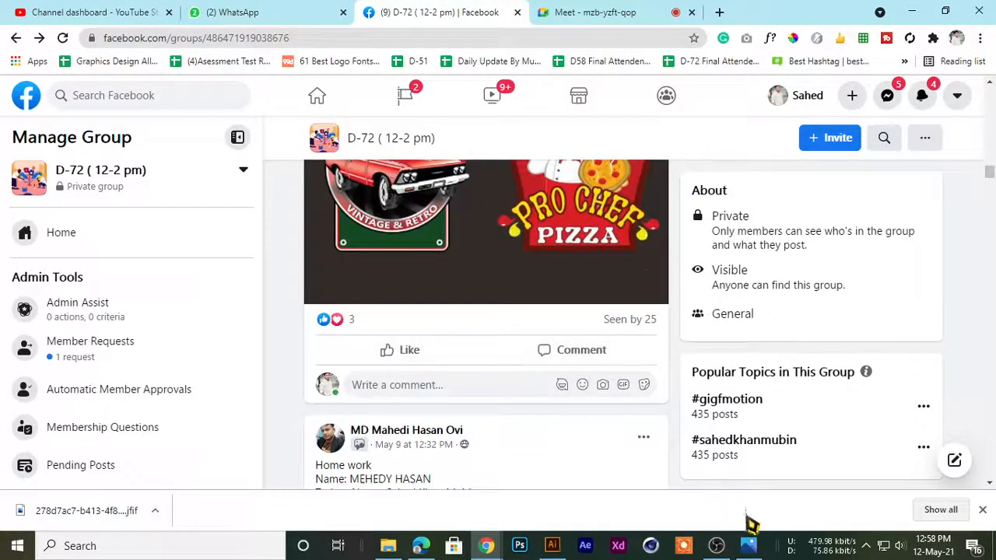
click(749, 546)
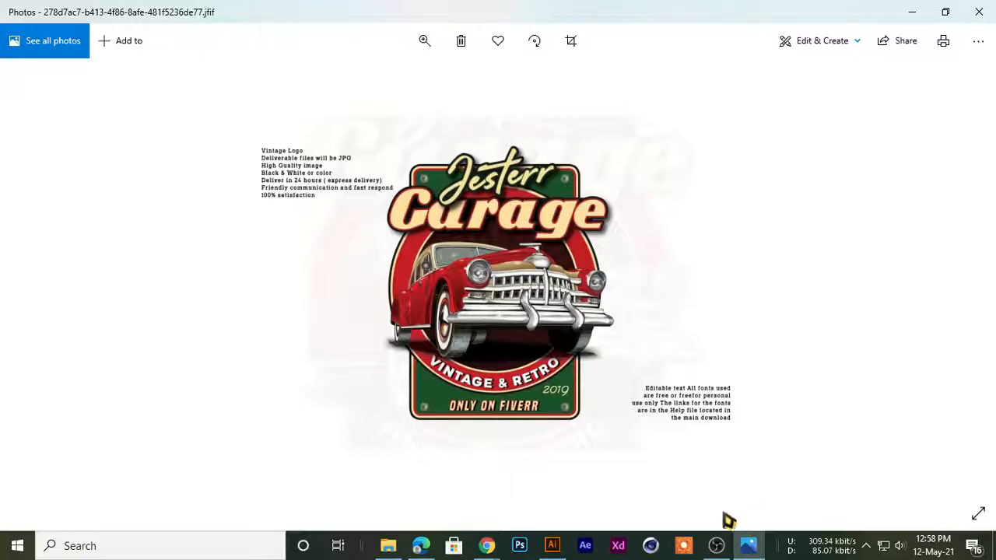
mouse_move(476, 540)
click(417, 472)
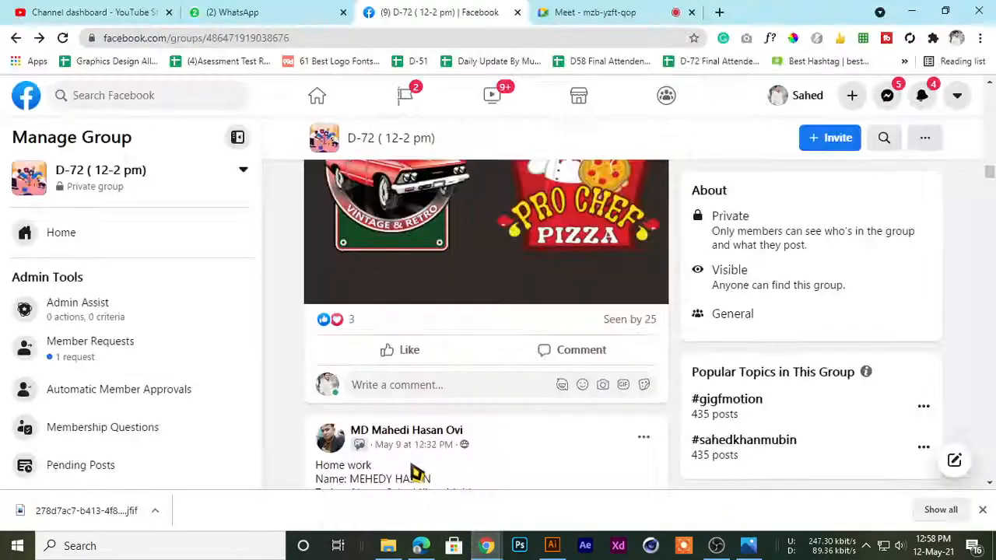
Switch to WhatsApp, view the Car Repair and Mcr. Chepp image at full size, and close it
click(223, 11)
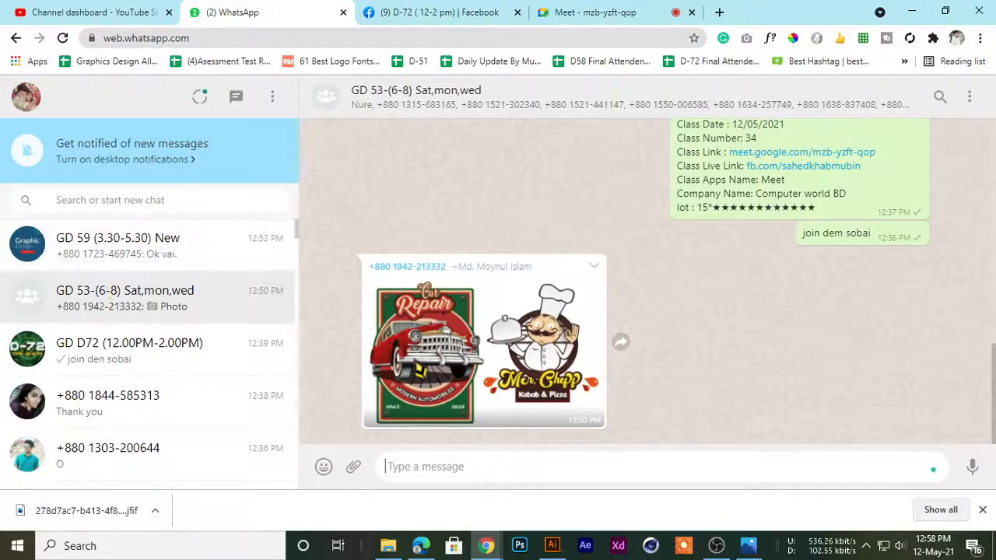
click(424, 385)
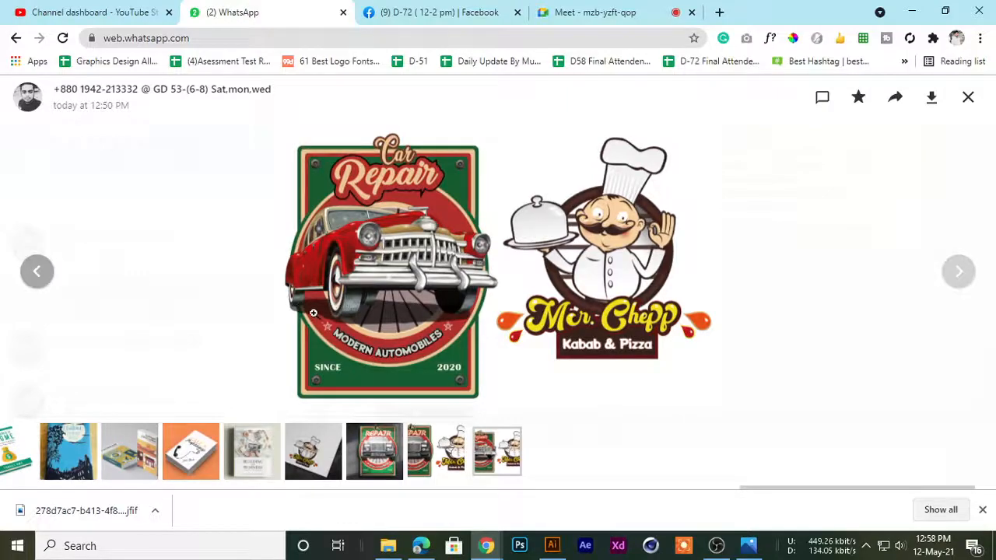
click(969, 104)
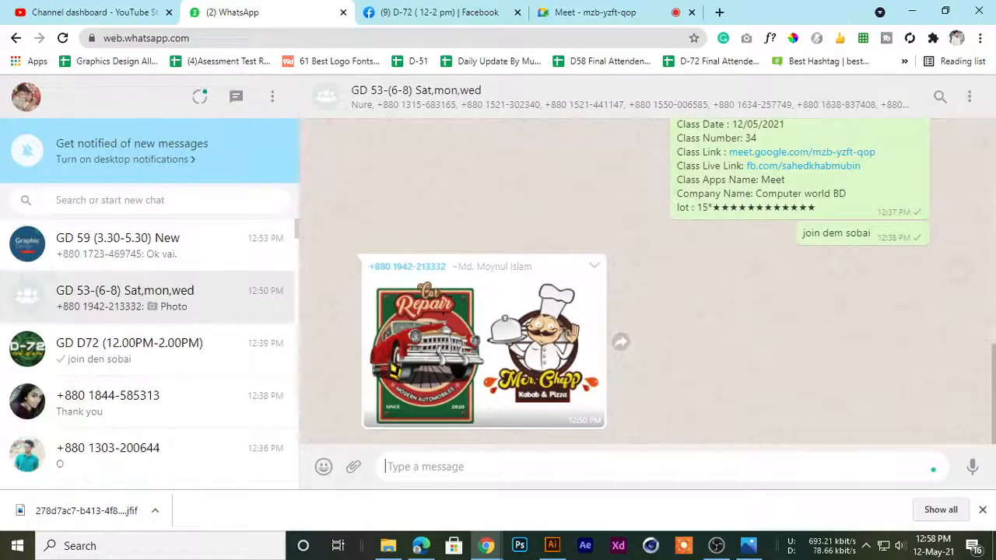
Open the GD D72 (12.00PM-2.00PM) chat and look through its earlier messages
scroll(502, 380, up, 2)
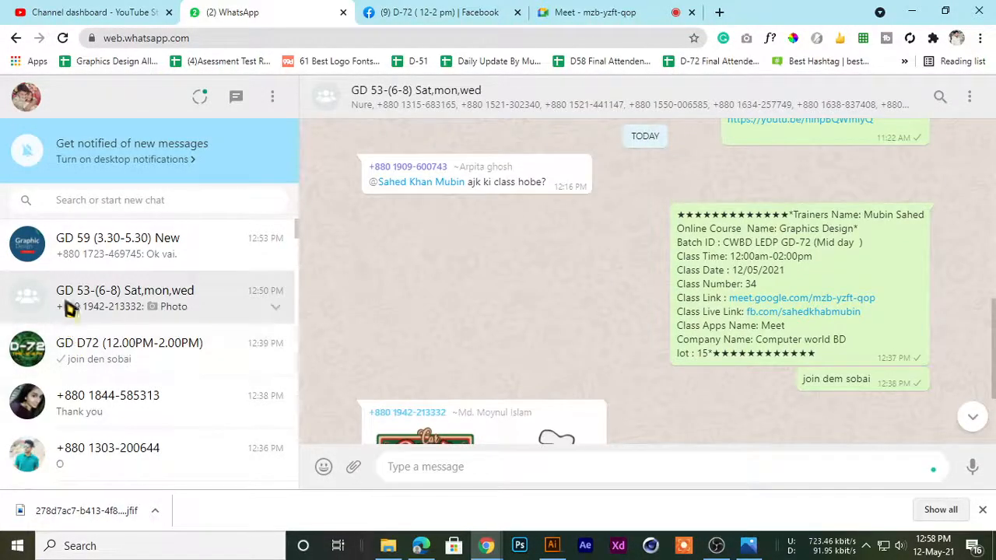
click(122, 358)
scroll(640, 378, up, 6)
scroll(640, 378, up, 10)
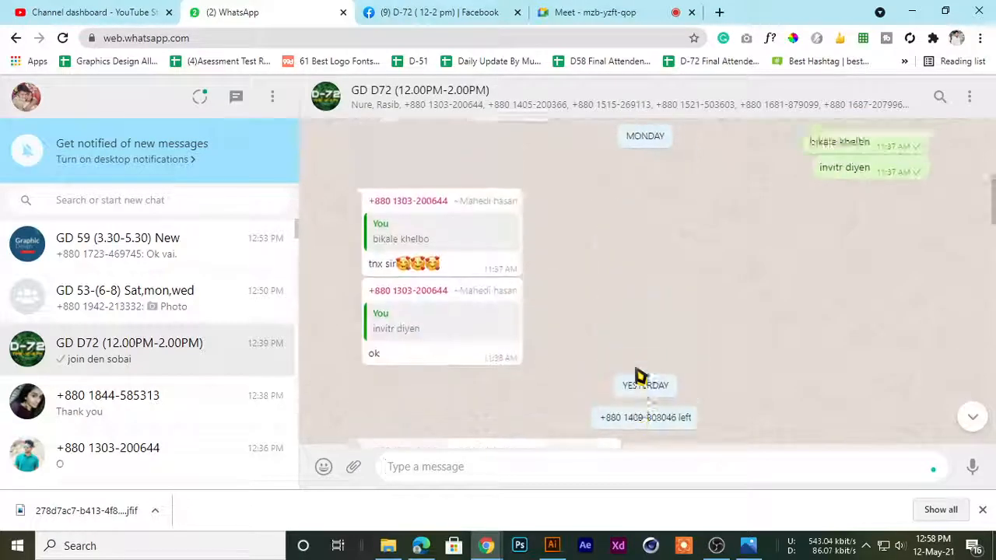
Enlarge the Jesterr Garage and Pro Chef Pizza homework image on Facebook, and compare it with the saved logo in Photos
click(428, 13)
scroll(501, 342, up, 5)
scroll(501, 344, down, 4)
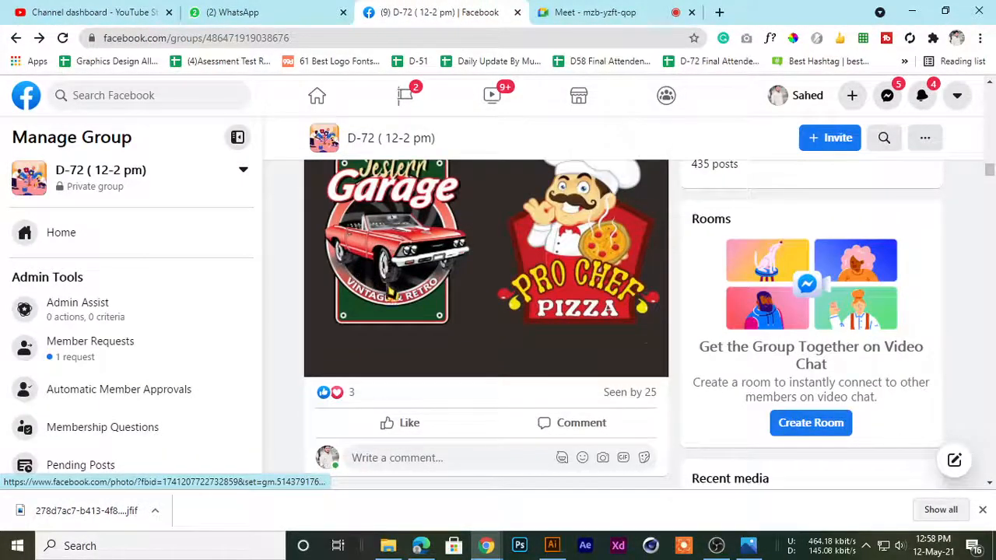
scroll(393, 294, up, 2)
scroll(396, 300, down, 1)
scroll(400, 303, up, 2)
scroll(400, 304, down, 2)
click(392, 374)
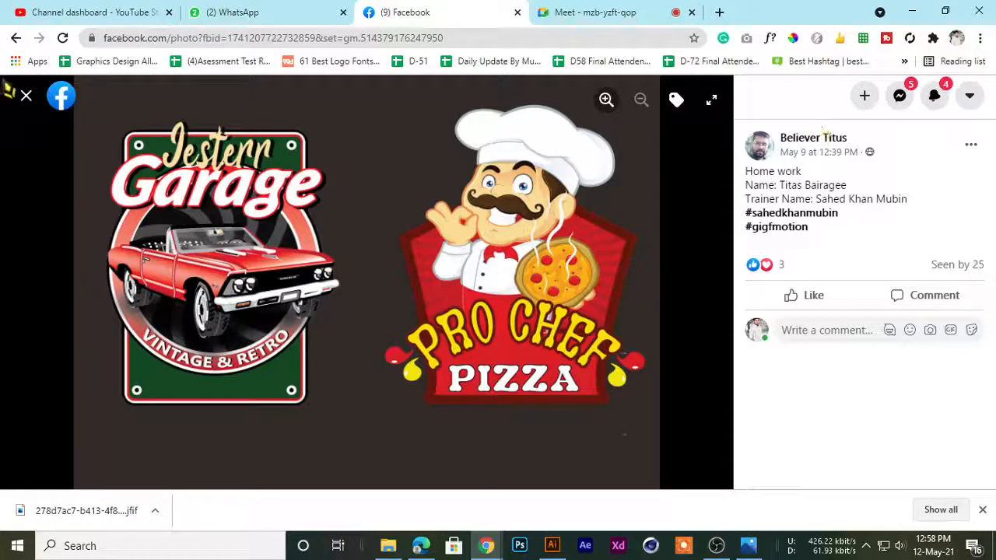
click(25, 95)
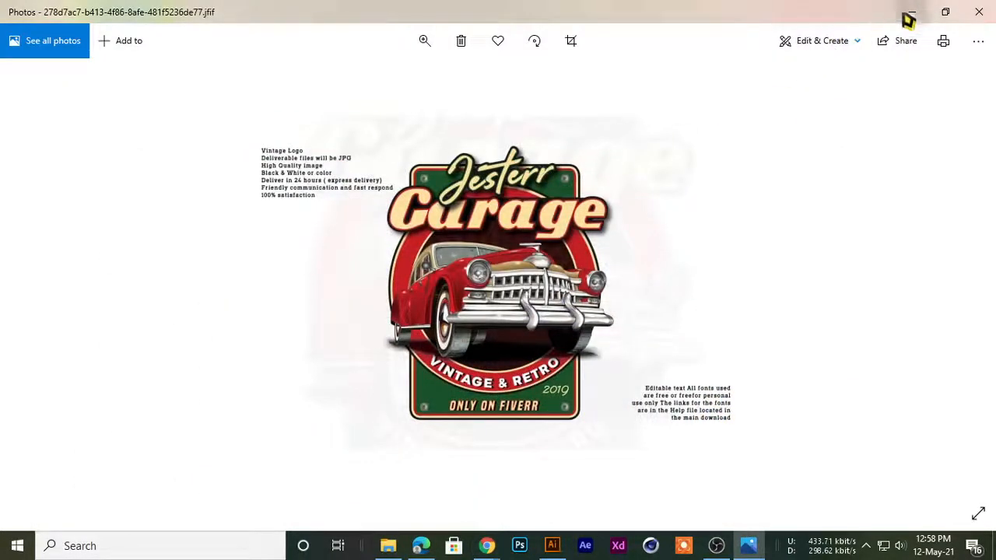
click(909, 13)
Switch to Illustrator and draw a gradient-filled rectangle about 633 by 282 px on the empty canvas beside the artboard
click(552, 545)
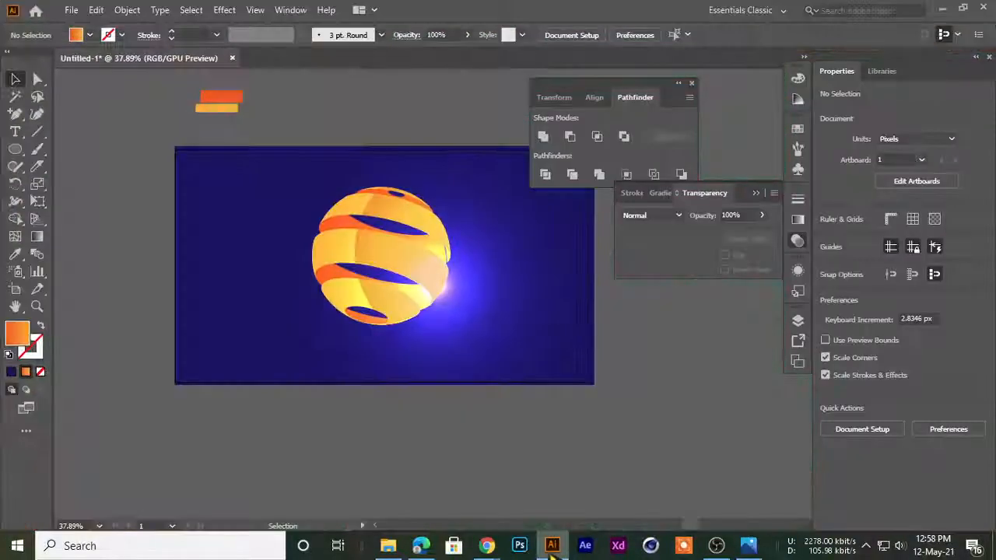
drag(520, 218, 346, 261)
scroll(341, 277, down, 5)
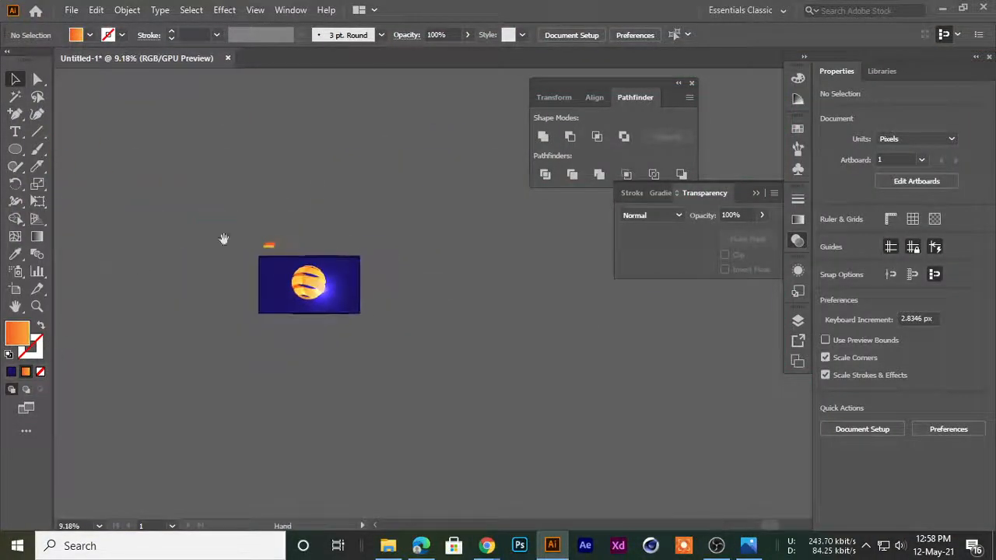
drag(537, 295, 238, 322)
scroll(238, 322, up, 3)
scroll(289, 284, up, 2)
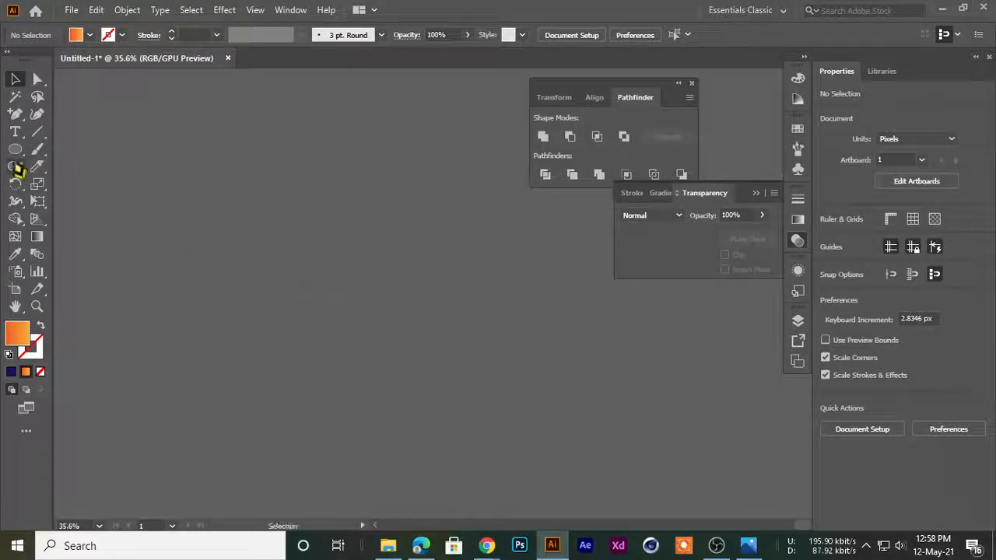
click(15, 149)
click(76, 150)
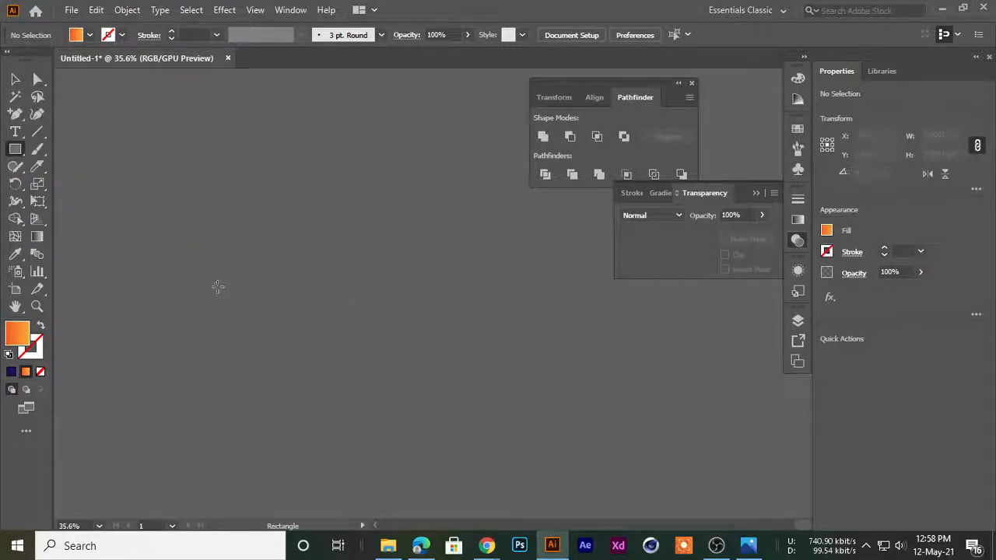
drag(163, 278, 355, 363)
Reshape the orange gradient rectangle into a wide slanted parallelogram by moving its anchor points with Direct Selection
click(14, 81)
click(136, 214)
click(268, 342)
click(109, 242)
click(226, 322)
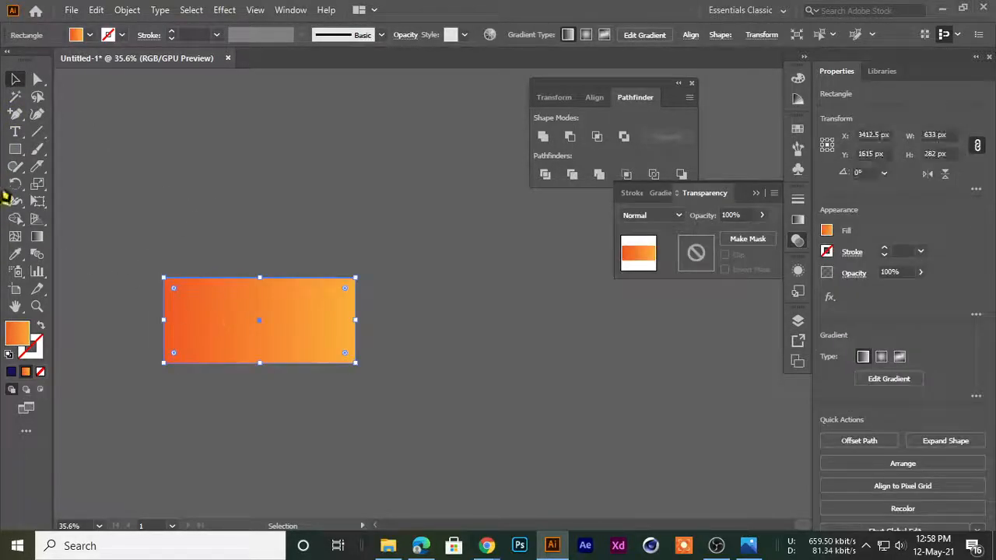
click(37, 79)
drag(166, 280, 66, 336)
click(16, 81)
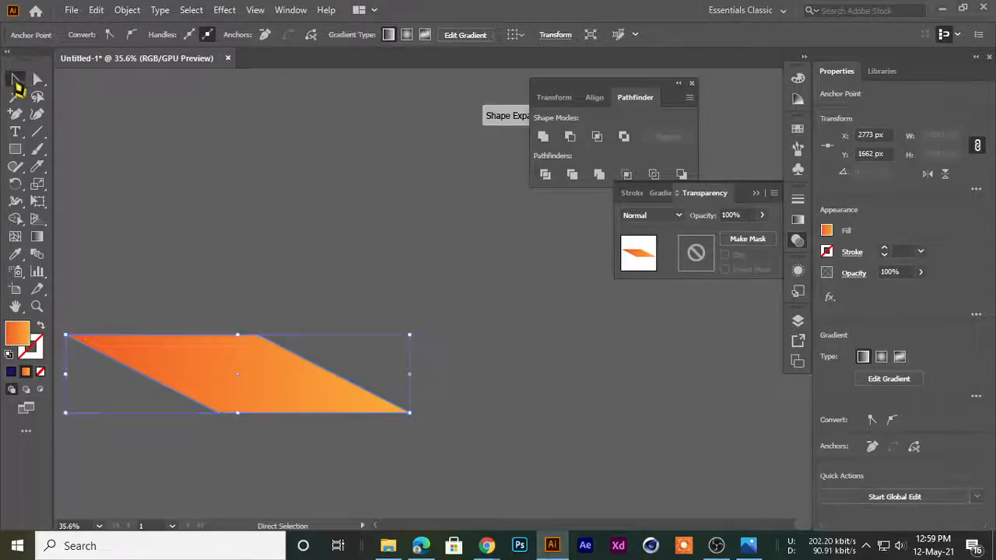
Move the parallelogram up on the canvas and fill it with solid black (000000)
click(234, 265)
drag(303, 380, 349, 292)
click(334, 410)
click(231, 283)
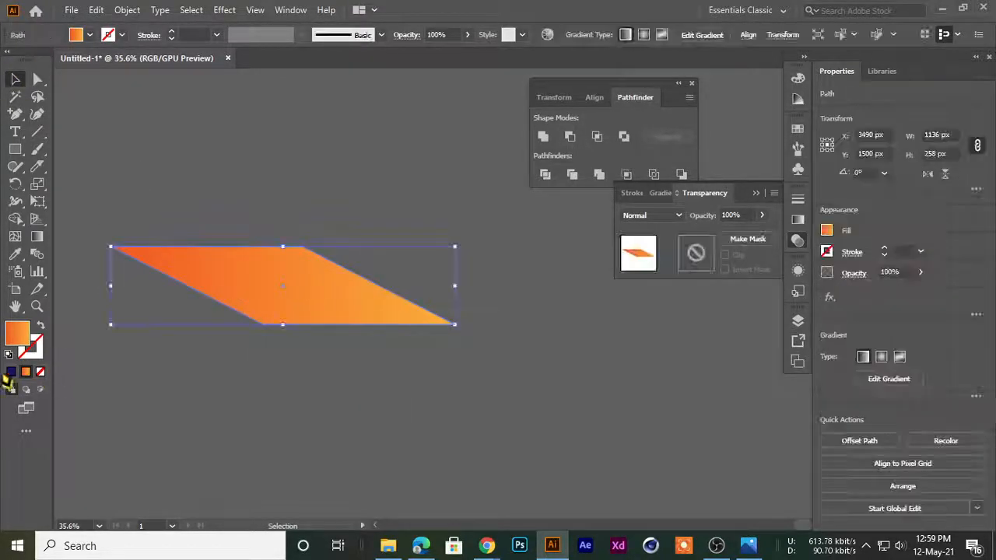
click(10, 371)
click(161, 355)
drag(265, 296, 278, 255)
click(619, 93)
click(289, 319)
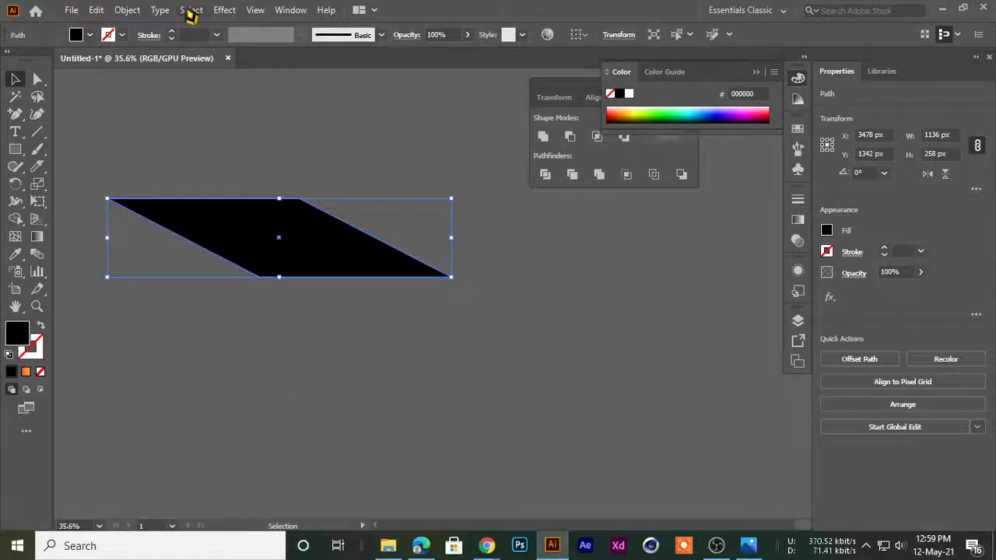
Apply a Gaussian Blur with a radius of about 17.34 pixels to the black parallelogram and shift it slightly across the canvas
click(224, 10)
mouse_move(284, 255)
click(402, 258)
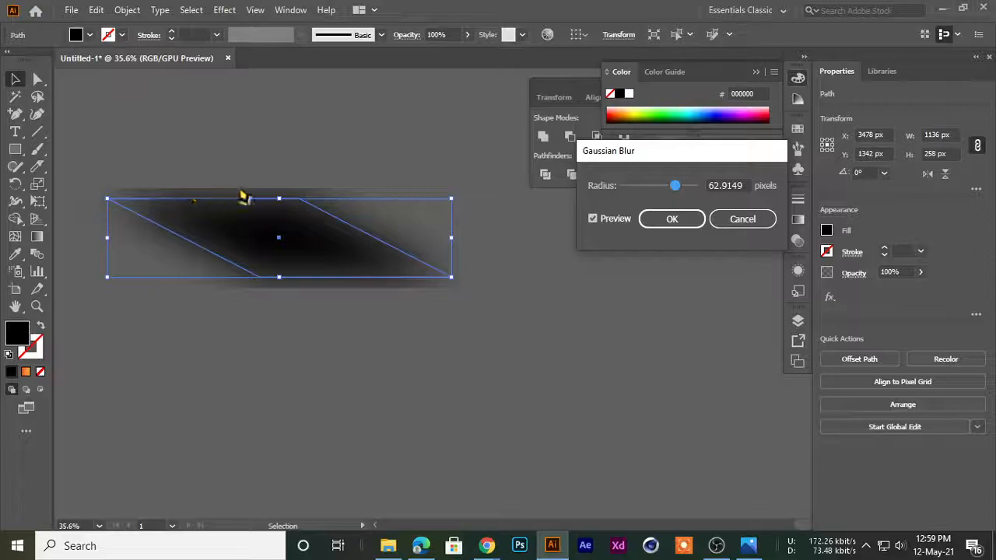
mouse_move(674, 186)
mouse_down()
mouse_move(630, 187)
mouse_move(668, 197)
mouse_up()
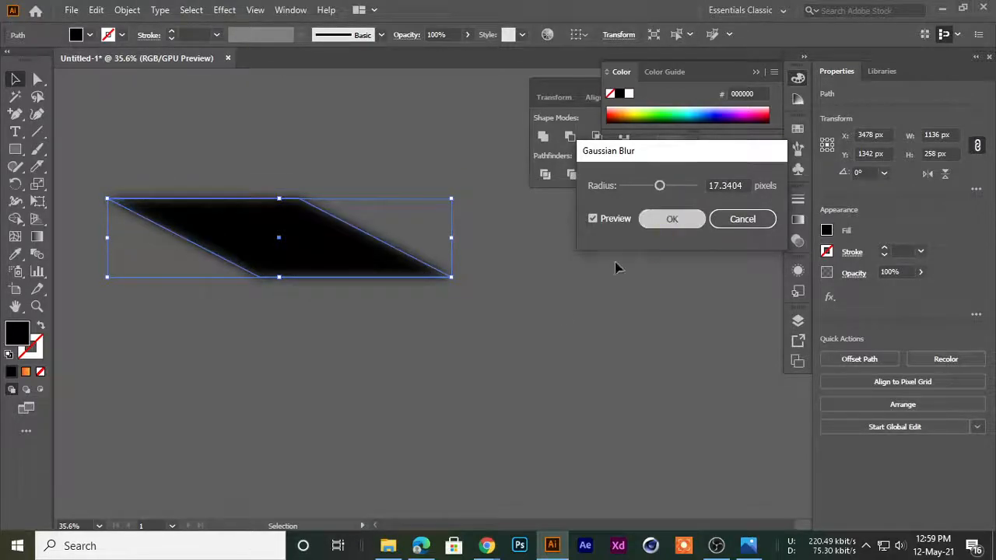
click(669, 221)
click(494, 413)
click(330, 274)
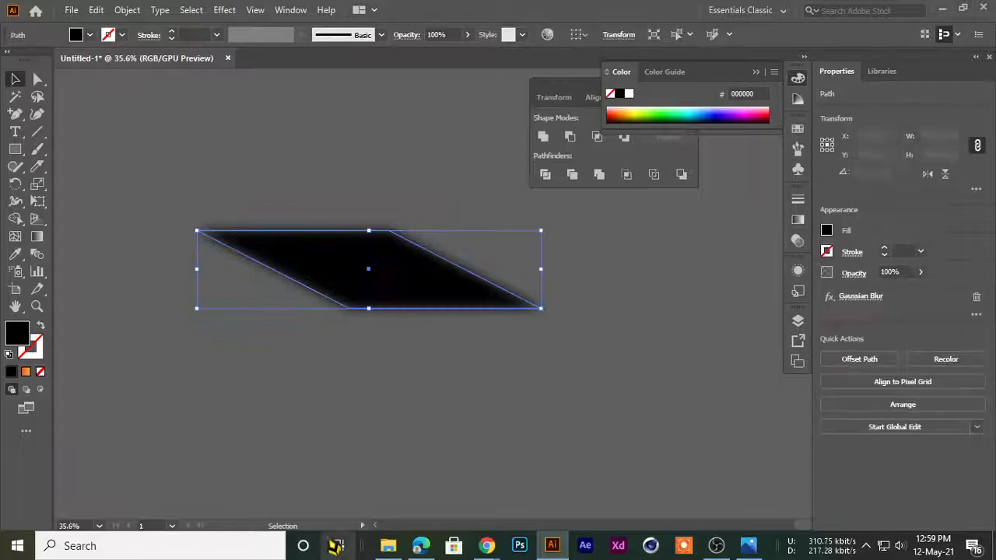
Reduce the blurred parallelogram's opacity to 27%
key(super+Tab)
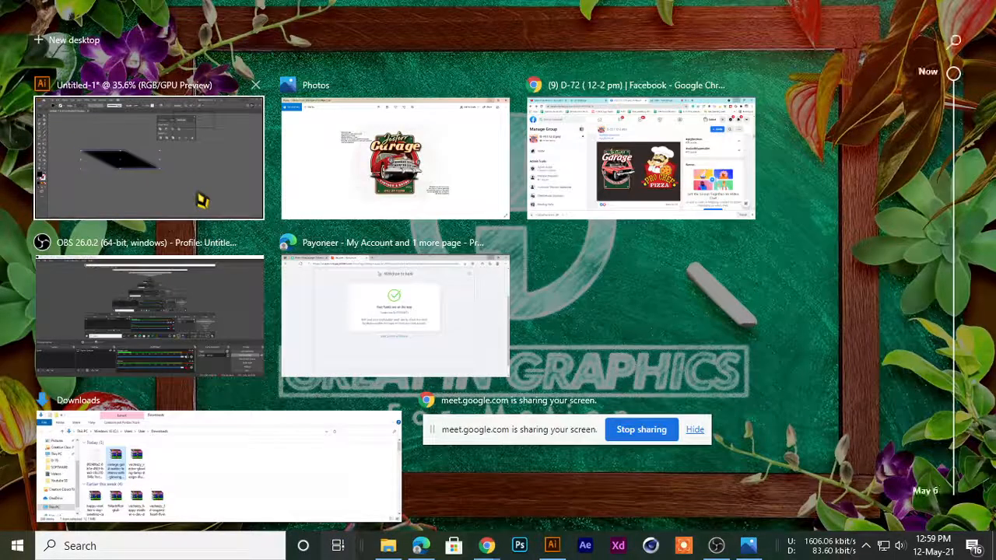
click(202, 201)
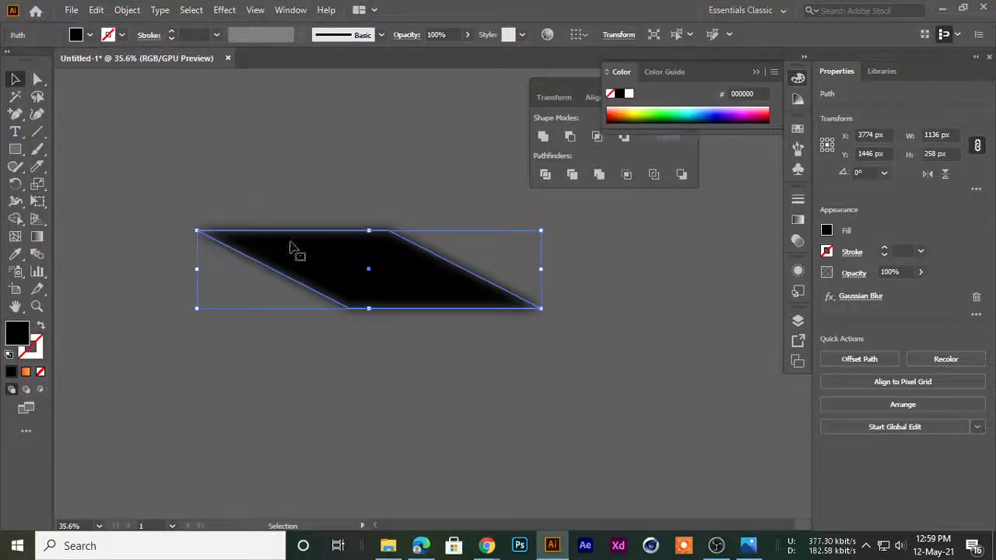
drag(203, 193, 343, 299)
drag(417, 363, 322, 322)
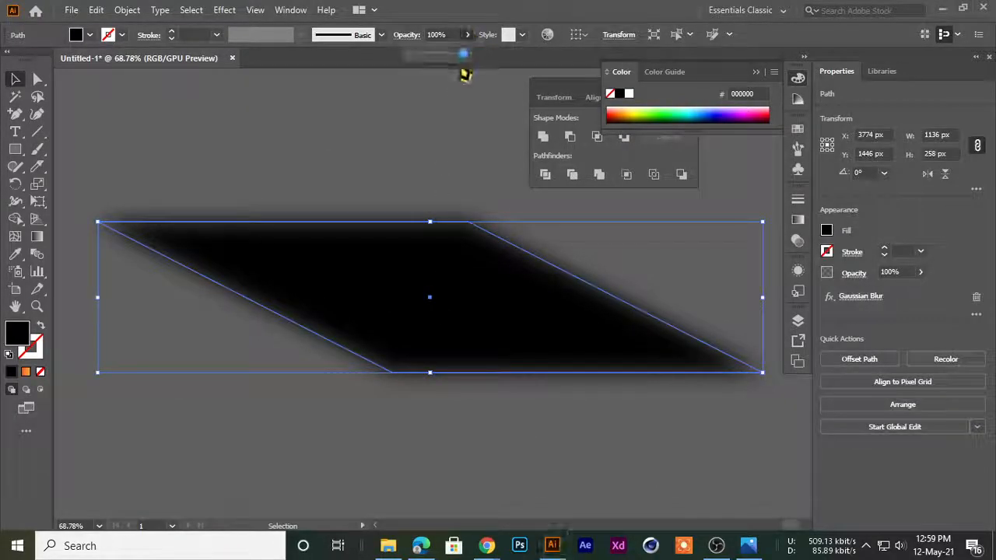
drag(465, 67, 424, 55)
click(468, 37)
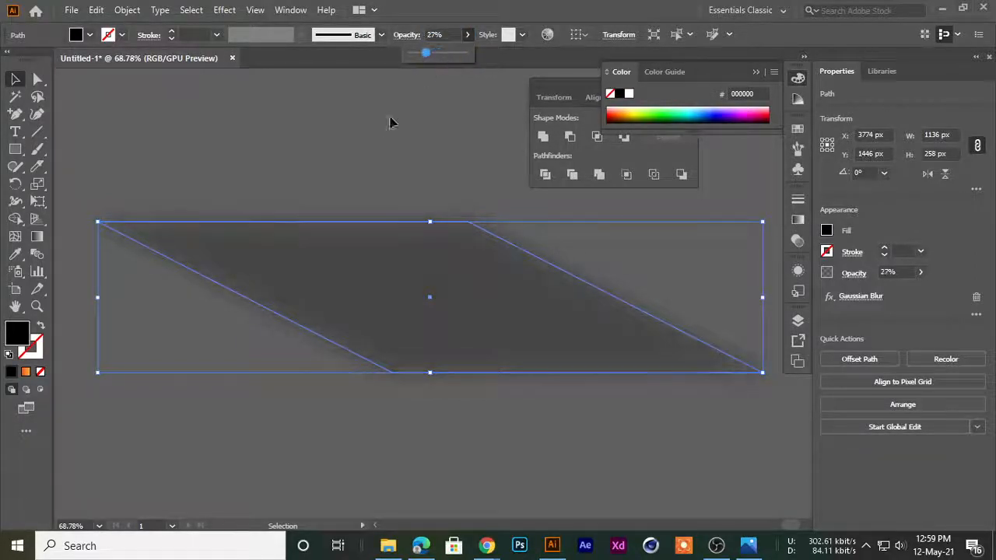
click(407, 91)
Move the faded parallelogram across the empty canvas to about X 2918, Y 1285 px
scroll(554, 305, down, 3)
drag(478, 327, 227, 289)
click(300, 407)
drag(224, 207, 600, 303)
drag(557, 342, 454, 387)
drag(453, 389, 456, 378)
click(456, 378)
click(319, 358)
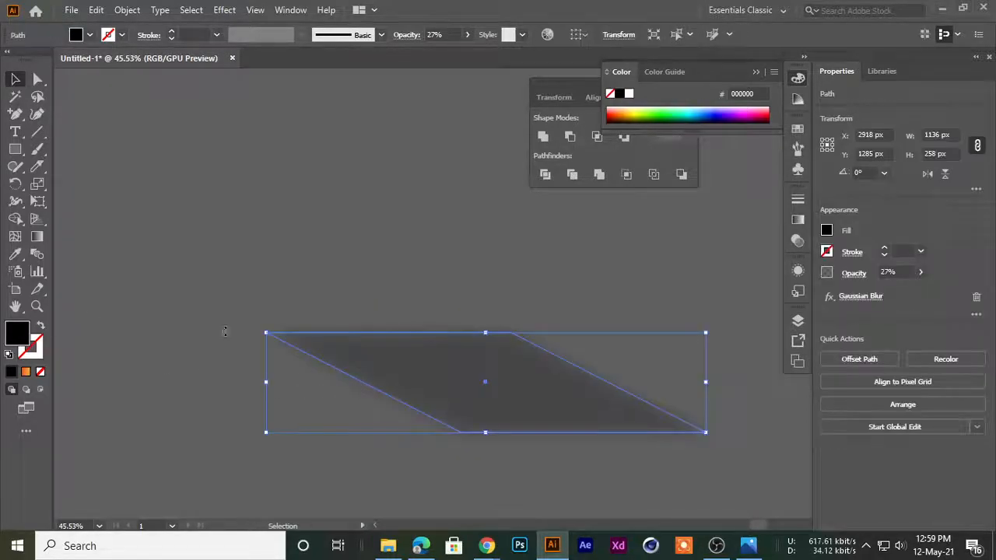
Delete the blurred parallelogram from the canvas
mouse_move(640, 114)
mouse_down()
mouse_move(752, 108)
mouse_move(631, 109)
mouse_up()
click(388, 147)
click(416, 396)
key(Delete)
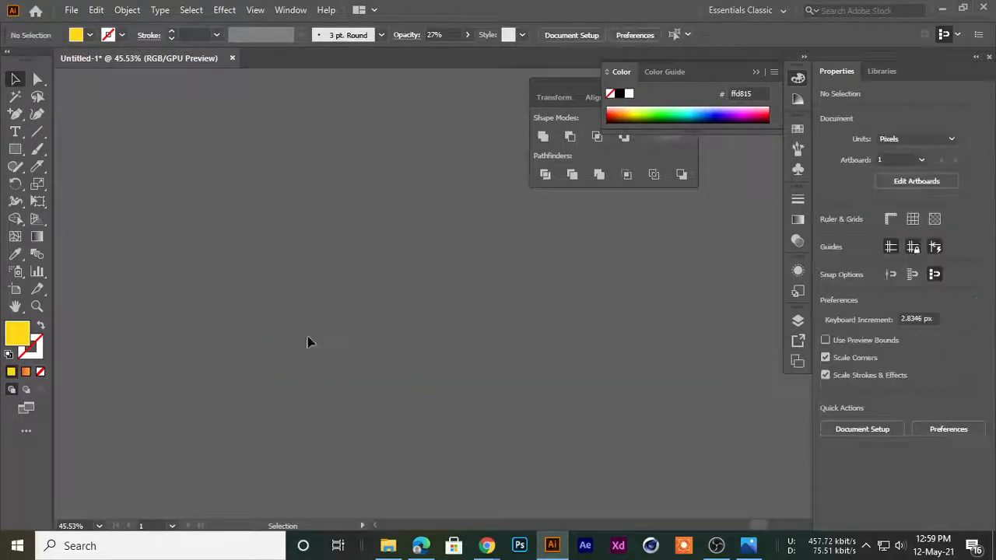
Draw a yellow hexagon about 909 by 787 px with the Polygon tool on the empty canvas beside the artboard
scroll(311, 374, down, 5)
drag(152, 265, 255, 298)
drag(210, 231, 423, 350)
drag(424, 354, 447, 259)
scroll(290, 352, down, 3)
drag(243, 242, 349, 156)
drag(115, 160, 183, 183)
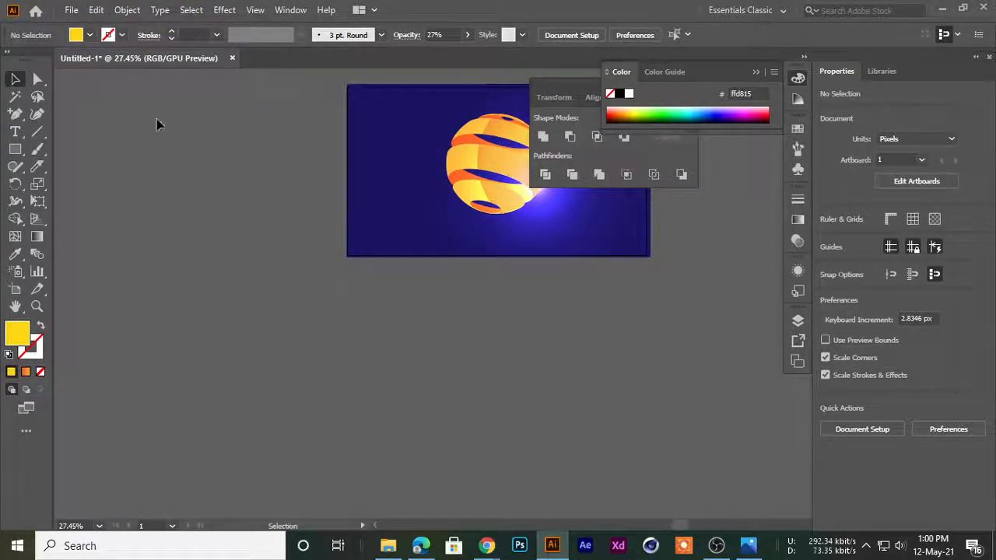
click(14, 148)
click(80, 201)
drag(153, 125, 184, 294)
click(19, 79)
Move the yellow hexagon farther away from the artboard, to about X -1151.5, Y 19.5 px
scroll(98, 209, down, 3)
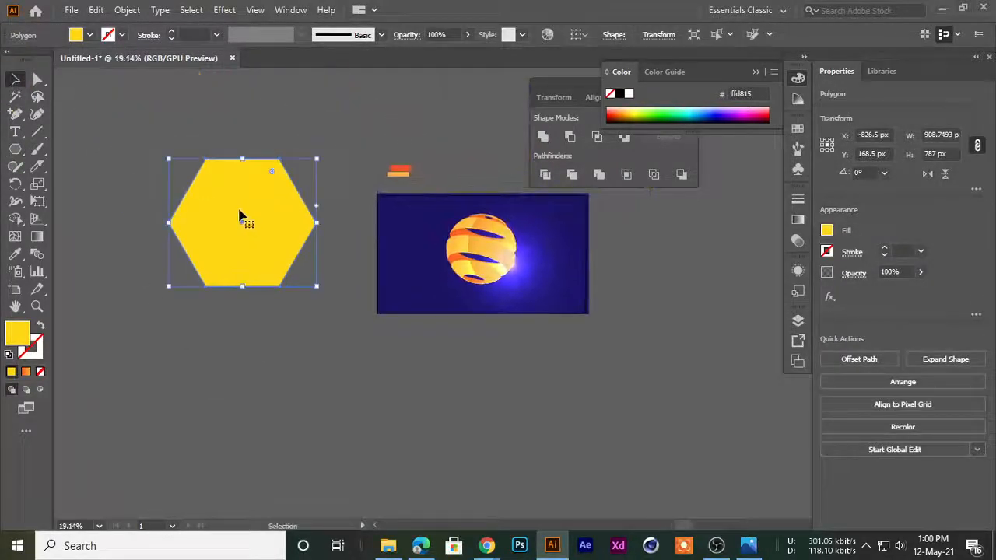
drag(242, 218, 156, 209)
scroll(222, 238, up, 3)
drag(222, 238, 265, 231)
click(167, 127)
scroll(155, 205, up, 1)
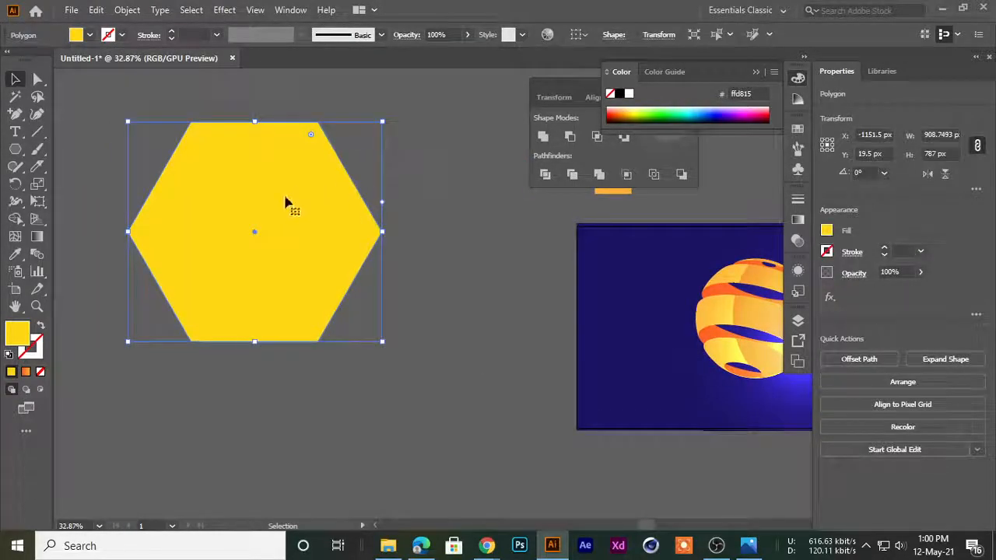
Give the hexagon a black Multiply Drop Shadow with 75% opacity, 7 px offsets and 5 px blur, and reposition it on the canvas
click(224, 10)
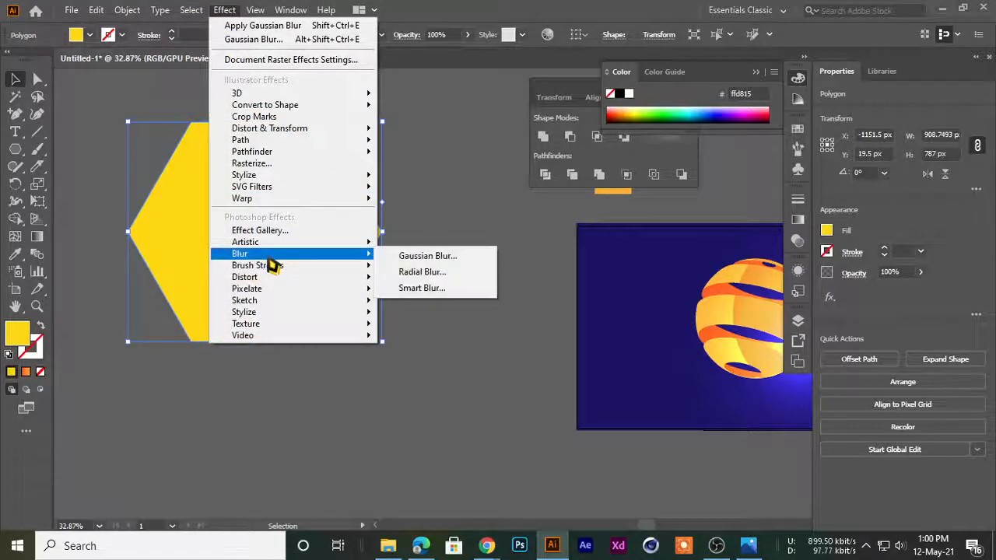
mouse_move(311, 175)
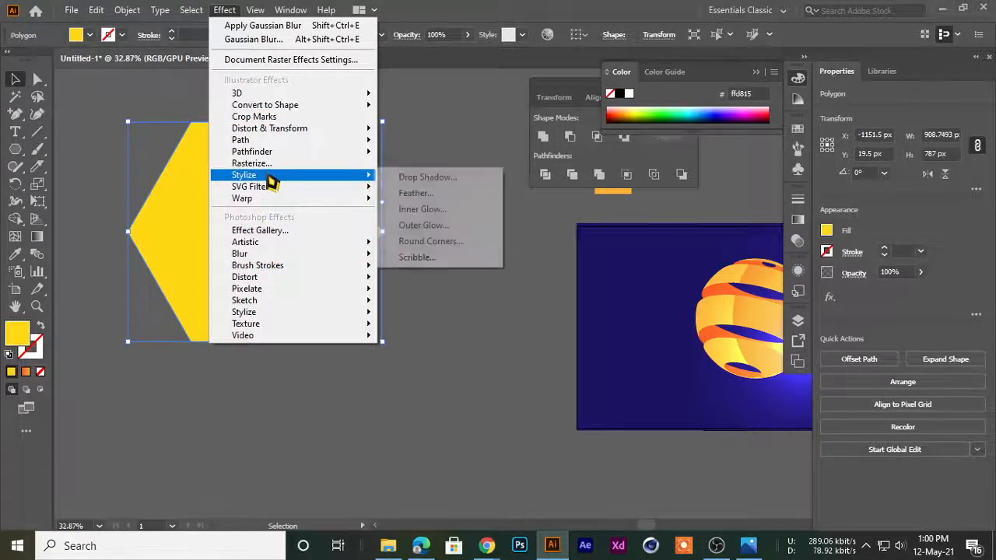
click(415, 184)
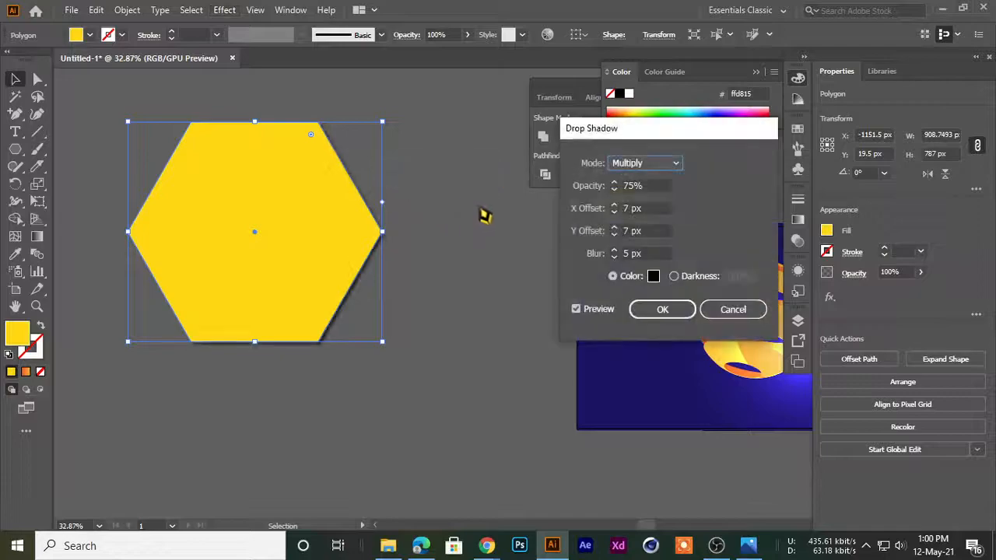
drag(611, 133, 586, 121)
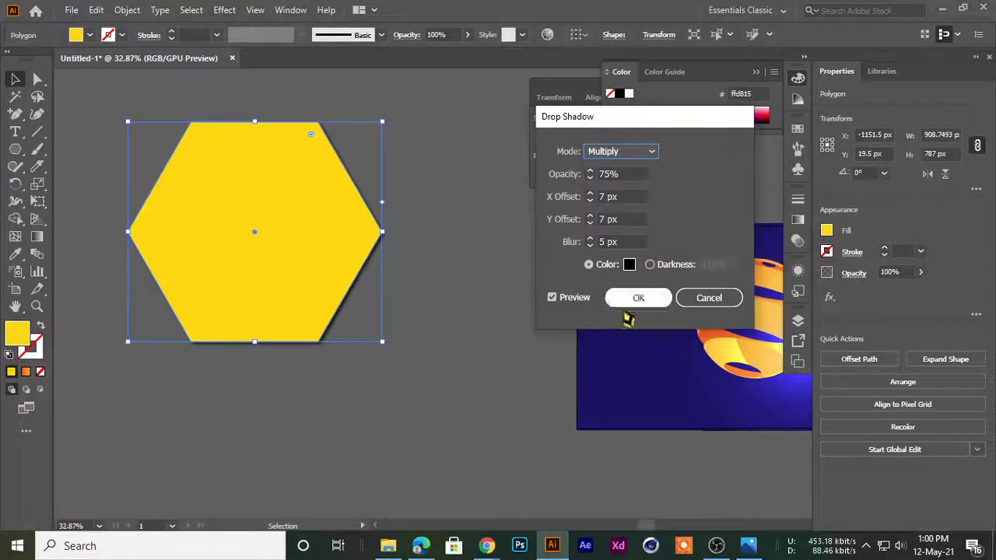
click(621, 303)
click(336, 357)
drag(333, 312, 285, 365)
click(291, 419)
drag(184, 271, 224, 256)
Examine the drop shadow closely along the hexagon's slanted edge
key(ctrl+space)
drag(272, 145, 491, 460)
drag(298, 252, 672, 486)
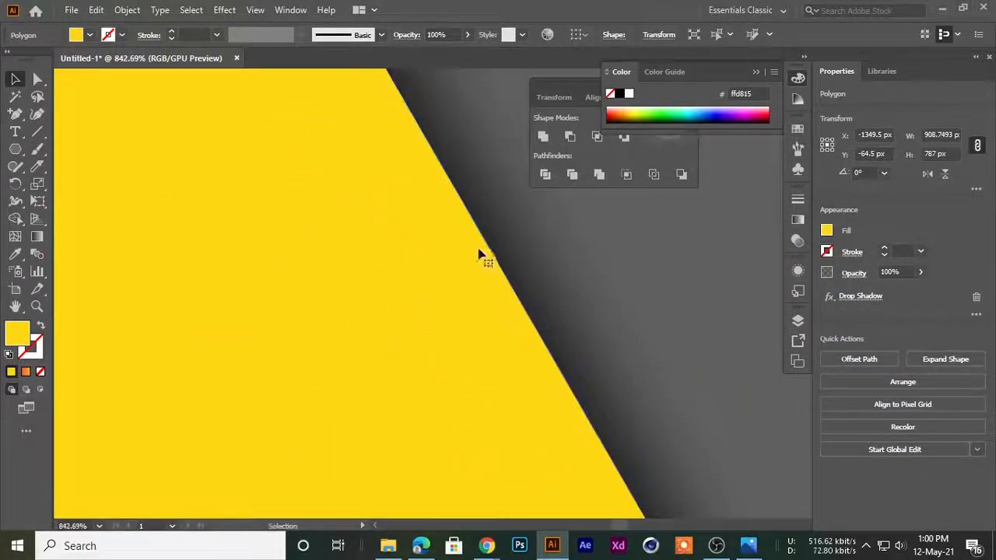
key(ctrl+space)
drag(685, 319, 265, 356)
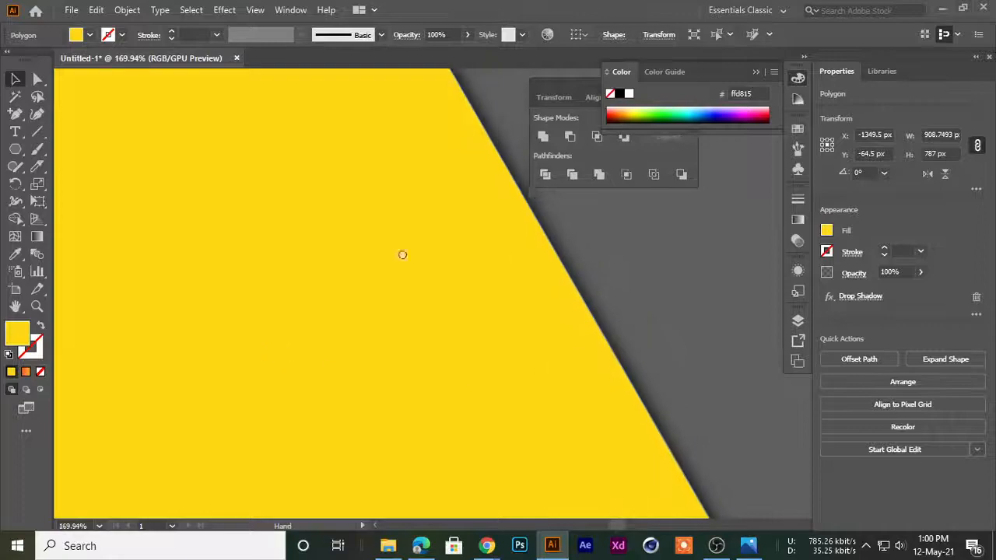
drag(515, 260, 305, 380)
drag(420, 361, 327, 373)
drag(455, 422, 229, 328)
drag(207, 250, 387, 322)
key(ctrl+space)
Duplicate the shadowed hexagon repeatedly, placing the copies in an overlapping cluster beside the artboard
drag(297, 317, 398, 340)
drag(394, 355, 298, 422)
drag(289, 418, 230, 408)
drag(218, 379, 174, 258)
drag(185, 263, 280, 248)
drag(277, 258, 463, 241)
drag(449, 247, 500, 315)
drag(489, 287, 461, 422)
drag(458, 423, 331, 481)
drag(328, 475, 138, 356)
drag(140, 350, 166, 254)
drag(183, 252, 286, 160)
drag(286, 157, 293, 141)
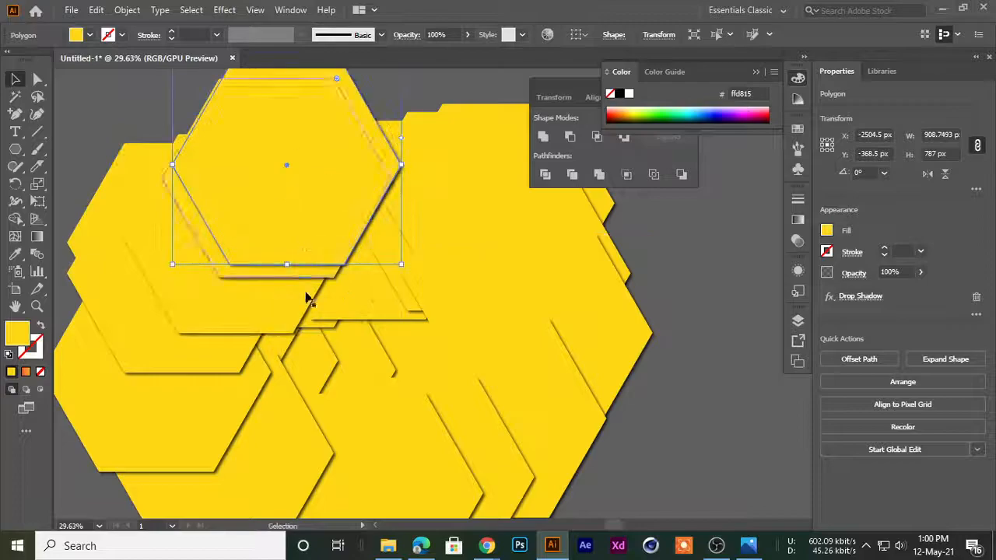
scroll(355, 312, down, 3)
drag(154, 297, 142, 210)
drag(307, 196, 276, 292)
drag(255, 299, 200, 355)
drag(210, 343, 181, 379)
drag(199, 371, 233, 410)
drag(249, 400, 396, 375)
drag(400, 359, 378, 299)
mouse_move(386, 302)
mouse_down()
mouse_move(366, 285)
mouse_move(373, 313)
mouse_up()
drag(356, 288, 297, 321)
drag(298, 320, 264, 282)
Select the whole cluster of yellow hexagons and delete it
click(152, 243)
scroll(232, 305, up, 2)
scroll(264, 282, down, 3)
drag(149, 133, 397, 469)
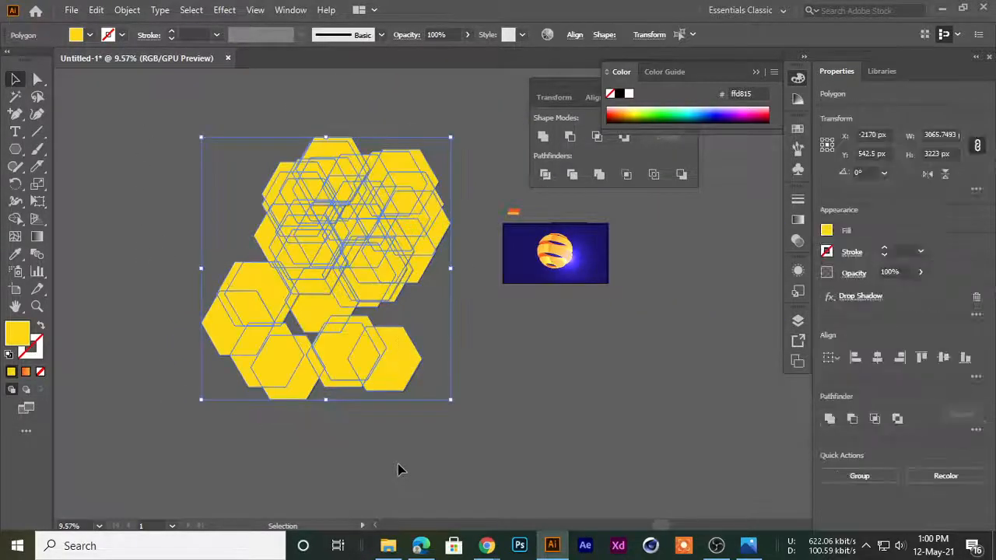
key(Delete)
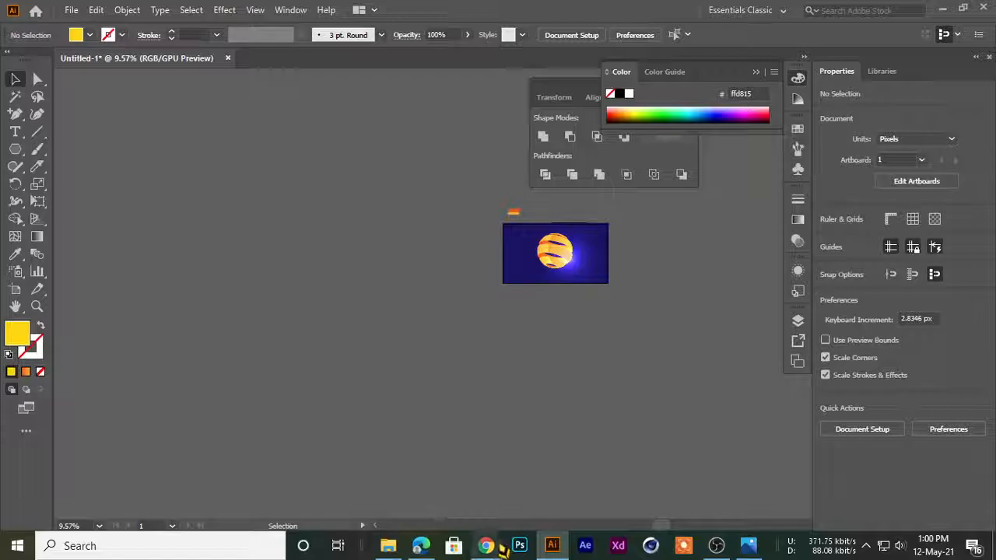
Switch to the Google Meet call in Chrome to mute the microphone, and check the audio mixer in OBS
click(551, 546)
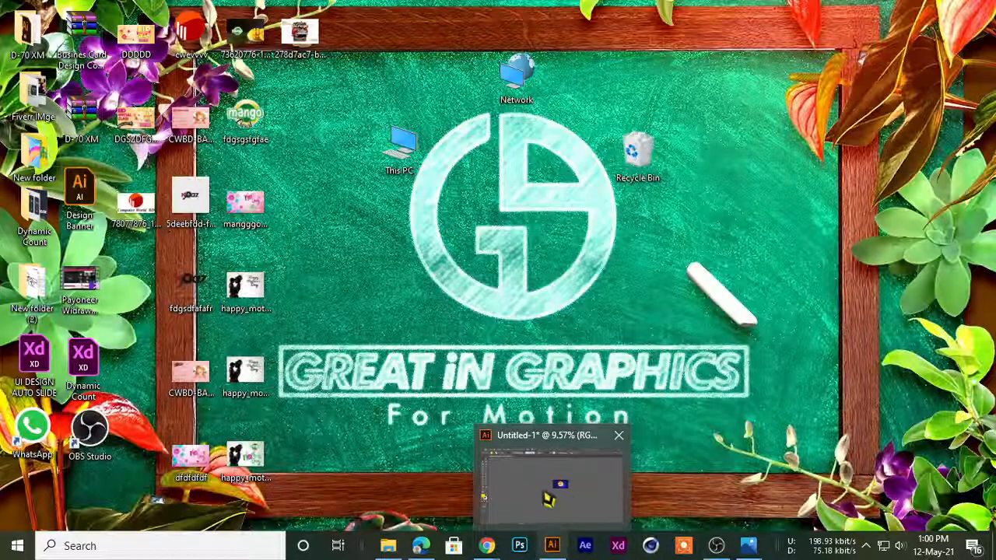
click(554, 546)
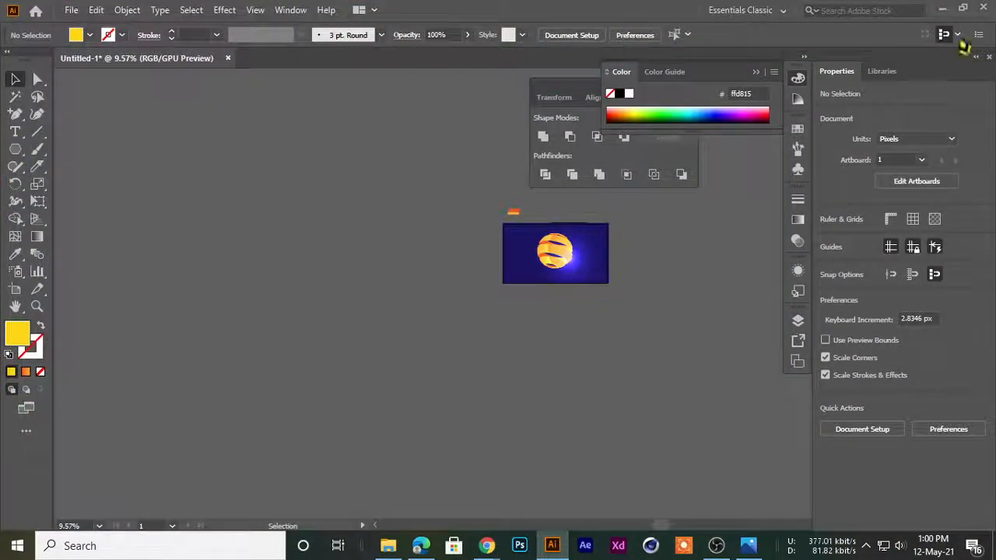
click(486, 545)
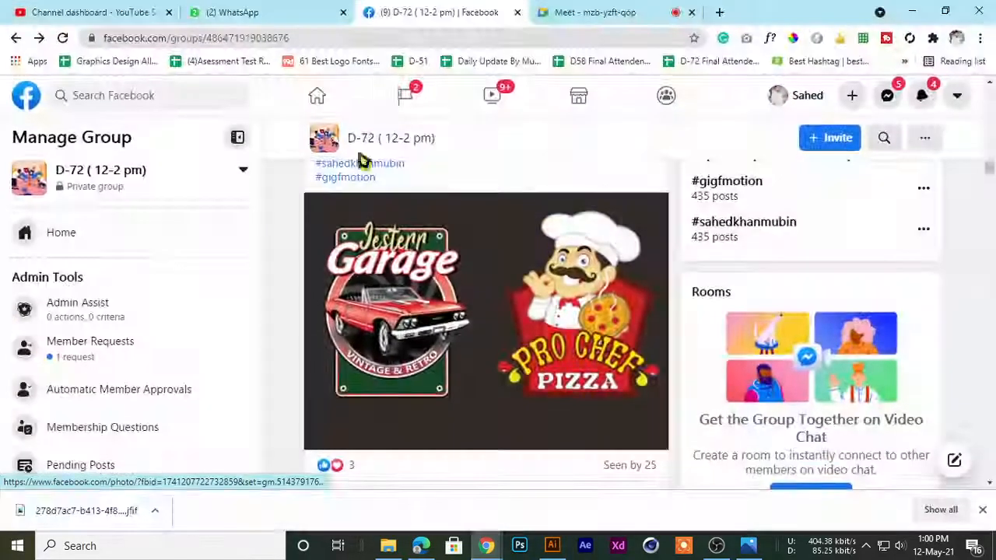
click(303, 10)
click(58, 11)
click(571, 11)
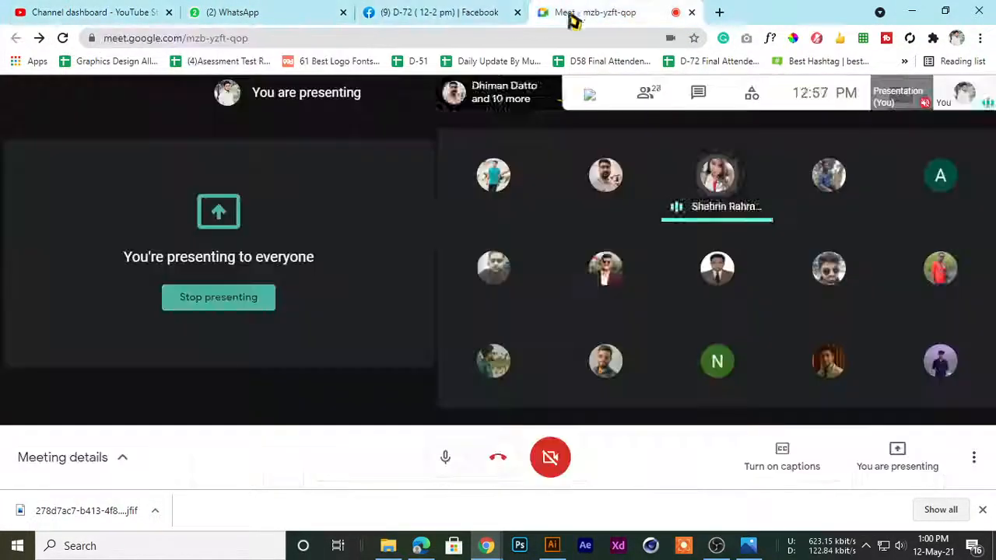
click(441, 470)
click(716, 546)
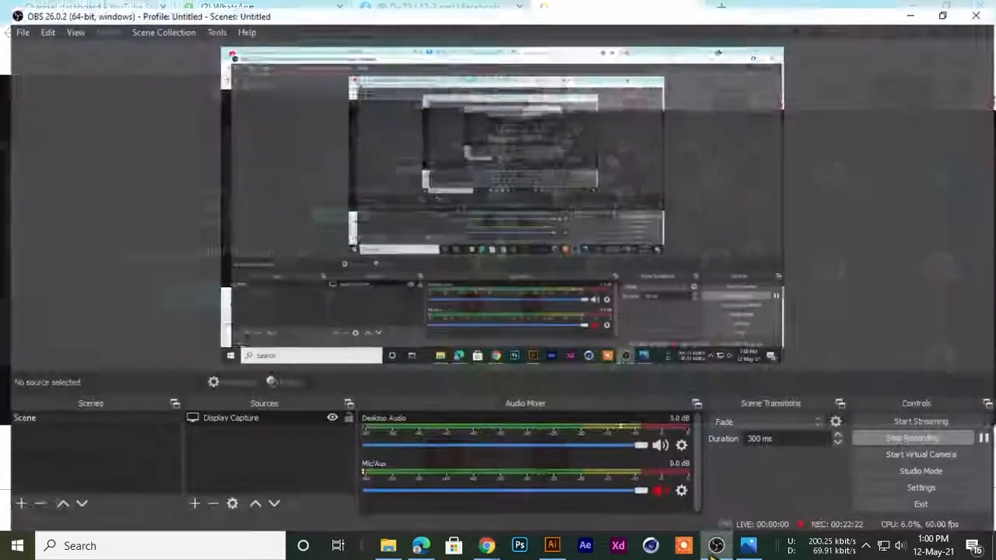
click(921, 8)
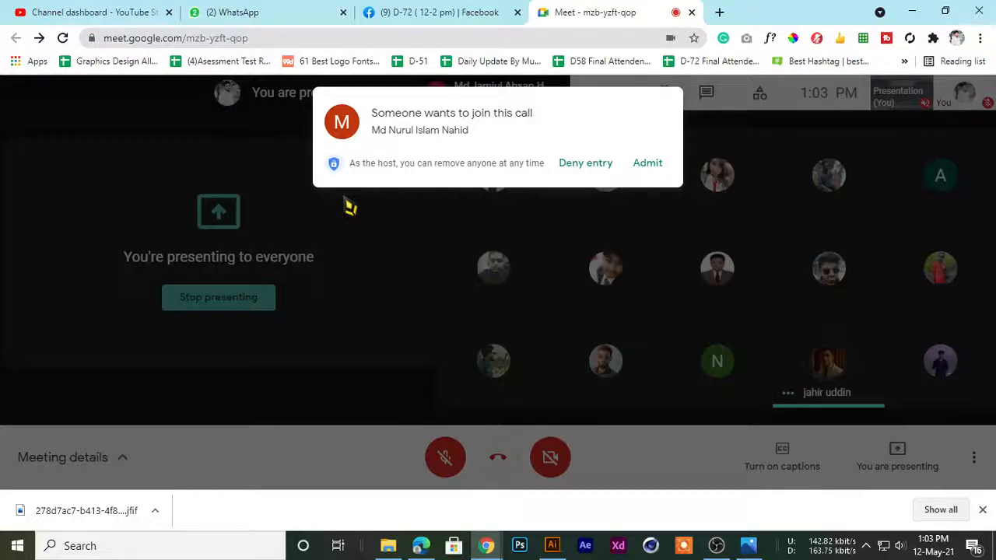
Admit the waiting participant to the Meet call and unmute the microphone, checking the OBS audio mixer
click(647, 165)
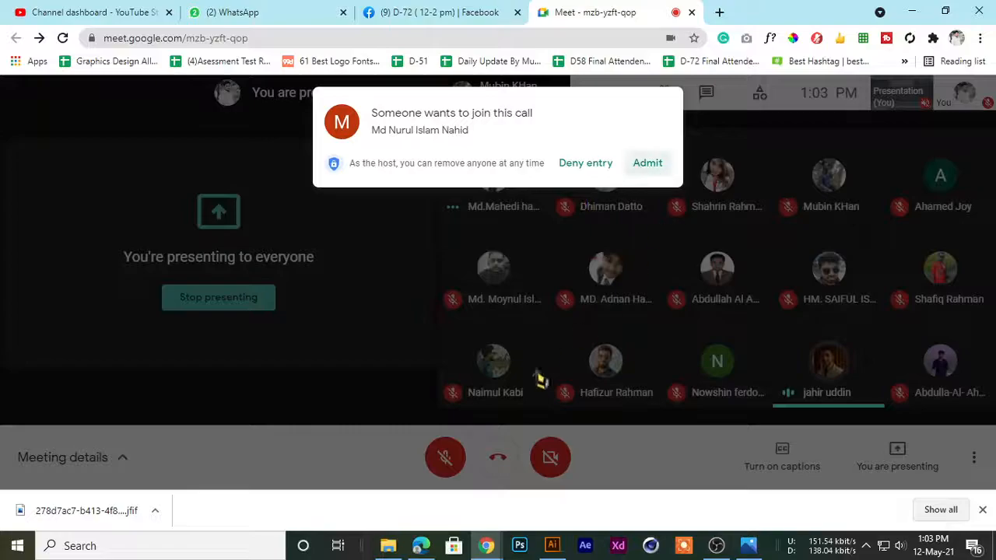
click(445, 457)
click(715, 545)
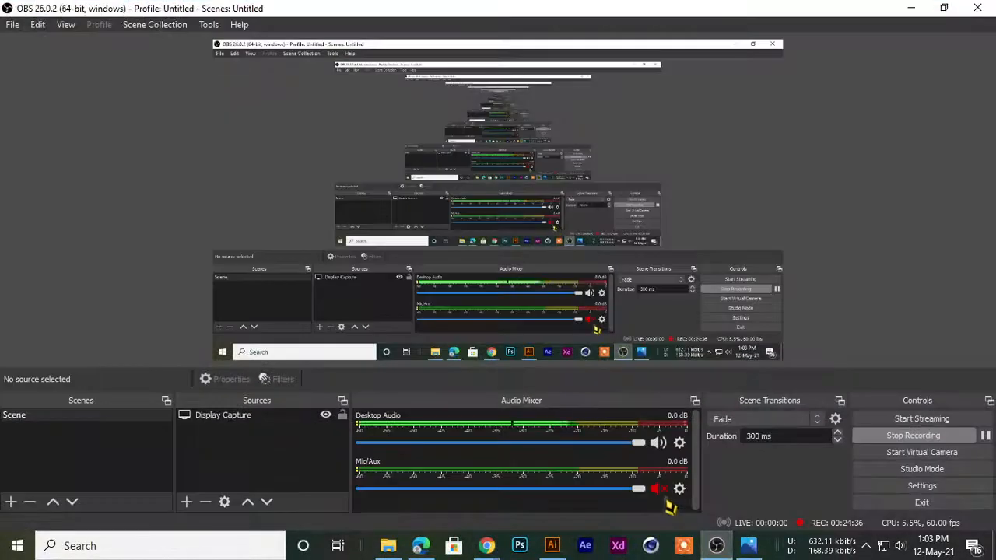
click(915, 7)
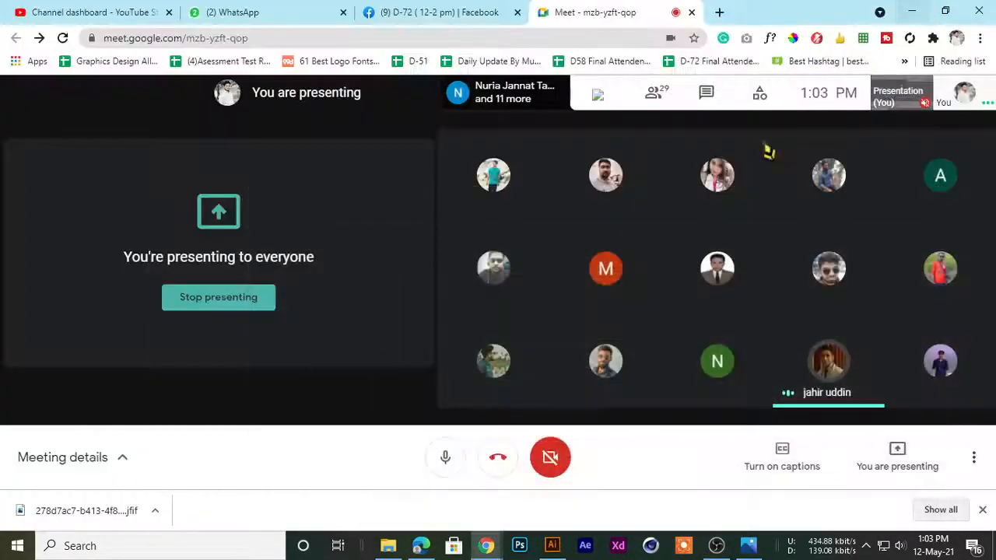
Switch to Illustrator and bring the striped orange sphere artwork into full view
click(552, 546)
drag(494, 242, 420, 253)
drag(487, 259, 413, 251)
drag(338, 239, 376, 259)
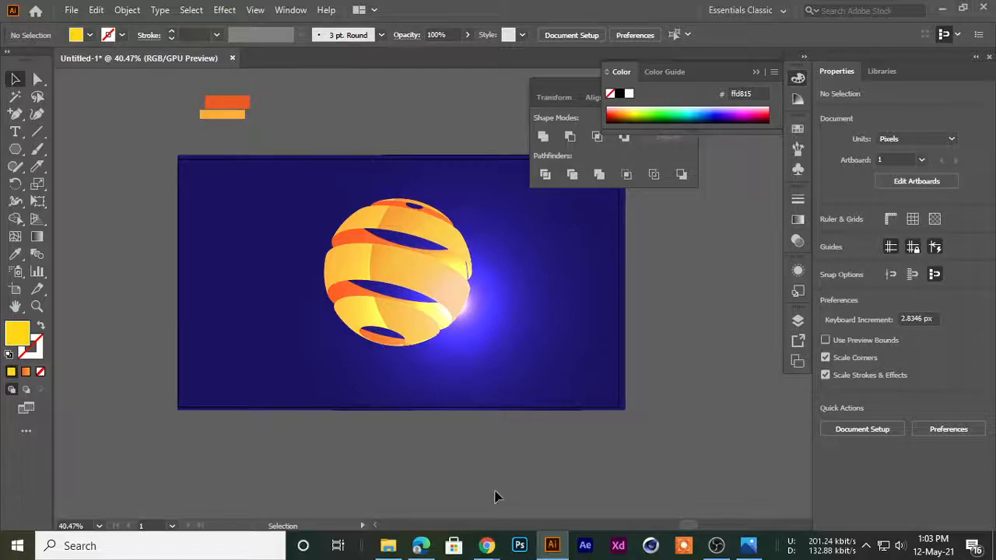
Check on the Google Meet call in Chrome and return to the sphere artwork in Illustrator
click(413, 480)
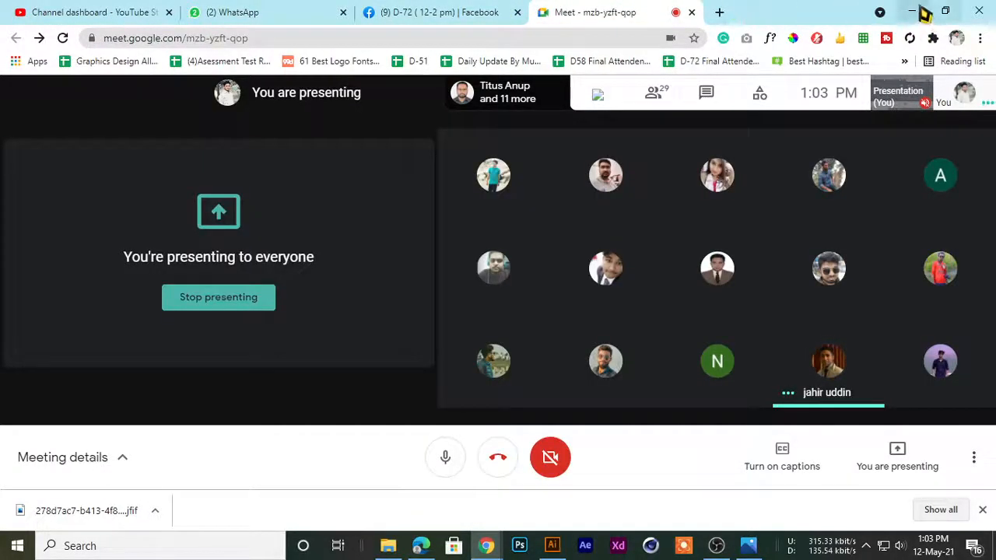
click(915, 12)
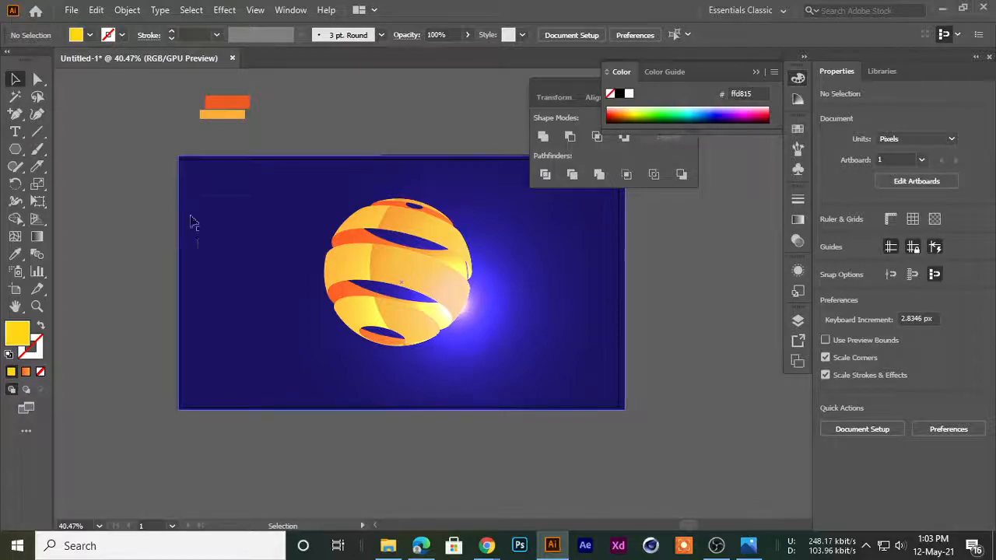
mouse_move(486, 545)
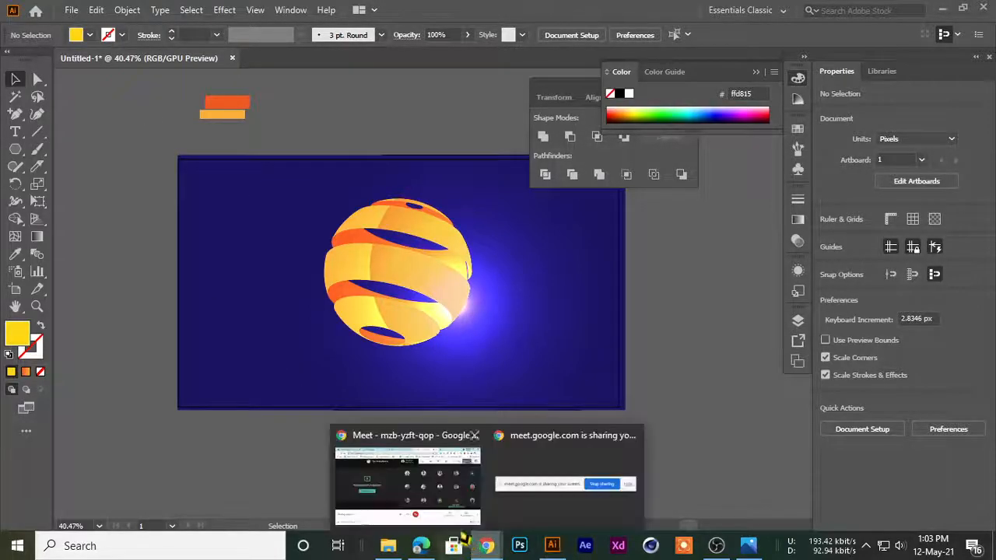
click(440, 490)
click(552, 545)
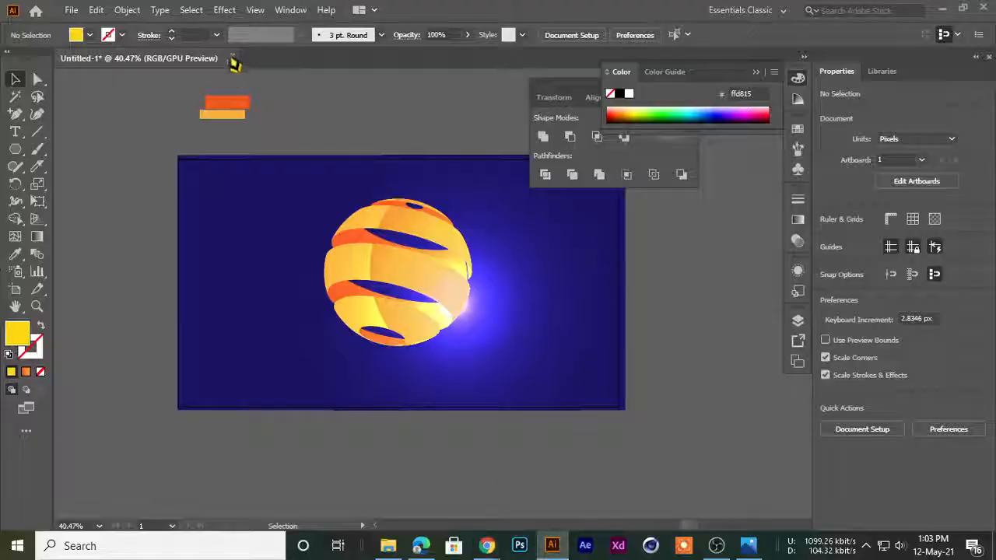
Create a new 1280 x 720 px document and bring its whole artboard into view
scroll(425, 131, down, 1)
click(70, 12)
click(87, 28)
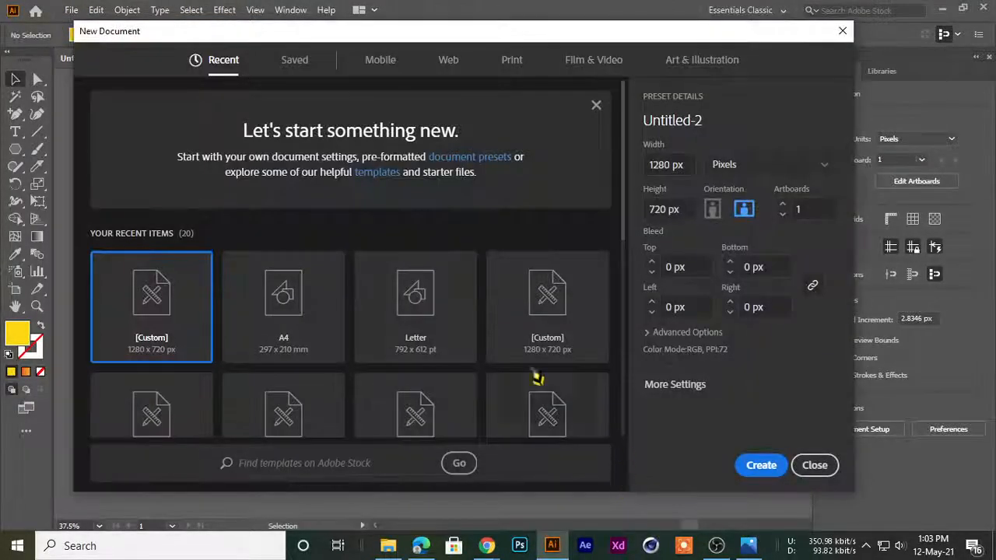
click(742, 469)
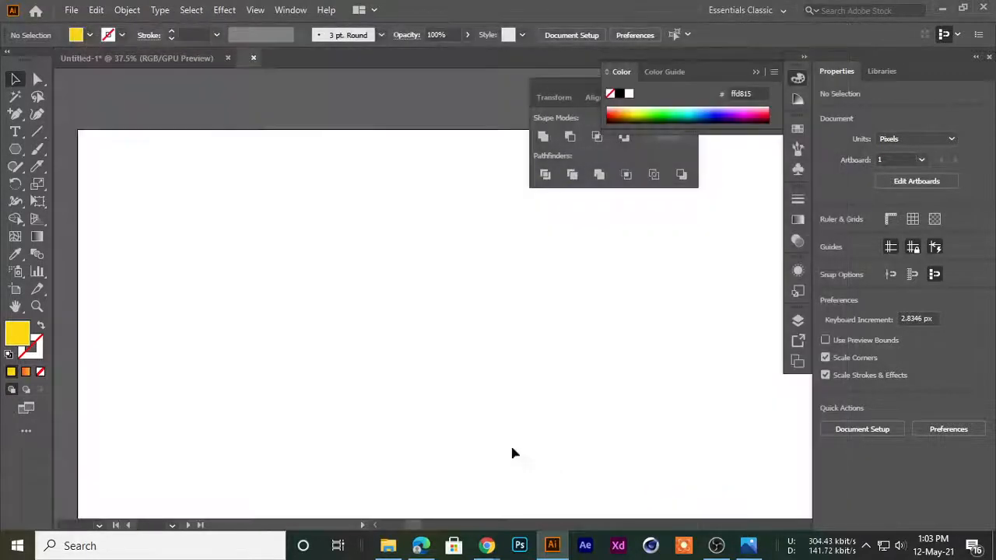
scroll(363, 298, down, 5)
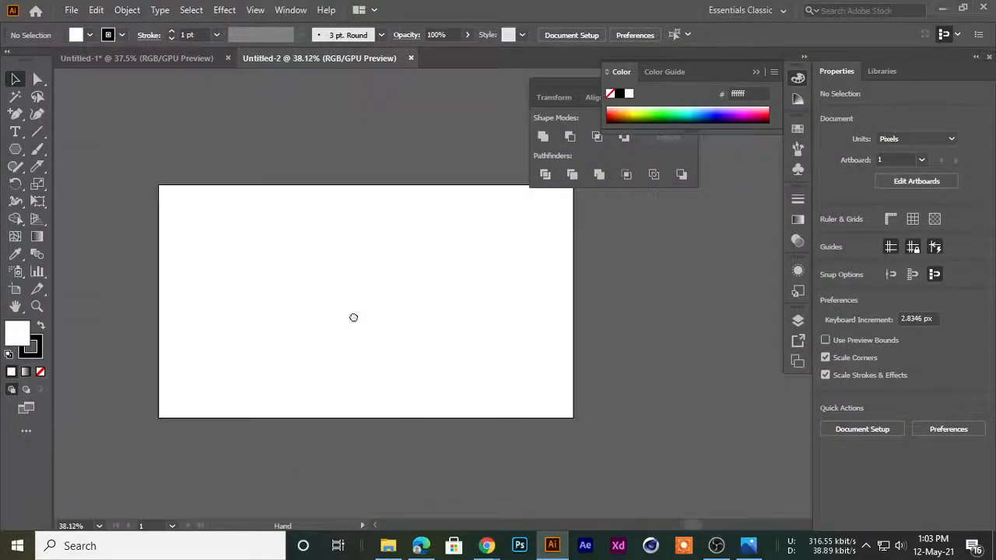
Collapse the color controls and move the floating Pathfinder group aside to clear the artboard
click(797, 81)
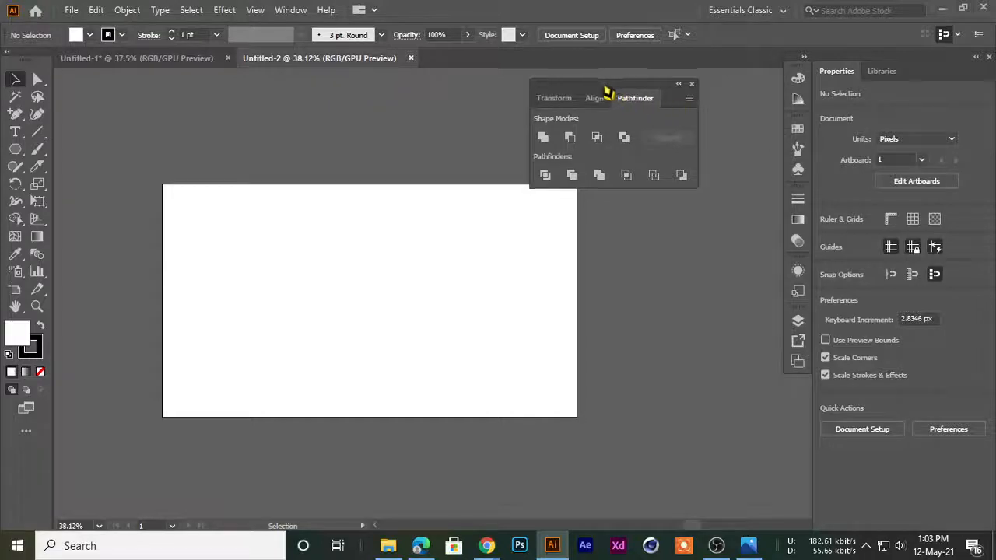
drag(596, 93, 689, 100)
drag(164, 205, 197, 259)
drag(385, 256, 367, 239)
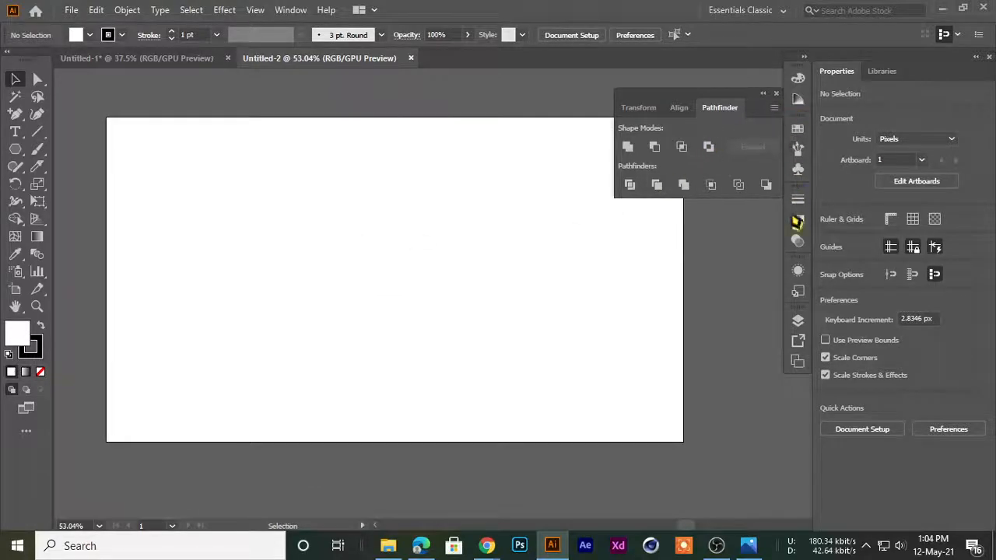
drag(518, 273, 398, 300)
Draw a vertical line about 331 px tall in the left part of the artboard
mouse_move(38, 131)
mouse_down()
mouse_move(56, 149)
mouse_move(117, 132)
mouse_up()
drag(238, 210, 238, 338)
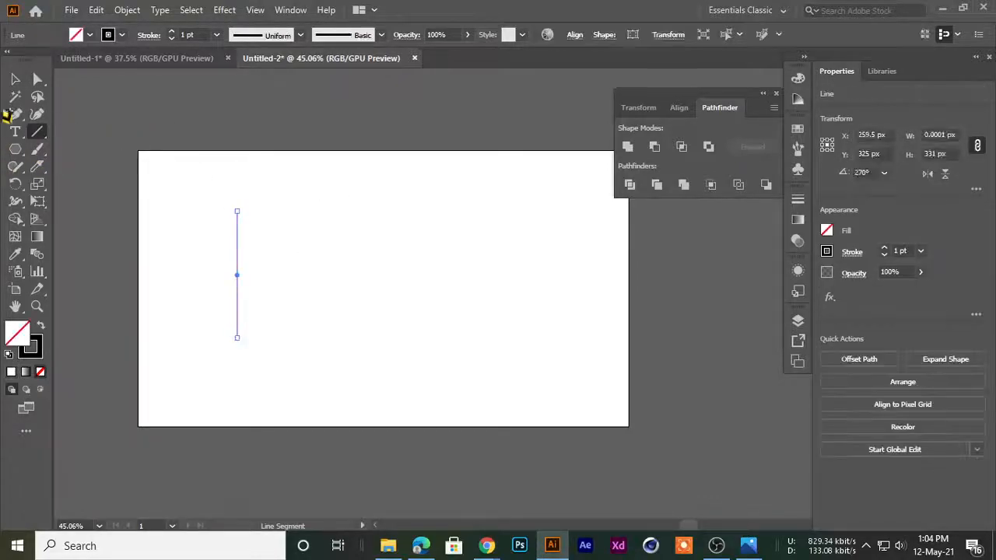
click(16, 81)
click(195, 222)
click(237, 274)
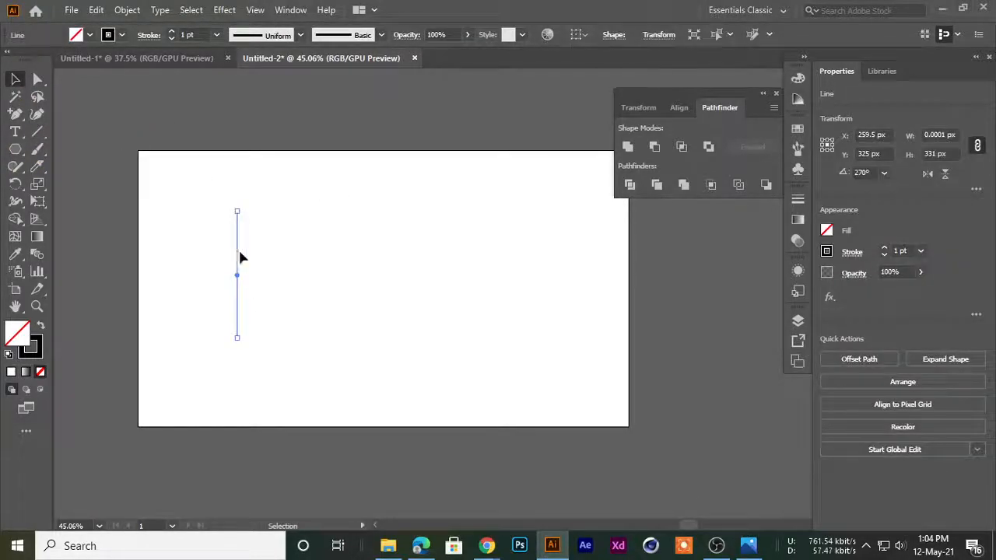
click(226, 253)
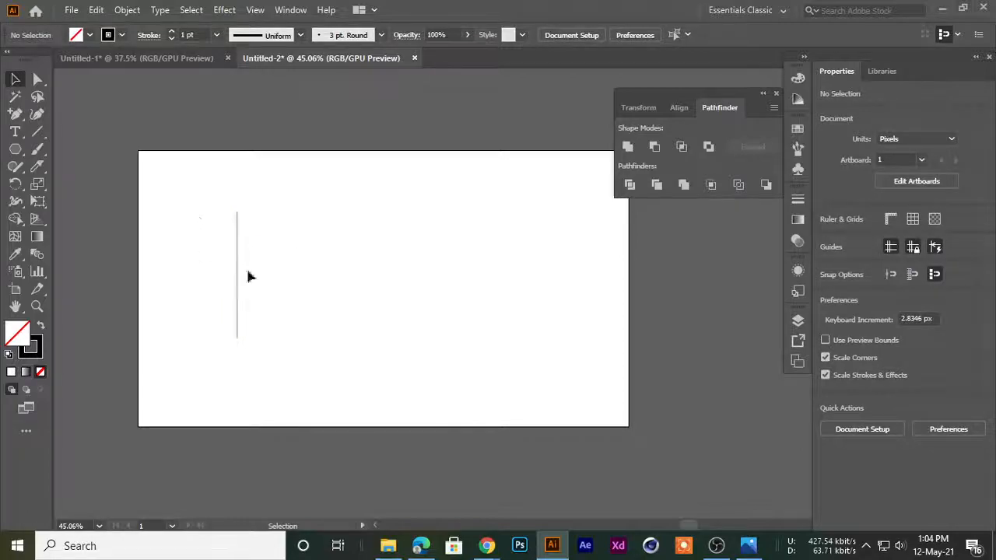
Set the line's stroke weight to 3 pt and duplicate the line about 374 px to its right
drag(196, 216, 252, 250)
click(171, 31)
click(171, 31)
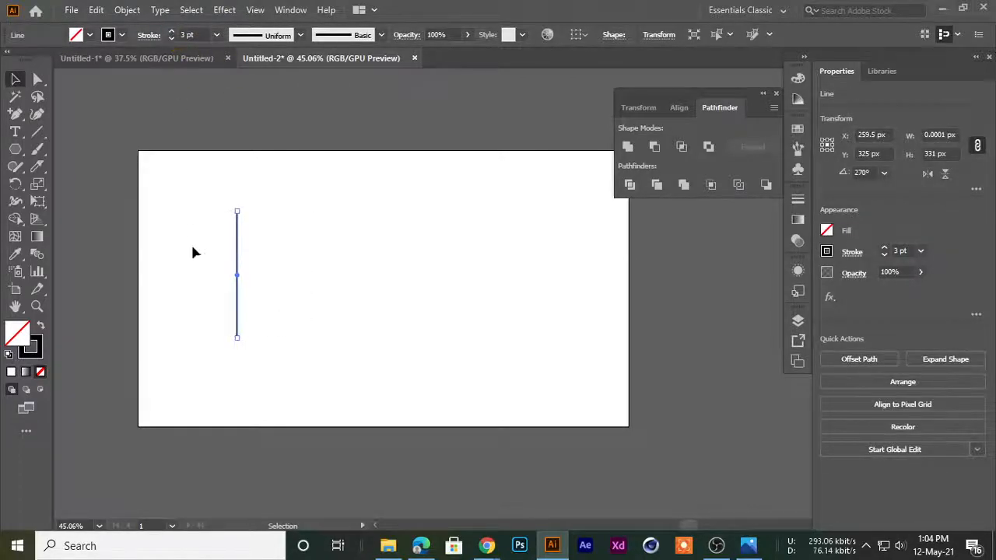
click(191, 240)
alt+scroll(241, 215, up, 2)
alt+shift+drag(227, 232, 447, 232)
scroll(364, 280, down, 2)
Select both vertical lines and set their stroke color to turquoise 00d4b5
drag(207, 151, 303, 285)
drag(413, 155, 498, 315)
mouse_move(382, 407)
mouse_down()
mouse_move(211, 248)
mouse_move(471, 319)
mouse_up()
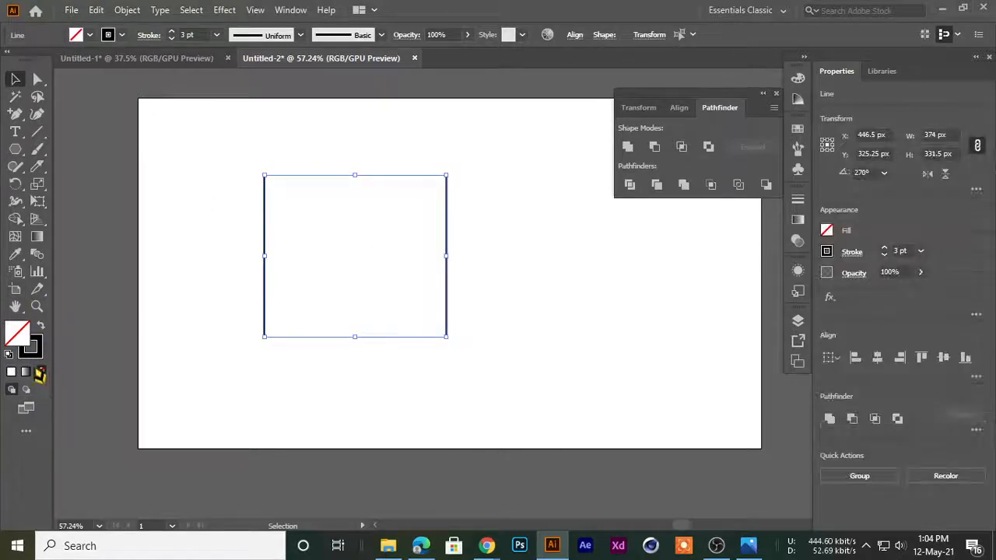
click(36, 354)
mouse_move(721, 117)
mouse_down()
mouse_move(650, 108)
mouse_move(691, 109)
mouse_up()
click(533, 302)
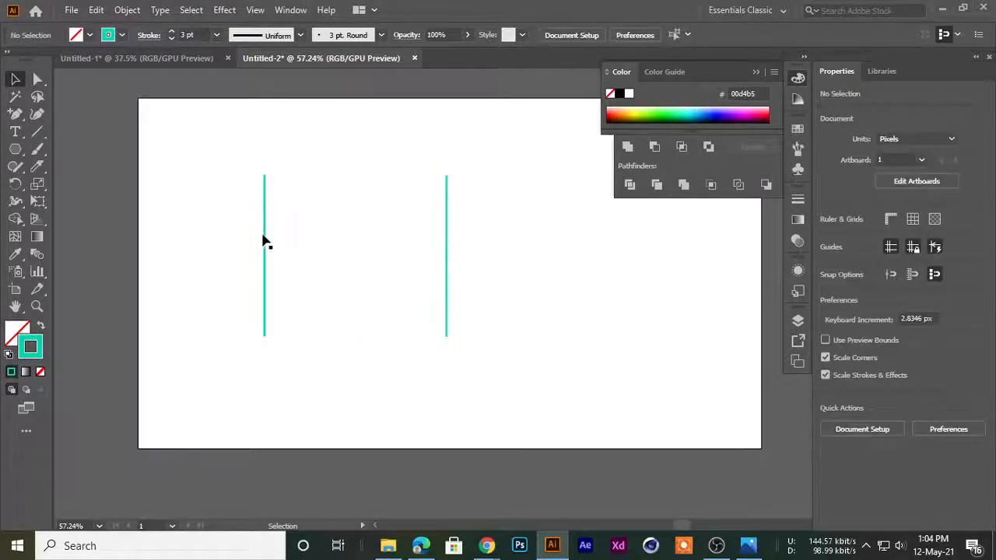
Examine the 3D effects on offer, with and without the left line selected
scroll(264, 187, up, 2)
click(267, 252)
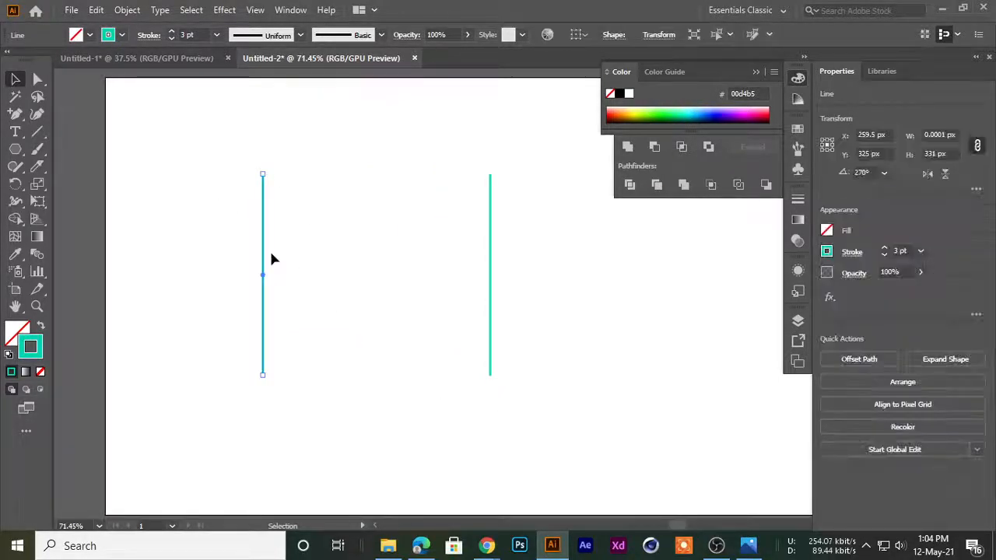
click(186, 191)
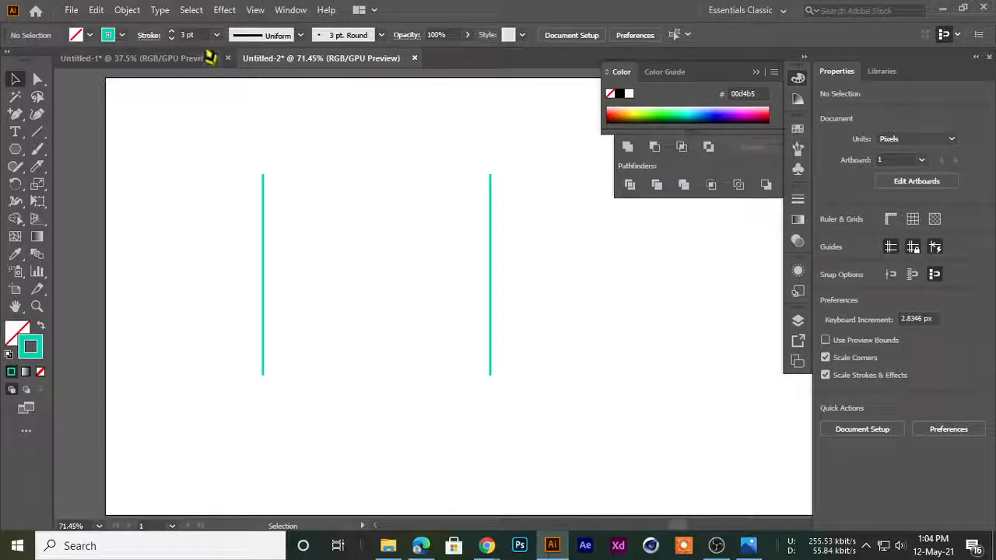
click(225, 11)
mouse_move(249, 96)
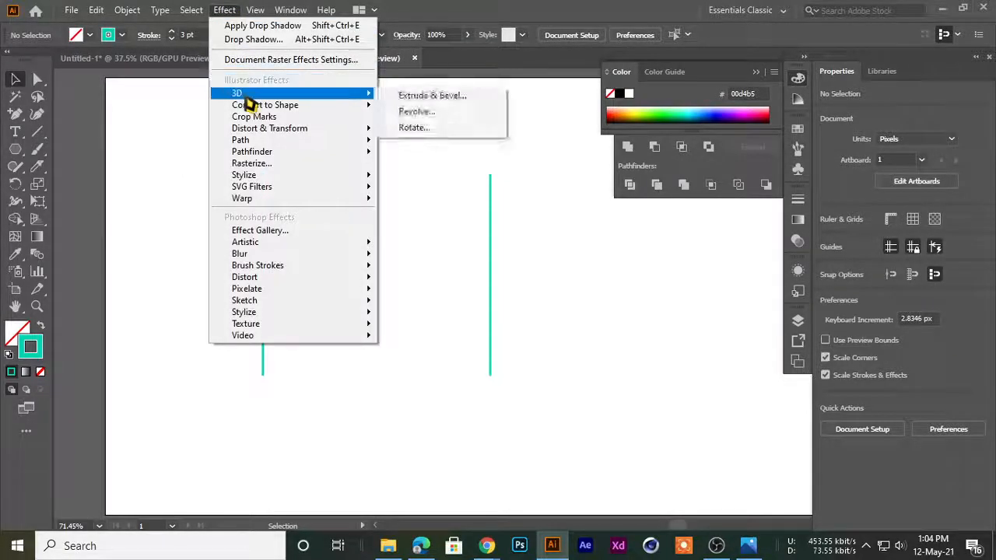
click(153, 131)
click(262, 273)
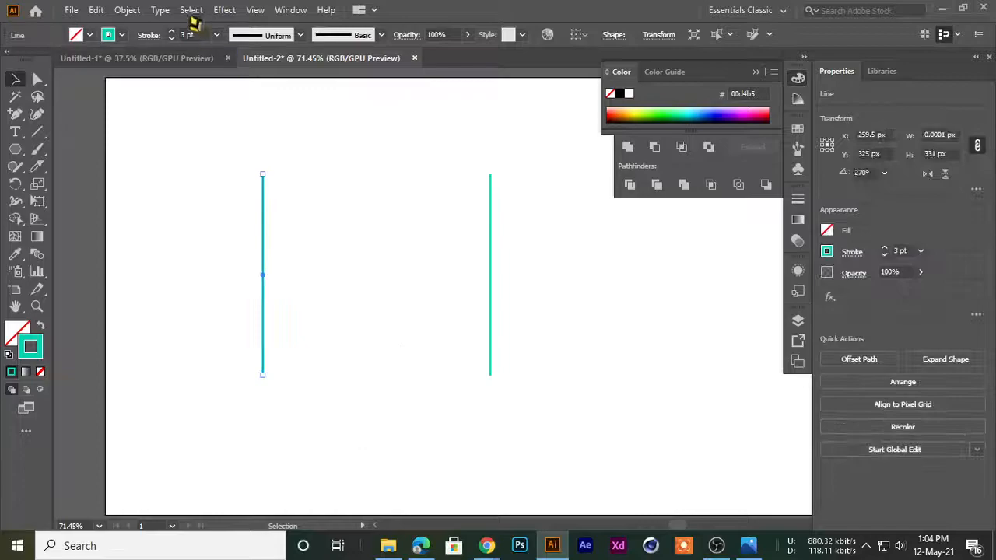
click(218, 10)
mouse_move(237, 94)
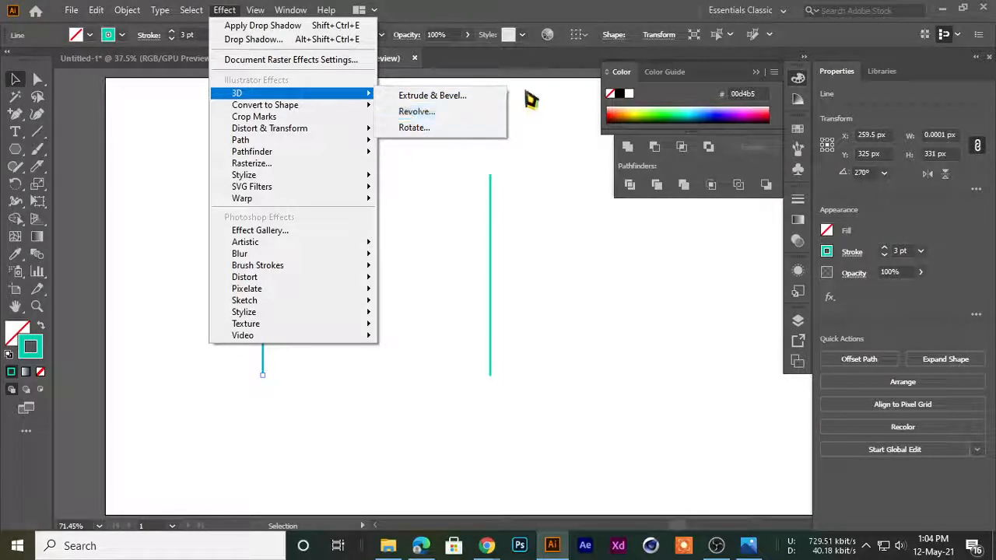
click(547, 136)
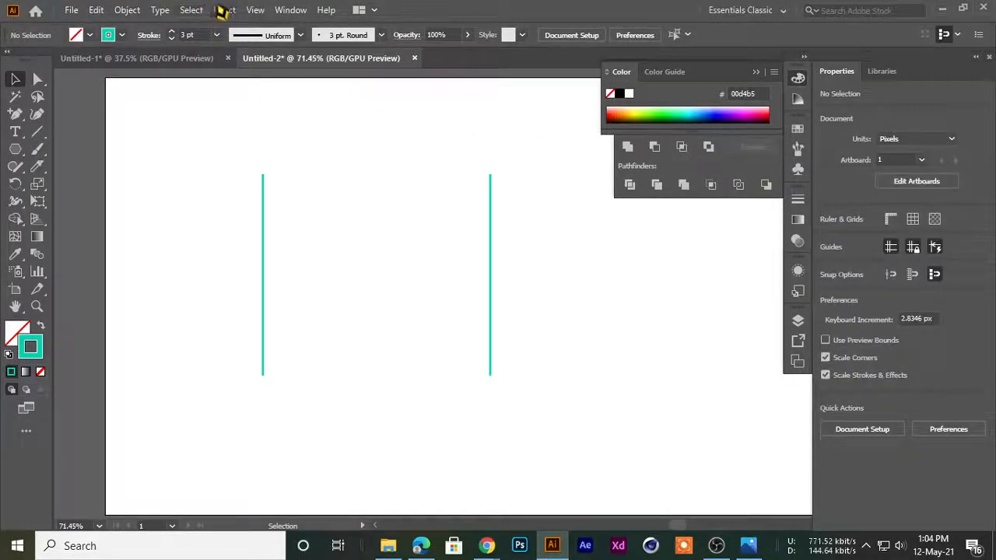
Start the 3D Extrude & Bevel effect on the left line and choose the Off-Axis Front position
click(262, 199)
click(224, 9)
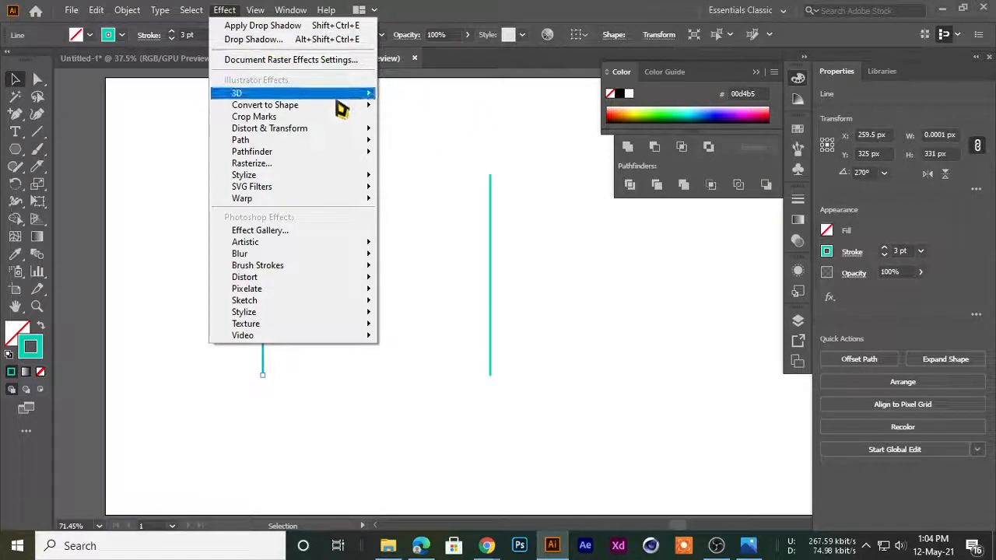
click(429, 96)
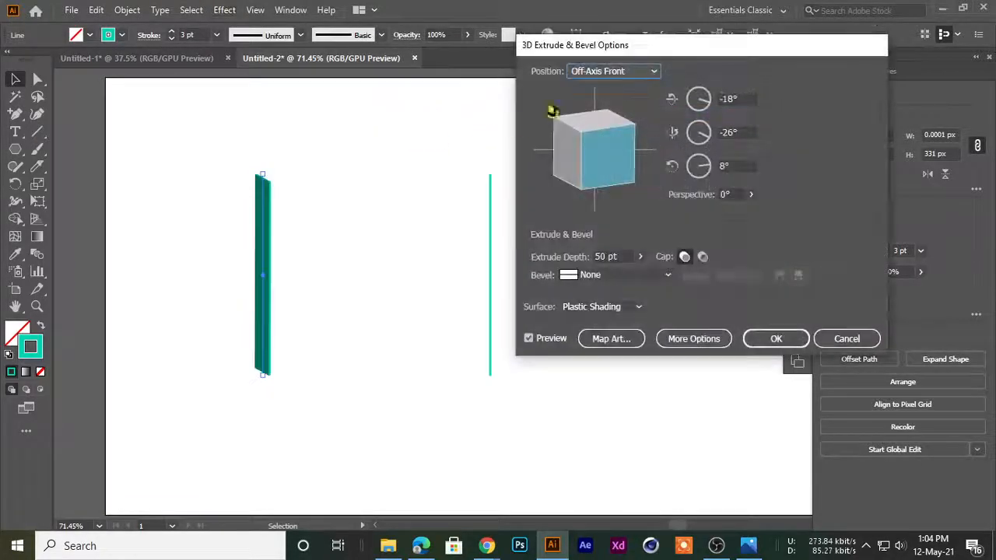
drag(604, 45, 506, 48)
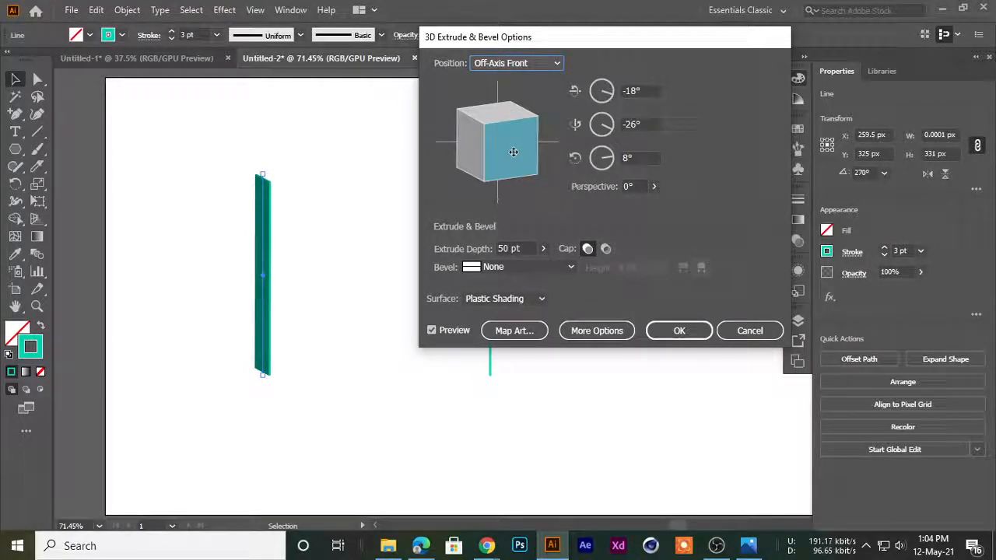
drag(539, 39, 493, 74)
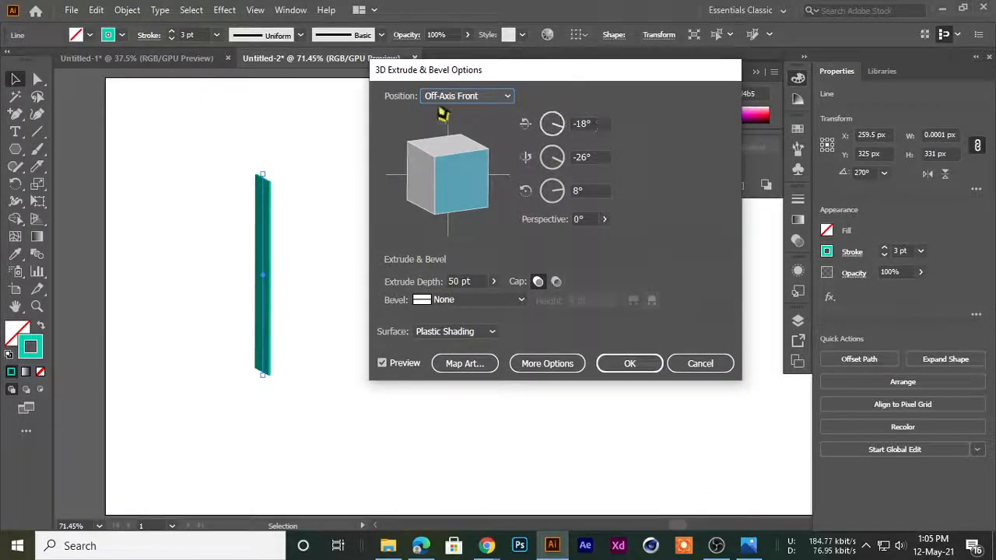
click(447, 97)
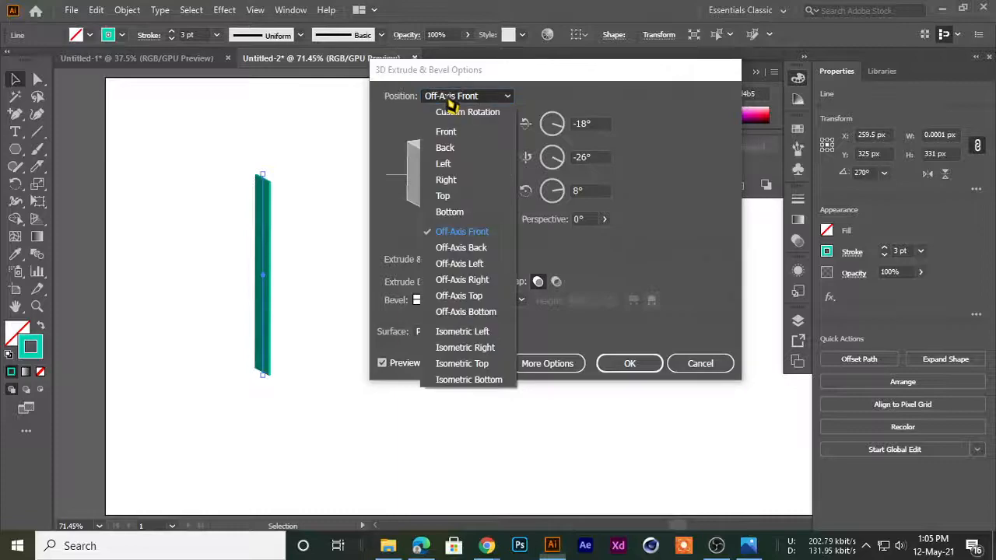
click(460, 236)
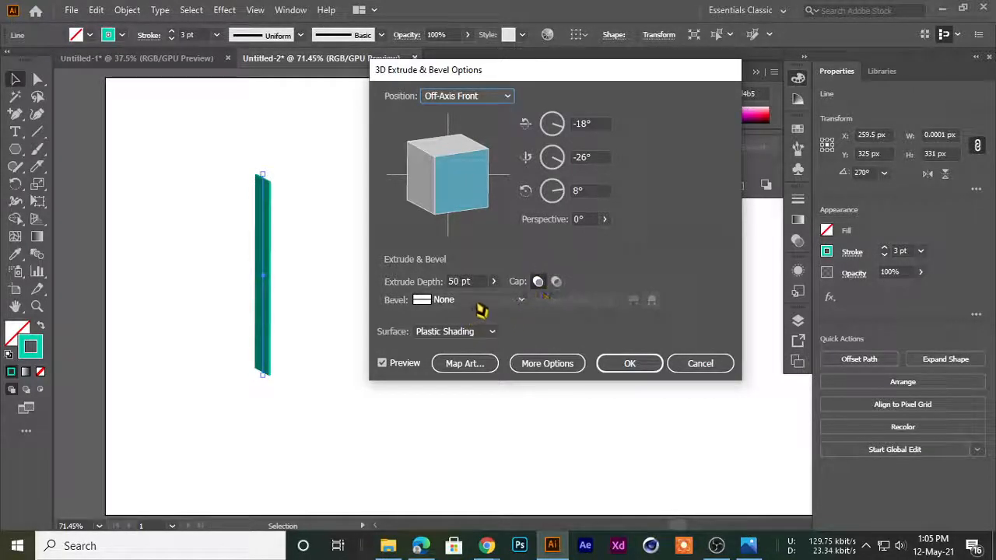
Set the left line's extrude depth to 105 pt
click(493, 281)
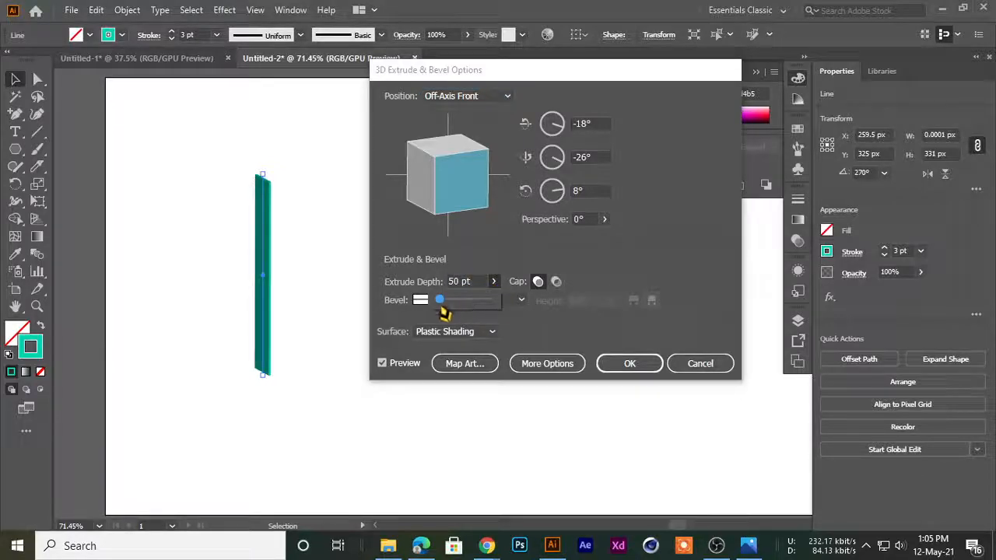
drag(444, 307, 441, 310)
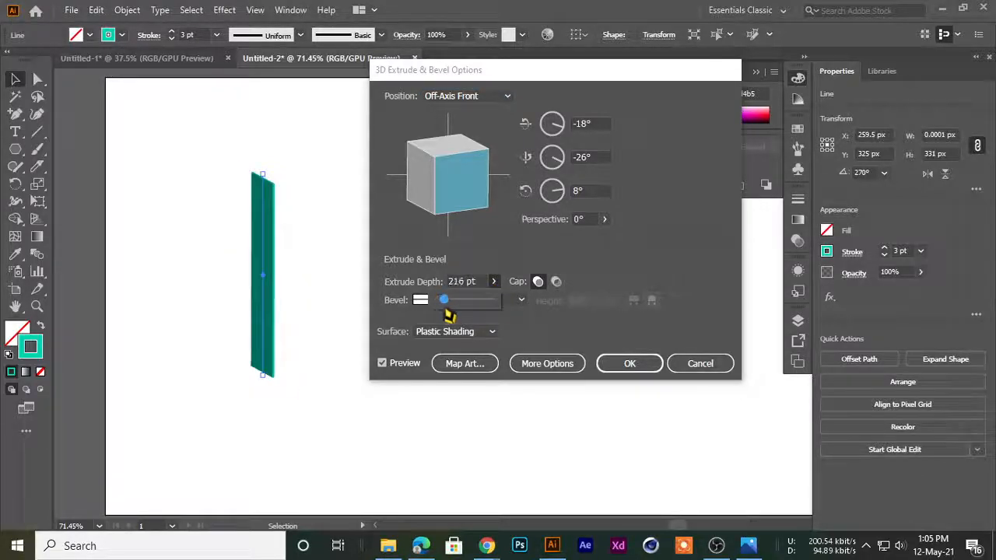
drag(448, 308, 441, 307)
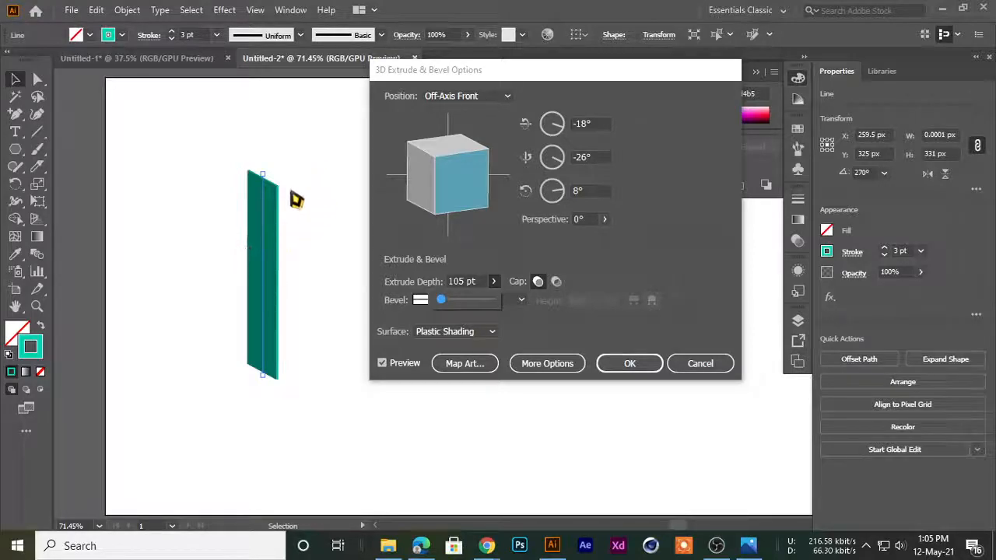
drag(463, 76, 445, 70)
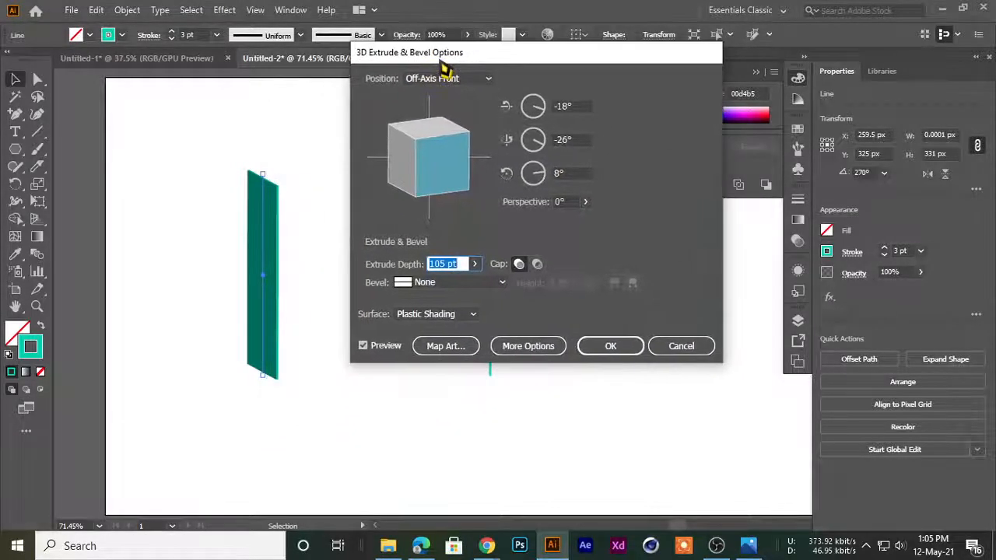
Expand the additional 3D options, try the Wireframe and No Shading surfaces, and set the surface to Diffuse Shading
click(525, 346)
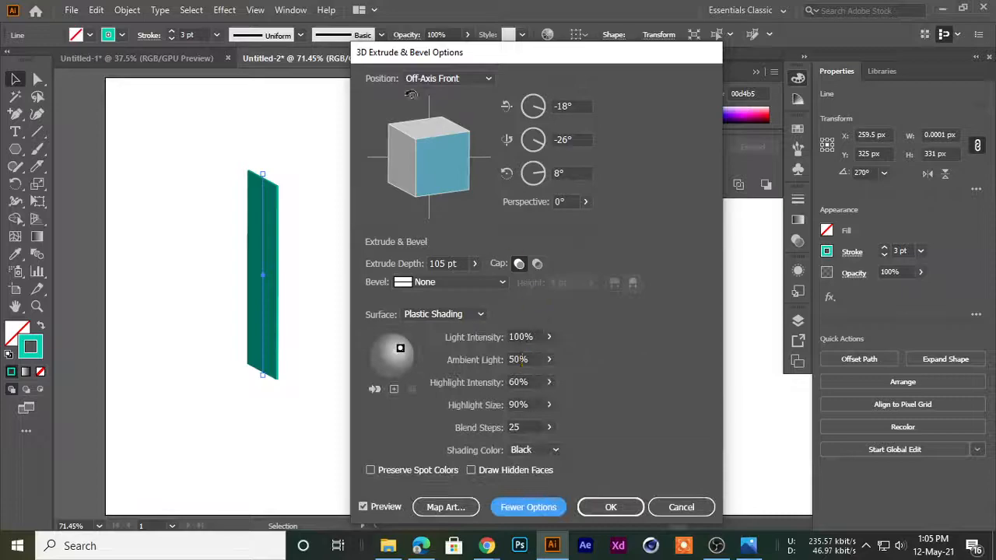
drag(413, 55, 469, 17)
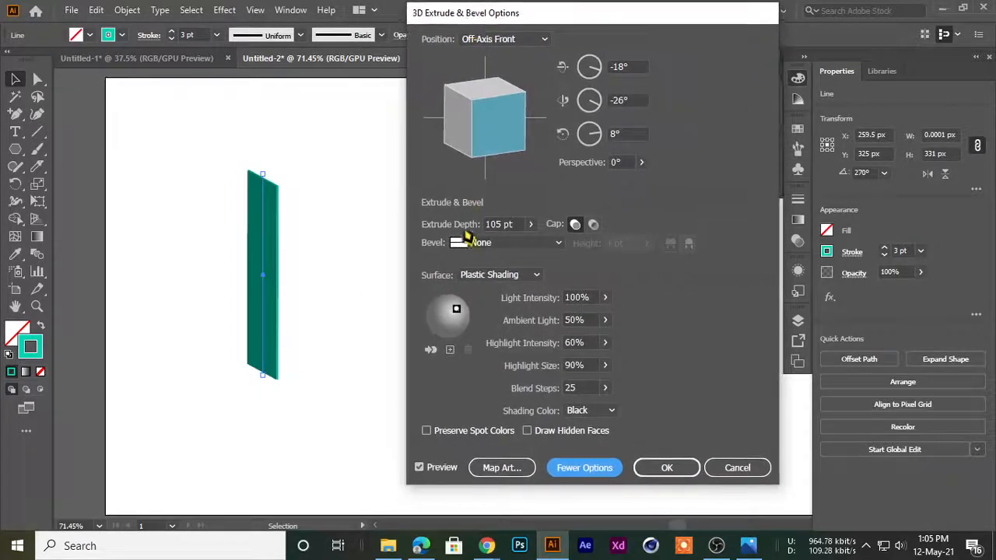
click(488, 277)
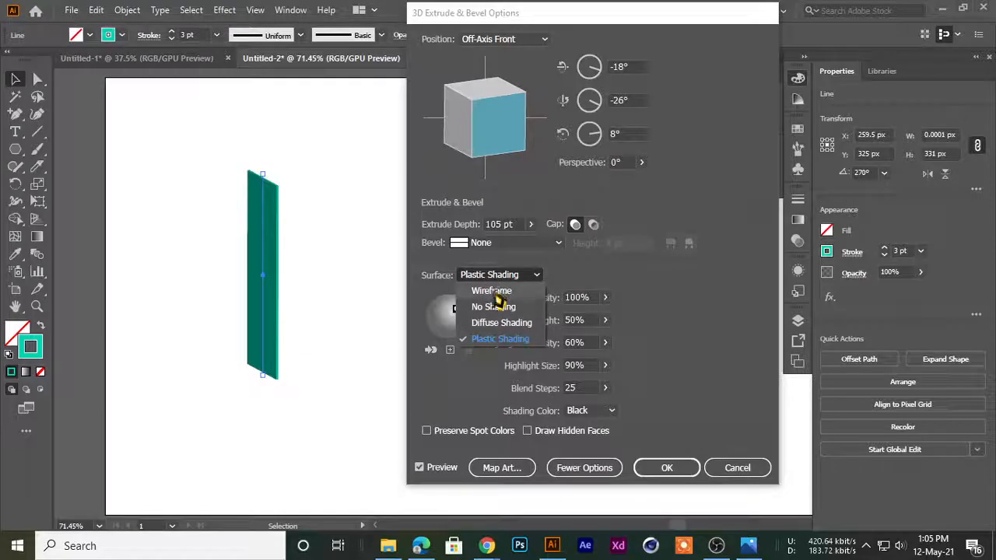
click(494, 293)
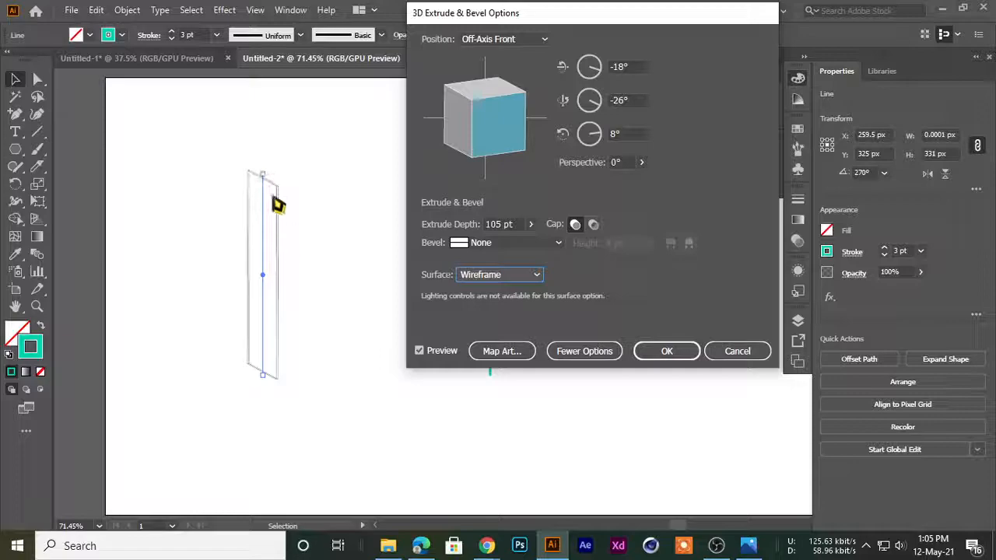
click(476, 277)
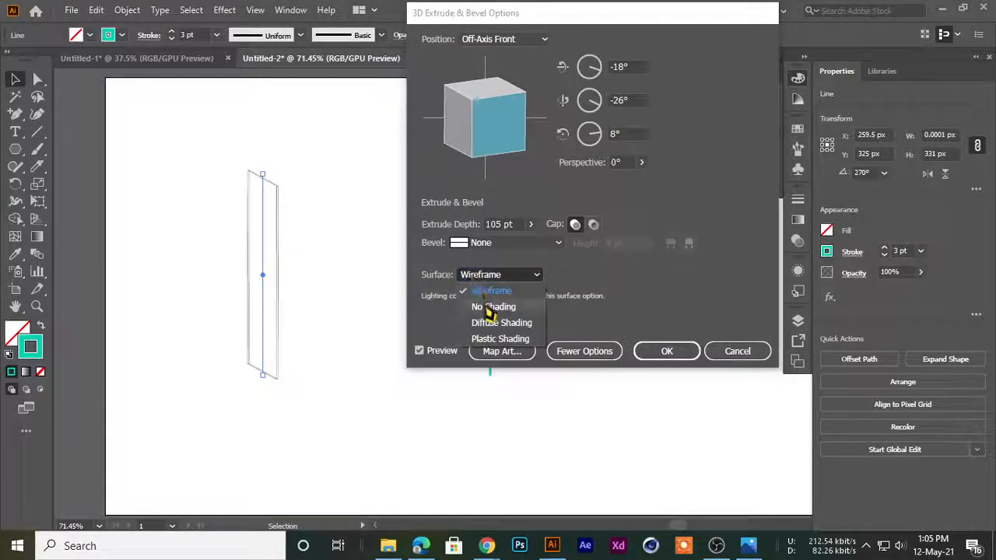
click(489, 308)
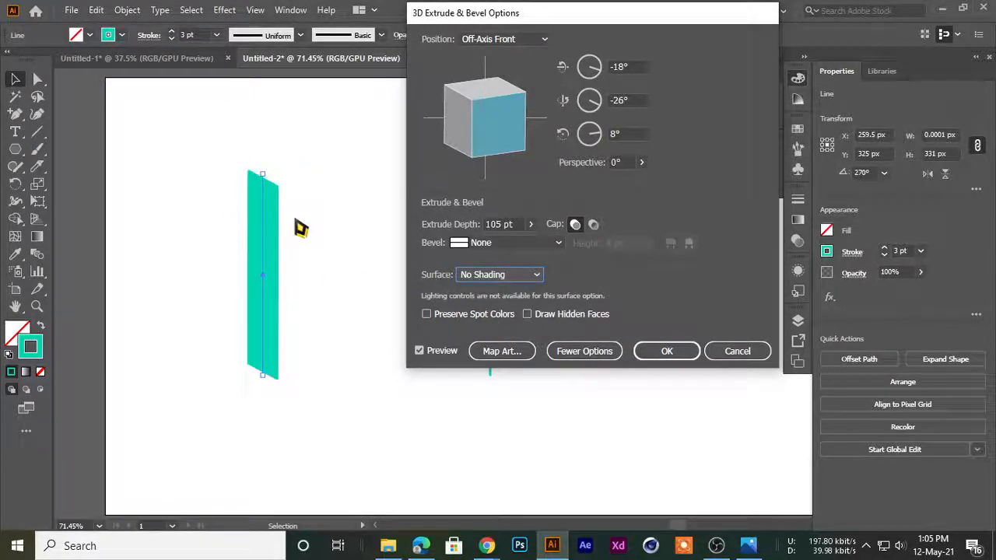
click(501, 277)
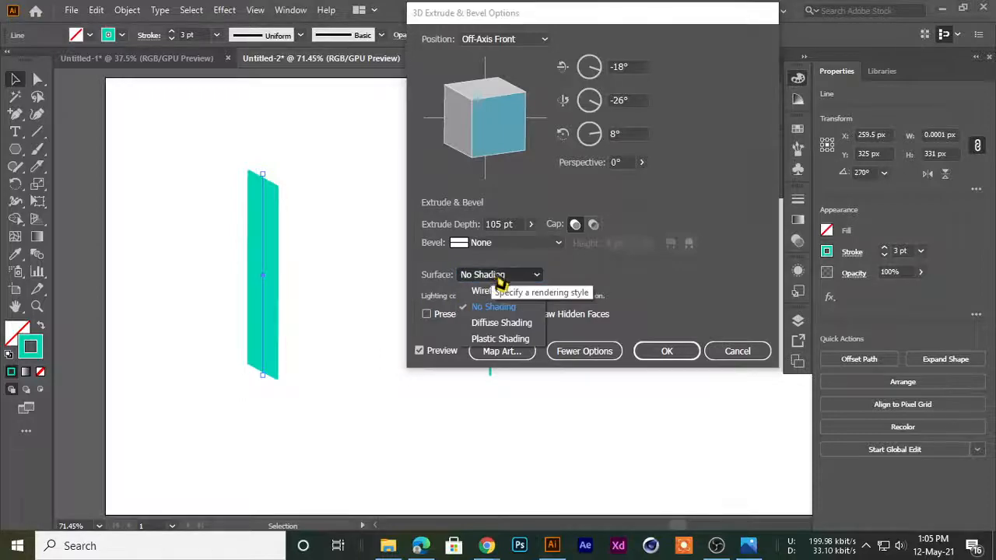
click(501, 322)
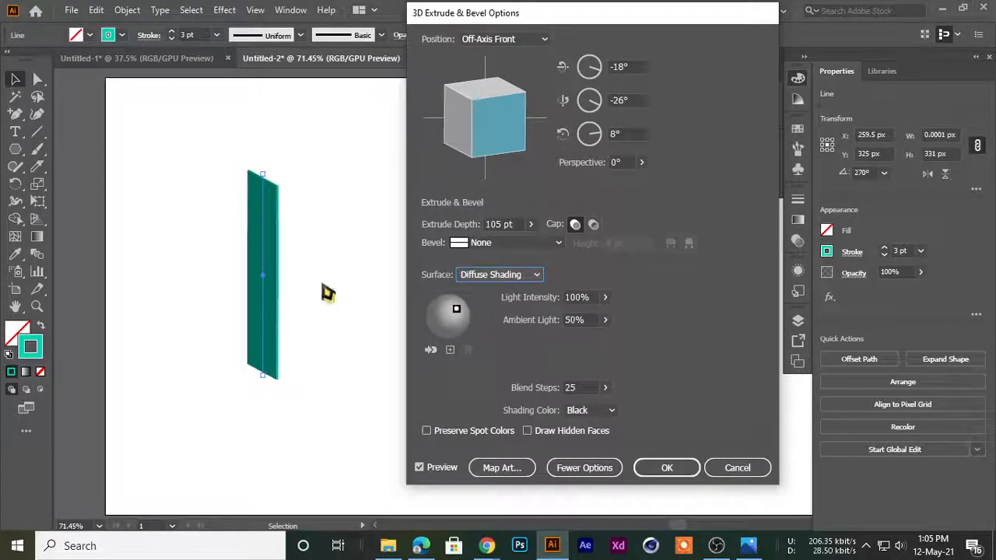
Set the left line's surface to Plastic Shading, shift its light slightly upward and set the blend steps to 68
click(491, 276)
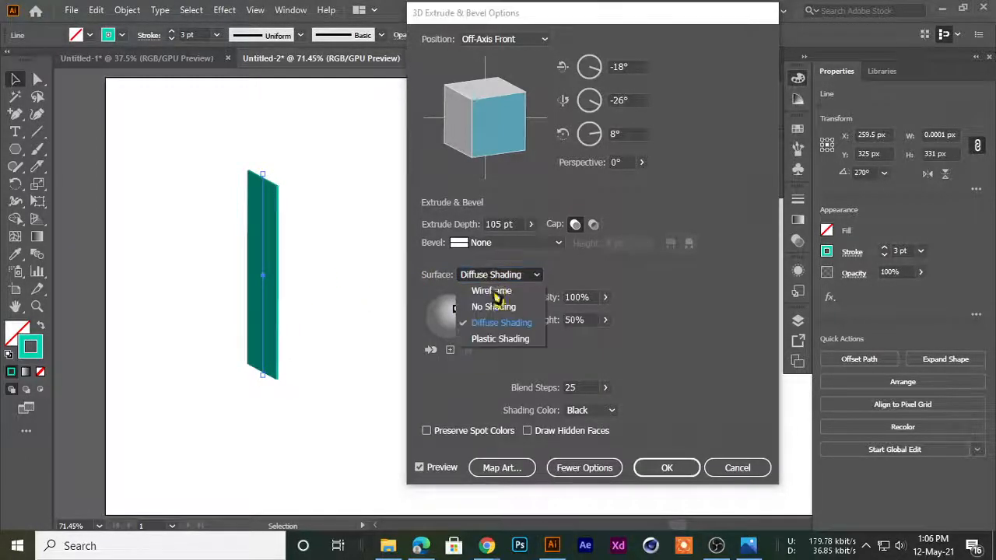
click(490, 341)
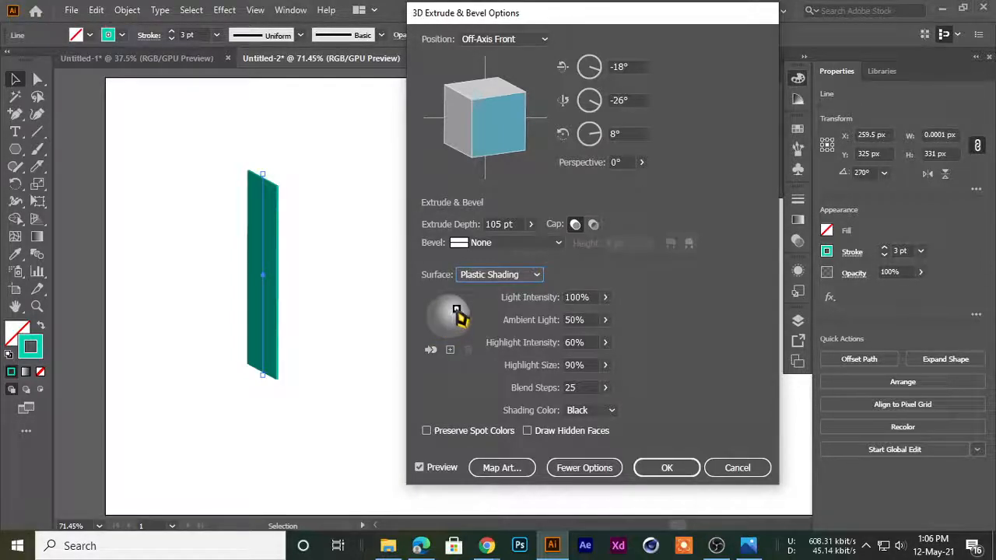
mouse_move(457, 313)
mouse_down()
mouse_move(429, 320)
mouse_move(456, 303)
mouse_move(468, 311)
mouse_move(452, 304)
mouse_up()
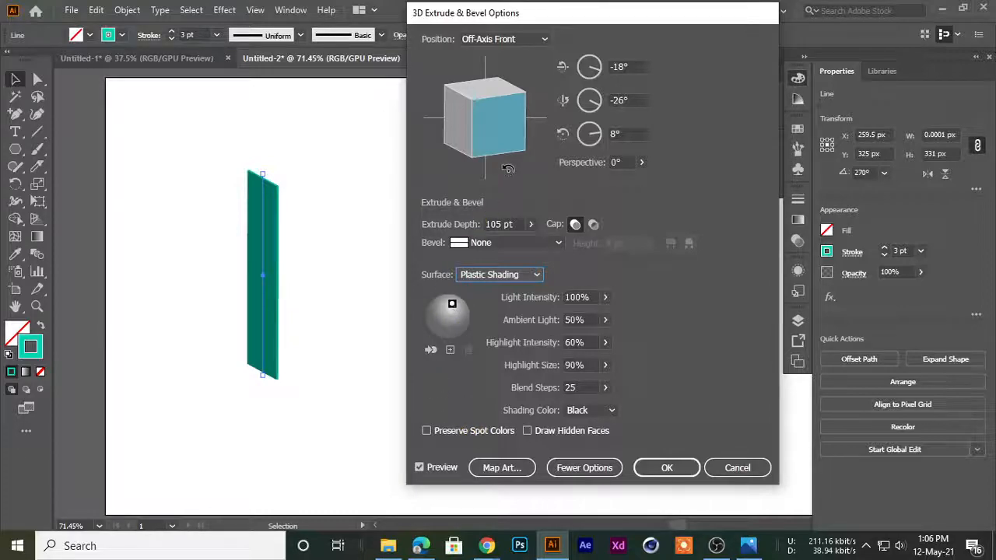
drag(605, 388, 568, 412)
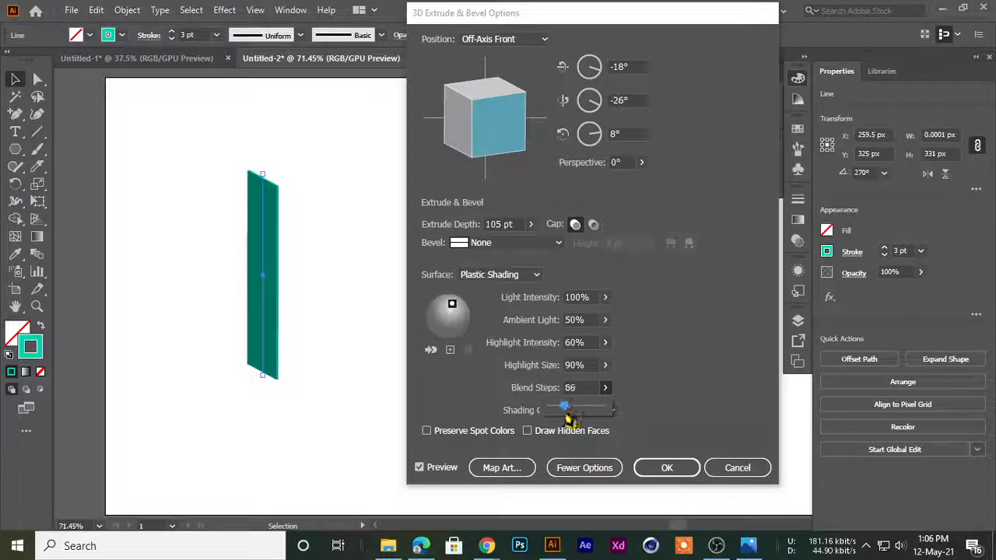
Give the left line's extrusion a Complex 1 bevel and set the extrude depth to 194 pt
click(494, 243)
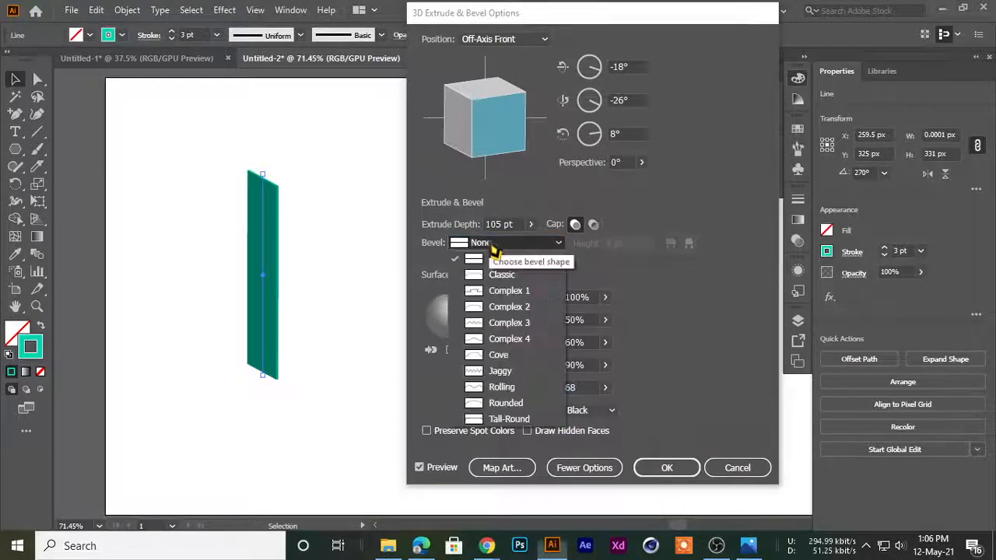
click(504, 292)
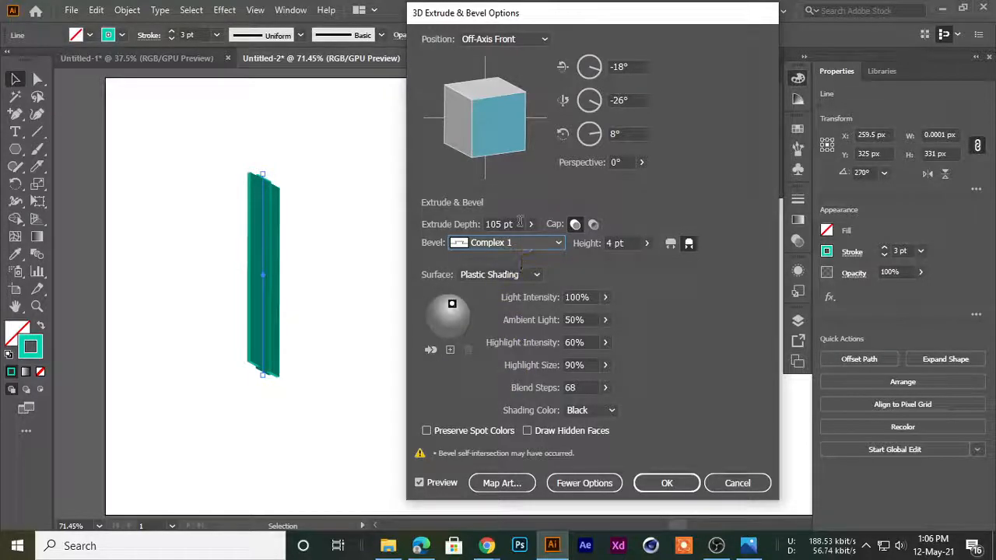
click(531, 224)
drag(490, 247, 486, 248)
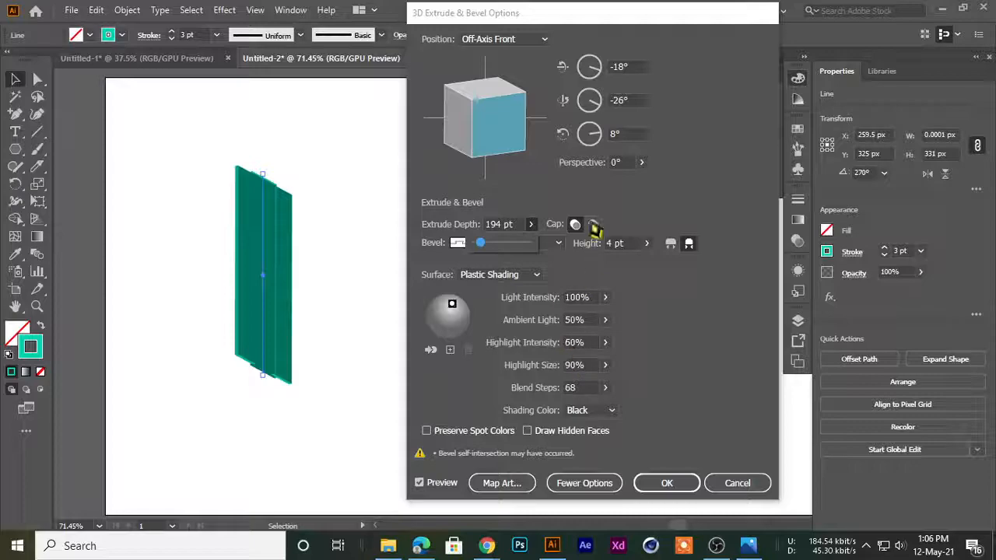
Set the left line's 3D perspective to 18° and the blend steps to 50
click(641, 161)
drag(592, 185, 593, 191)
click(606, 344)
click(510, 389)
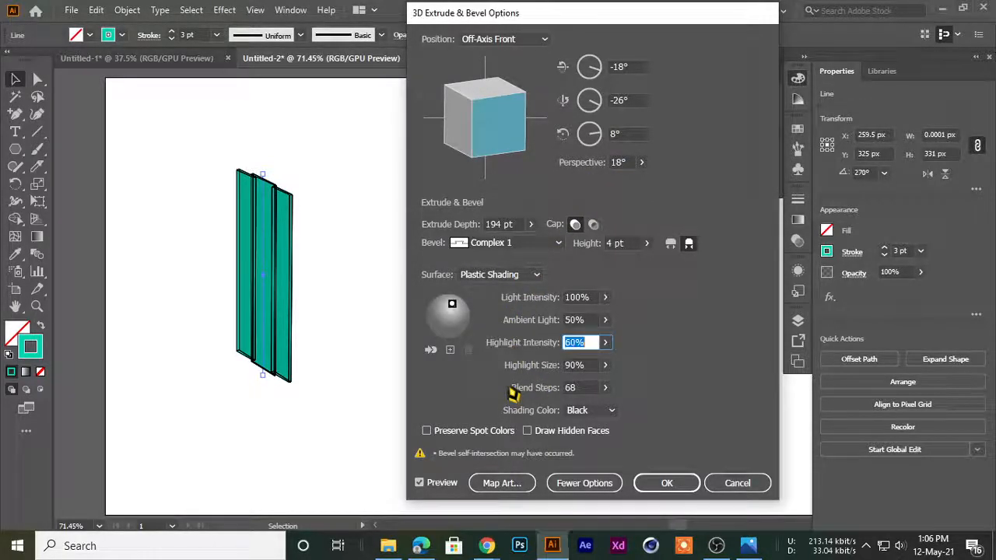
click(605, 387)
drag(563, 409, 573, 409)
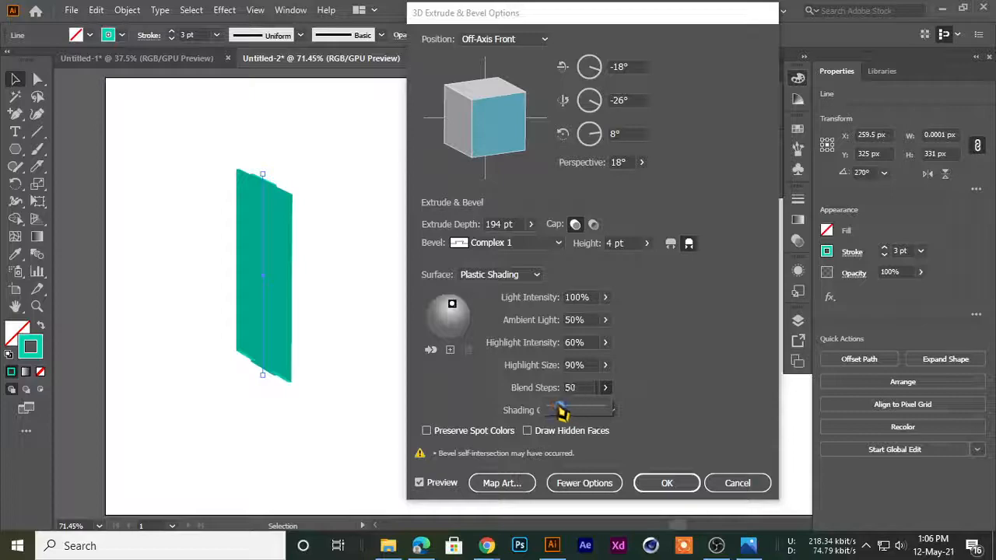
Try other bevel shapes such as Complex 4 and Jaggy on the left line, cancel the 3D effect and deselect the line
click(500, 244)
click(493, 327)
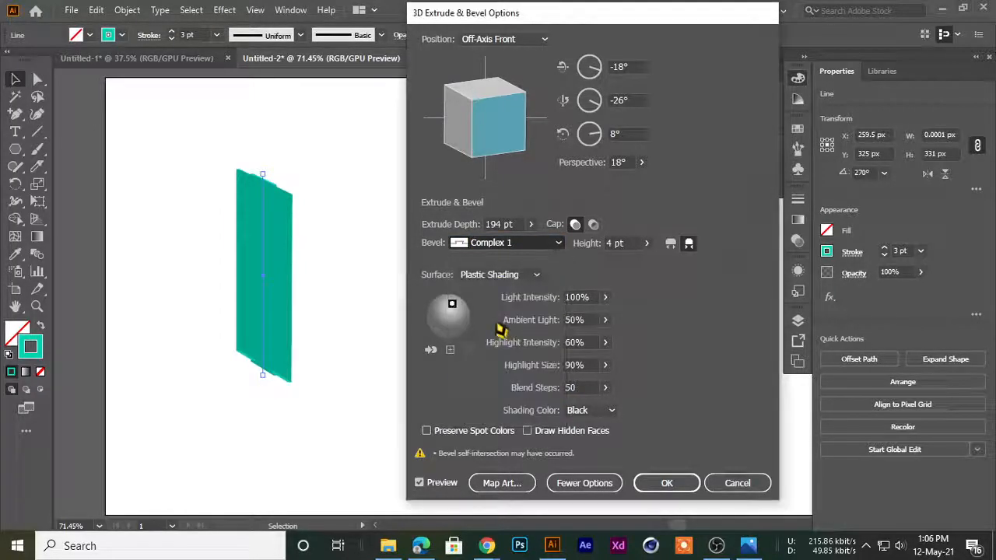
click(484, 246)
click(491, 360)
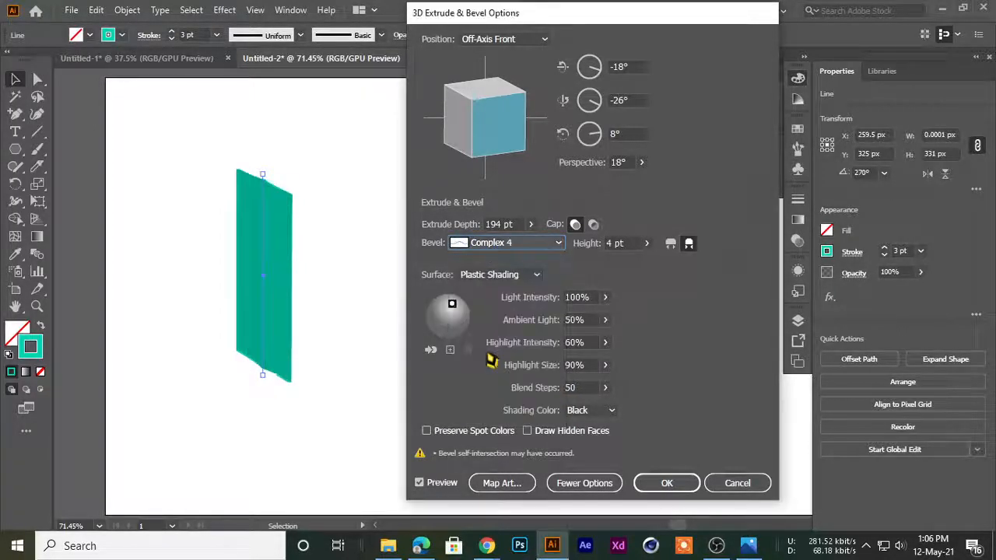
click(491, 245)
click(499, 371)
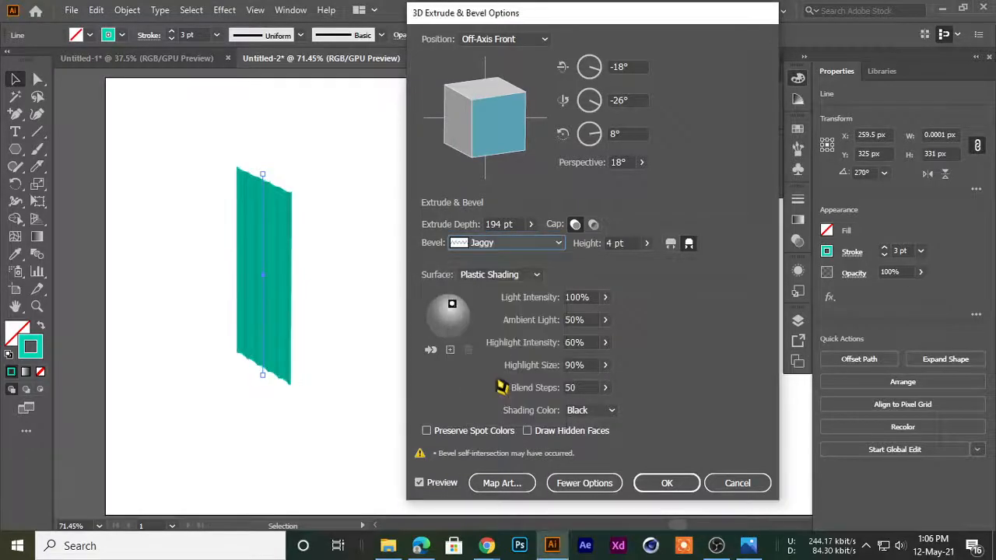
click(712, 484)
click(429, 380)
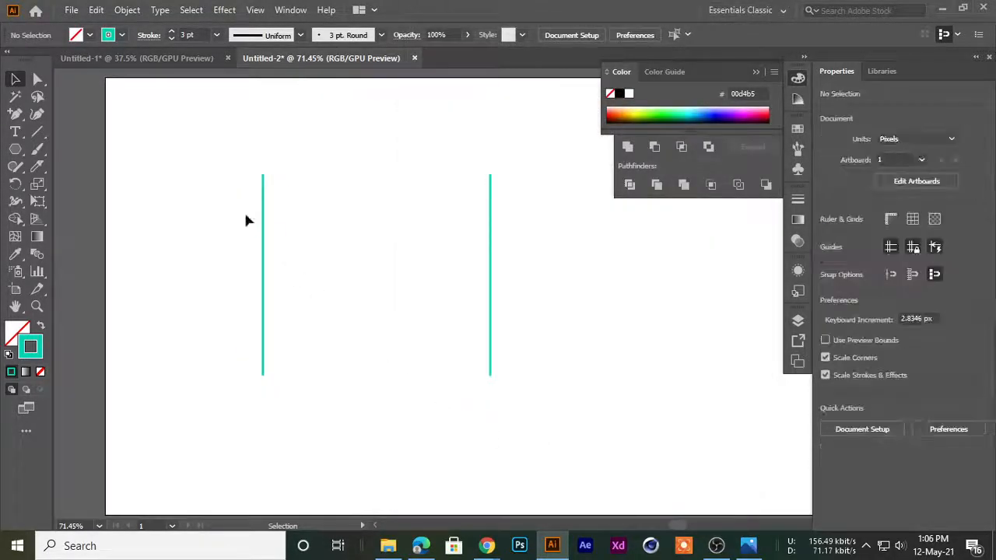
Draw a rectangle about 122 by 215 px beside the left line and swap its stroke colour to the fill
click(16, 151)
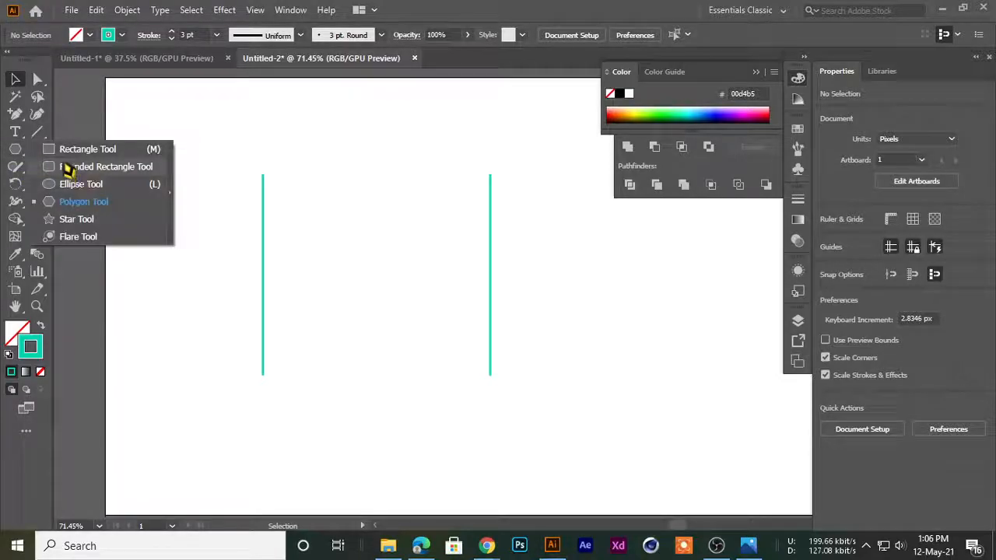
click(78, 149)
drag(140, 177, 215, 308)
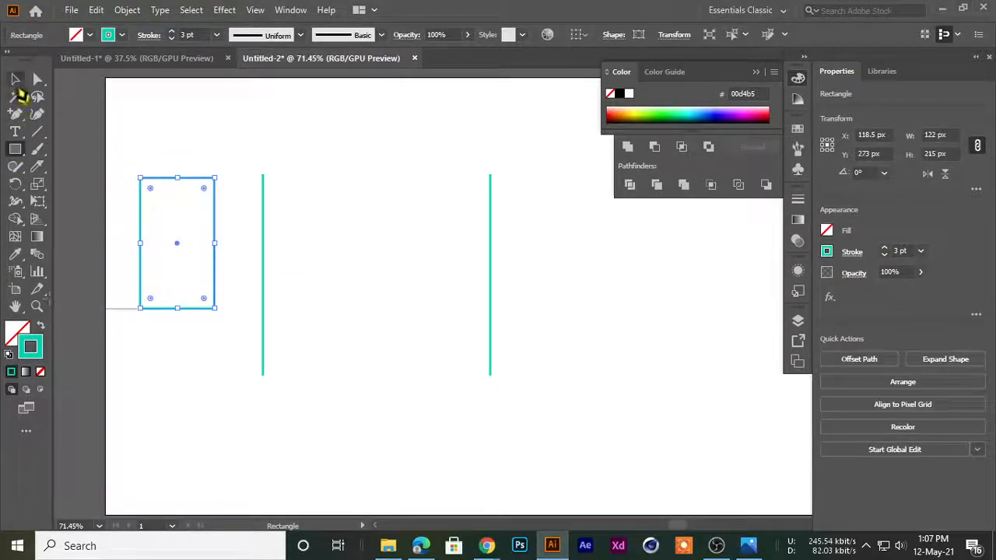
click(16, 81)
click(40, 326)
Move the filled rectangle to about X 82 px, Y 247.5 px, clear of the left line, and keep it selected
mouse_move(162, 267)
mouse_down()
mouse_move(218, 257)
mouse_move(293, 294)
mouse_move(204, 272)
mouse_up()
drag(196, 256, 313, 262)
key(ctrl+shift+a)
click(316, 265)
click(224, 9)
key(Escape)
key(ctrl+shift+a)
click(305, 230)
drag(347, 226, 303, 195)
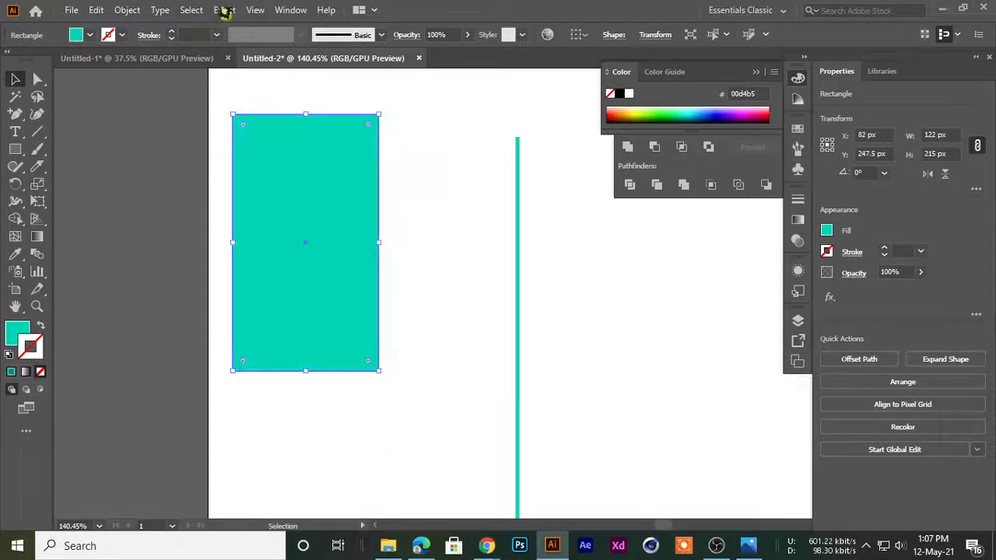
Start the 3D Extrude & Bevel effect on the rectangle and set the extrude depth to 104 pt
click(223, 10)
click(434, 96)
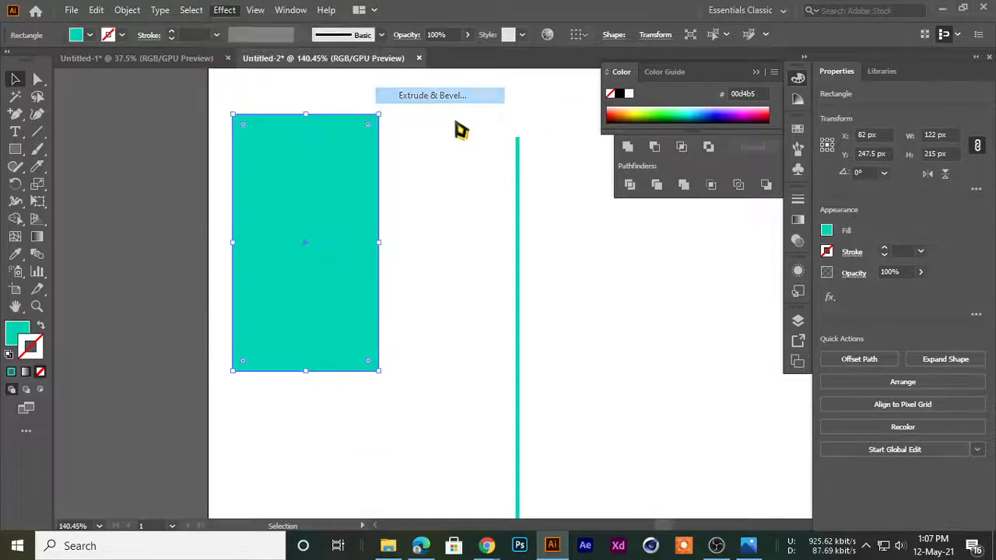
drag(472, 31, 525, 86)
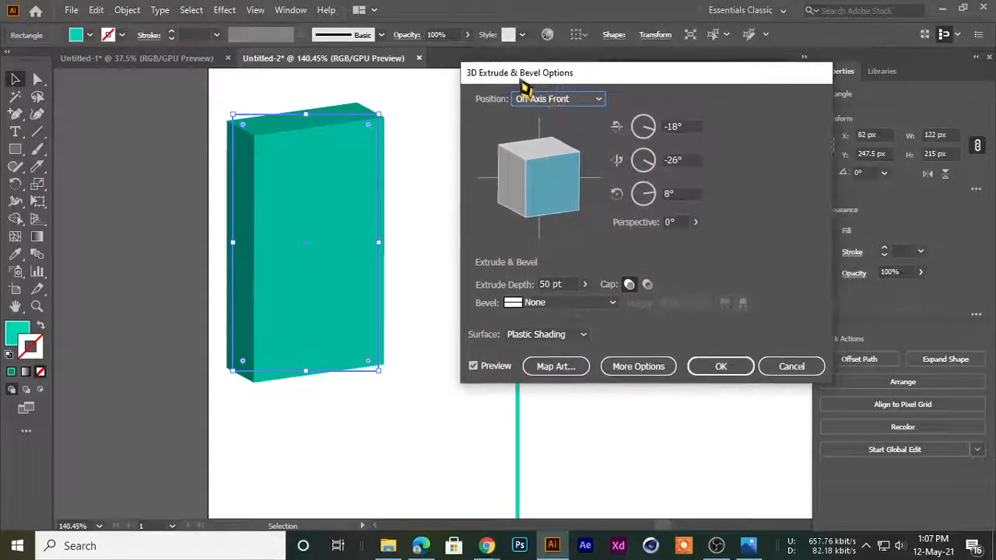
click(584, 286)
drag(531, 304, 543, 314)
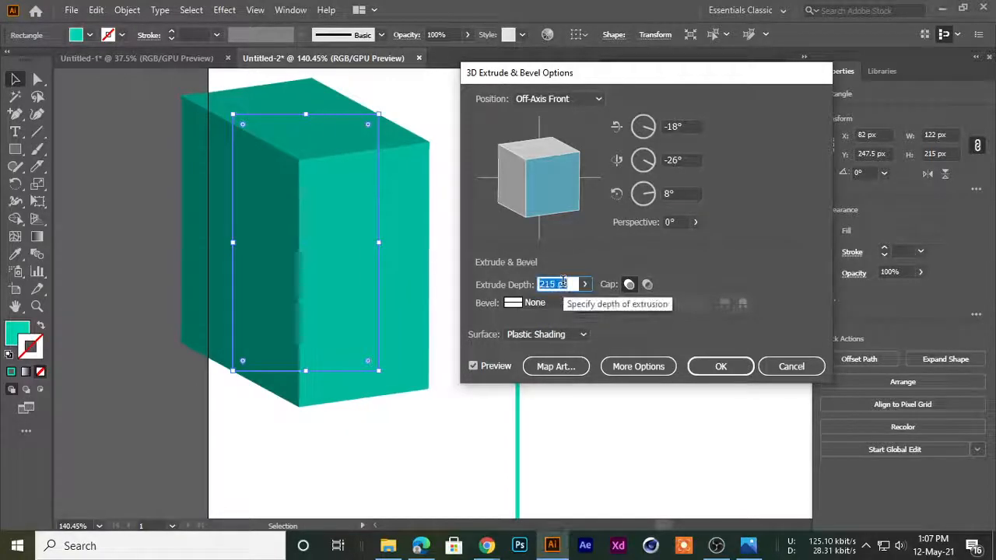
key(Down)
key(Down)
key(Down)
key(Down)
key(Down)
key(Down)
key(Down)
key(Down)
key(Down)
key(Down)
key(Down)
key(Down)
key(Down)
key(Down)
key(Down)
key(Down)
key(Down)
key(Down)
key(Down)
key(Down)
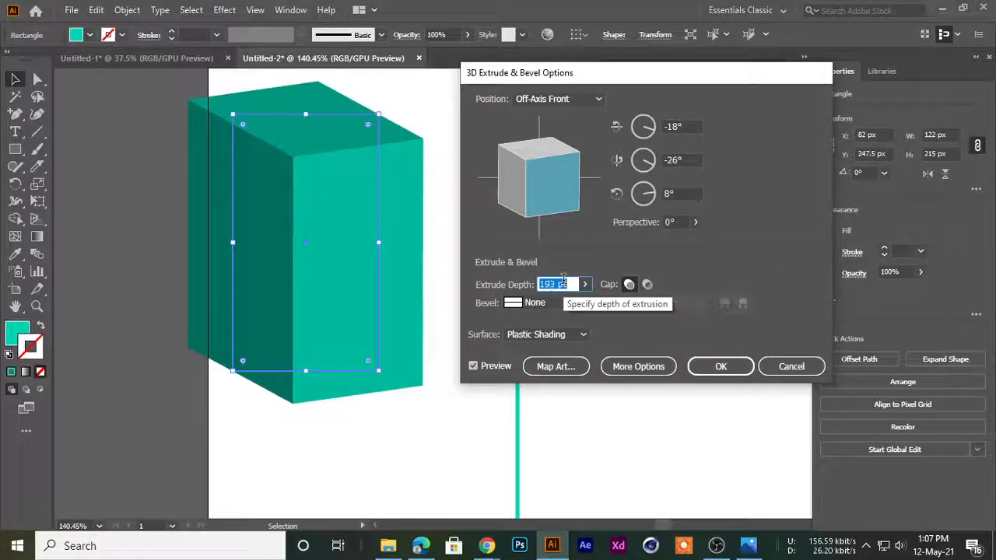
key(Down)
key(Down)
key(Down)
key(Down)
key(Down)
key(Down)
key(Down)
key(Down)
key(Down)
key(Down)
key(Down)
key(Down)
key(Down)
key(Down)
key(Down)
key(Down)
key(Down)
key(Down)
key(Down)
key(Down)
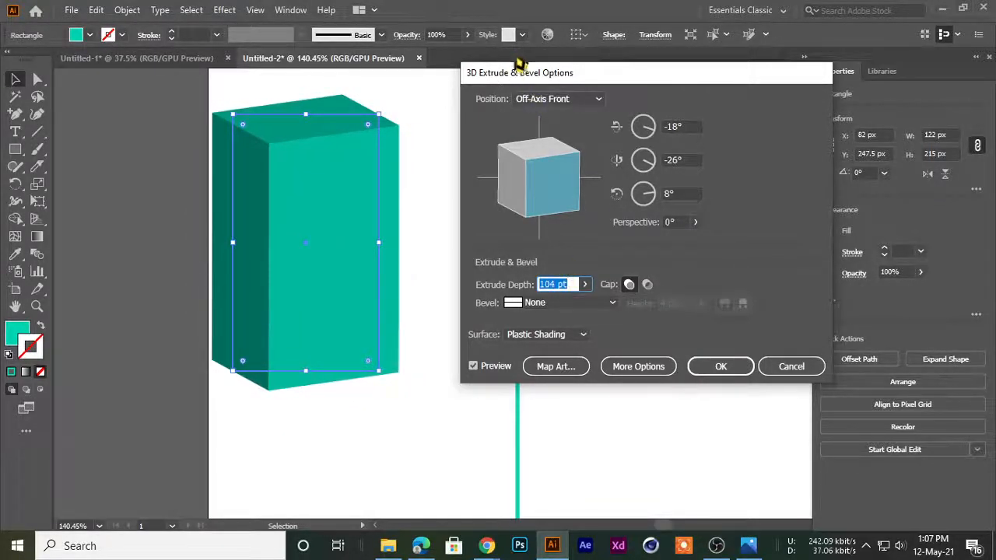
drag(525, 71, 572, 75)
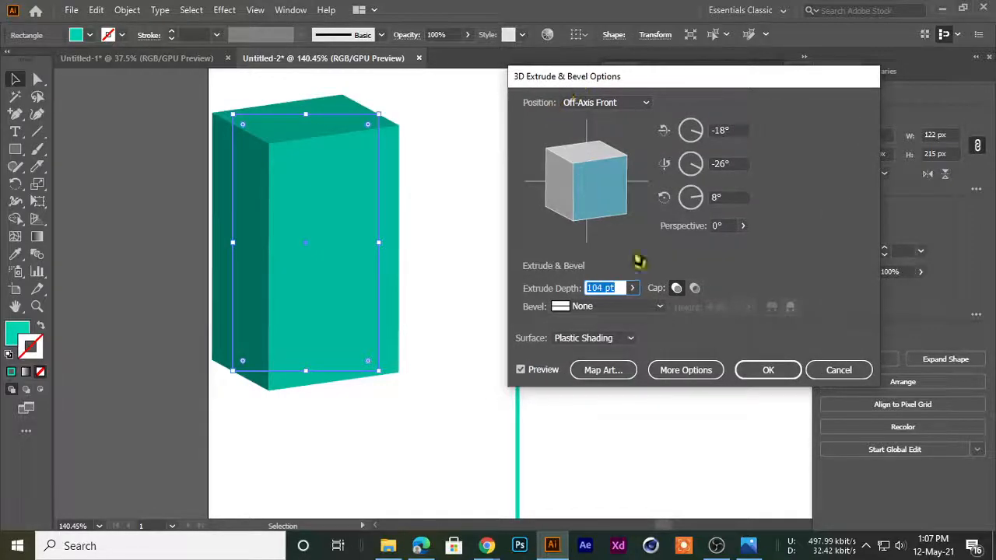
Try the Classic, Complex 1, Complex 2 and Complex 4 bevels on the rectangle, and choose Complex 3
click(623, 308)
click(616, 336)
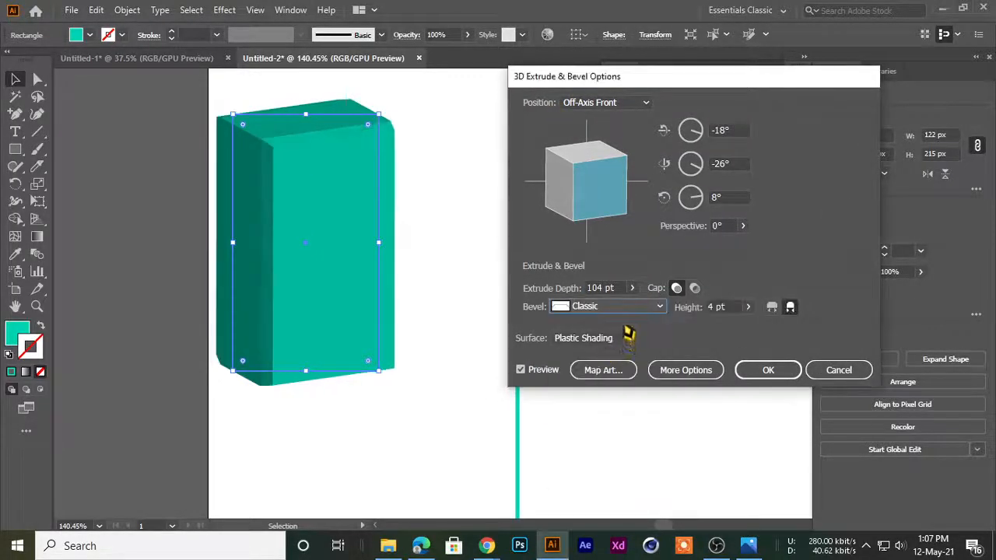
scroll(604, 307, down, 1)
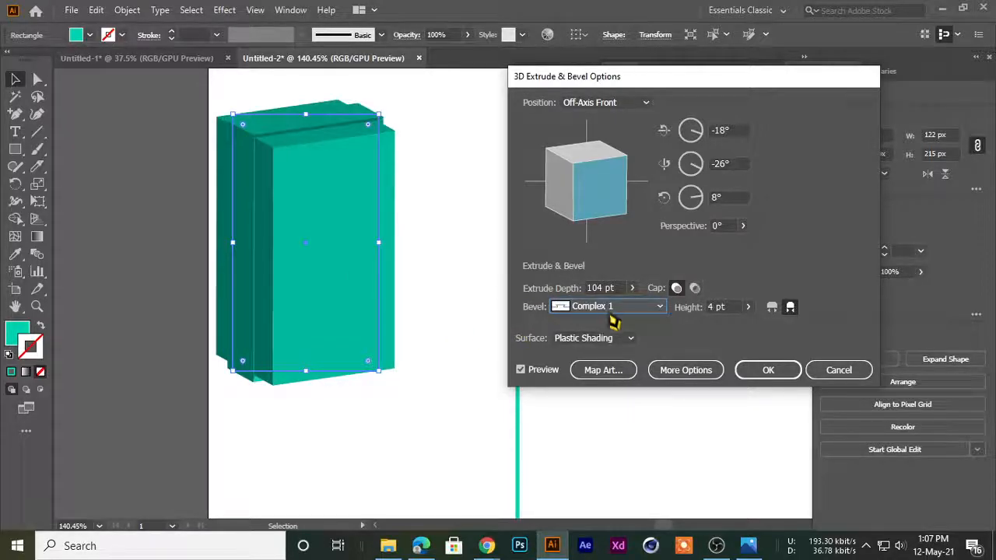
click(612, 311)
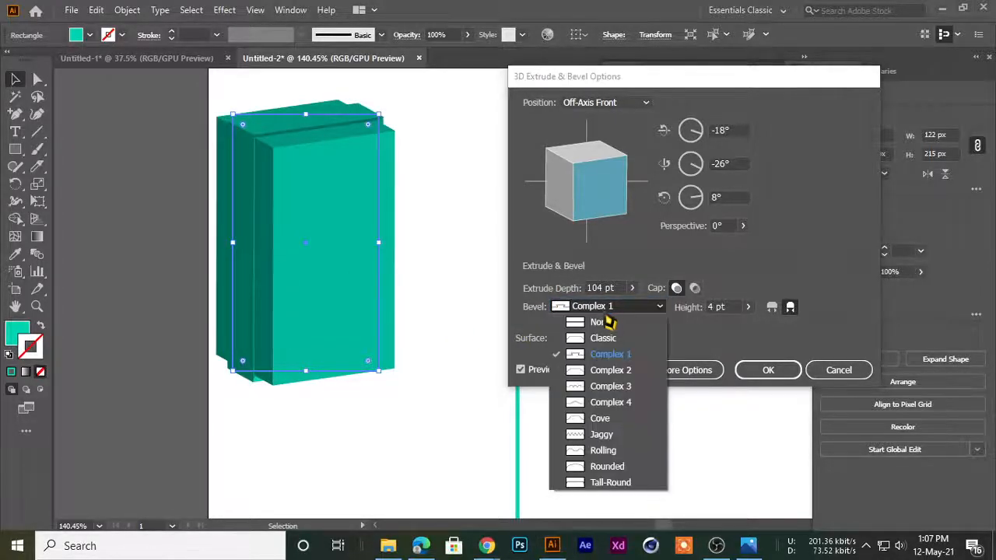
click(605, 369)
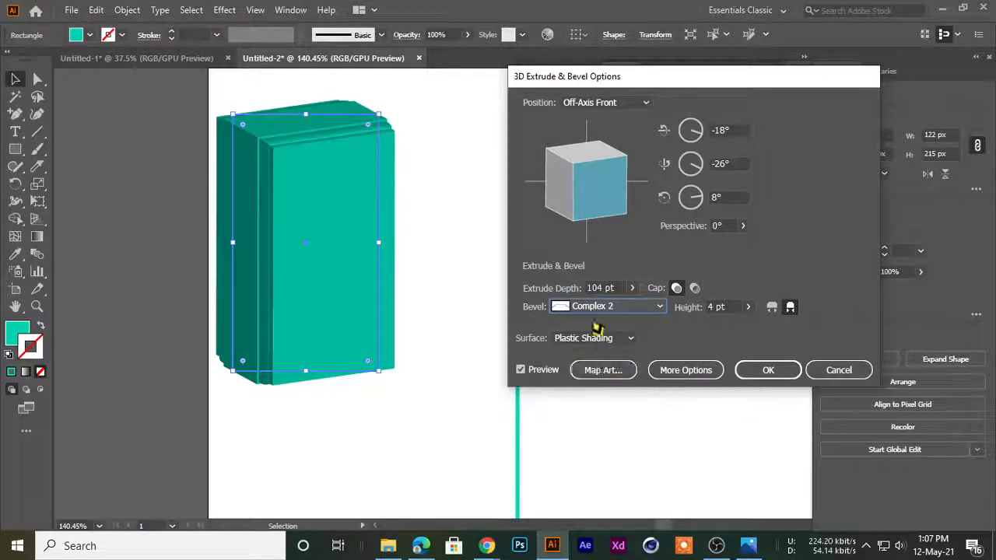
scroll(595, 308, down, 2)
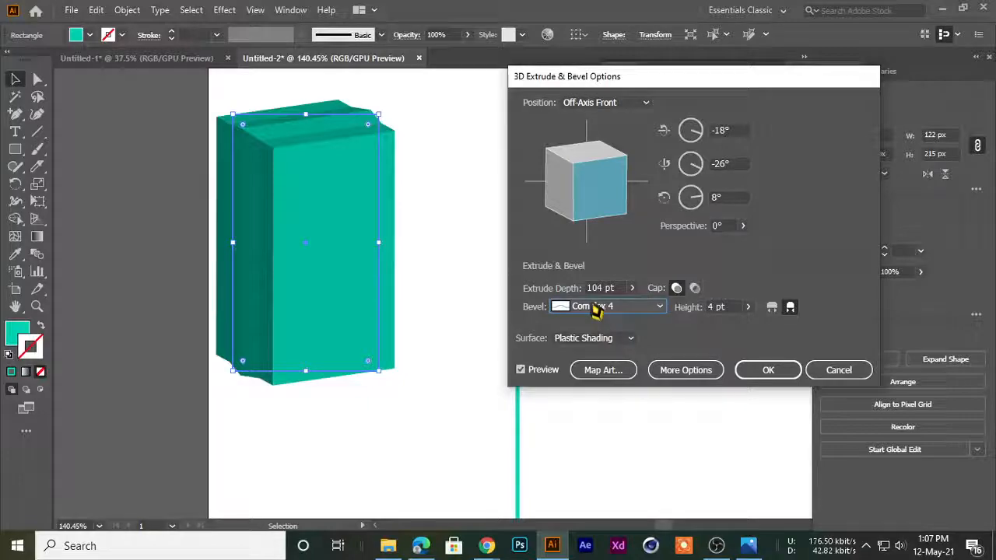
click(595, 308)
click(596, 385)
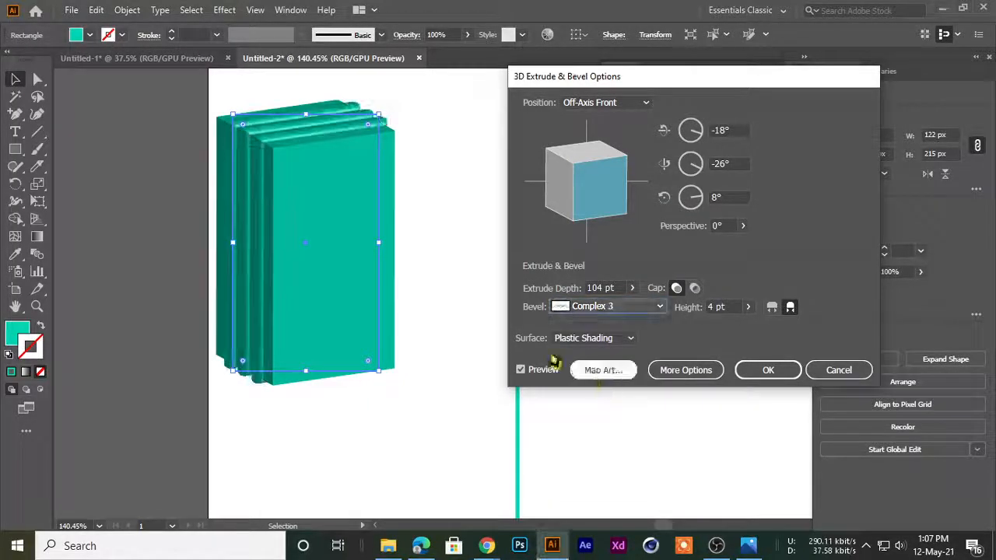
Set the height of the rectangle's bevel to 24 pt
click(747, 307)
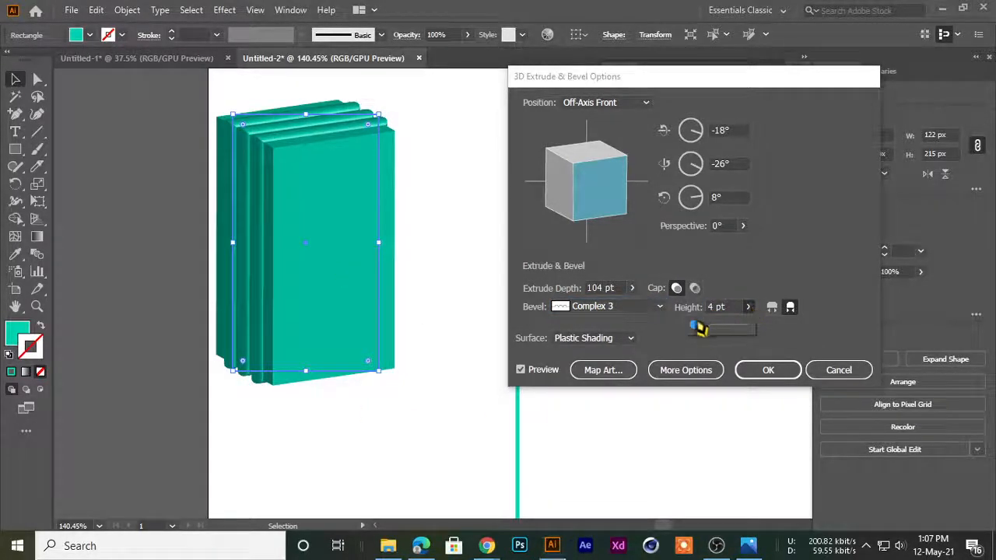
click(693, 323)
click(747, 308)
drag(700, 327, 710, 333)
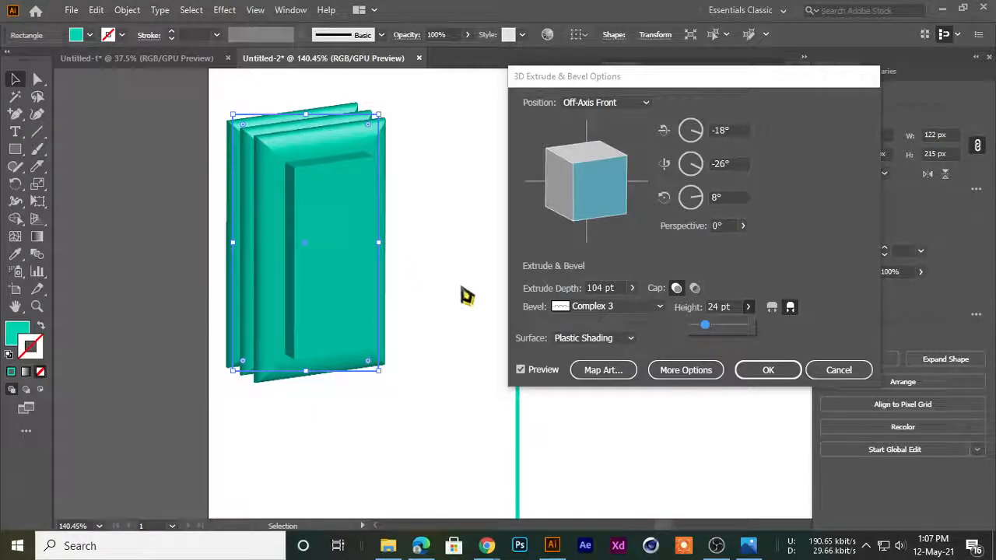
Try the Complex 4, Cove, Jaggy, Rolling and Rounded bevels on the rectangle, and choose Tall-Round
click(634, 307)
click(595, 405)
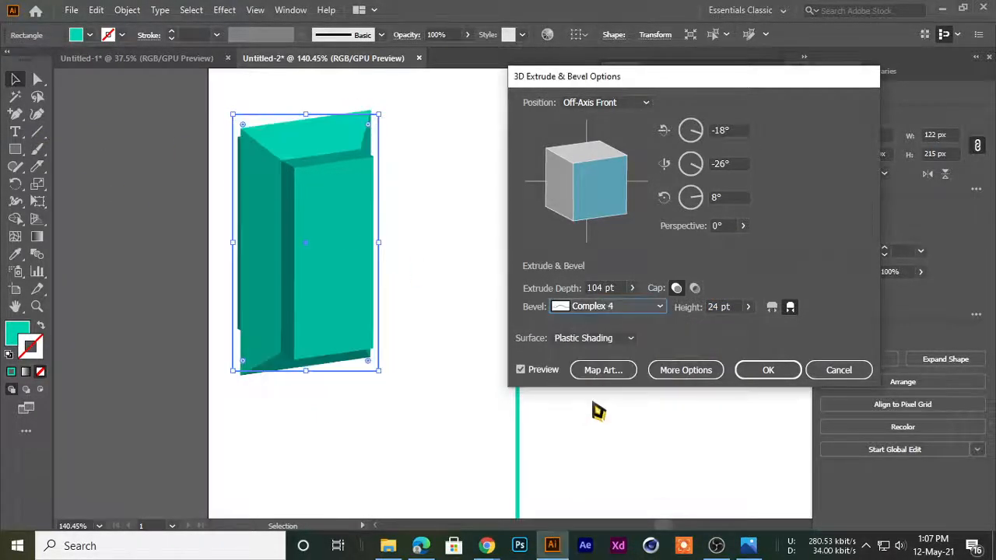
click(619, 308)
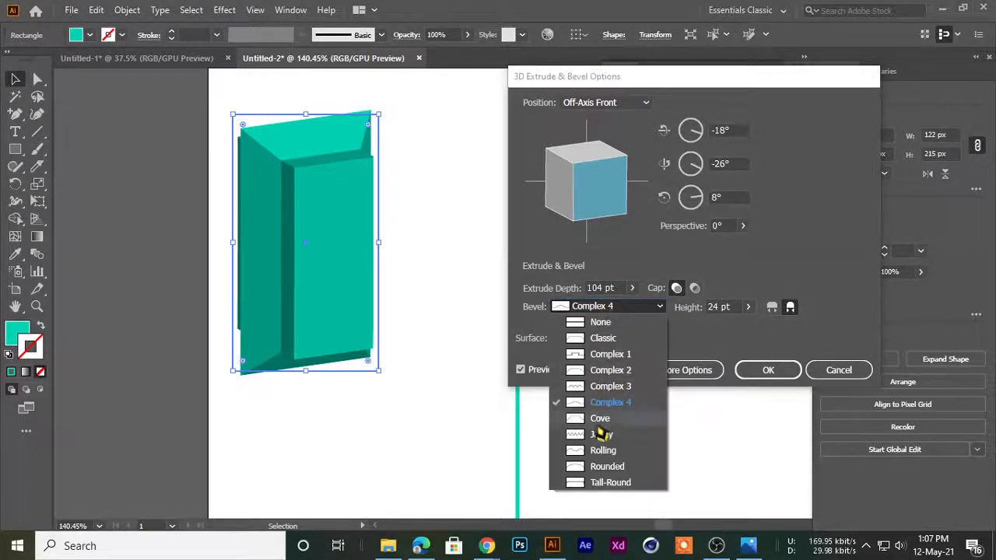
click(599, 420)
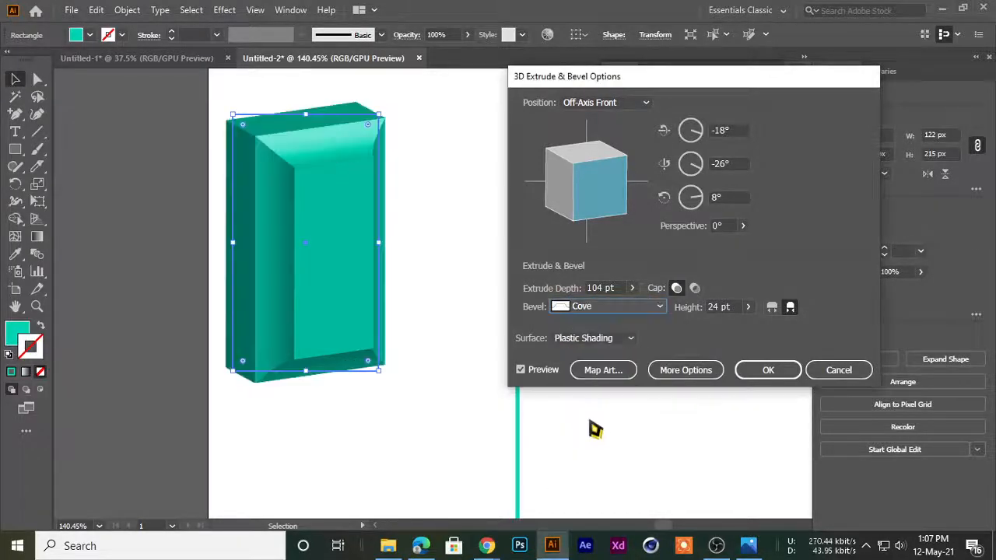
click(643, 311)
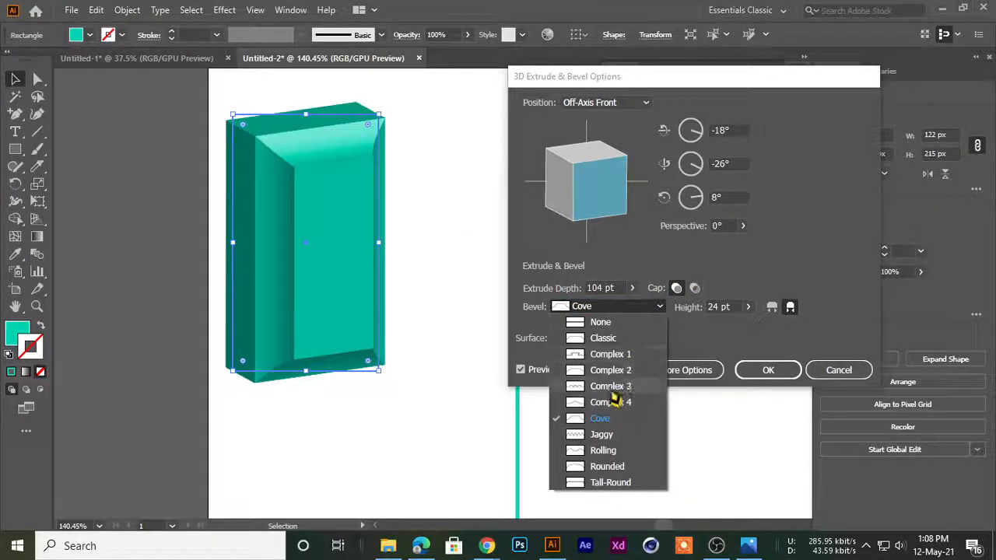
click(588, 442)
click(618, 308)
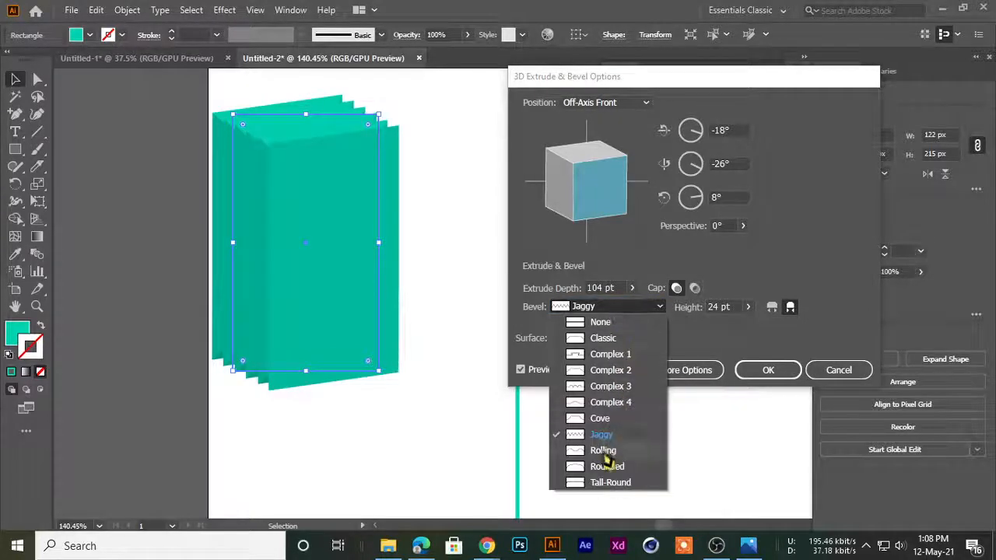
click(603, 457)
click(621, 308)
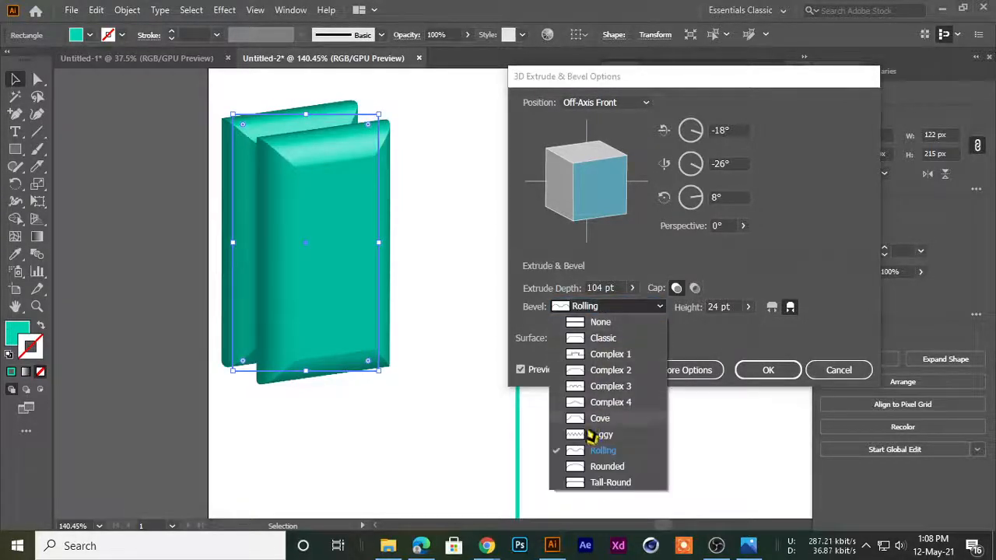
click(591, 467)
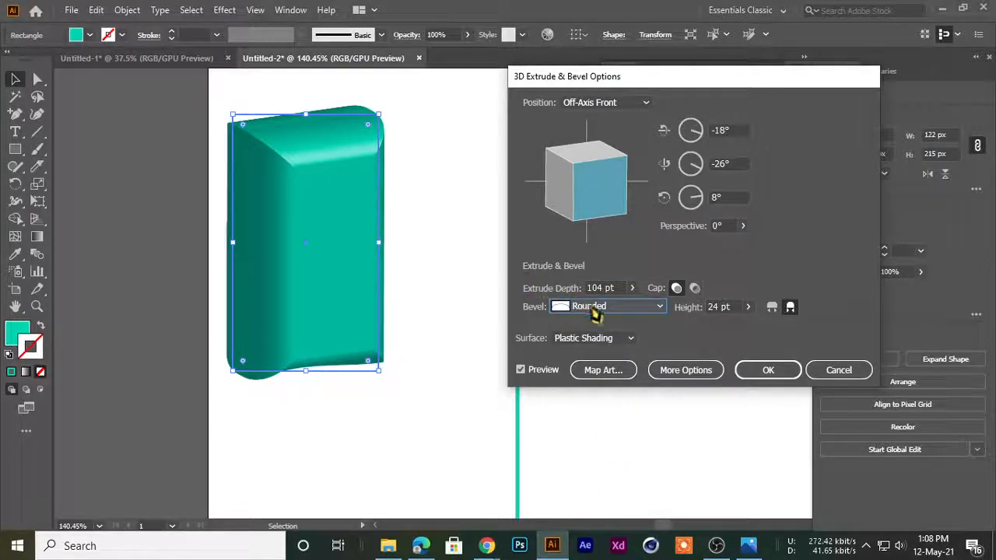
click(593, 308)
click(604, 484)
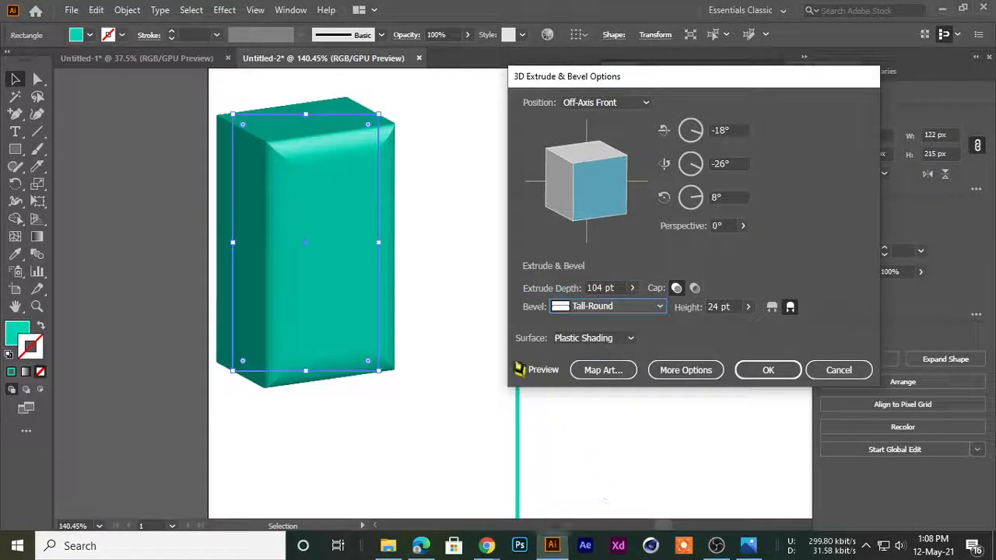
Compare the hollow and solid caps on the extruded rectangle, and choose the hollow appearance
click(694, 288)
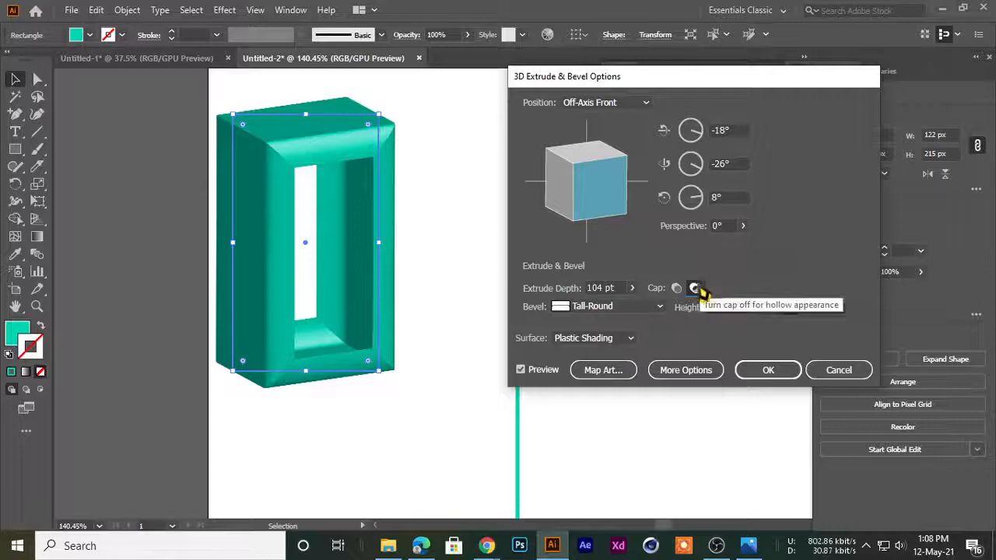
click(676, 288)
click(695, 287)
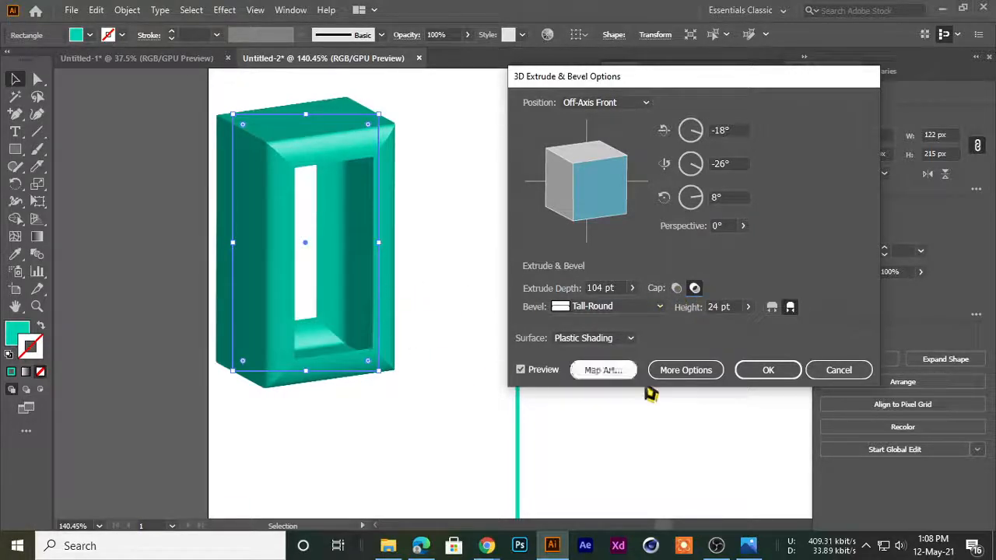
Rotate the hollow frame freely to about -2°, 13° and -7°, and apply the 3D effect
mouse_move(585, 195)
mouse_down()
mouse_move(578, 182)
mouse_move(629, 199)
mouse_move(612, 207)
mouse_up()
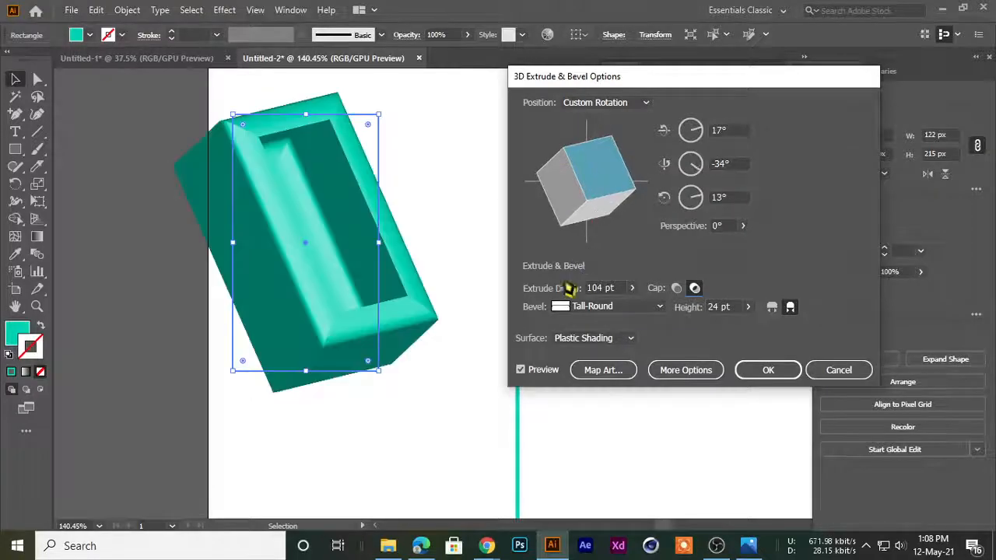
mouse_move(606, 172)
mouse_down()
mouse_move(568, 231)
mouse_move(579, 200)
mouse_up()
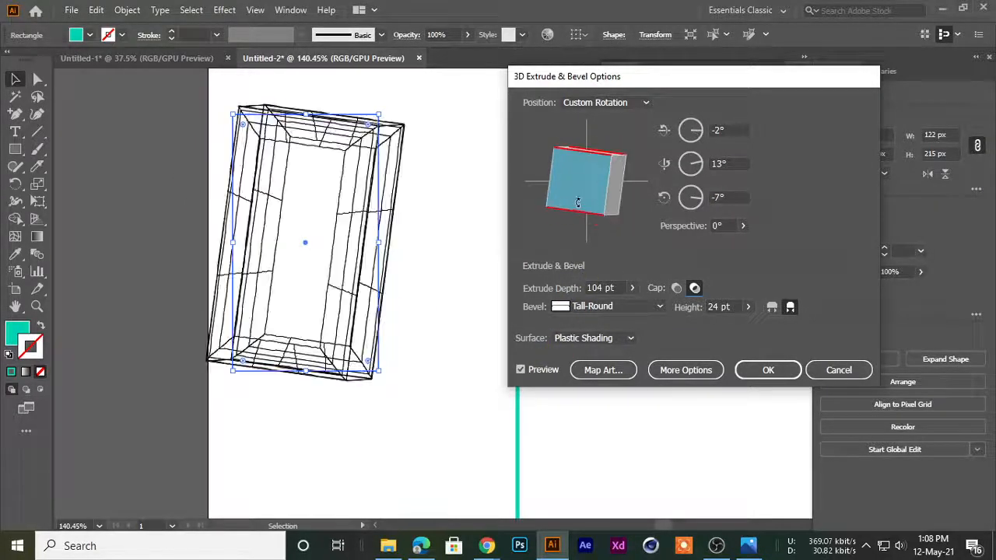
click(767, 370)
Move the hollow 3D frame around beside the vertical line and delete it
click(407, 459)
drag(378, 307, 462, 285)
click(323, 393)
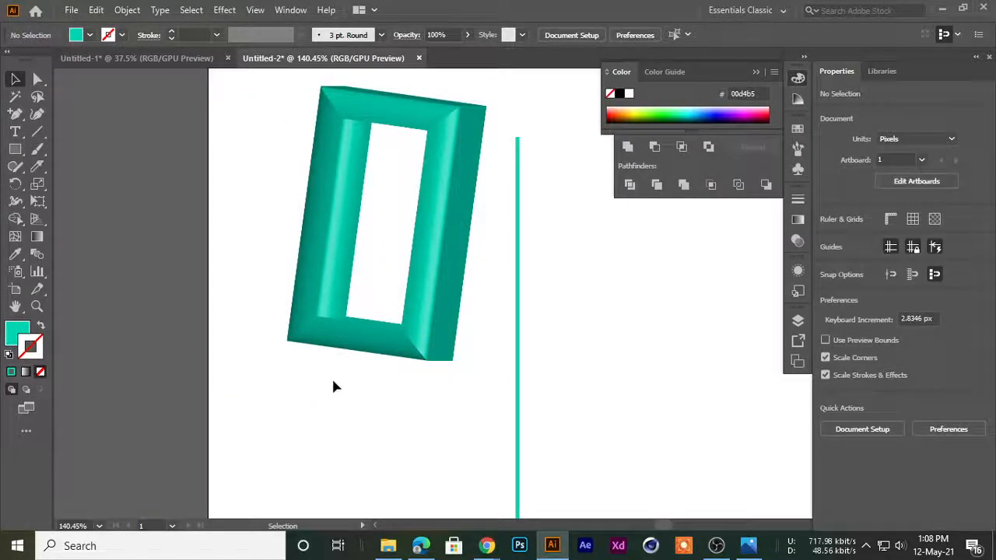
click(331, 275)
drag(420, 237, 336, 214)
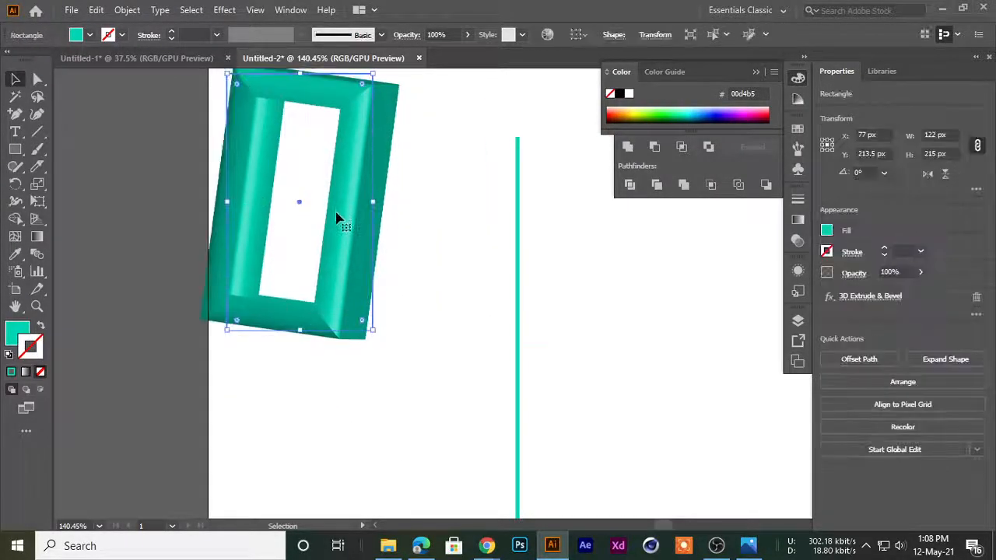
key(Delete)
Draw a filled square of about 125 × 125 px beside the vertical line and select it
click(15, 148)
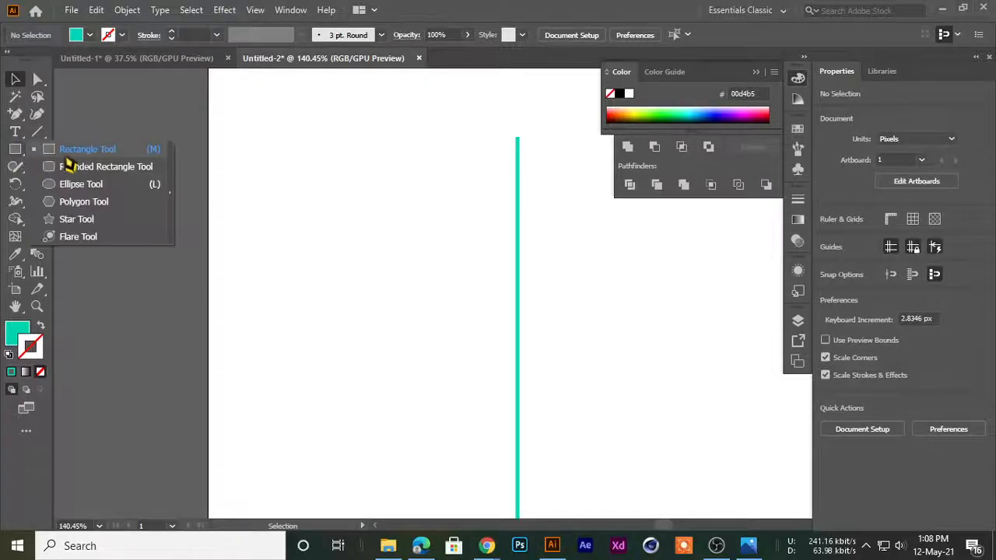
click(62, 148)
drag(287, 211, 435, 361)
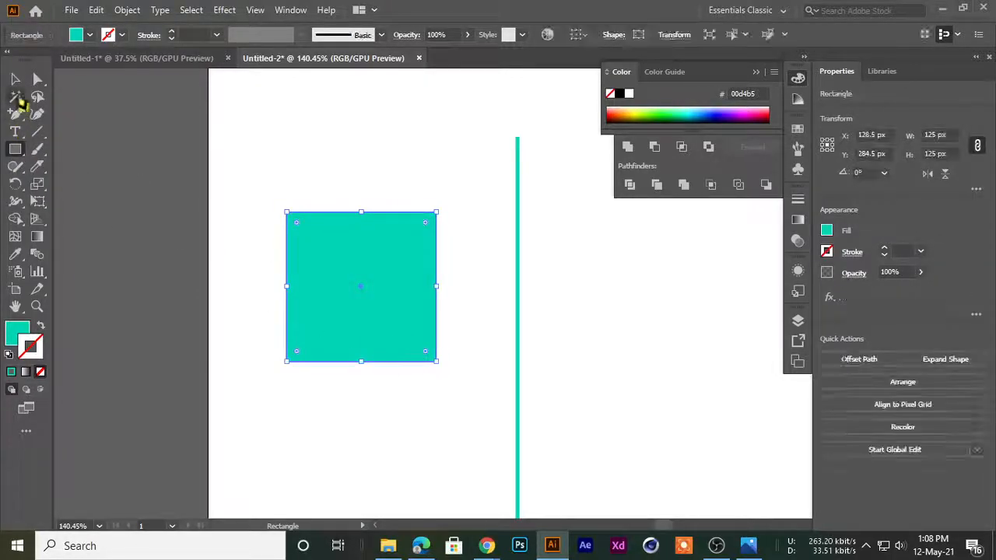
click(15, 78)
click(89, 166)
click(371, 294)
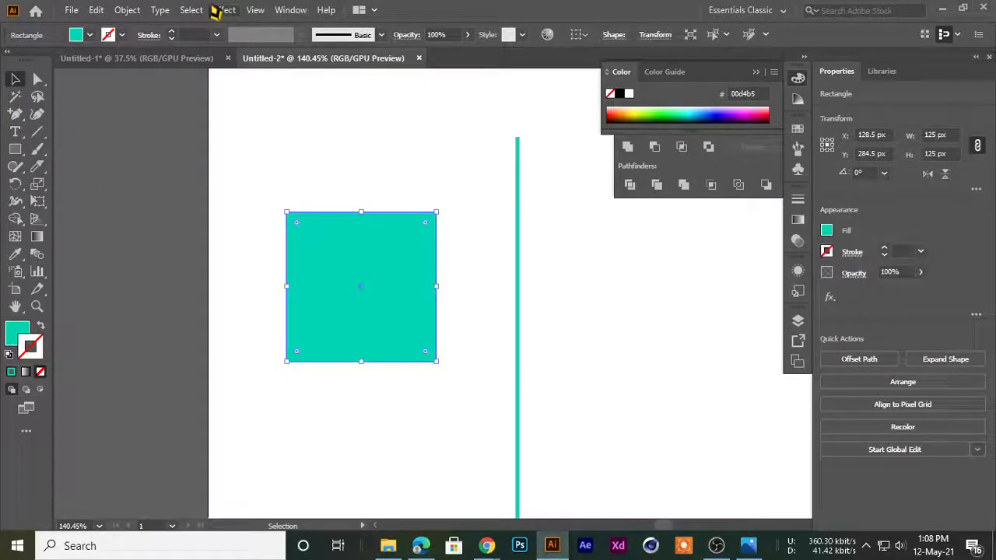
Start the 3D Extrude & Bevel effect on the square and set the extrude depth to 126 pt
click(216, 11)
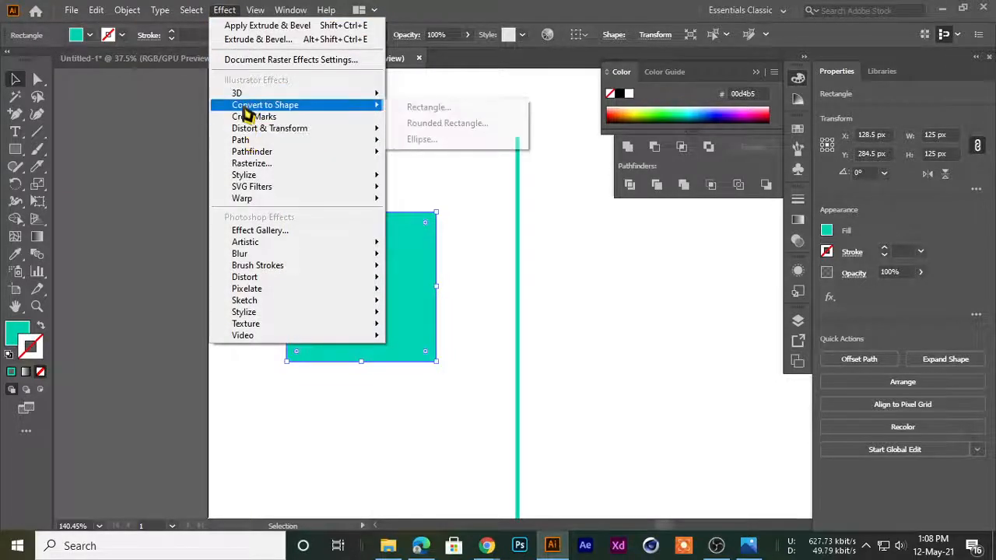
mouse_move(243, 93)
click(455, 95)
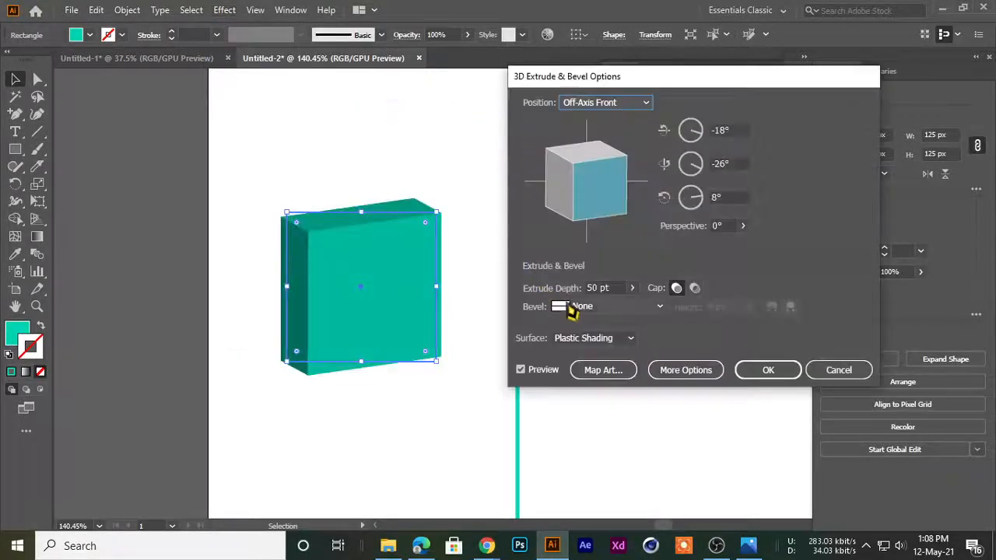
double_click(610, 289)
text(75)
key(Up)
key(Up)
key(Up)
key(Up)
key(Up)
key(Up)
key(Up)
key(Up)
key(Up)
key(Up)
key(Up)
key(Up)
key(Up)
key(Up)
key(Up)
key(Up)
key(Up)
key(Up)
key(Up)
key(Up)
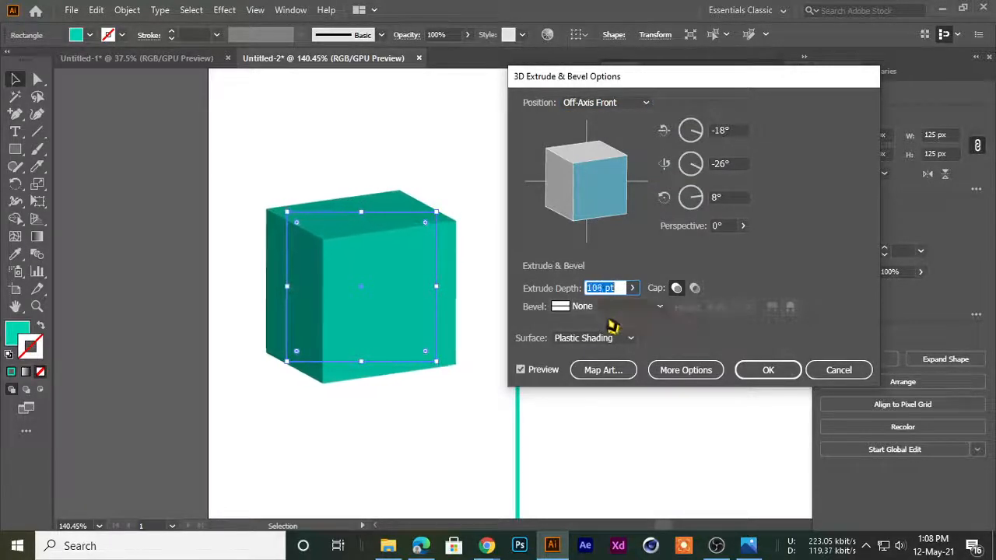
key(Down)
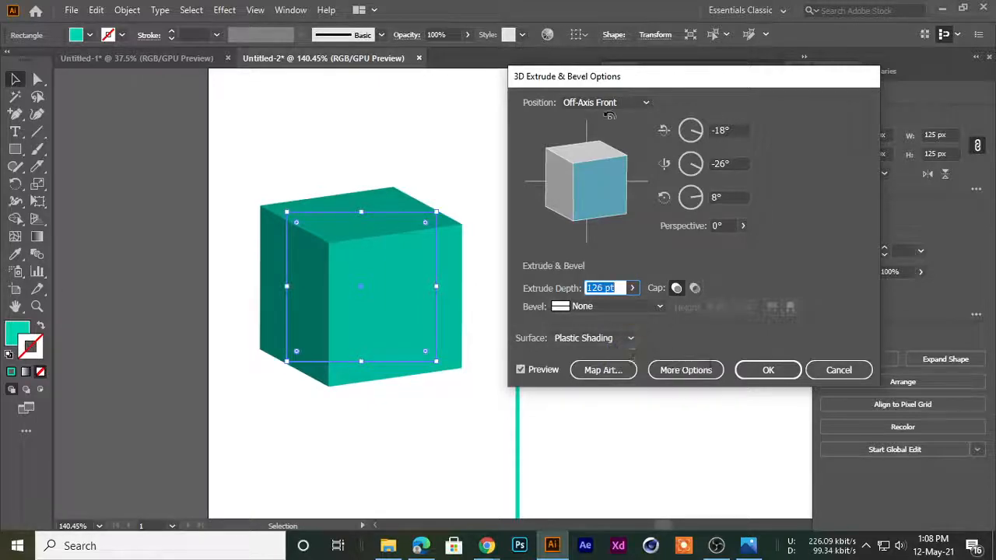
Try the hollow cap on the cube and return to the solid cap
drag(607, 78, 580, 60)
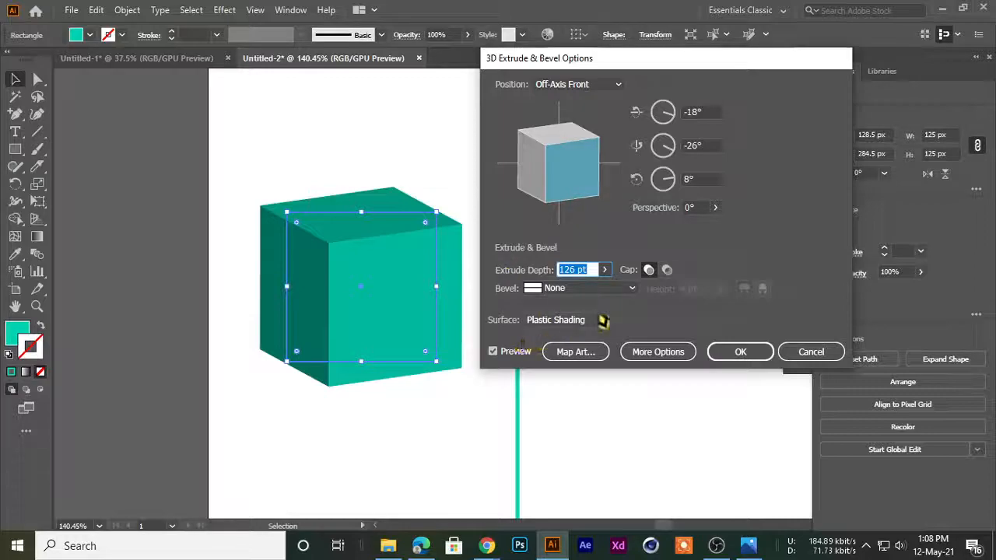
click(667, 269)
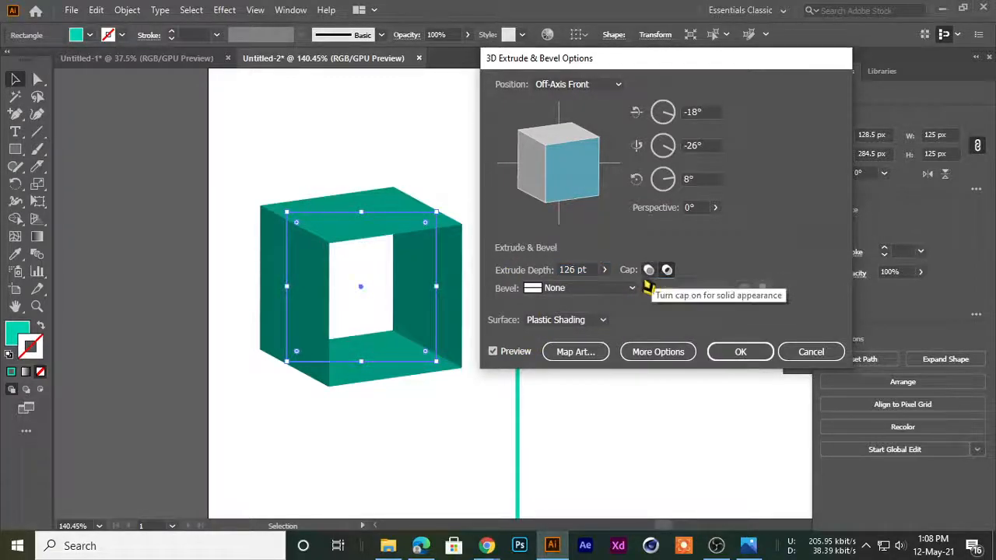
click(648, 270)
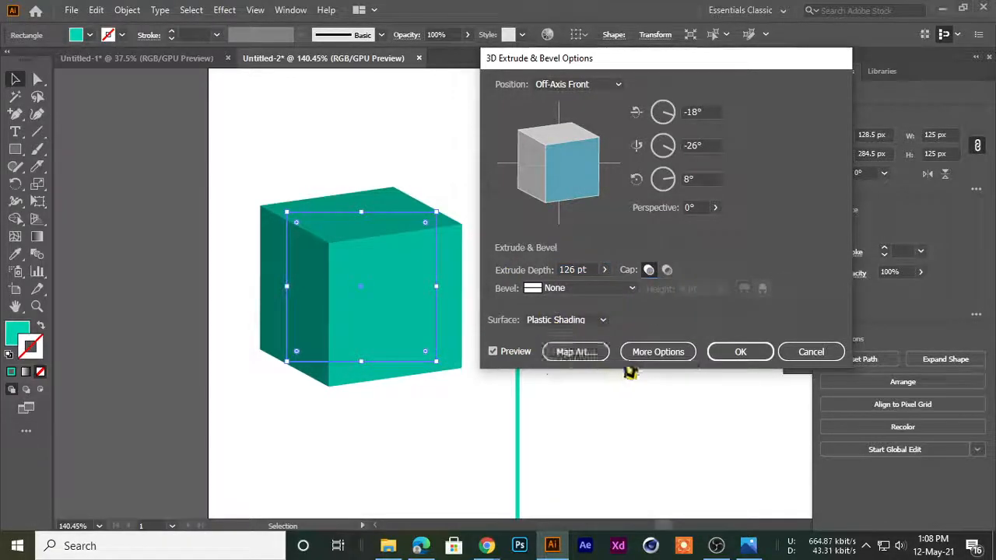
Show the additional surface settings for the cube and set the light intensity to 97%
click(649, 358)
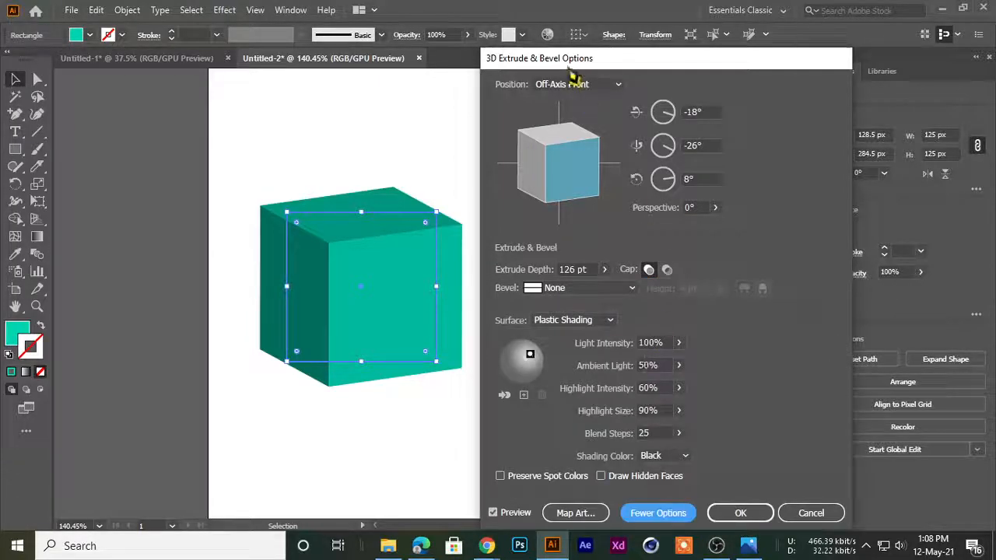
drag(569, 70, 596, 25)
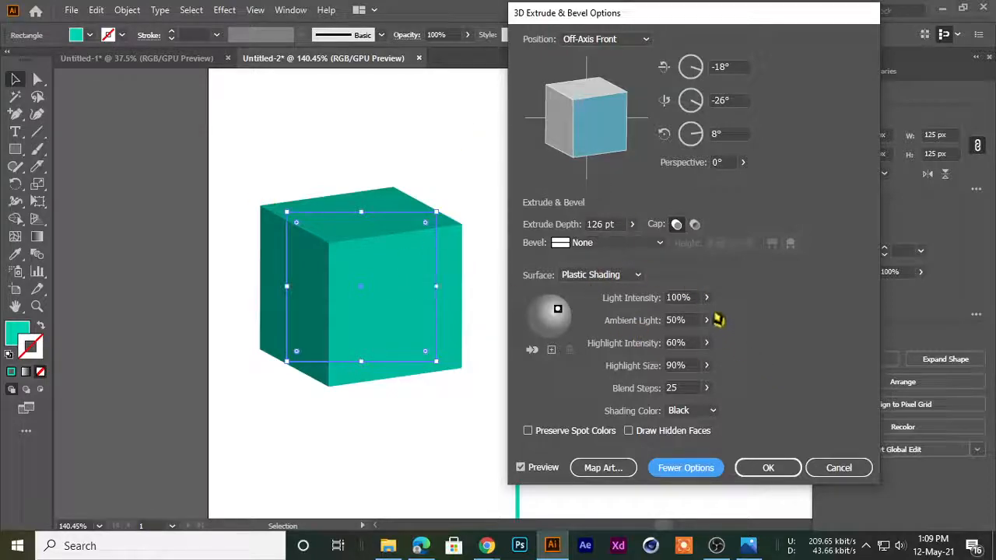
click(706, 297)
mouse_move(708, 318)
mouse_down()
mouse_move(689, 325)
mouse_move(710, 327)
mouse_up()
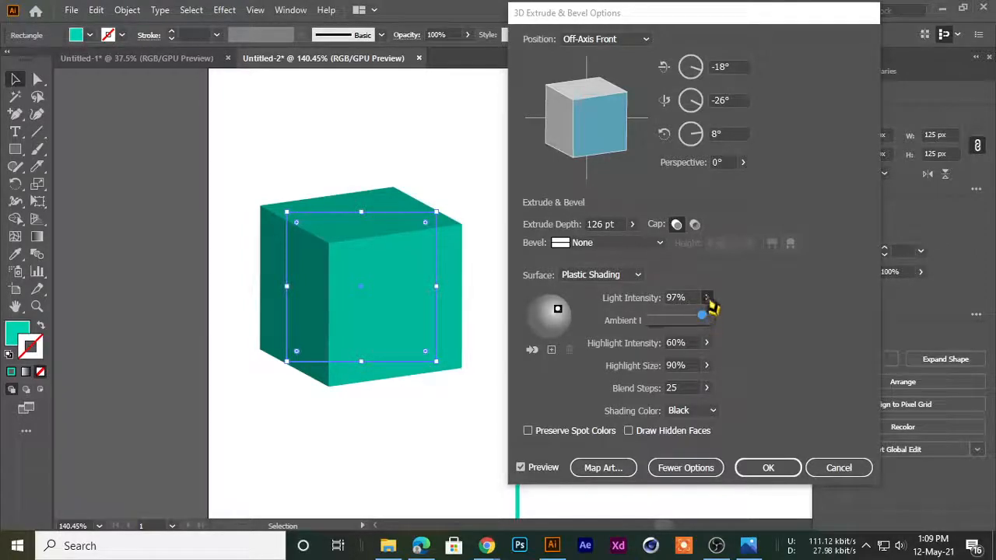
click(734, 302)
Try an ambient light of 72% on the cube and settle on 57%
click(706, 320)
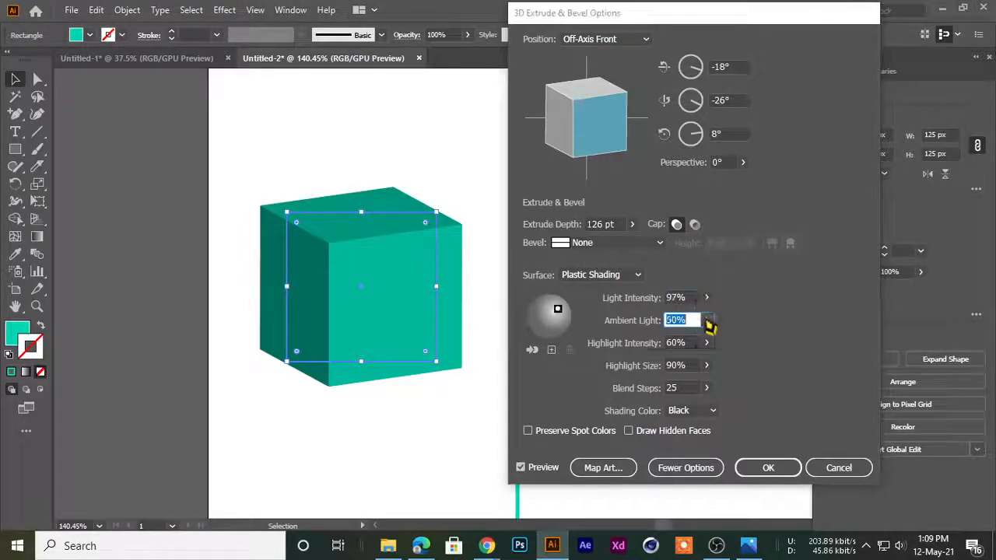
drag(676, 342, 689, 344)
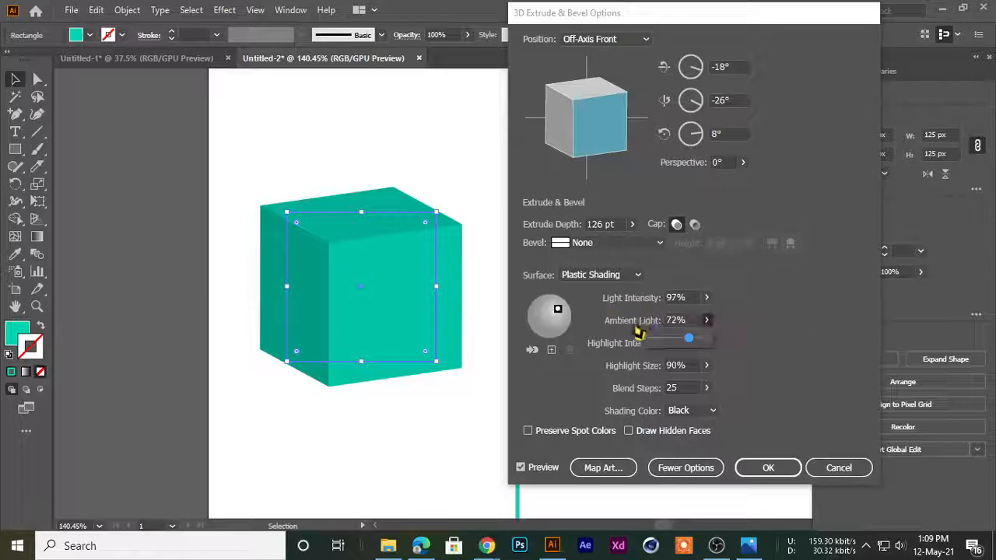
mouse_move(690, 340)
mouse_down()
mouse_move(676, 343)
mouse_move(686, 341)
mouse_up()
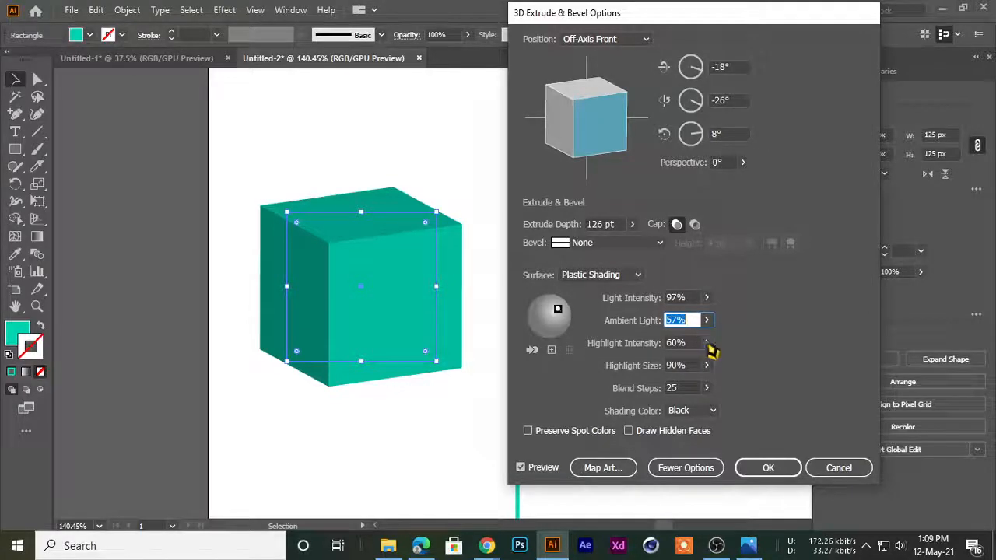
Try highlight intensities of 81% and 17% on the cube, and set it to 100%
click(706, 343)
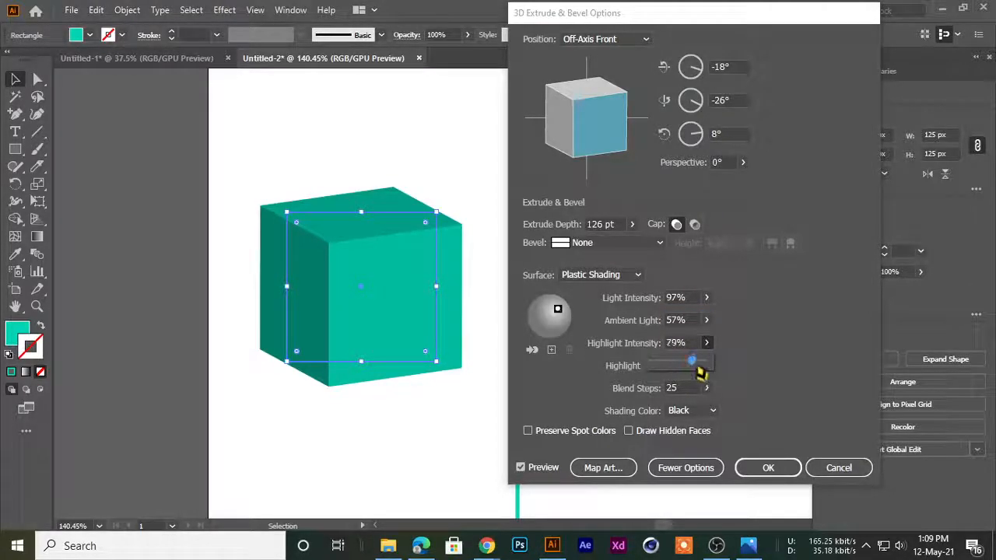
drag(714, 375, 689, 376)
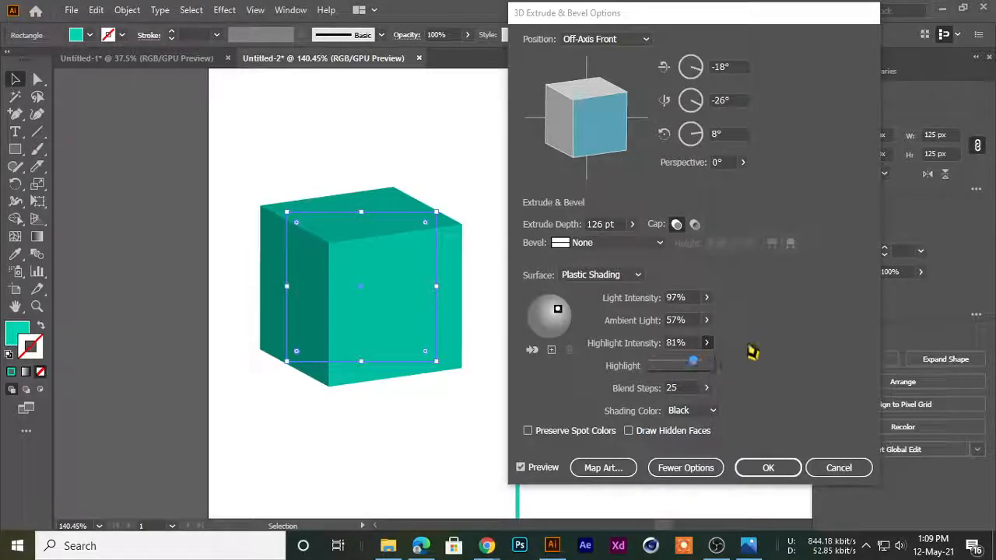
click(705, 342)
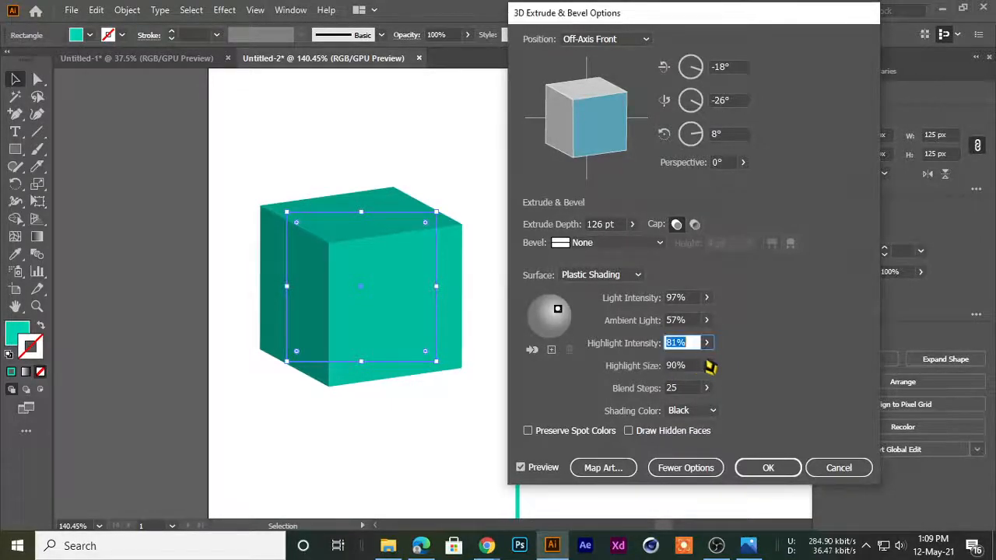
click(705, 342)
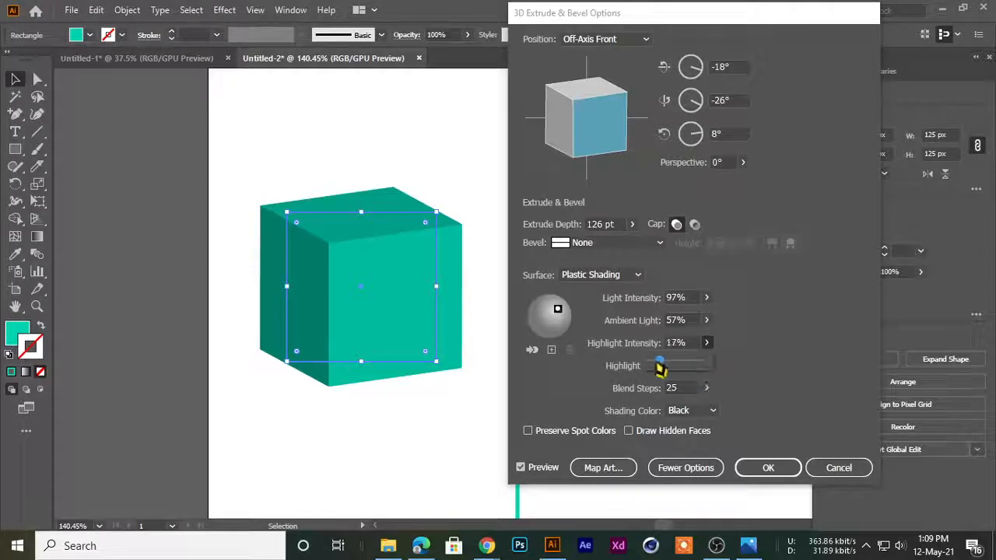
drag(661, 372, 732, 379)
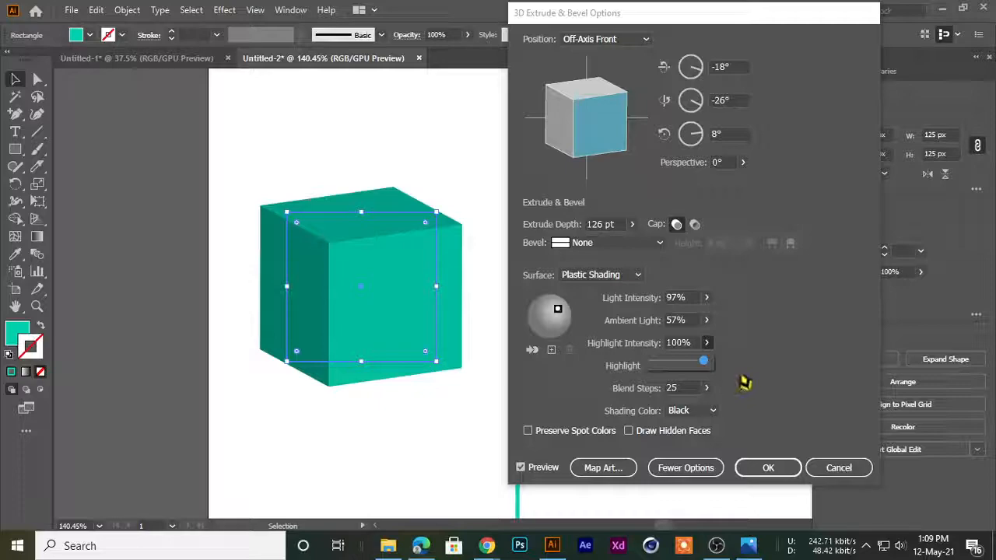
Try a highlight size of 0% on the cube and set it to 100%
click(743, 382)
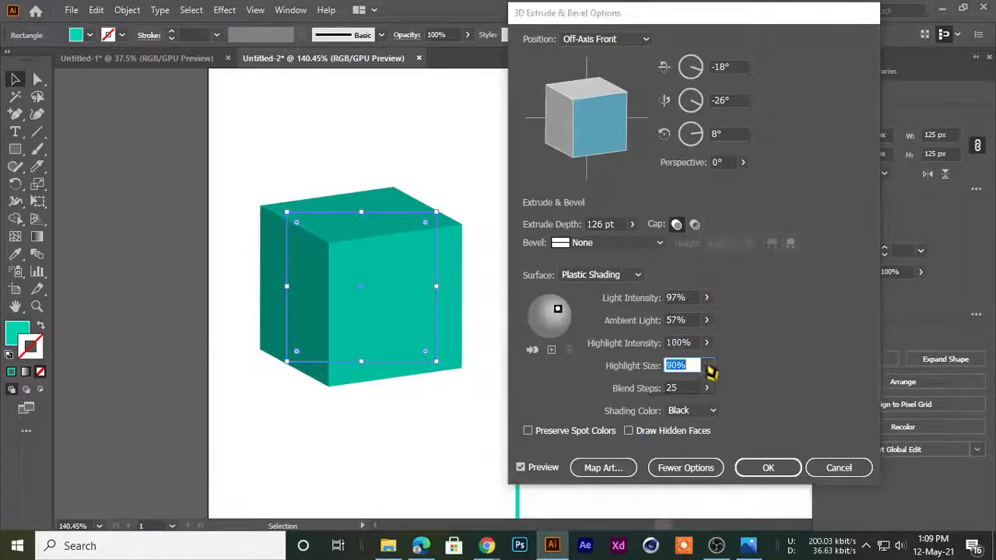
click(707, 388)
drag(697, 391, 652, 394)
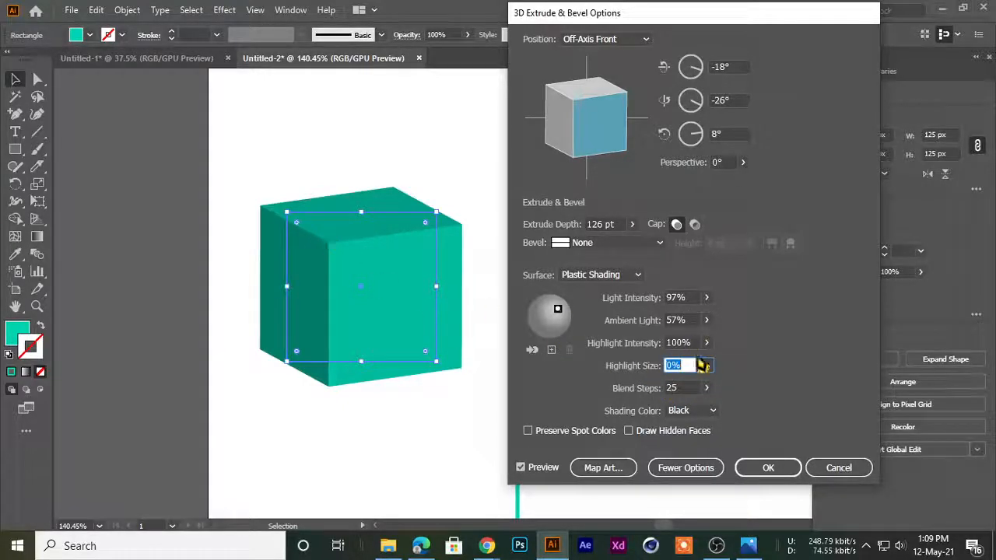
click(706, 365)
drag(661, 386, 815, 406)
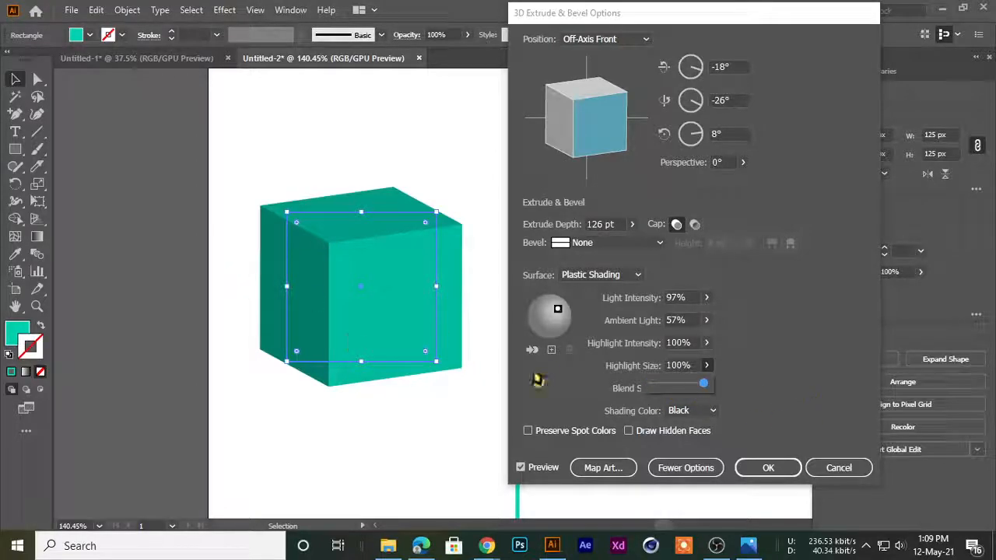
click(744, 374)
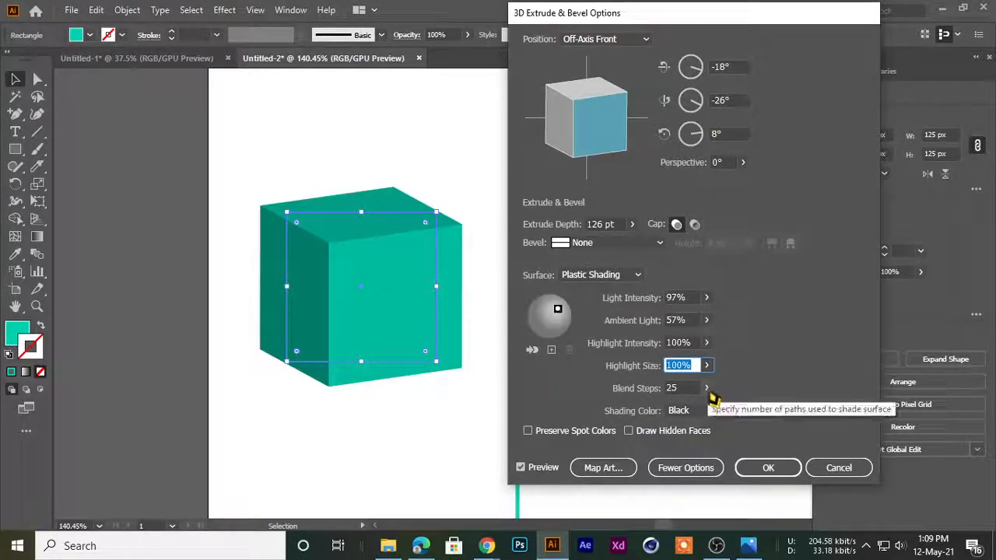
Set the cube's blend steps to 164 and apply the Complex 3 bevel
click(707, 388)
drag(672, 407, 691, 413)
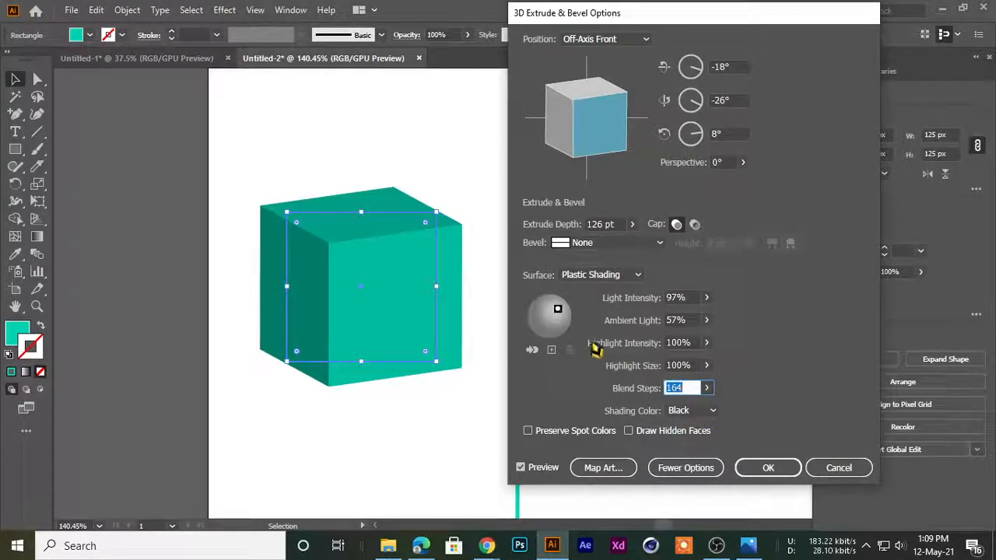
click(629, 244)
click(608, 321)
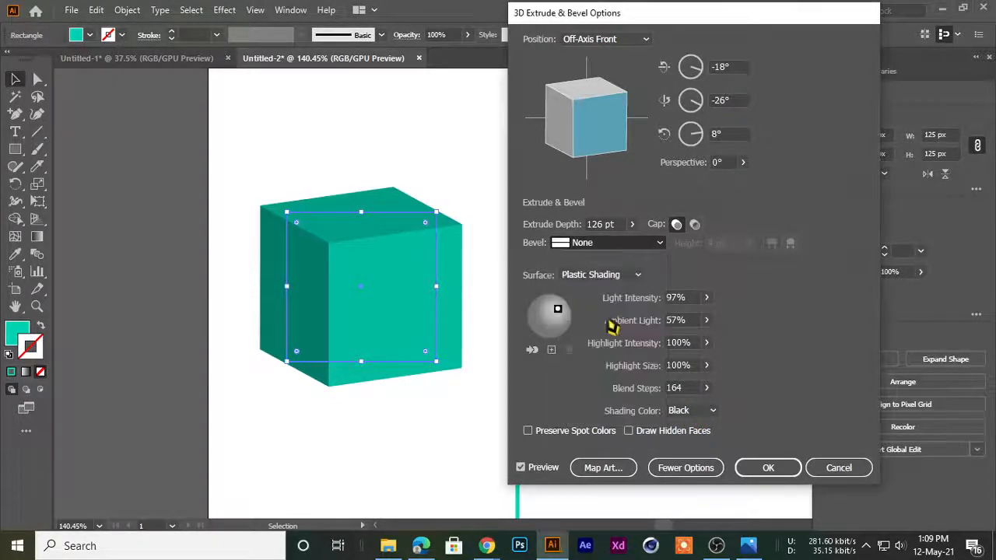
Raise the blend steps of the Complex 3 beveled cube to 221
click(713, 411)
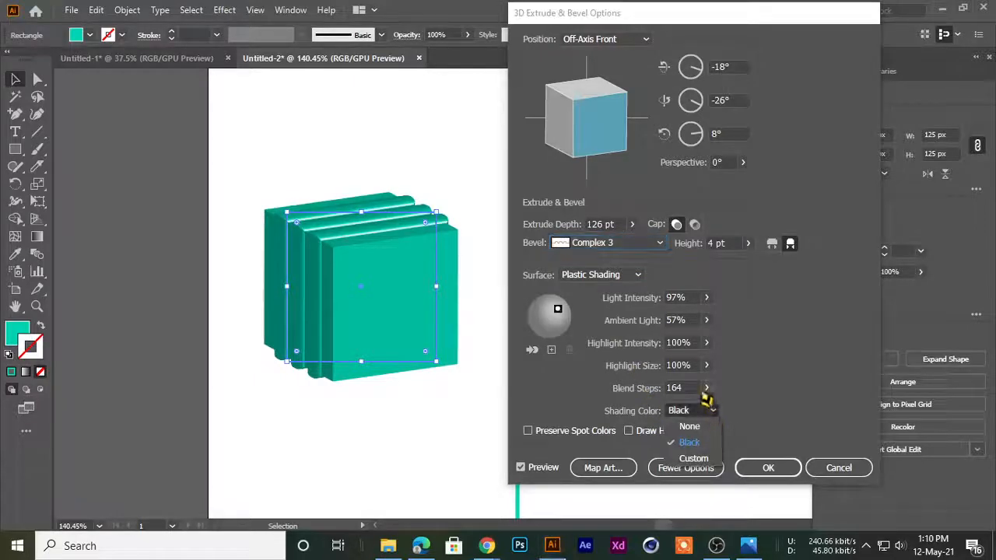
click(703, 392)
click(706, 390)
drag(677, 417, 681, 413)
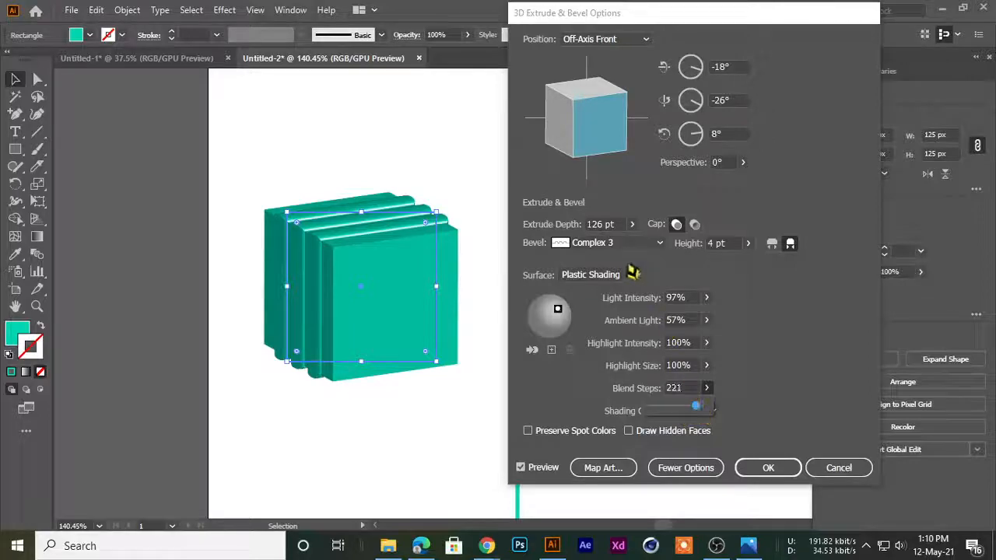
click(697, 406)
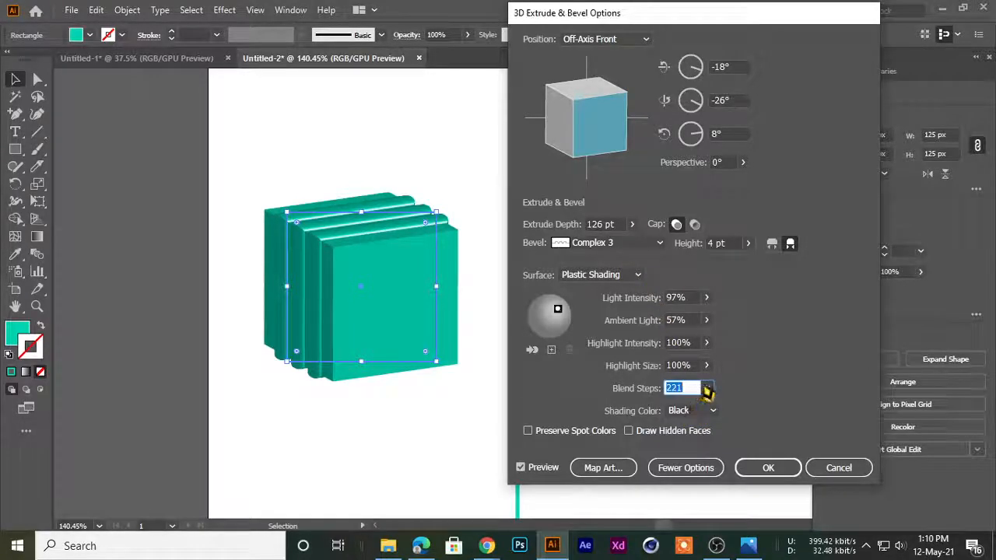
Try the Cove bevel on the cube and change it to Rounded
click(609, 244)
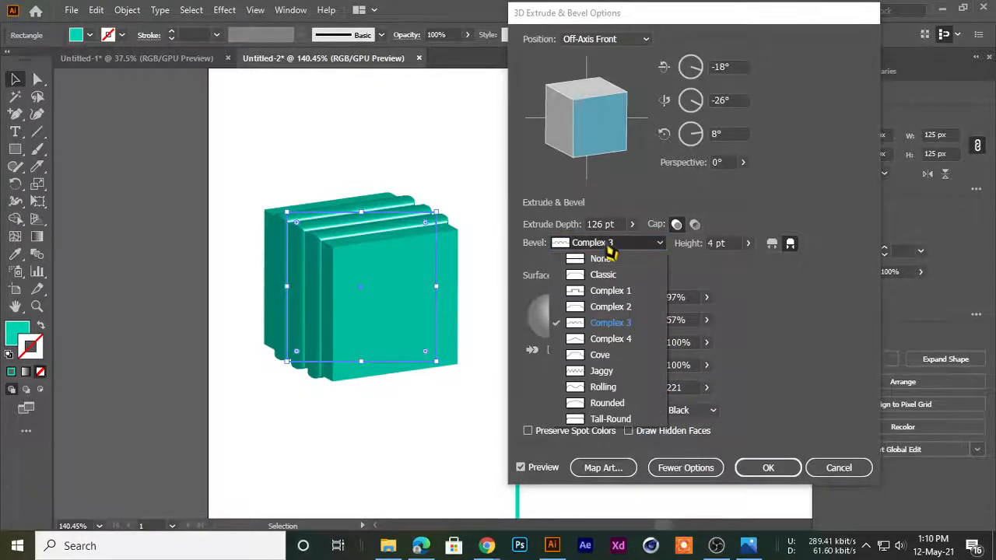
click(611, 354)
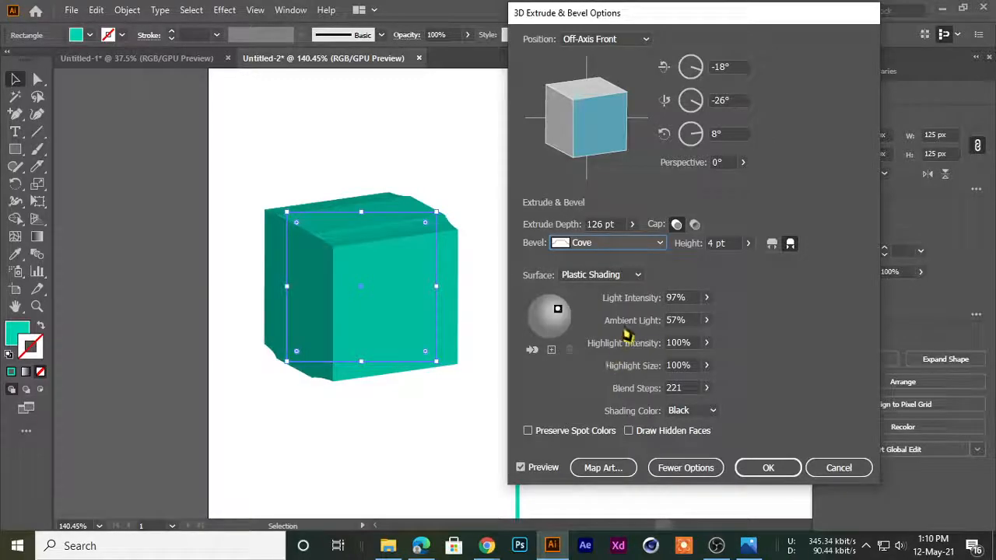
click(648, 246)
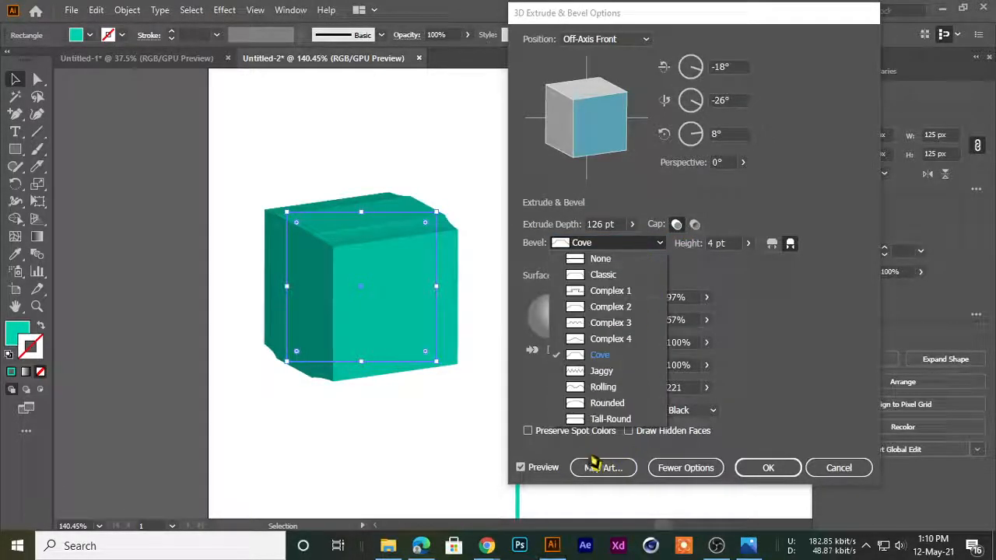
click(603, 403)
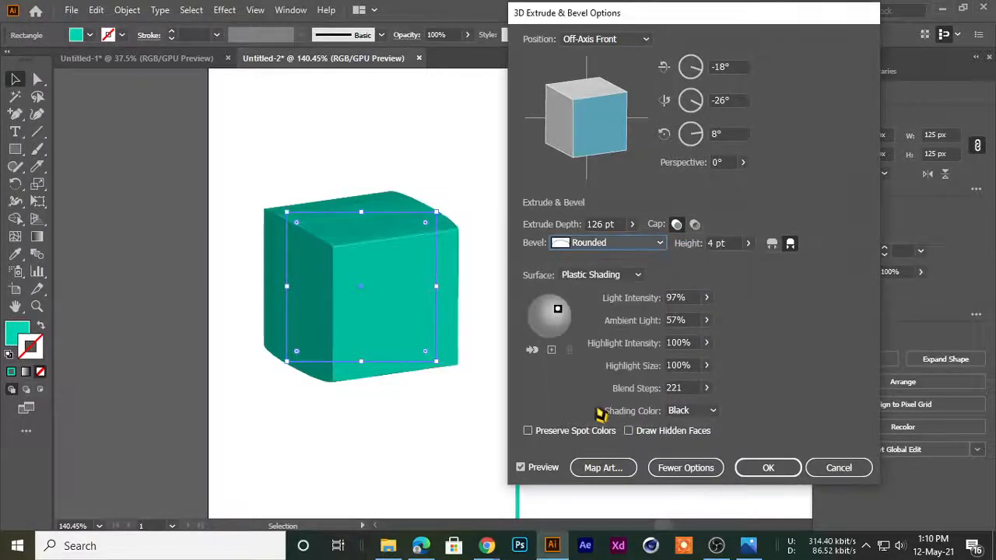
Set the blend steps of the rounded cube to 153
click(705, 387)
mouse_move(700, 407)
mouse_down()
mouse_move(678, 413)
mouse_move(689, 410)
mouse_up()
click(742, 403)
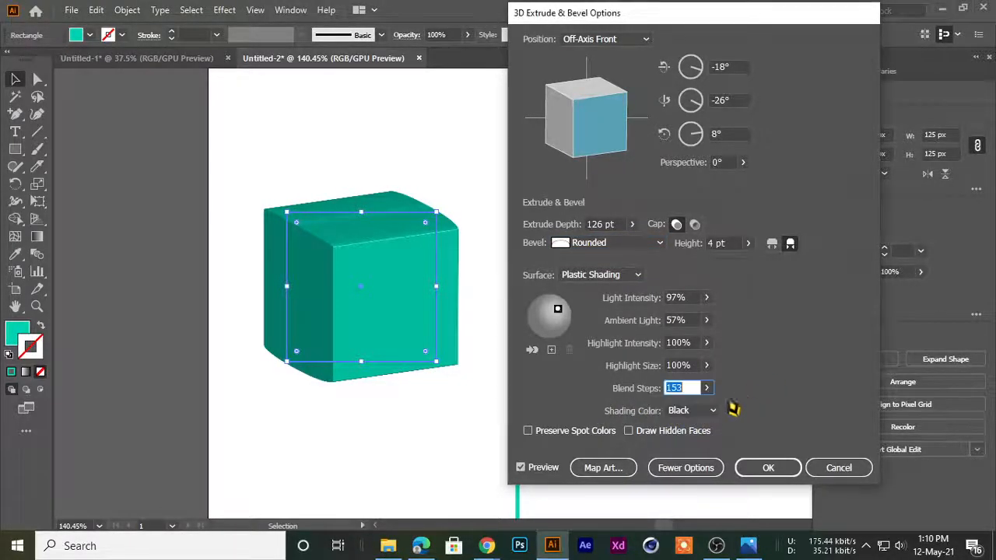
Reselect Black as the cube's shading color and try None instead
click(684, 410)
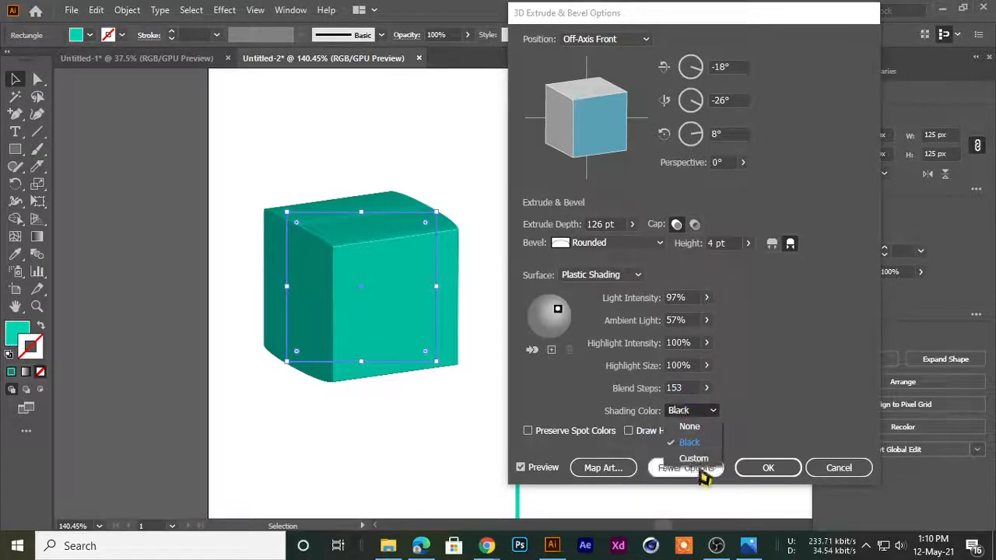
click(697, 445)
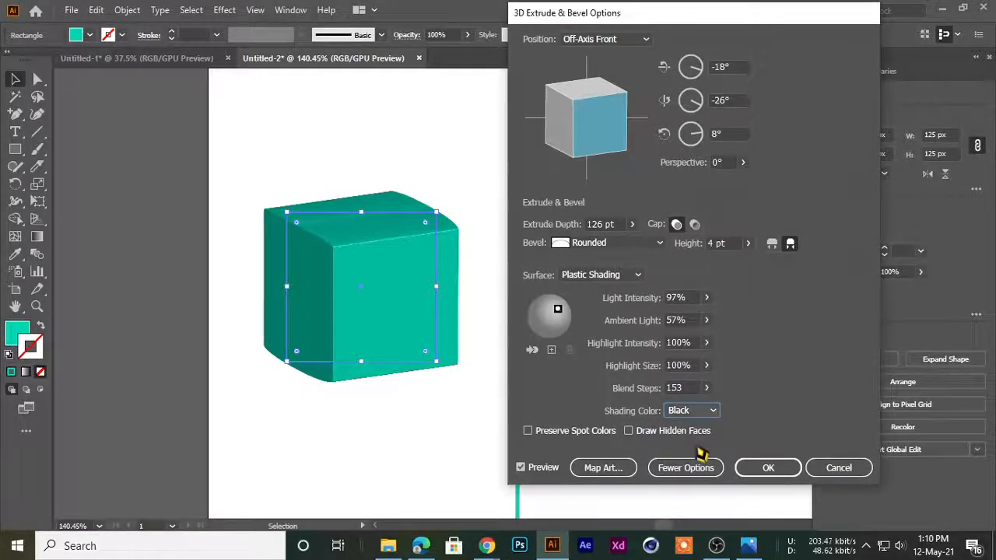
click(675, 410)
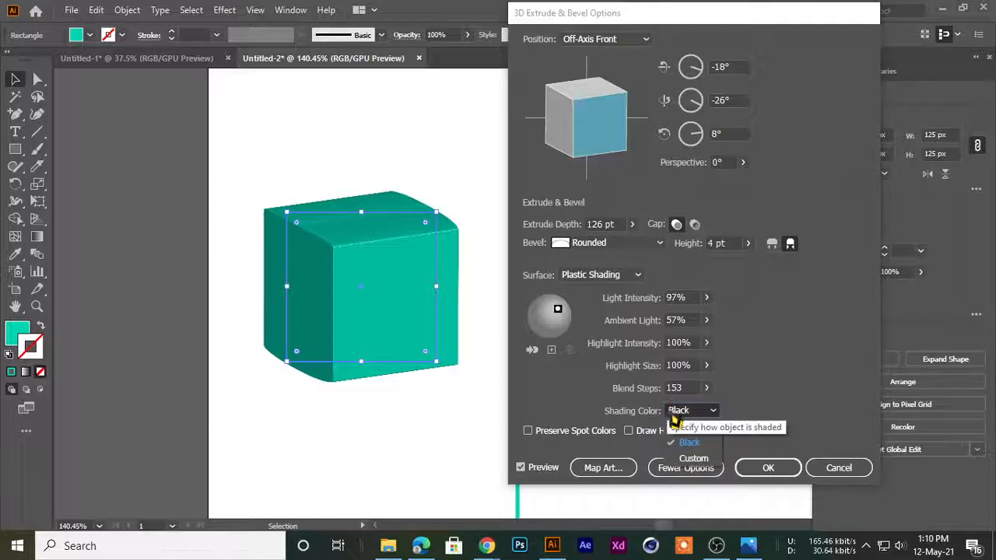
click(690, 440)
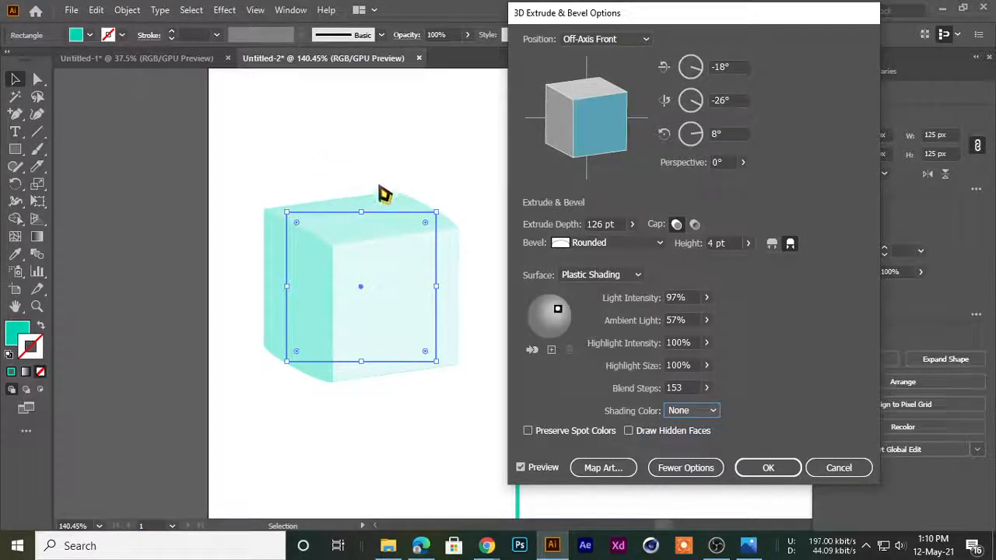
Try a custom magenta shading color (#ff0bd1) on the cube and return the shading color to Black
click(676, 413)
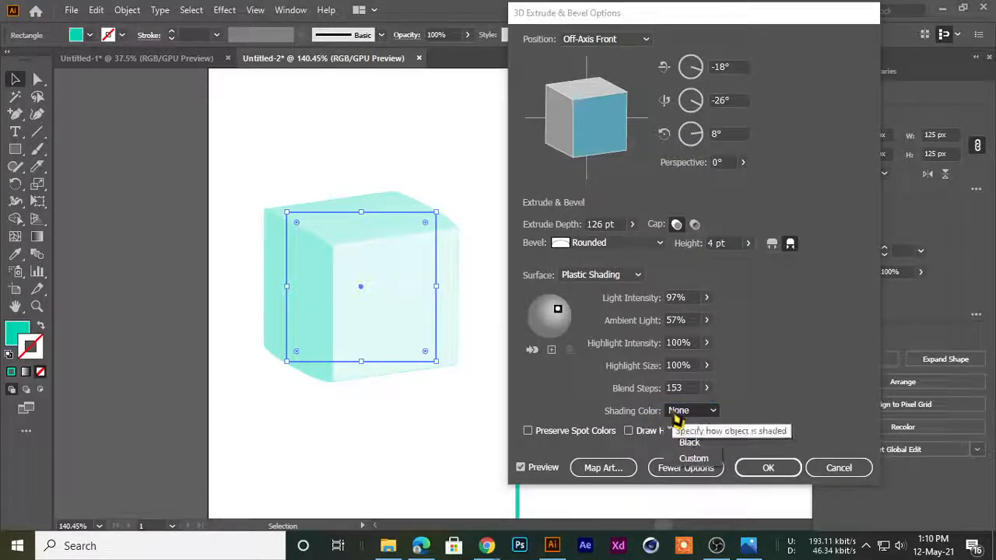
click(689, 458)
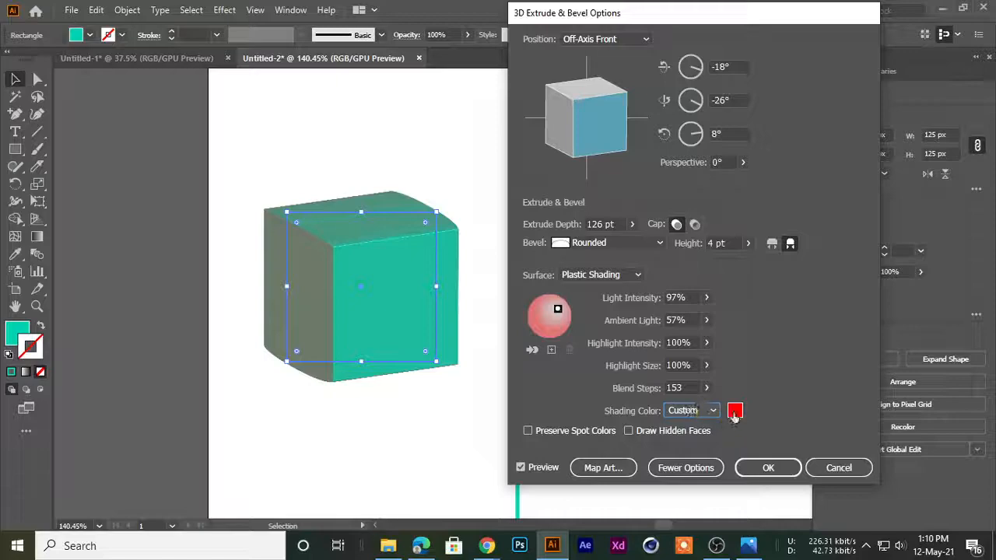
click(734, 410)
mouse_move(662, 339)
mouse_down()
mouse_move(704, 268)
mouse_move(740, 287)
mouse_move(773, 195)
mouse_up()
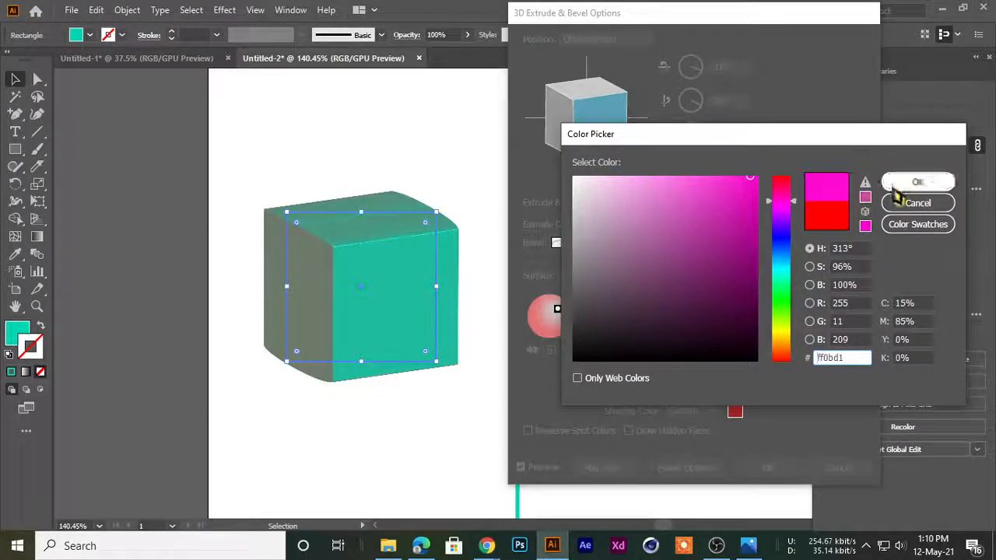
click(902, 185)
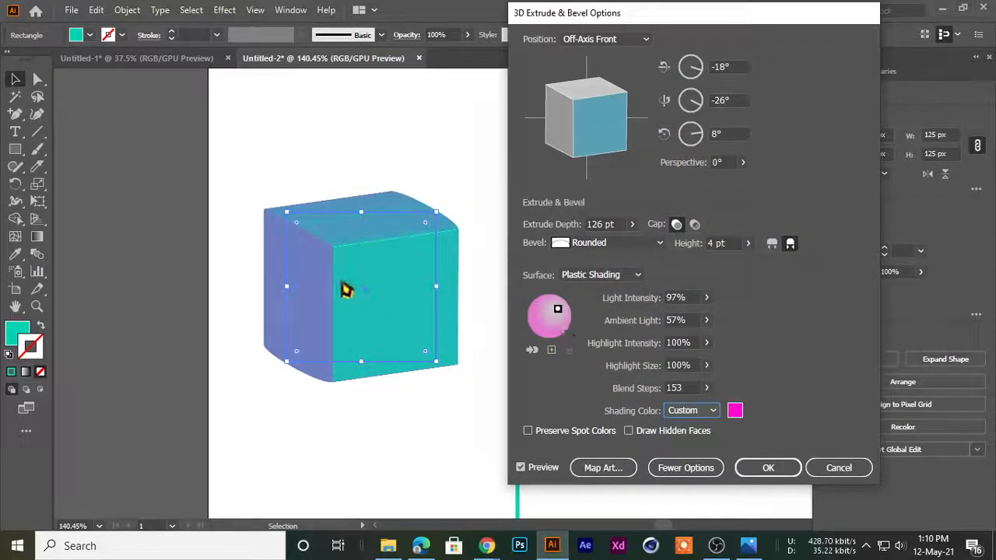
click(709, 412)
click(692, 437)
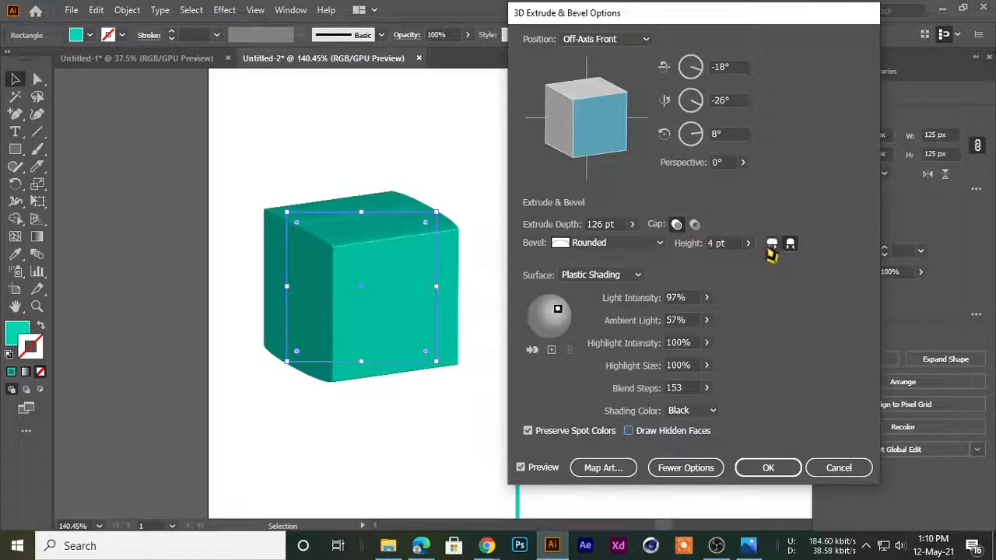
Compare Bevel Extent Out with Bevel Extent In on the rounded cube, finishing with Bevel Extent In
click(770, 246)
click(789, 246)
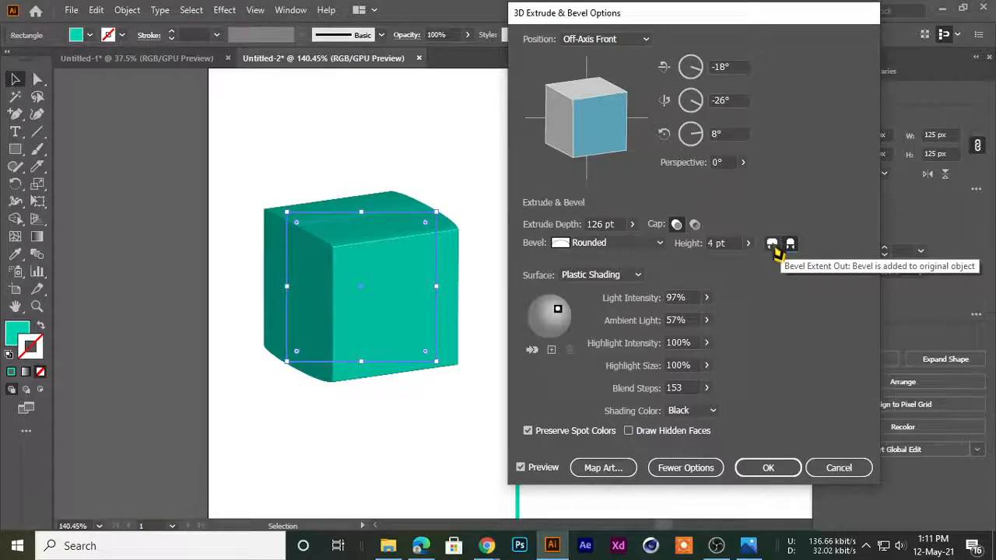
click(773, 247)
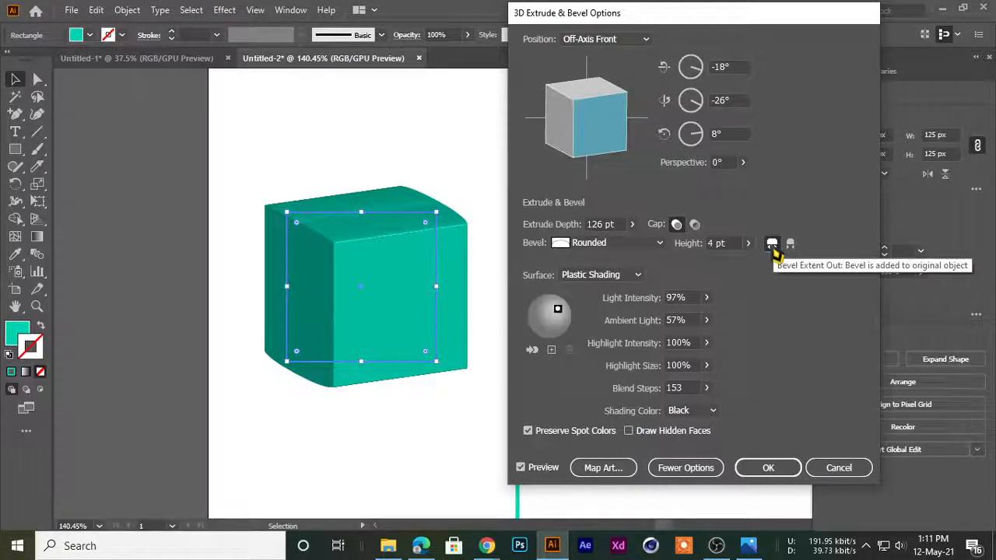
click(790, 245)
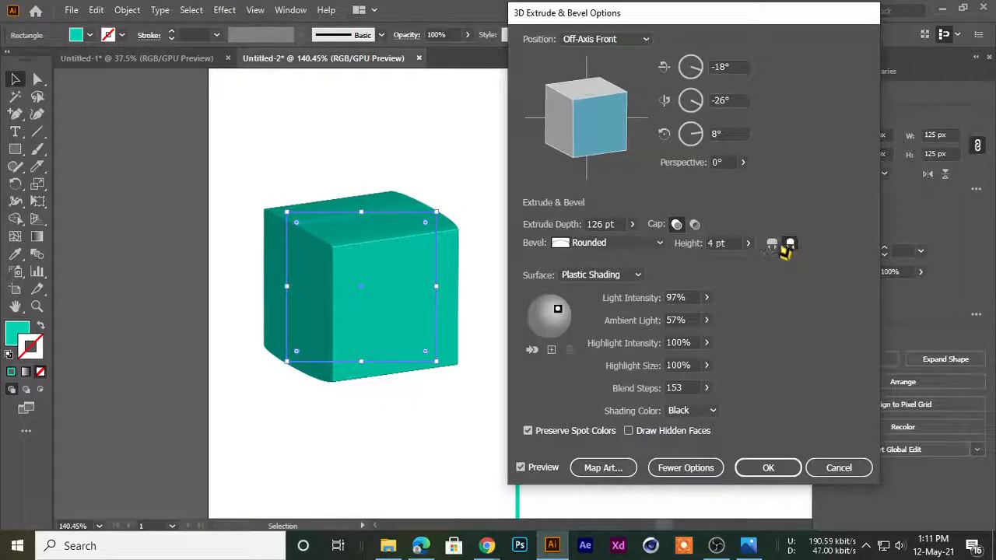
click(772, 244)
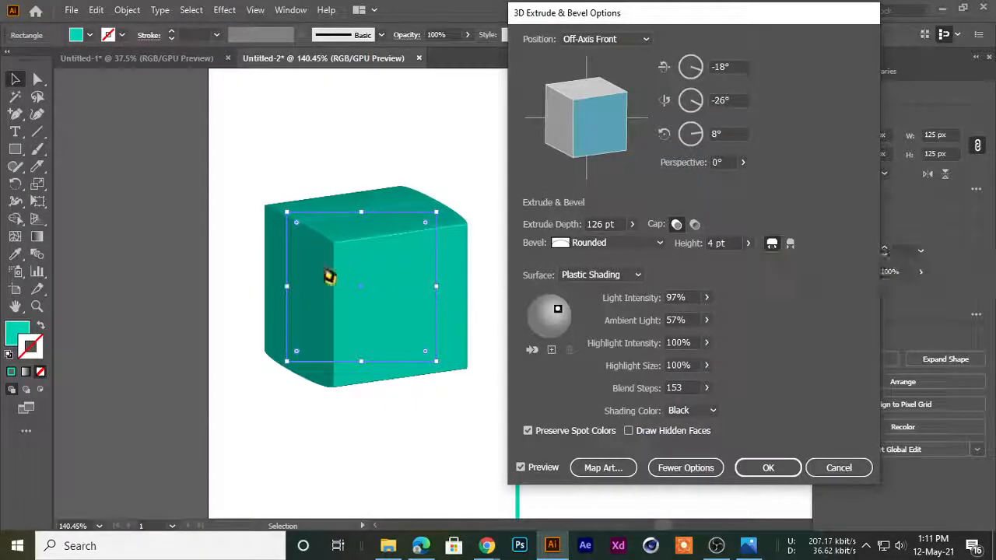
click(790, 244)
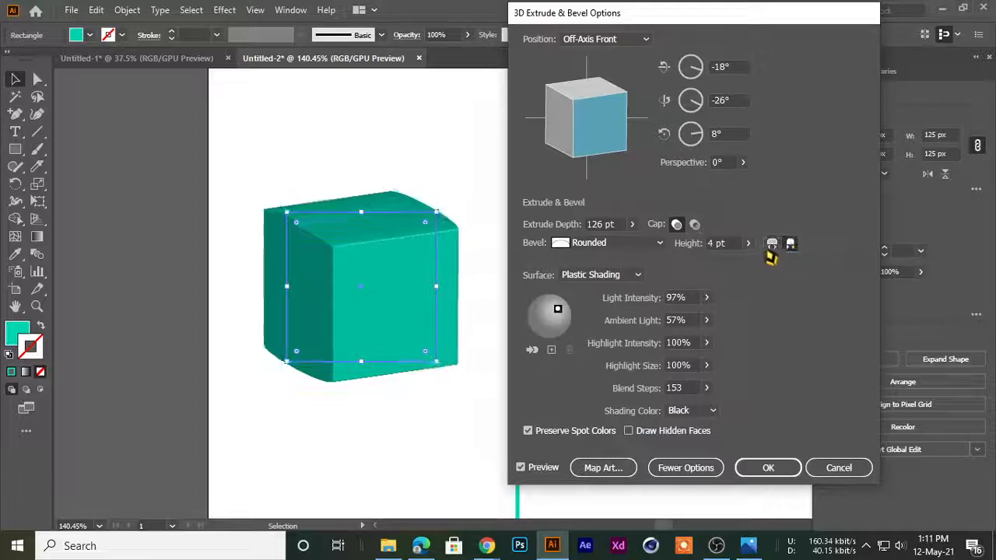
click(771, 246)
click(791, 246)
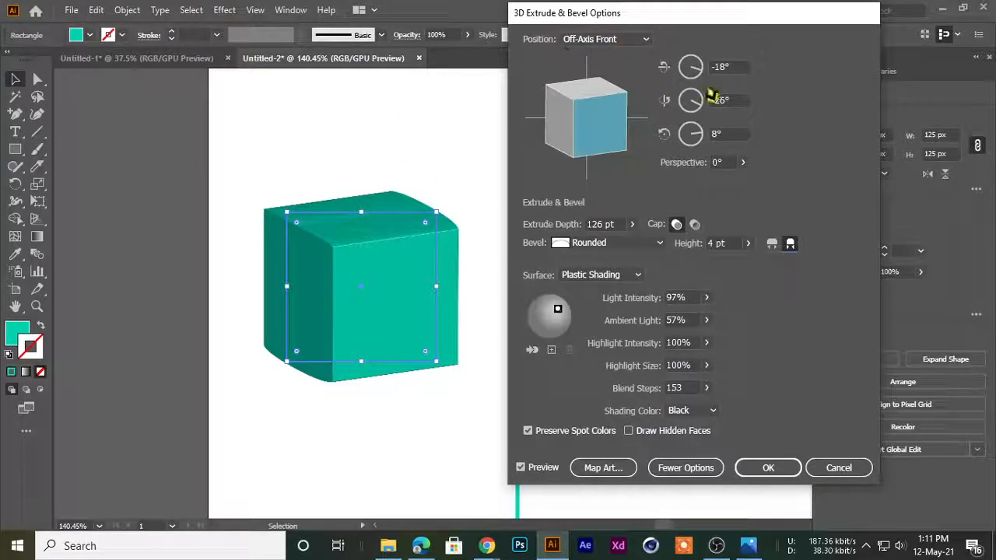
Try the Front, Left and Bottom position presets on the cube and set its position to Off-Axis Back
click(737, 67)
click(632, 40)
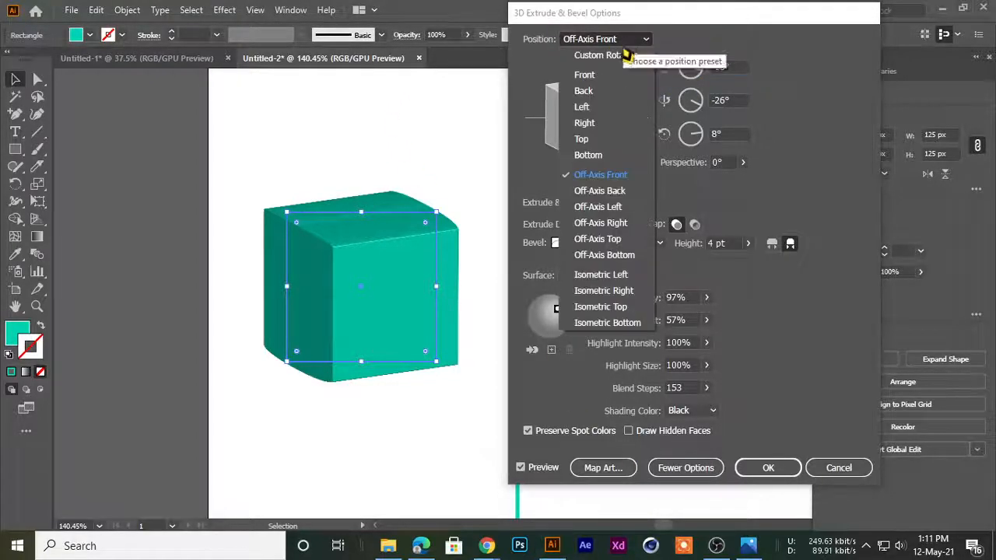
click(604, 78)
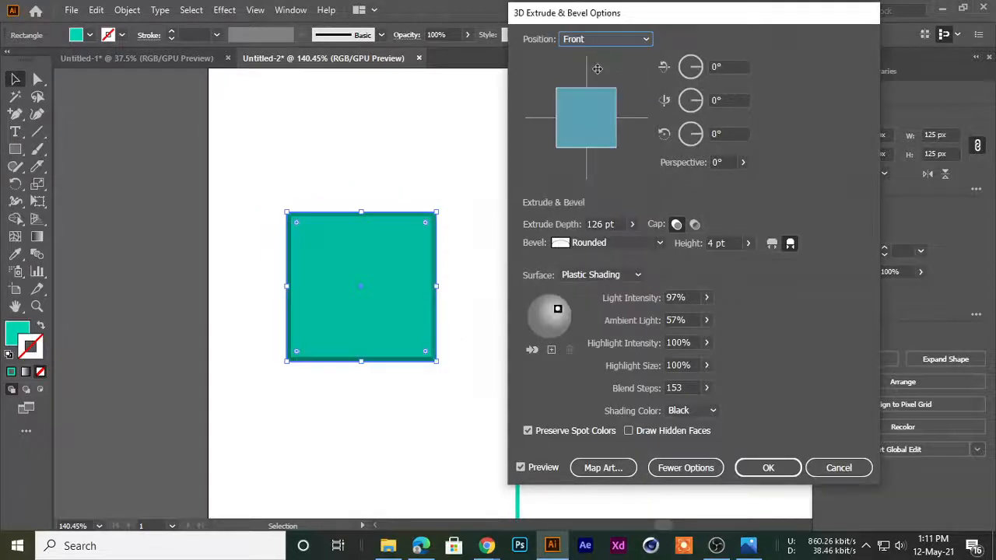
click(600, 39)
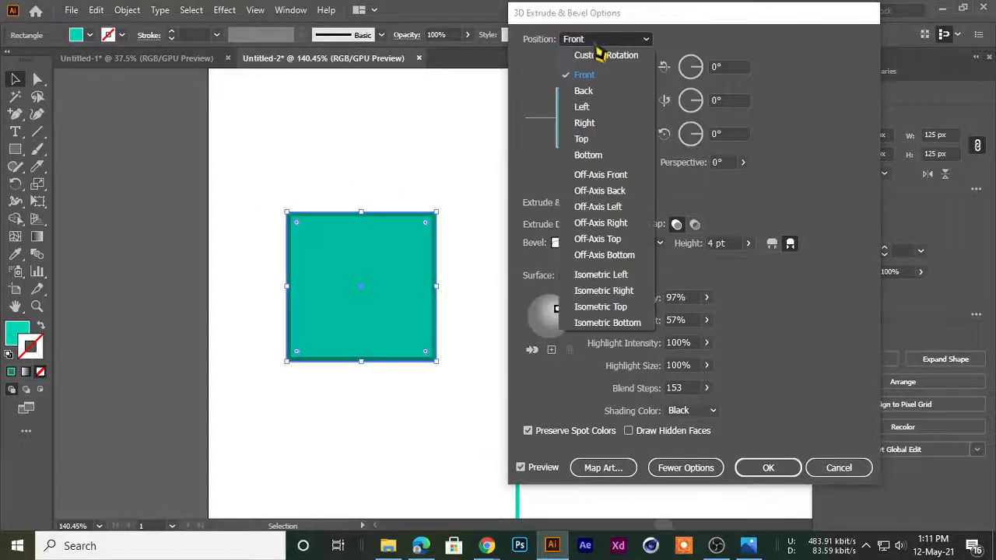
click(584, 104)
click(595, 40)
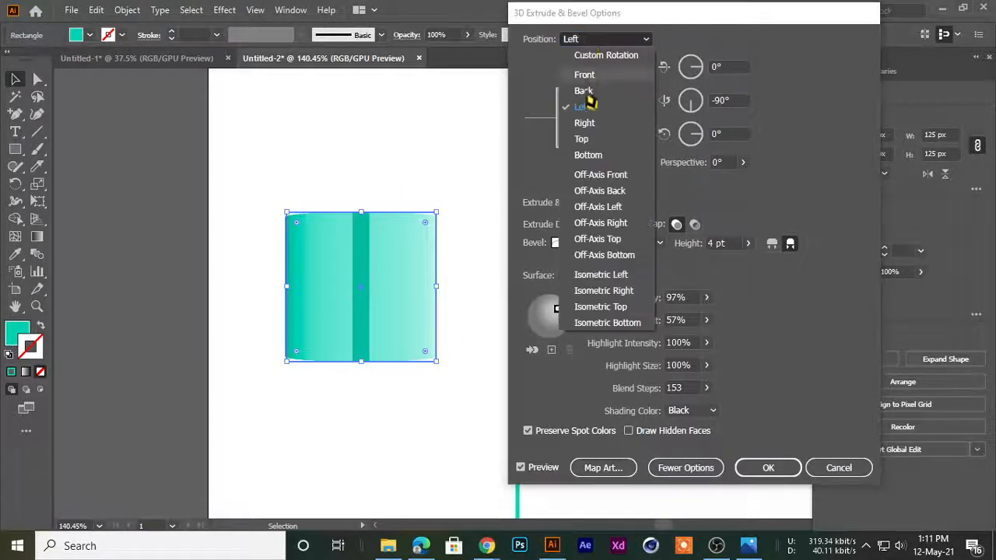
click(579, 158)
click(596, 41)
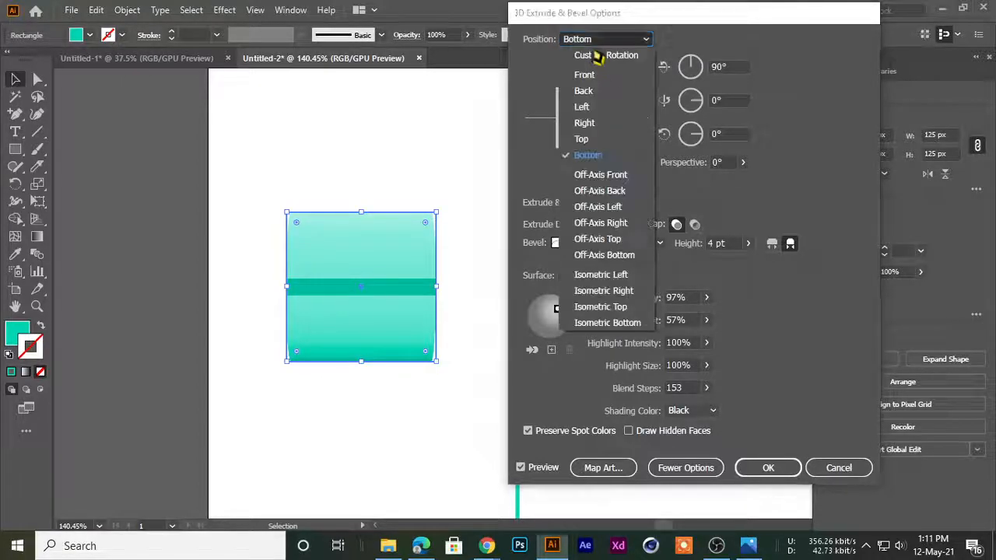
click(594, 192)
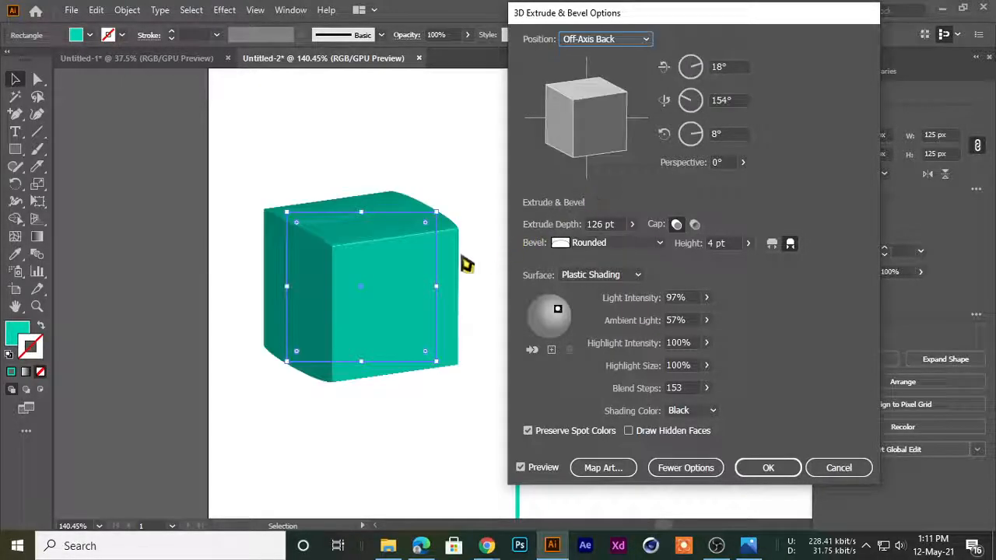
Rotate the cube freely to a custom orientation and set its position to Off-Axis Front
mouse_move(583, 117)
mouse_down()
mouse_move(588, 129)
mouse_move(582, 116)
mouse_move(591, 109)
mouse_move(585, 122)
mouse_move(572, 115)
mouse_up()
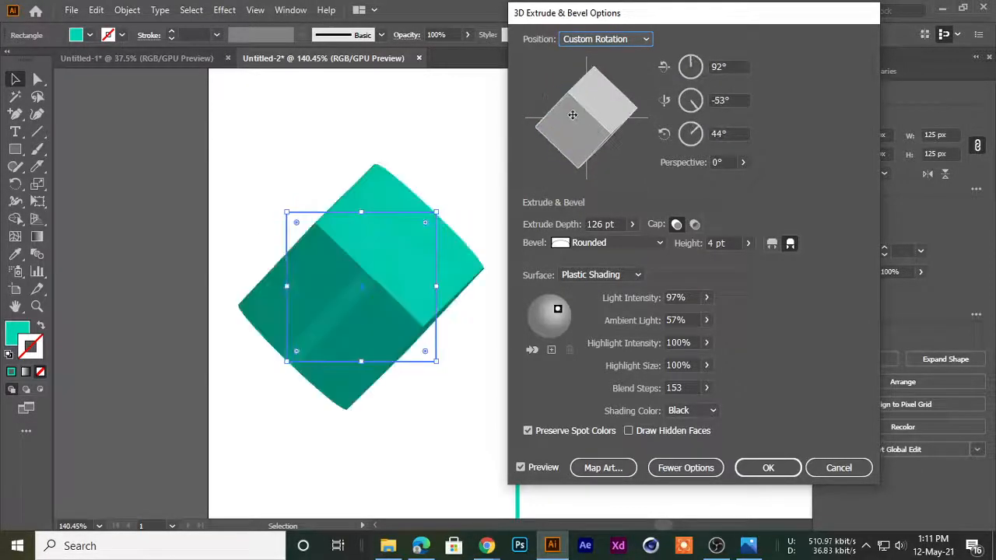
click(591, 39)
click(587, 172)
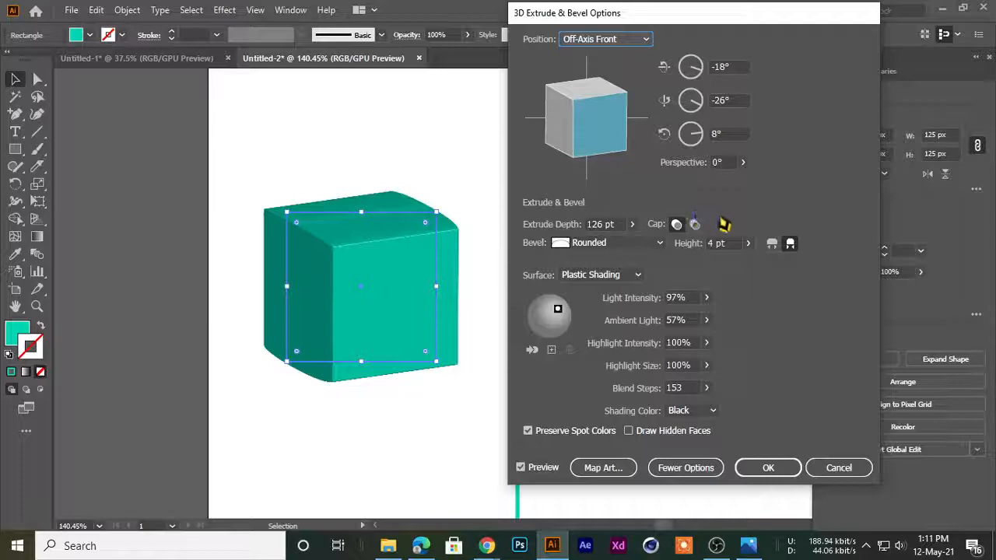
Set the cube's perspective to 118° and apply the 3D Extrude & Bevel settings
click(742, 162)
drag(686, 182, 732, 190)
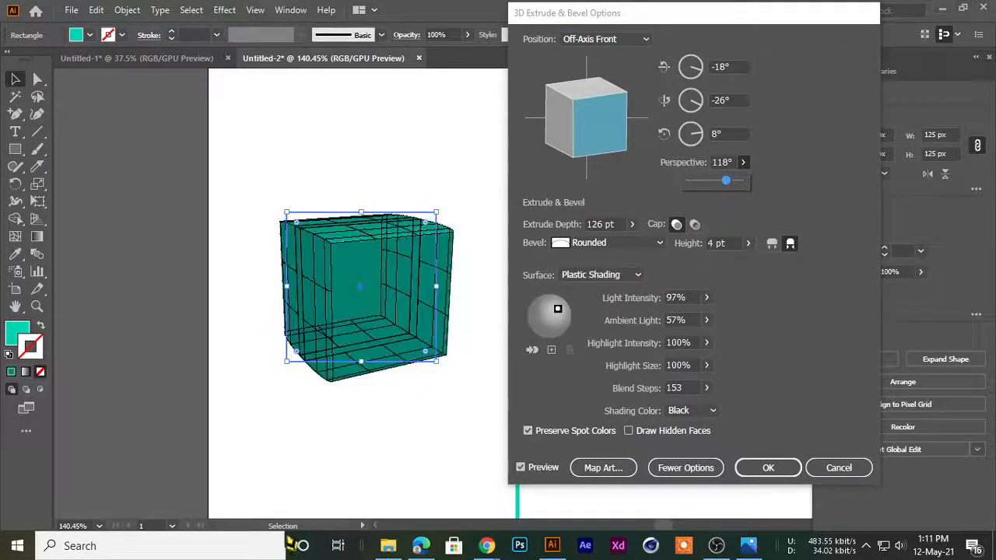
click(753, 470)
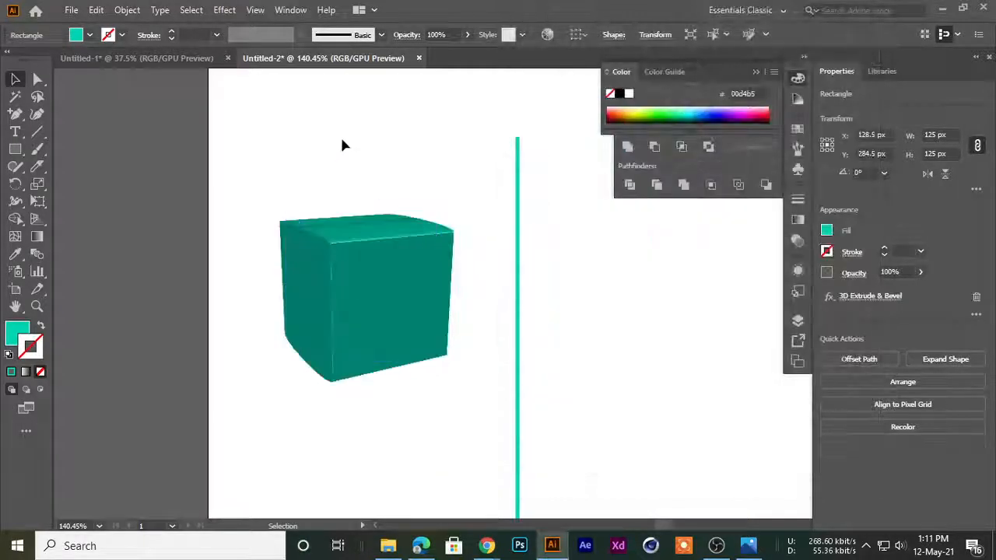
Move the extruded cube around on the artboard and delete it
click(340, 135)
drag(392, 281, 332, 216)
click(311, 389)
drag(270, 208, 333, 192)
click(328, 413)
drag(398, 233, 338, 183)
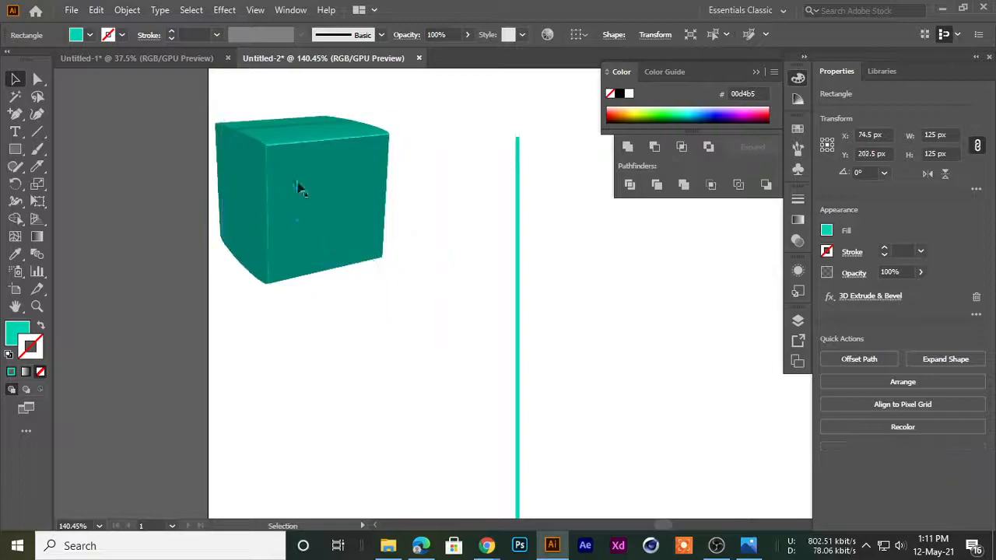
key(Delete)
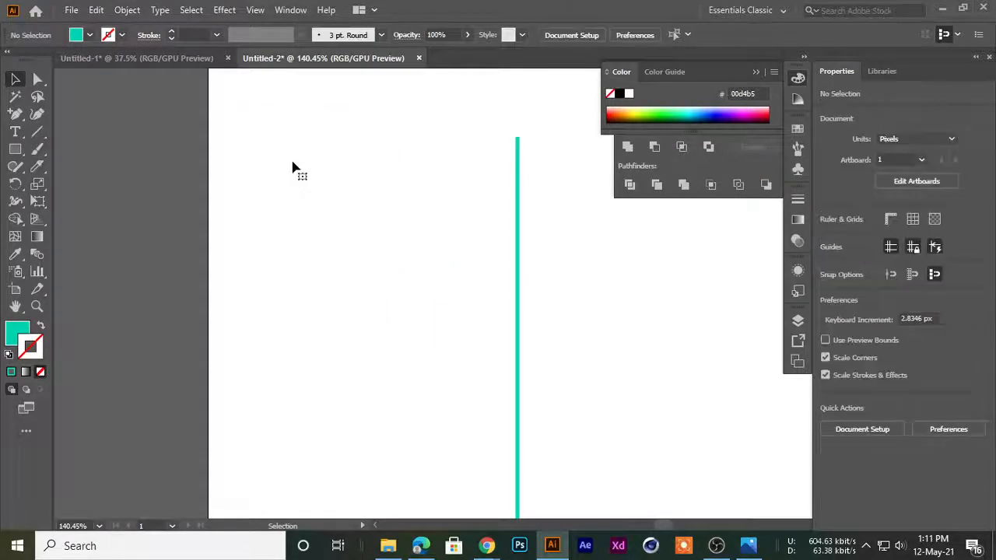
Draw a turquoise circle about 80 px in diameter on the artboard between the page edge and the vertical line
drag(15, 148, 69, 182)
drag(246, 187, 341, 283)
click(15, 78)
click(140, 315)
click(278, 226)
Start a 3D Extrude & Bevel effect on the circle with an extrude depth of 133 pt
click(224, 9)
mouse_move(295, 81)
click(424, 95)
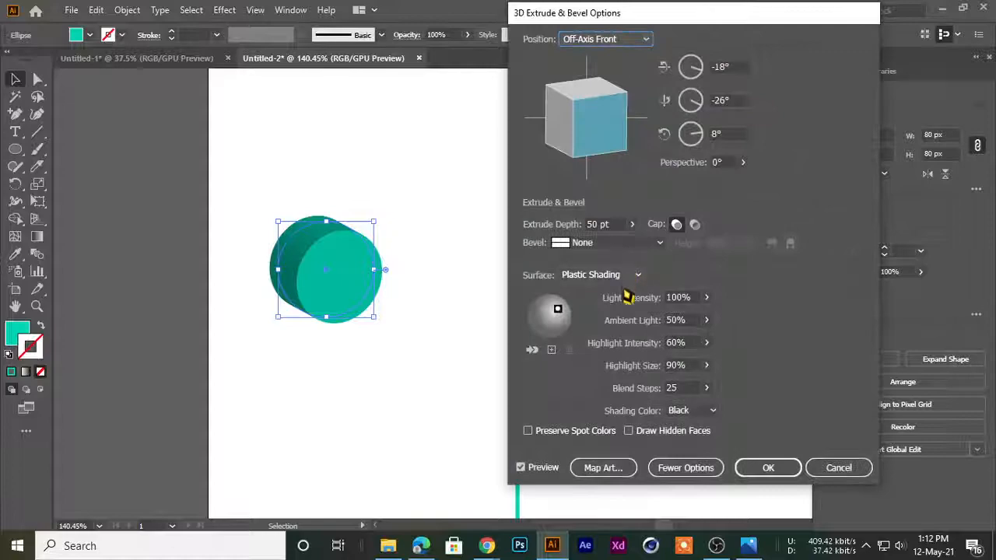
click(632, 226)
drag(585, 250, 589, 252)
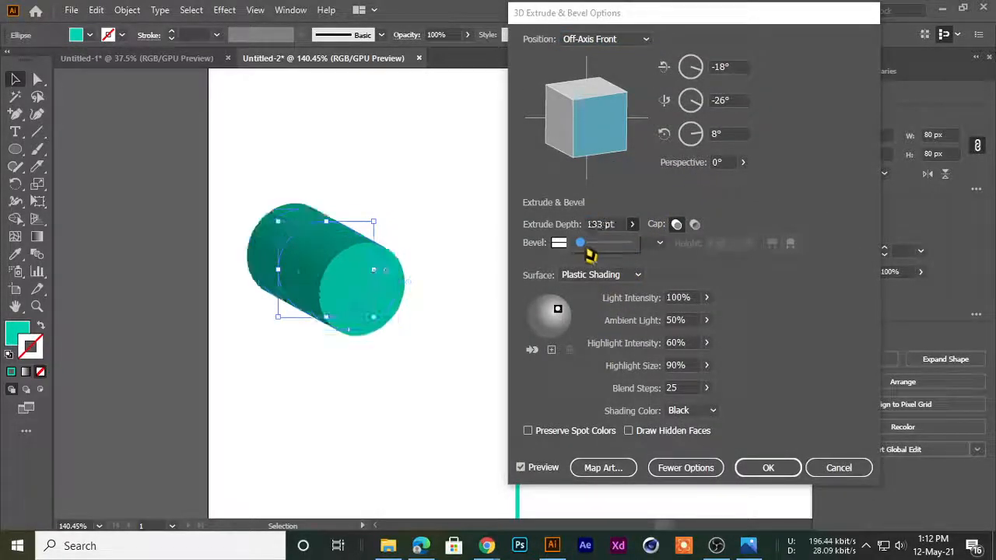
Adjust the cylinder's perspective, finishing at 0°, and give it a Classic bevel
click(742, 163)
mouse_move(705, 188)
mouse_down()
mouse_move(725, 189)
mouse_move(688, 188)
mouse_up()
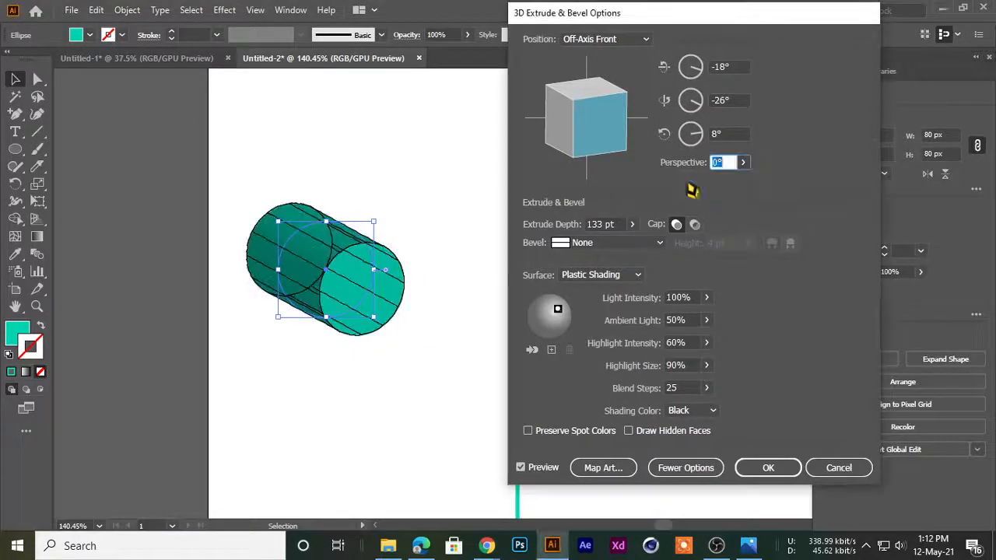
click(614, 243)
click(624, 273)
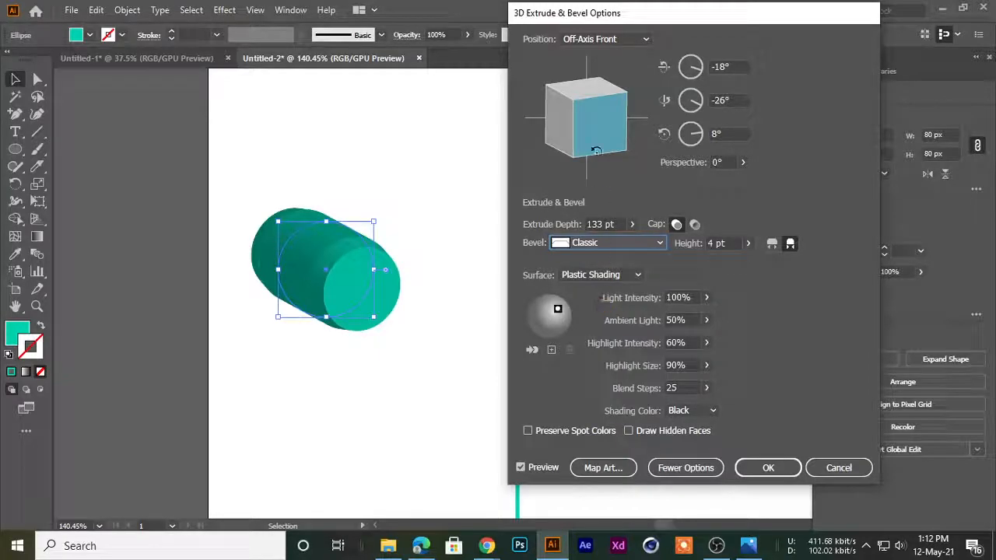
Try an extrude depth of 0 pt on the Classic-beveled circle, keeping the perspective at 0°
drag(613, 18, 609, 17)
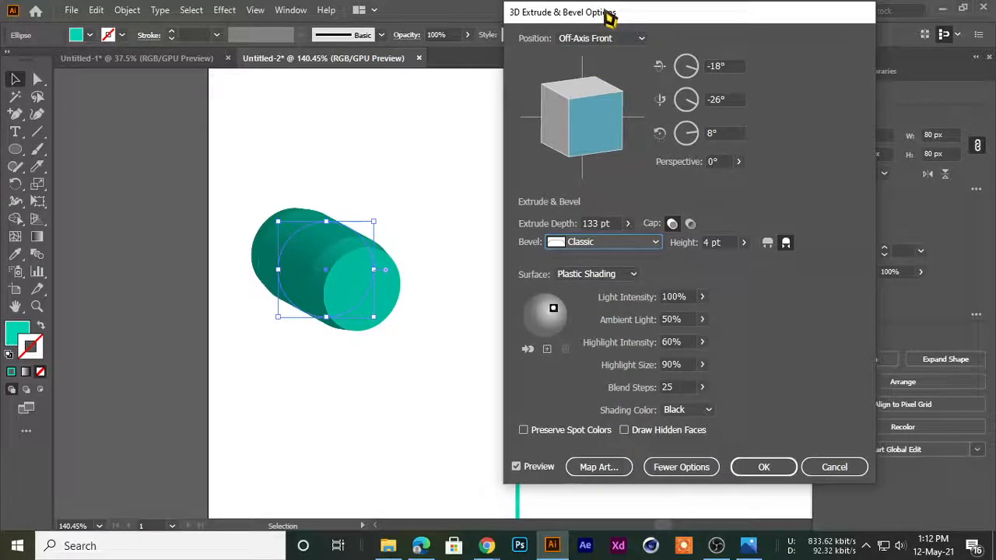
click(627, 224)
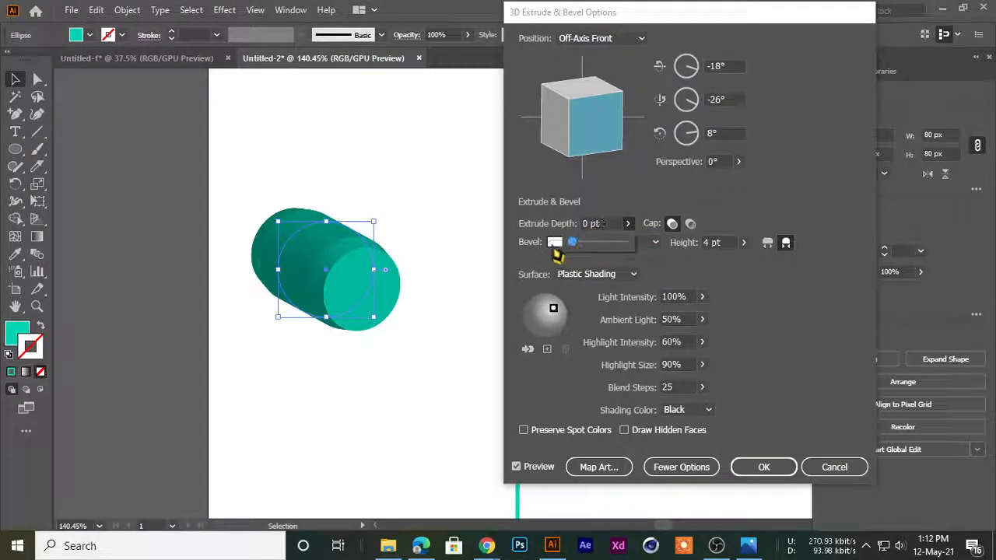
drag(555, 247, 537, 266)
click(738, 162)
mouse_move(699, 187)
mouse_down()
mouse_move(720, 188)
mouse_move(673, 181)
mouse_up()
Set the cylinder's extrude depth to 333 pt and turn its cap off for a hollow appearance
click(627, 223)
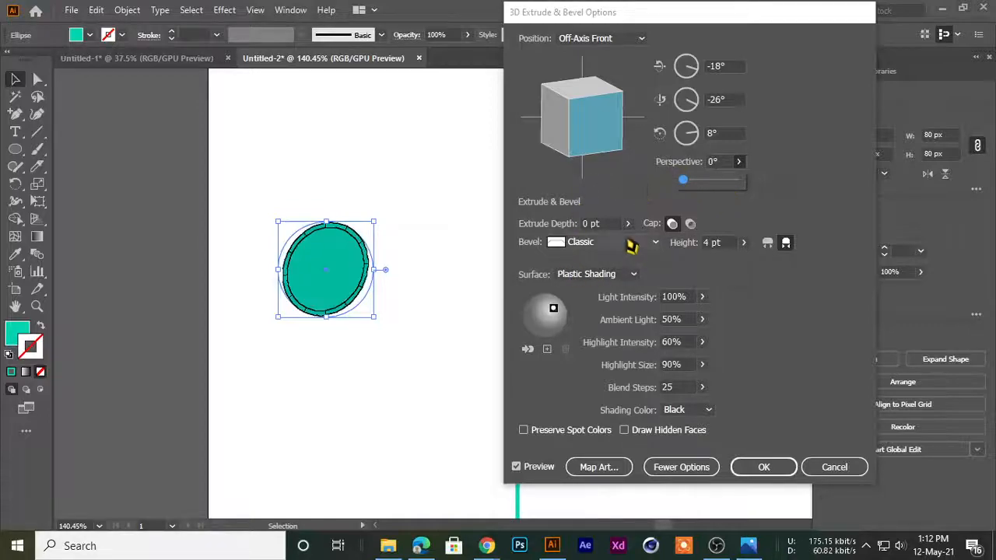
drag(573, 242, 583, 245)
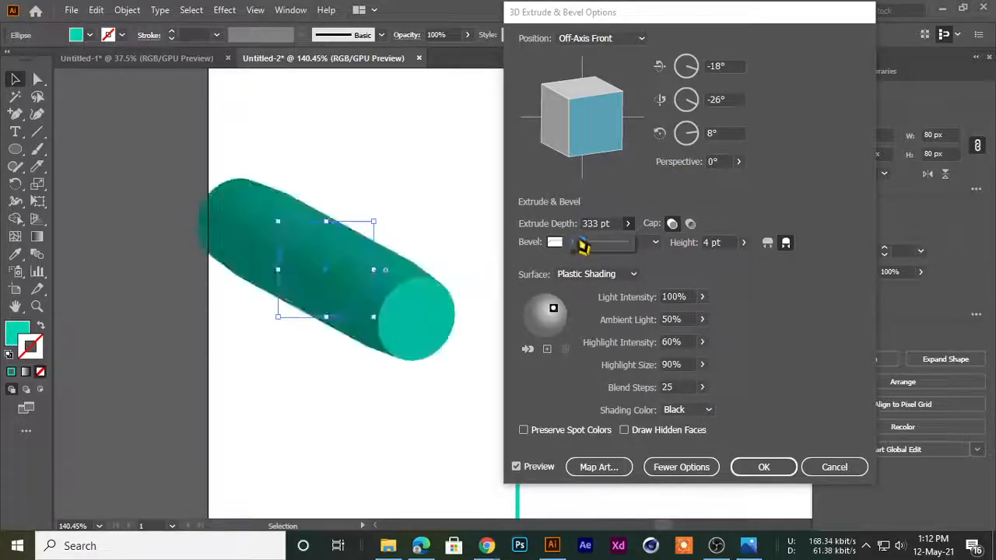
click(689, 224)
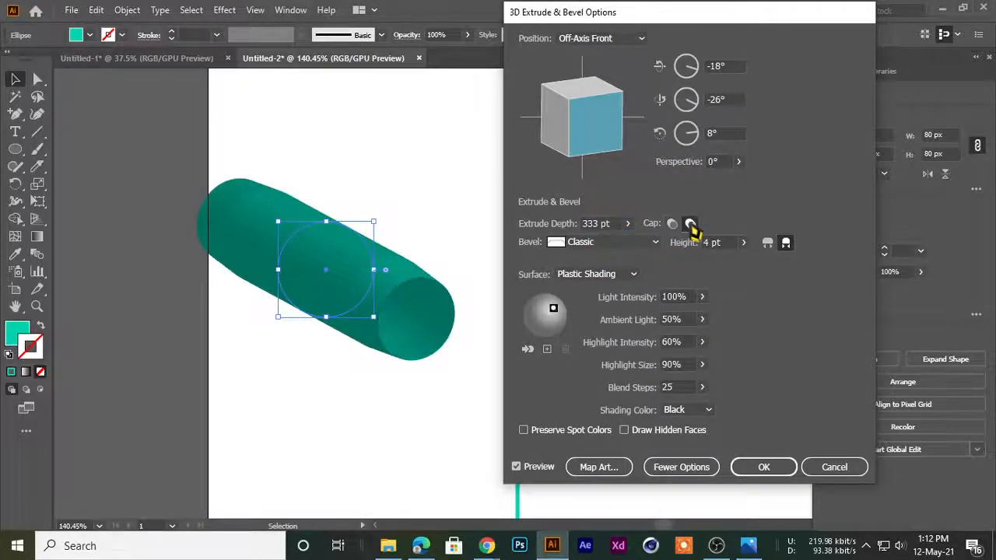
Give the hollow cylinder a Rounded bevel and apply it with a custom rotation of 28°, -11° and -31°
drag(595, 125, 627, 150)
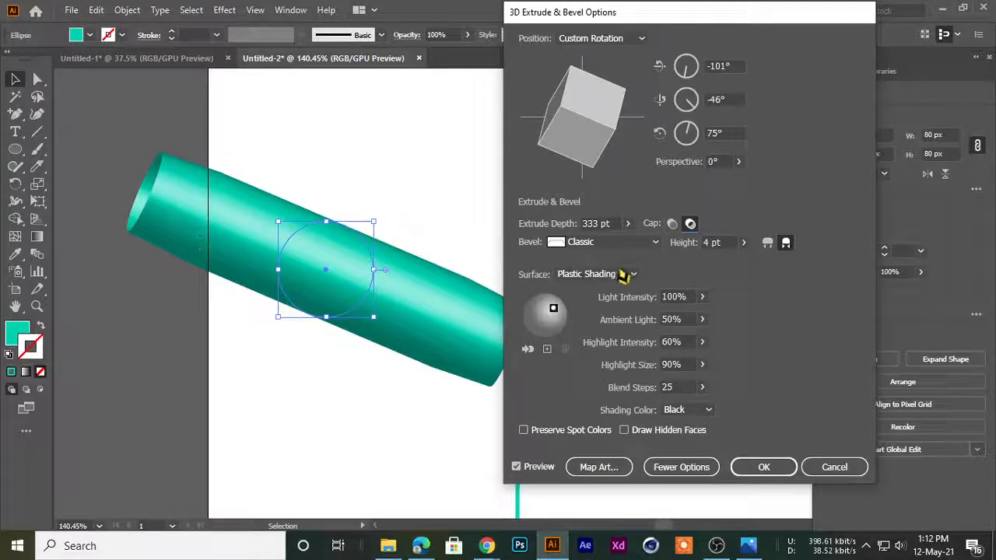
click(603, 242)
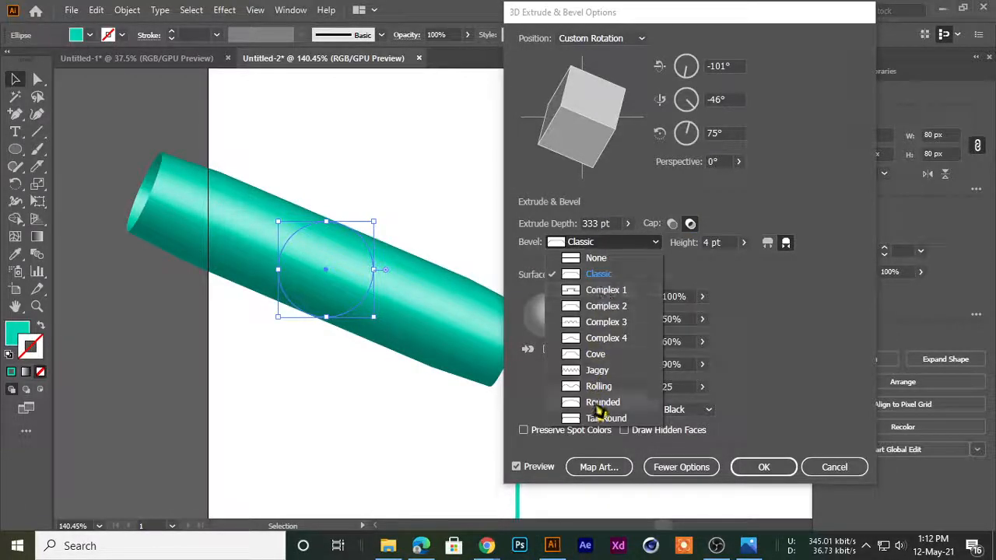
click(596, 403)
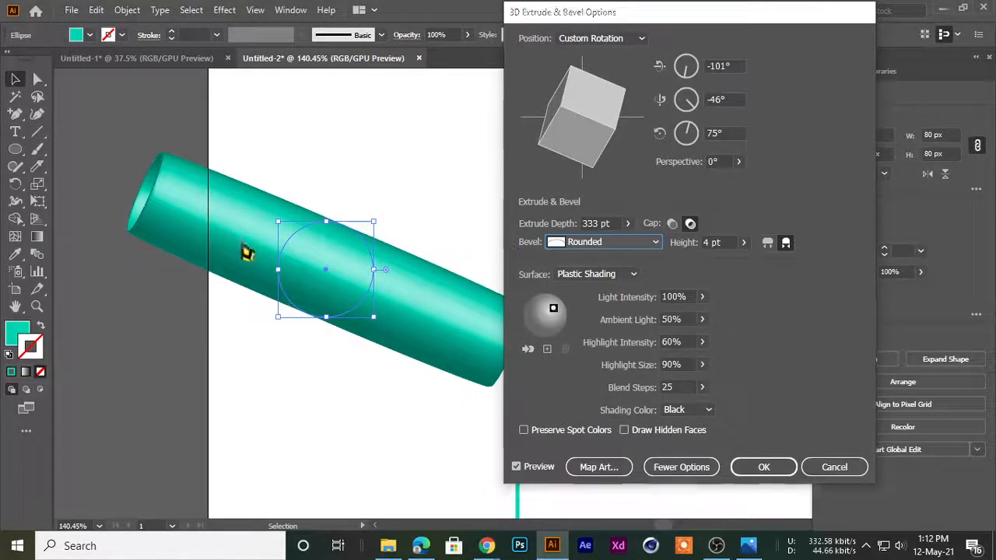
drag(591, 132, 549, 94)
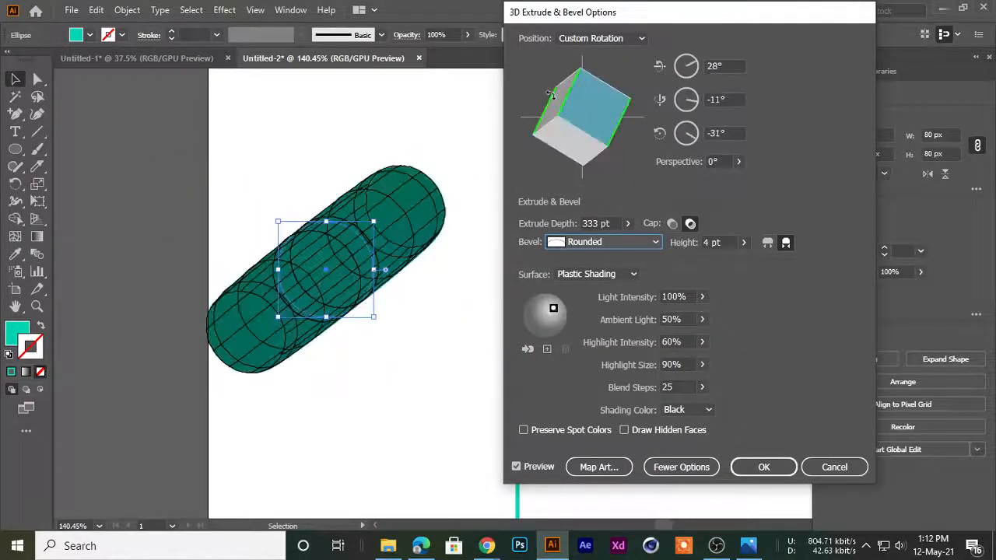
click(762, 470)
Delete the extruded cylinder and the two vertical turquoise lines to clear the artboard
drag(306, 297, 279, 258)
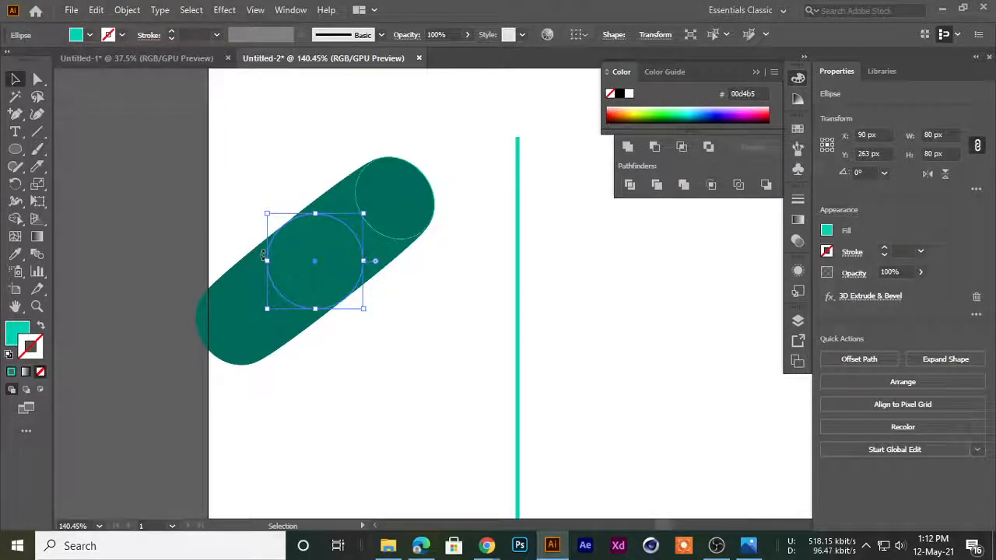
key(Delete)
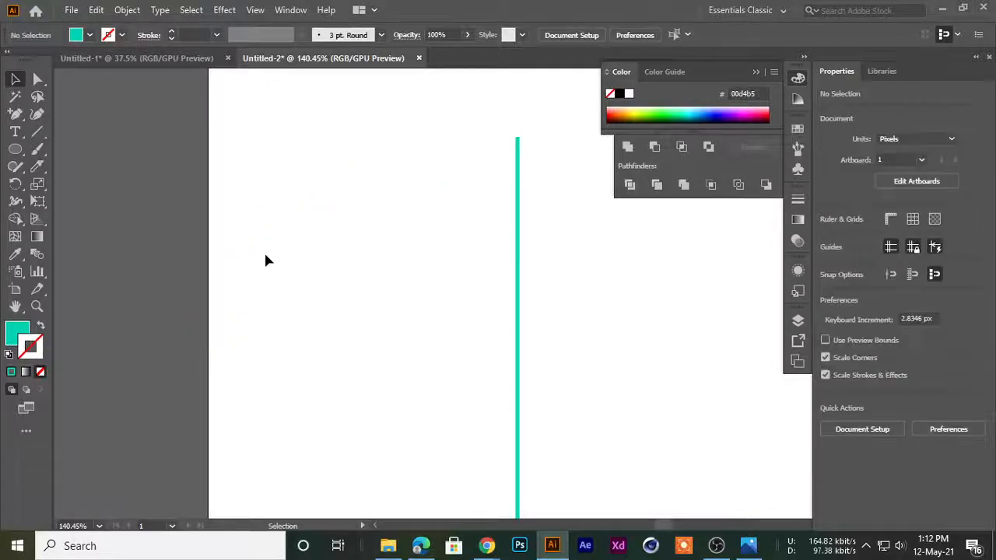
drag(453, 245, 319, 322)
drag(319, 322, 216, 252)
drag(305, 280, 280, 314)
ctrl+click(218, 292)
drag(700, 294, 444, 316)
drag(354, 311, 413, 273)
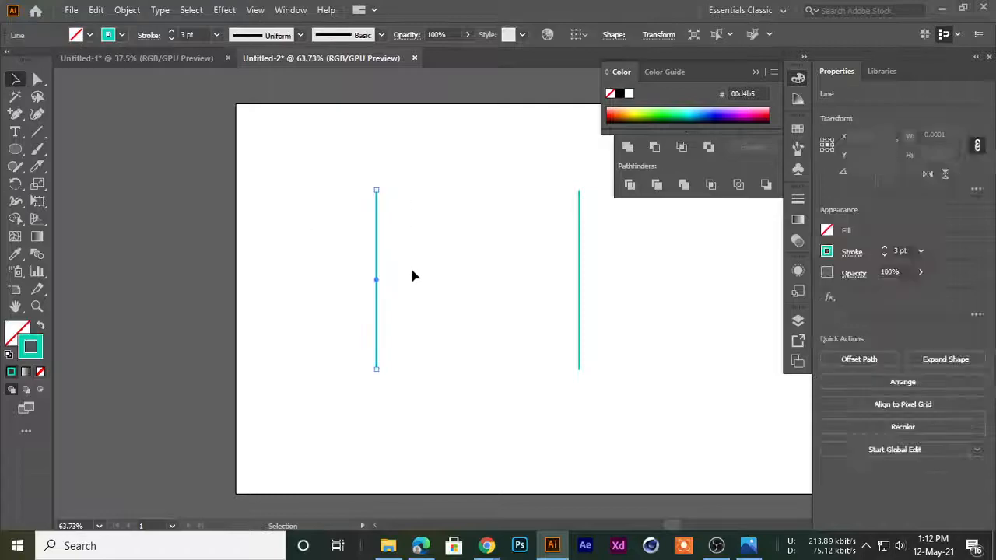
key(Delete)
drag(551, 240, 605, 284)
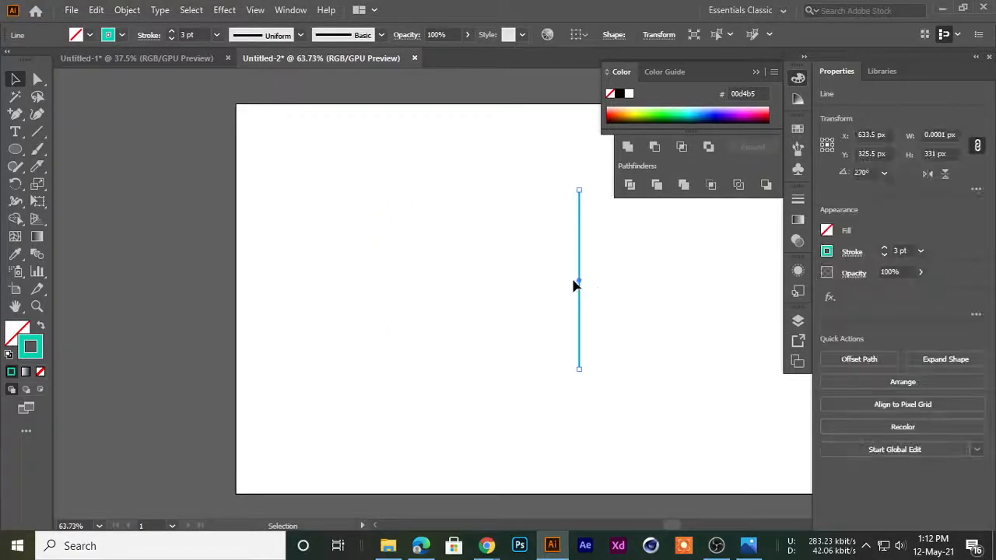
key(Delete)
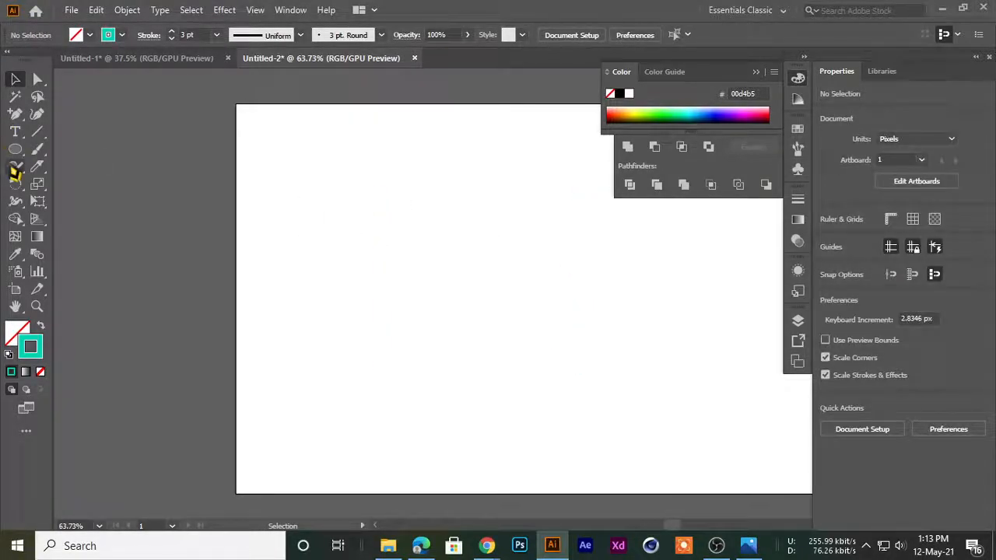
Draw a circle about 188 px in diameter and swap its stroke and fill so it is solid turquoise
drag(15, 158, 78, 185)
drag(340, 238, 443, 340)
click(15, 78)
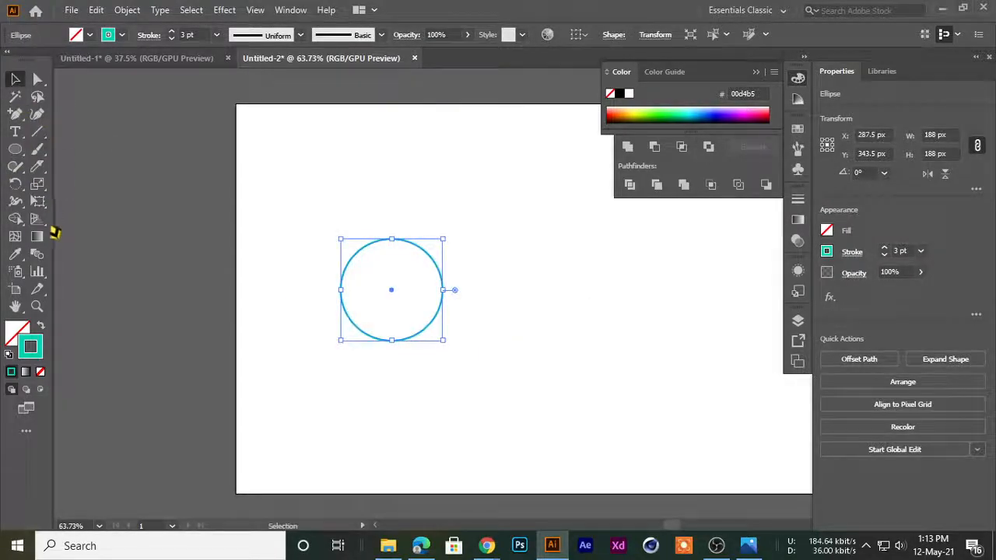
click(41, 327)
click(312, 225)
mouse_move(408, 294)
mouse_down()
mouse_move(393, 247)
mouse_move(423, 292)
mouse_up()
drag(424, 293, 414, 282)
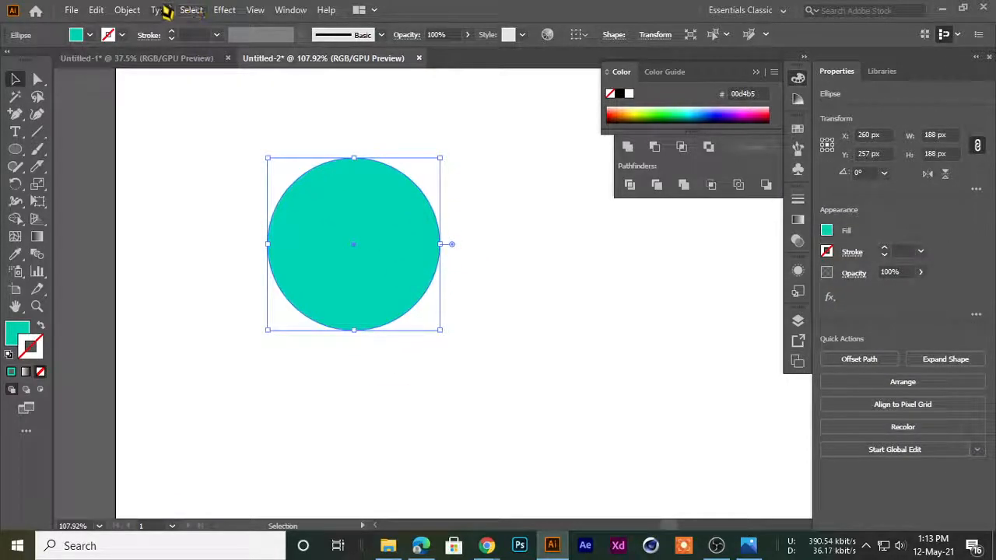
Open the 3D Revolve options for the turquoise circle with preview on and move the dialog aside
click(224, 10)
mouse_move(233, 93)
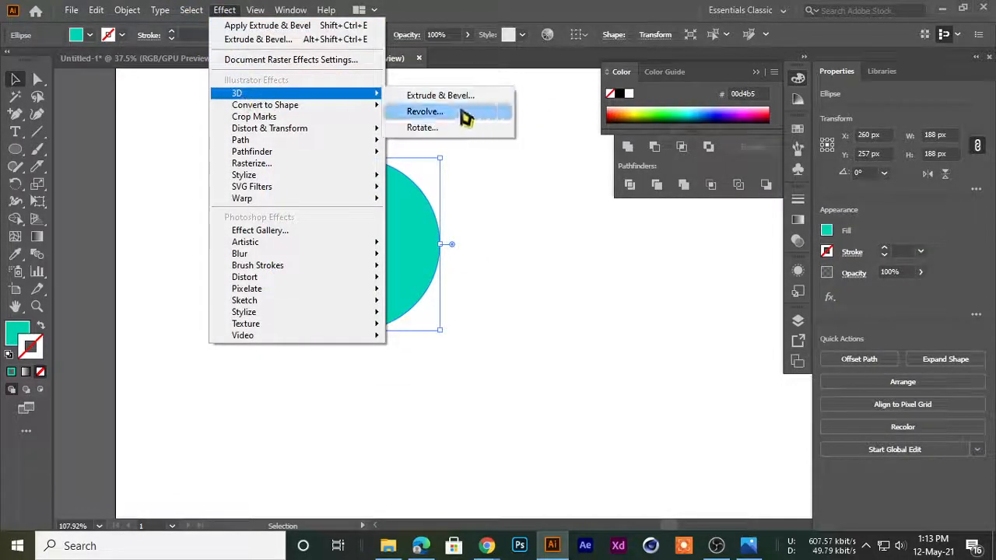
click(505, 202)
click(338, 200)
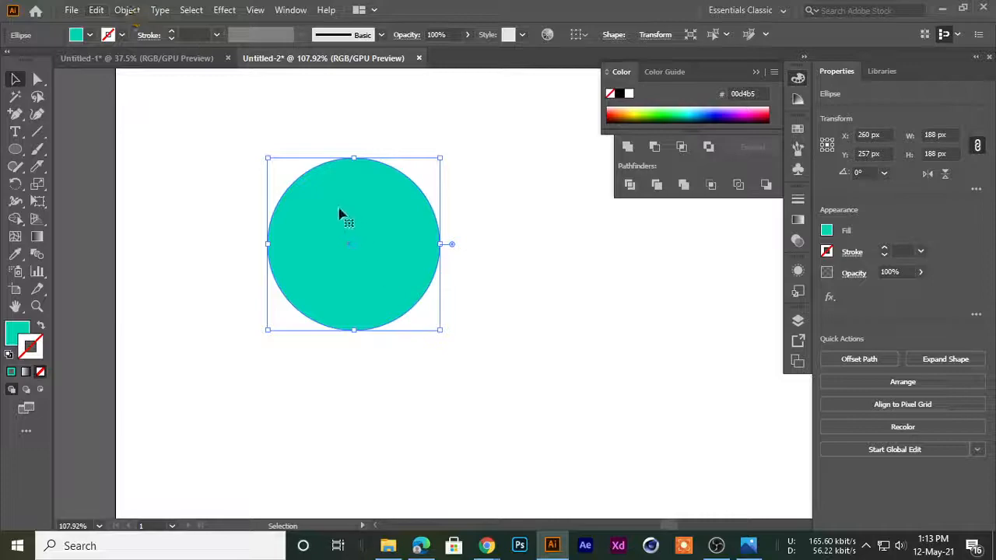
click(232, 9)
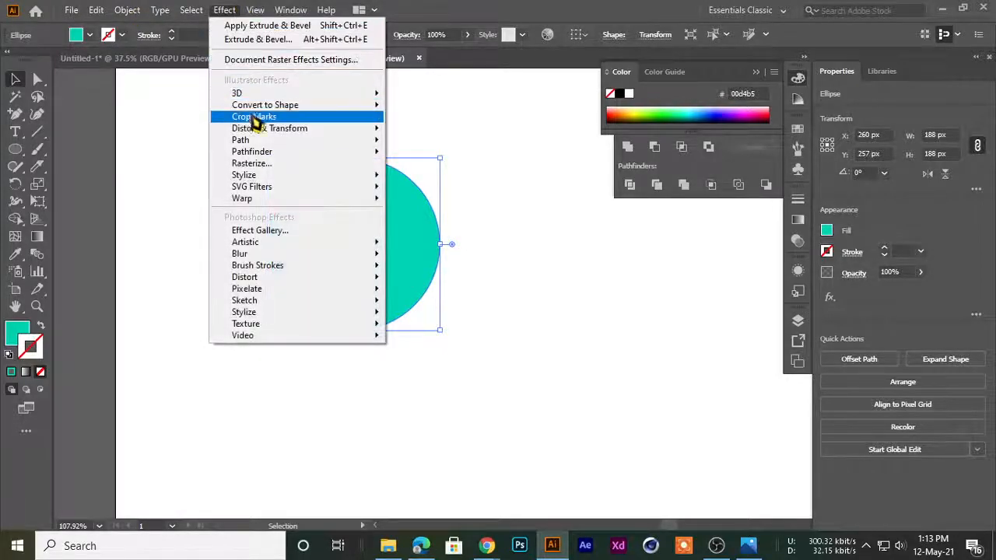
mouse_move(252, 143)
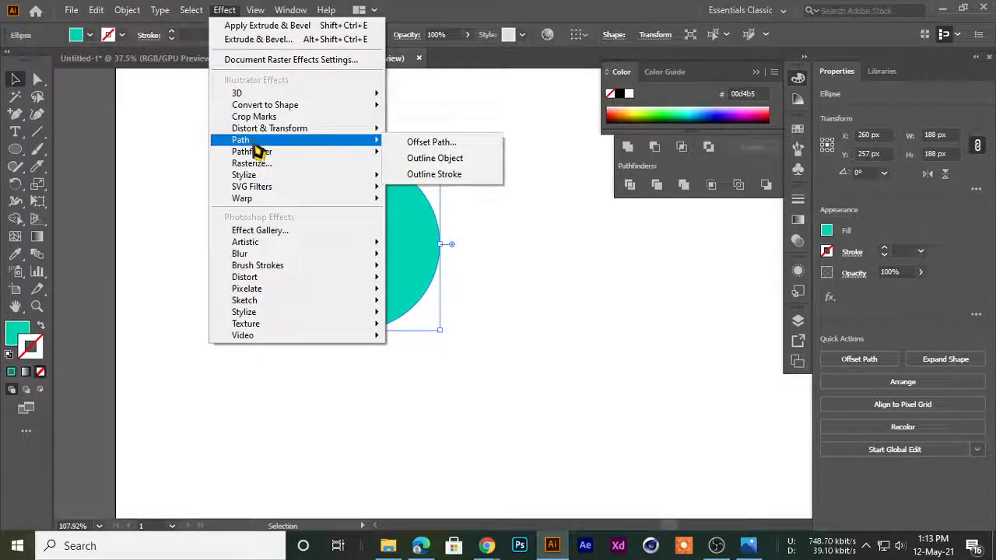
mouse_move(256, 93)
click(426, 110)
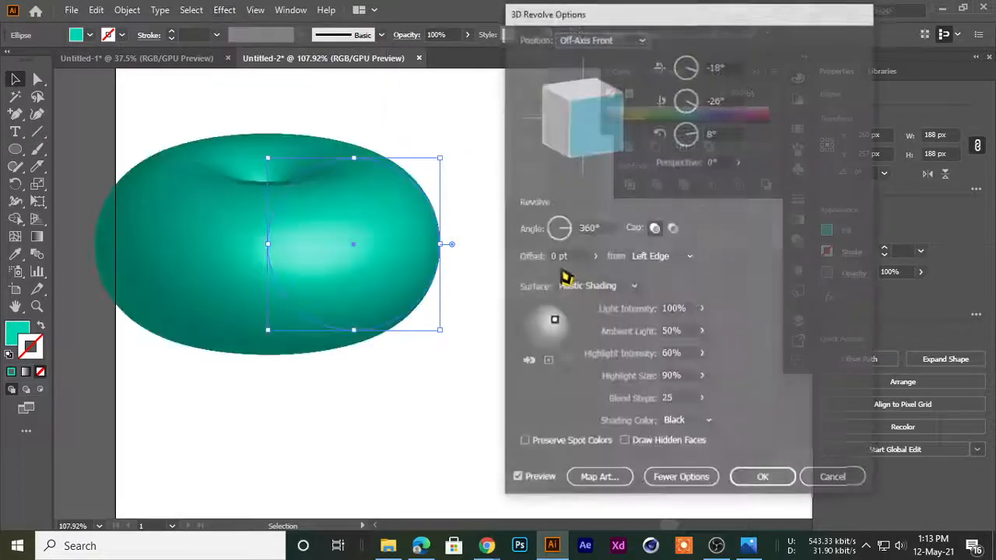
drag(582, 14, 546, 12)
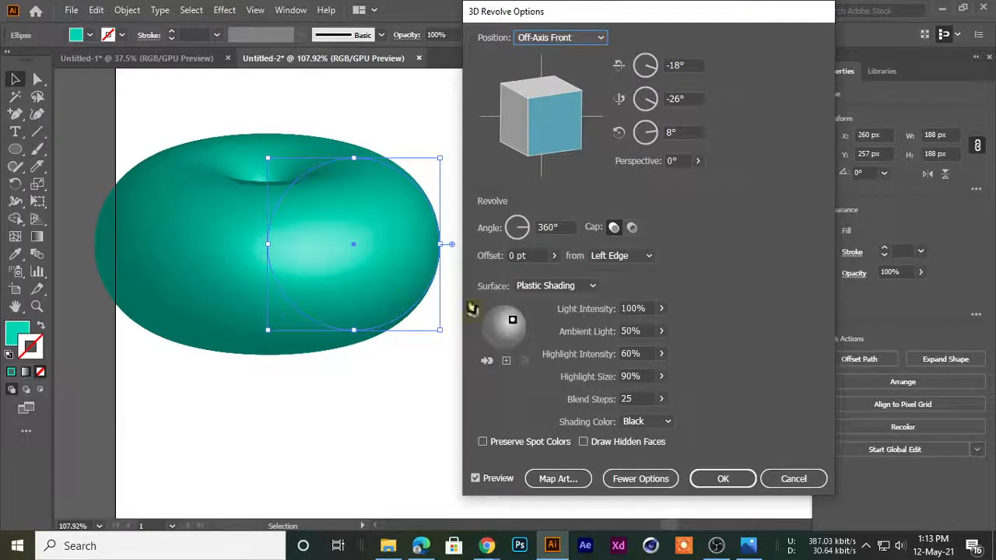
drag(548, 20, 544, 23)
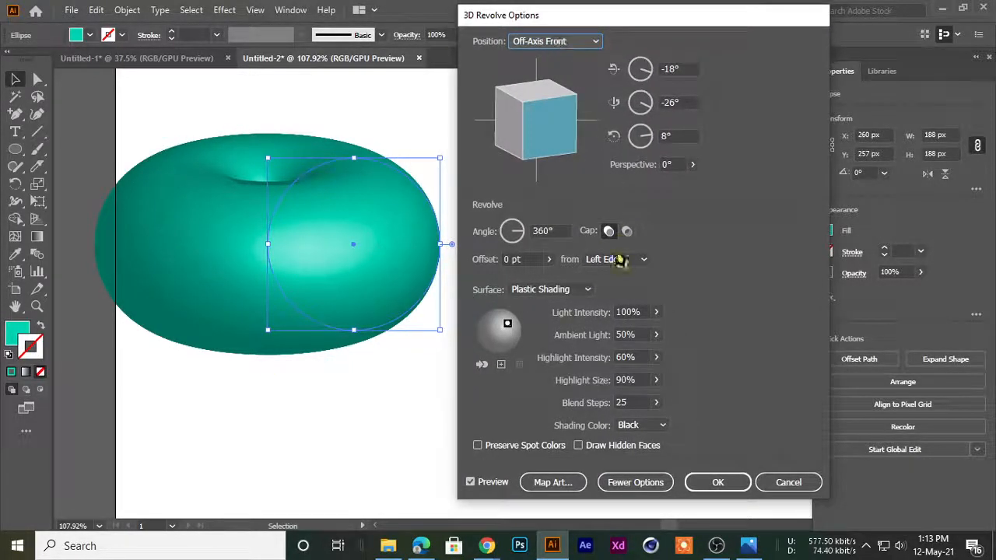
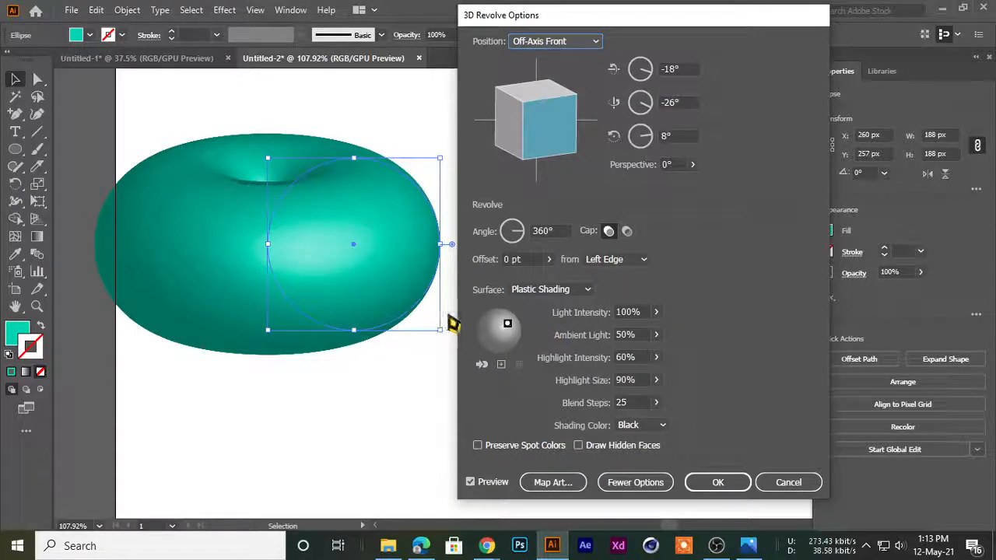
Try out the perspective and offset controls in the revolve settings for the turquoise circle
click(557, 230)
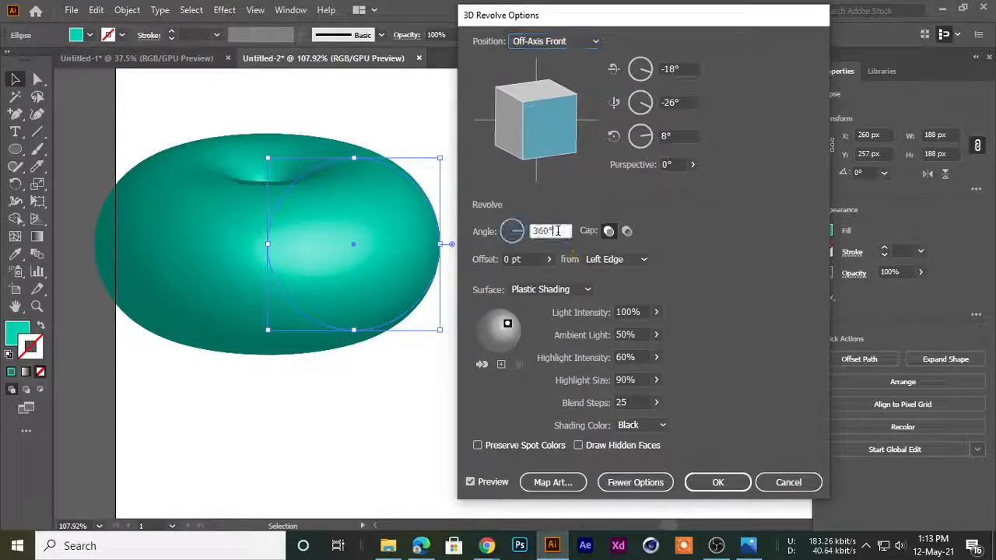
click(692, 164)
mouse_move(652, 183)
mouse_down()
mouse_move(662, 189)
mouse_move(642, 189)
mouse_move(686, 187)
mouse_move(651, 196)
mouse_up()
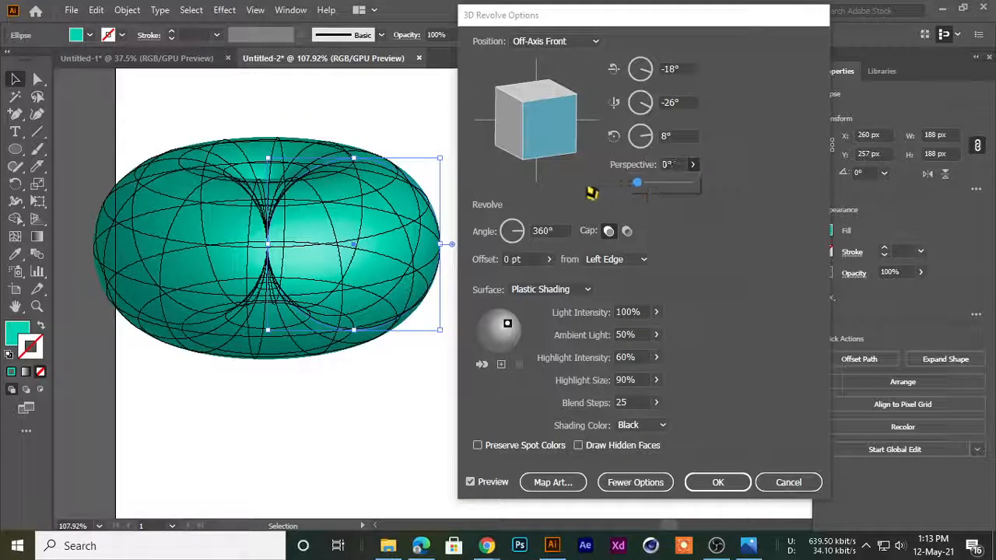
click(548, 261)
mouse_move(506, 289)
mouse_down()
mouse_move(521, 290)
mouse_move(497, 289)
mouse_up()
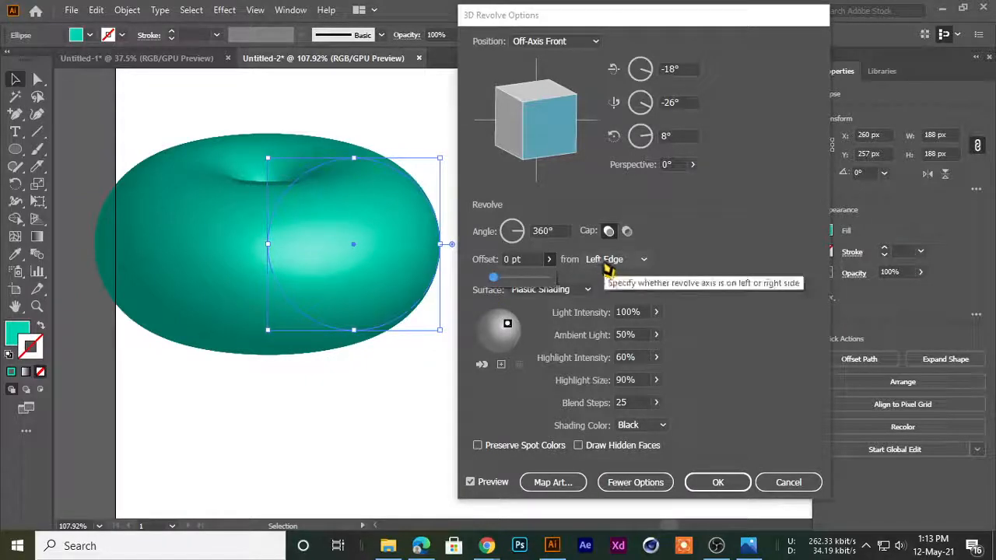
Reduce the revolve angle to 194° and turn the cap off for a hollow appearance
click(559, 229)
scroll(561, 226, down, 20)
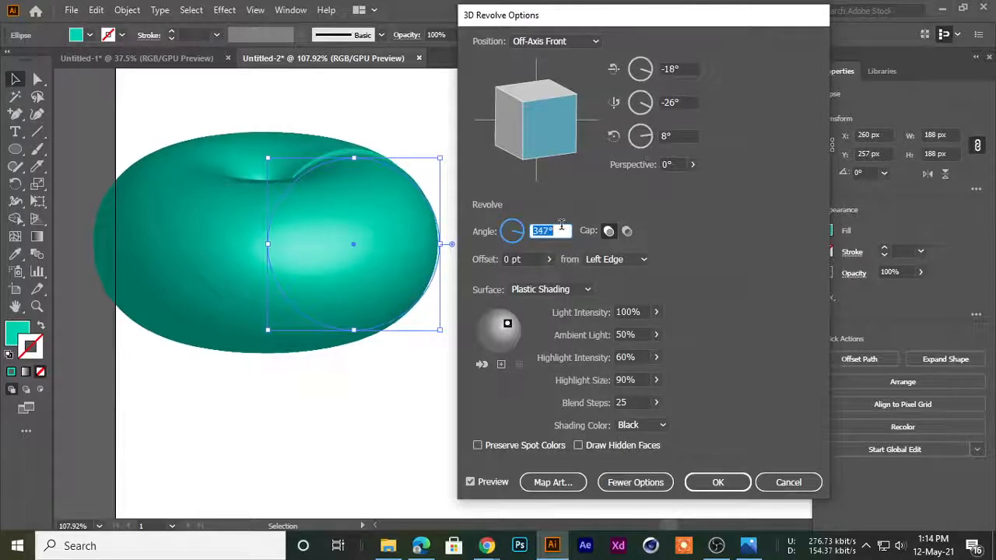
scroll(561, 225, down, 20)
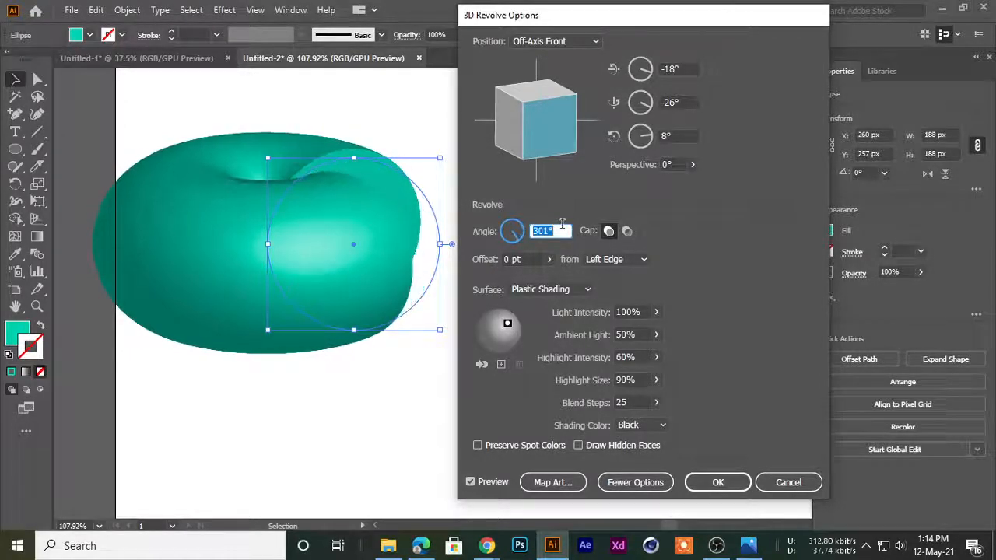
scroll(561, 226, down, 20)
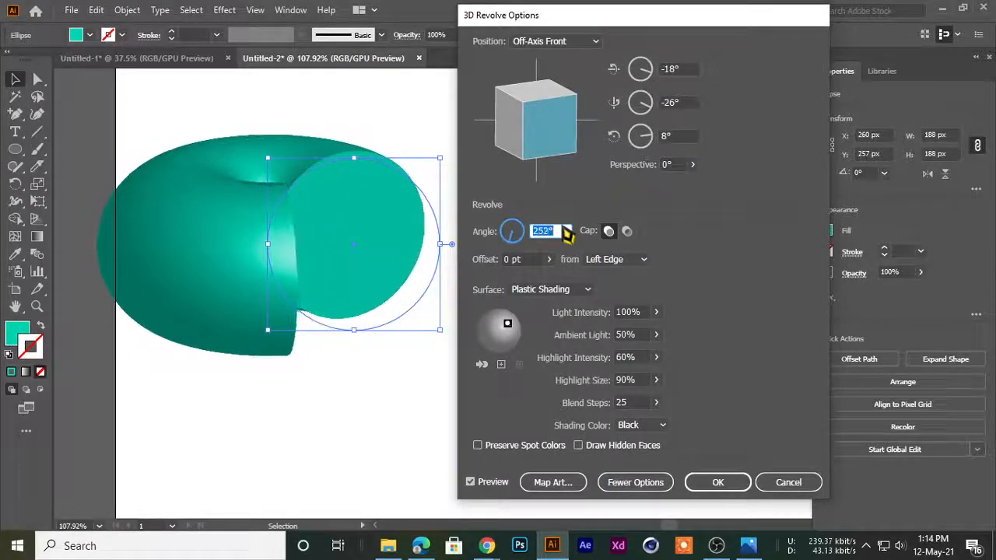
scroll(561, 229, down, 20)
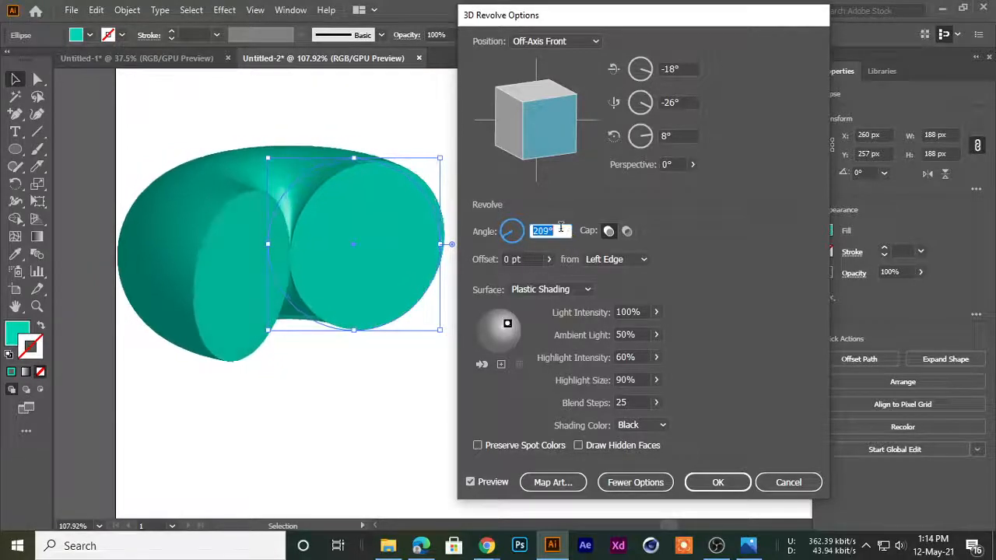
scroll(560, 225, down, 10)
drag(476, 33, 548, 84)
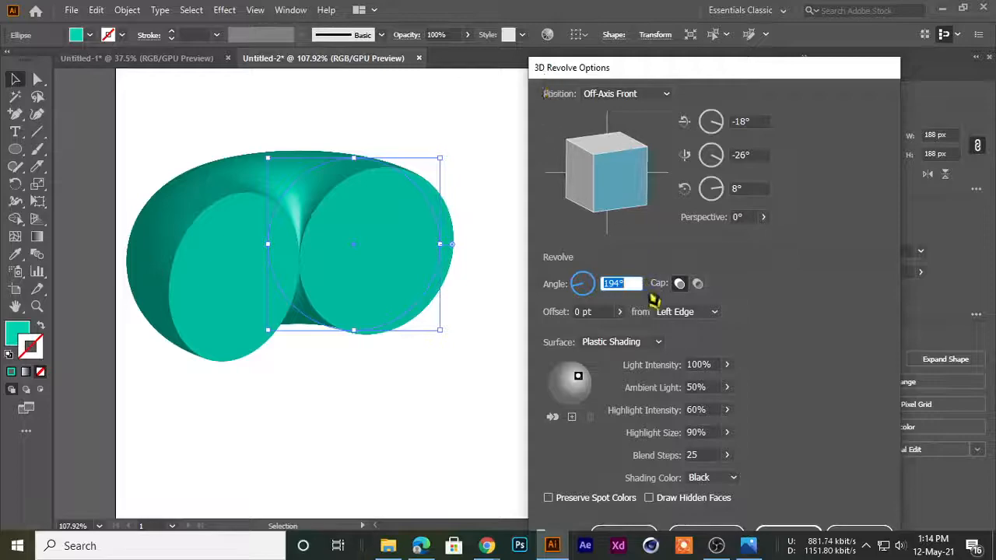
click(697, 285)
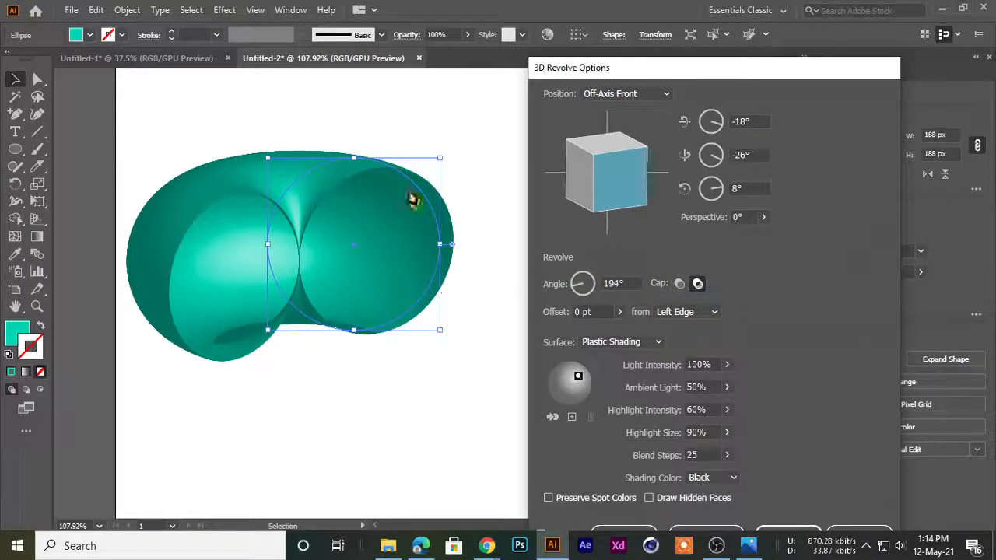
Turn the hollow revolved shape freely to a custom rotation of -68°, 10° and 177°
drag(592, 182, 646, 200)
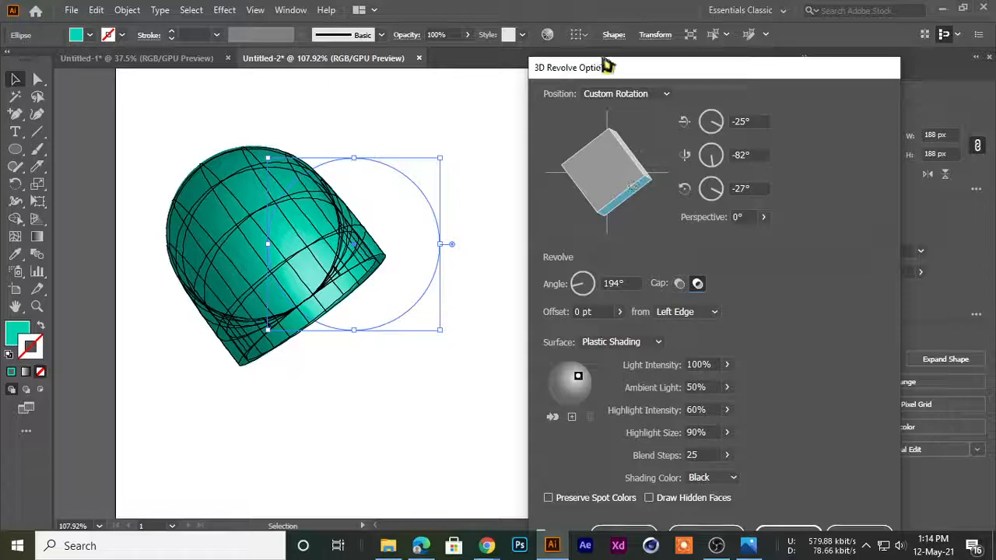
drag(606, 74, 596, 18)
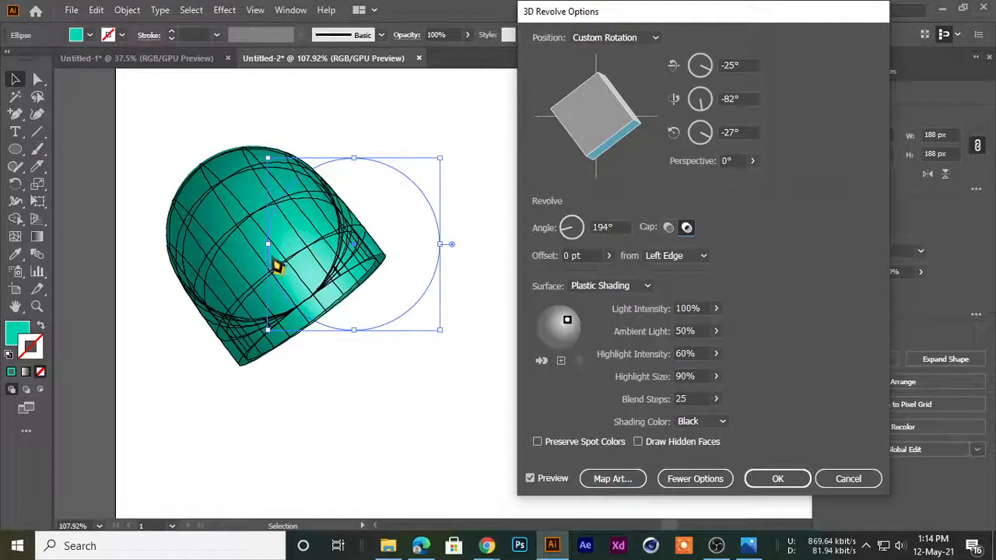
drag(597, 117, 268, 348)
mouse_move(589, 125)
mouse_down()
mouse_move(608, 121)
mouse_move(595, 101)
mouse_move(587, 111)
mouse_move(583, 88)
mouse_move(568, 110)
mouse_move(595, 109)
mouse_move(624, 131)
mouse_up()
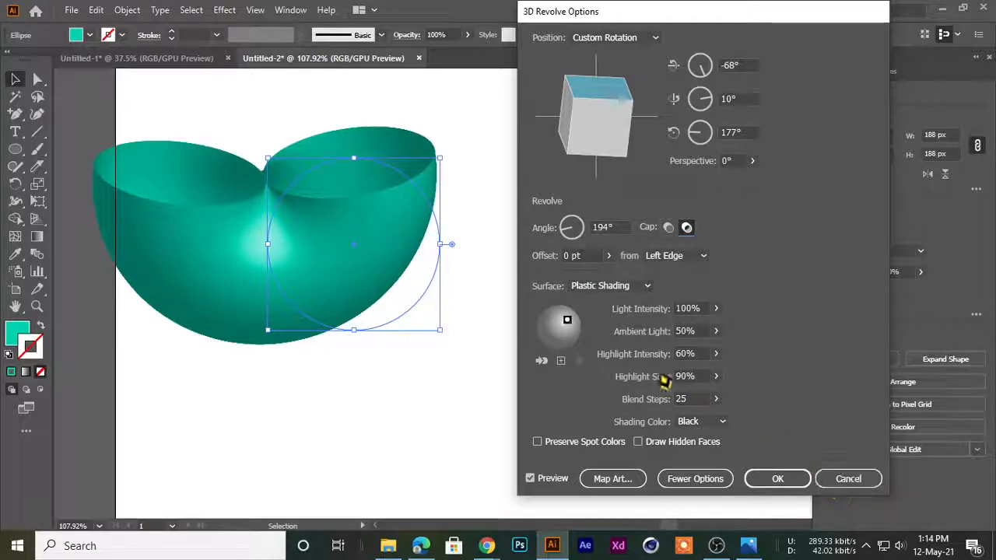
Look at the Map Art options for the revolved shape, then cancel them and the whole Revolve effect
click(620, 482)
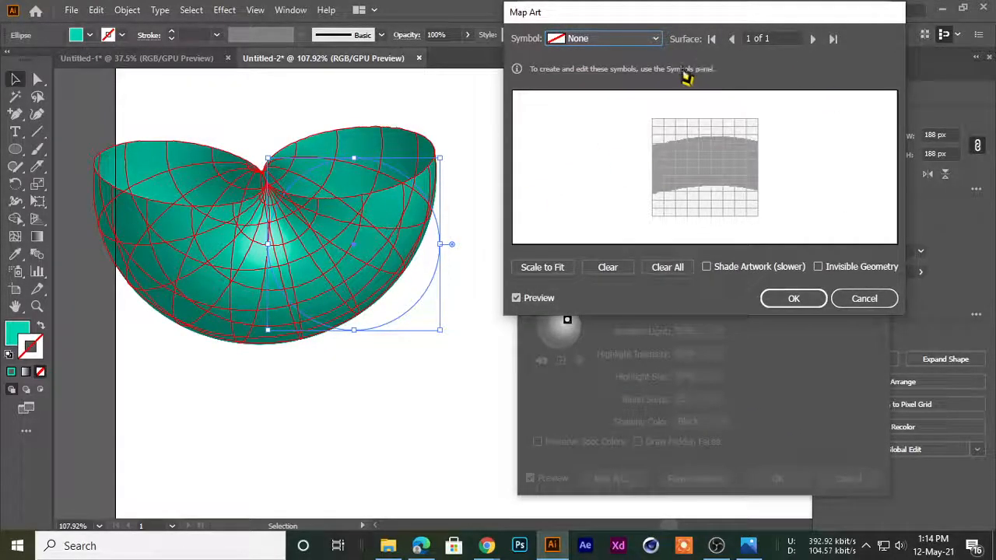
click(846, 308)
click(846, 479)
Delete the turquoise circle and draw a new one about 207 px in diameter in the artboard's upper part
drag(334, 274, 325, 227)
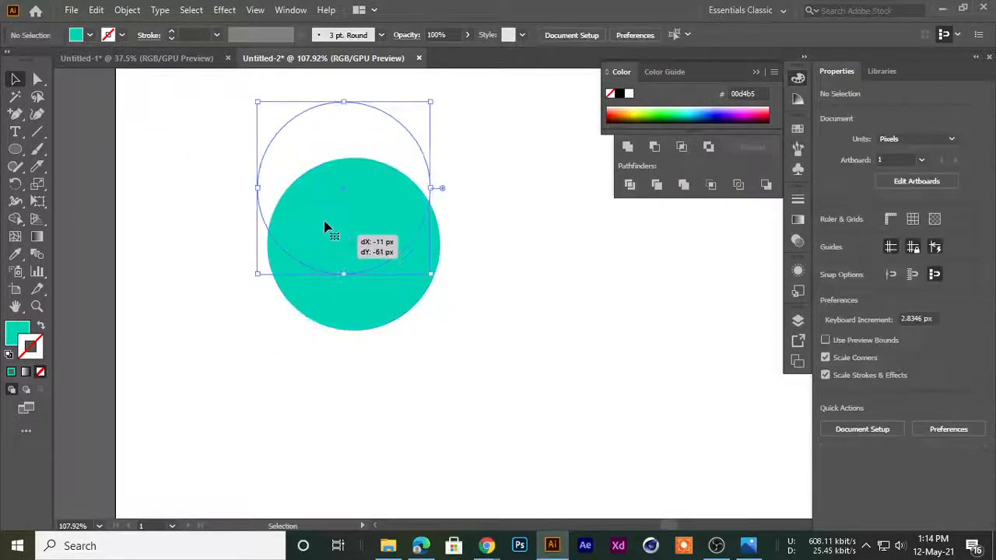
key(Delete)
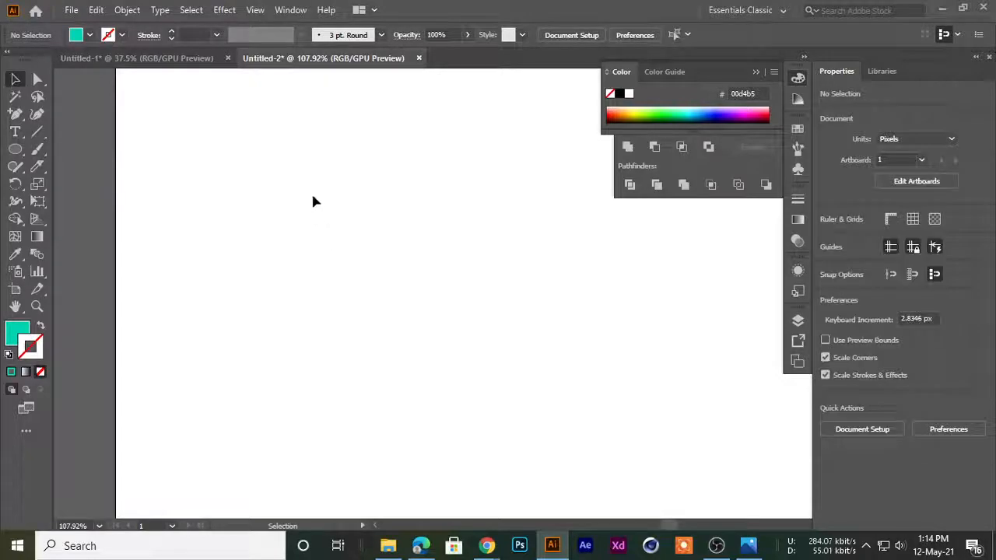
drag(16, 149, 102, 183)
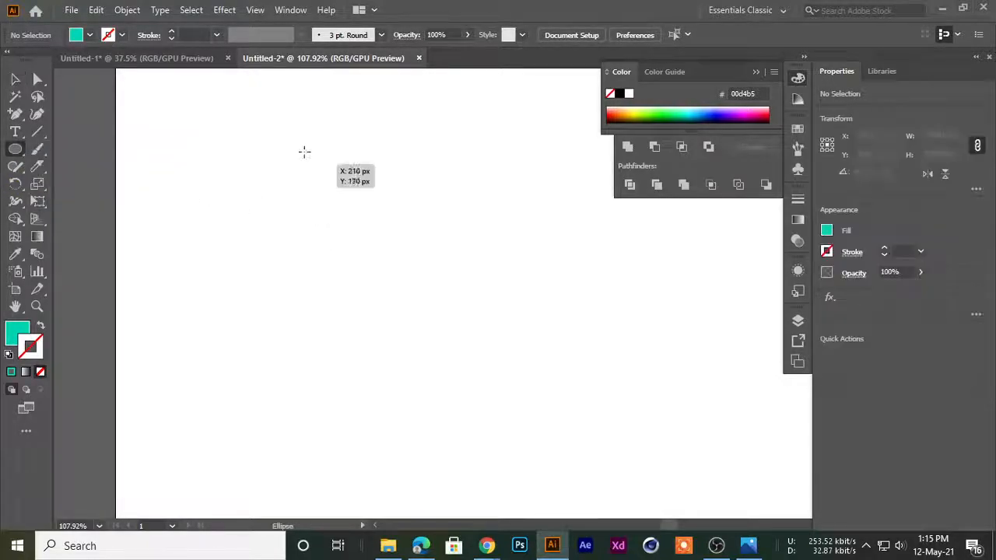
drag(303, 144, 491, 332)
click(15, 78)
drag(405, 266, 373, 236)
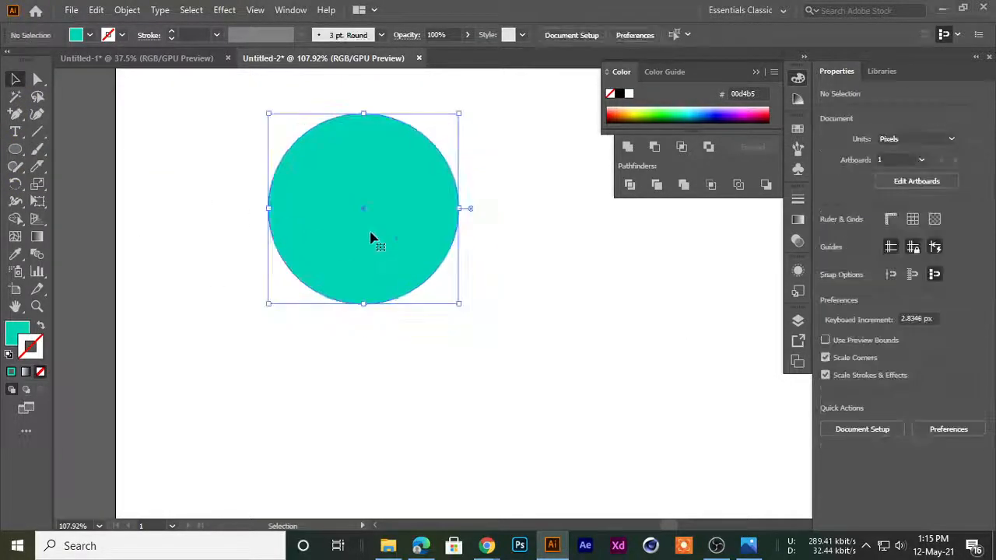
click(240, 216)
click(313, 212)
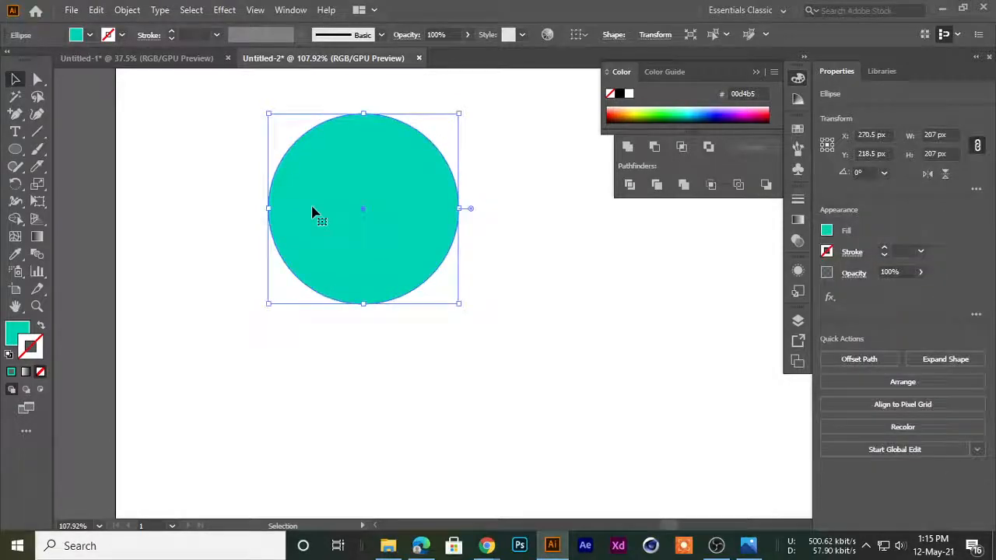
click(185, 209)
click(306, 178)
click(242, 362)
Cut the turquoise circle vertically through its centre with the Knife tool and delete the left half
click(395, 260)
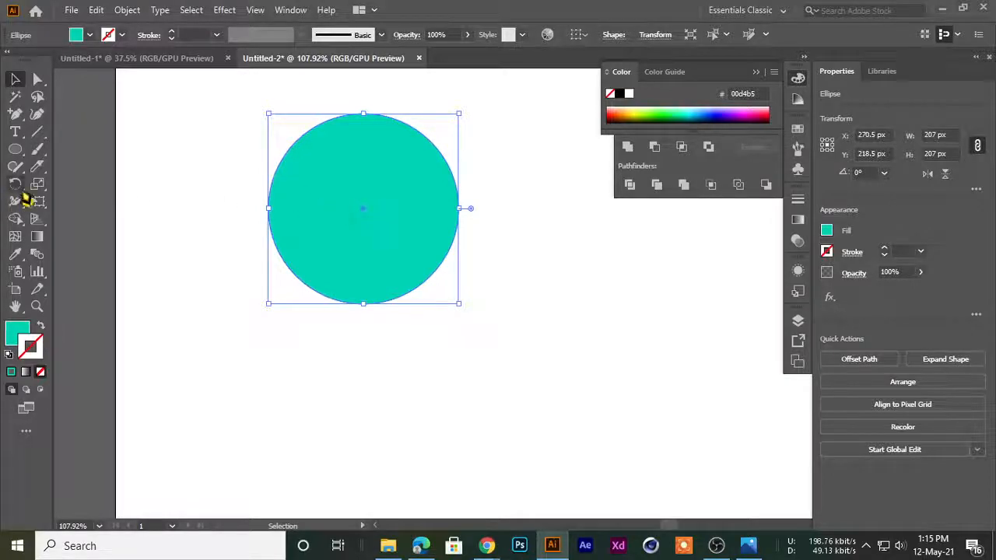
drag(37, 167, 98, 202)
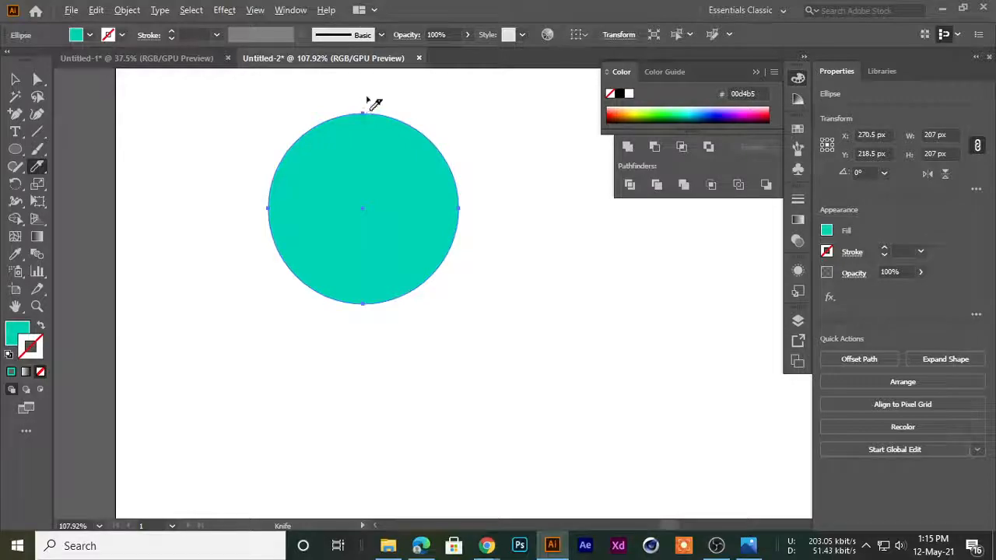
key(v)
click(282, 316)
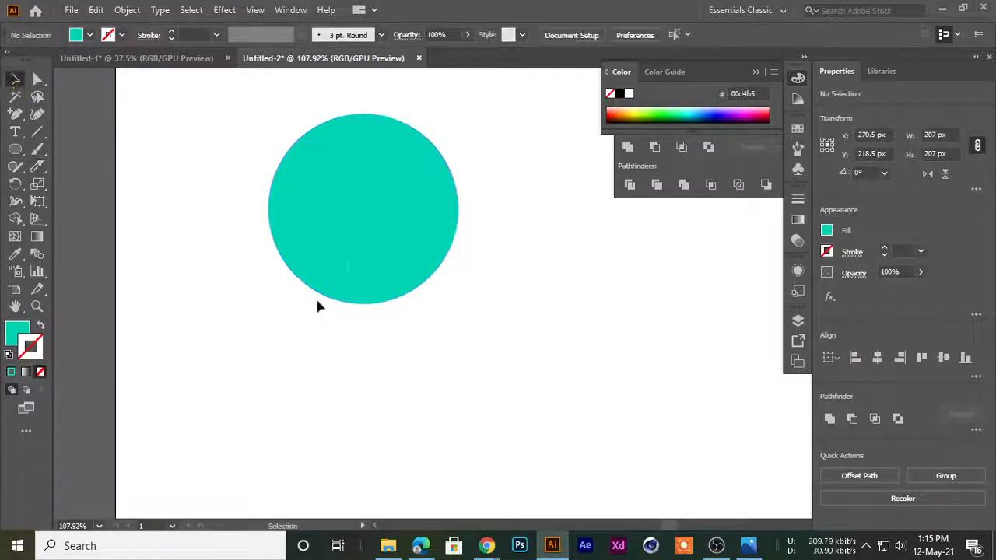
drag(267, 183, 123, 225)
key(Delete)
Move the remaining half circle to the right and start a 3D Revolve on it with preview
drag(369, 193, 466, 181)
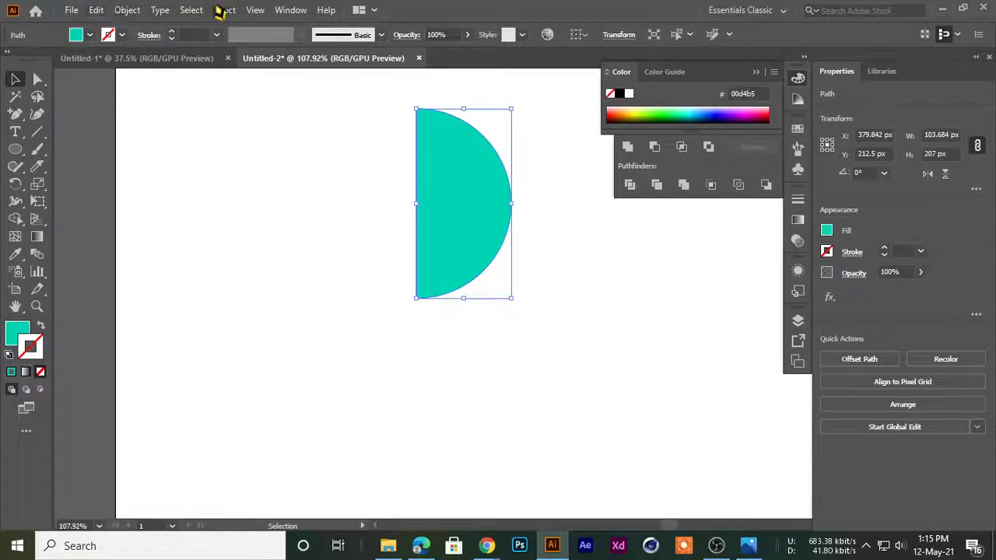
click(224, 10)
mouse_move(267, 95)
click(432, 112)
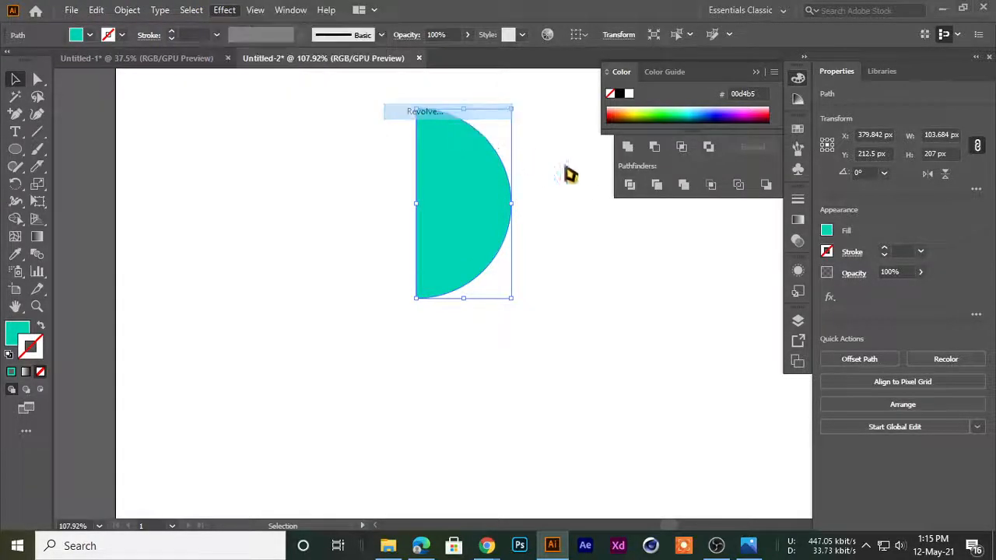
drag(544, 19, 599, 43)
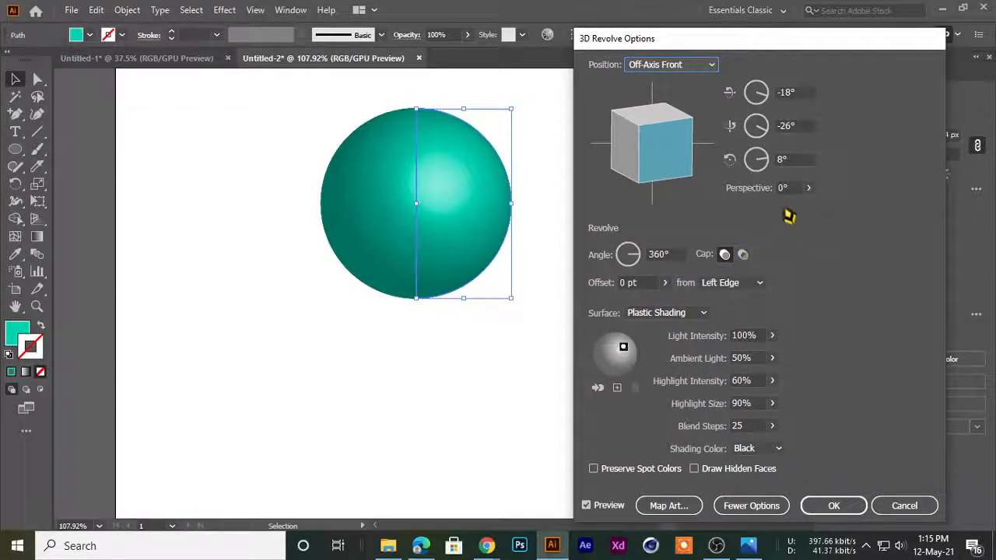
Reduce the half circle's revolve angle to 185°, turn the cap off for a hollow appearance and apply the effect
drag(674, 255, 651, 254)
key(Down)
key(Down)
key(Down)
key(Down)
key(Down)
key(Down)
key(Down)
key(Down)
key(Down)
key(Down)
key(Down)
key(Down)
key(Down)
key(Down)
key(Down)
key(Down)
key(Down)
key(Down)
key(Down)
key(Down)
key(Down)
key(Down)
key(Down)
key(Down)
key(Down)
key(Down)
key(Down)
key(Down)
key(Down)
key(Down)
key(Down)
key(Down)
key(Down)
key(Down)
key(Down)
key(Down)
key(Down)
key(Down)
key(Down)
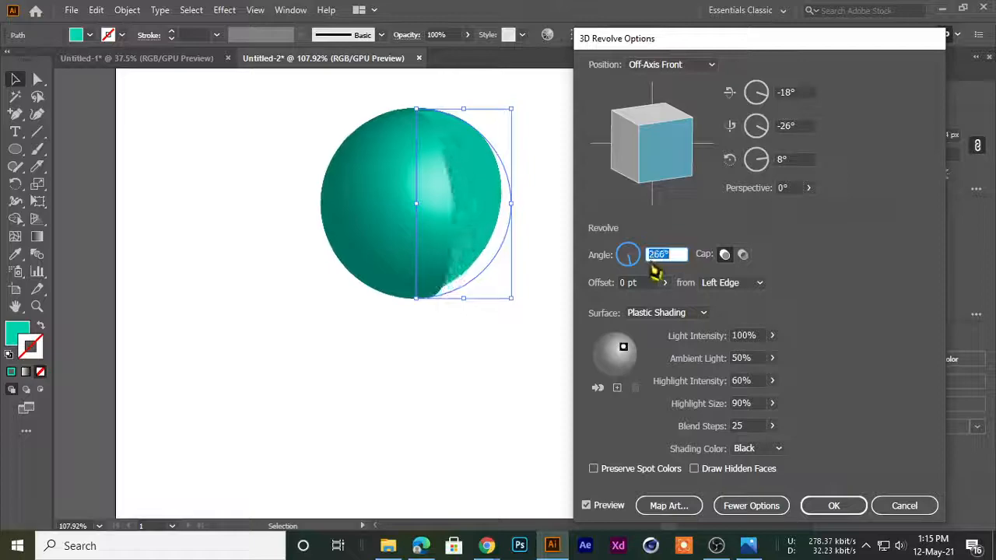
key(Down)
key(Down)
key(Down)
key(Down)
key(Down)
key(Down)
key(Down)
key(Down)
key(Down)
key(Down)
key(Down)
key(Down)
key(Down)
key(Down)
key(Down)
key(Down)
key(Down)
key(Down)
key(Down)
key(Down)
key(Up)
key(Up)
key(Up)
key(Up)
key(Up)
key(Up)
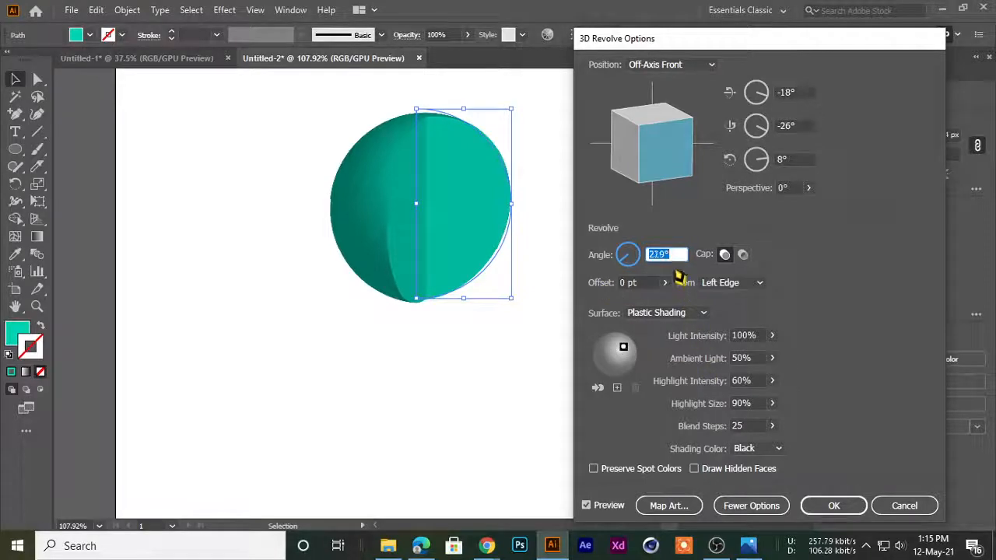
key(Down)
key(Down)
key(Down)
key(Down)
key(Down)
key(Down)
key(Down)
key(Down)
key(Down)
key(Down)
key(Down)
key(Down)
key(Down)
key(Down)
key(Down)
key(Down)
key(Down)
key(Down)
key(Down)
key(Down)
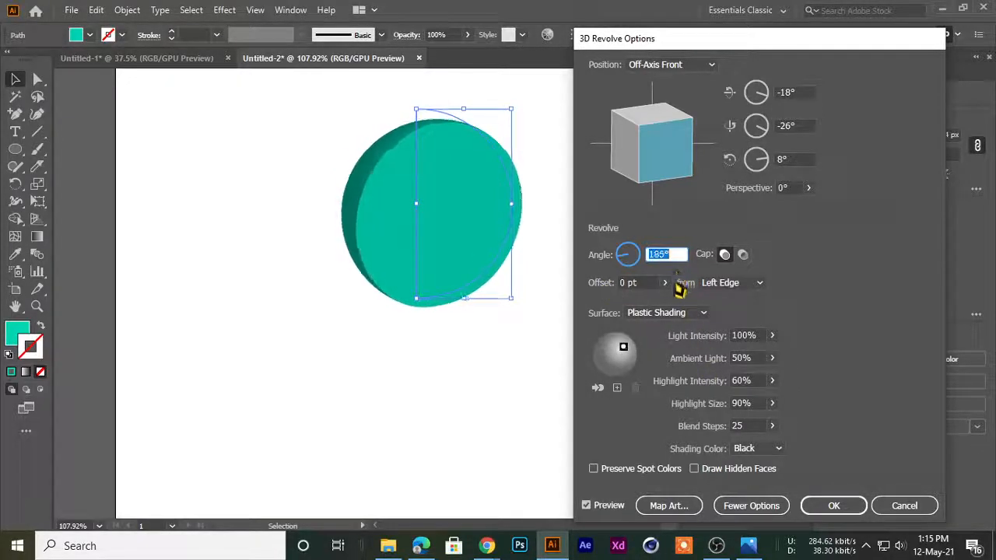
click(742, 255)
click(813, 505)
Delete the revolved half circle to leave the artboard empty
drag(415, 251, 240, 184)
key(Delete)
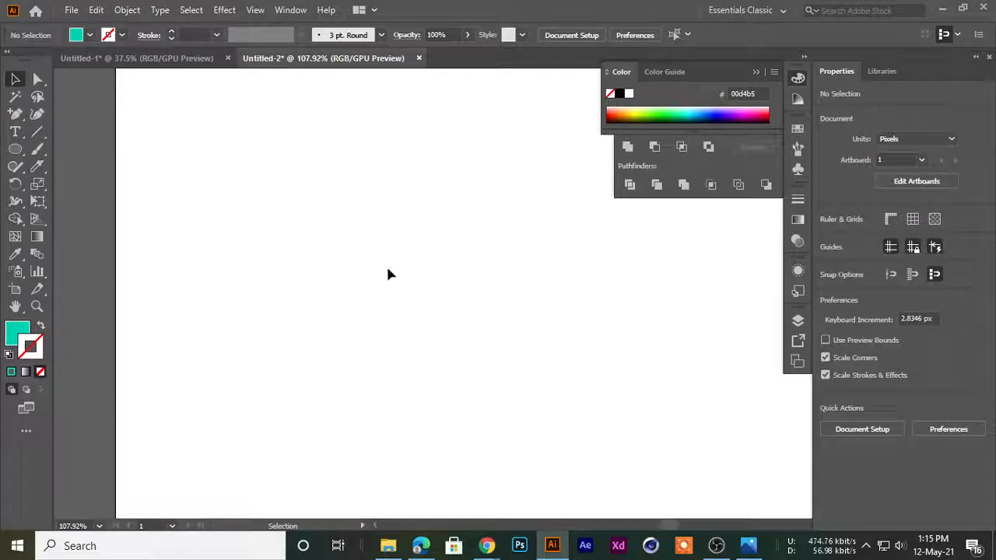
ctrl+alt+click(406, 224)
drag(406, 224, 275, 247)
ctrl+alt+click(309, 262)
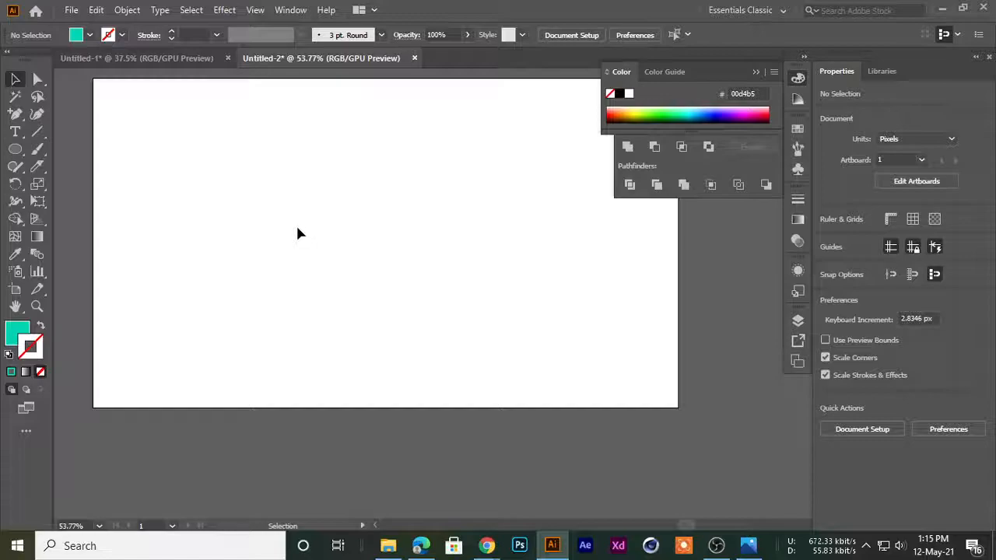
Switch to Chrome and bring up the class group chat in WhatsApp
mouse_move(486, 545)
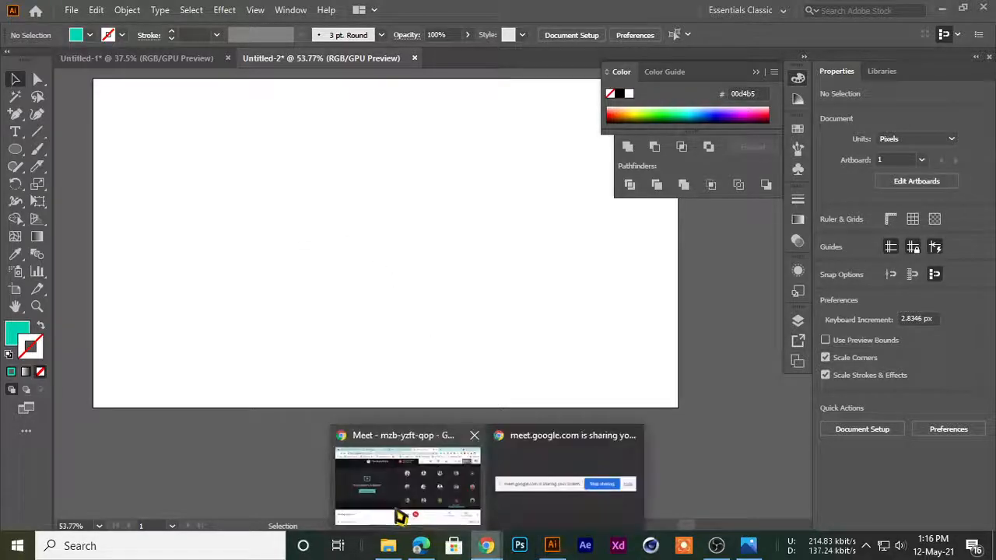
click(395, 515)
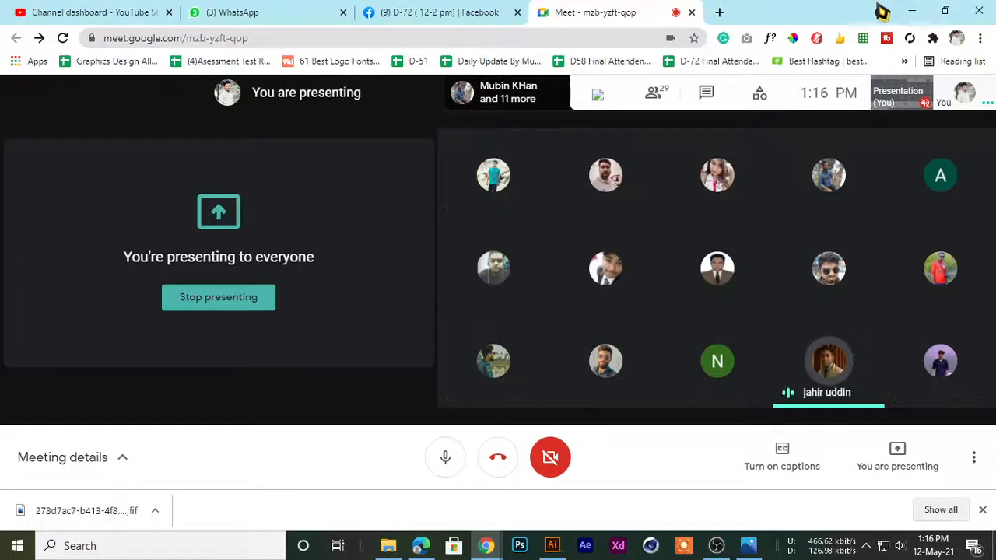
click(420, 11)
click(296, 12)
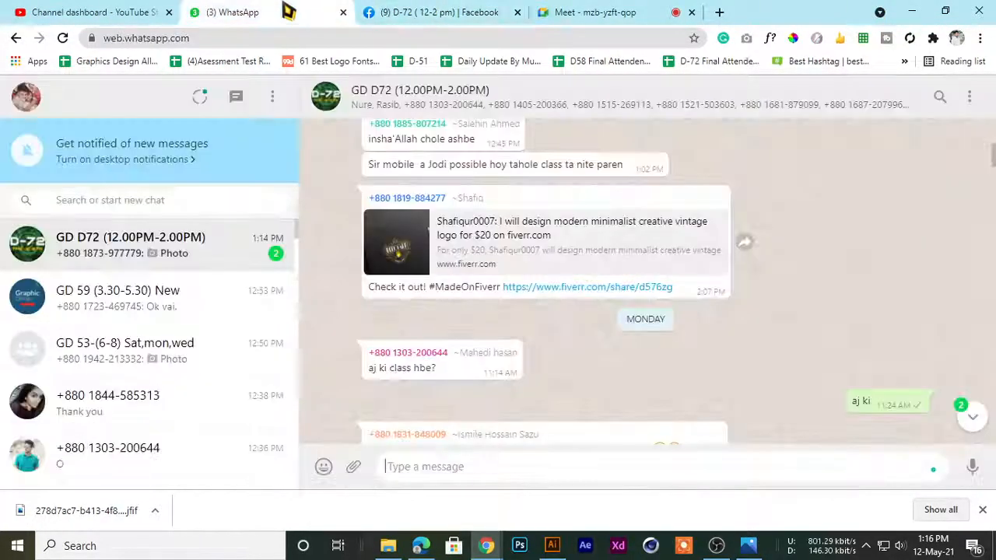
Find the Super Saldão poster image in the GD D72 group chat, open it and enlarge it
scroll(459, 330, down, 10)
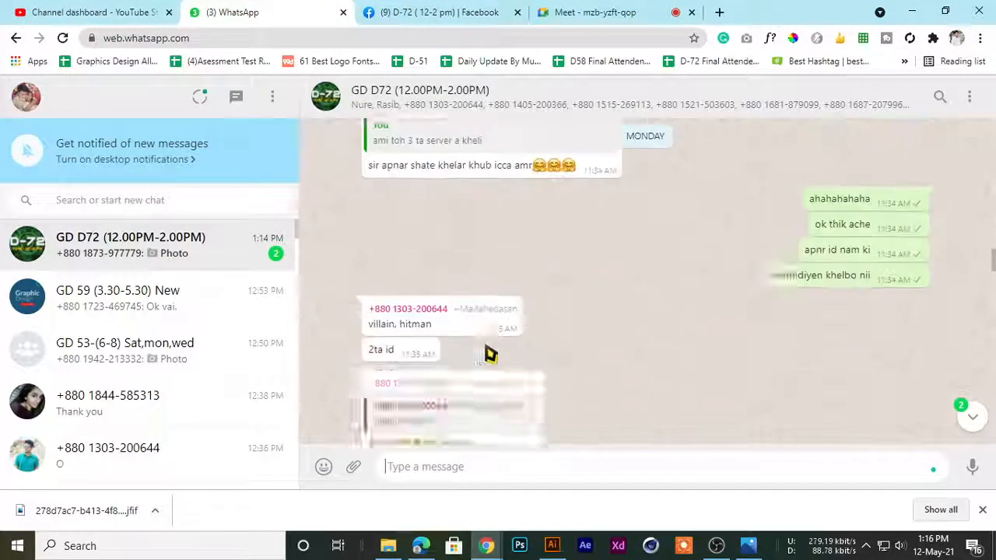
scroll(498, 359, down, 10)
scroll(620, 249, up, 3)
click(469, 254)
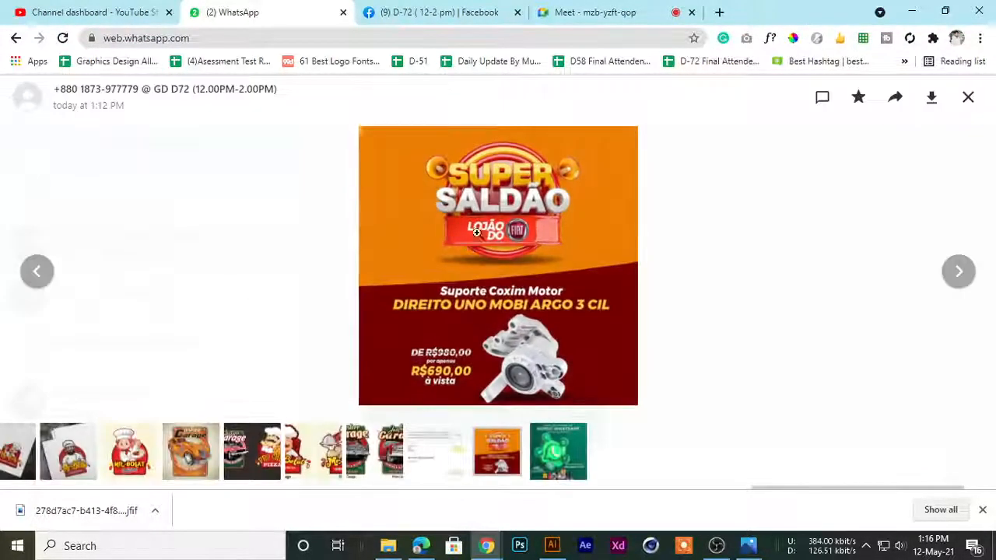
click(468, 176)
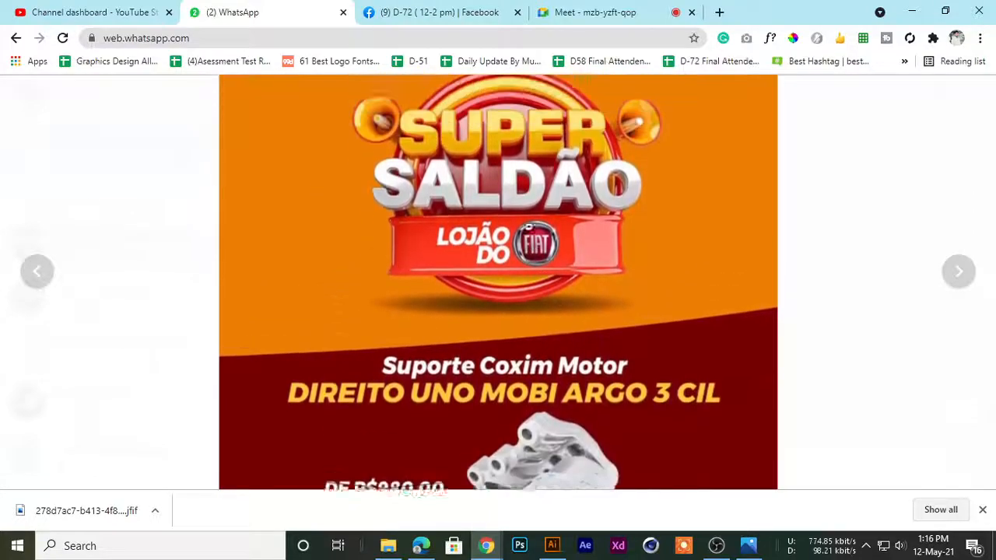
Close the Super Saldão poster, view the green Nosso WhatsApp poster enlarged, and return to the group chat
click(439, 190)
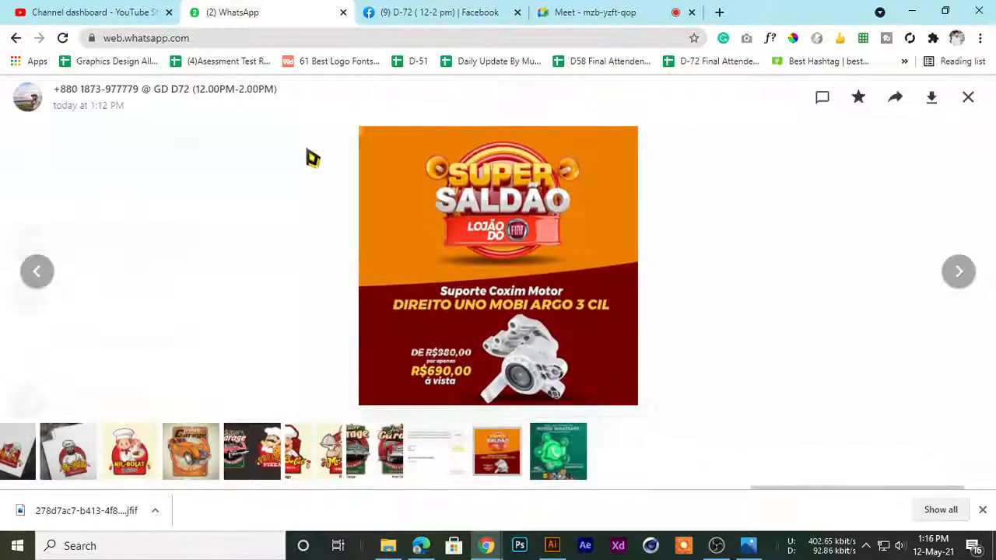
click(965, 96)
click(456, 323)
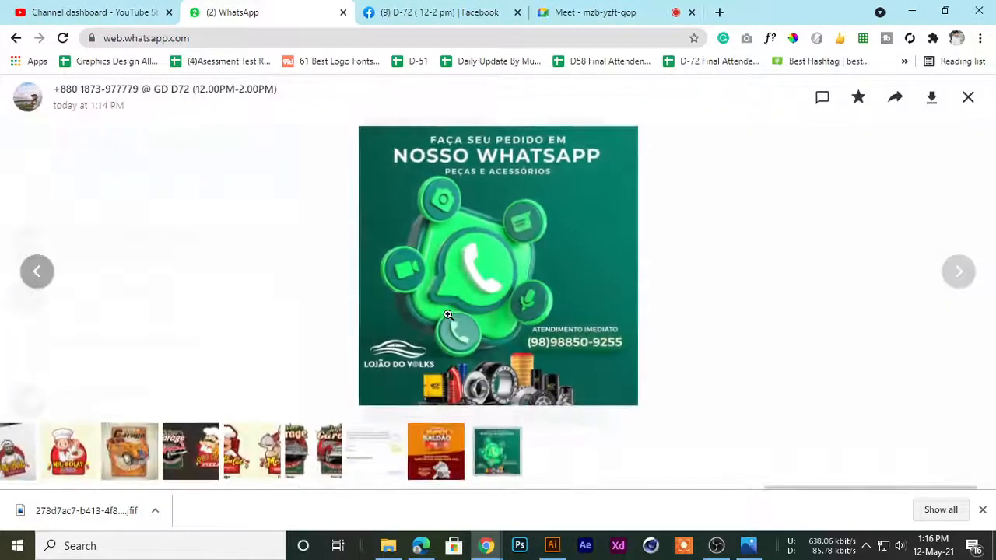
click(436, 262)
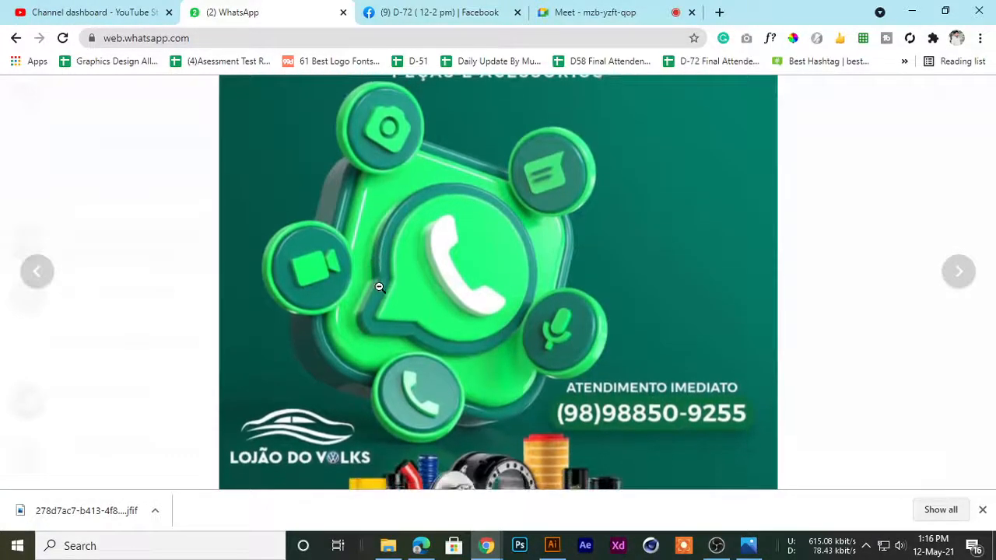
click(382, 285)
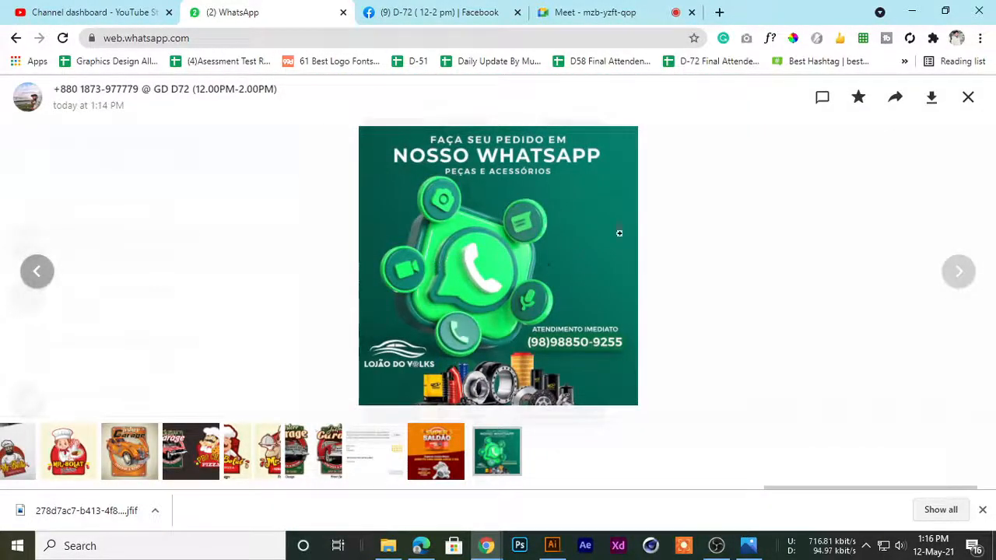
click(967, 98)
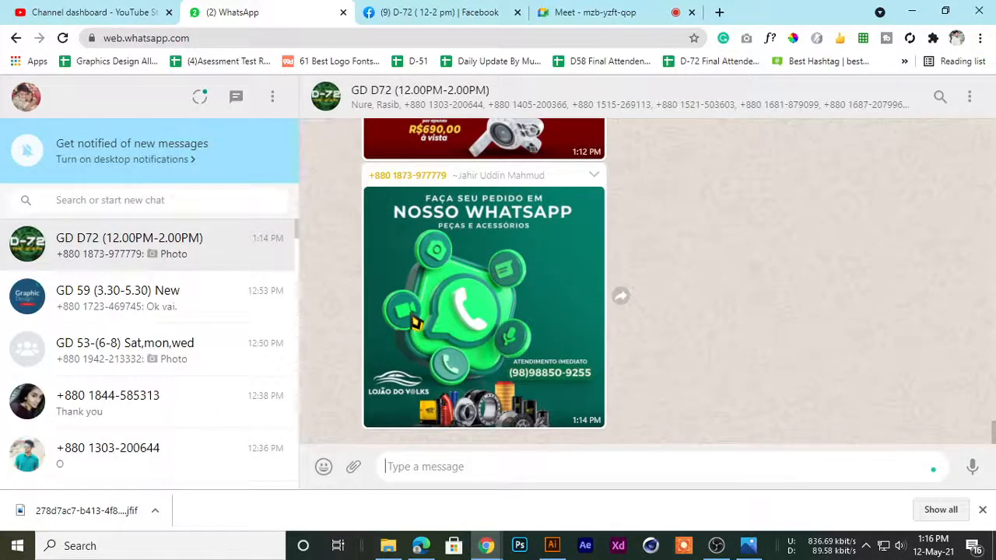
Reopen the Nosso WhatsApp poster, enlarge its 3D icons for another look, and close it
click(485, 260)
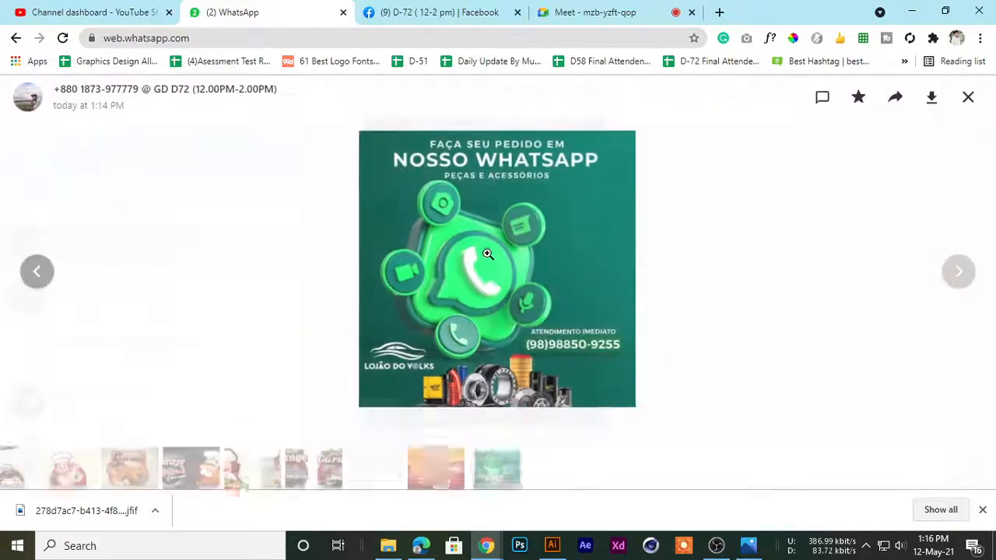
click(418, 254)
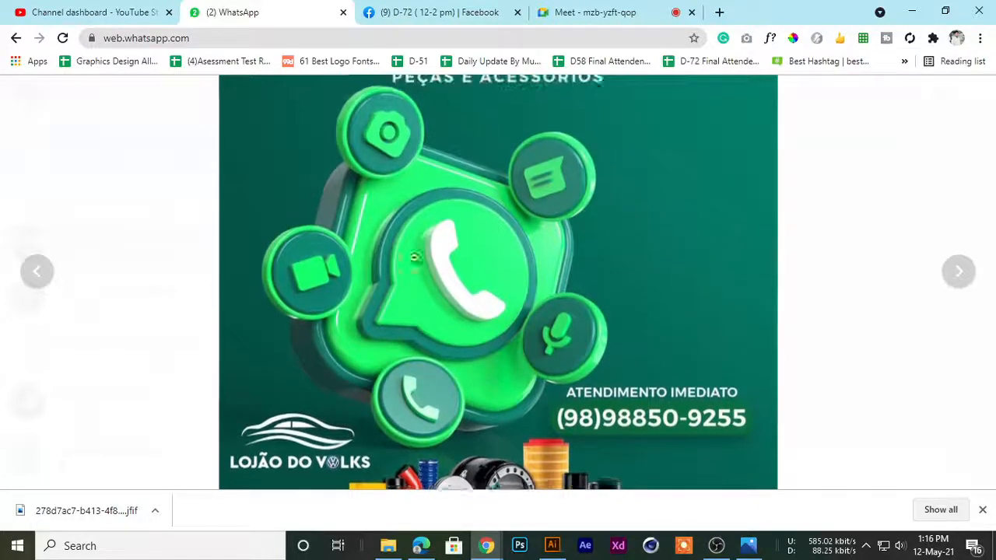
click(482, 362)
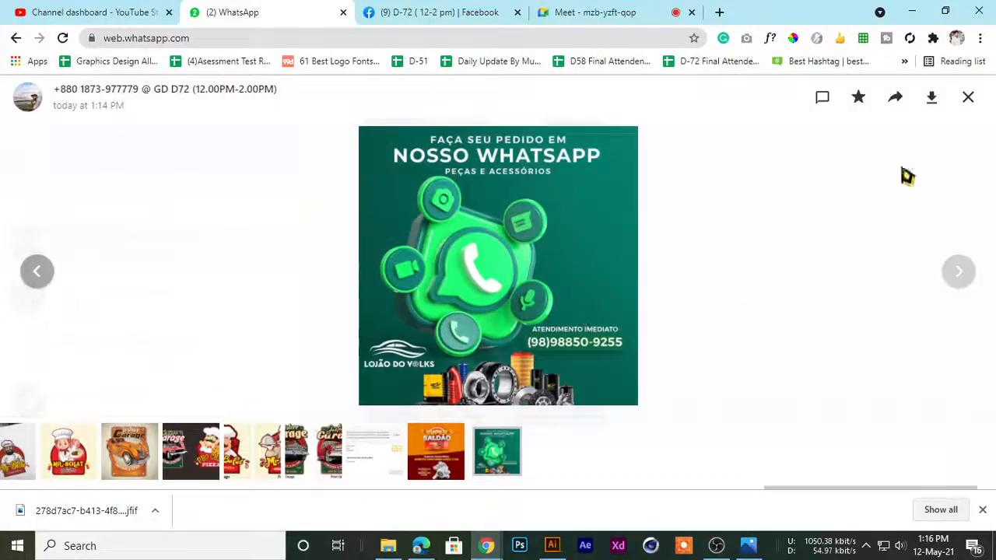
click(969, 99)
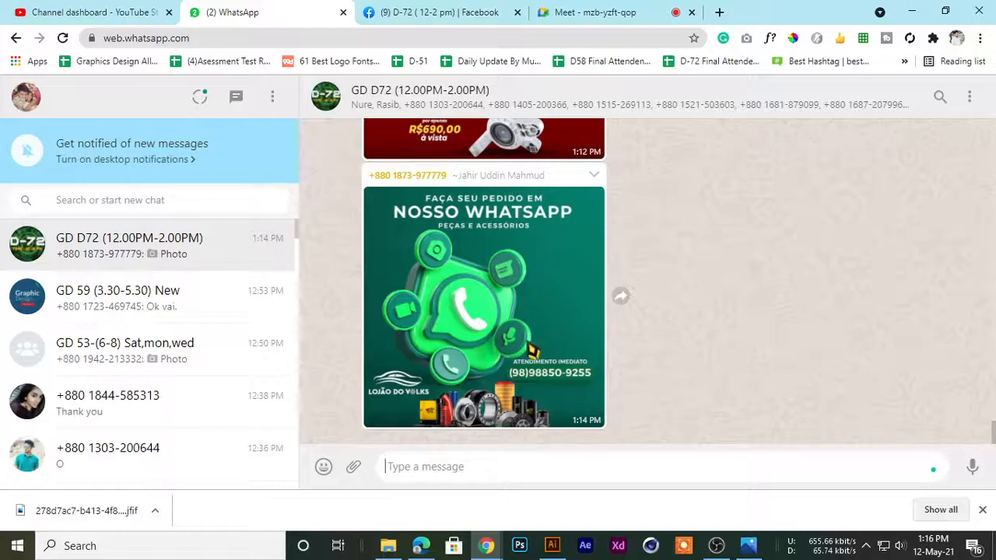
scroll(531, 345, up, 1)
scroll(531, 328, down, 1)
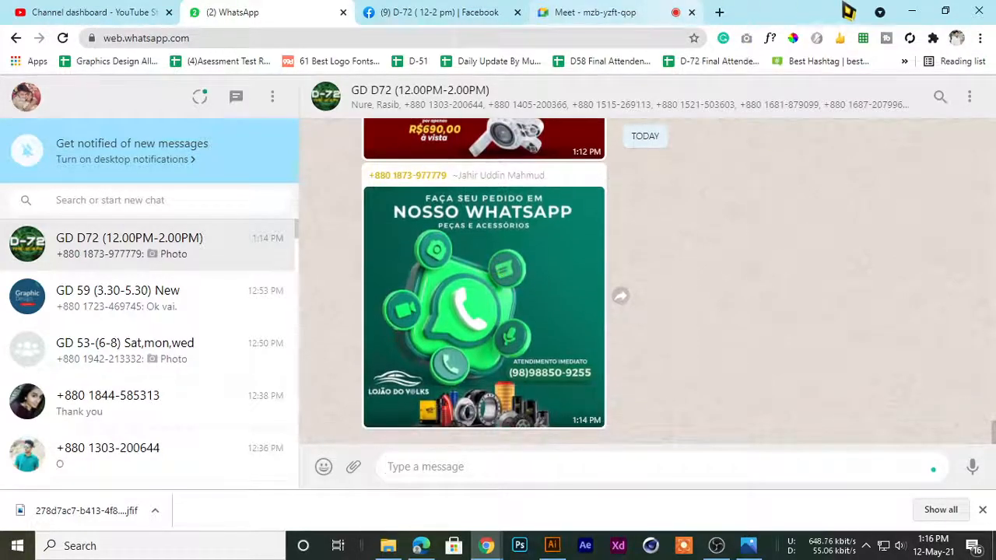
Switch to Illustrator and extend the empty artboard's bottom edge downward to make it taller
click(907, 11)
drag(570, 194, 484, 229)
drag(431, 211, 488, 226)
drag(619, 235, 420, 229)
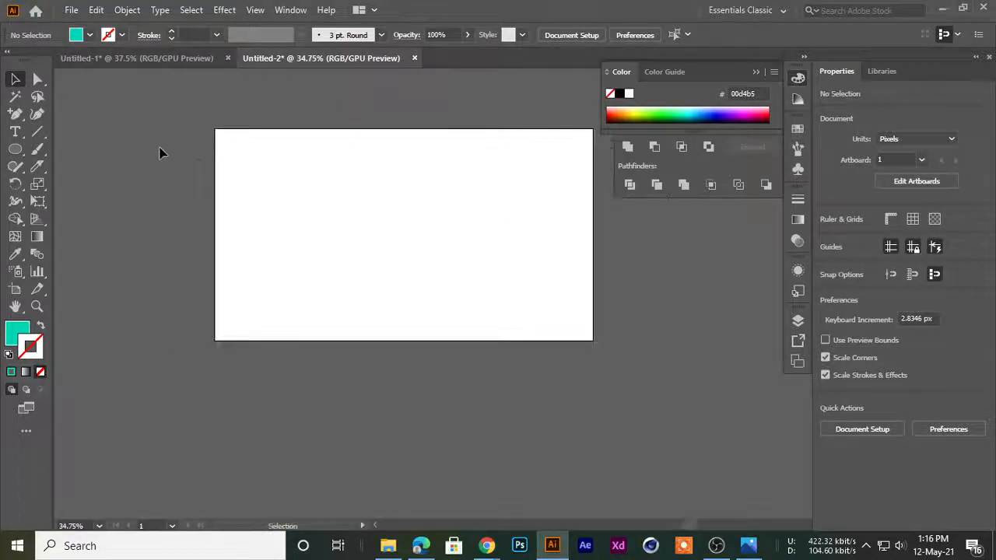
click(14, 289)
drag(404, 343, 402, 428)
click(15, 80)
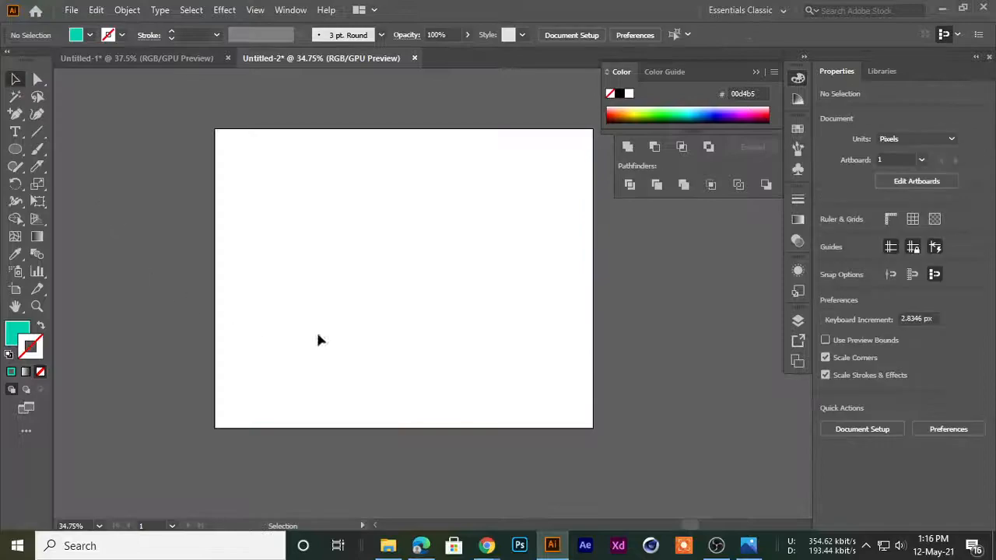
Collapse the Color panel to clear space around the artboard
key(ctrl+space)
drag(339, 213, 393, 247)
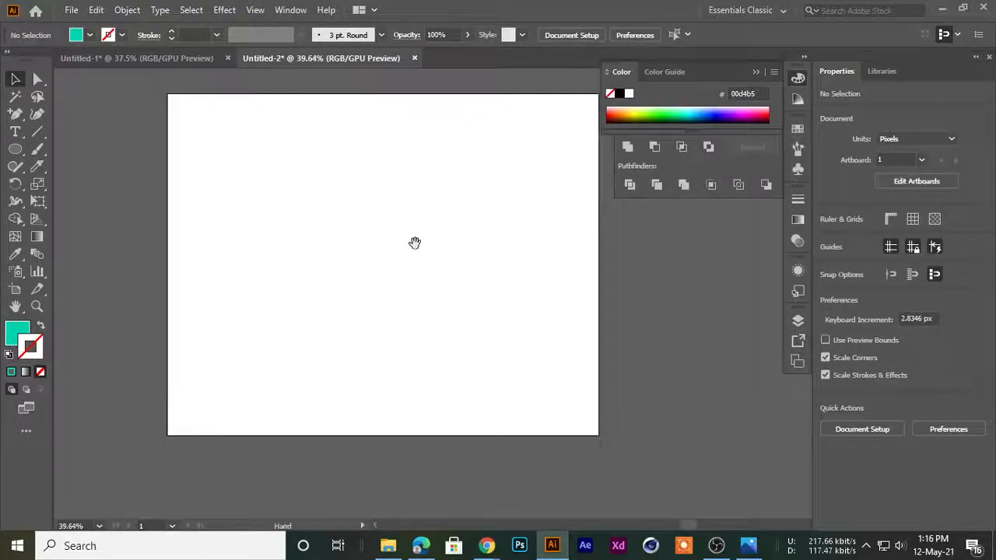
click(796, 80)
key(ctrl+space)
drag(448, 216, 279, 239)
drag(241, 187, 266, 233)
drag(251, 222, 304, 191)
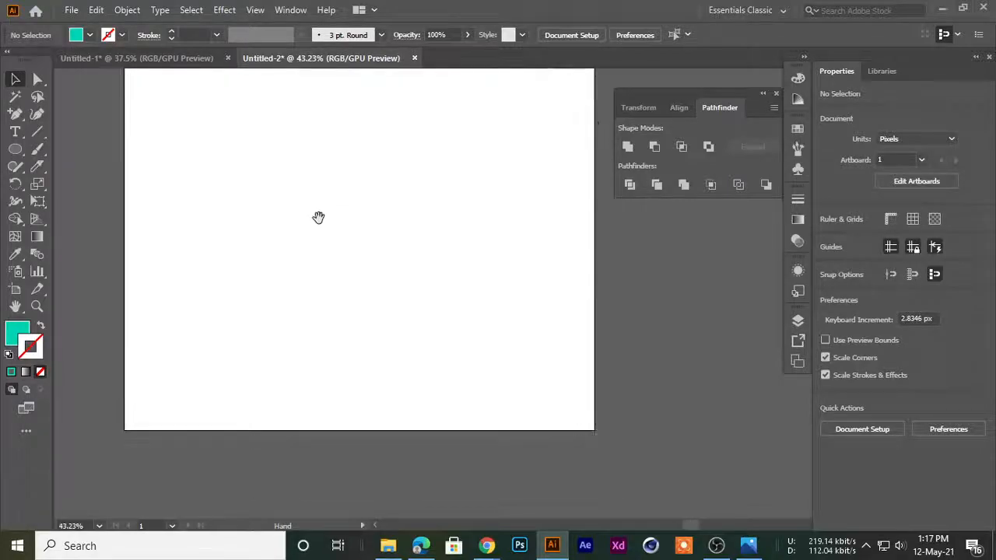
drag(381, 235, 367, 238)
drag(318, 262, 272, 327)
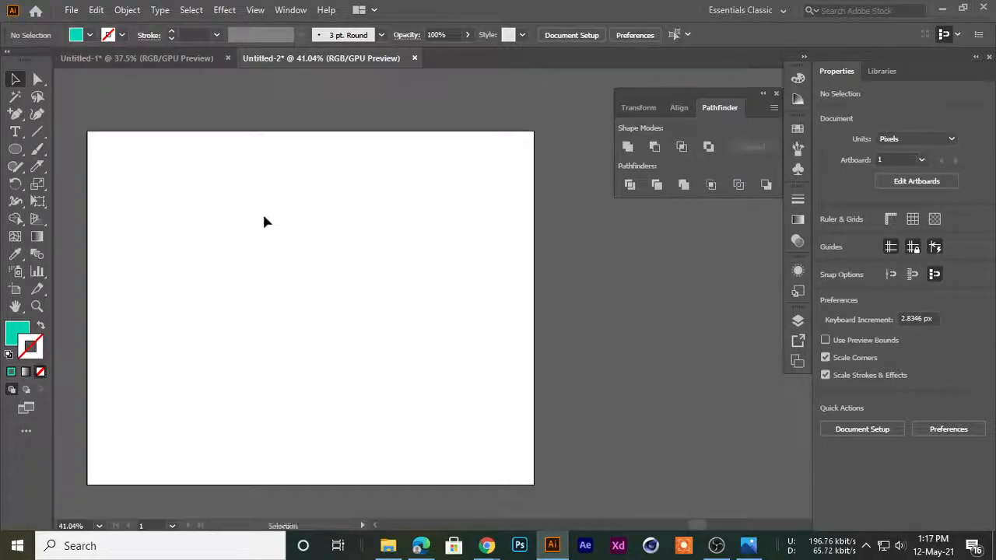
drag(302, 259, 347, 237)
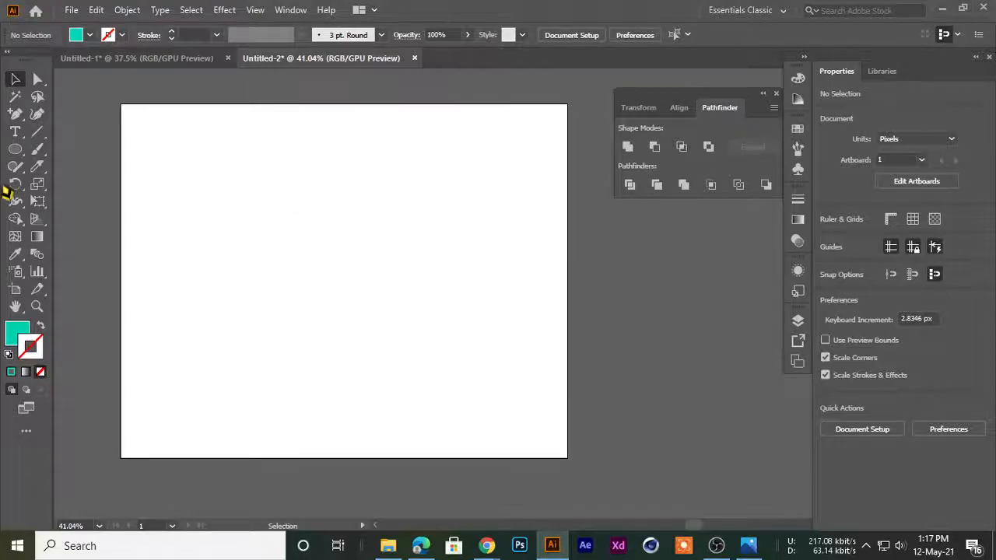
Draw a teal circle about 161 px in diameter in the artboard's upper-left area and select it
mouse_move(24, 155)
mouse_down()
mouse_move(61, 201)
mouse_move(63, 188)
mouse_up()
mouse_move(227, 230)
mouse_down()
mouse_move(255, 259)
mouse_move(226, 217)
mouse_up()
click(16, 79)
click(88, 183)
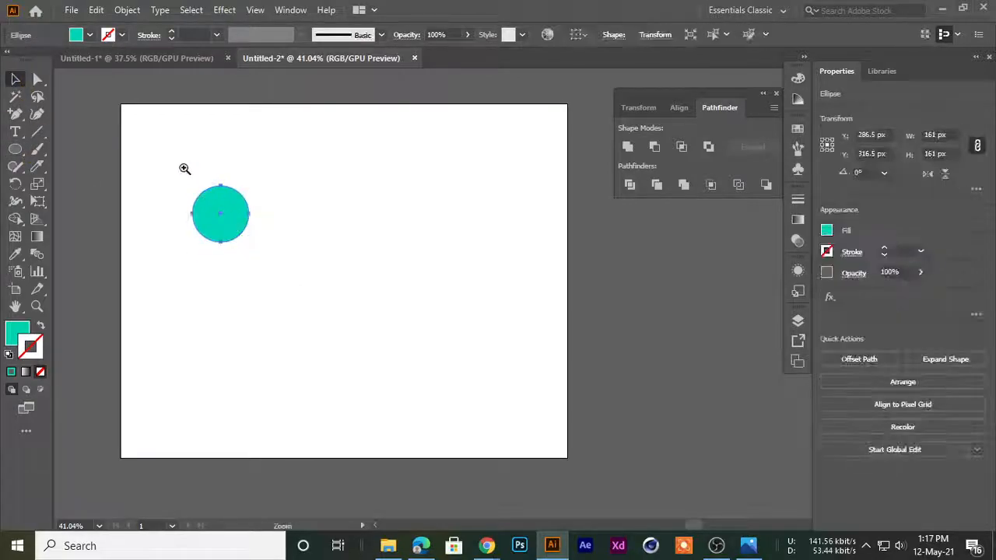
drag(184, 170, 311, 268)
drag(315, 273, 361, 211)
scroll(361, 211, down, 1)
click(228, 202)
click(334, 189)
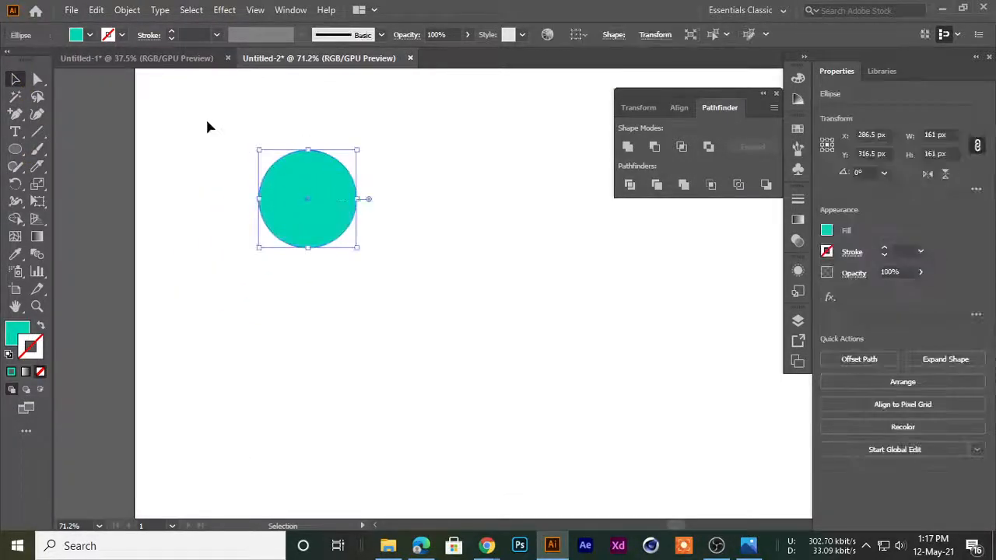
Apply a 3D Revolve effect to the circle with a 360° angle from the left edge and plastic shading
click(220, 10)
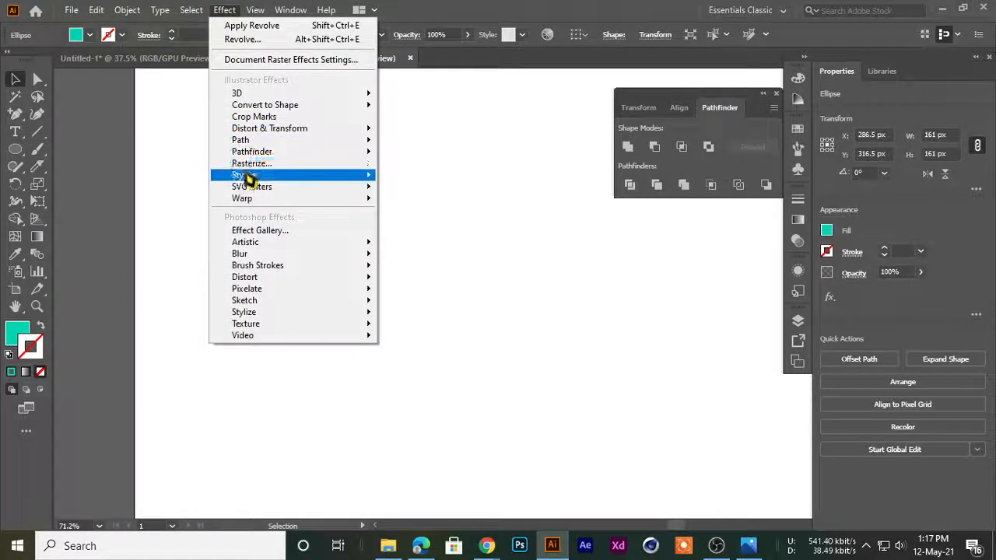
mouse_move(243, 93)
click(463, 110)
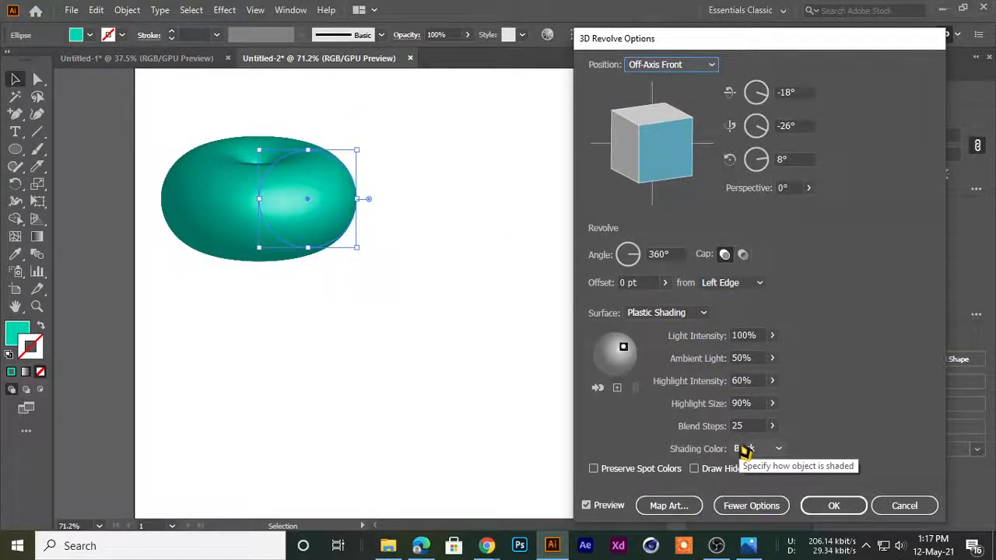
click(824, 505)
Narrow the revolved circle to about 88 px wide, keeping its height, and move it up on the artboard
drag(258, 199, 286, 175)
click(300, 333)
click(288, 286)
click(301, 250)
click(262, 189)
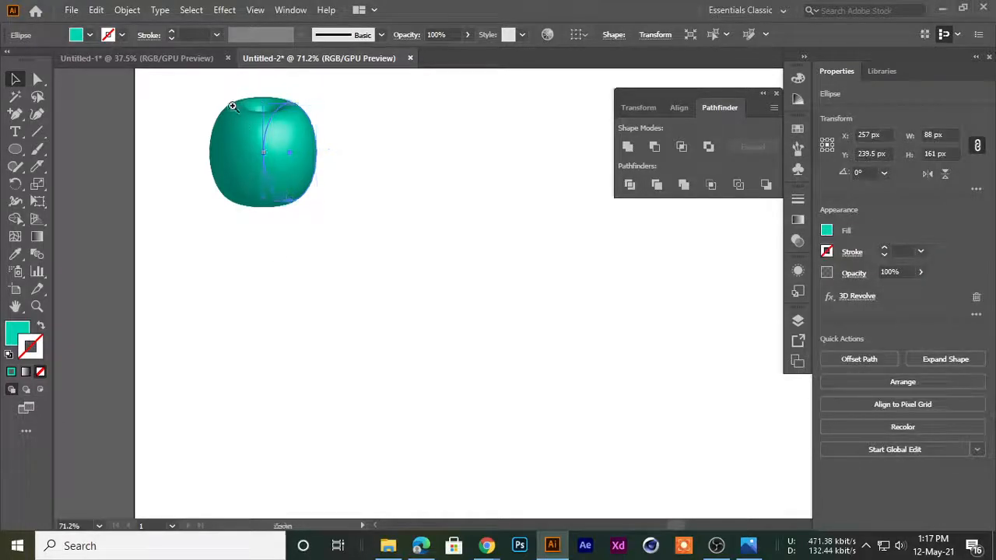
Duplicate the teal revolved shape and place the copy to its right, slightly higher
drag(233, 106, 260, 113)
drag(306, 209, 306, 275)
drag(281, 244, 453, 210)
drag(479, 269, 416, 312)
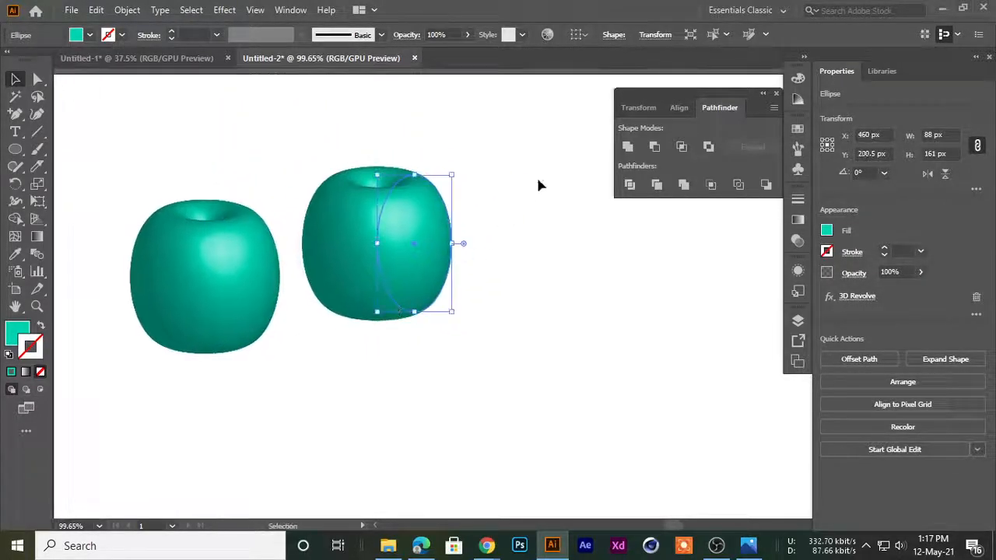
Recolour the copied shape orange-red and shift it slightly left, closer to the teal one
click(10, 335)
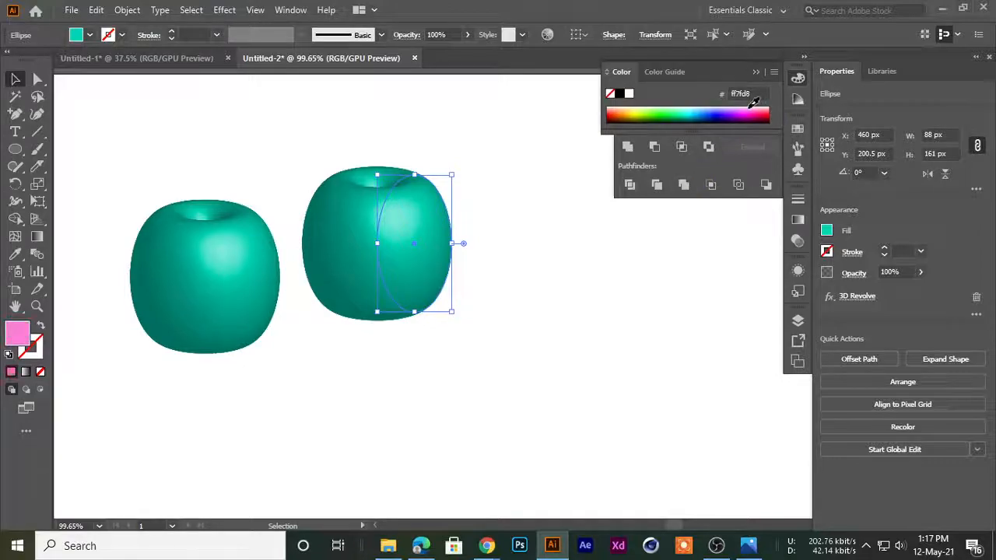
click(532, 287)
drag(407, 267, 386, 272)
click(612, 112)
click(471, 286)
Duplicate the orange-red shape in front of the other two and try several fill colours, ending with bright green
drag(347, 221, 310, 324)
click(667, 119)
click(682, 116)
click(688, 112)
click(690, 122)
click(703, 120)
click(715, 122)
click(669, 108)
click(663, 119)
click(659, 111)
Try a dark green swatch on the front shape, then fill it with the medium green swatch
click(799, 128)
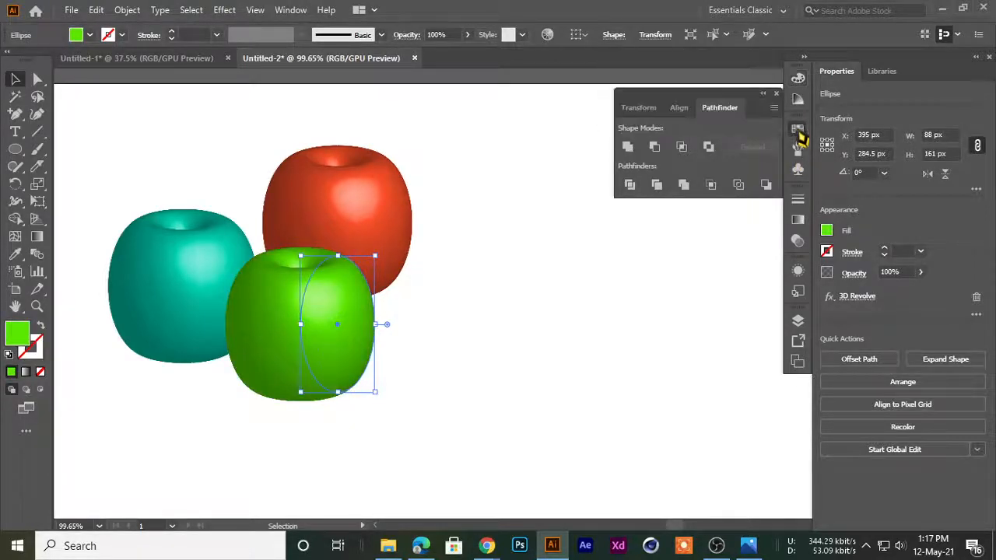
click(666, 178)
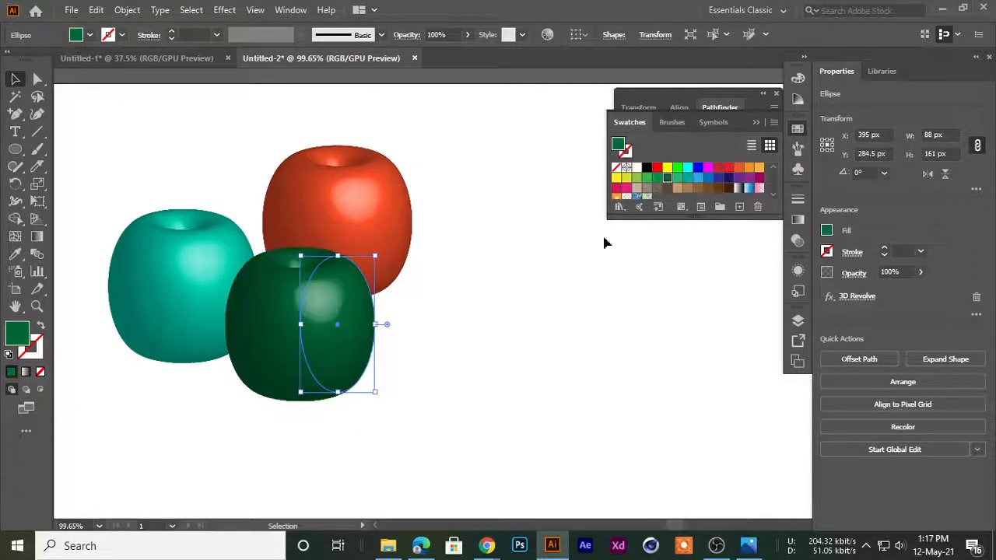
click(646, 179)
click(428, 357)
Move the green shape up so that it overlaps both the teal and orange-red shapes
drag(544, 287, 392, 277)
click(287, 211)
drag(285, 191, 430, 335)
drag(404, 345, 274, 200)
drag(346, 272, 266, 308)
Examine the green shape's shading up close and adjust its overlap with the neighbouring shapes
drag(283, 172, 624, 354)
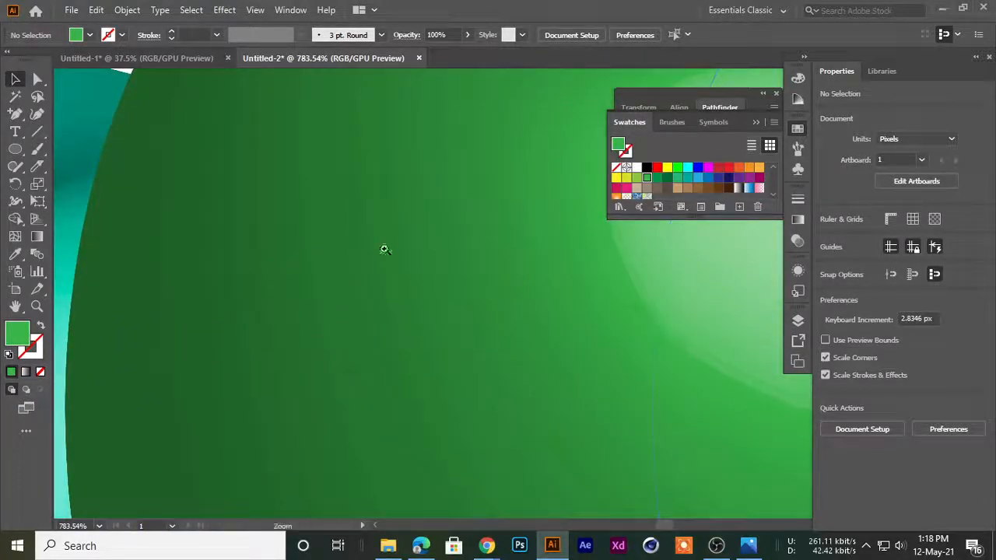
drag(373, 263, 314, 271)
drag(438, 311, 261, 327)
drag(415, 350, 314, 231)
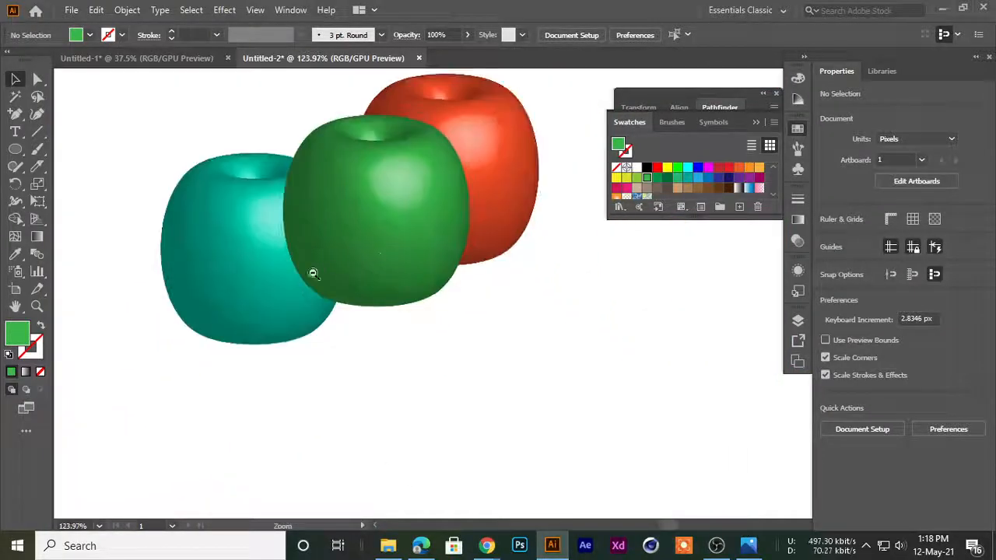
drag(318, 271, 249, 273)
drag(353, 188, 329, 238)
click(453, 156)
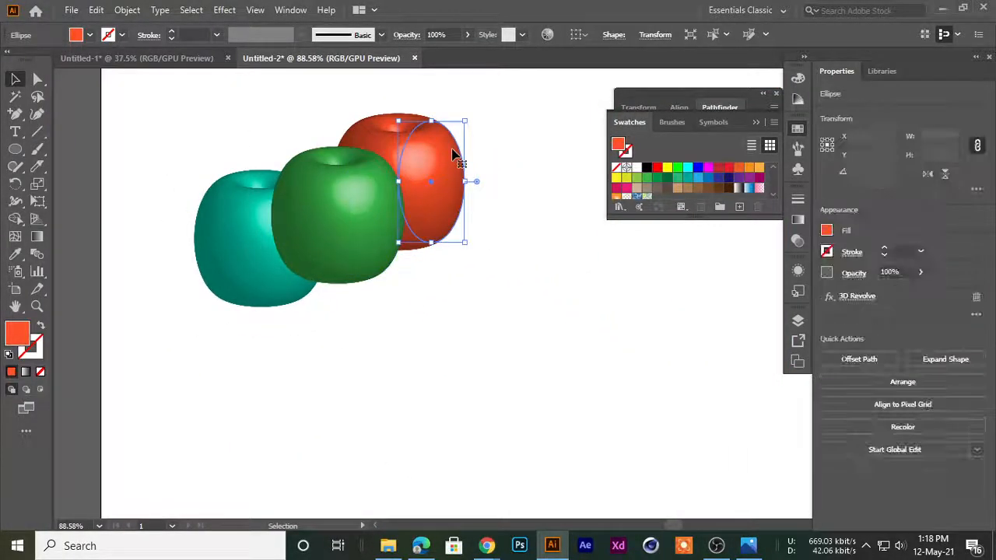
click(455, 340)
scroll(451, 300, right, 1)
drag(439, 308, 339, 336)
scroll(458, 294, down, 2)
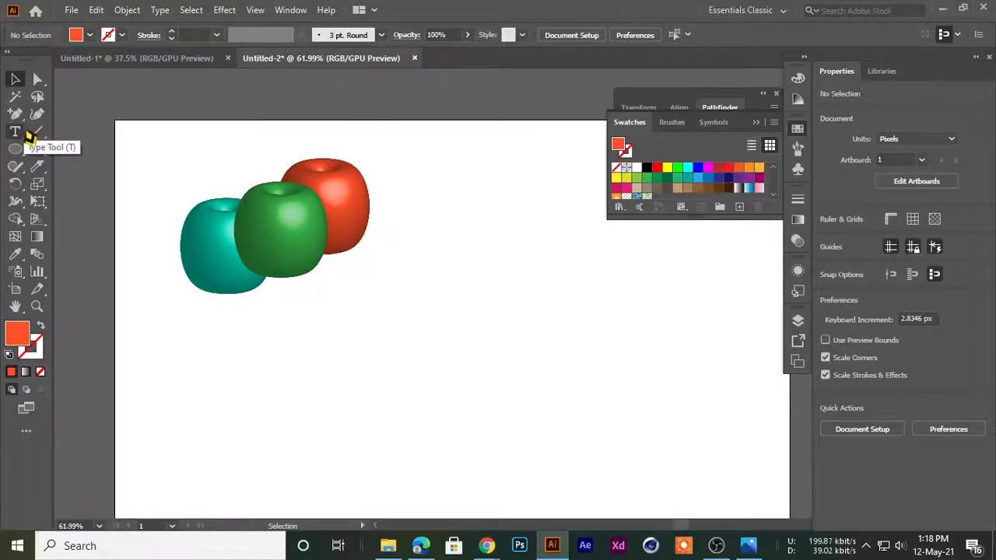
Select the green shape and examine the dark-to-light shading along its side up close
drag(14, 113, 78, 114)
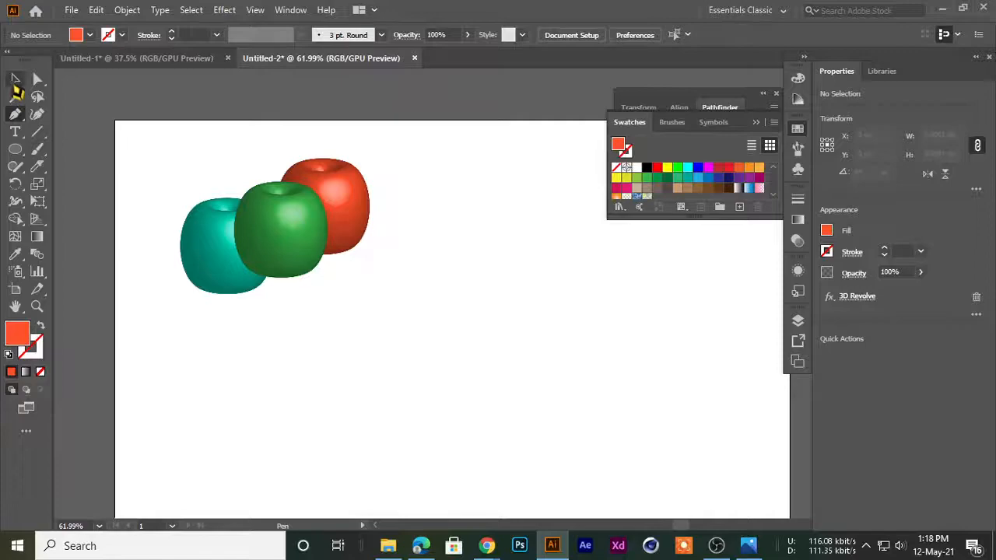
click(15, 81)
click(264, 256)
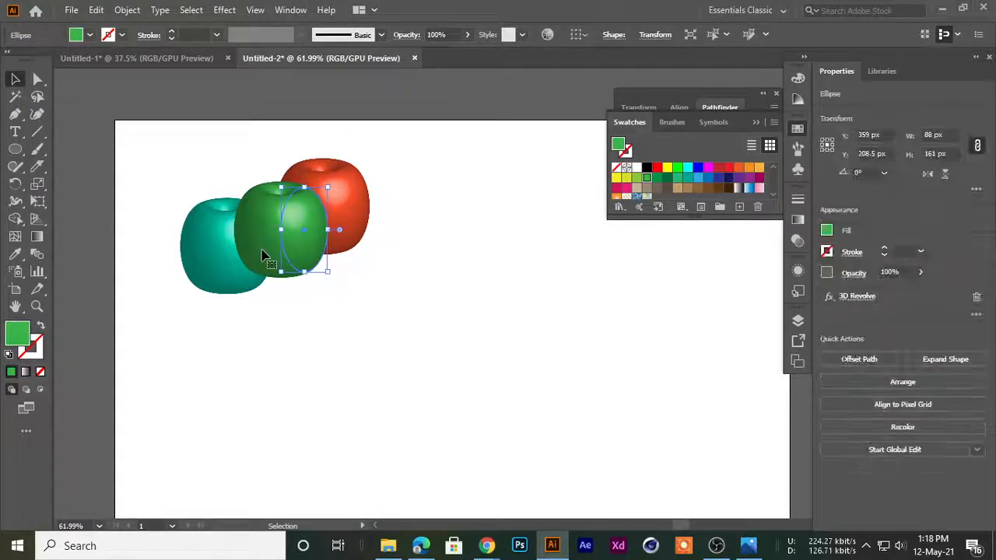
click(299, 283)
click(288, 249)
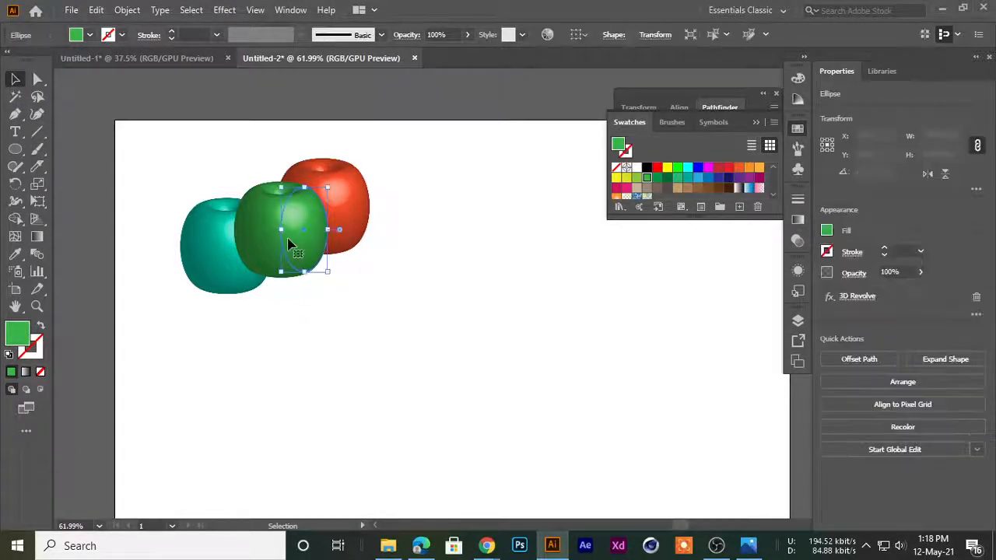
drag(245, 259, 560, 341)
drag(357, 259, 472, 286)
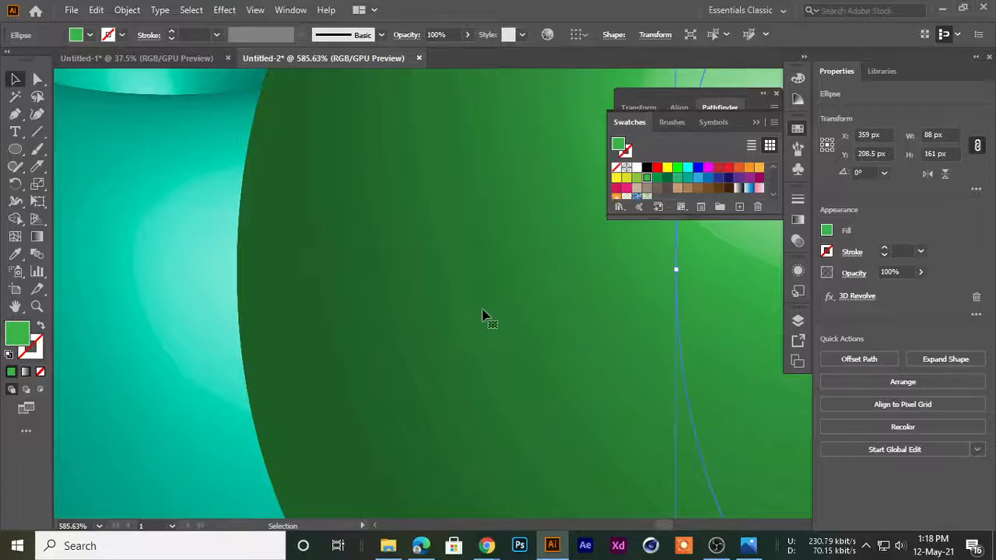
drag(610, 262, 282, 312)
drag(456, 327, 200, 285)
drag(302, 208, 410, 282)
click(479, 383)
drag(481, 379, 357, 343)
drag(482, 287, 416, 318)
drag(523, 349, 377, 283)
Draw a curved open path about 518 px wide and 209 px high with the Pen tool below the three round shapes
click(14, 114)
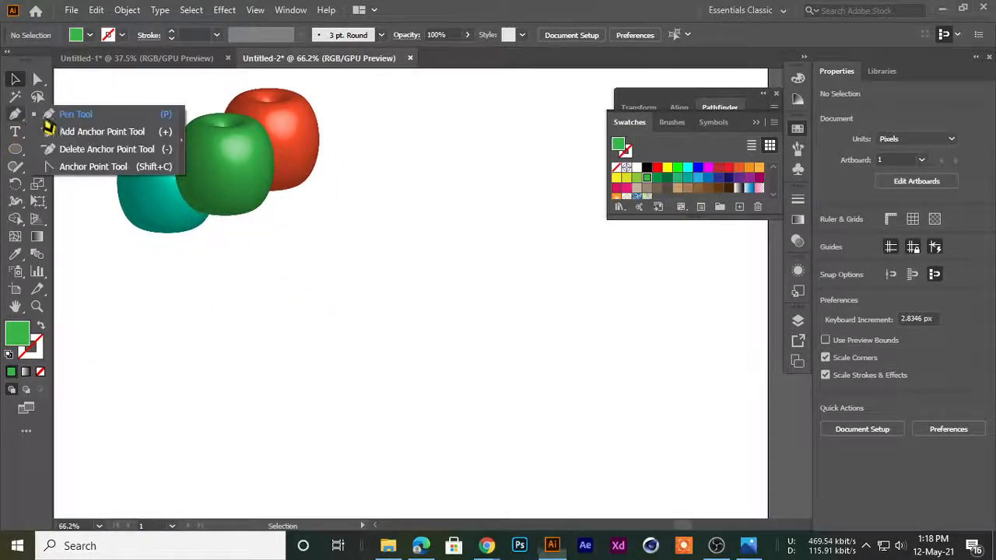
click(534, 267)
drag(241, 384, 91, 377)
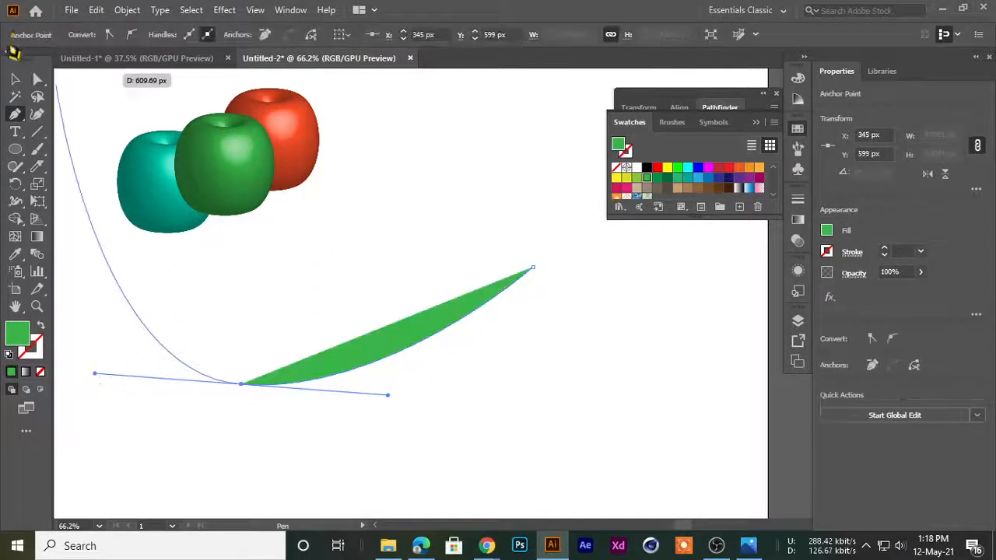
click(15, 78)
click(412, 381)
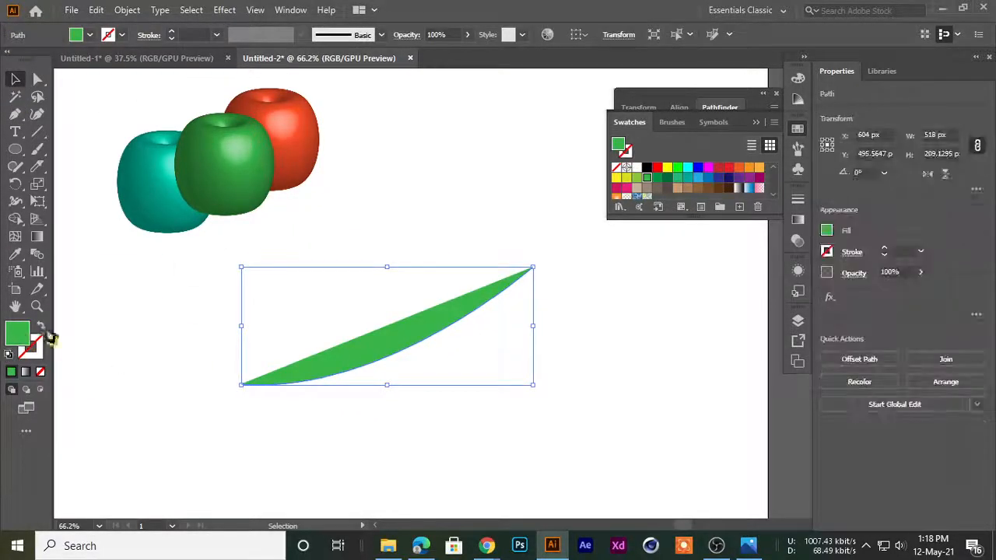
Swap the curved path's fill and stroke so it has a green outline and no fill
key(shift+x)
click(353, 396)
drag(359, 327, 268, 377)
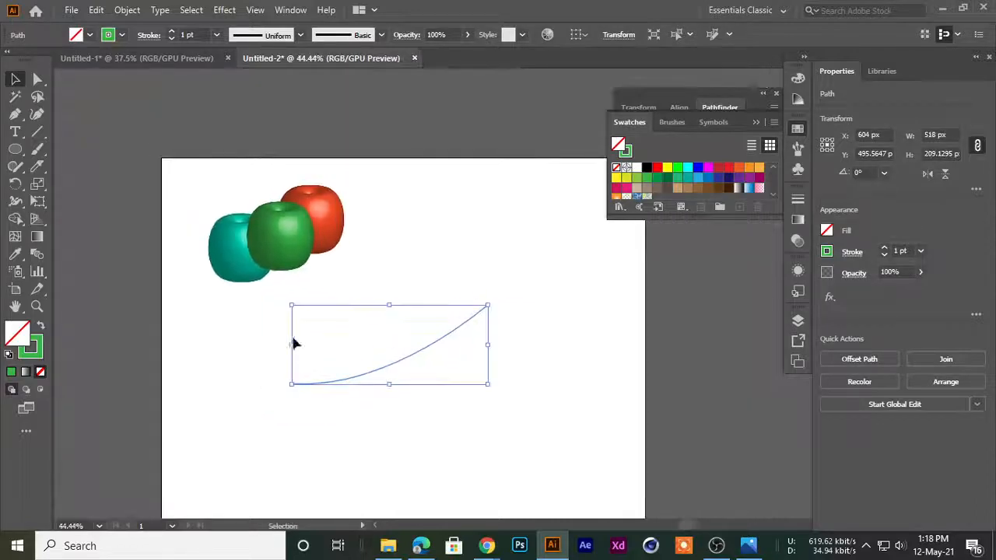
Place a copy of the green revolved shape on the empty canvas beside the artboard
click(294, 248)
drag(299, 249, 312, 284)
drag(400, 290, 141, 251)
drag(78, 195, 264, 168)
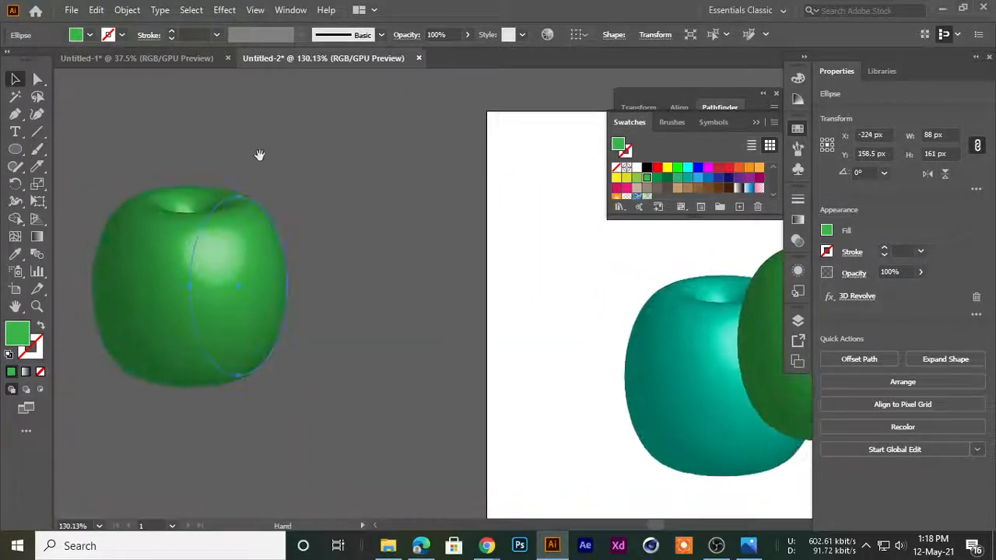
Expand the appearance of the copied green revolved shape into editable artwork
click(223, 10)
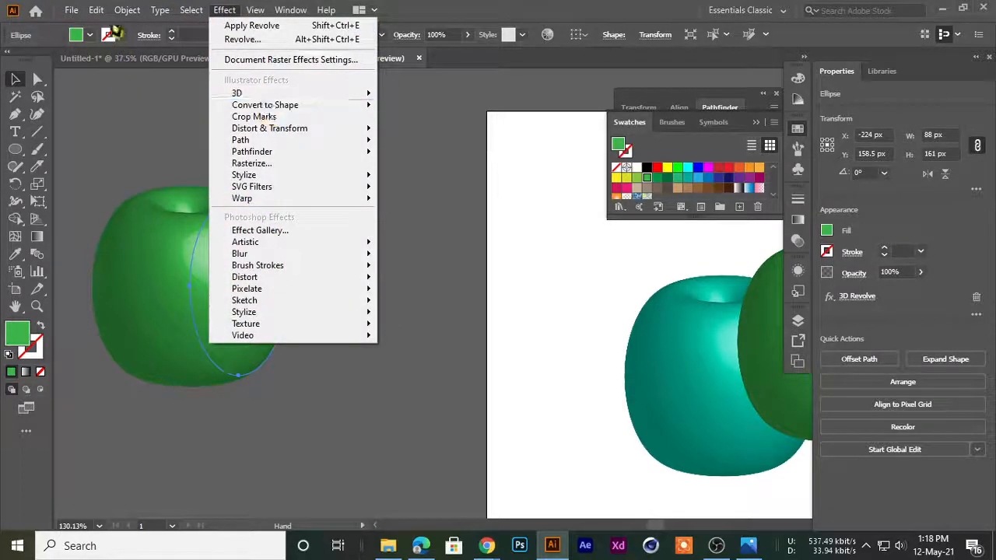
mouse_move(124, 10)
click(187, 193)
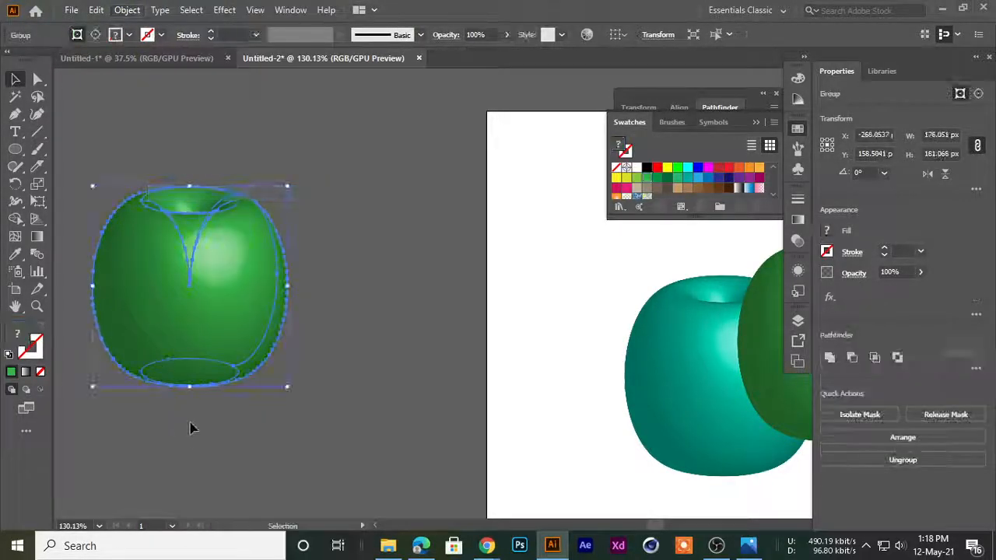
click(224, 413)
drag(90, 197, 196, 307)
drag(196, 307, 275, 189)
drag(311, 238, 277, 287)
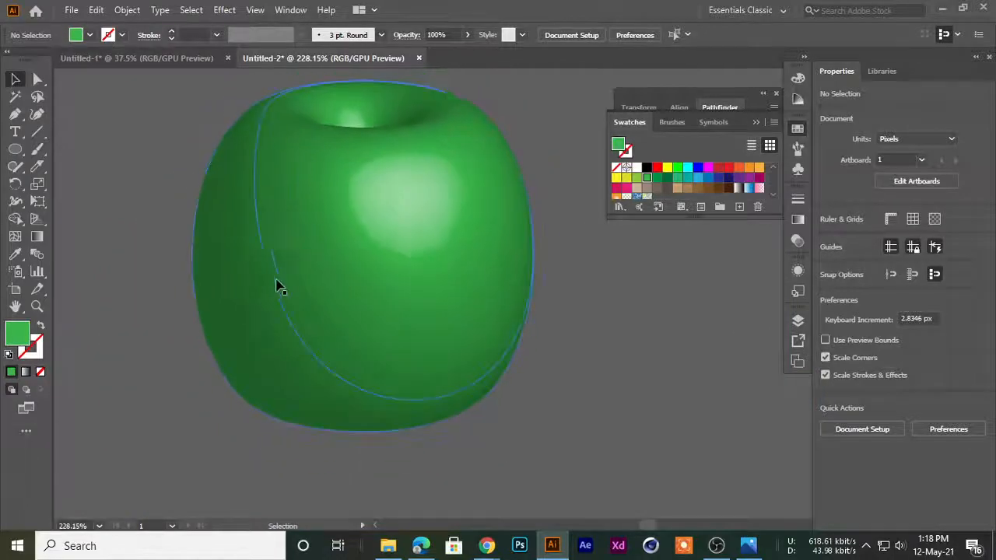
Ungroup the outer group of the expanded green shape
click(279, 287)
right_click(289, 216)
click(310, 342)
click(158, 274)
click(338, 255)
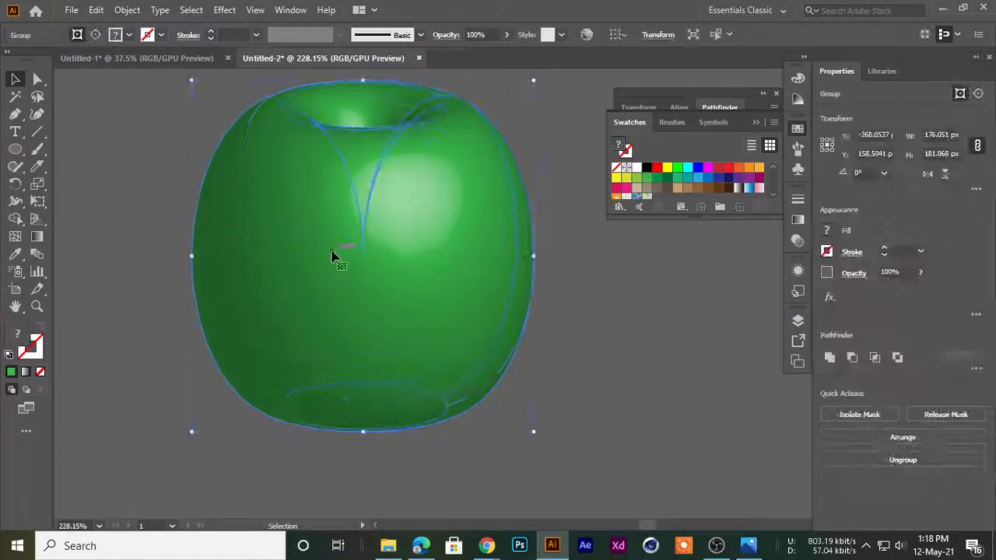
Try to pull the front clip group off the green shape in isolation mode, then undo the moves
double_click(319, 218)
click(293, 287)
drag(292, 286, 336, 316)
double_click(300, 244)
drag(316, 283, 137, 308)
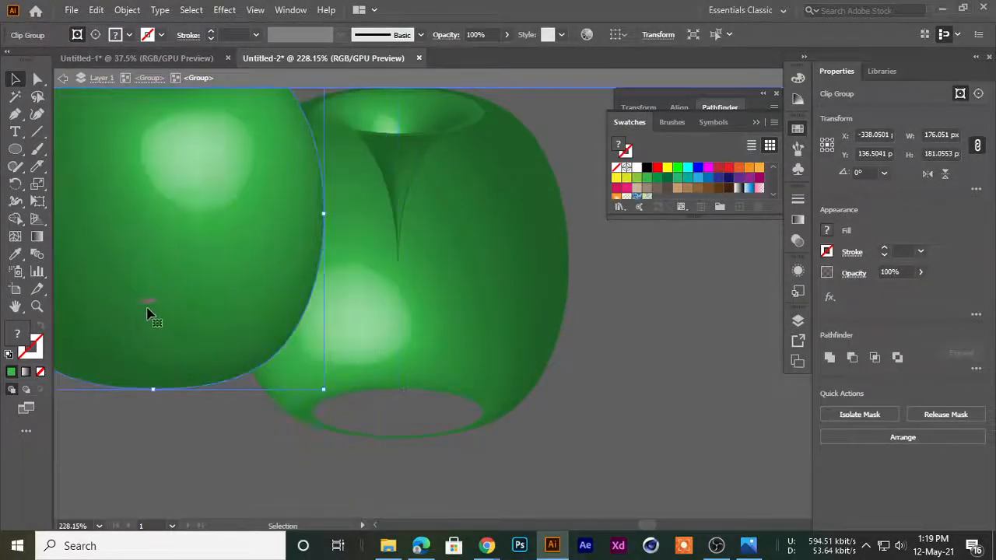
key(ctrl+z)
key(ctrl+z)
key(ctrl+z)
key(ctrl+z)
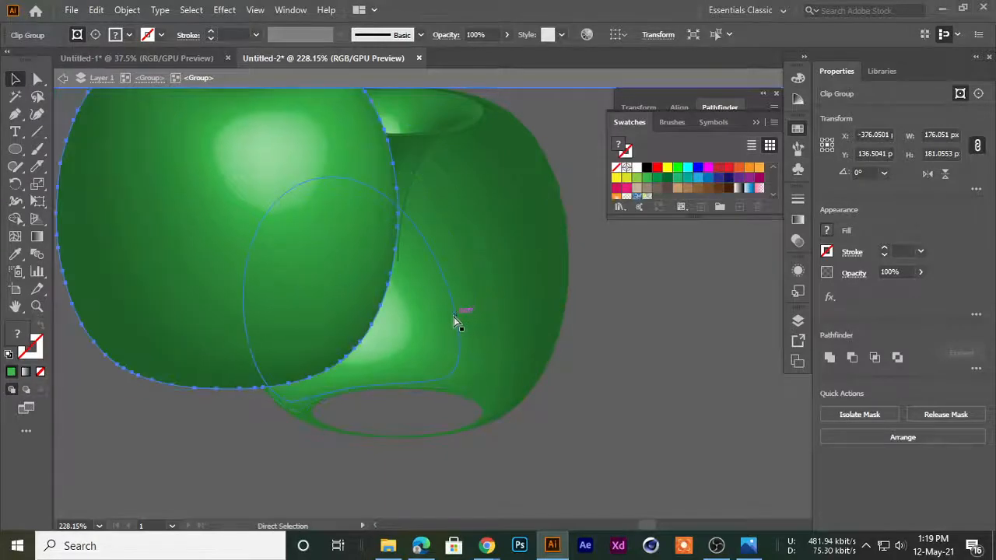
double_click(92, 202)
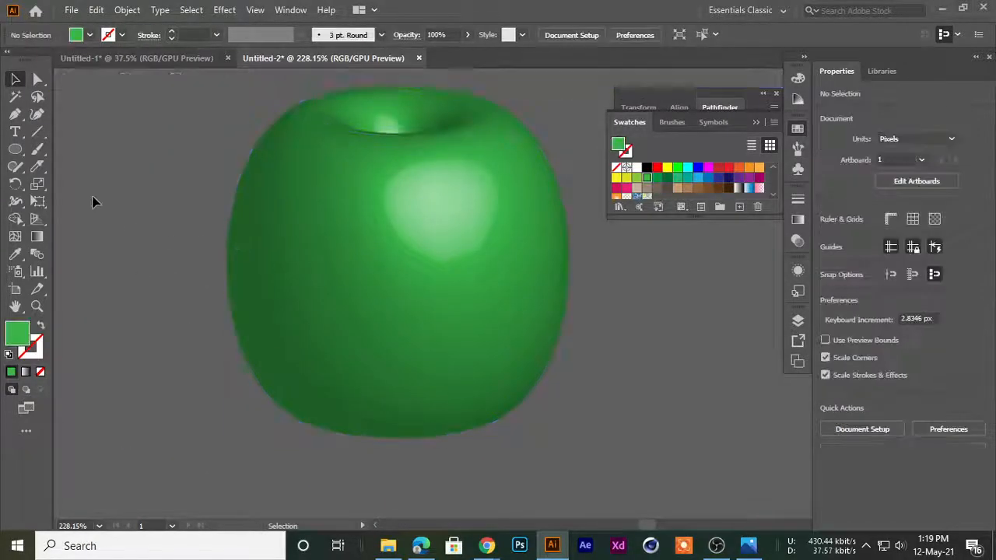
Ungroup the expanded green copy repeatedly down to its clip group
drag(245, 249, 219, 249)
click(332, 274)
right_click(329, 272)
click(344, 393)
click(281, 441)
click(322, 293)
right_click(322, 295)
click(351, 158)
Release the clipping mask on the expanded green copy's clip group
right_click(347, 162)
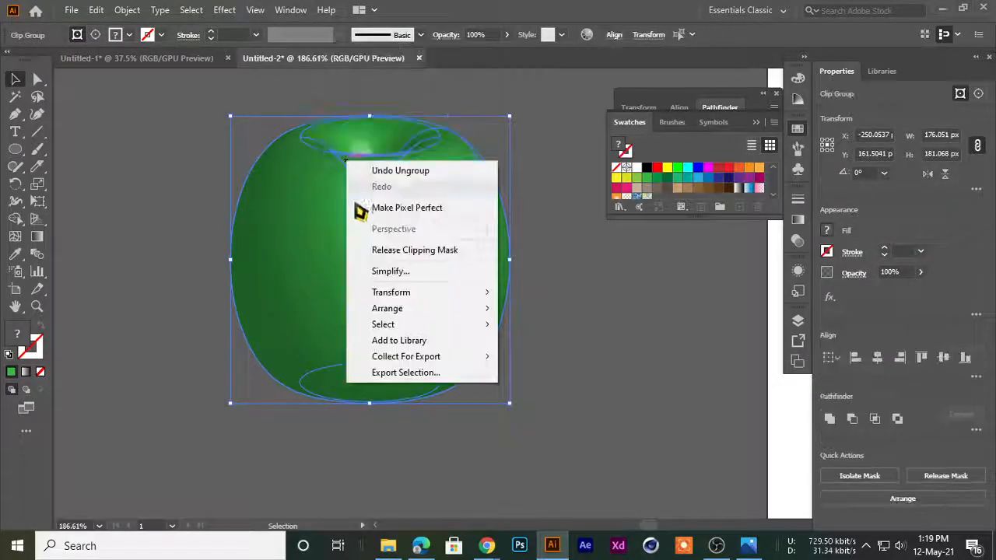
click(235, 237)
drag(354, 255, 138, 307)
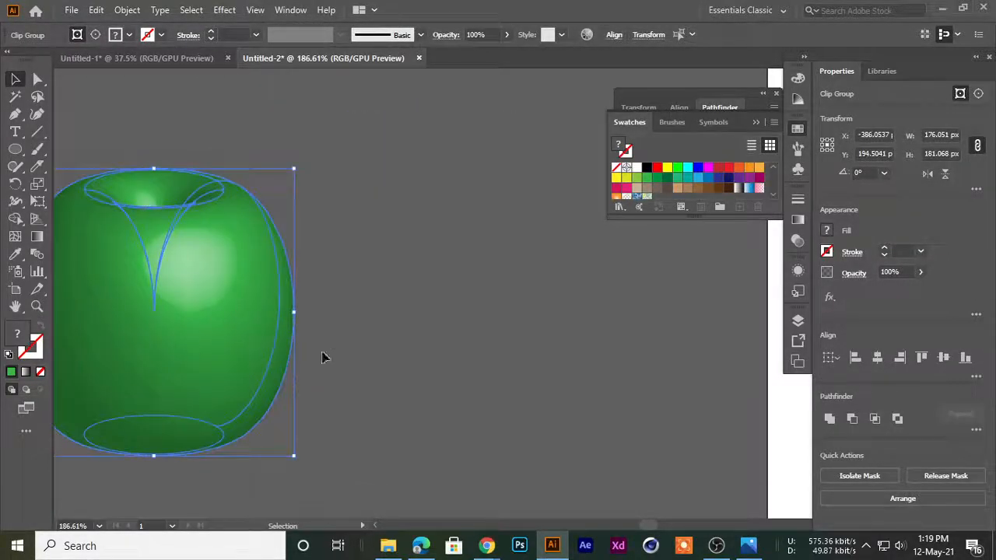
key(ctrl+z)
right_click(274, 214)
click(280, 297)
Pull the released green pieces apart, separating the body surfaces from the funnel-shaped core
drag(287, 272, 82, 308)
drag(218, 315, 172, 319)
drag(132, 311, 82, 149)
key(space)
drag(214, 265, 397, 239)
drag(444, 289, 144, 371)
drag(286, 294, 229, 360)
drag(549, 144, 439, 230)
key(ctrl+z)
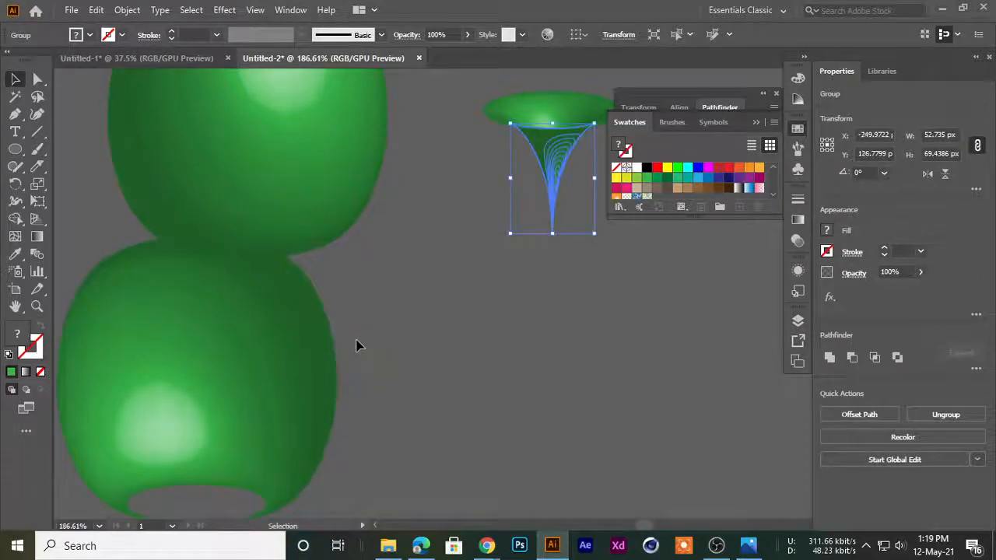
Ungroup the lower green body surface into its individual shading shapes
click(358, 343)
key(space)
scroll(342, 326, down, 2)
click(222, 322)
right_click(255, 354)
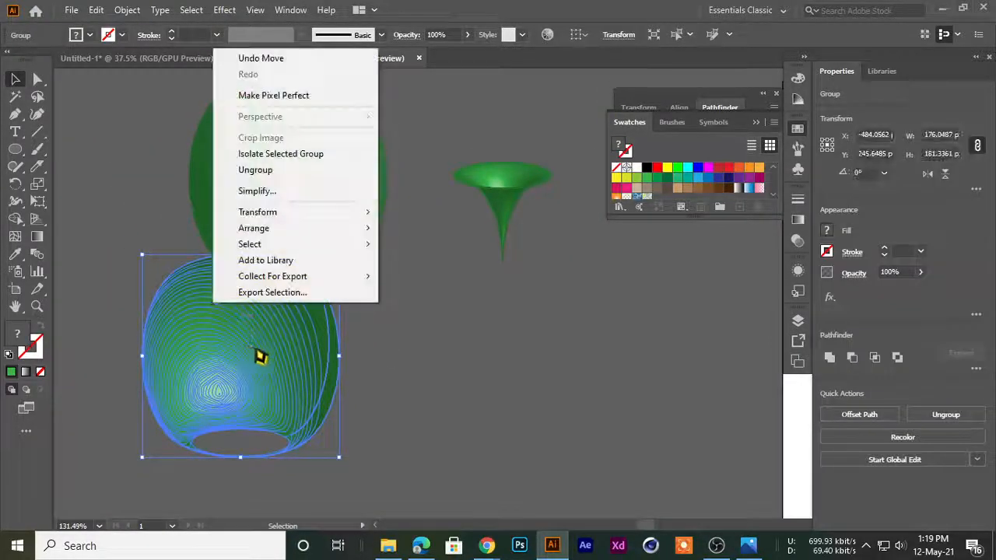
click(263, 171)
right_click(194, 358)
click(259, 224)
Spread the individual green shading shapes apart across the canvas to expose the dark-to-light layers
drag(141, 300, 110, 233)
drag(181, 360, 59, 387)
drag(226, 367, 97, 466)
drag(219, 367, 124, 486)
drag(242, 362, 165, 451)
drag(217, 371, 409, 144)
scroll(212, 367, up, 3)
scroll(370, 210, down, 4)
drag(256, 262, 210, 255)
drag(458, 126, 441, 347)
drag(394, 151, 494, 337)
drag(435, 132, 498, 332)
drag(402, 158, 411, 333)
drag(383, 137, 323, 316)
drag(327, 176, 283, 332)
drag(371, 111, 247, 327)
drag(357, 166, 273, 321)
drag(402, 122, 304, 340)
drag(439, 144, 366, 315)
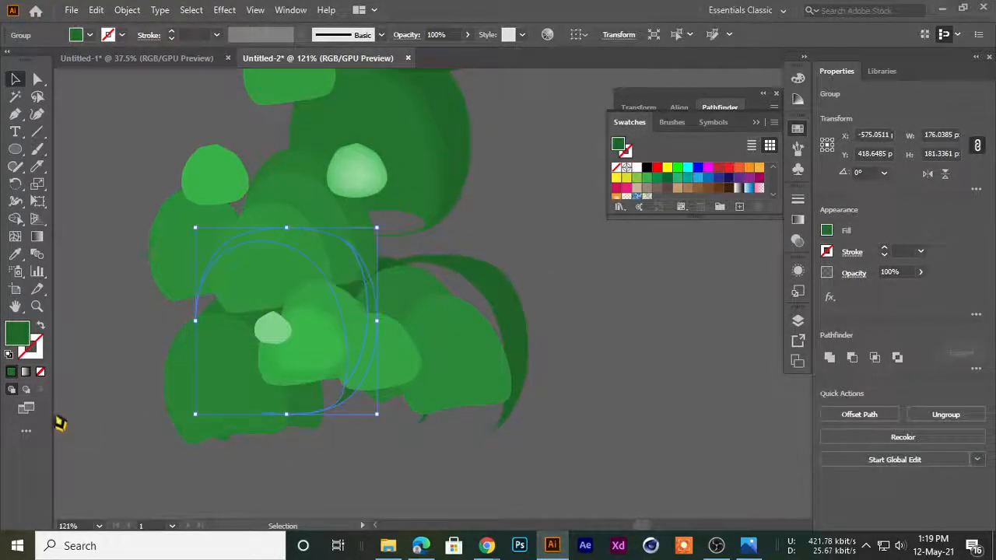
drag(266, 330, 266, 350)
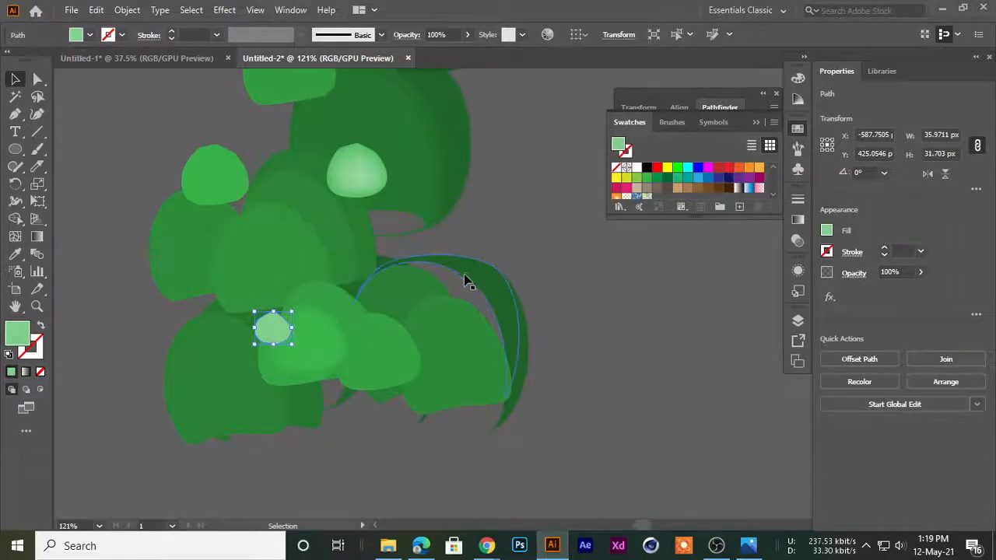
Delete all the separated green pieces from the canvas beside the artboard
scroll(468, 278, down, 3)
drag(717, 338, 486, 319)
scroll(311, 303, down, 1)
drag(200, 266, 340, 304)
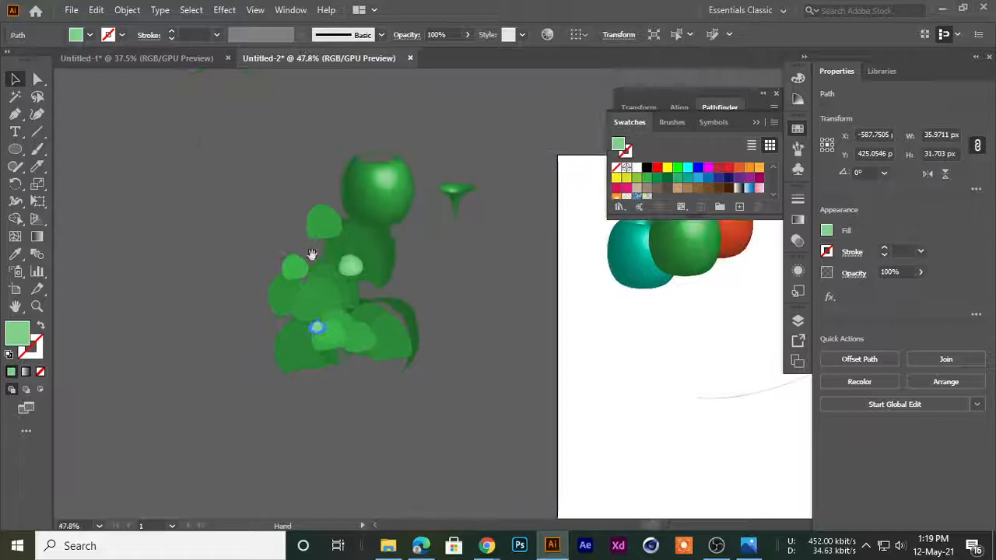
key(ctrl+a)
key(Delete)
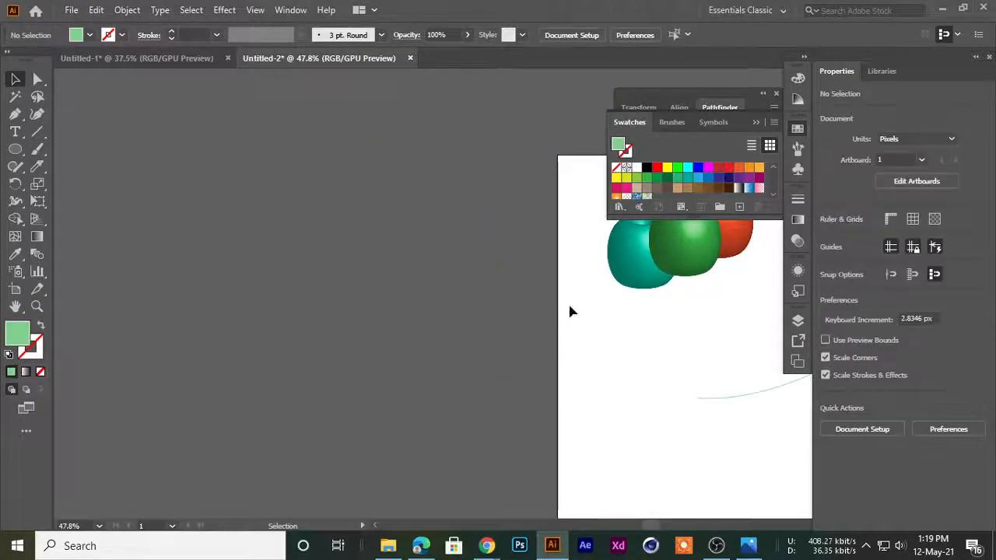
Apply a 360° 3D Revolve from the left edge with plastic shading to the curved path and move the bowl clear of the three round shapes
drag(635, 258, 357, 318)
drag(512, 382, 286, 266)
drag(415, 339, 465, 334)
drag(484, 253, 560, 332)
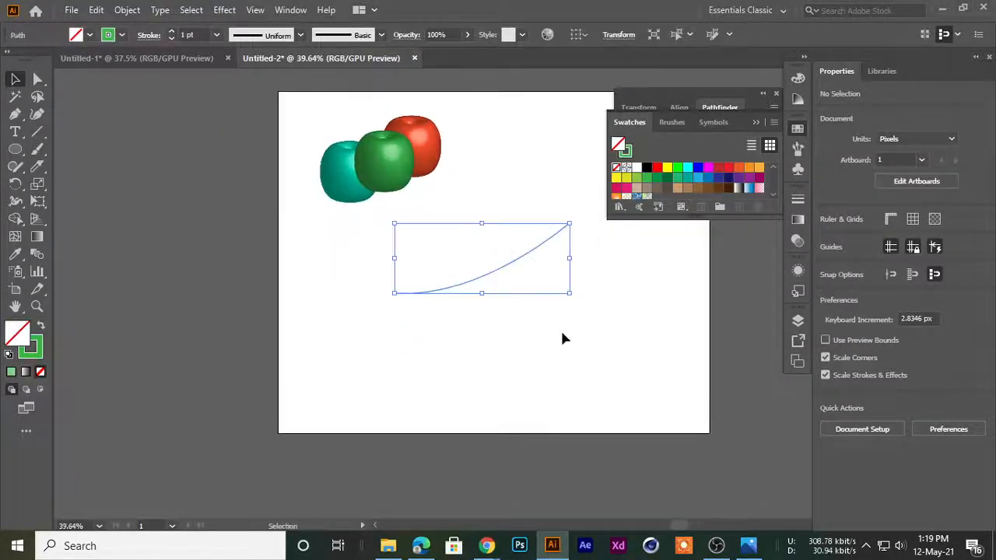
drag(401, 245, 484, 327)
drag(485, 332, 315, 273)
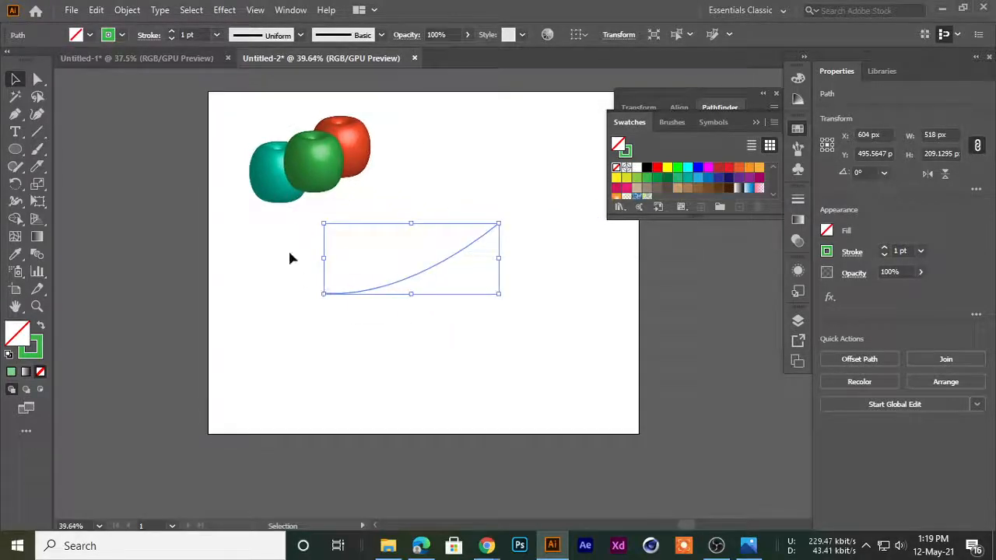
click(224, 10)
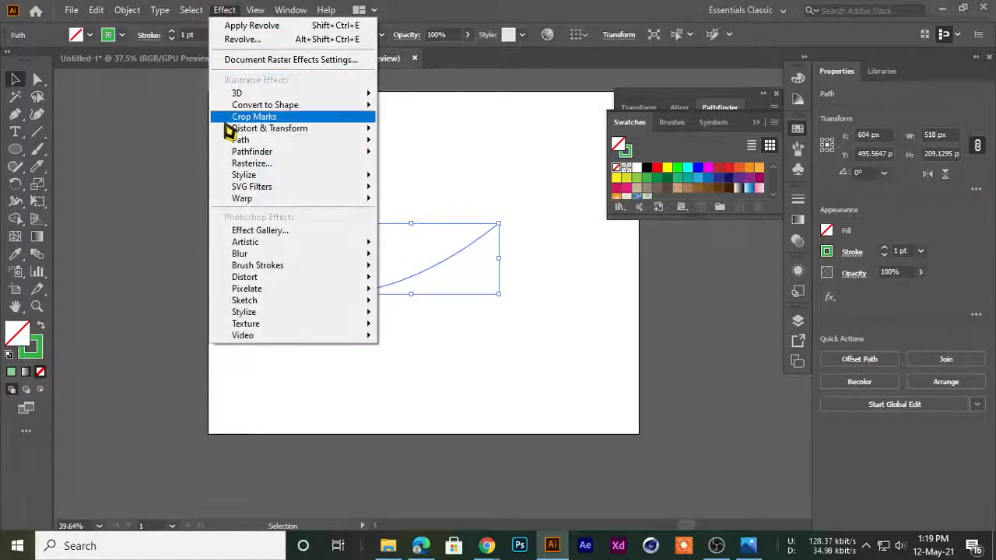
mouse_move(233, 94)
click(420, 112)
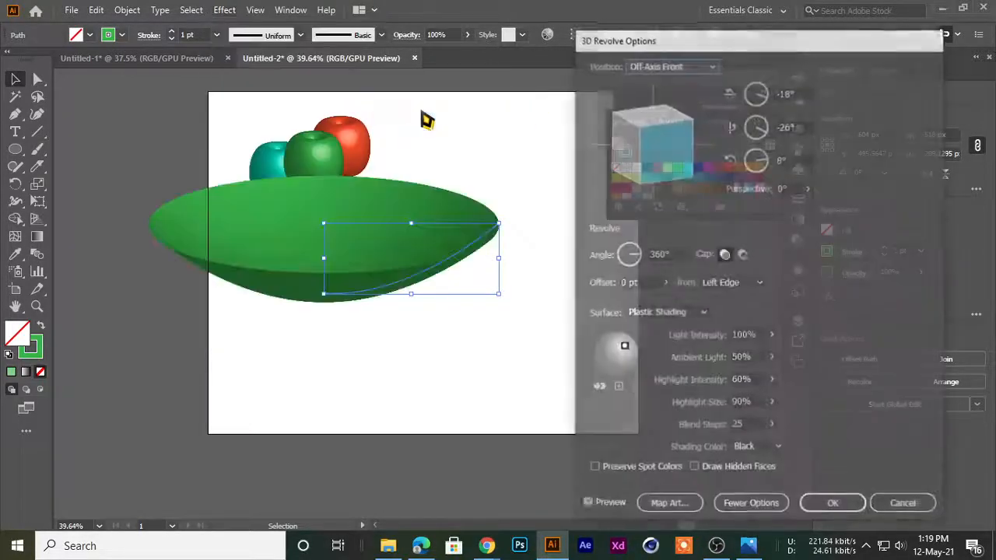
drag(624, 54, 611, 14)
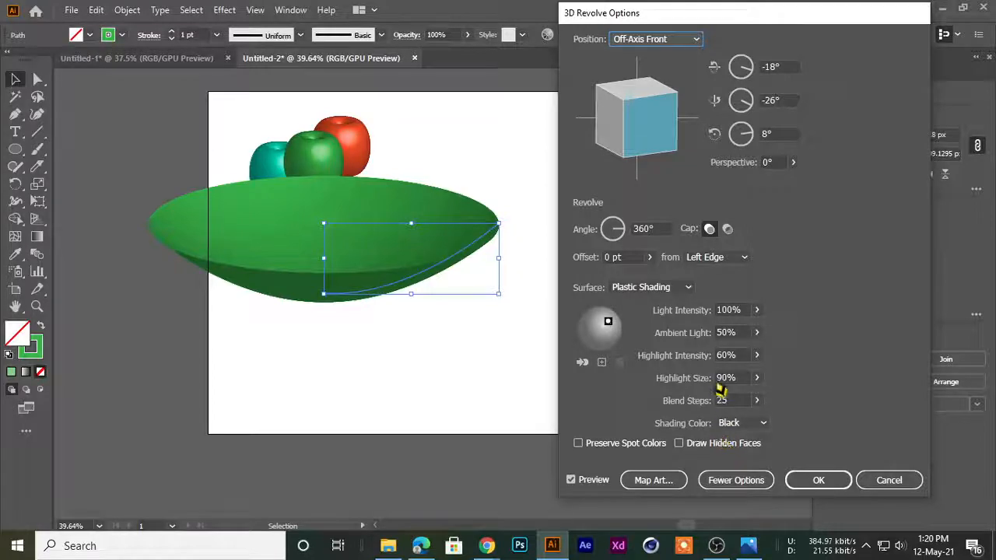
click(811, 482)
click(274, 391)
drag(304, 231, 369, 289)
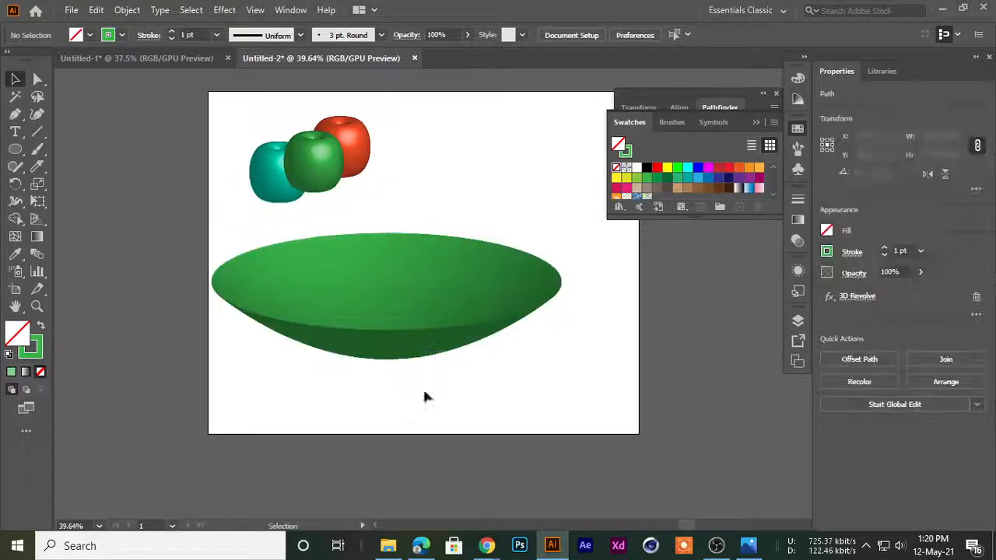
Round out the bowl's profile by adjusting the direction handles of the path's base anchor point
click(416, 335)
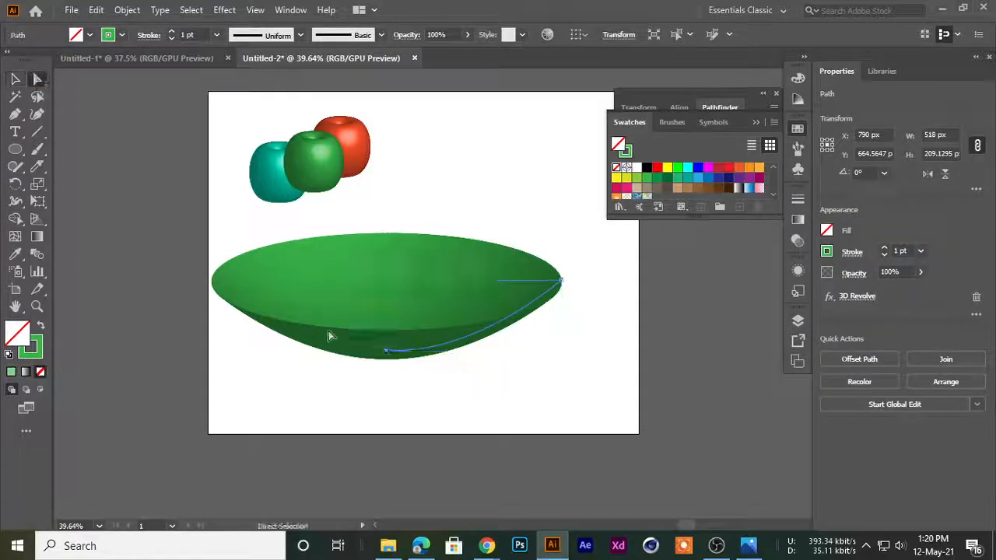
click(388, 352)
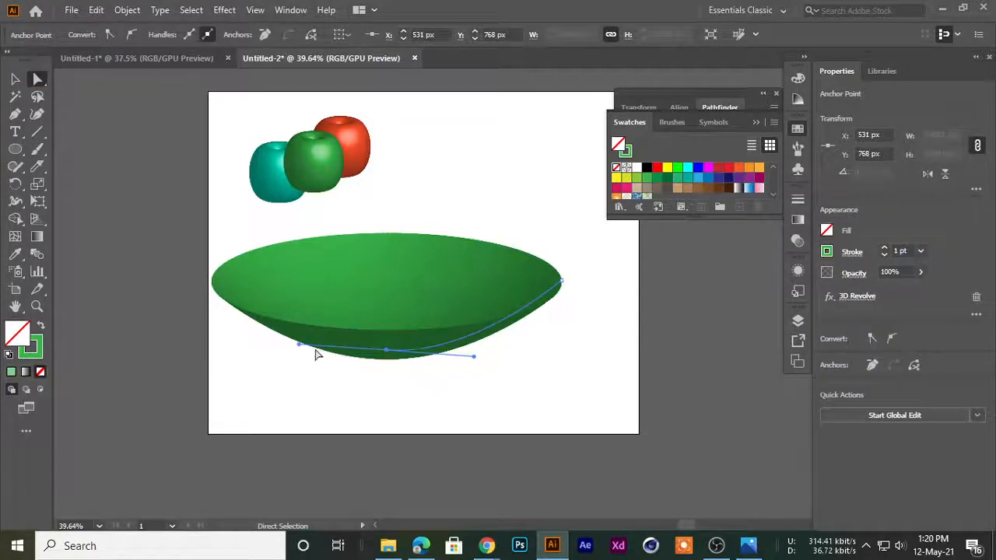
drag(299, 346, 294, 366)
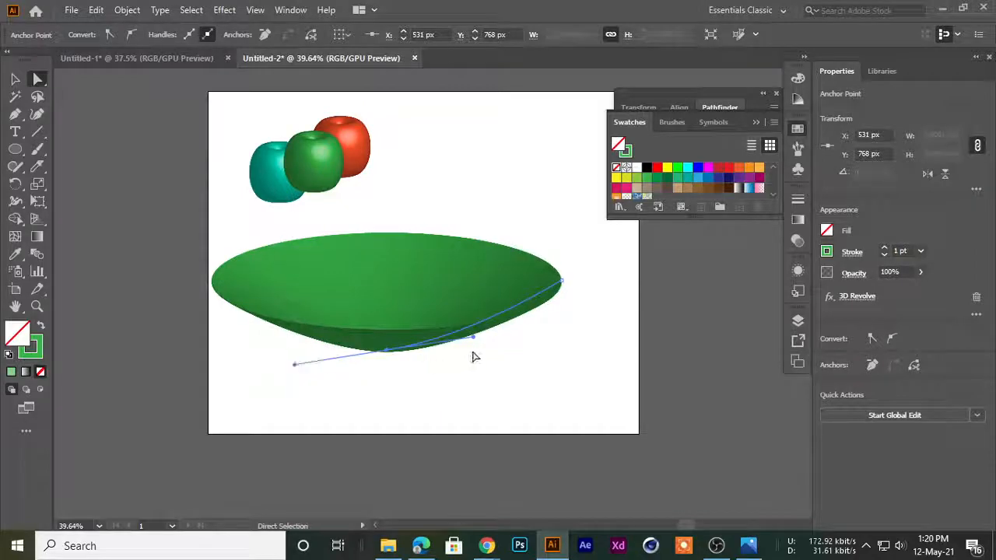
drag(474, 339, 583, 361)
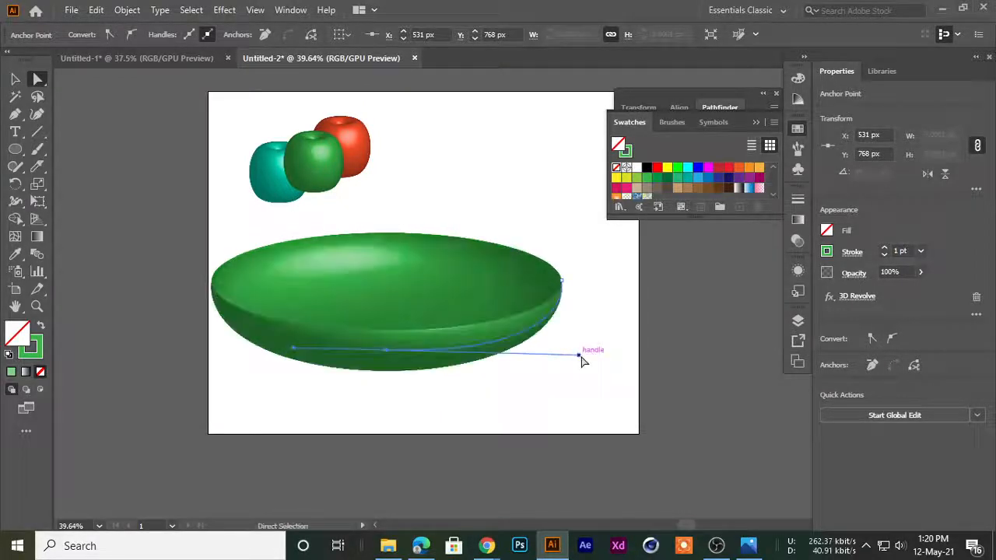
click(483, 341)
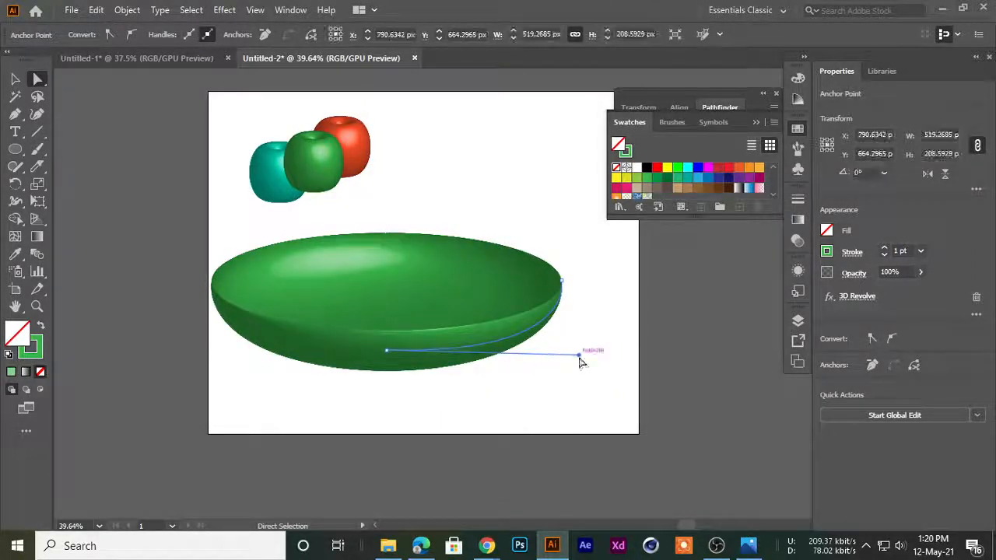
drag(497, 344, 491, 334)
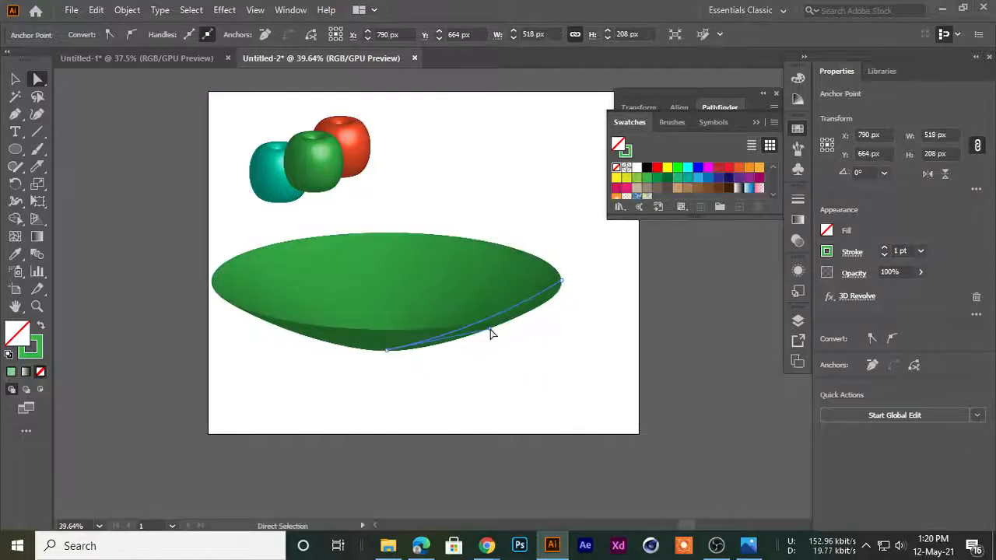
drag(543, 362, 534, 360)
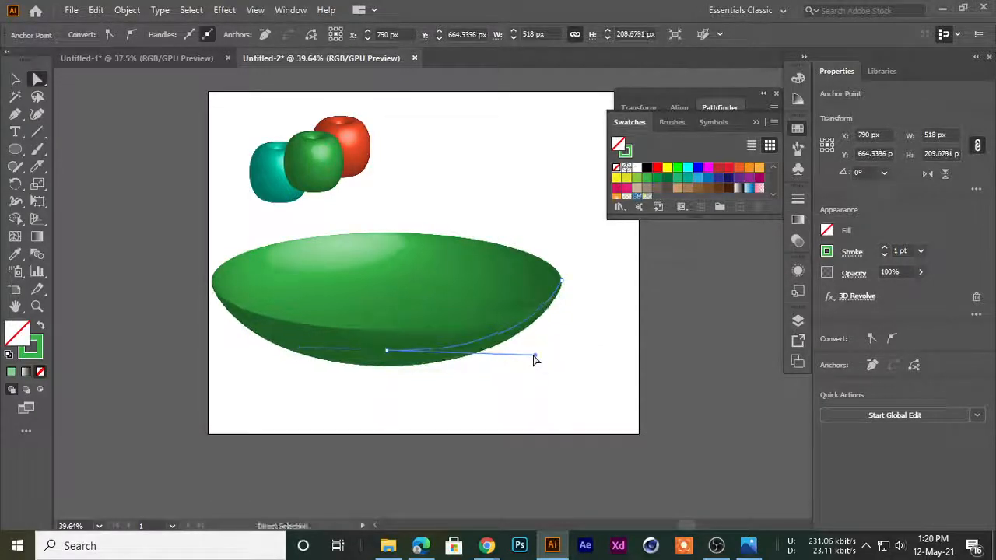
Raise the rim end anchor of the bowl's path to about X 1015.5 px, Y 386.5 px, making the bowl deeper
drag(217, 203, 254, 267)
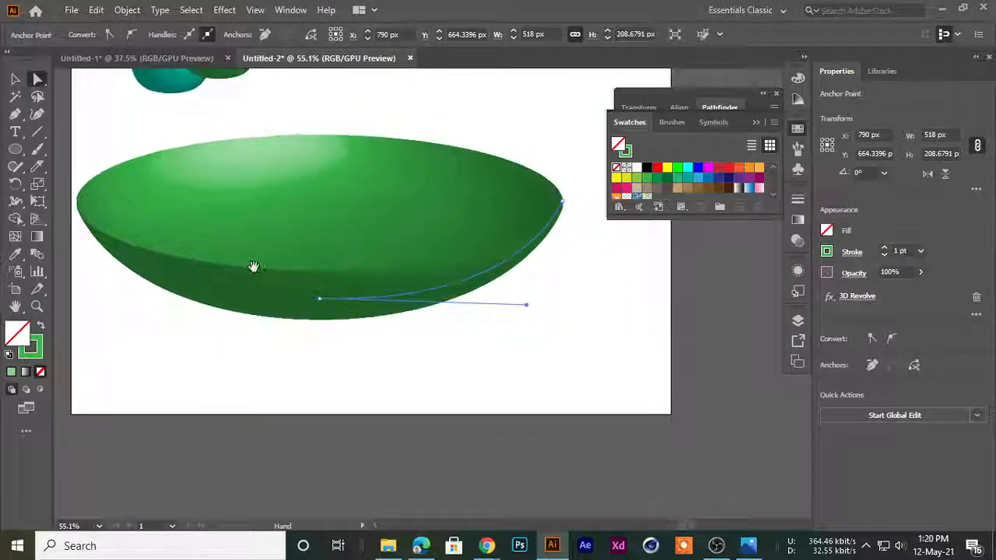
click(562, 203)
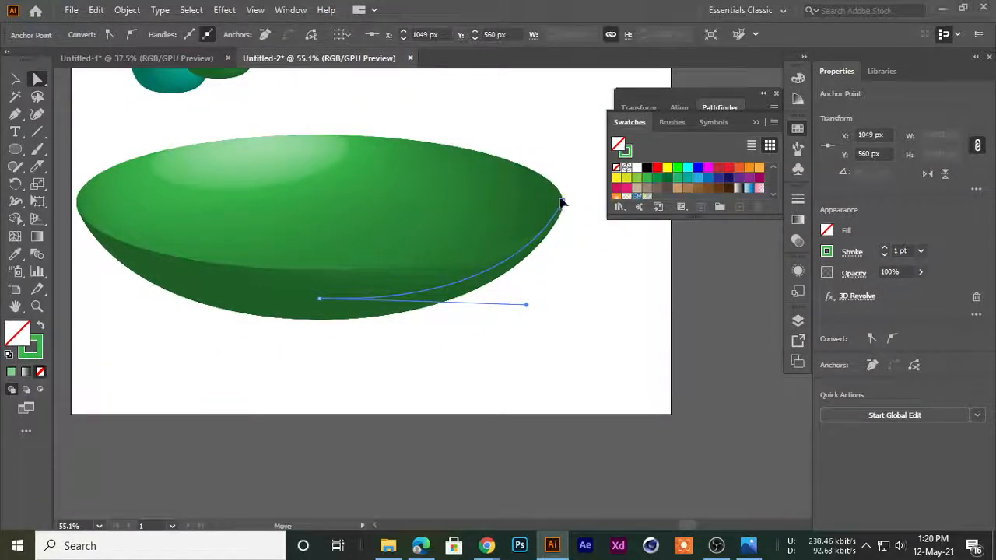
drag(548, 165, 548, 123)
scroll(518, 184, down, 3)
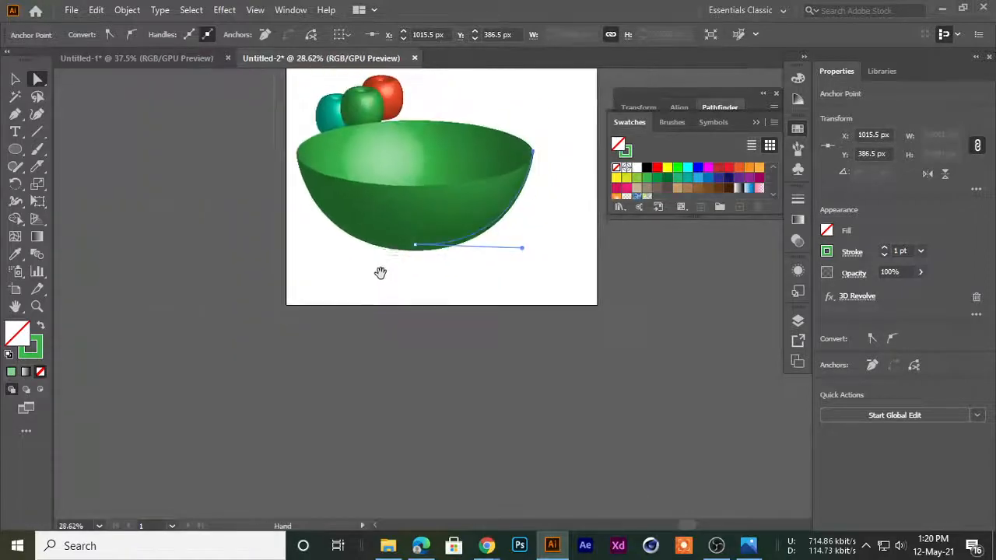
Move the whole bowl about 105 px down, clear of the three round shapes
drag(381, 288, 381, 368)
click(16, 79)
click(412, 336)
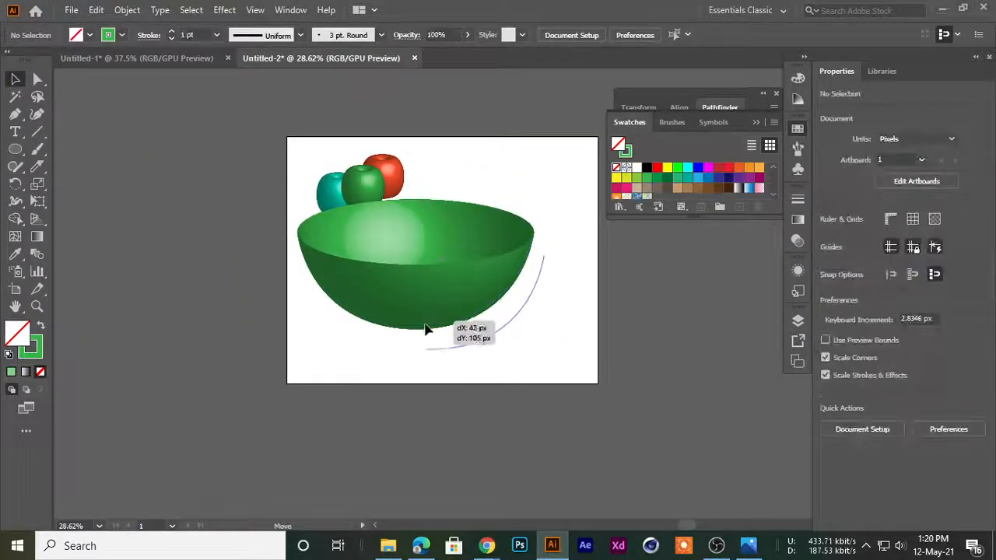
drag(424, 330, 428, 335)
click(348, 373)
drag(298, 238, 388, 266)
drag(388, 266, 257, 256)
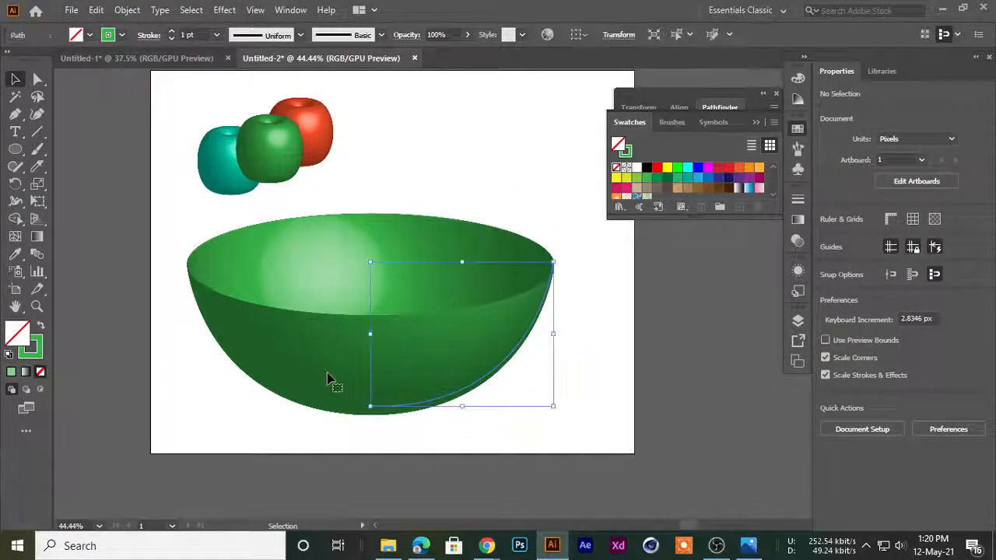
Enlarge the three round shapes together to about 554 × 484 px and position them above the bowl
click(166, 254)
drag(166, 112, 359, 156)
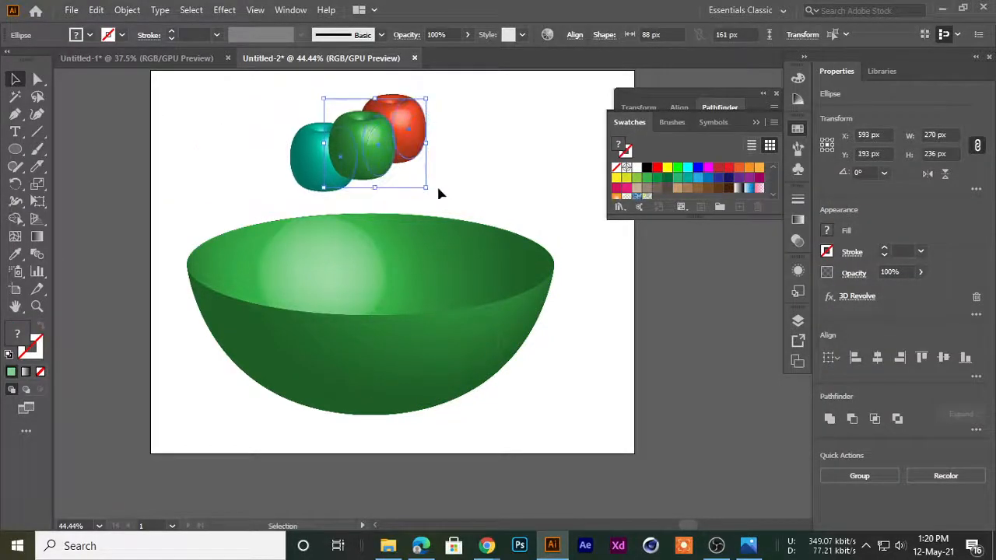
drag(427, 188, 502, 235)
drag(380, 160, 389, 182)
right_click(381, 165)
click(628, 334)
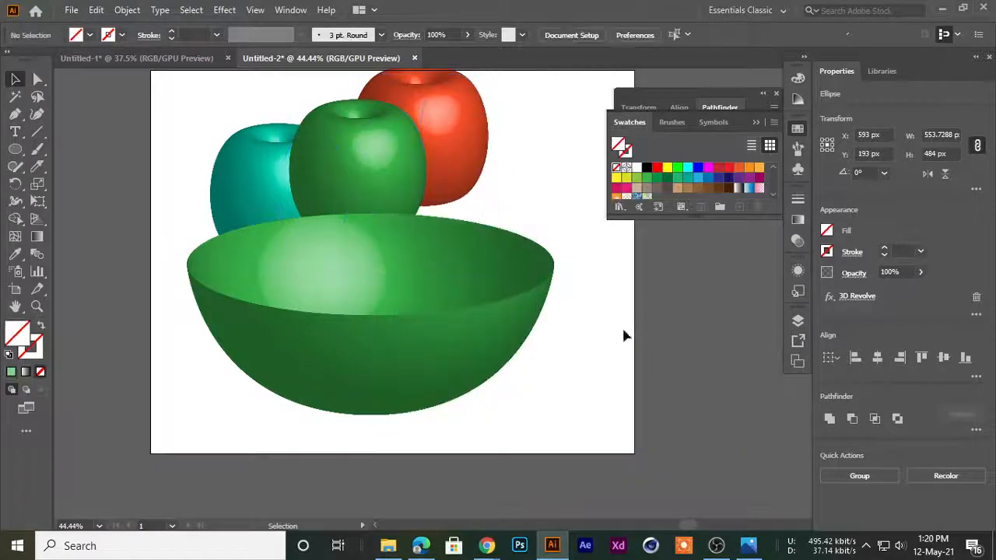
Send the bowl to the back, behind the three round shapes, and deselect it
right_click(333, 318)
mouse_move(462, 460)
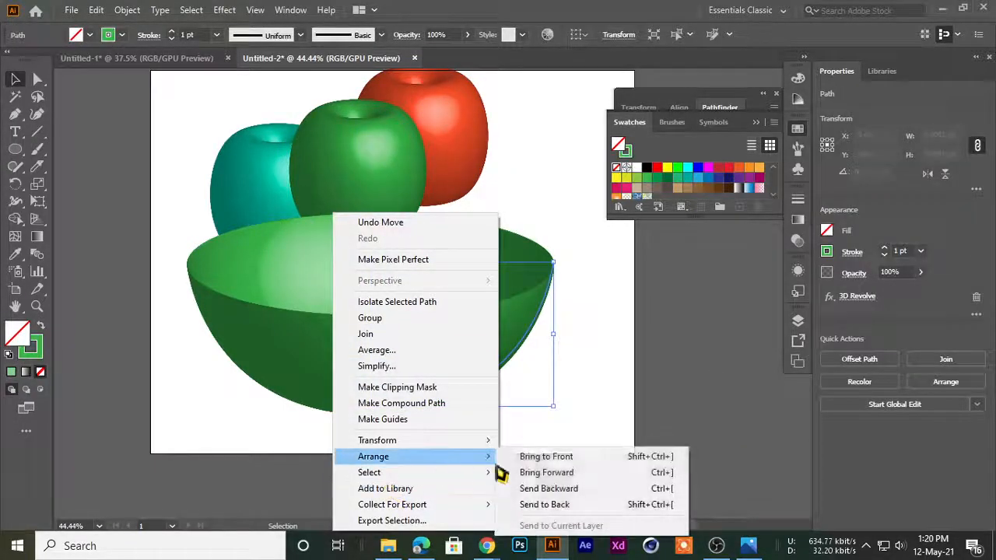
click(544, 504)
key(ctrl+shift+a)
Group the three round shapes and place the group over the bowl at about X 615 px, Y 583 px
click(225, 178)
click(346, 192)
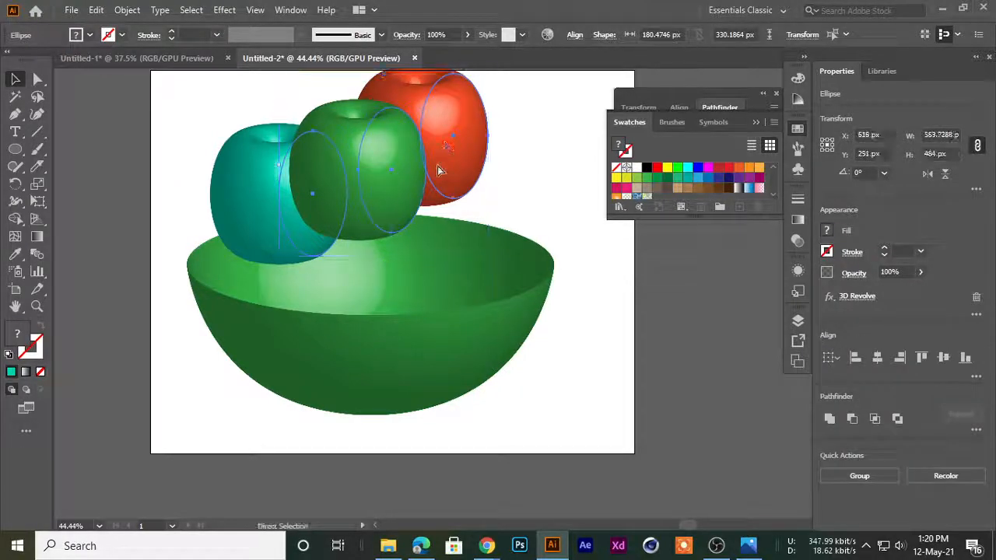
key(ctrl+g)
drag(389, 173, 358, 157)
click(232, 149)
drag(359, 158, 381, 282)
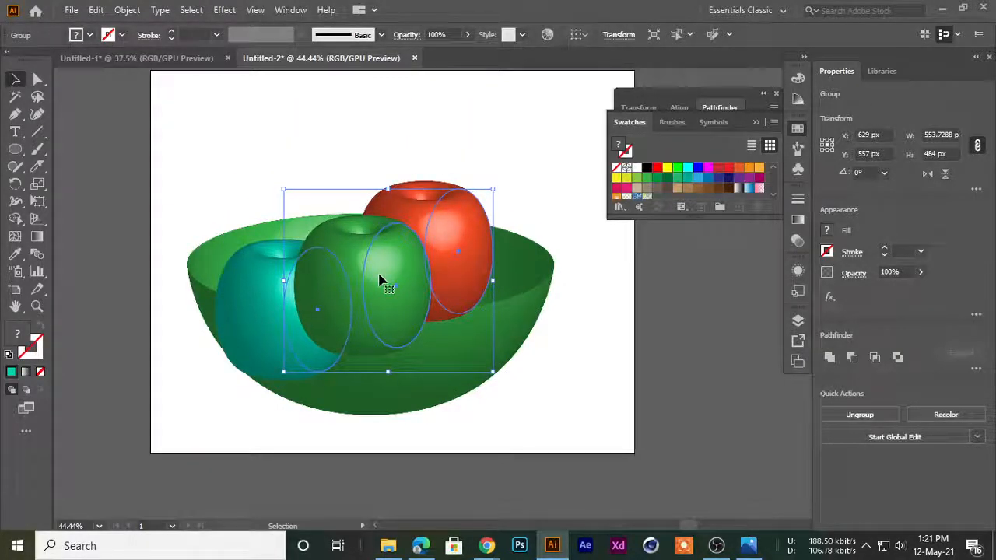
mouse_move(381, 282)
mouse_down()
mouse_move(373, 255)
mouse_move(374, 292)
mouse_up()
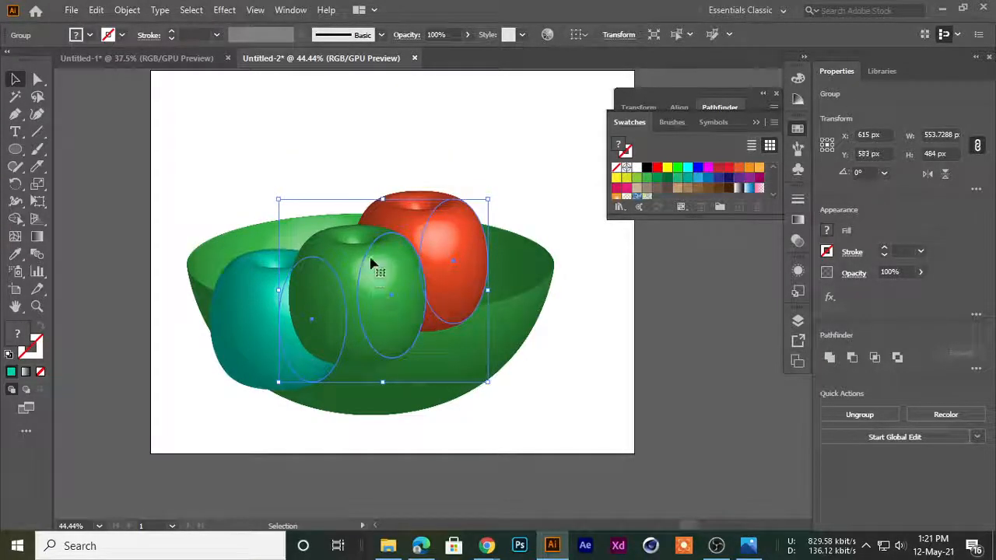
Try sending the grouped round shapes to the back, behind the bowl, and undo it
click(317, 229)
right_click(316, 287)
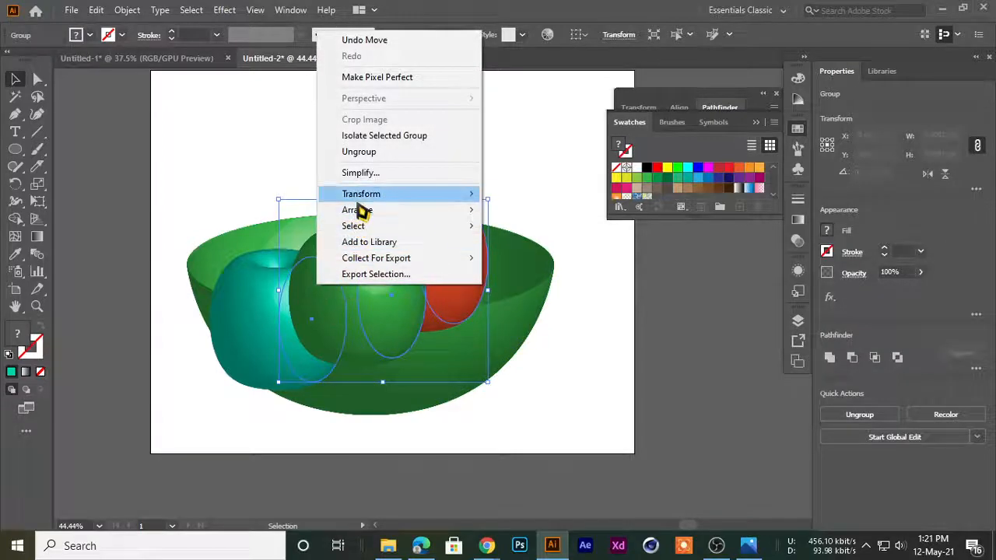
mouse_move(404, 210)
click(510, 257)
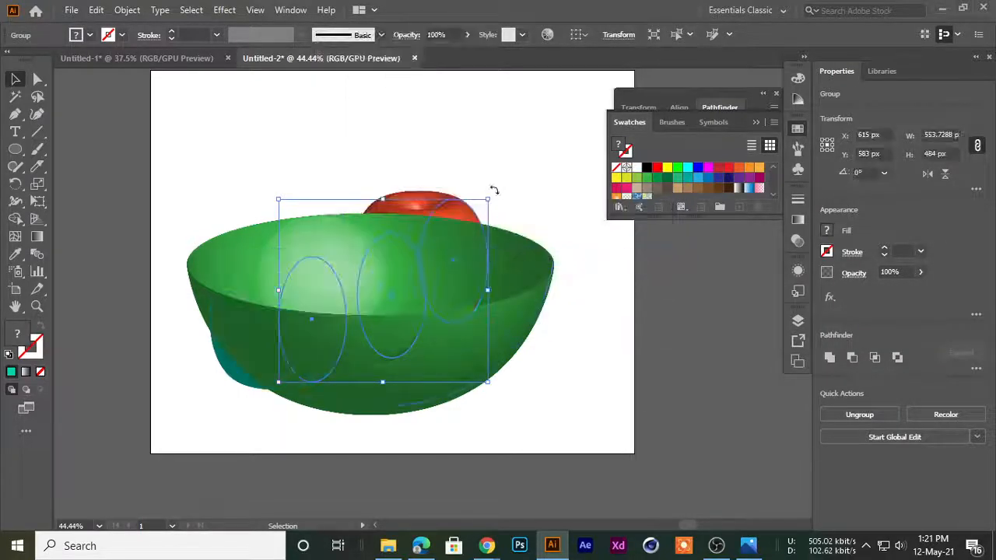
key(ctrl+z)
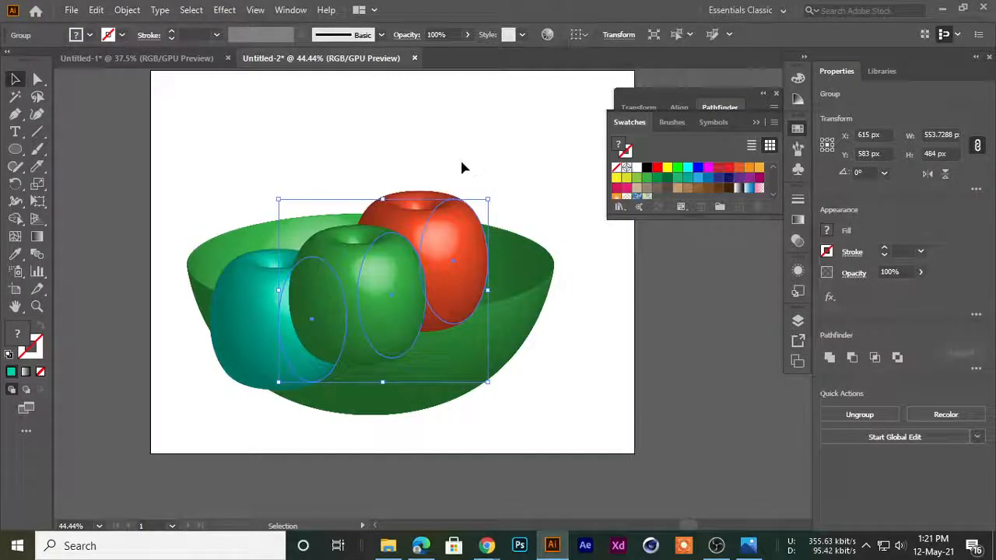
Switch to the Google Meet call in Chrome, check on the participants, and return to Illustrator
mouse_move(485, 546)
click(400, 472)
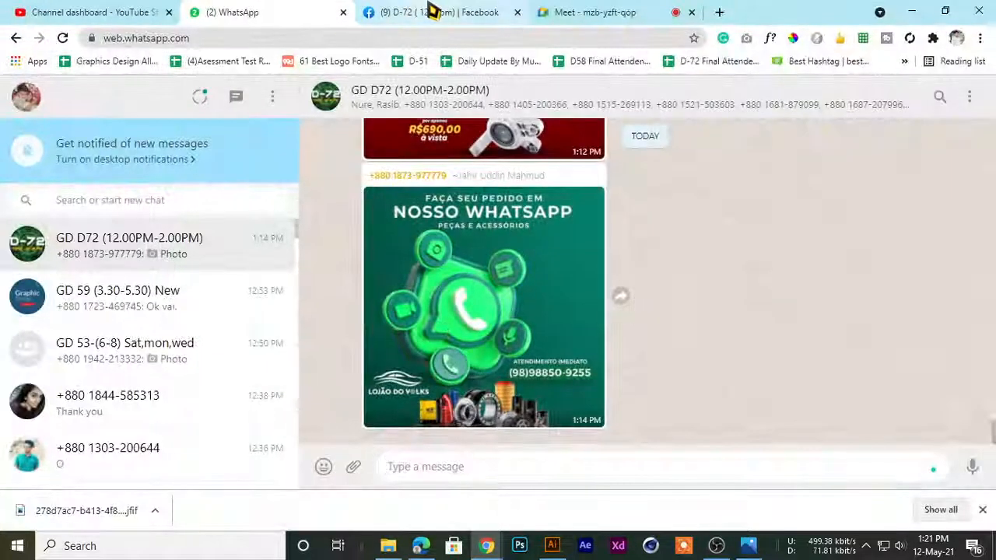
click(595, 13)
click(647, 166)
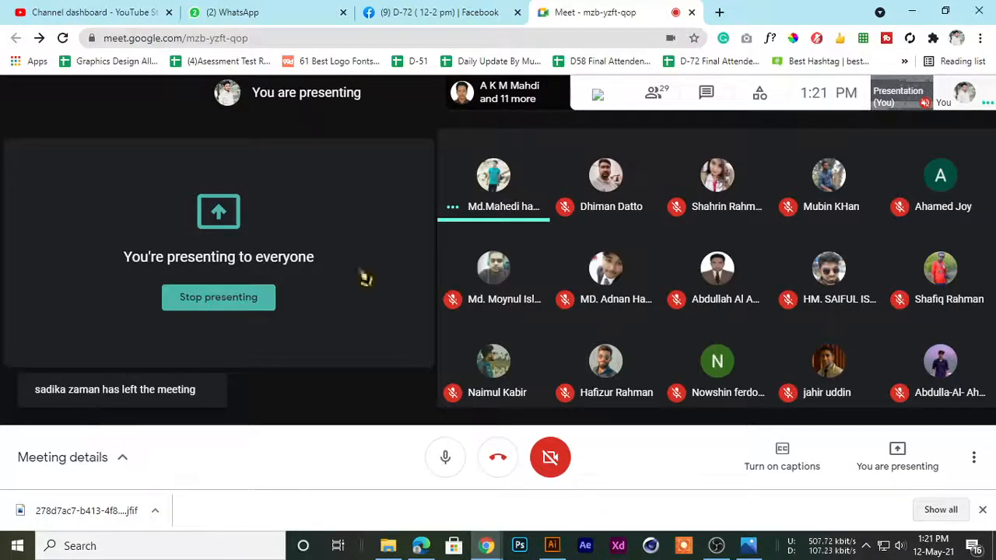
click(910, 11)
click(349, 277)
click(340, 270)
click(344, 270)
click(344, 273)
click(364, 272)
click(373, 281)
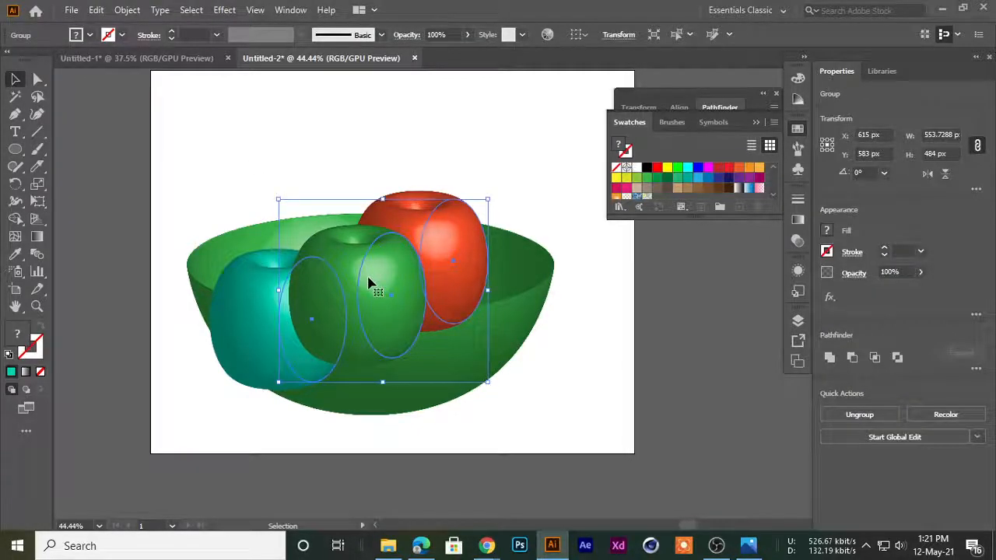
click(259, 181)
click(323, 305)
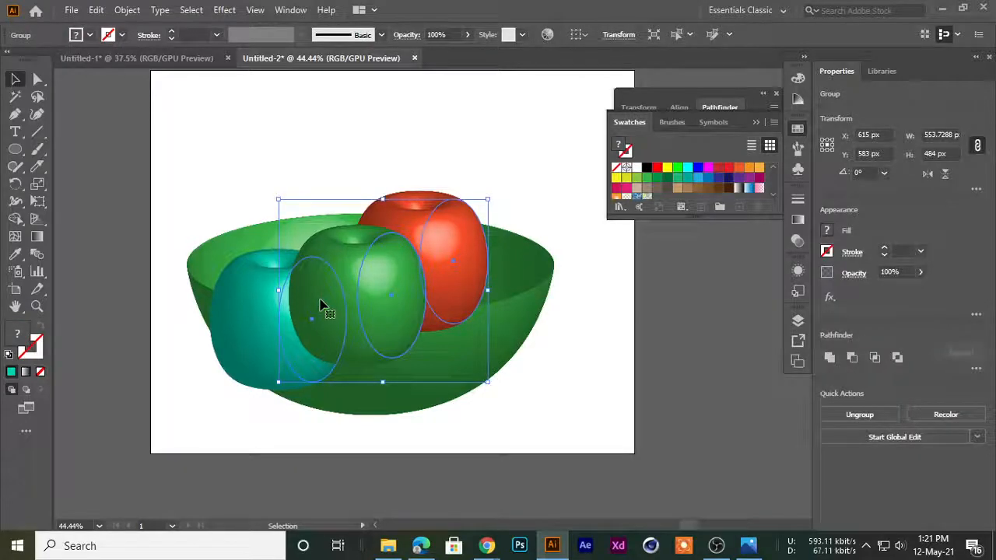
click(376, 267)
Lift the grouped round shapes out of the bowl and lower them back over it
drag(377, 267, 384, 236)
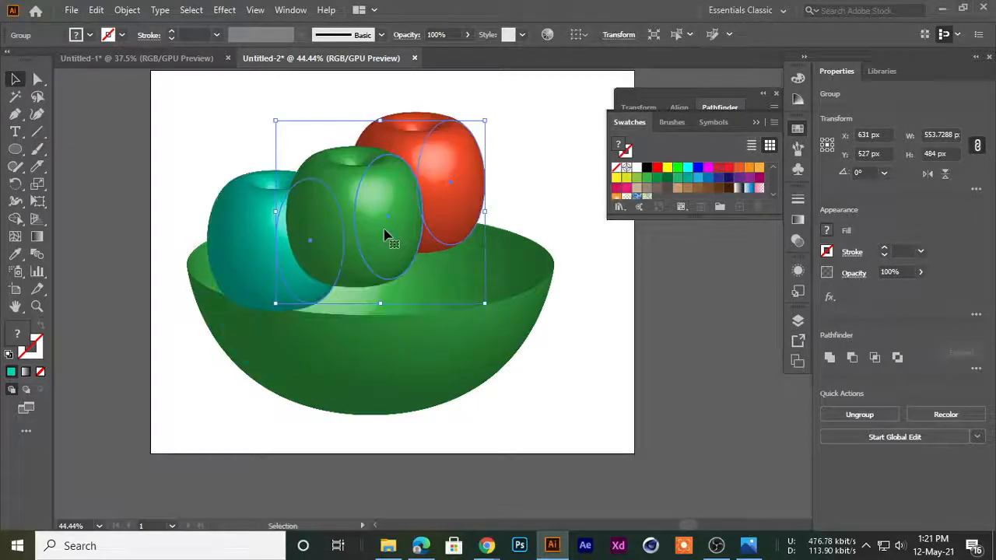
drag(379, 188, 384, 281)
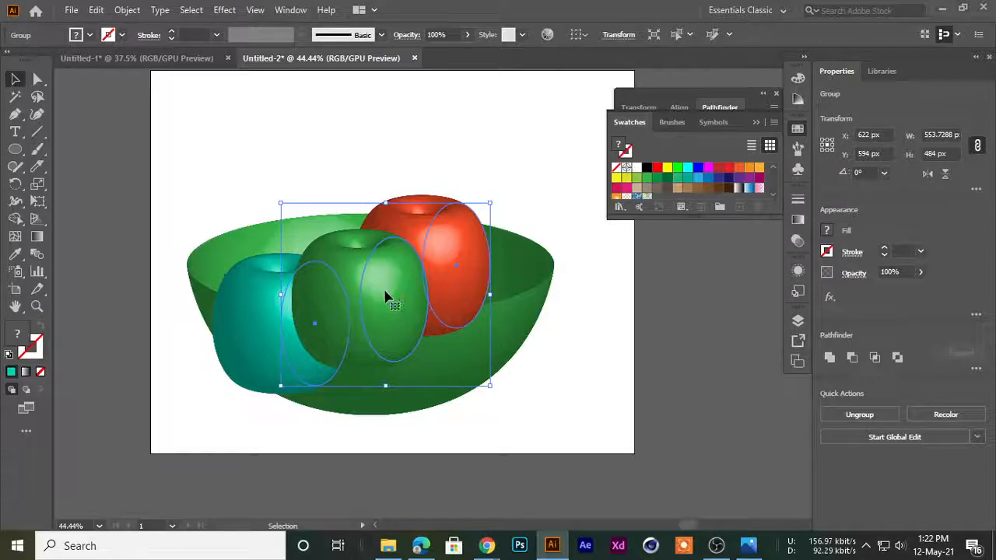
drag(382, 303, 396, 331)
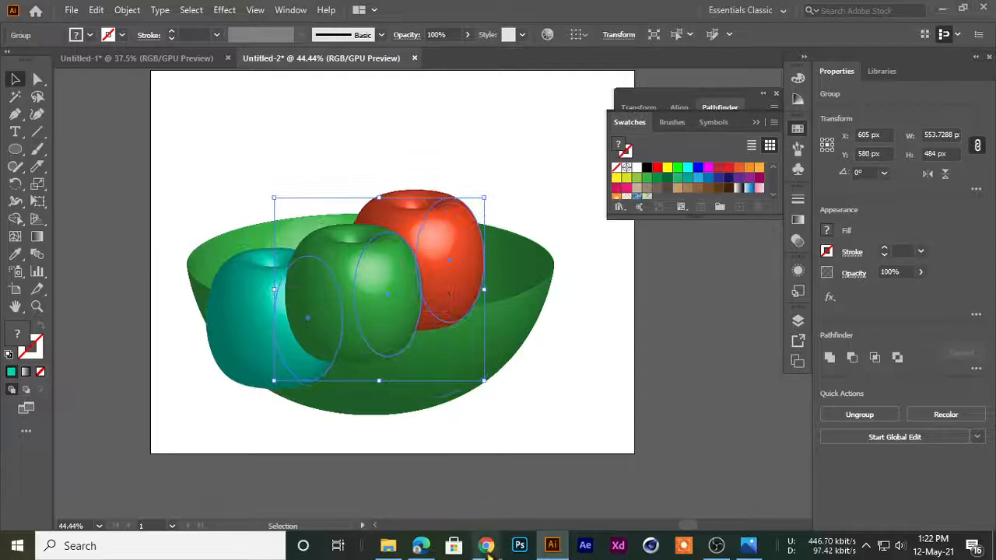
Check the Google Meet call and the class Facebook group in Chrome, and return to Illustrator
mouse_move(486, 545)
click(390, 514)
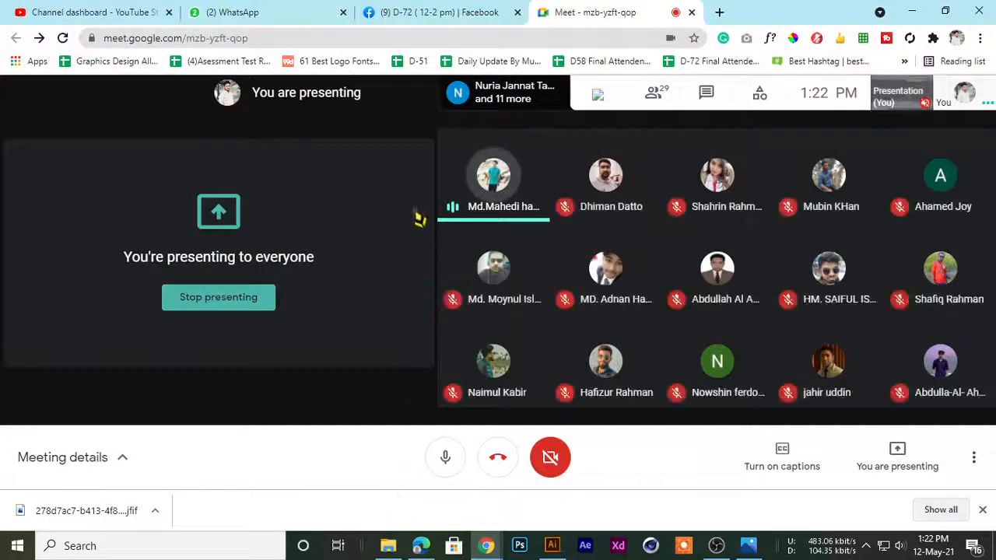
click(480, 9)
click(562, 10)
click(483, 16)
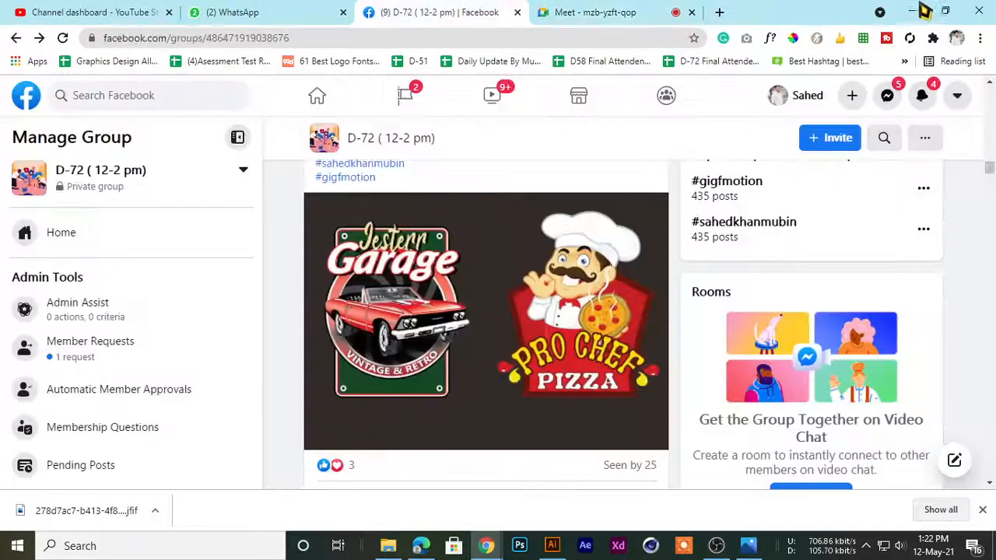
click(911, 11)
Nudge the grouped round shapes slightly upward over the bowl
mouse_move(358, 260)
mouse_down()
mouse_move(355, 241)
mouse_move(377, 254)
mouse_up()
click(355, 162)
drag(383, 273, 386, 265)
Look at the Google Meet participants in Chrome and come back to the Illustrator artwork
mouse_move(486, 545)
click(400, 455)
click(555, 11)
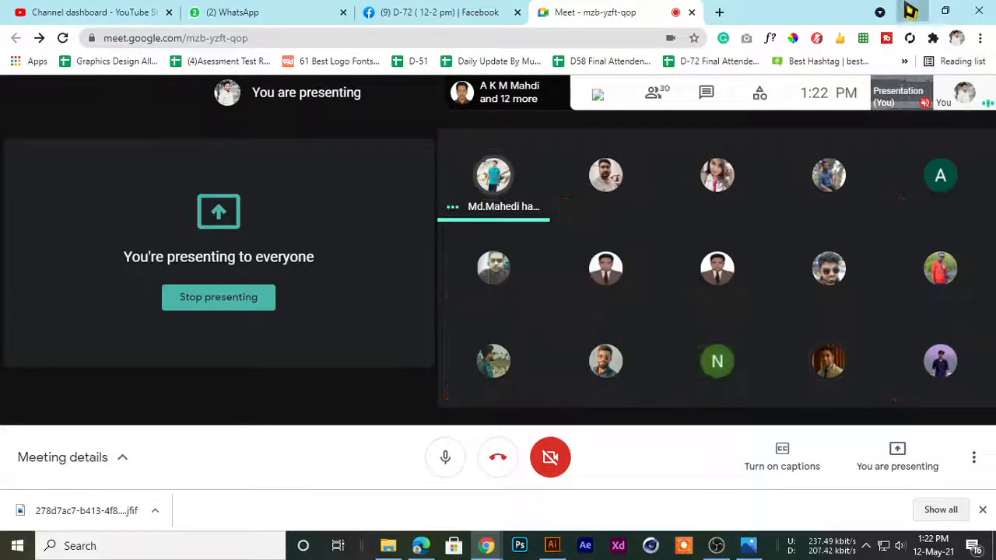
click(910, 11)
click(507, 315)
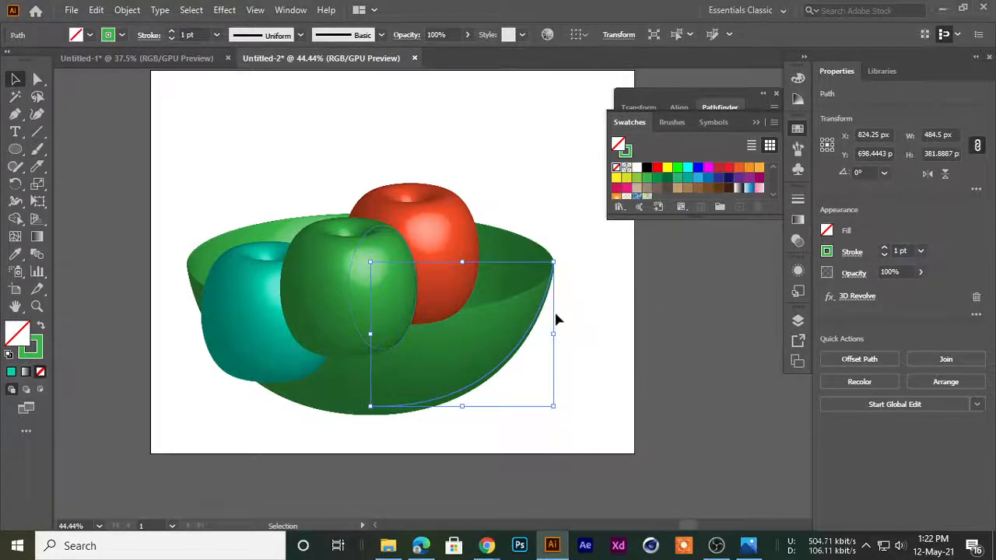
click(583, 321)
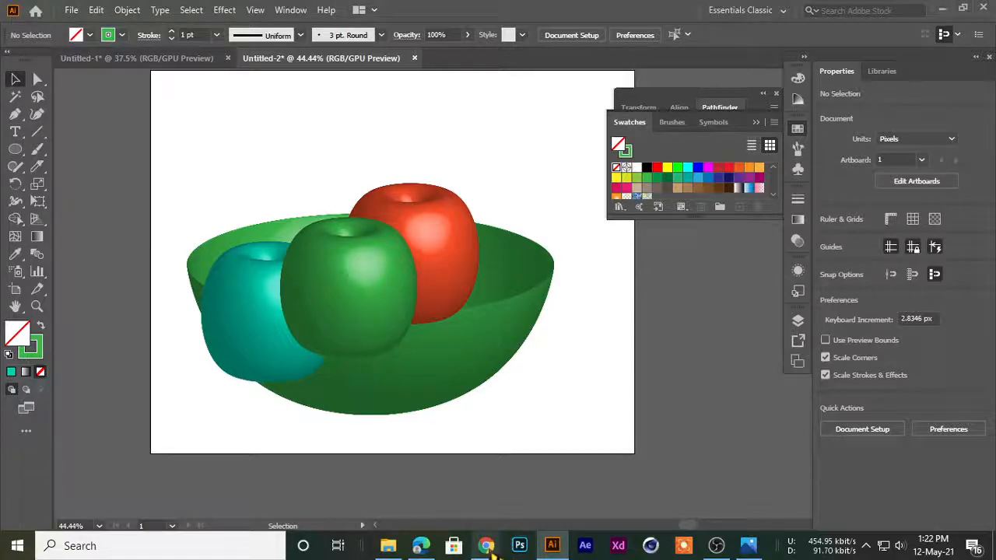
click(515, 342)
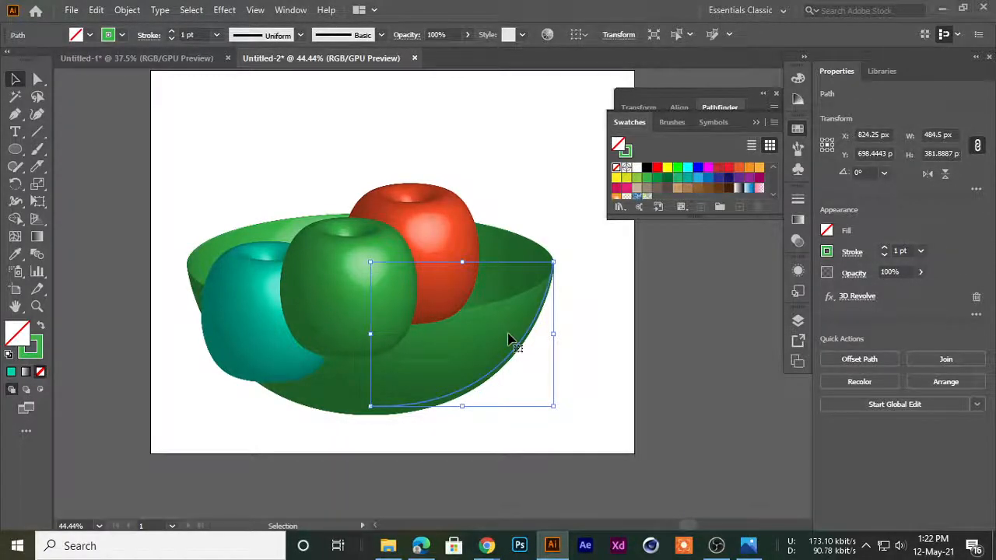
Check who is speaking in the Google Meet call and return to the Illustrator document
mouse_move(485, 545)
click(451, 513)
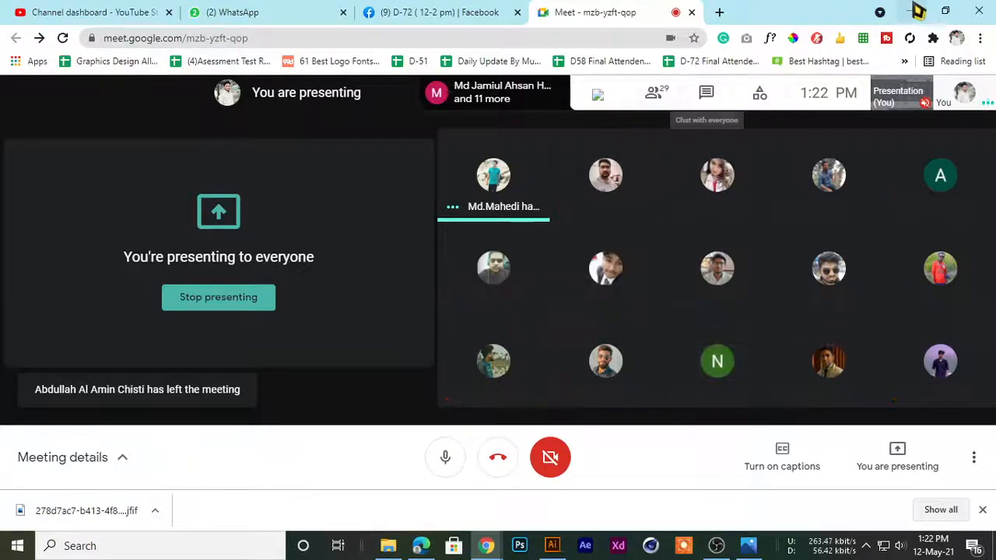
click(911, 11)
Move the grouped round shapes up off the bowl to about X 619 px, Y 138 px and deselect them
click(448, 142)
click(327, 263)
drag(327, 263, 371, 160)
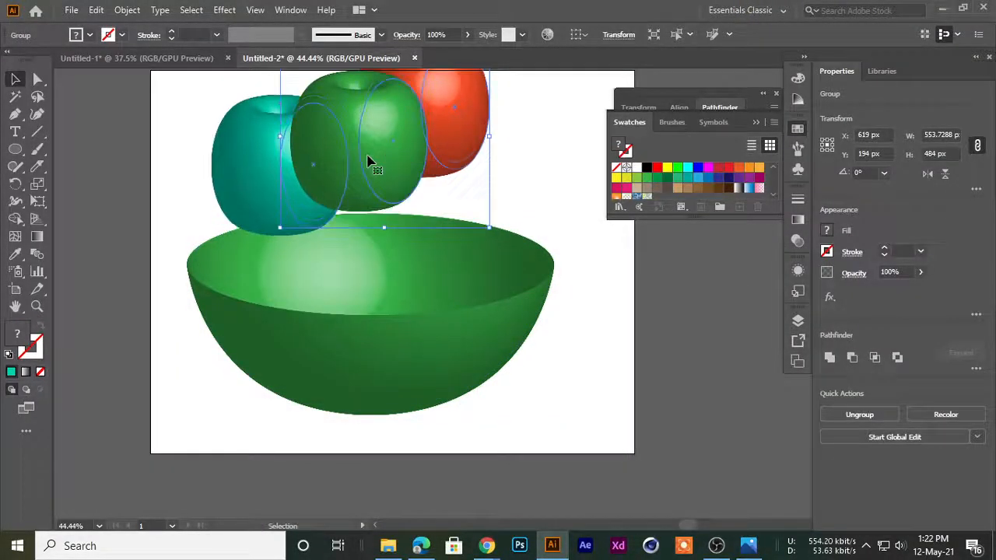
click(222, 193)
key(space)
drag(287, 205, 259, 221)
drag(347, 212, 227, 270)
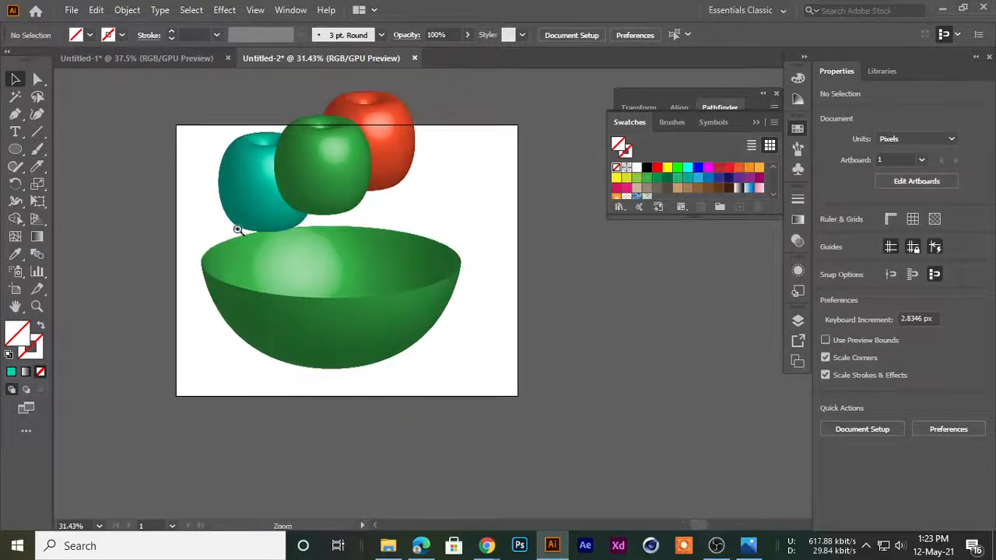
drag(239, 229, 365, 295)
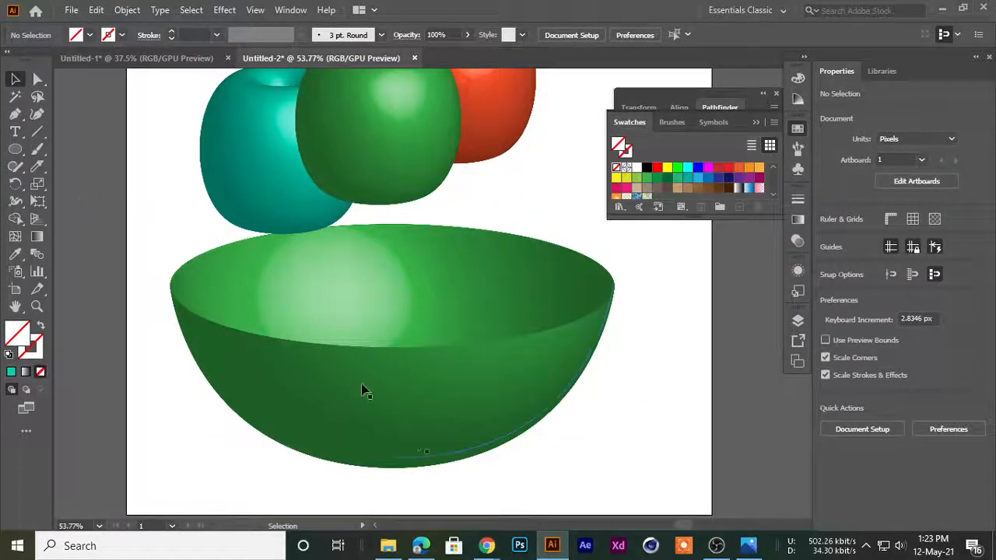
Open the participant list of the Google Meet call, look through the attendees, and return to Illustrator
click(485, 545)
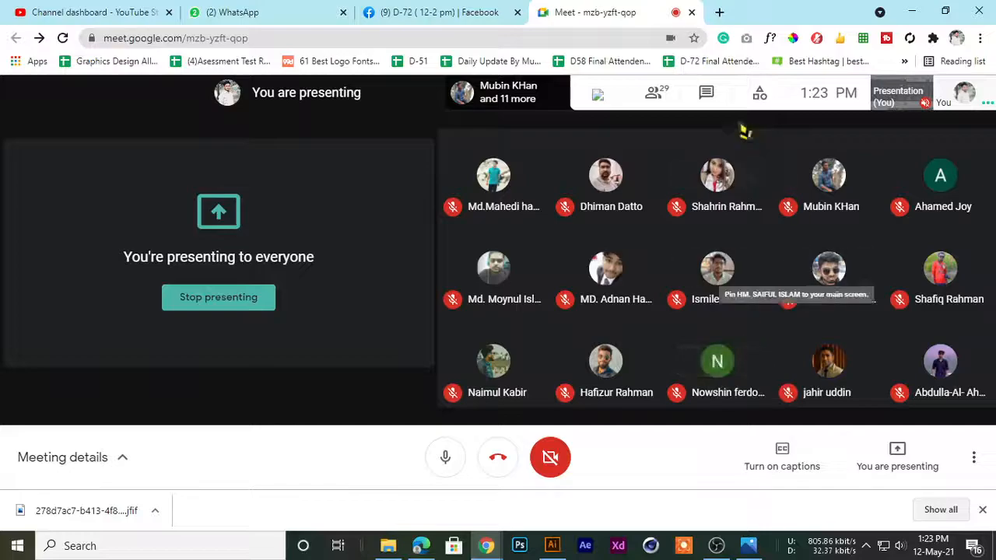
click(759, 93)
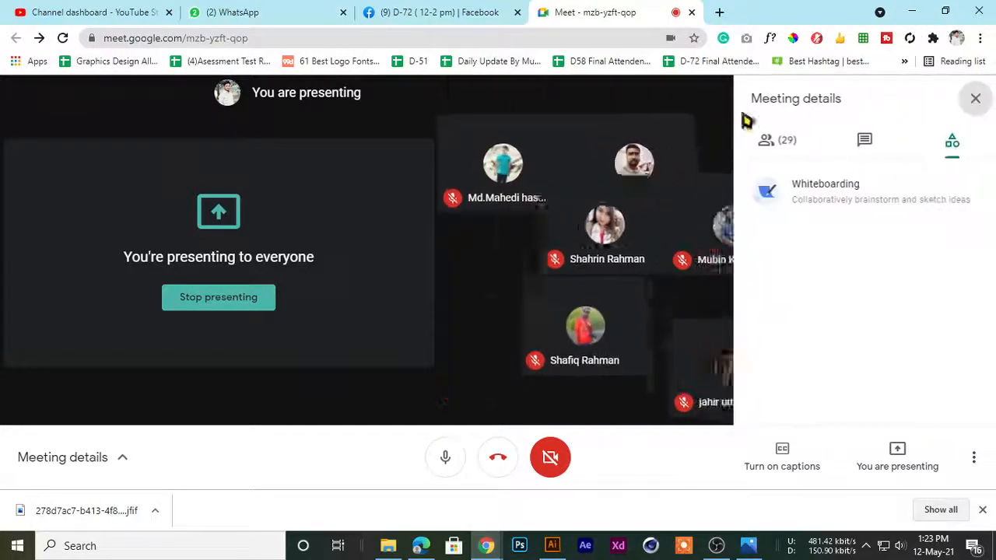
click(776, 140)
scroll(840, 388, down, 10)
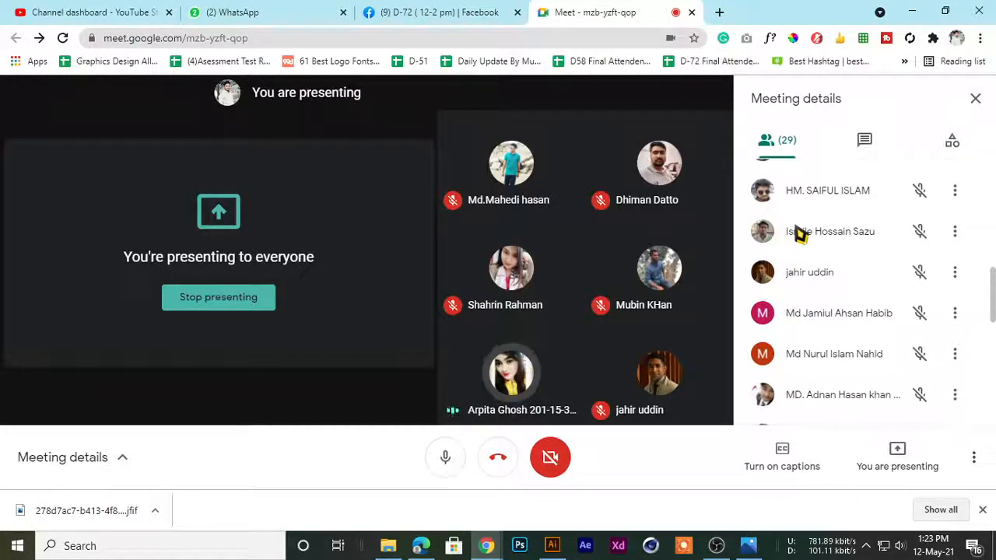
click(912, 12)
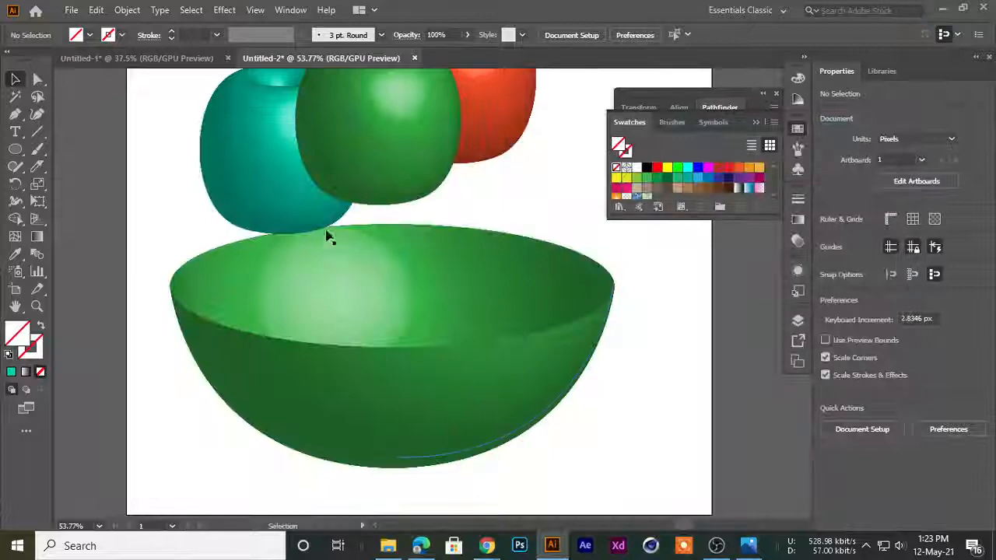
Move the grouped round shapes up above the bowl to about X 732 px, Y 61 px
click(372, 113)
drag(360, 148, 354, 143)
drag(362, 142, 362, 194)
drag(304, 229, 262, 257)
drag(234, 211, 331, 244)
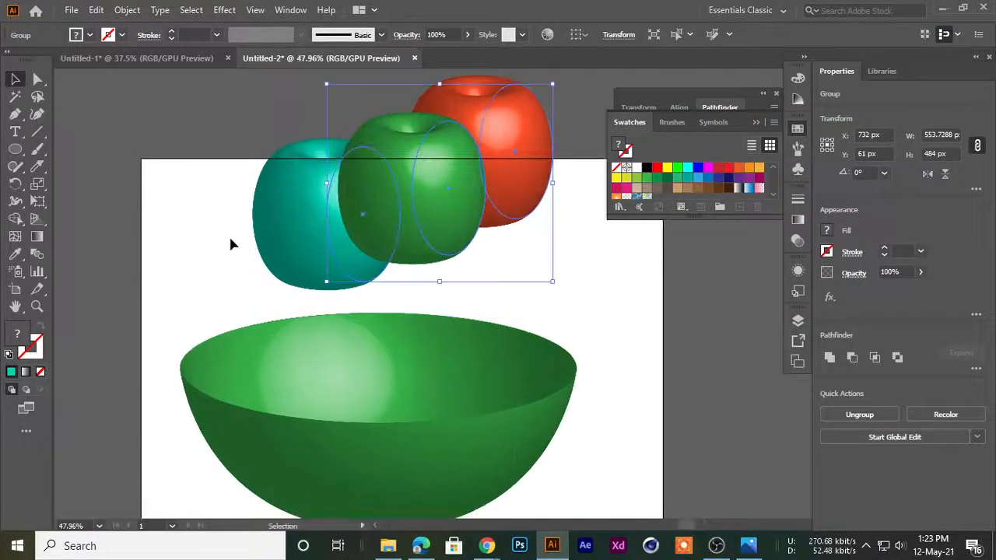
Draw a diagonal line about 1061 px wide and 165 px high across the round shapes and delete it
click(97, 150)
drag(39, 133, 133, 131)
mouse_move(215, 213)
mouse_down()
mouse_move(490, 261)
mouse_move(649, 147)
mouse_up()
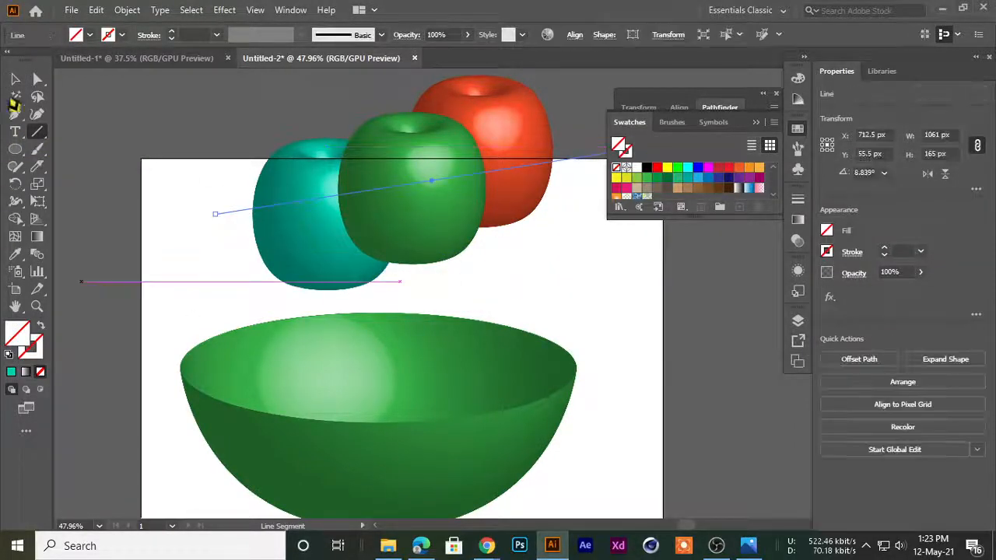
click(14, 79)
click(161, 215)
click(260, 212)
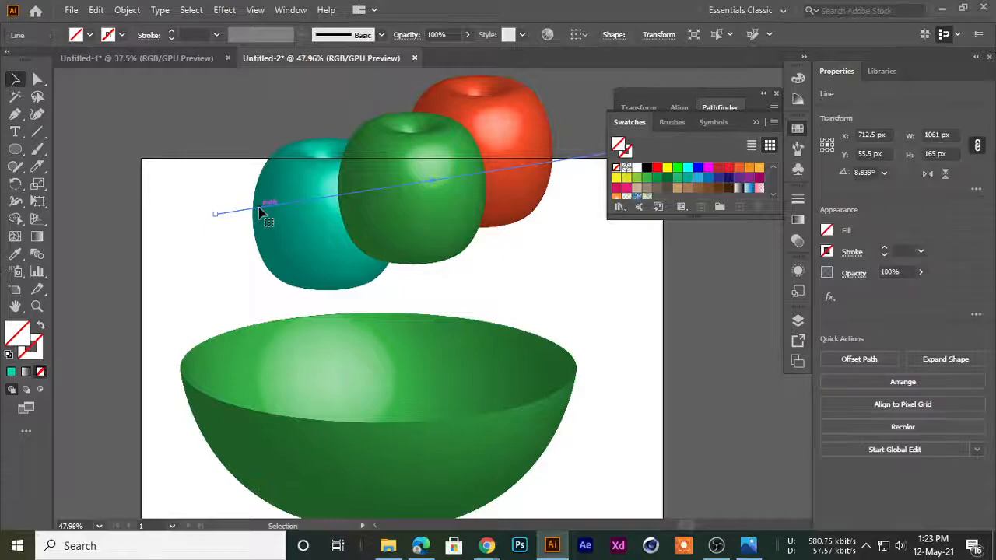
key(Delete)
Expand the appearance of the bowl's 3D Revolve effect and deselect the artwork
drag(381, 260, 334, 255)
scroll(333, 257, up, 1)
drag(418, 332, 437, 319)
click(126, 10)
click(179, 198)
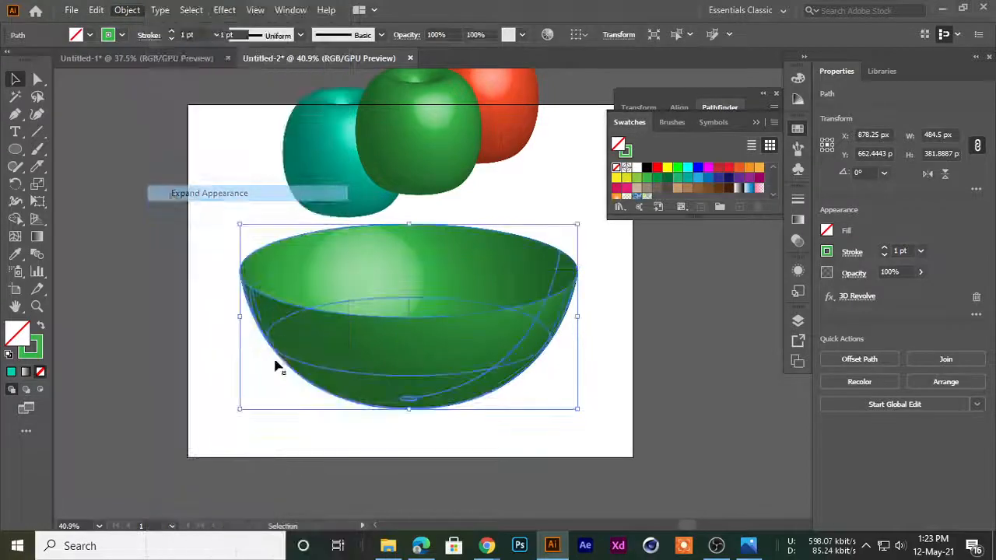
click(406, 415)
scroll(316, 249, up, 1)
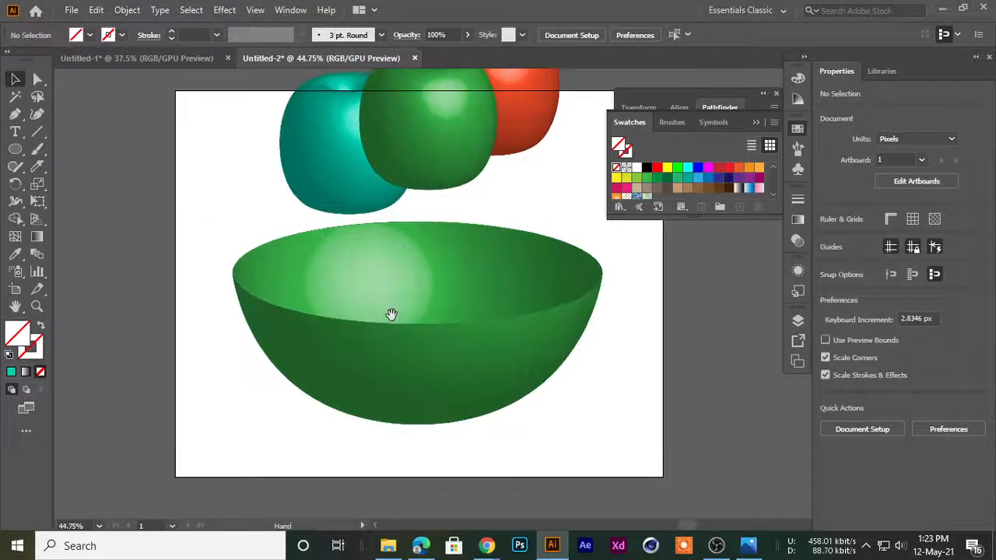
click(393, 158)
click(111, 206)
Start a Pen path outside the bowl's left edge at about X 88 px, Y 388 px and trace the front rim with curves
click(15, 114)
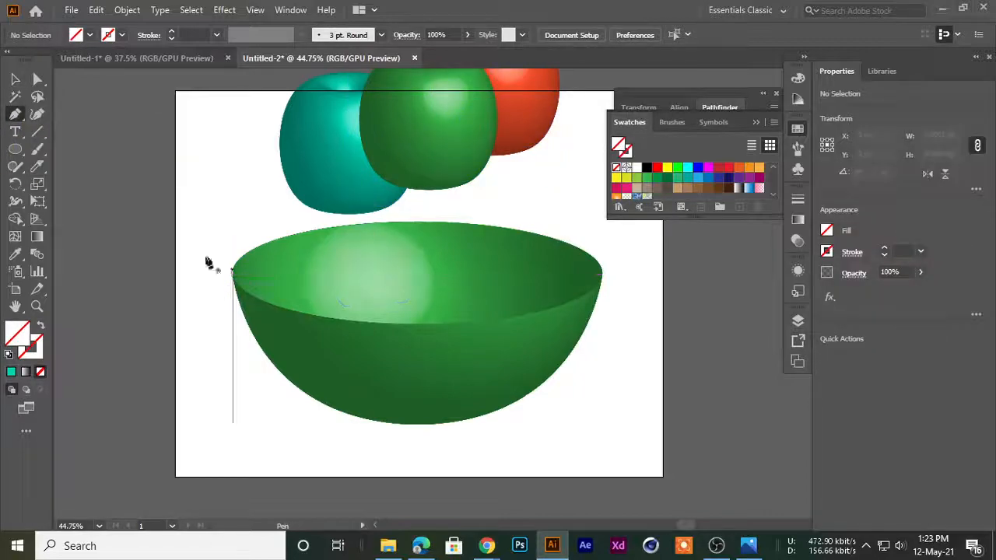
scroll(232, 271, up, 7)
click(189, 210)
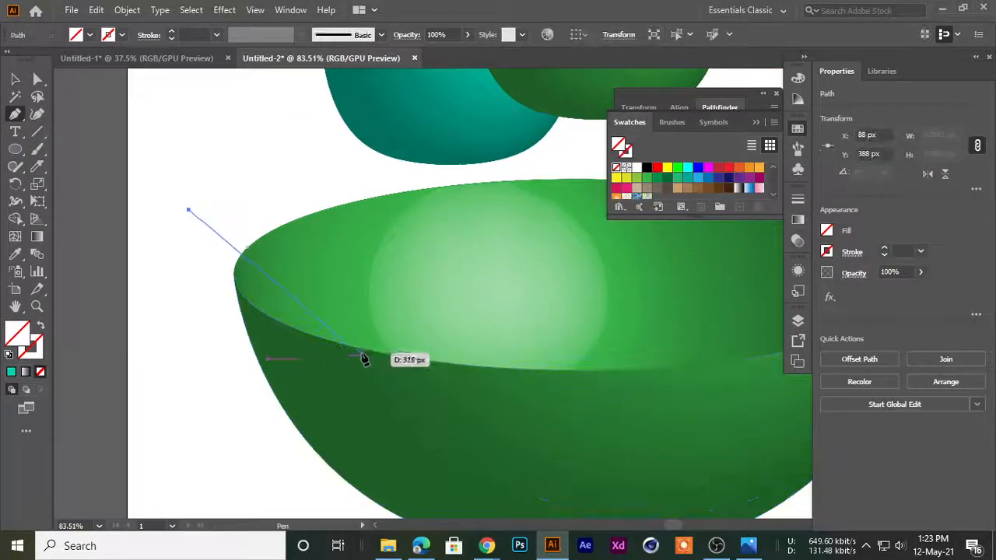
drag(367, 354, 504, 386)
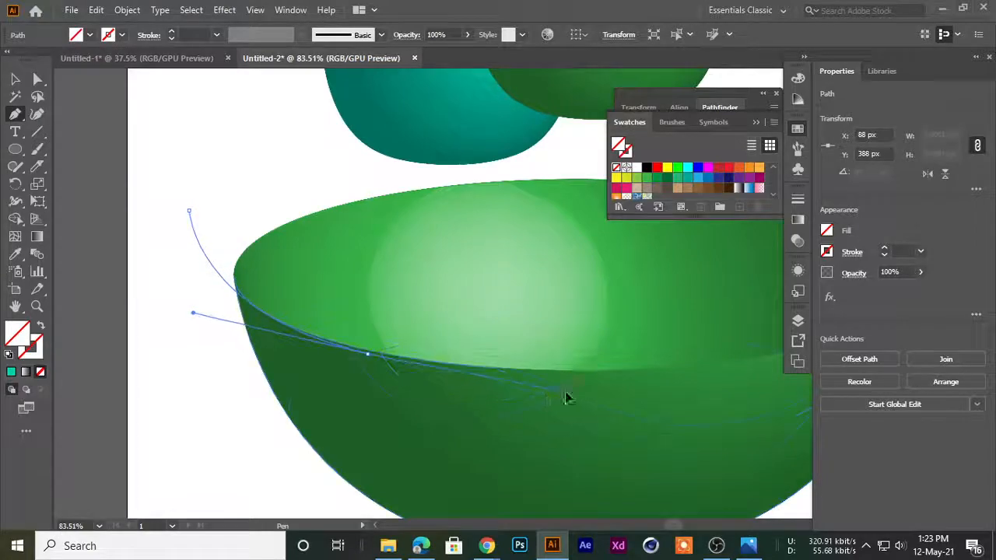
drag(572, 371, 573, 371)
drag(623, 390, 415, 394)
drag(498, 395, 665, 409)
drag(665, 408, 553, 378)
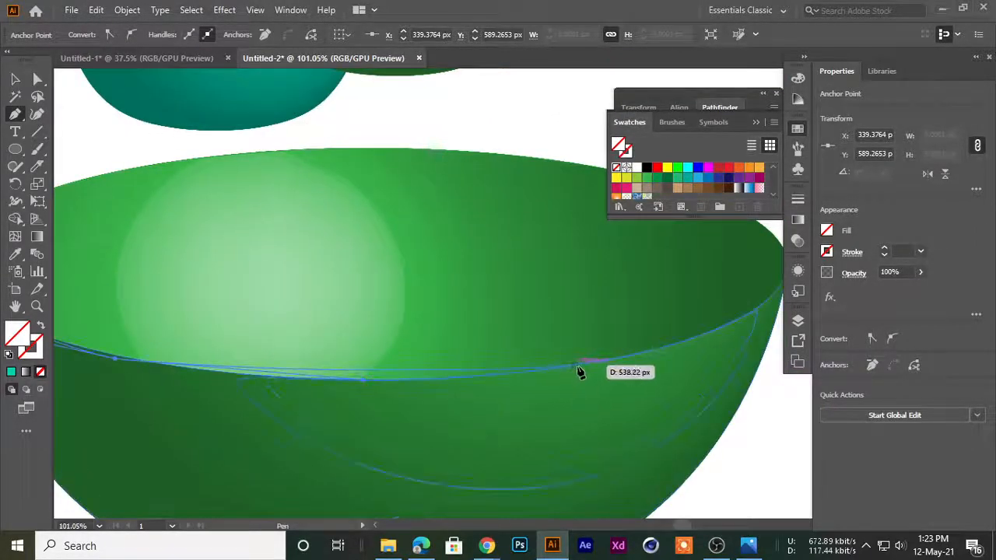
drag(728, 357, 782, 343)
Give the path a 7f005c stroke and adjust its curve handle to follow the middle of the bowl's front rim
drag(291, 370, 400, 385)
drag(400, 384, 448, 371)
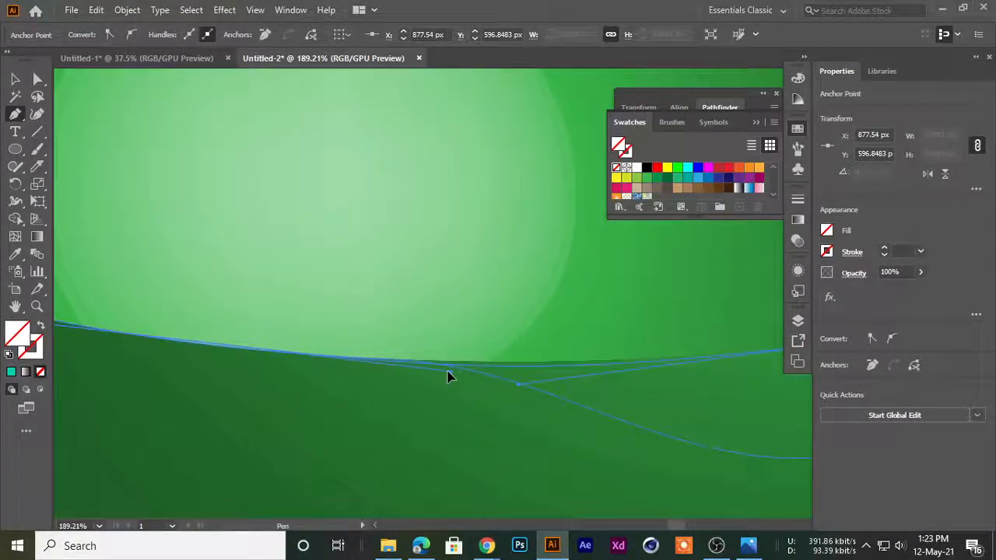
click(40, 353)
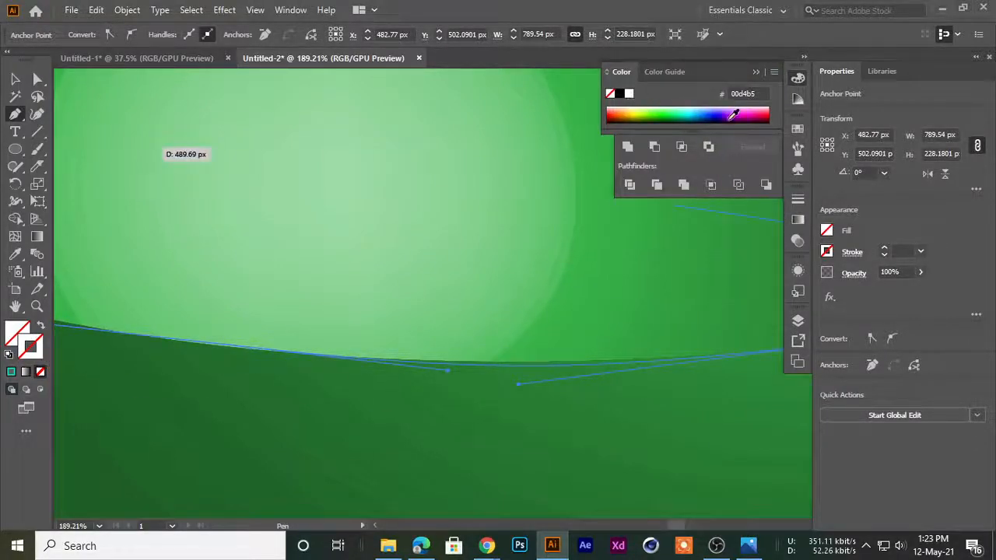
click(752, 112)
drag(489, 375, 356, 430)
drag(427, 395, 366, 409)
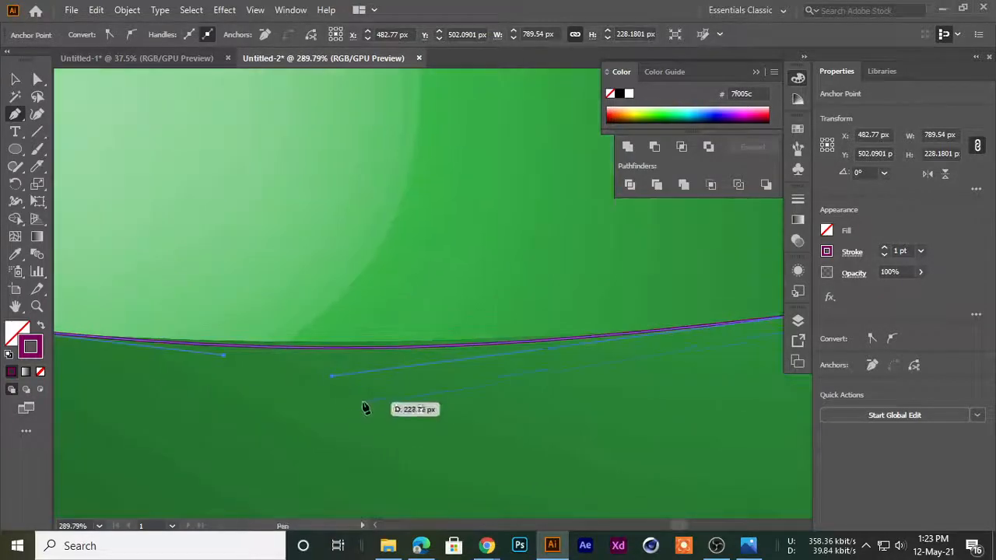
drag(332, 378, 357, 374)
drag(474, 386, 226, 389)
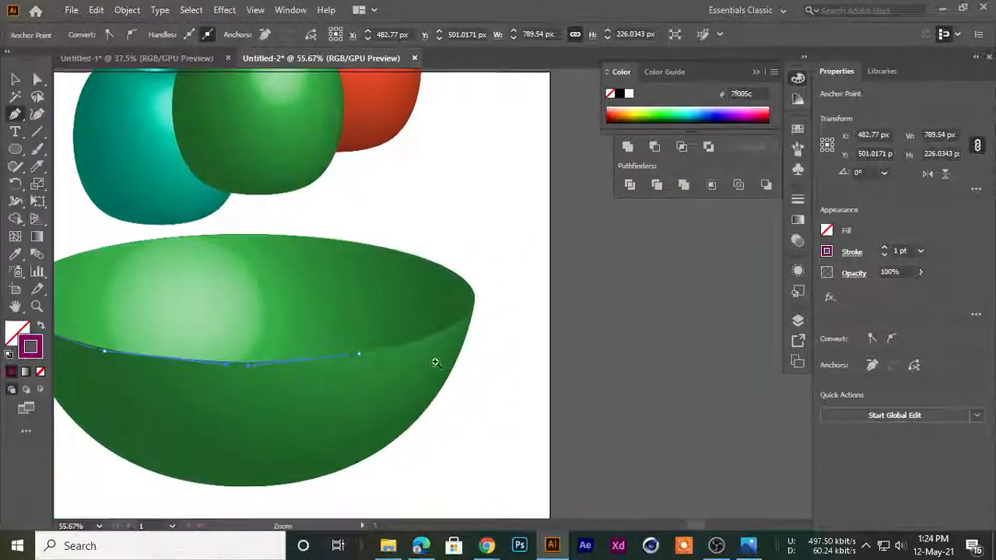
Continue the path past the bowl's right edge to about X 1142.5 px, Y 457.5 px and refine the curve along the rim
drag(404, 356, 529, 331)
drag(530, 330, 471, 431)
drag(517, 315, 561, 229)
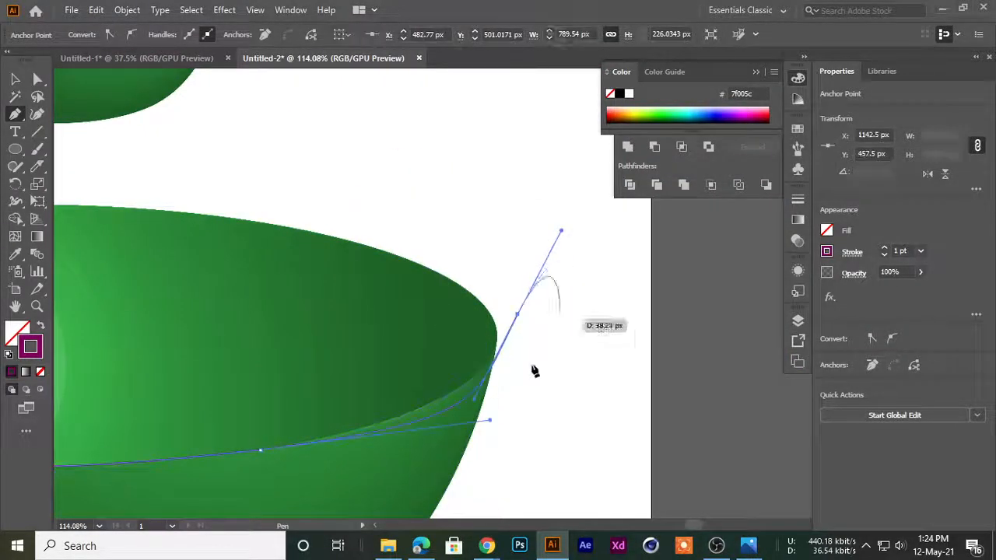
drag(379, 397, 561, 420)
drag(561, 420, 391, 352)
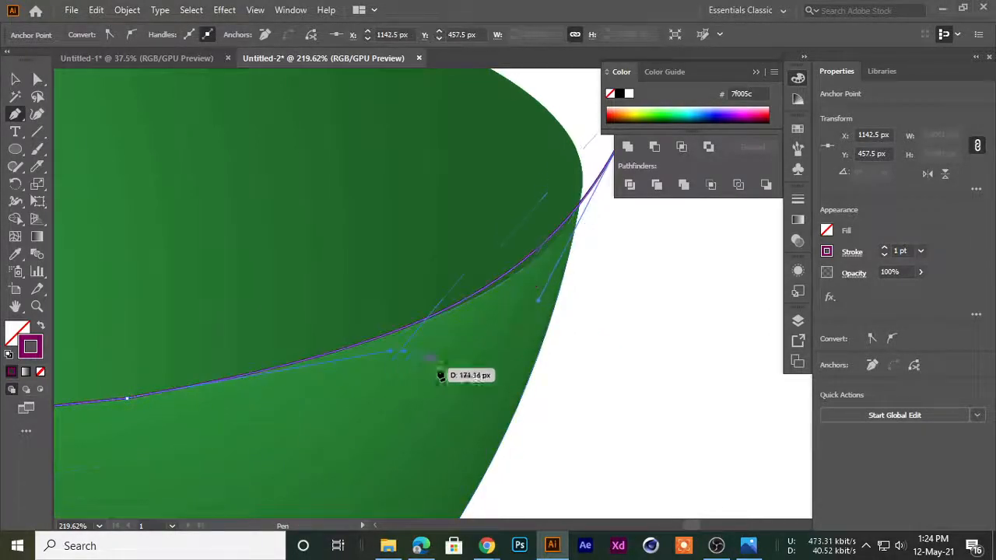
drag(537, 303, 555, 304)
drag(655, 294, 539, 366)
drag(540, 366, 437, 433)
Carry the path in a wide loop over and around the round shapes and close it at its starting anchor
scroll(437, 428, down, 4)
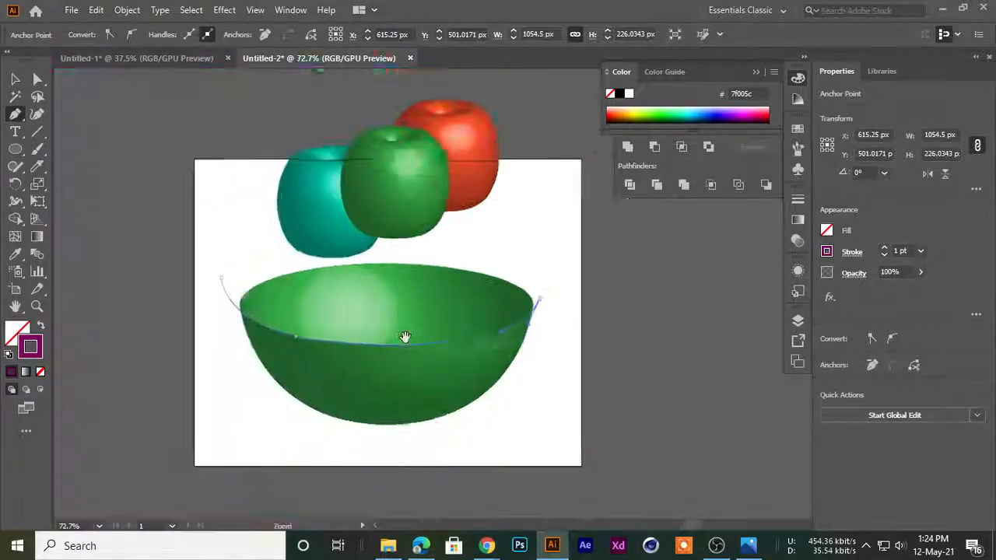
drag(384, 347, 393, 482)
drag(584, 182, 447, 111)
drag(189, 426, 233, 425)
click(37, 166)
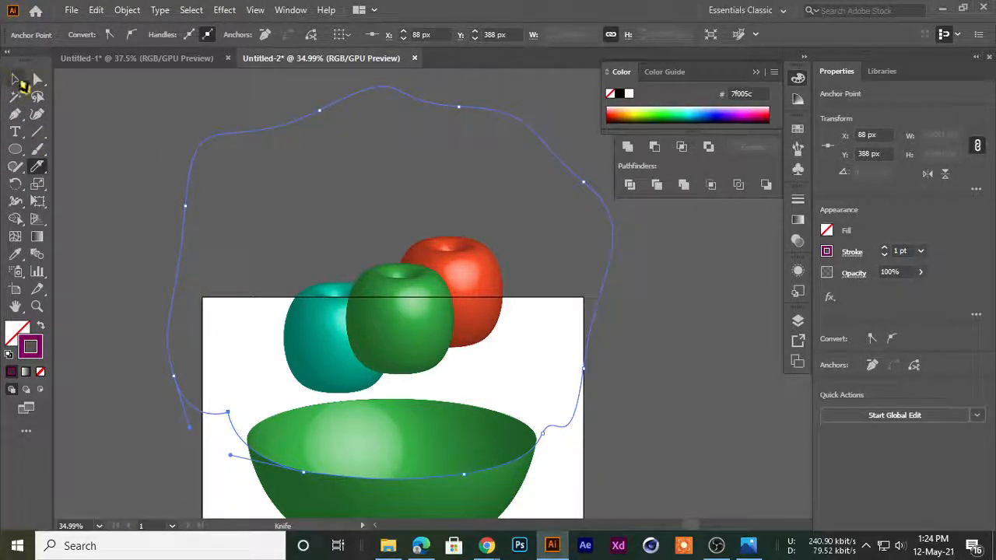
click(18, 81)
Bring the closed outline path to the front of the artwork and deselect it
click(307, 311)
click(372, 327)
right_click(375, 327)
click(68, 216)
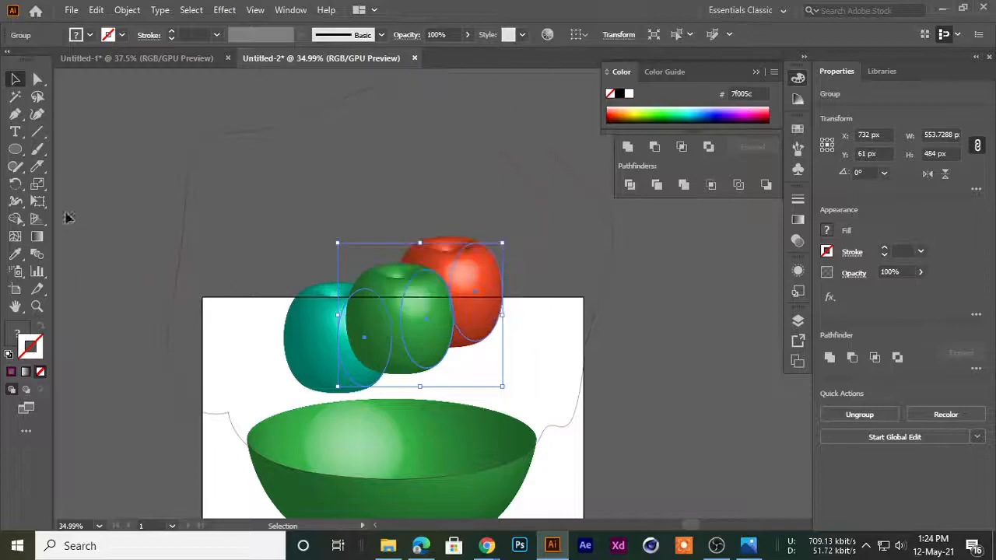
click(68, 217)
right_click(184, 242)
mouse_move(227, 463)
click(379, 458)
click(160, 406)
Make a clipping mask from the grouped round shapes and the closed outline path
click(414, 326)
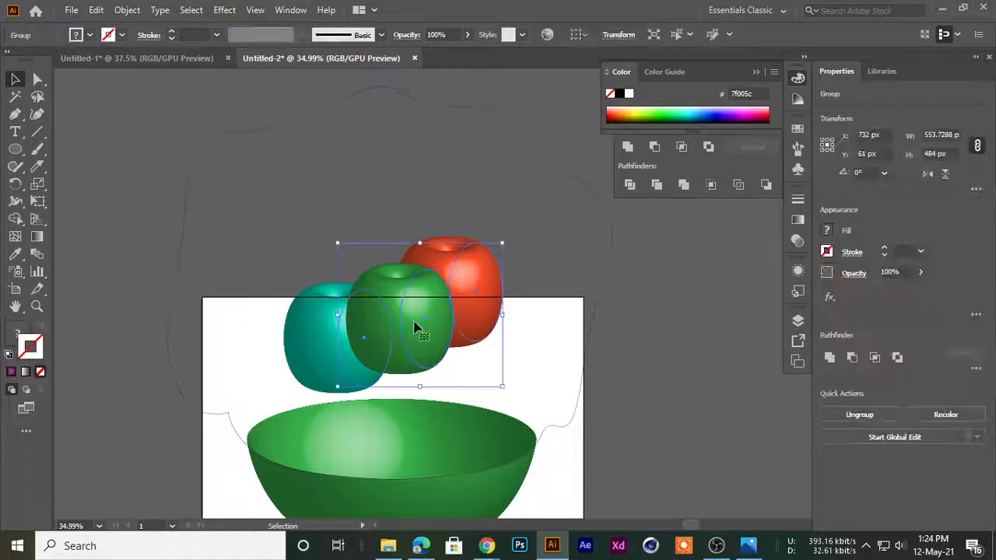
shift+click(185, 230)
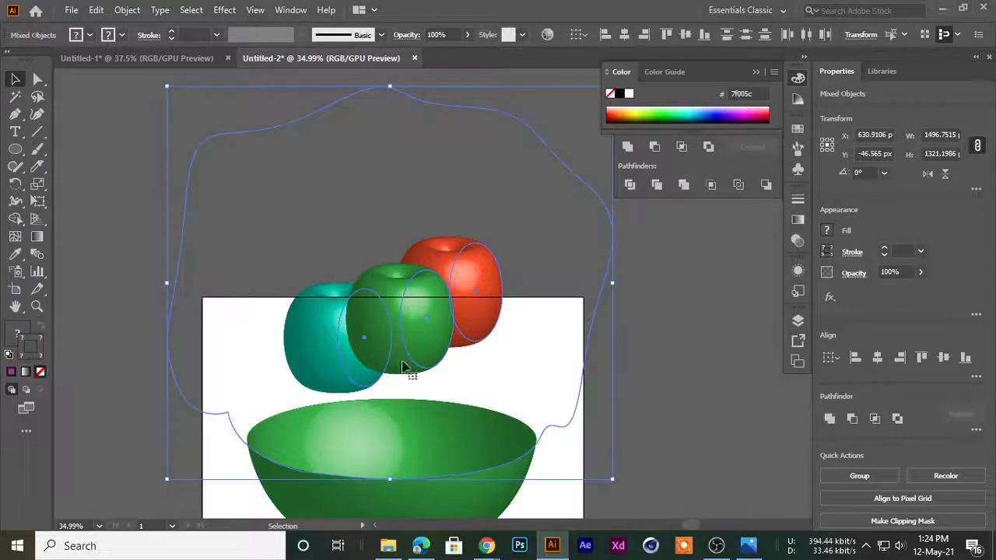
right_click(399, 336)
click(463, 213)
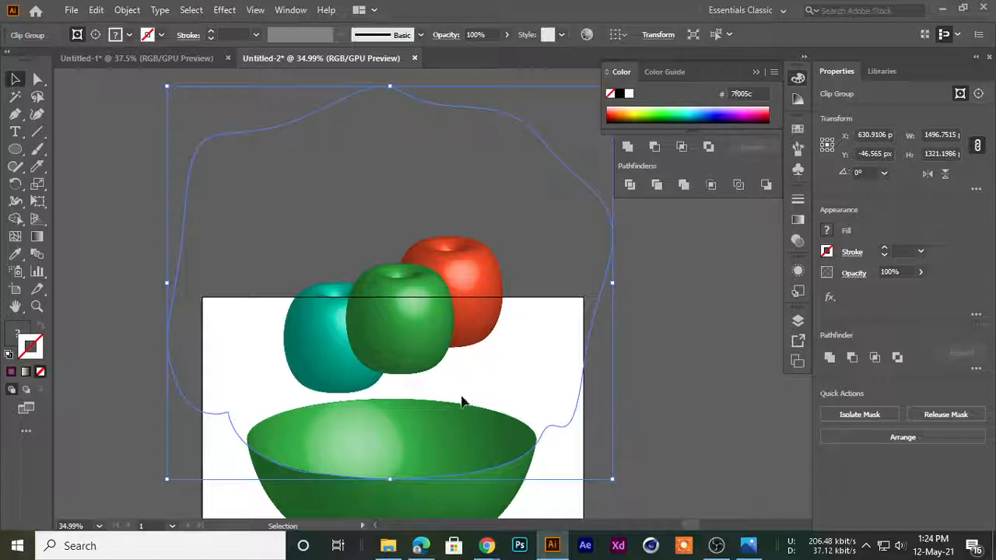
scroll(379, 336, down, 2)
Isolate the clipping mask, move the round shapes down into the bowl, and leave isolation mode
right_click(422, 258)
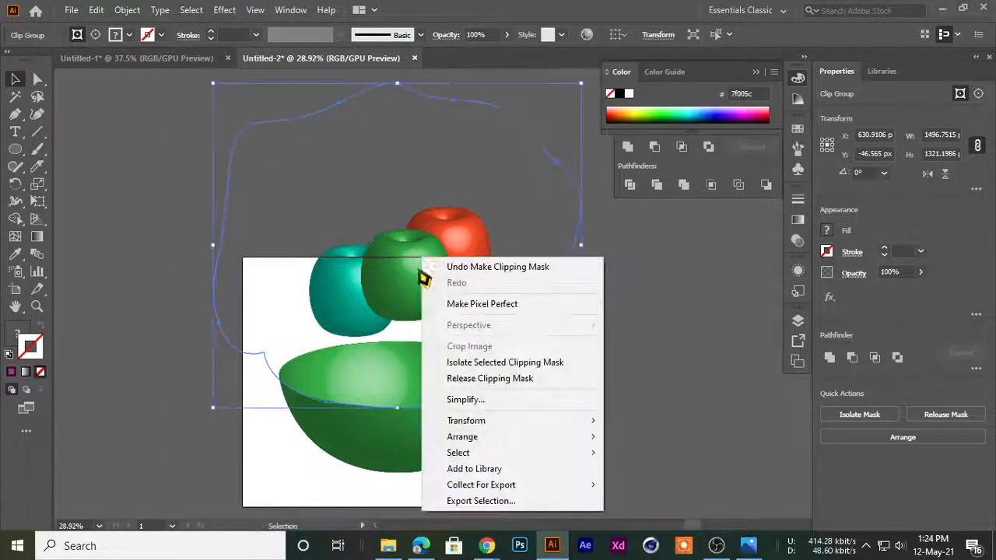
click(467, 362)
drag(416, 248, 412, 358)
double_click(621, 312)
scroll(495, 389, up, 3)
drag(493, 367, 514, 232)
click(446, 337)
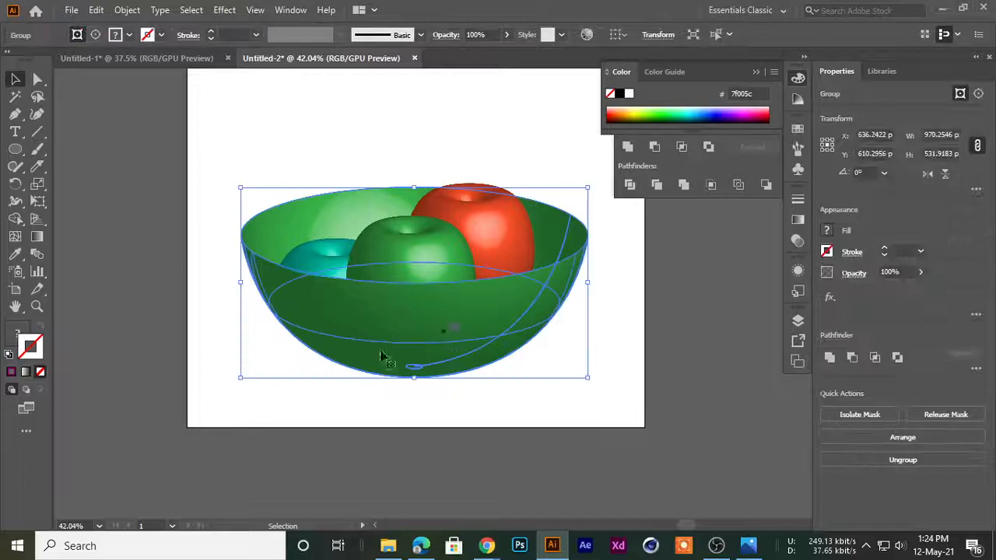
click(203, 426)
click(385, 360)
right_click(365, 331)
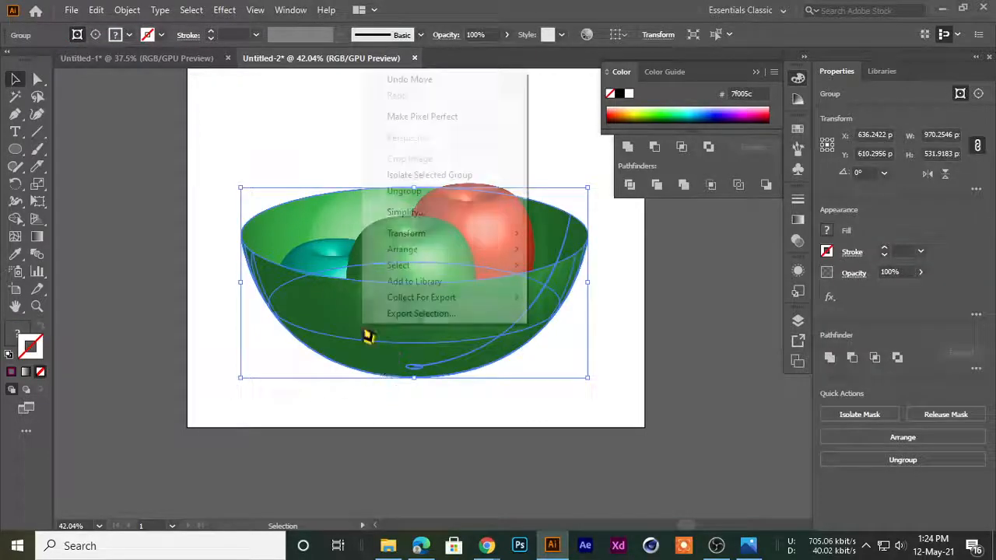
click(342, 430)
click(392, 347)
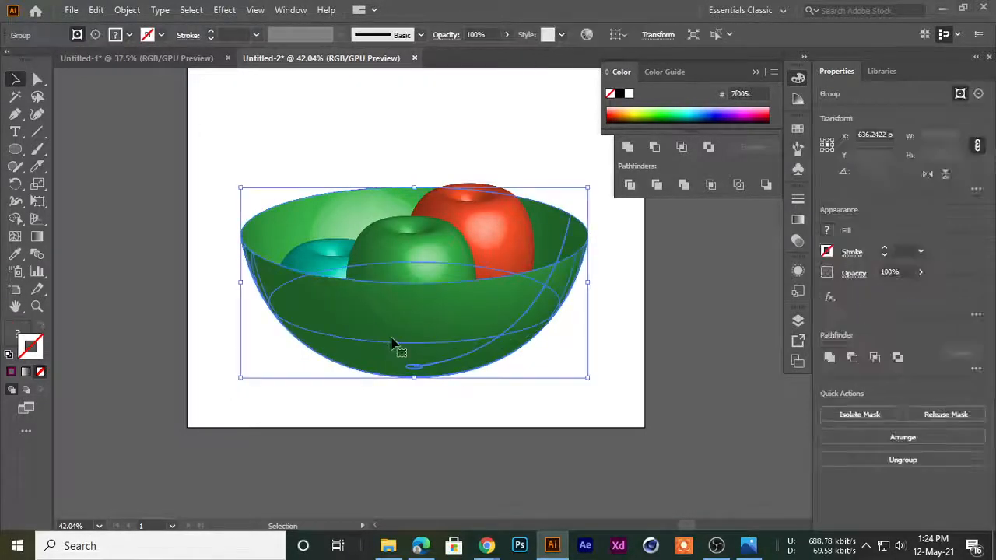
click(550, 458)
Isolate the group inside the clipping mask, recolour the front green round shape to yellow bfb900, and leave isolation mode
click(476, 212)
double_click(435, 233)
click(448, 237)
double_click(429, 262)
click(427, 263)
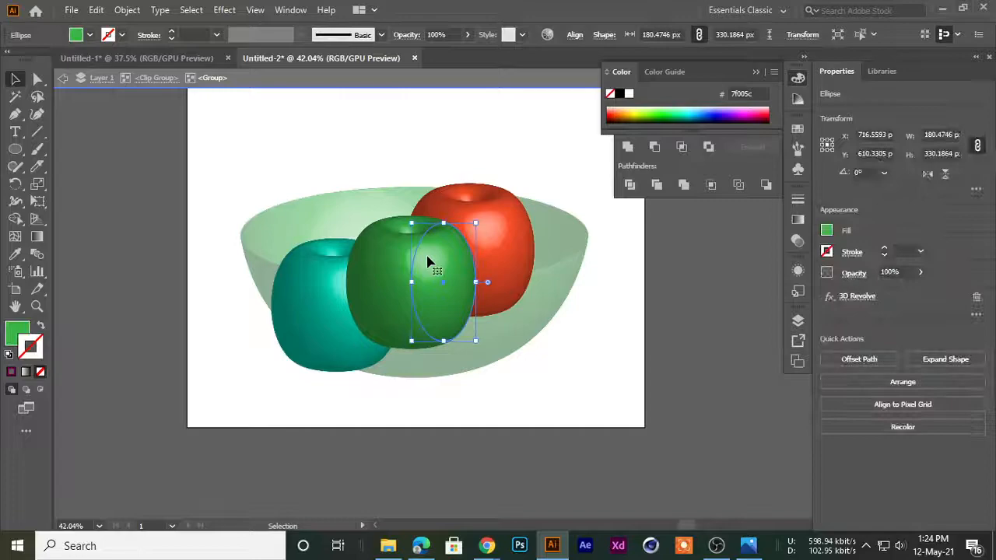
click(674, 115)
click(713, 113)
click(743, 113)
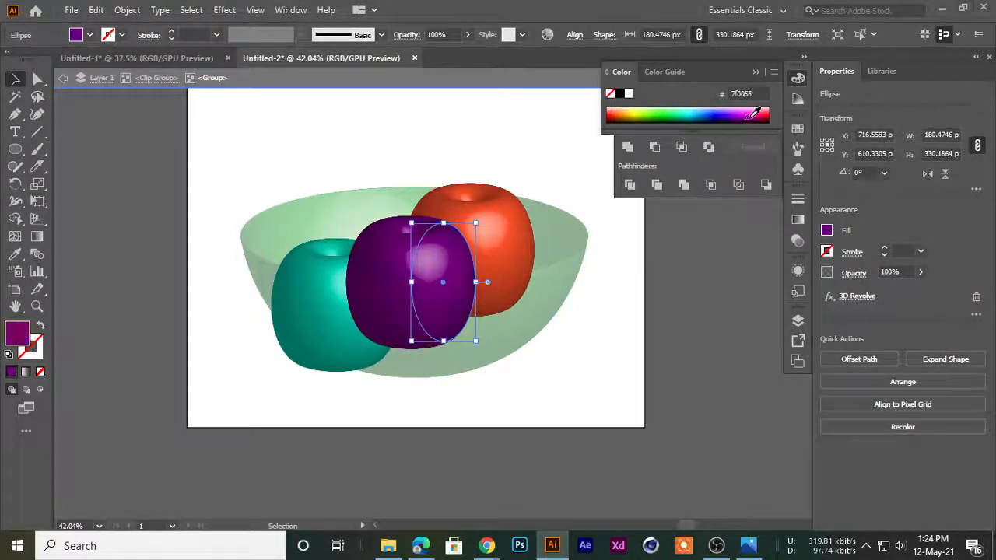
click(751, 116)
click(615, 112)
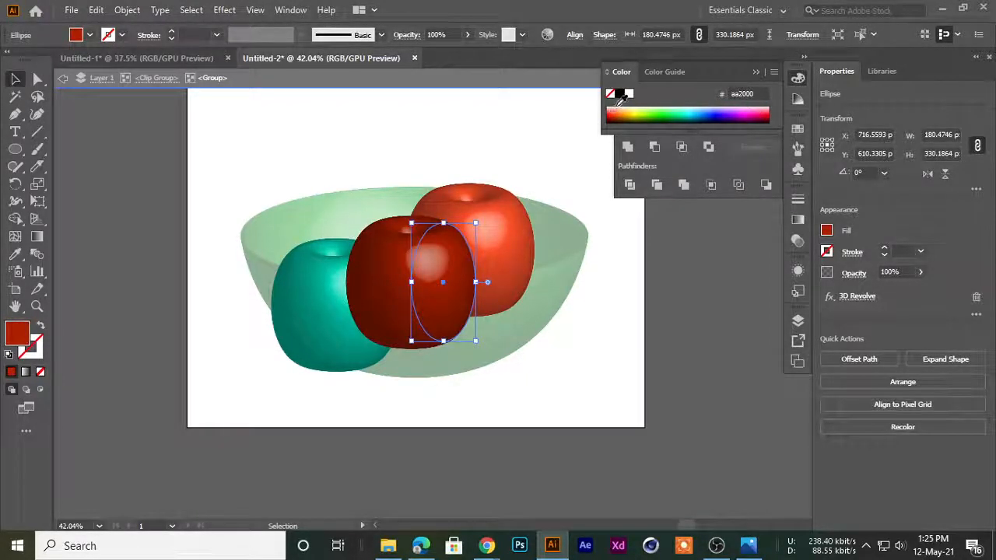
click(626, 109)
click(633, 110)
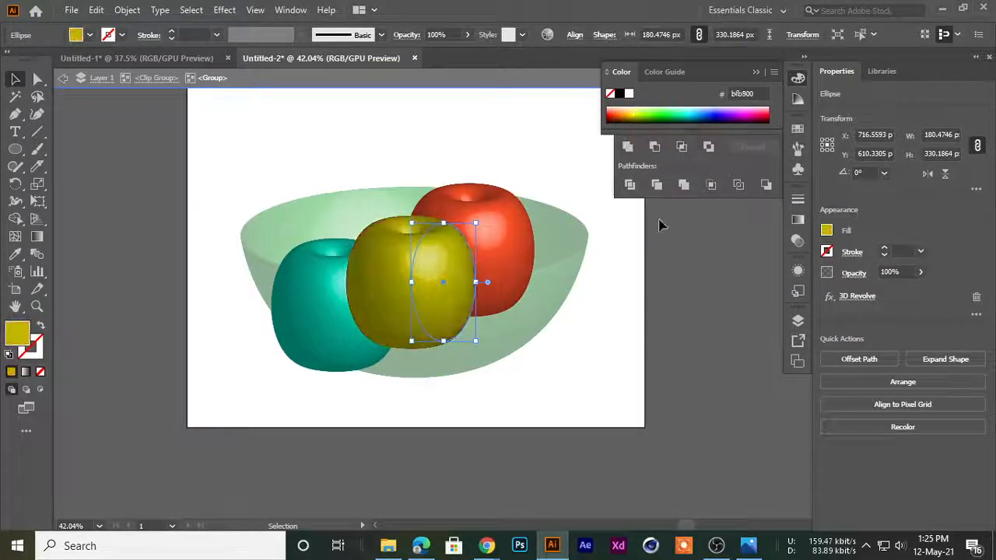
click(683, 278)
double_click(682, 280)
Move the bowl down away from the round shapes to about X 640 px, Y 887 px and undo the move
drag(571, 243, 451, 289)
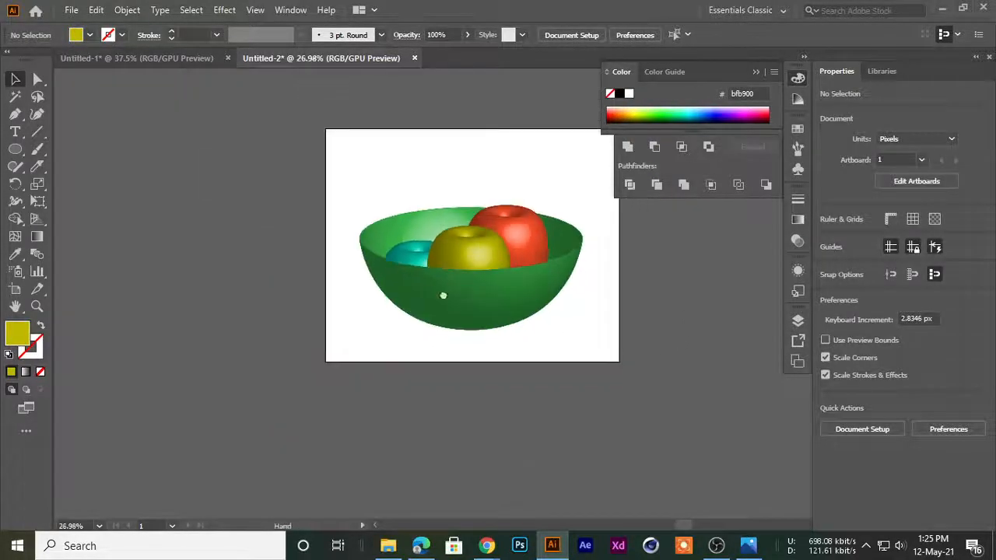
drag(445, 234, 544, 270)
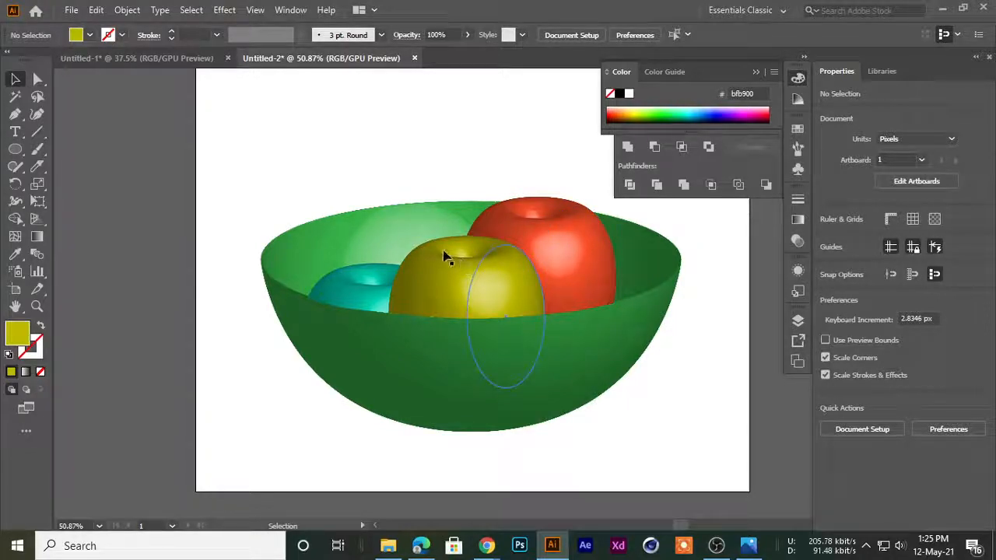
drag(396, 395, 418, 513)
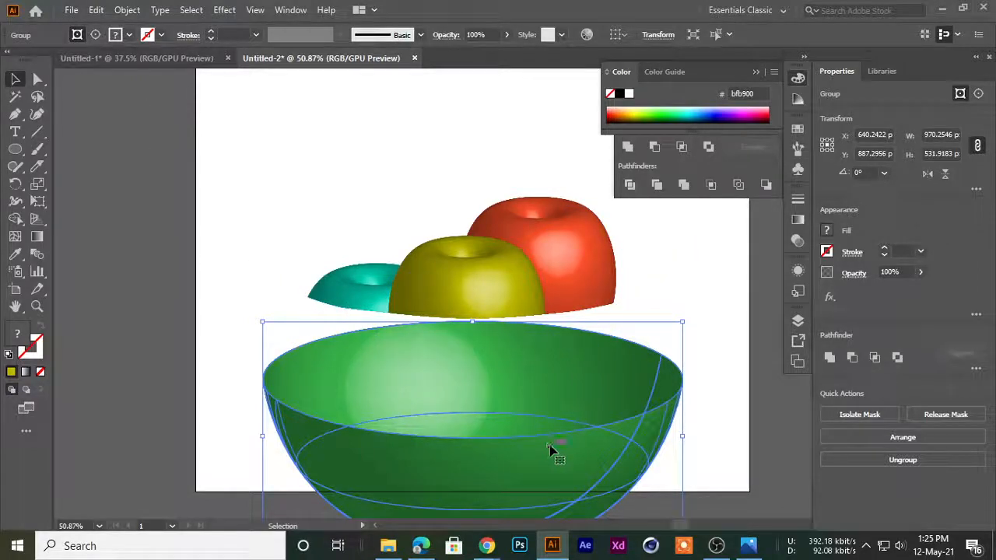
key(ctrl+z)
click(187, 283)
Move the bowl together with its clipped round shapes off the artboard's left side and reselect them
drag(482, 321, 456, 295)
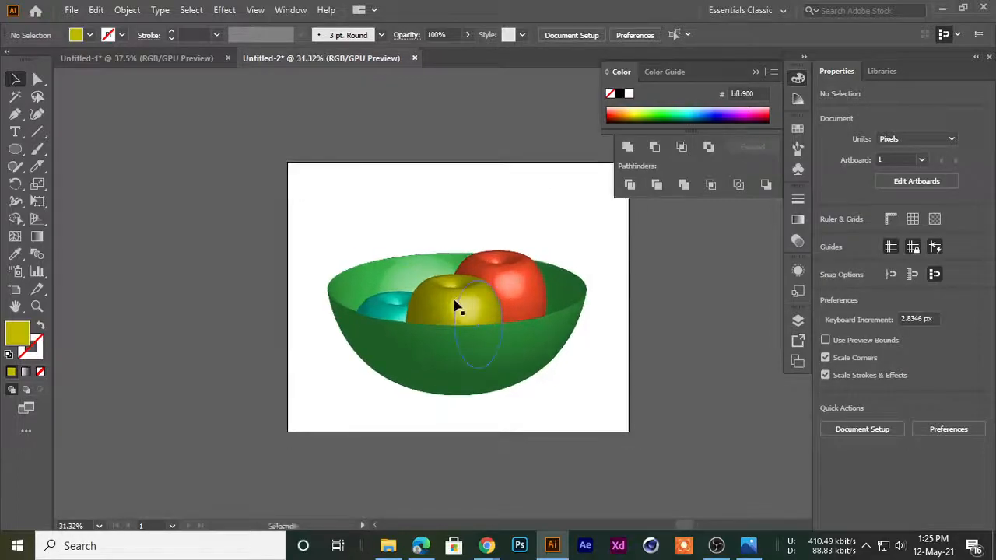
drag(576, 383, 254, 325)
click(389, 353)
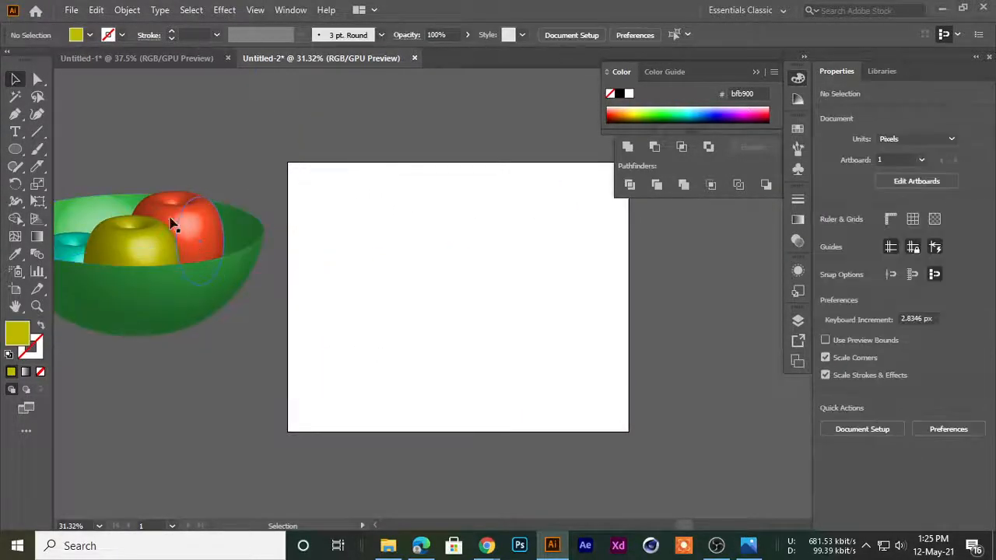
click(172, 320)
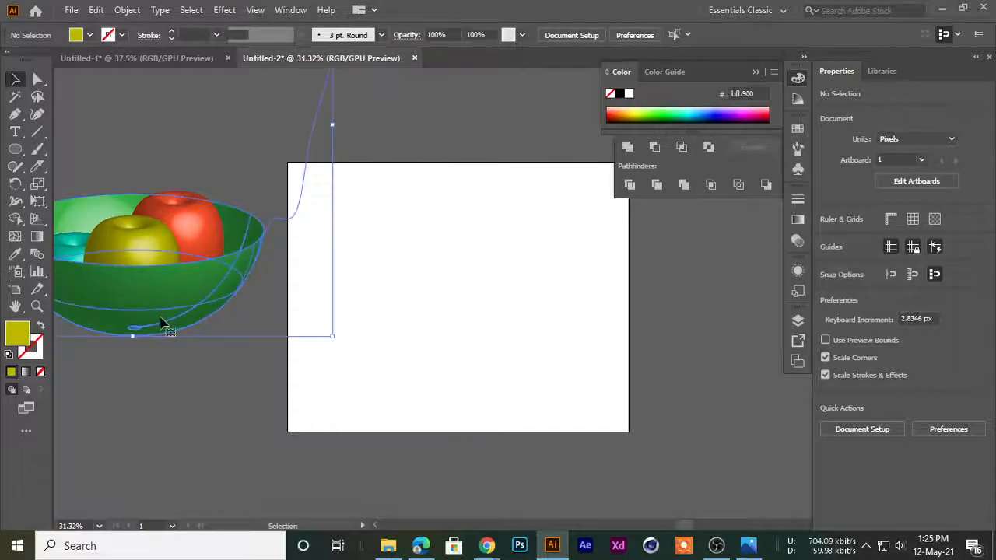
Delete the bowl and its clipped round shapes beside the artboard, leaving the artboard empty for a new design
key(Delete)
drag(523, 275, 393, 291)
drag(393, 291, 435, 286)
drag(439, 283, 389, 287)
drag(389, 288, 284, 235)
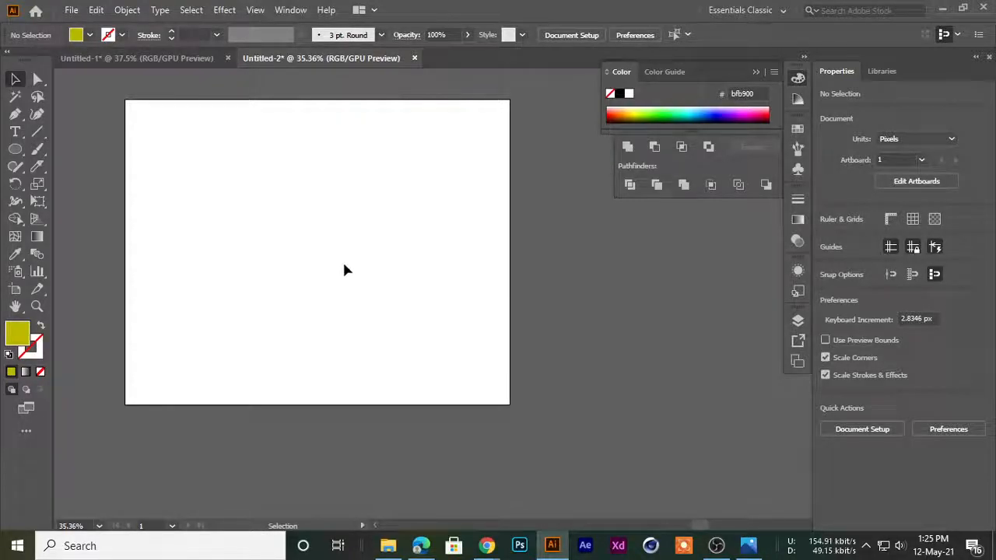
drag(295, 180, 380, 192)
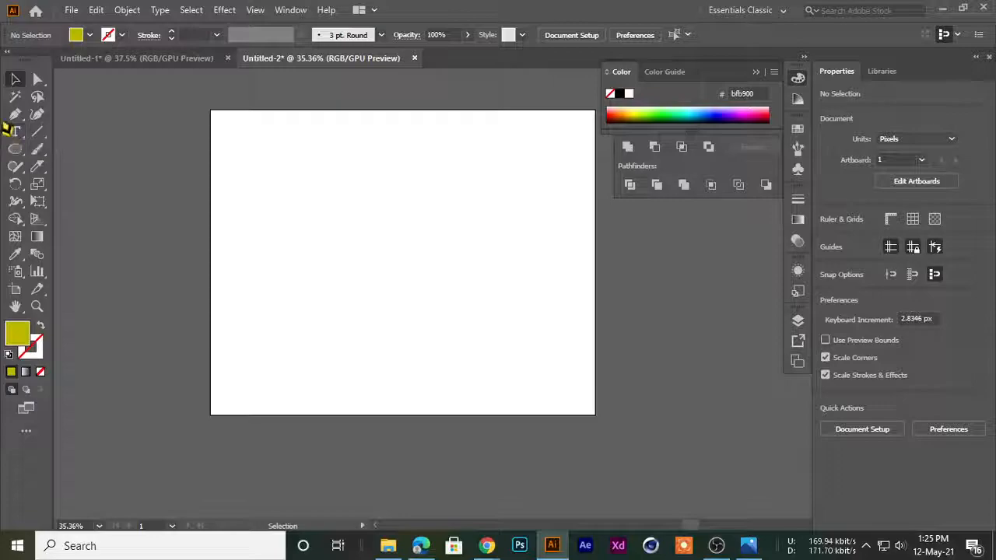
Draw a horizontal rectangle about 853 by 59 px near the artboard's upper edge and fill it with green 71ff2a
drag(21, 114, 67, 119)
click(16, 81)
drag(15, 149, 81, 148)
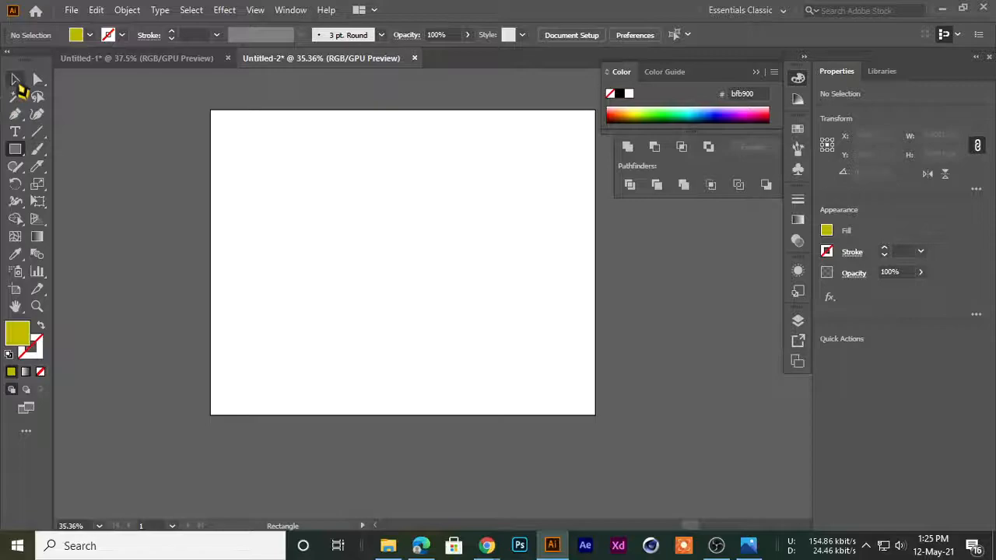
click(17, 84)
scroll(333, 195, up, 3)
scroll(365, 226, down, 1)
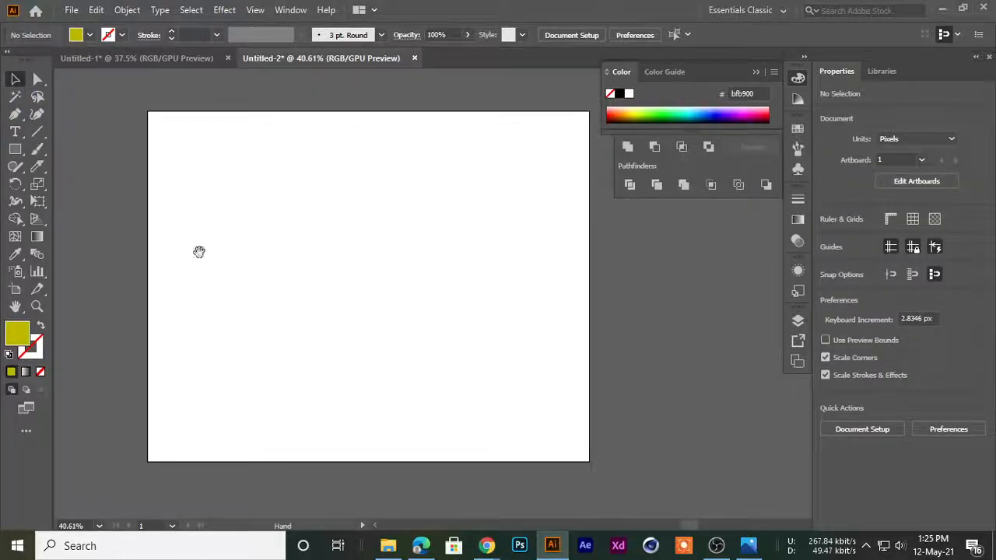
drag(15, 148, 82, 149)
drag(217, 179, 499, 197)
click(14, 79)
click(269, 201)
click(269, 189)
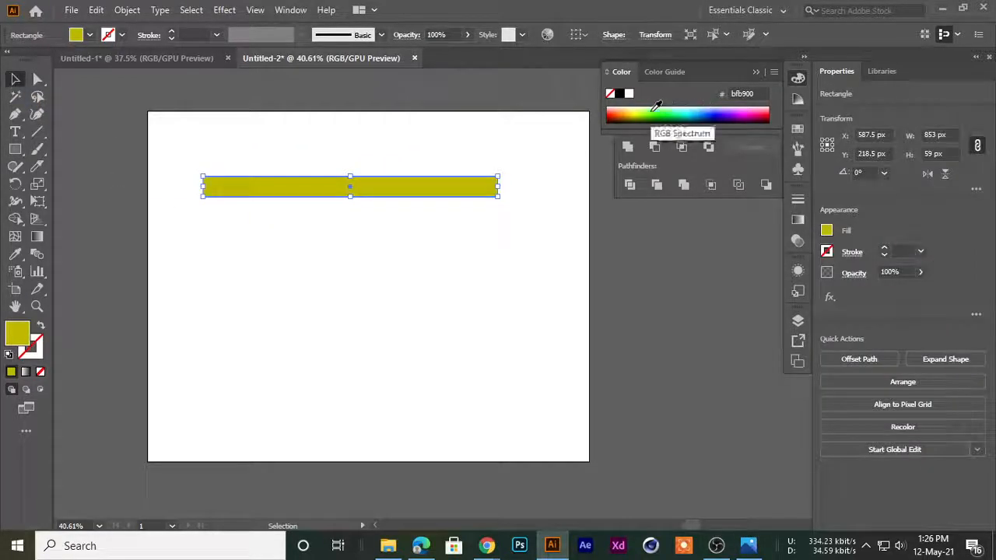
click(652, 111)
click(373, 247)
Make four copies of the green bar below it, evenly stacked about 79 px apart
drag(204, 176, 320, 255)
drag(354, 221, 410, 261)
key(ctrl+d)
key(ctrl+d)
key(ctrl+d)
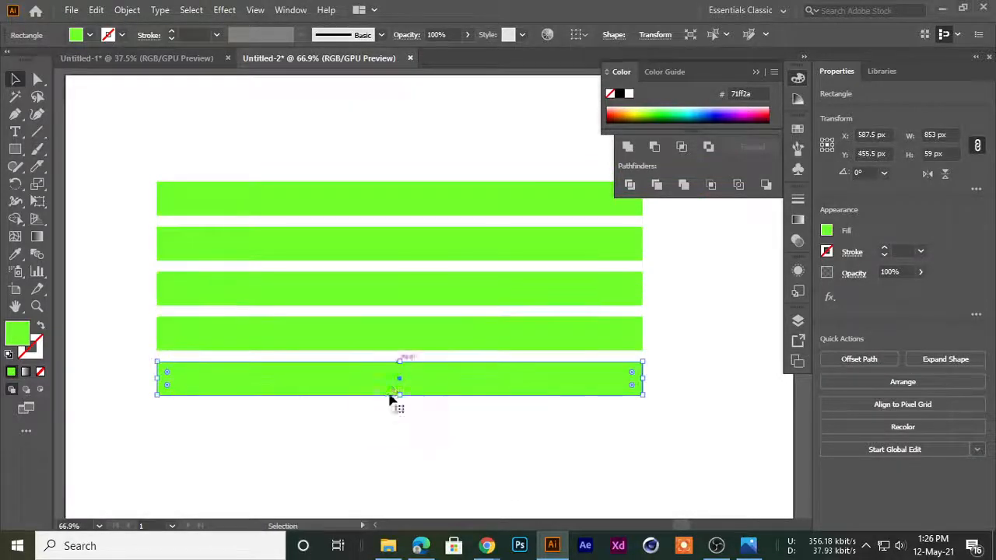
click(470, 408)
drag(402, 375, 307, 296)
Select all five green bars, move them up just above the artboard, and deselect them
key(ctrl+a)
drag(455, 423, 321, 409)
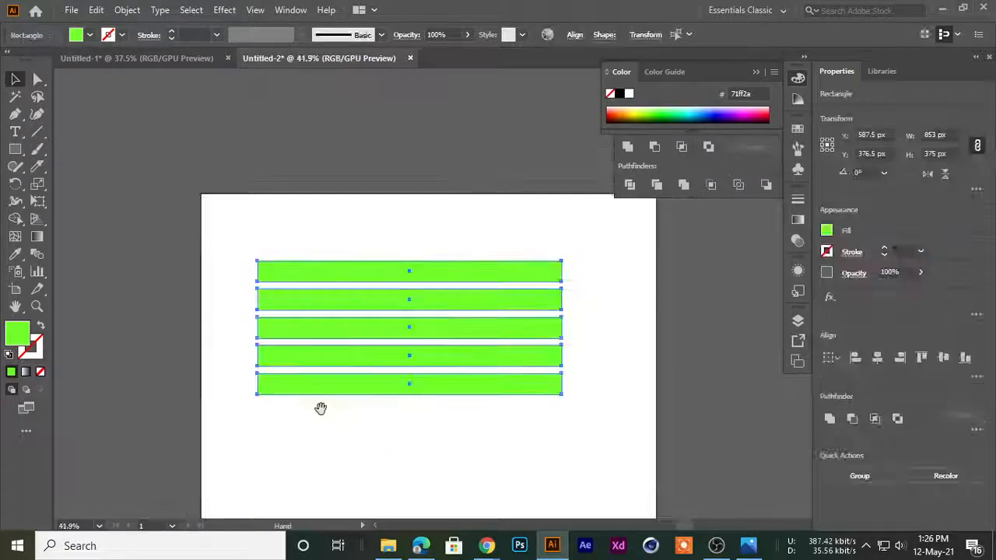
drag(427, 375, 453, 174)
click(385, 279)
drag(402, 286, 345, 296)
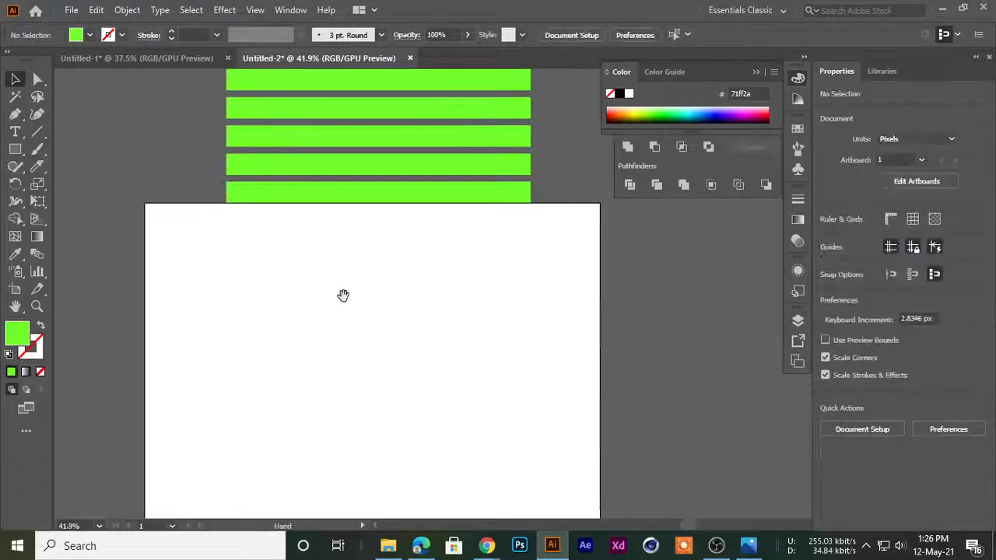
drag(345, 347, 351, 280)
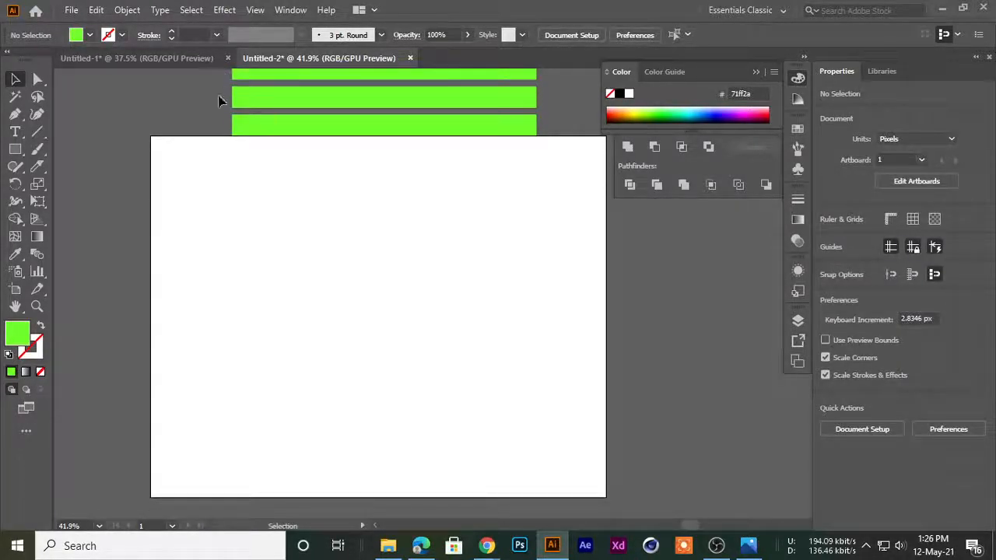
Draw a green circle about 636 px in diameter in the middle of the artboard
click(15, 148)
click(15, 131)
click(15, 149)
drag(15, 149, 82, 184)
drag(247, 213, 474, 439)
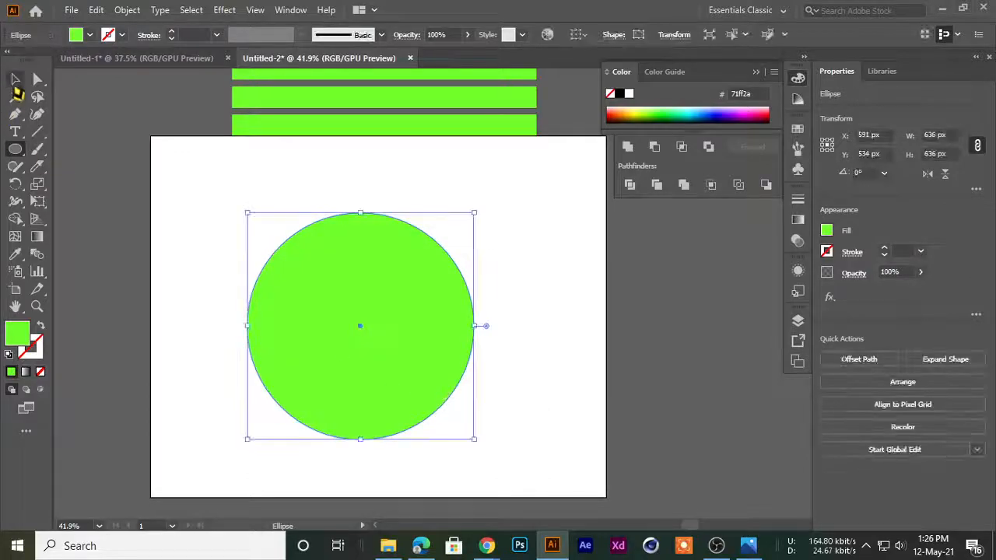
click(15, 80)
click(235, 223)
Switch to the Google Meet call, admit the waiting participant, and return to Illustrator
mouse_move(486, 545)
click(409, 476)
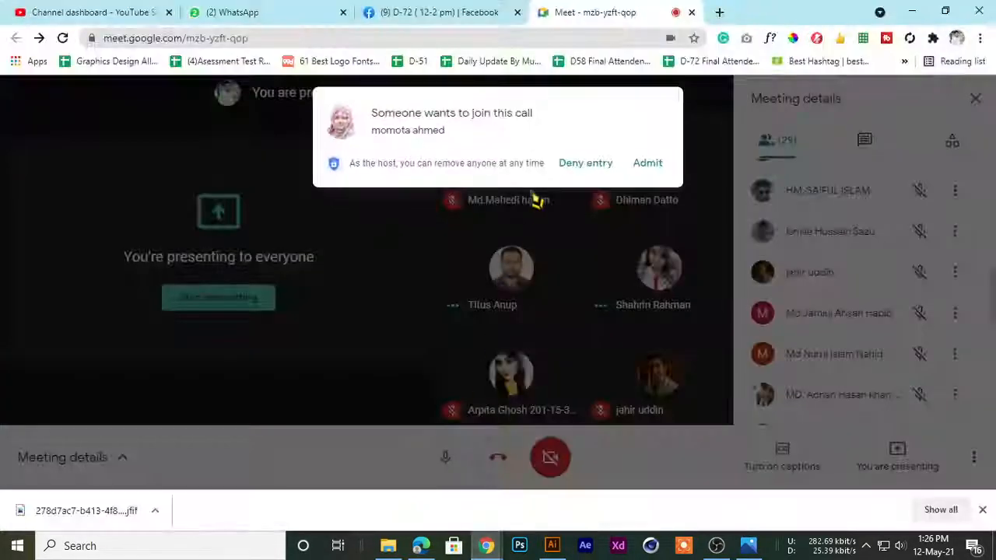
click(646, 164)
key(alt+Tab)
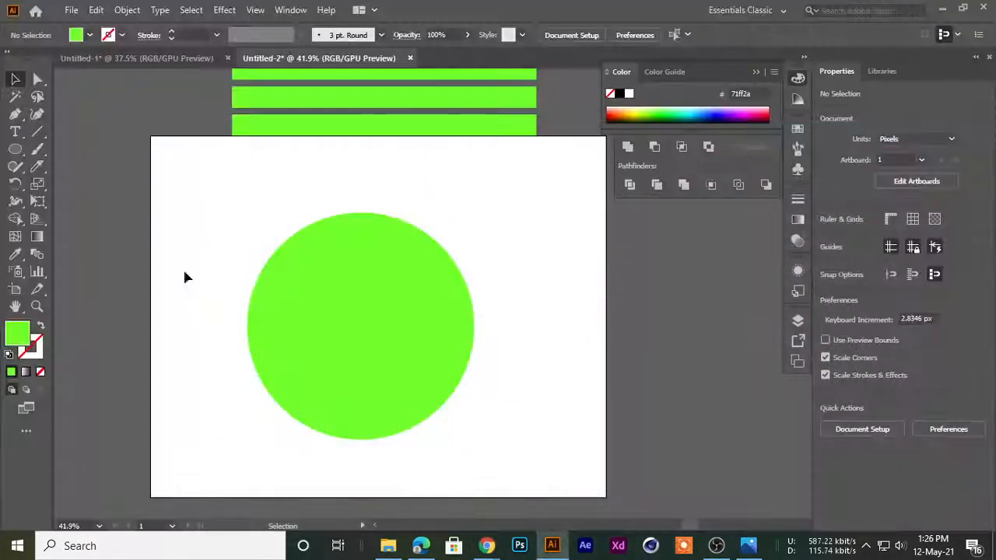
Shrink the green circle to about 591 px in diameter and move it up to about Y 427.5 px
click(407, 317)
drag(474, 440, 457, 422)
drag(358, 358, 365, 328)
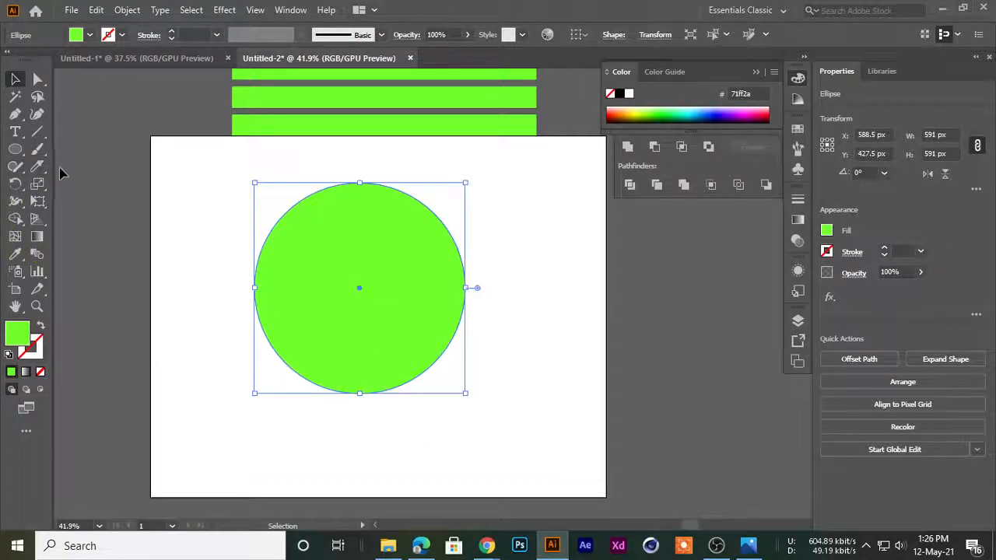
Cut the circle vertically through its middle with the Knife tool and delete the left half
drag(37, 166, 68, 201)
drag(359, 165, 364, 470)
key(v)
click(104, 215)
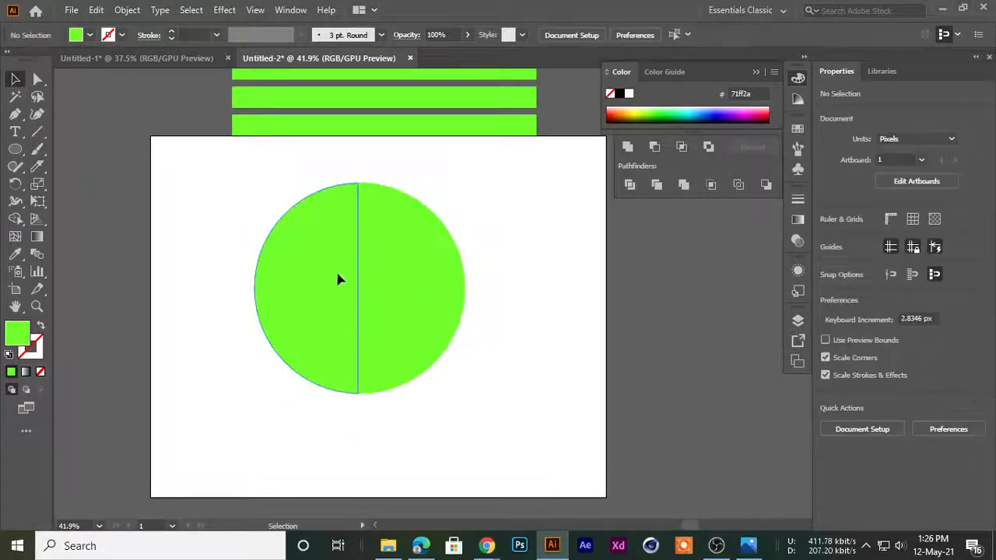
drag(349, 276, 149, 293)
key(Delete)
Copy the remaining half circle beyond the artboard's left edge and fill the original half with magenta ff15d1
ctrl+drag(537, 287, 191, 286)
ctrl+drag(457, 293, 506, 321)
click(465, 299)
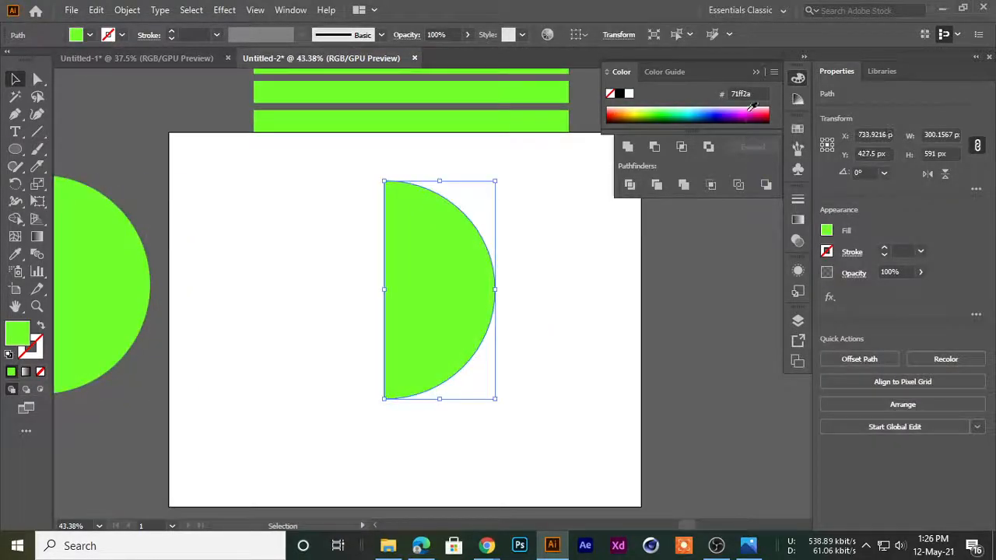
click(749, 114)
click(438, 291)
Preview the 3D Revolve effect on the magenta half circle and open its Map Art settings
click(224, 9)
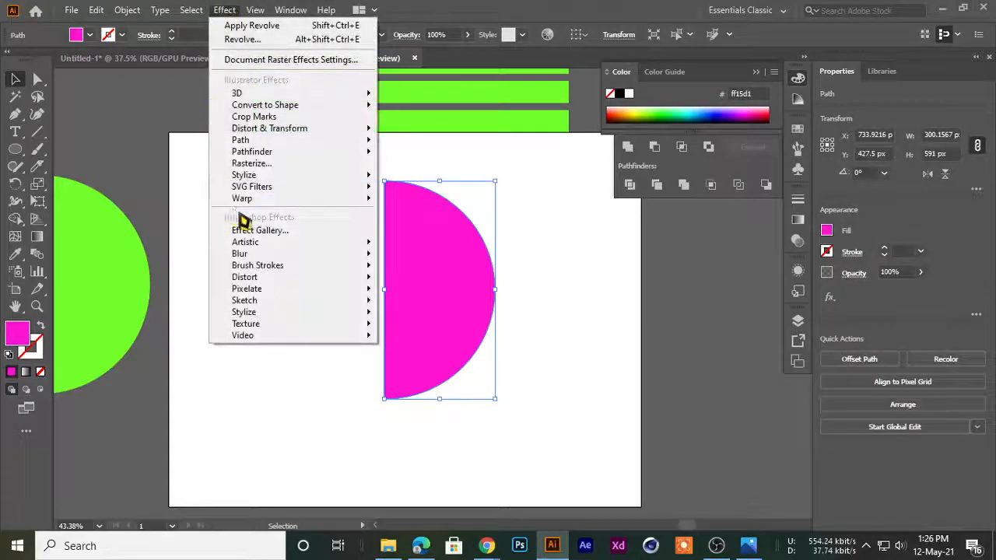
mouse_move(241, 93)
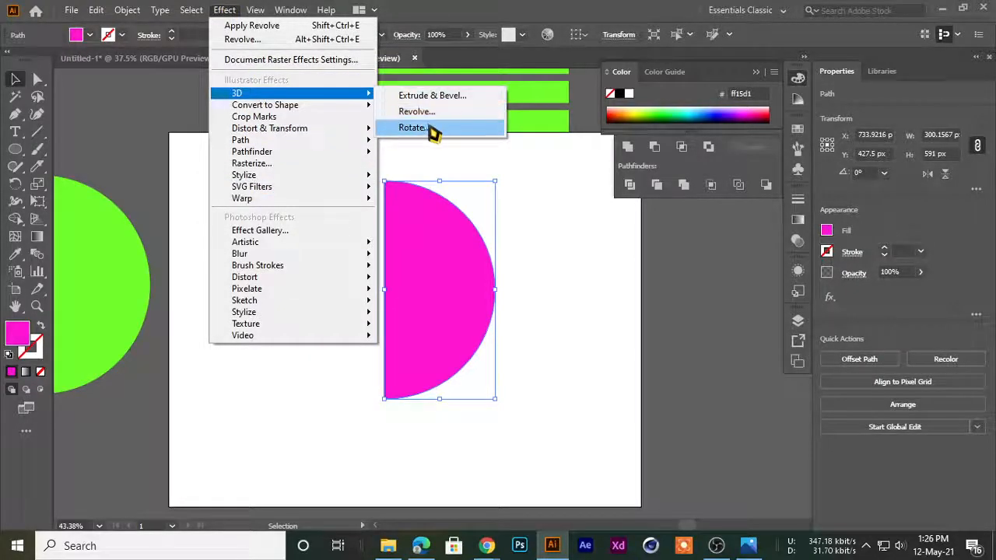
click(417, 111)
drag(669, 19, 661, 31)
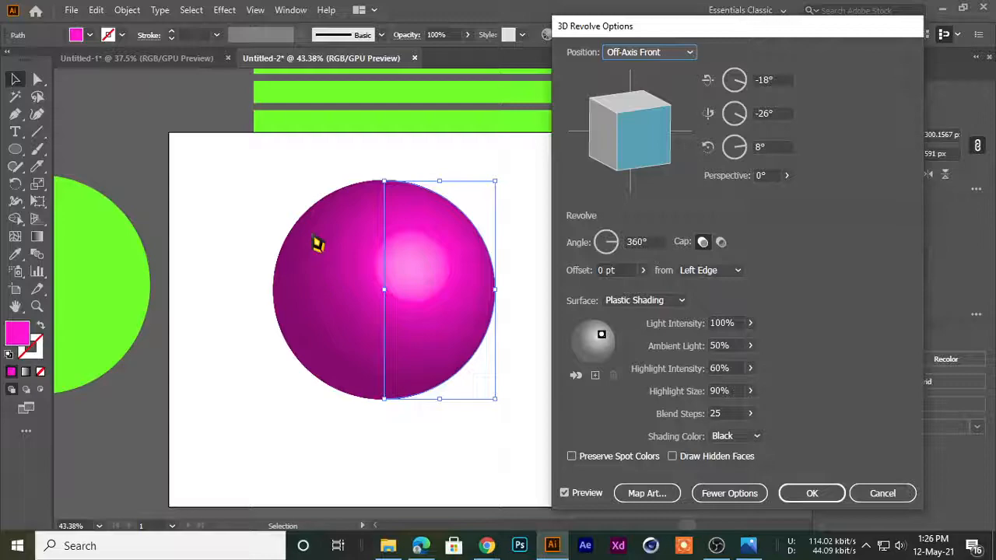
drag(636, 39, 614, 31)
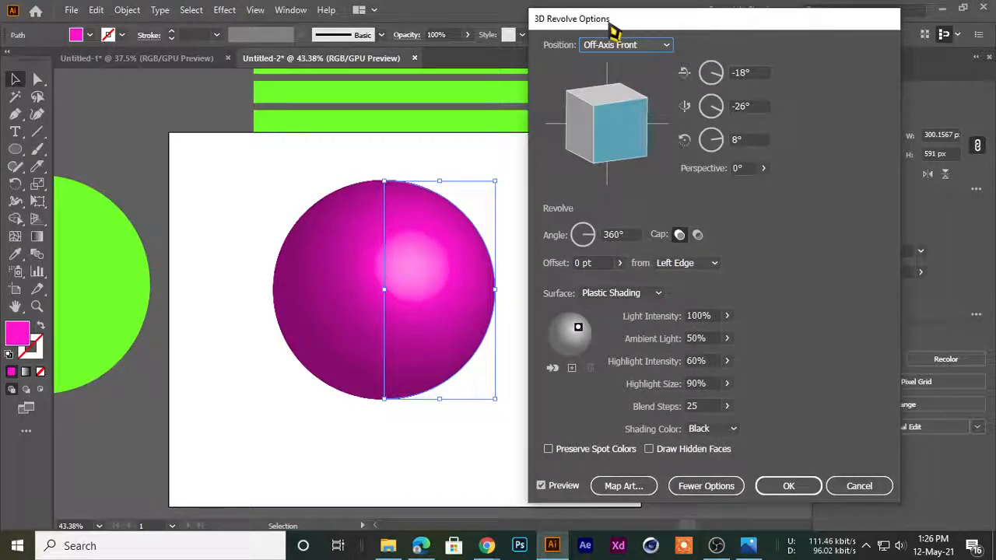
click(624, 485)
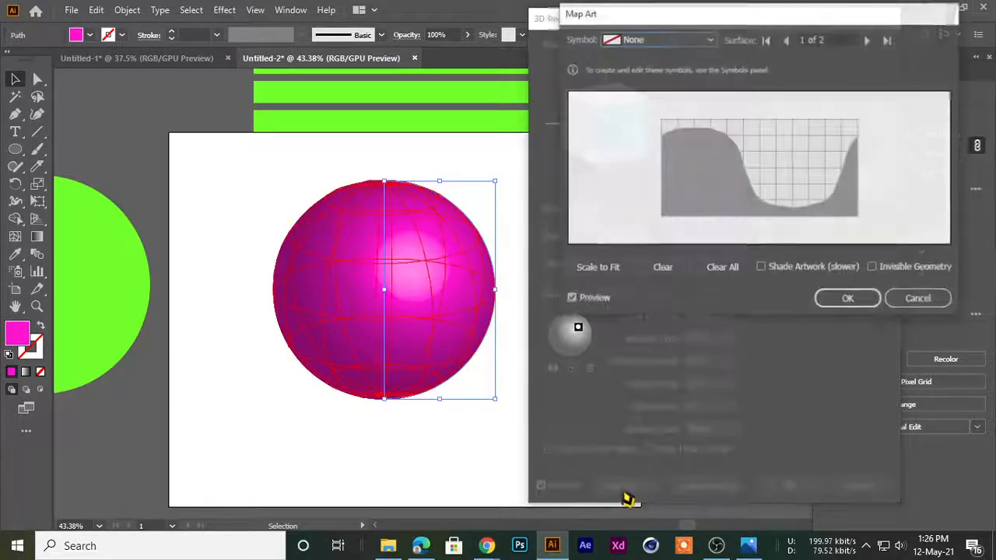
drag(658, 25, 669, 57)
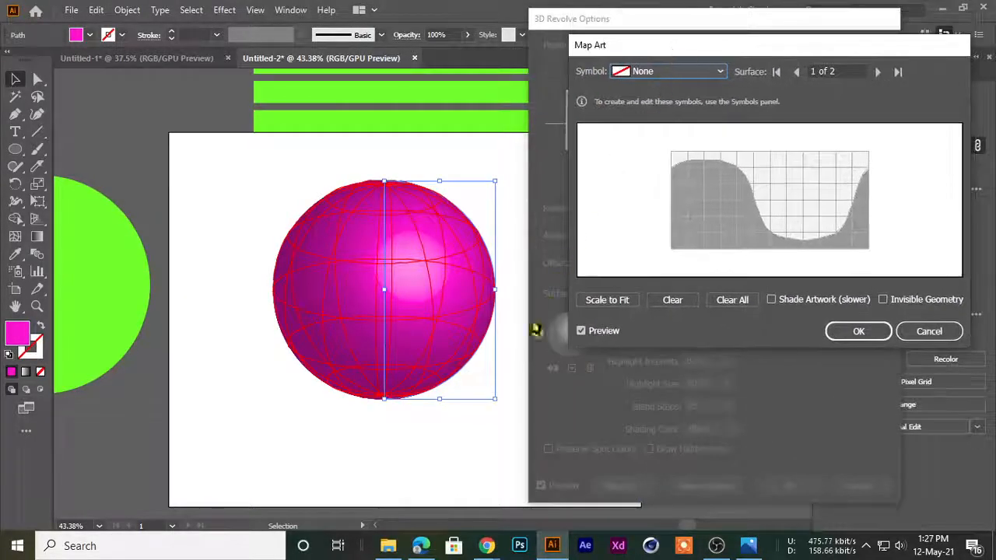
click(926, 331)
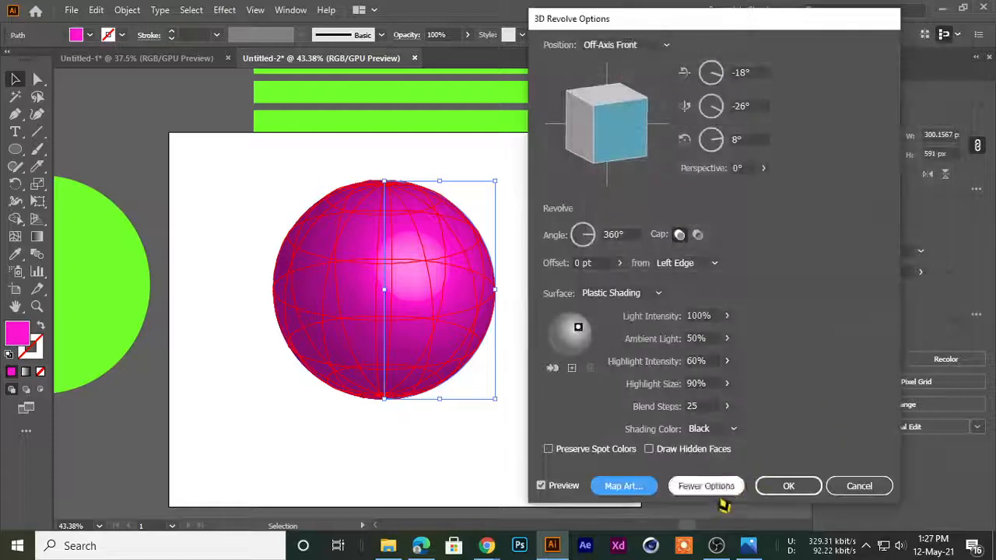
click(630, 488)
drag(746, 62, 694, 59)
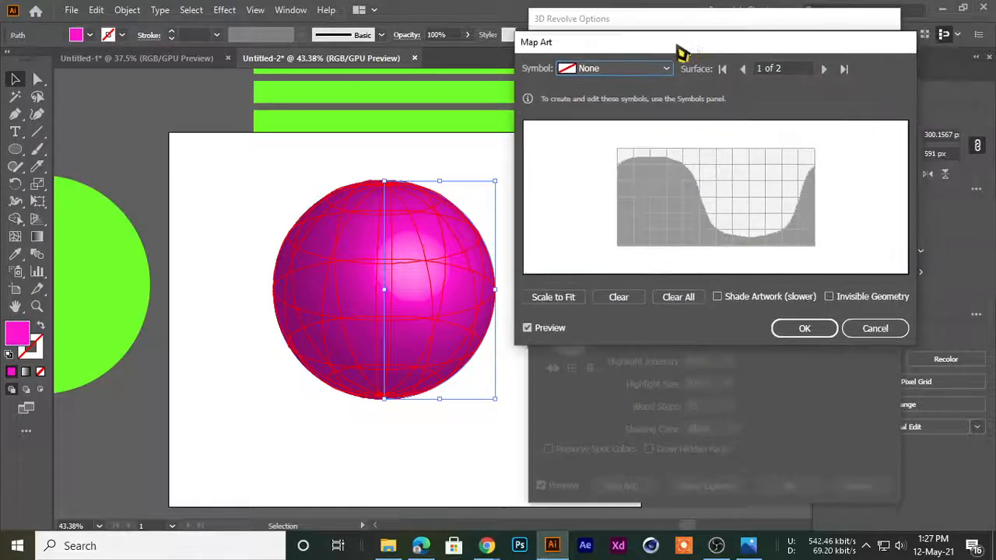
Try the PopUpButton_over and Search symbols as mapped artwork on surface 1 of the sphere
click(623, 69)
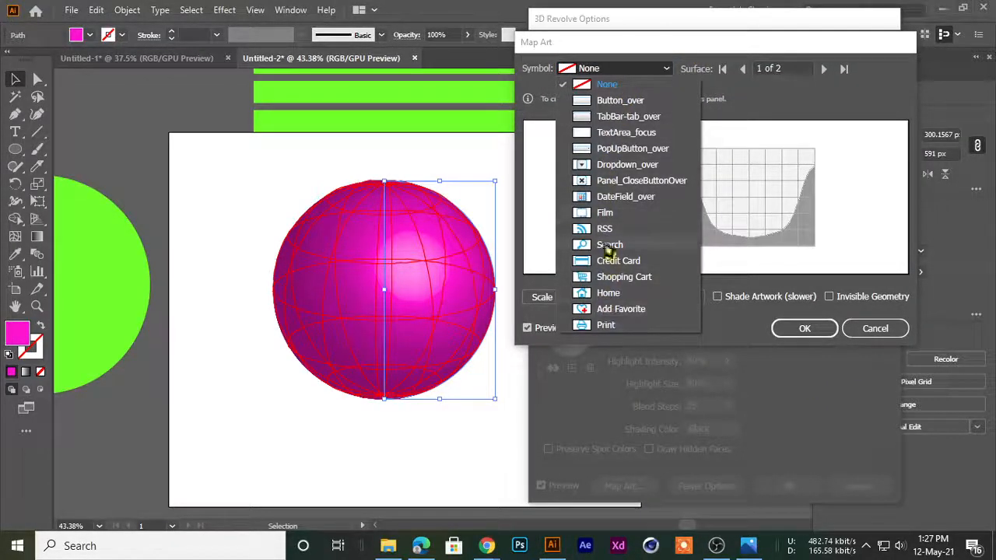
click(608, 84)
click(645, 69)
click(622, 129)
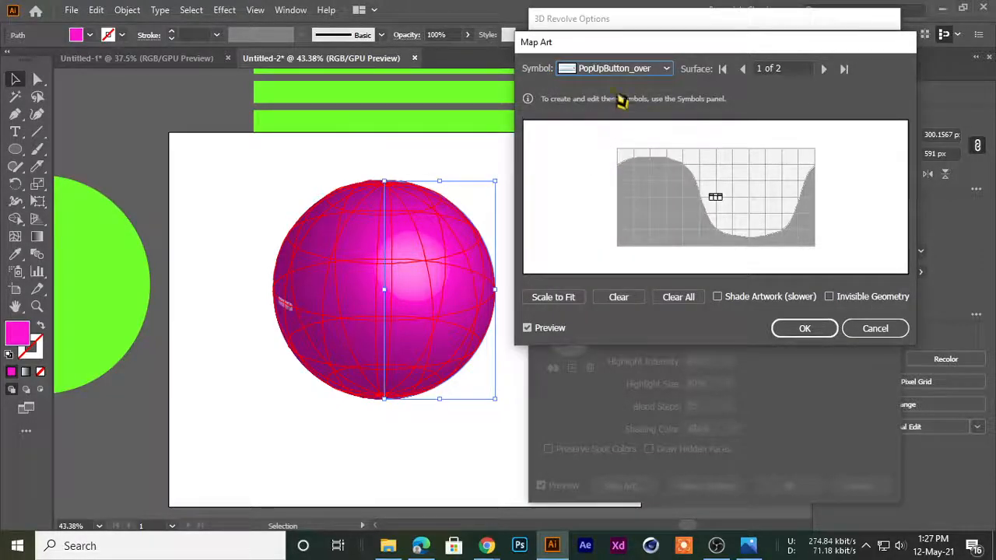
click(623, 68)
click(592, 244)
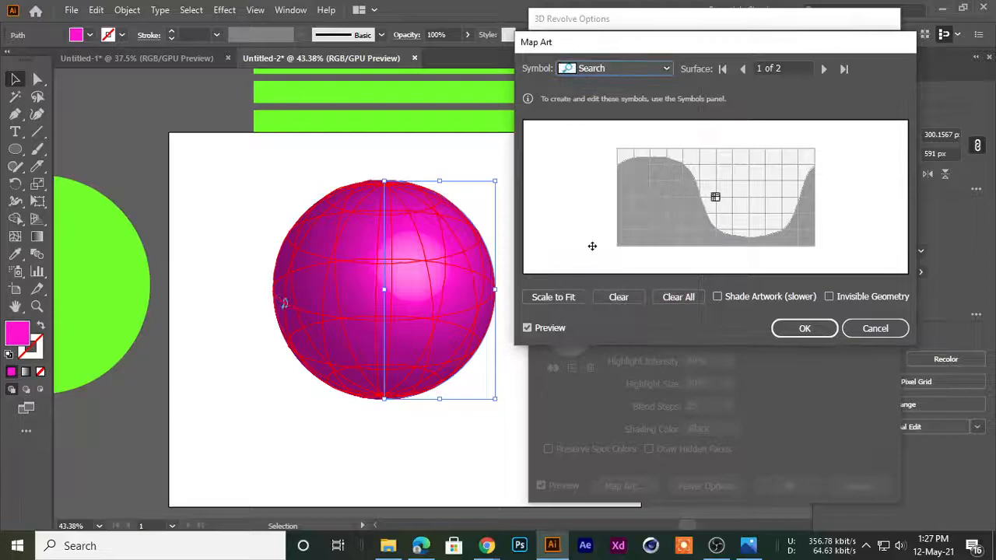
Map the Home symbol onto surface 1, scale it to fit, and shift it sideways on the surface
click(623, 69)
click(595, 291)
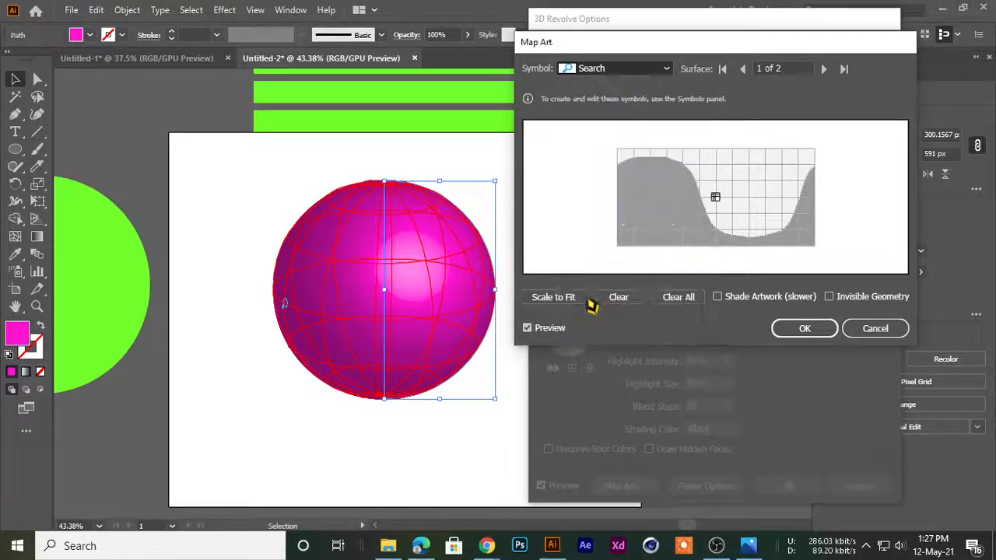
click(564, 300)
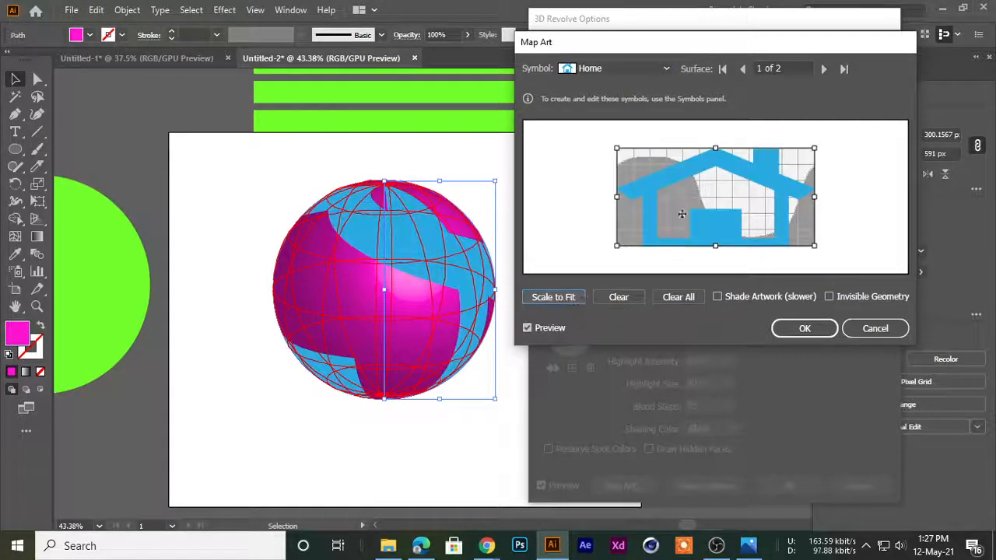
mouse_move(733, 180)
mouse_down()
mouse_move(661, 166)
mouse_move(794, 179)
mouse_move(762, 180)
mouse_move(783, 211)
mouse_move(706, 195)
mouse_move(788, 211)
mouse_move(787, 175)
mouse_move(748, 185)
mouse_up()
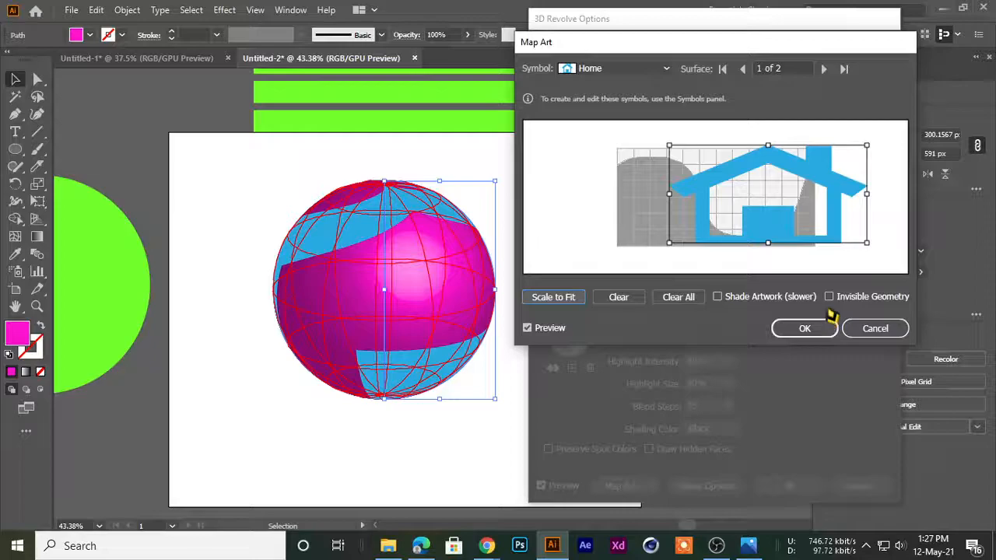
Toggle Invisible Geometry and Shade Artwork on and off, then cancel the art mapping and the revolve
click(829, 297)
click(830, 298)
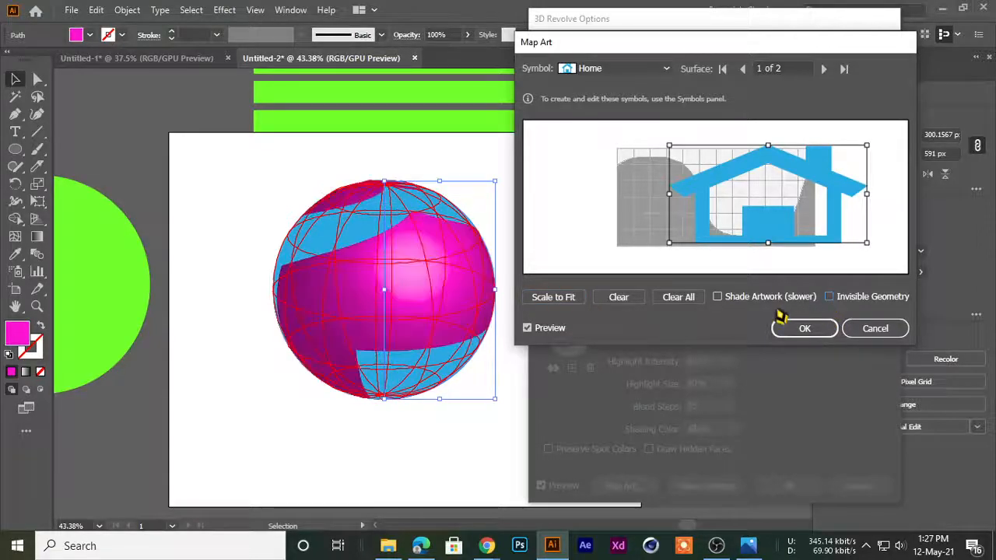
click(717, 296)
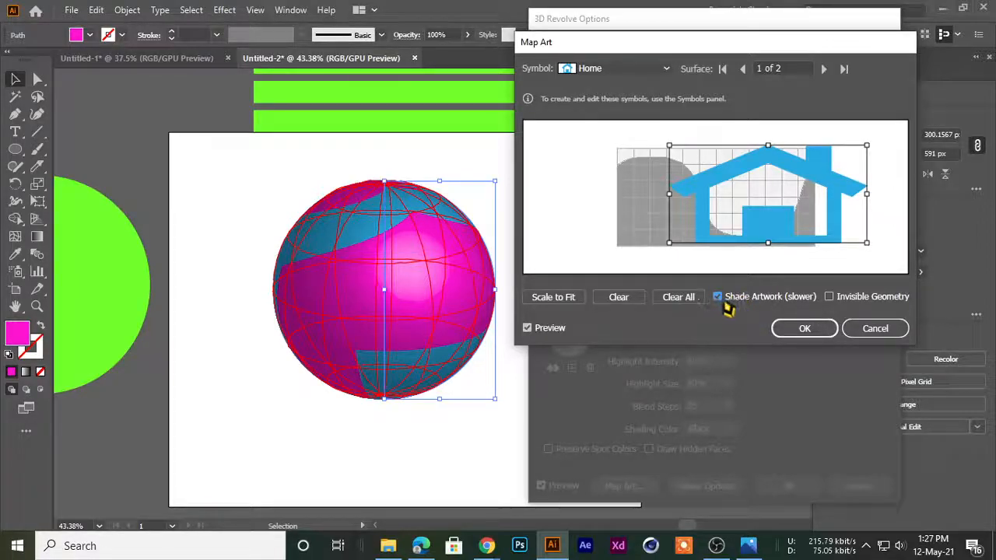
click(720, 300)
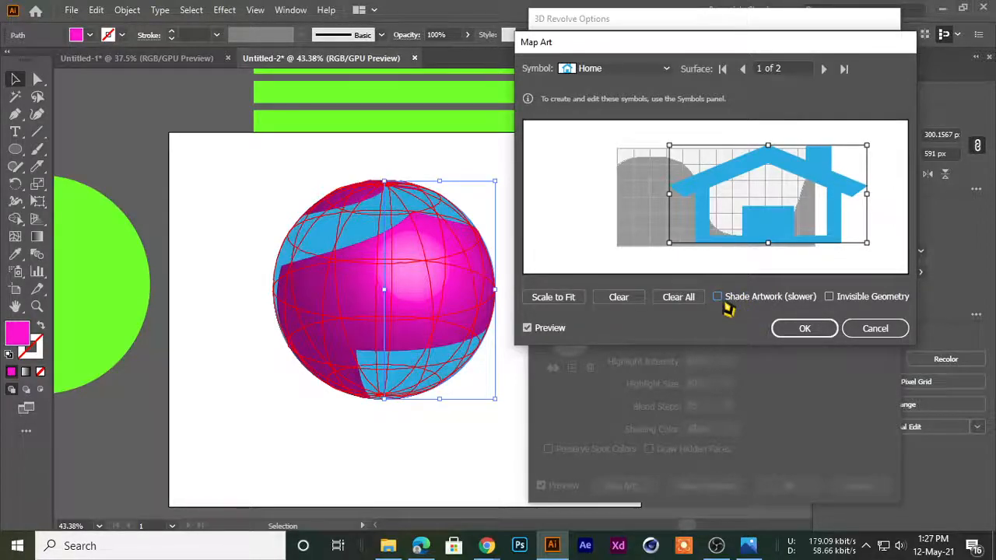
click(874, 331)
click(843, 423)
click(408, 448)
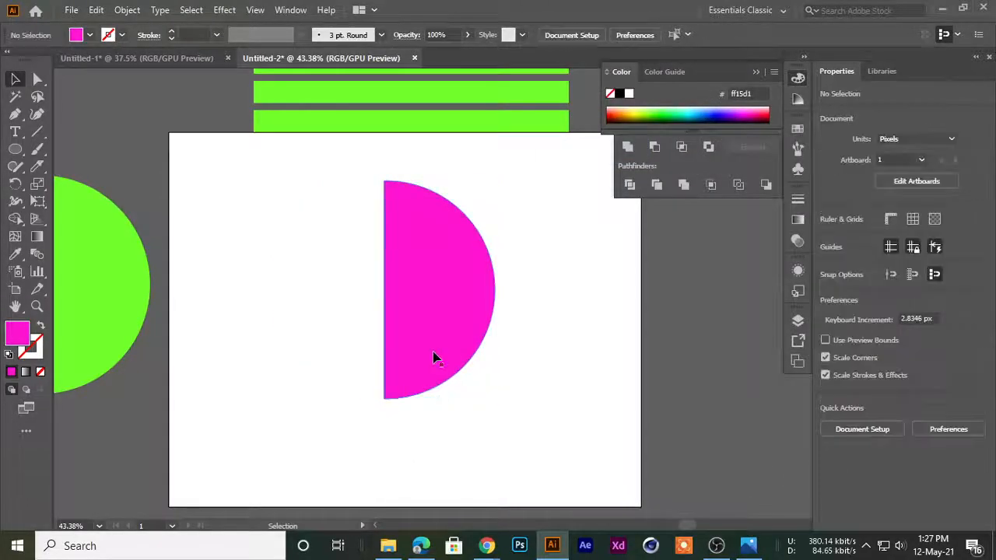
Fill the magenta half circle on the artboard with brown 946c00 and deselect it
click(433, 358)
drag(479, 299, 400, 349)
drag(655, 113, 630, 113)
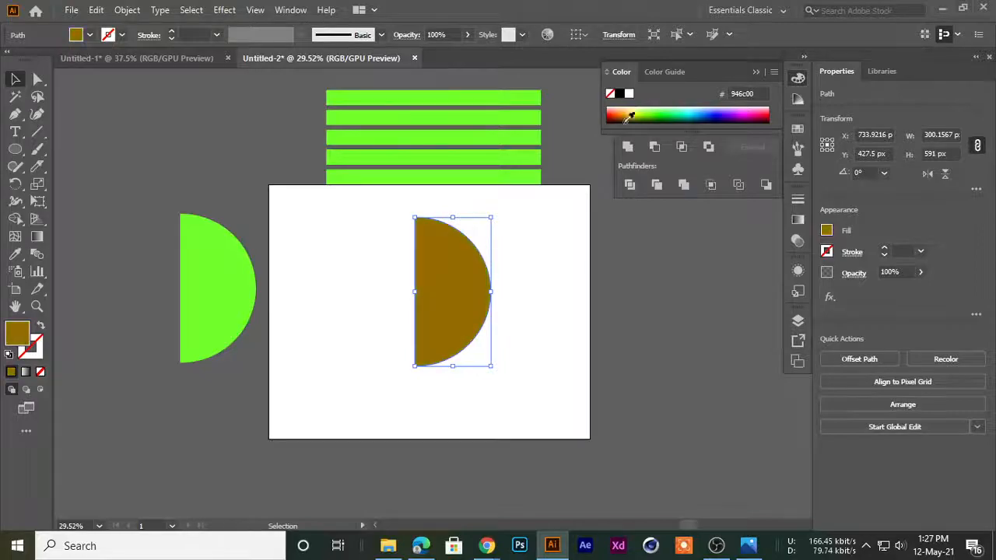
click(520, 212)
Save the five green stripes above the artboard as a new symbol
drag(462, 249, 343, 311)
drag(337, 155, 388, 235)
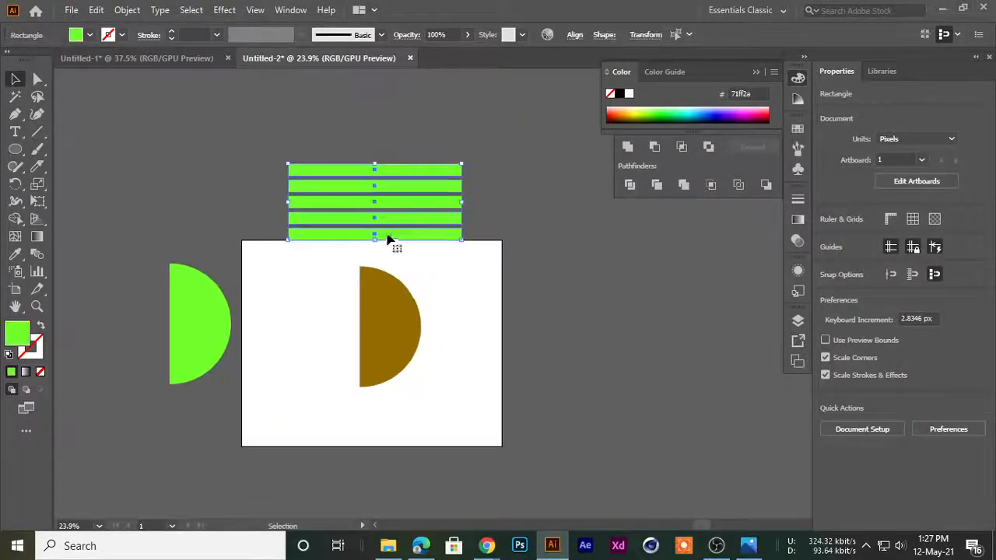
click(797, 173)
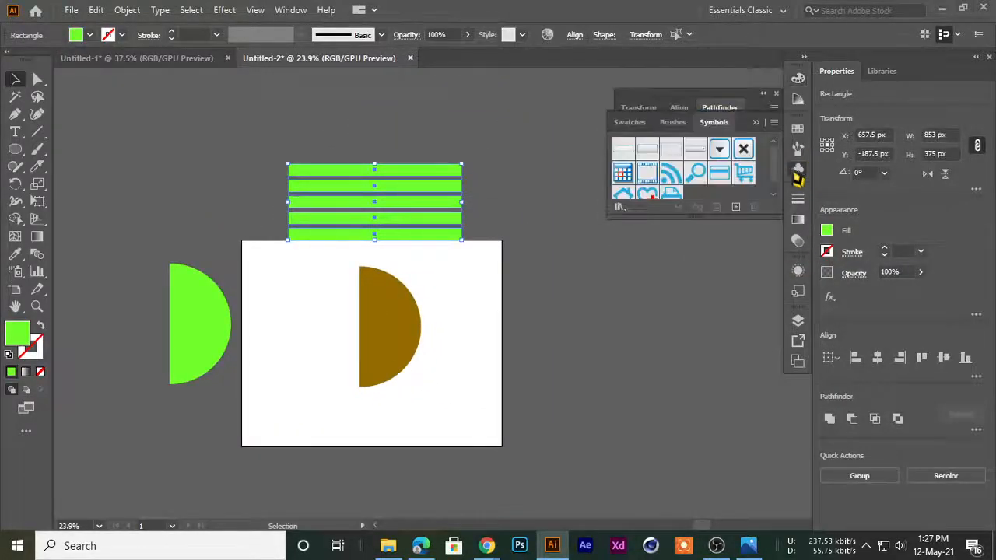
drag(369, 204, 696, 175)
click(483, 397)
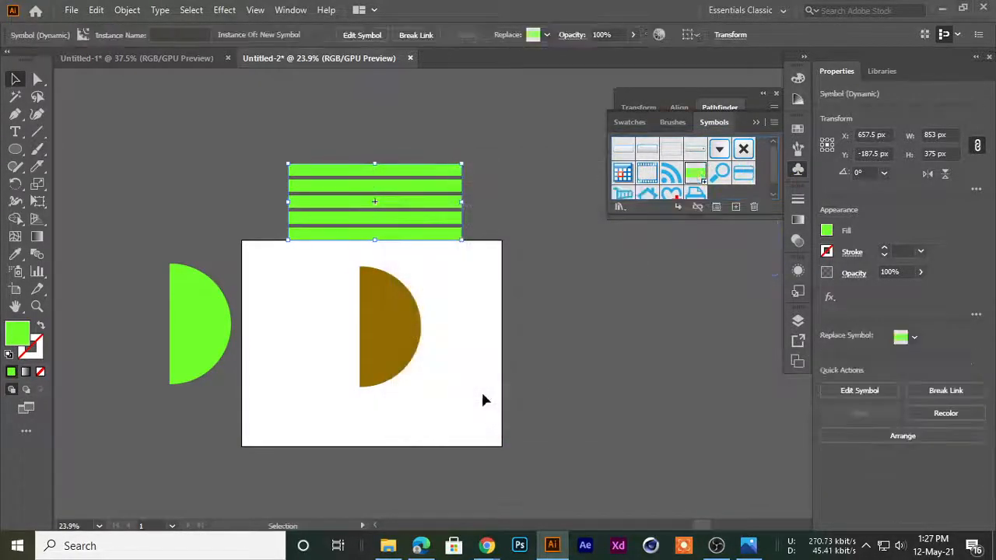
Move the green striped symbol instance up and away from the artboard's upper edge and deselect it
click(482, 395)
drag(450, 234, 425, 168)
click(417, 378)
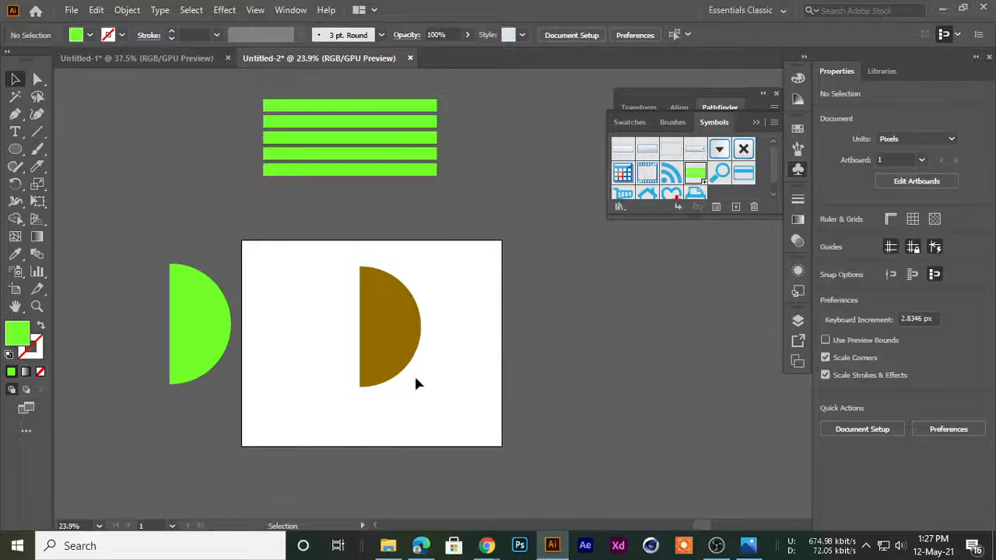
Swap the brown half circle's fill and stroke to show it as an outline, and swap them back
scroll(447, 311, up, 3)
click(436, 289)
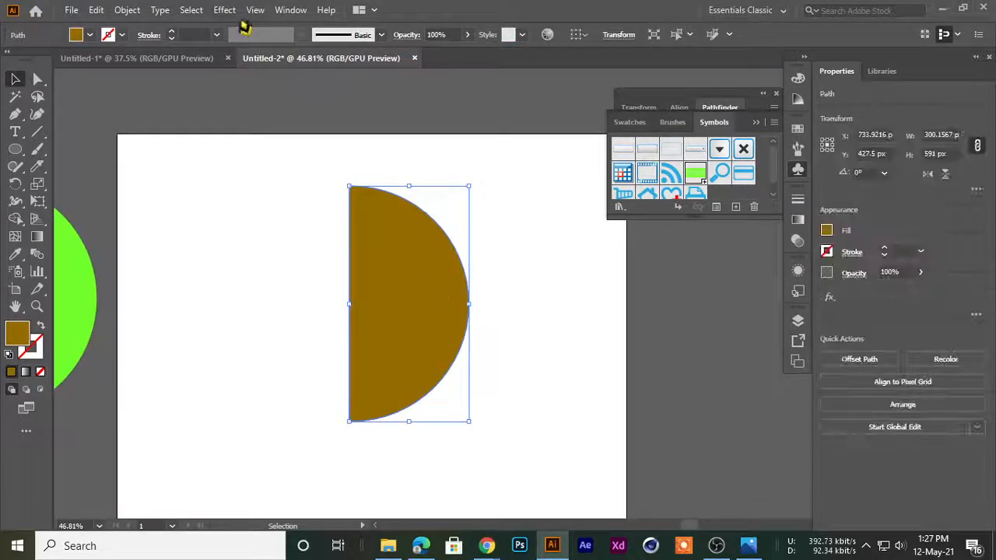
click(291, 189)
click(399, 290)
click(300, 308)
click(377, 311)
click(41, 326)
click(300, 493)
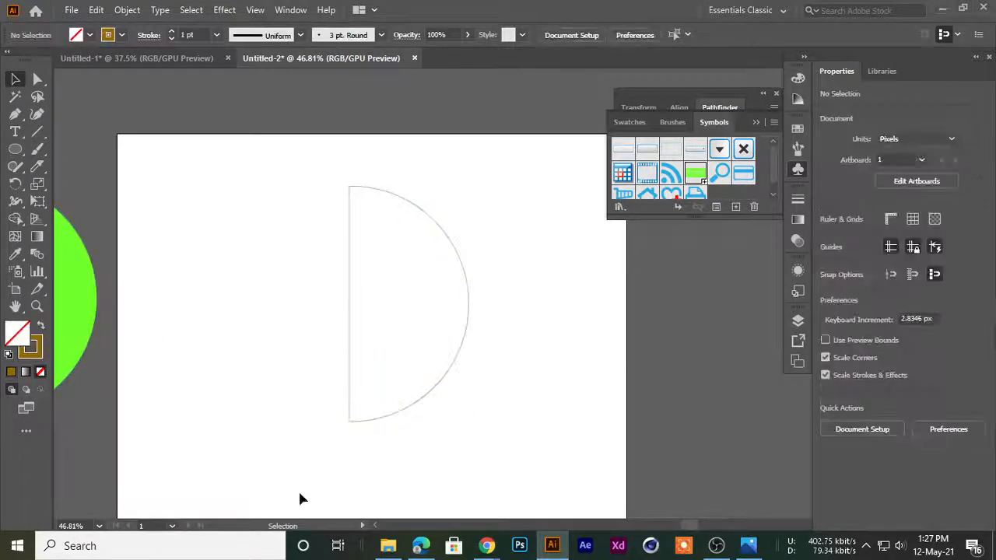
click(460, 380)
click(41, 326)
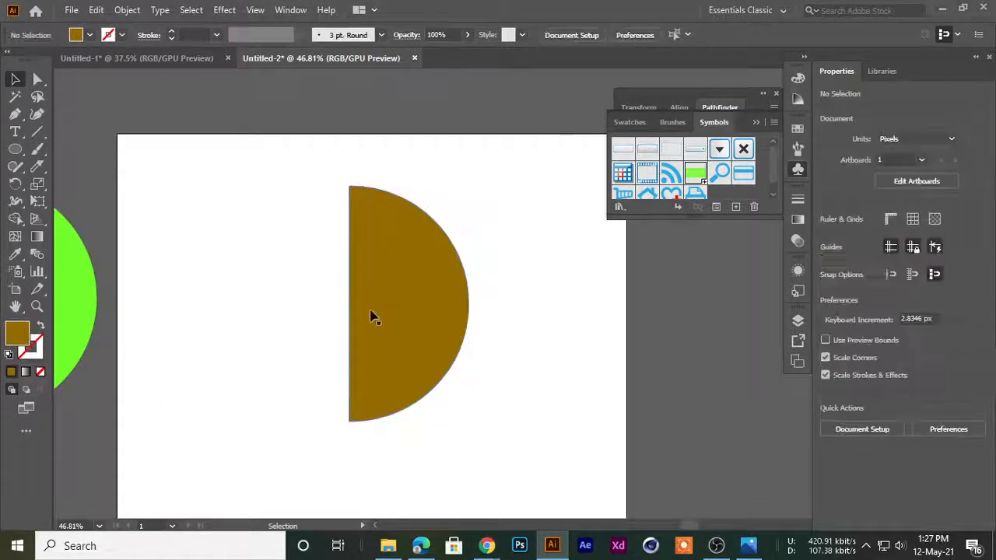
Apply a 360° 3D Revolve from the left edge to the brown half circle and open its art mapping
click(224, 10)
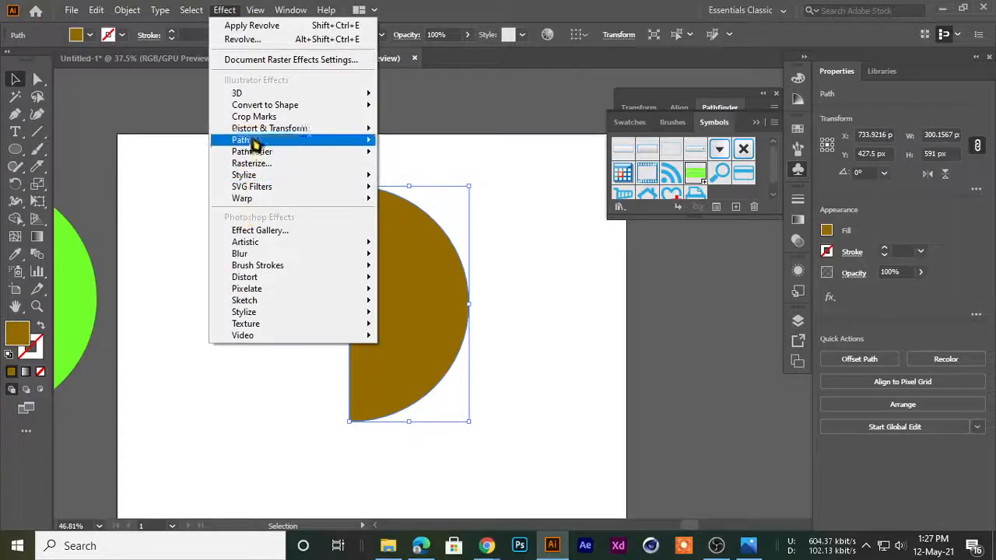
mouse_move(269, 98)
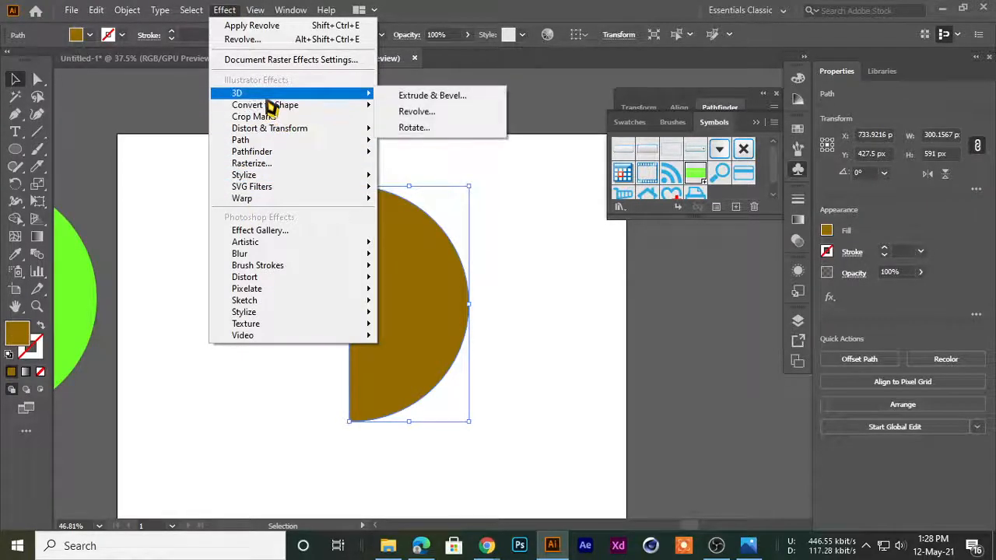
click(415, 110)
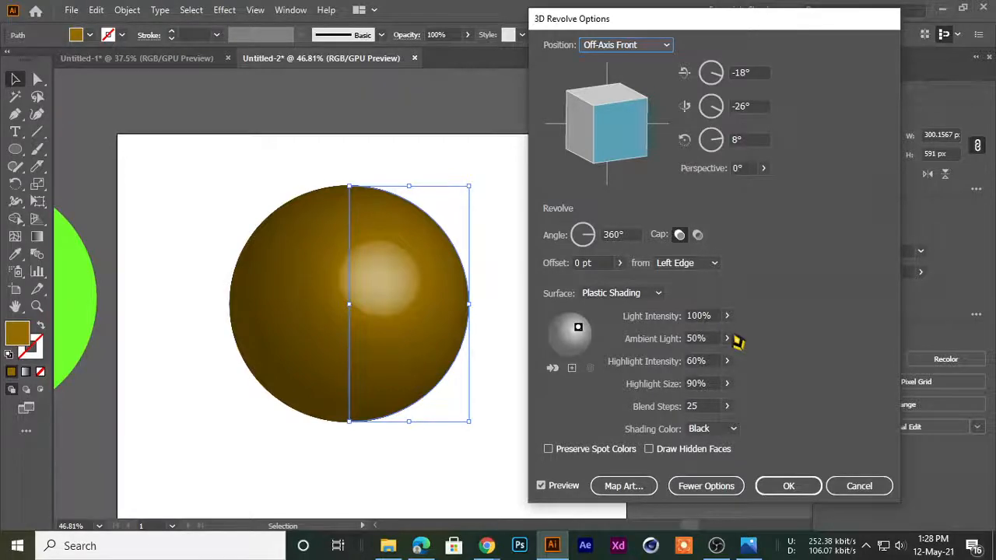
click(624, 487)
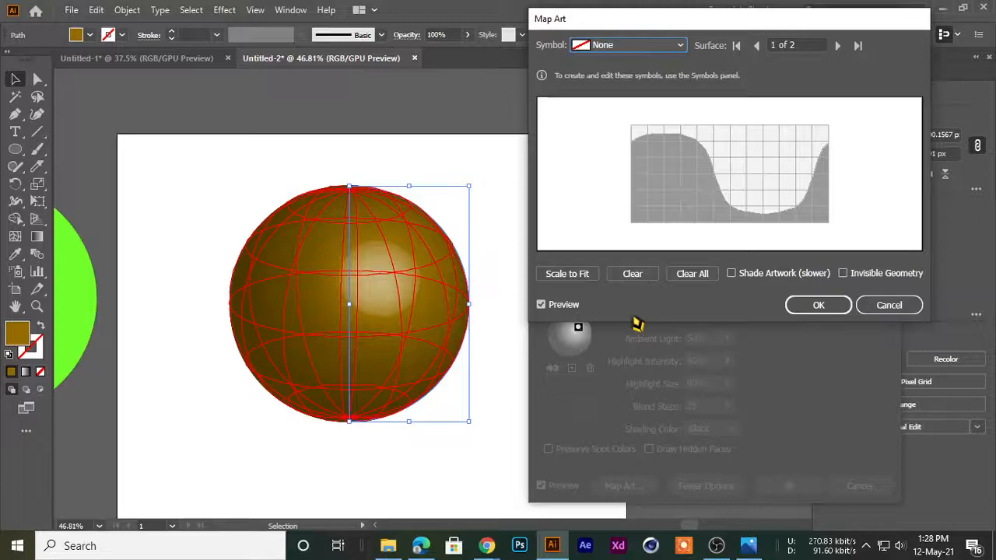
drag(600, 22, 570, 27)
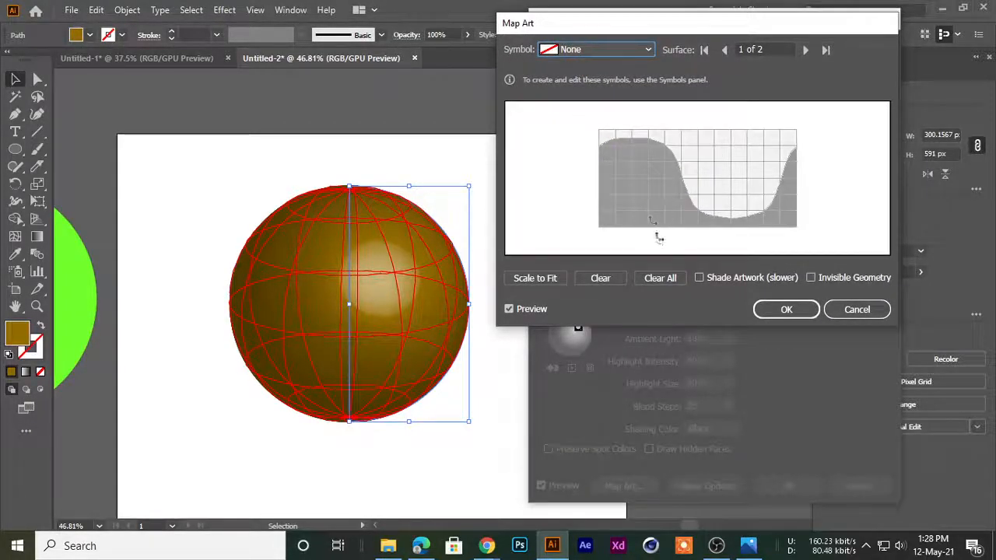
Map the green striped New Symbol onto surface 1, scaled to fit and slightly reduced in height
click(577, 48)
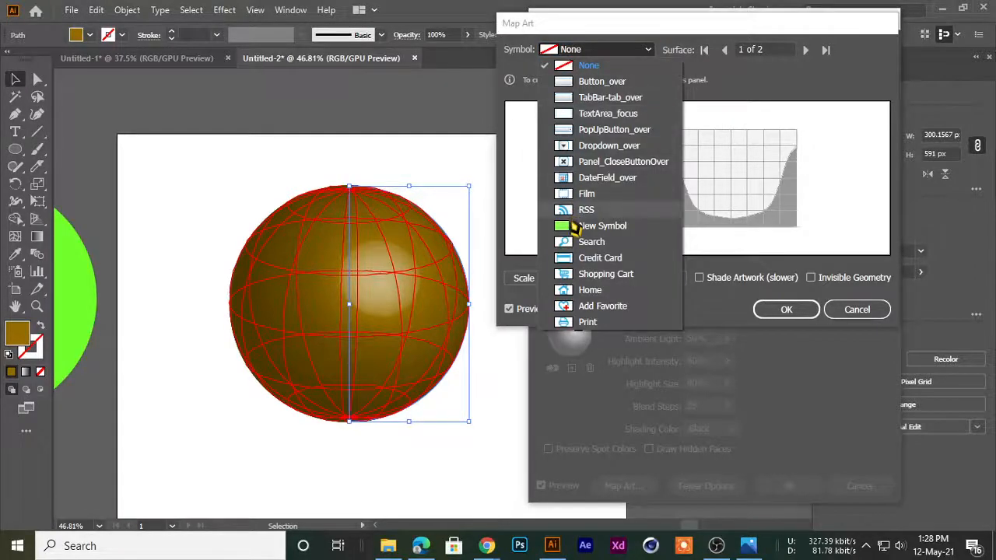
click(591, 226)
drag(711, 190, 659, 160)
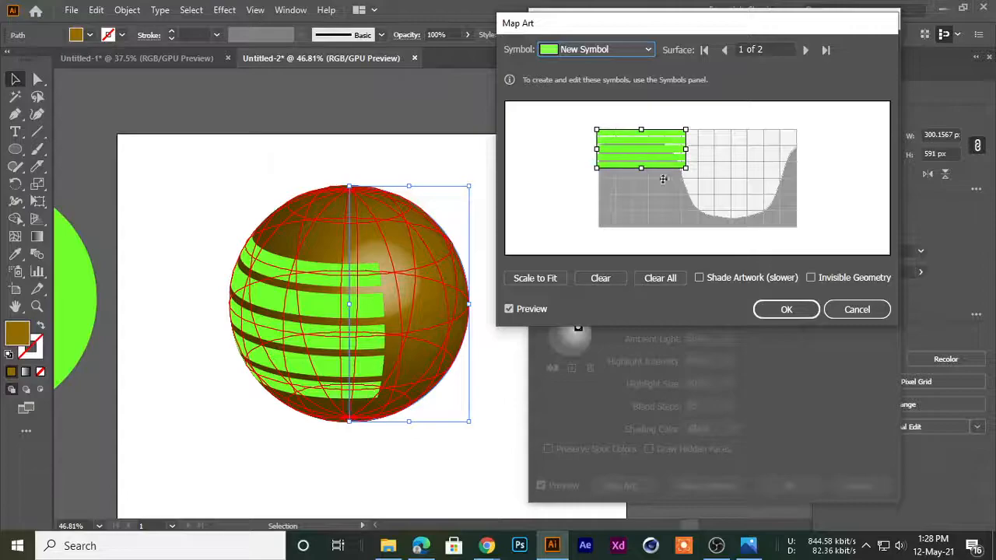
click(532, 281)
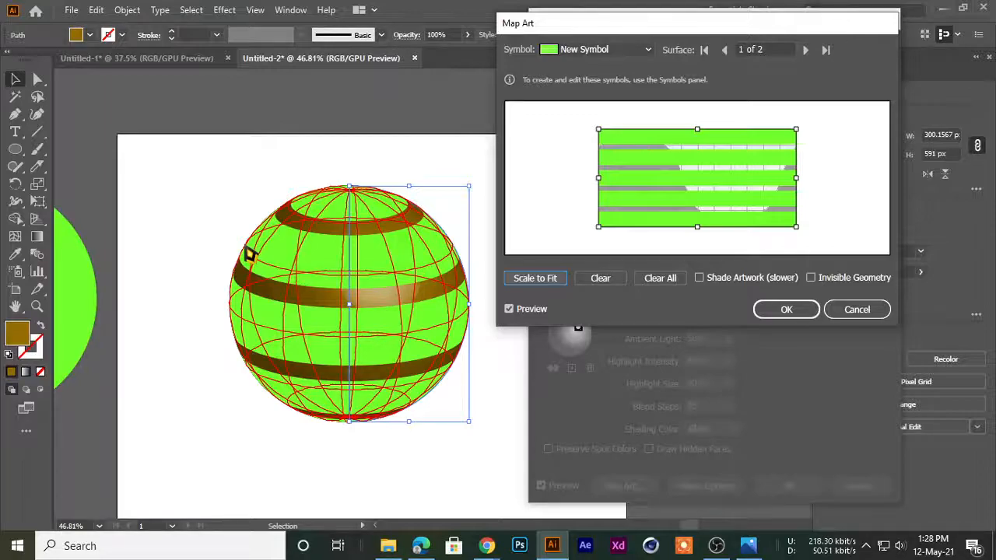
drag(696, 227, 696, 216)
drag(710, 173, 711, 176)
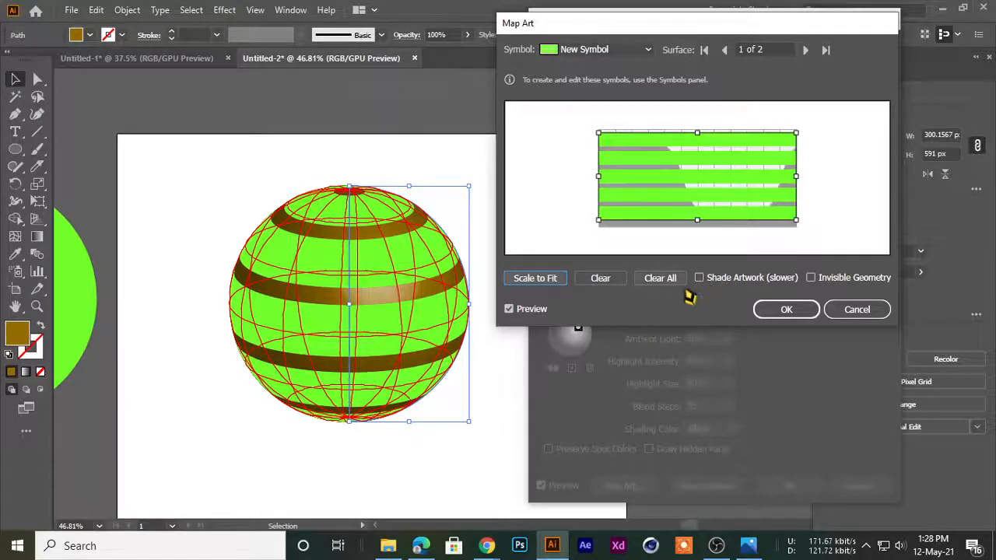
Preview the mapped stripes with Invisible Geometry on and off, and look at surface 2 before returning to surface 1
click(810, 278)
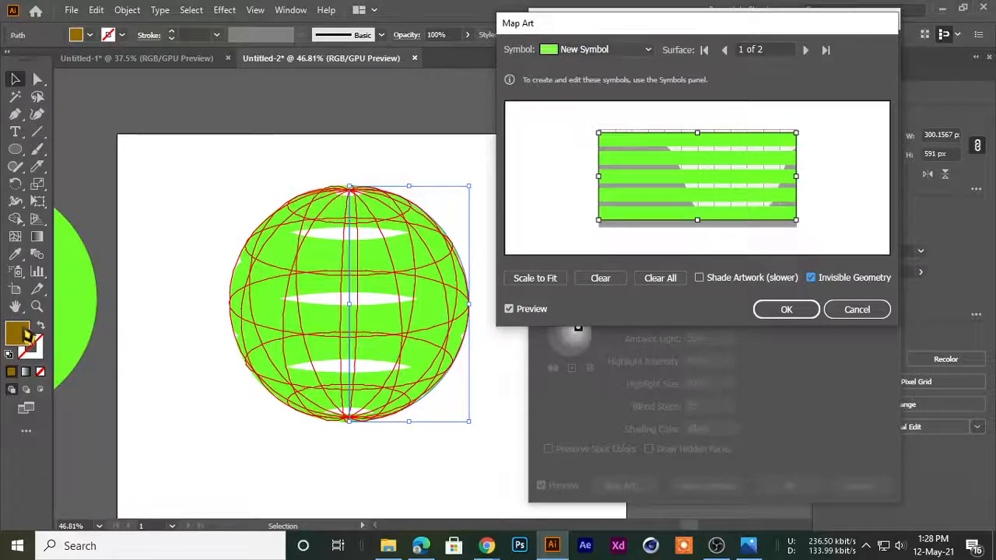
click(813, 280)
drag(610, 30, 566, 28)
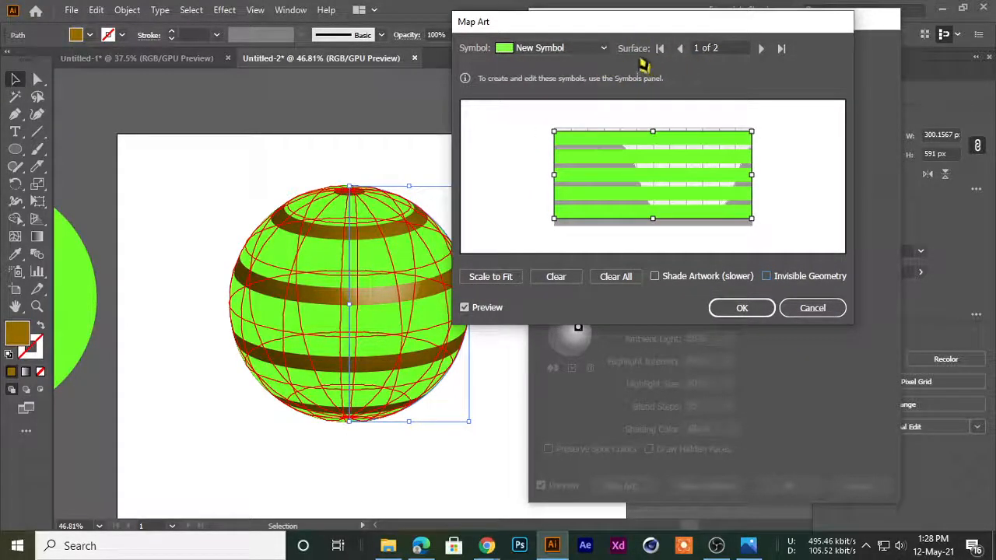
click(761, 49)
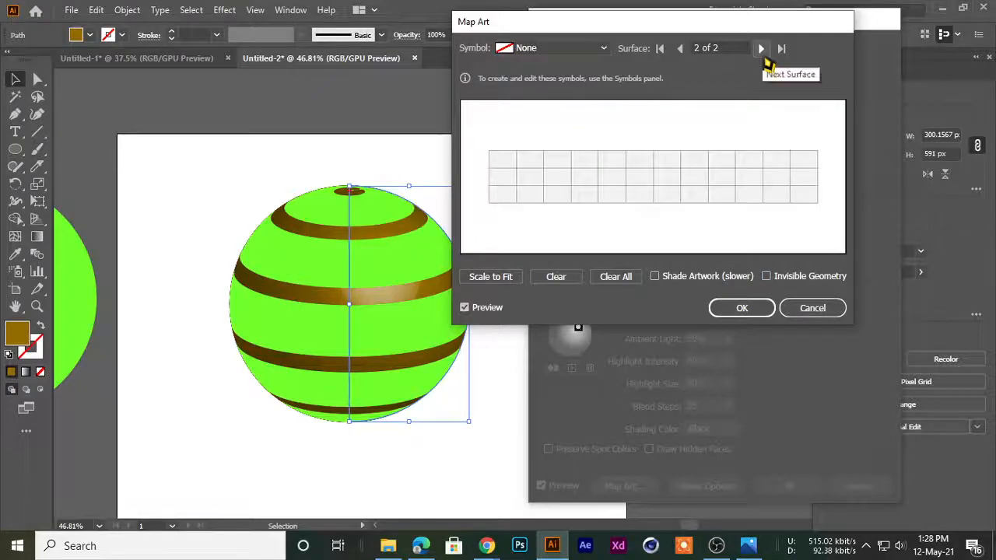
click(680, 49)
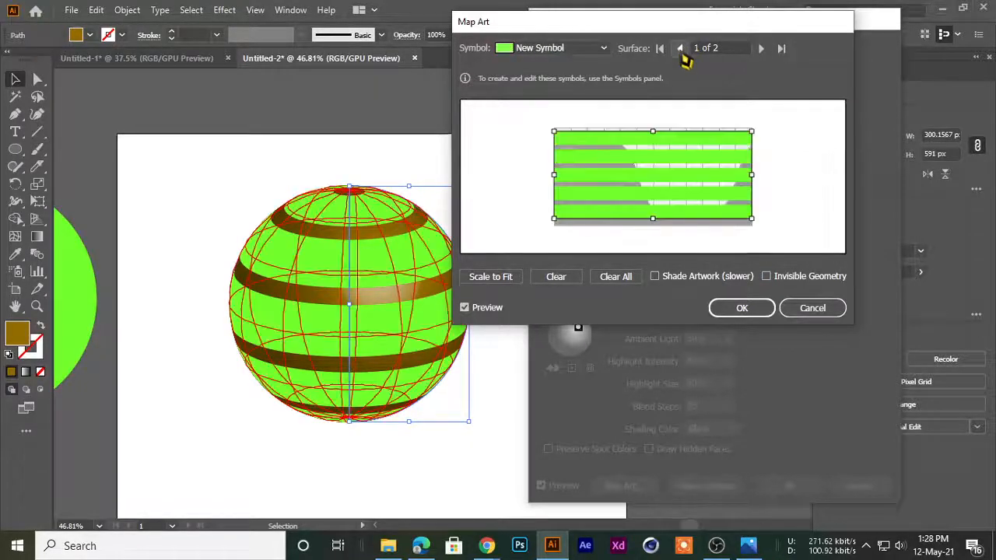
Accept the art mapping and turn the sphere freehand to a custom rotation of about -15°, -7° and -9°
click(735, 309)
drag(596, 137, 597, 165)
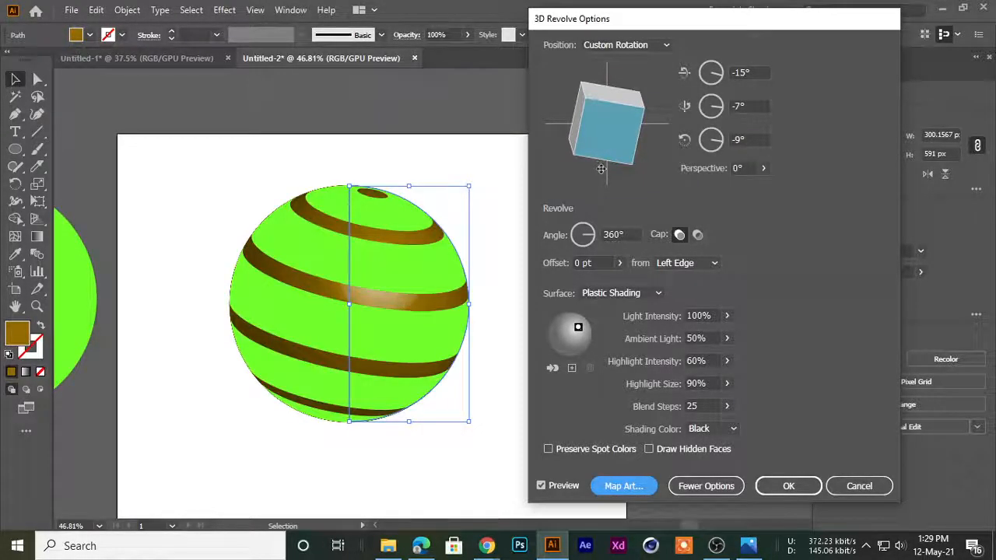
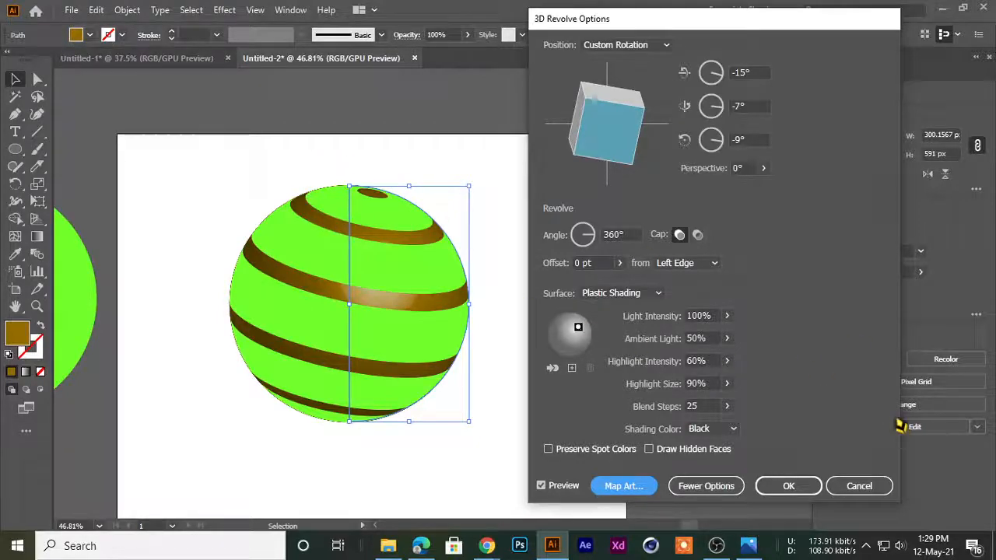
Accept the 3D Revolve settings and expand the striped sphere's appearance into editable shapes
click(787, 486)
scroll(481, 305, down, 3)
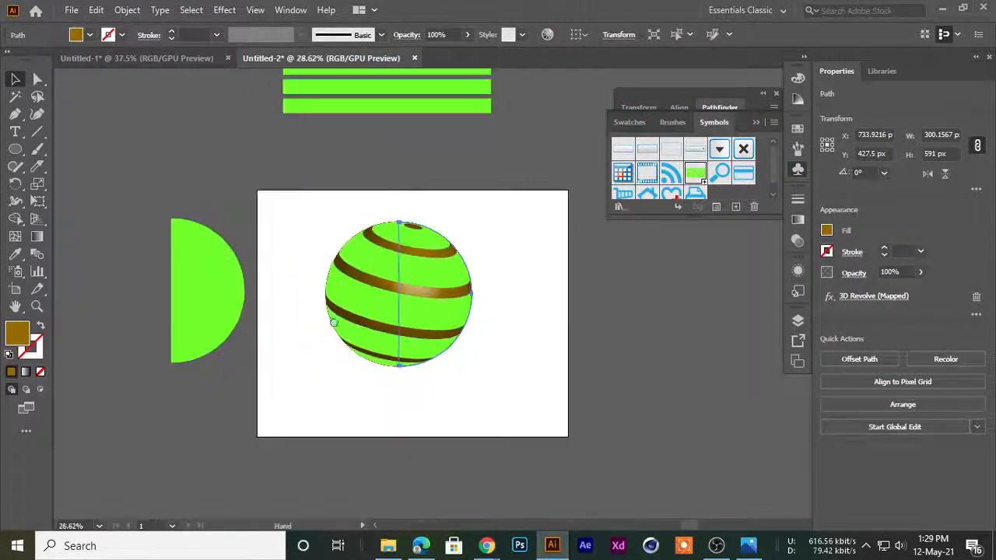
scroll(351, 311, up, 2)
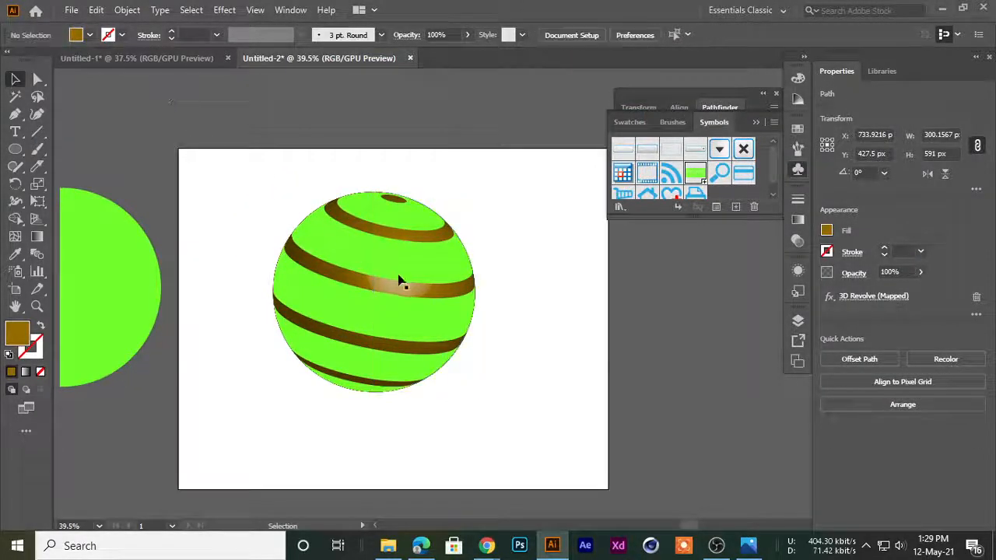
click(133, 9)
click(249, 198)
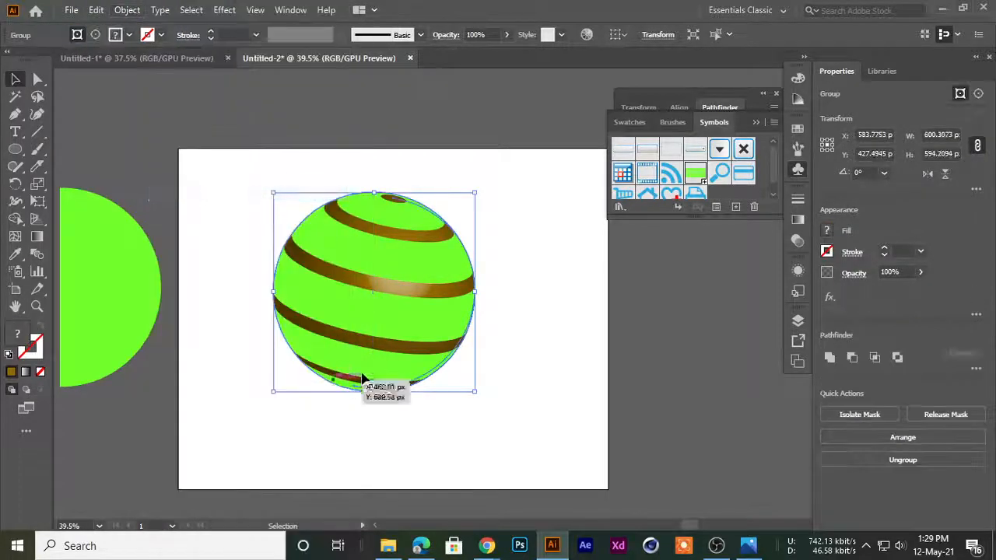
Ungroup the expanded sphere repeatedly, release its clipping mask, and select the separated front green stripes
right_click(346, 257)
click(381, 375)
right_click(366, 289)
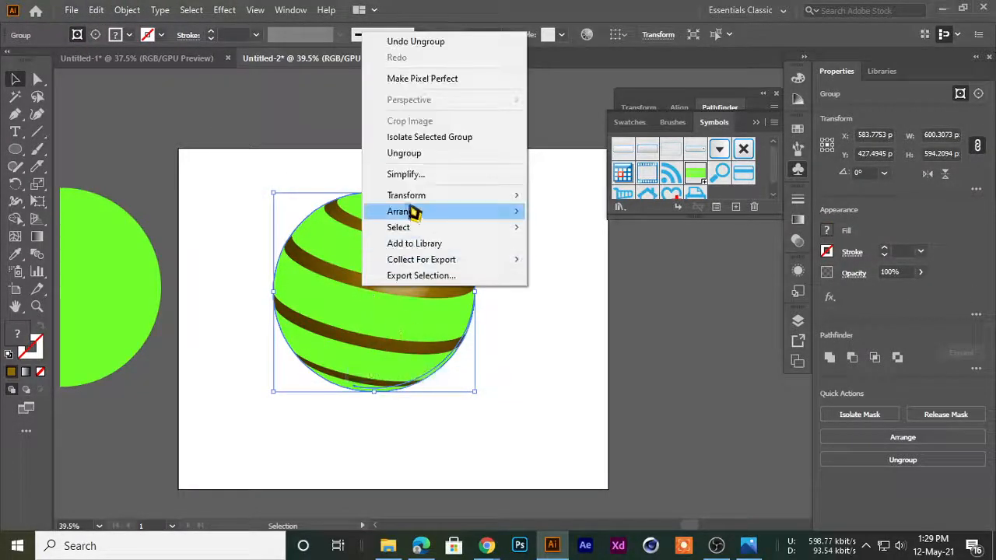
click(404, 153)
right_click(350, 304)
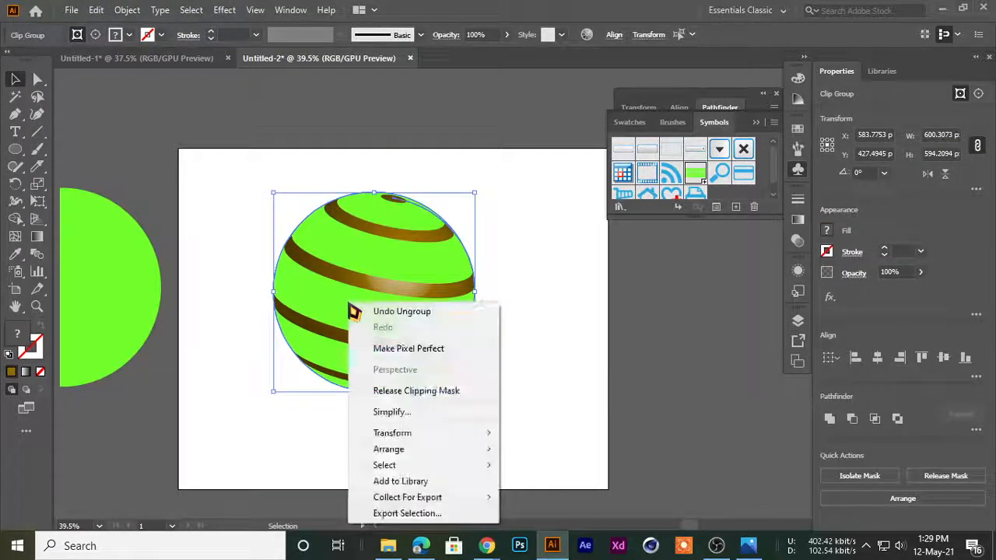
click(389, 391)
click(425, 462)
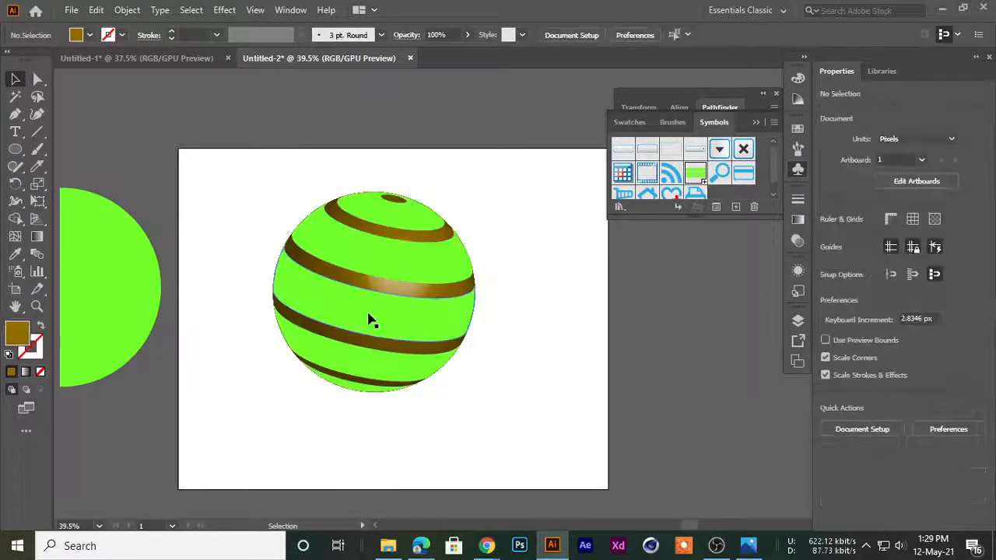
click(371, 320)
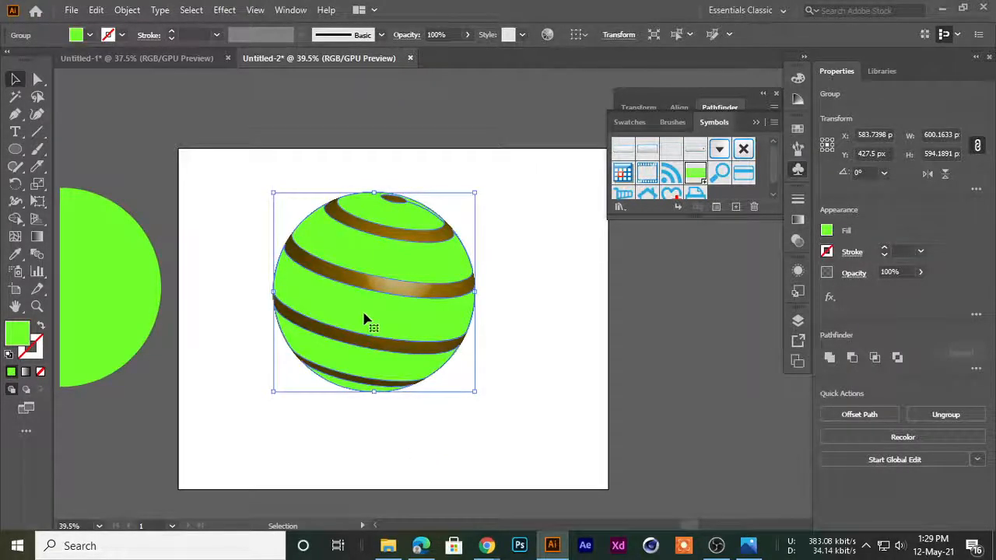
Pull the front brown shaded sphere group away from the green stripes and delete it
scroll(363, 319, up, 2)
click(176, 328)
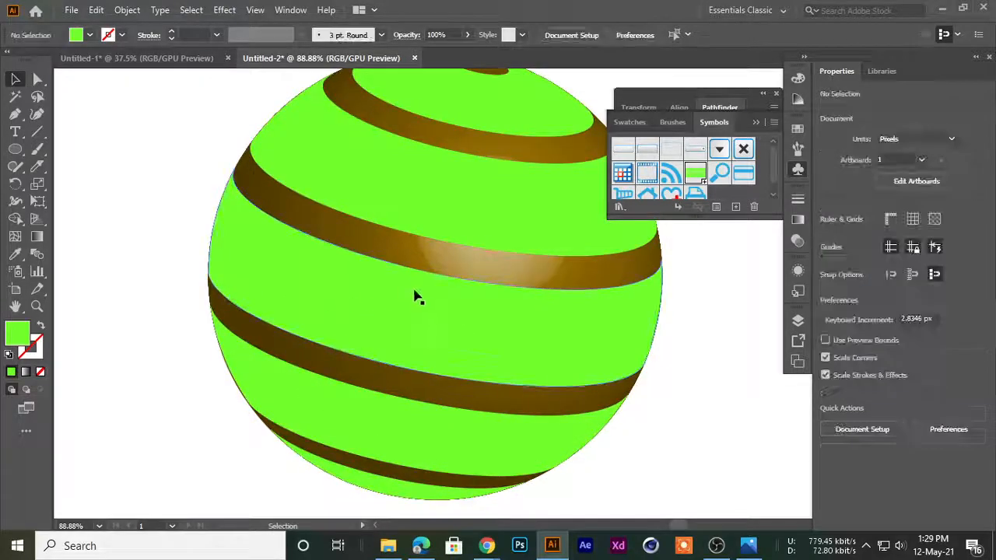
click(463, 272)
drag(493, 284, 145, 257)
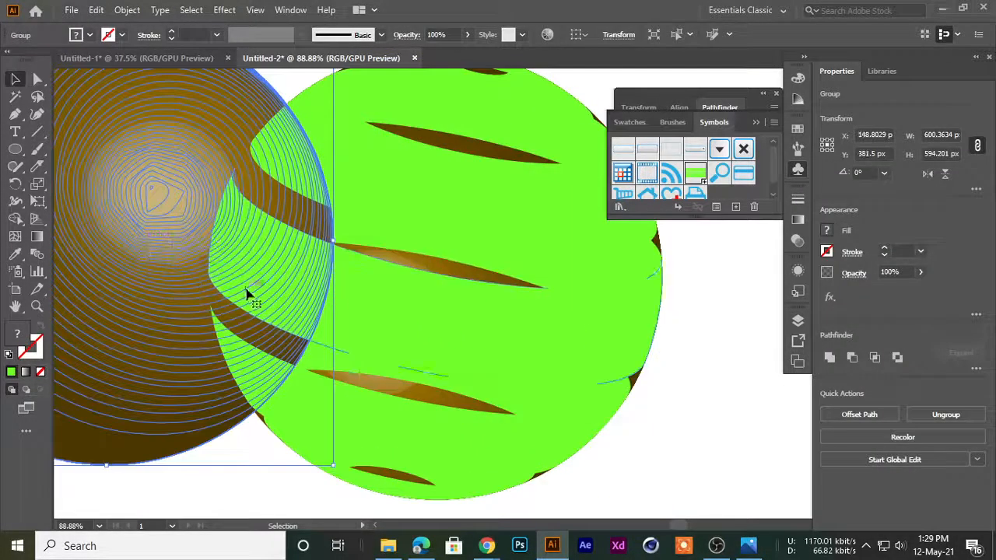
scroll(406, 203, down, 2)
drag(244, 223, 253, 132)
key(Delete)
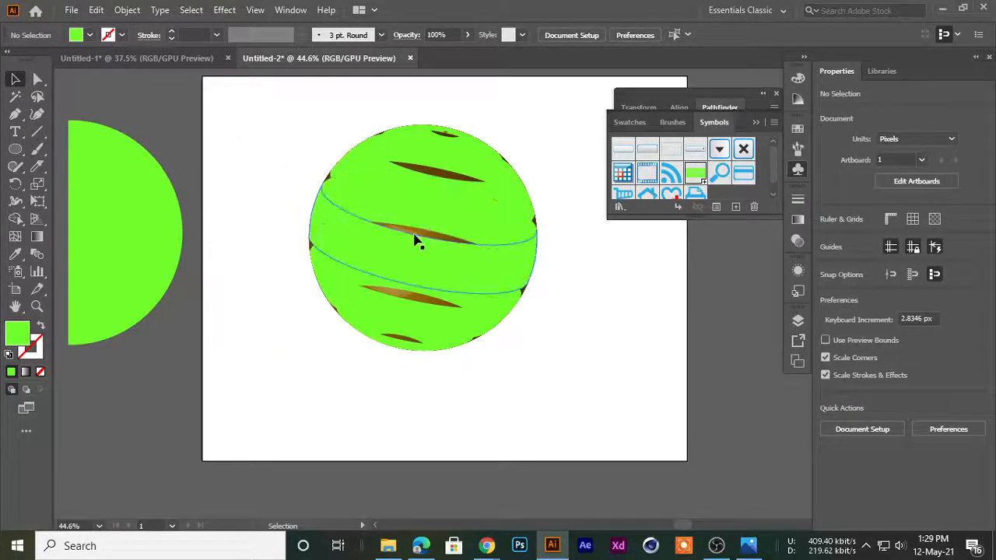
Move the remaining brown shaded group out from behind the green stripes and delete it
scroll(416, 241, up, 10)
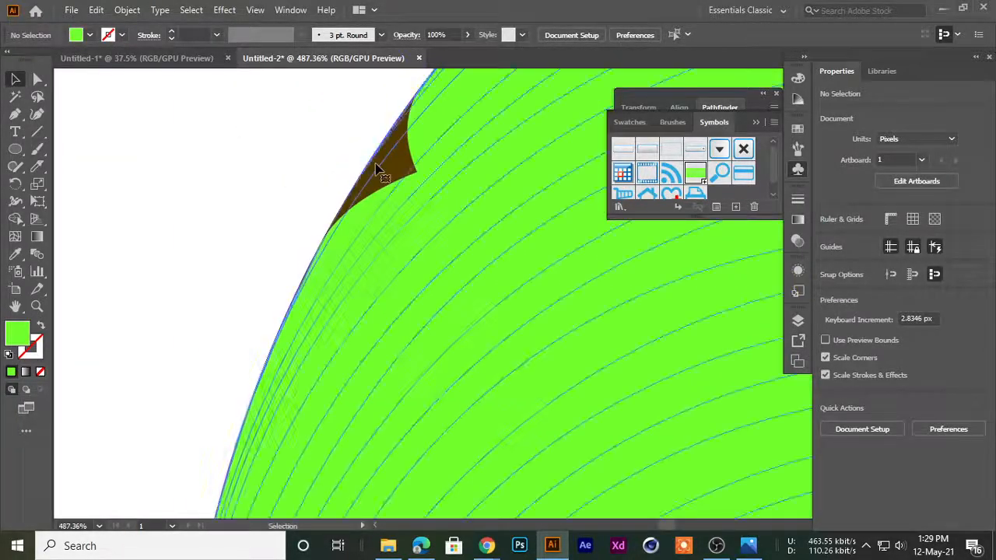
click(376, 169)
scroll(311, 273, down, 8)
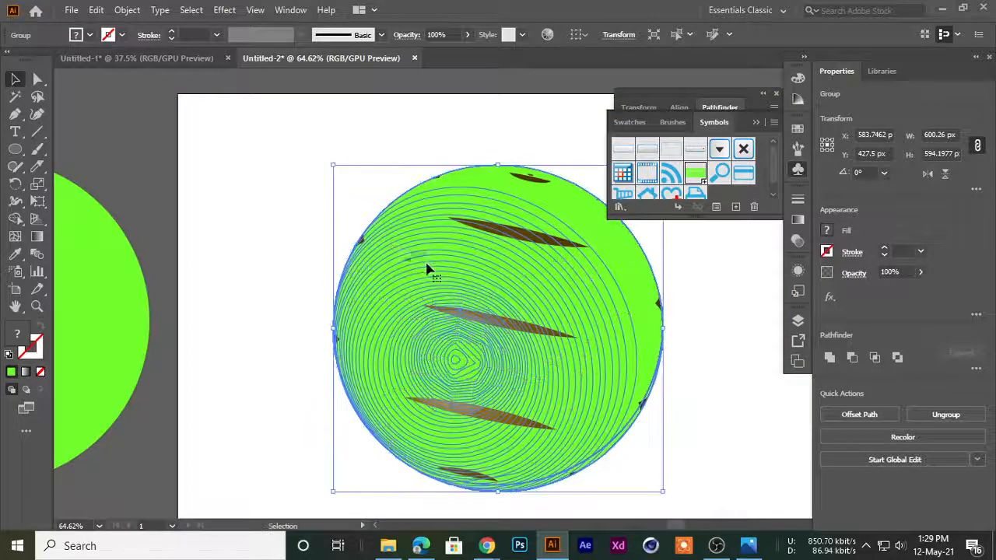
drag(474, 249, 86, 129)
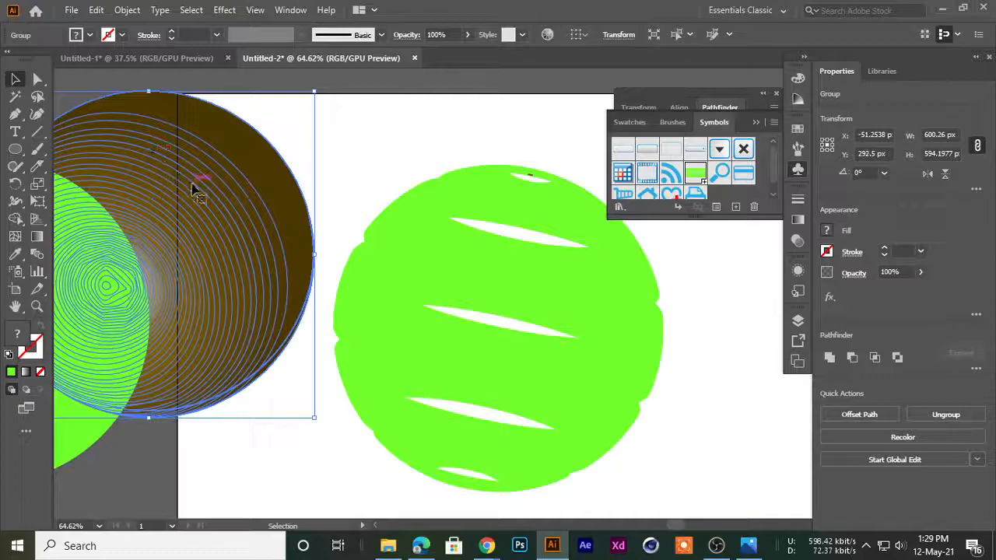
key(Delete)
scroll(302, 271, down, 2)
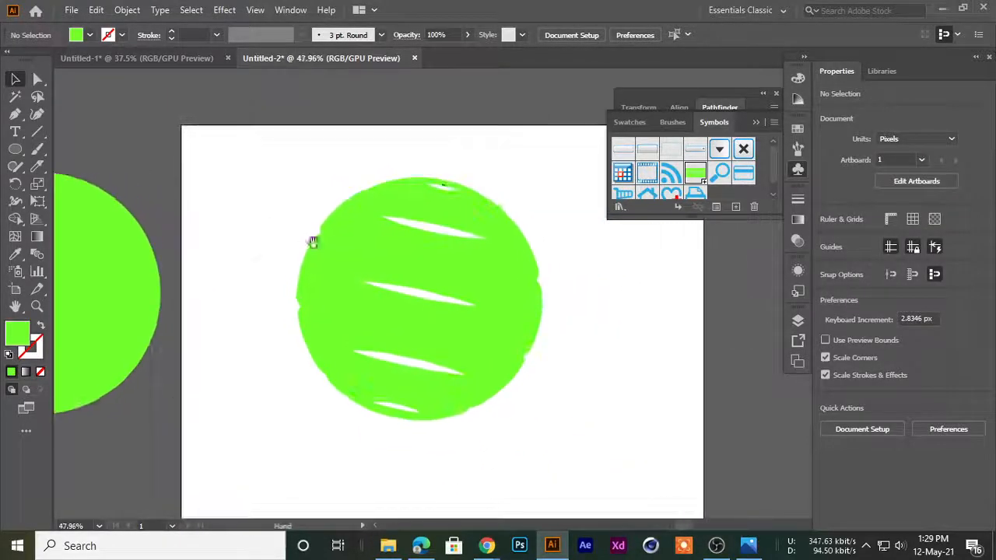
Delete the tiny leftover brown ellipse near the top of the green sphere
drag(535, 395, 551, 440)
click(375, 125)
ctrl+drag(399, 153, 467, 265)
drag(467, 264, 192, 327)
ctrl+drag(233, 269, 652, 267)
click(353, 262)
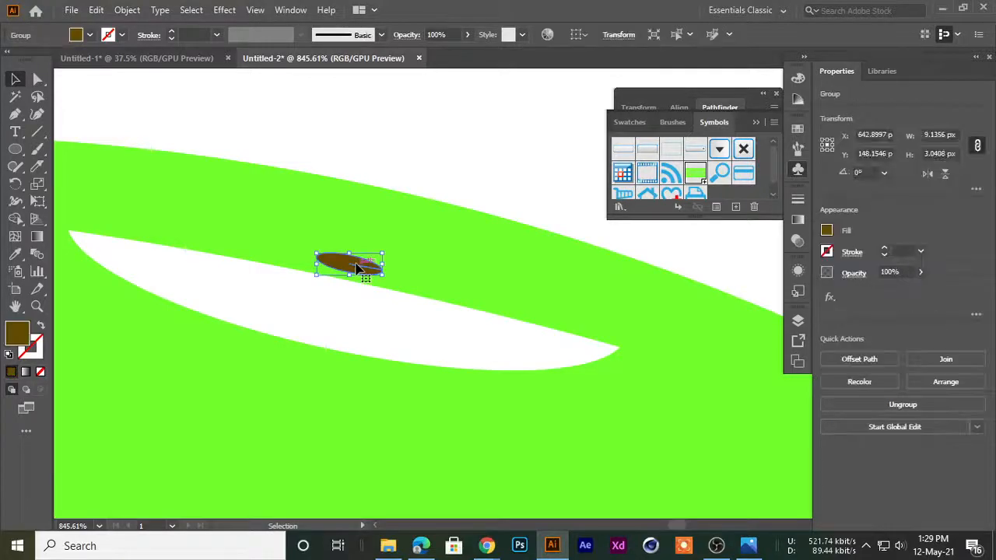
key(Delete)
Select the front stripe group and fill it with light orange after trying orange-red
ctrl+drag(519, 277, 237, 354)
drag(389, 415, 376, 203)
click(368, 212)
click(182, 217)
click(345, 200)
click(797, 130)
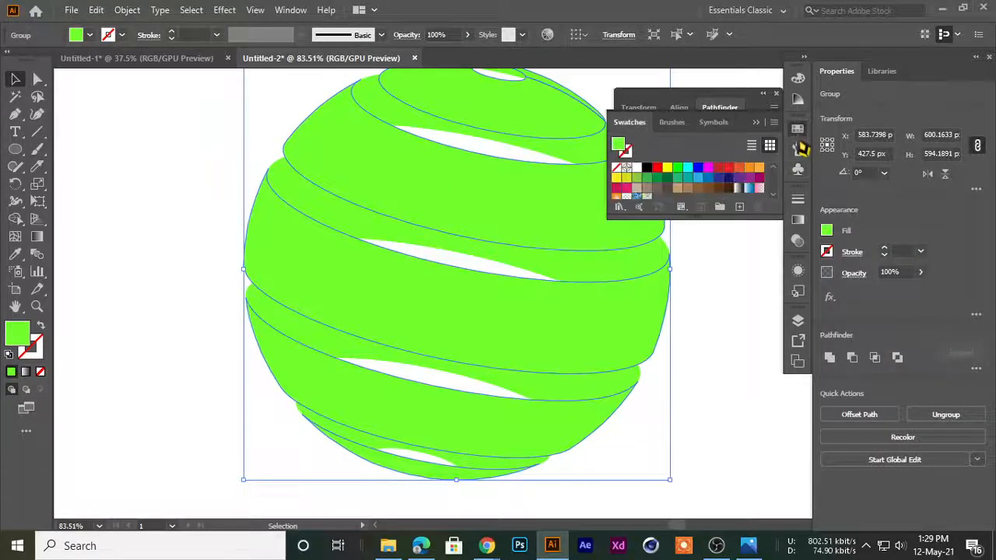
click(738, 168)
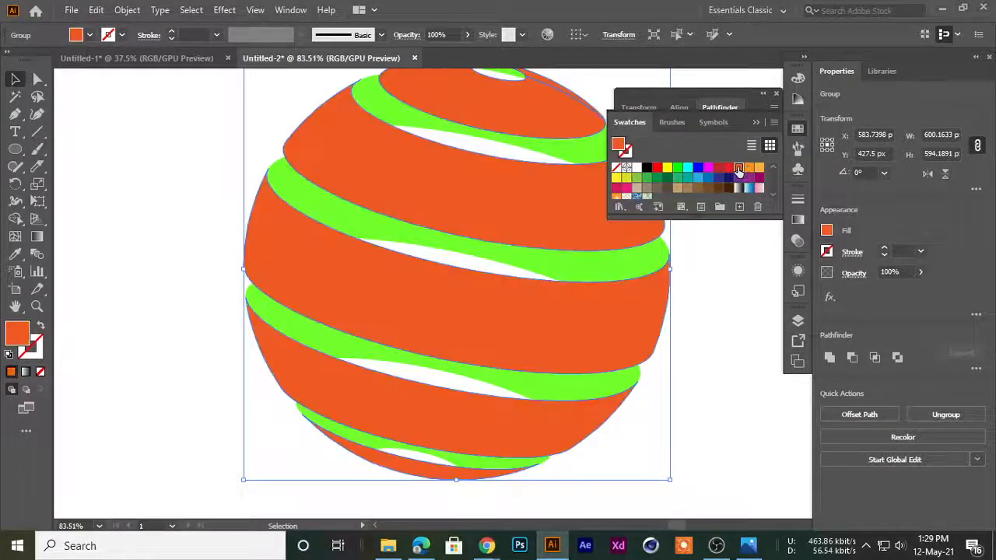
click(759, 171)
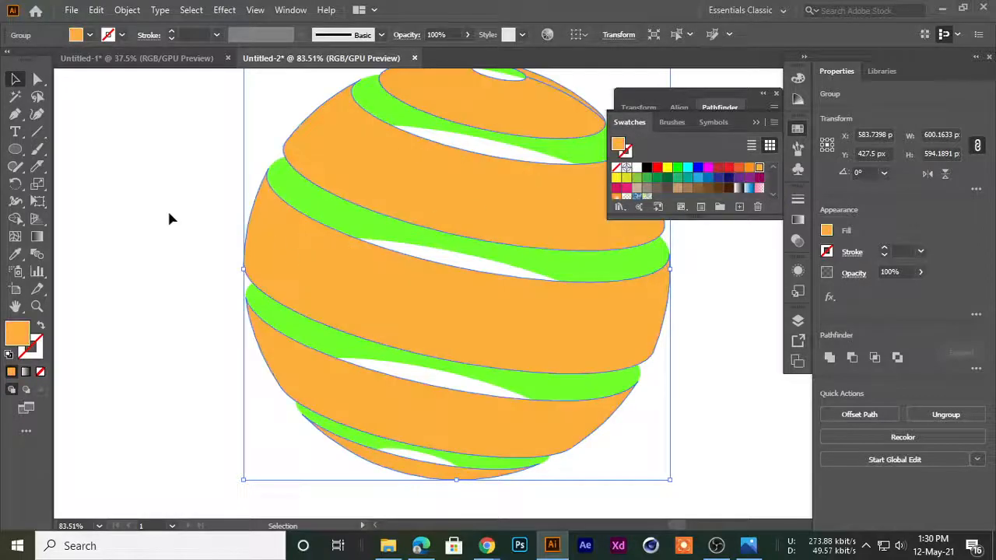
click(167, 210)
Fill the back stripe group of the sphere with orange-red
drag(466, 342, 469, 304)
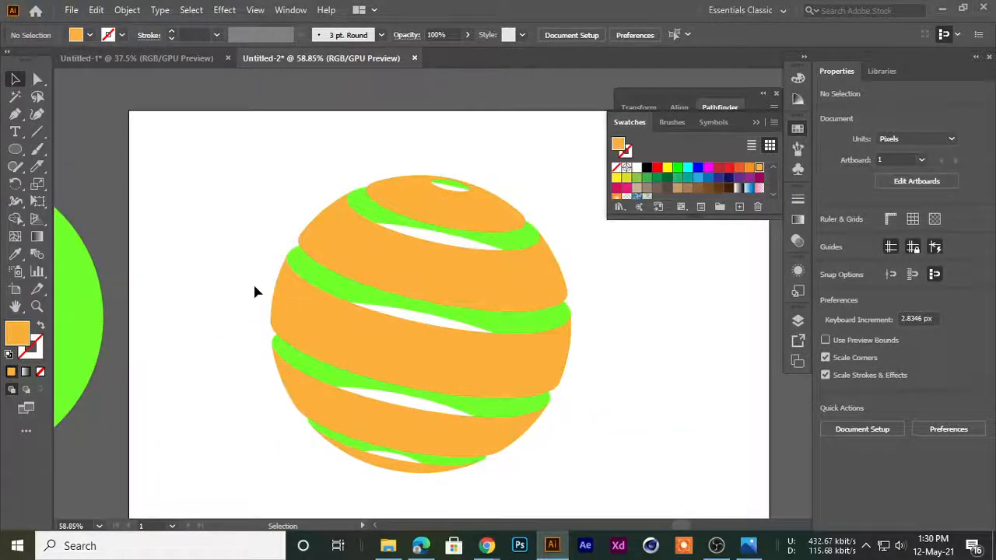
click(327, 279)
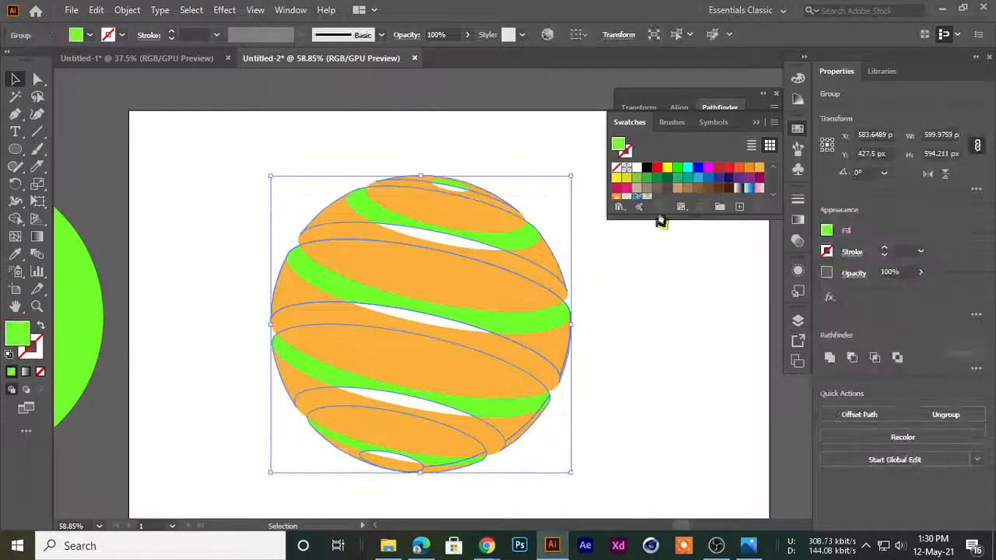
click(737, 170)
click(655, 367)
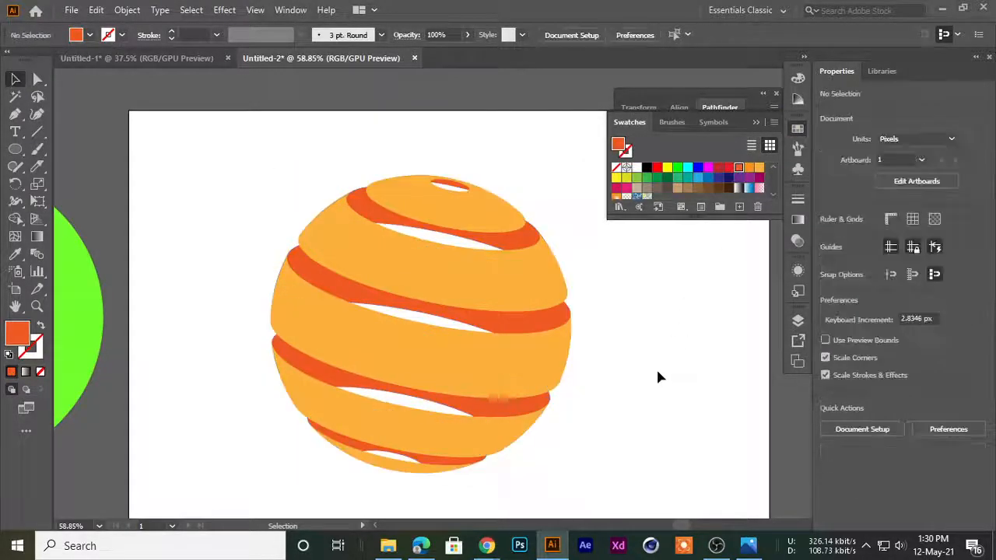
Select both stripe groups and rotate the sphere clockwise to about 348.49°
drag(521, 300, 461, 284)
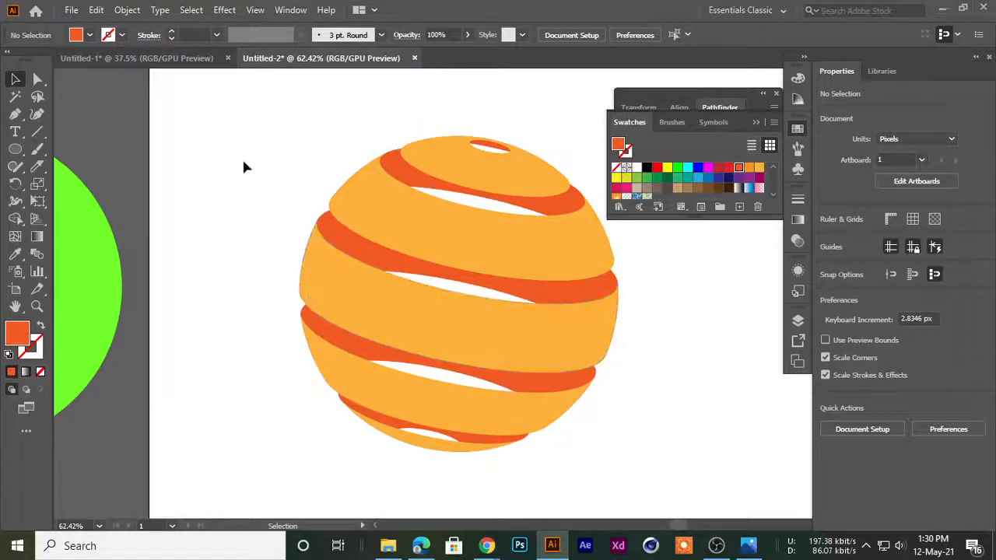
drag(604, 395, 618, 414)
drag(255, 123, 573, 475)
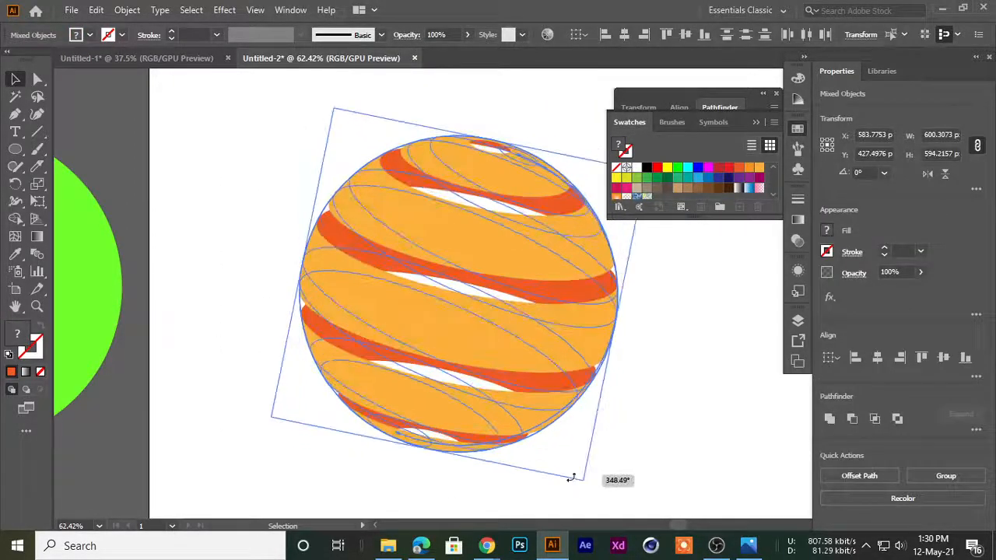
click(649, 456)
drag(658, 456, 532, 452)
drag(532, 453, 420, 408)
scroll(481, 386, up, 2)
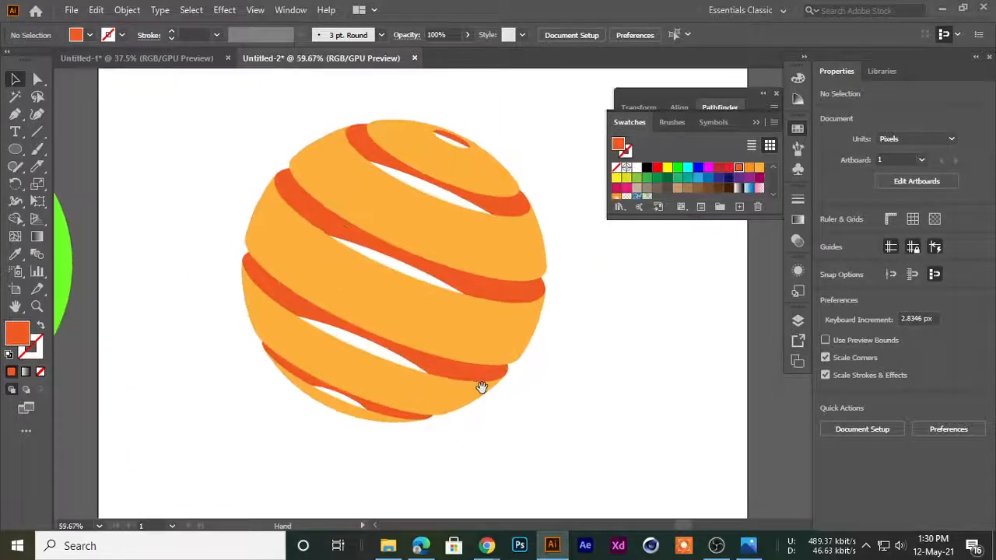
Select the whole striped sphere and move it up and left on the artboard
drag(607, 466, 616, 467)
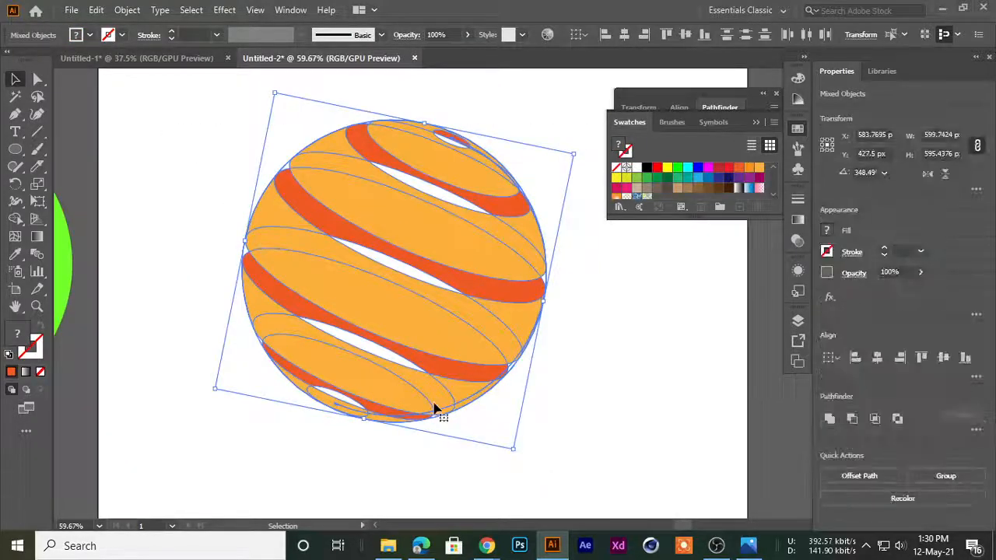
click(563, 327)
drag(545, 280, 348, 317)
drag(385, 208, 490, 295)
click(557, 355)
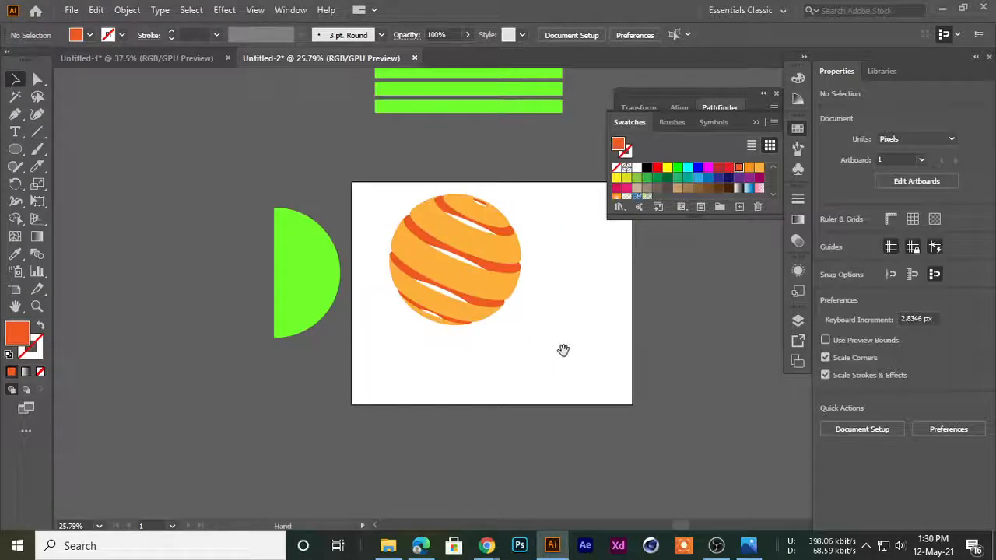
Draw a long, thin orange-red rectangle about 972 by 51 px in the empty area right of the artboard
drag(562, 349, 386, 333)
drag(369, 283, 416, 285)
drag(244, 279, 123, 297)
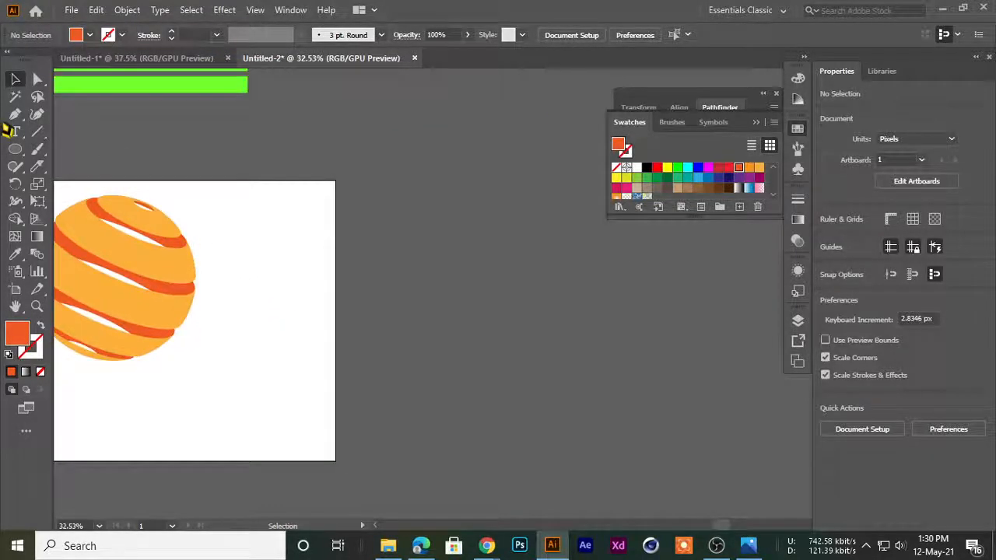
right_click(17, 154)
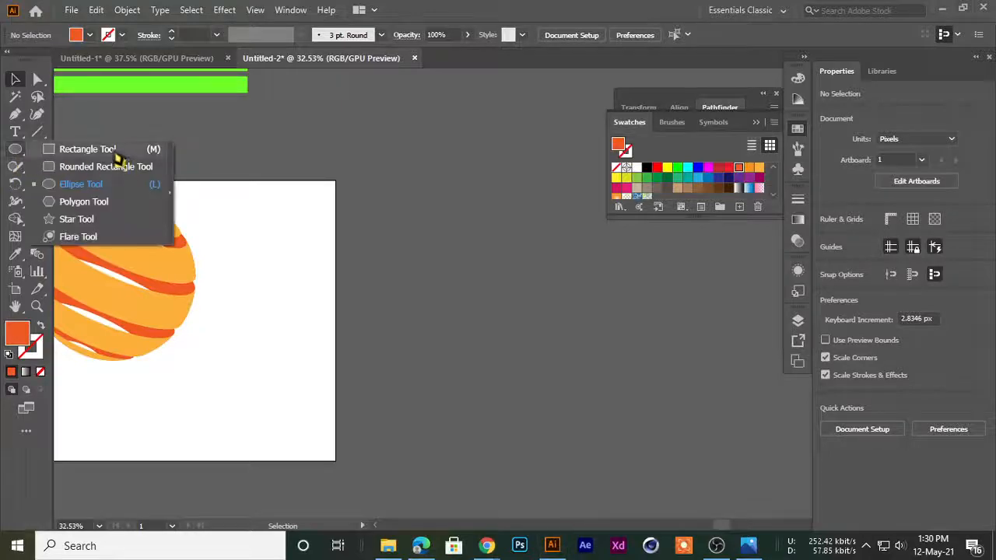
click(115, 153)
drag(456, 185, 200, 221)
scroll(241, 196, up, 1)
drag(210, 186, 543, 202)
Round the corners of the orange-red rectangle fully with the Direct Selection tool to form a pill-shaped bar
click(37, 79)
scroll(214, 182, up, 10)
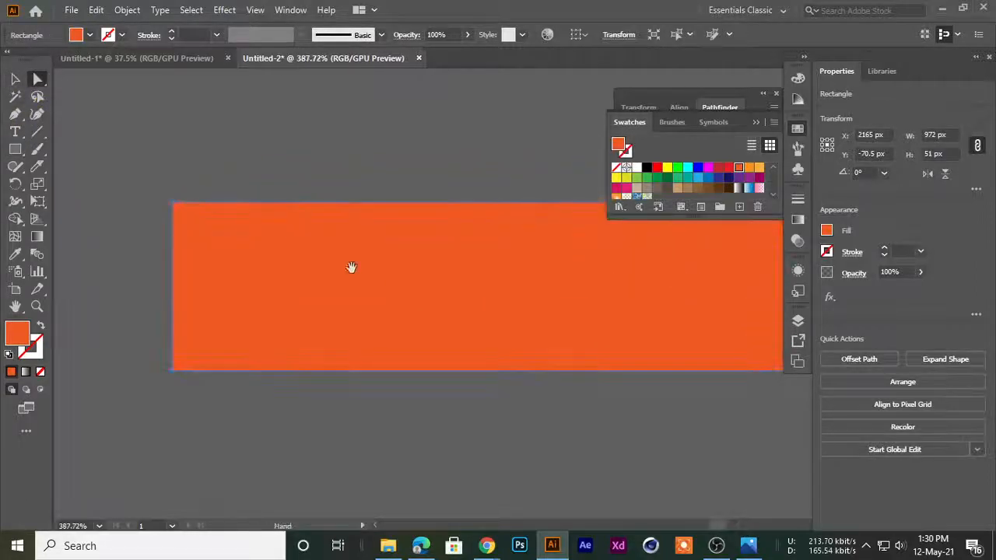
drag(183, 213, 236, 344)
drag(506, 329, 229, 338)
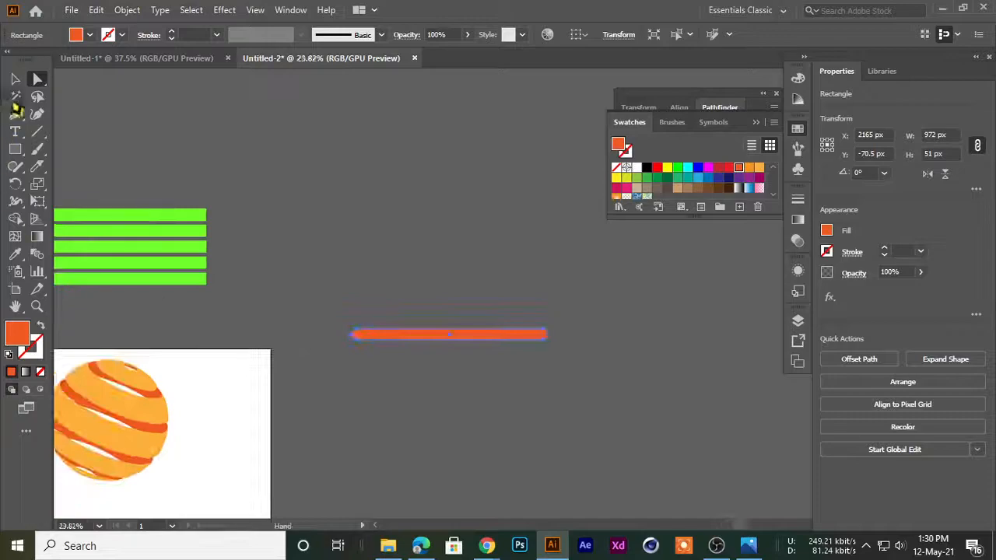
Duplicate the orange-red bar just below it, shifted to the right, and fill the copy with magenta
click(15, 79)
click(413, 309)
drag(400, 307, 428, 311)
drag(505, 381, 443, 277)
drag(366, 204, 391, 263)
click(711, 172)
Add two more staggered bar copies beneath the magenta one, filled with orange and teal
click(462, 262)
click(749, 169)
click(498, 289)
drag(497, 289, 479, 299)
click(686, 177)
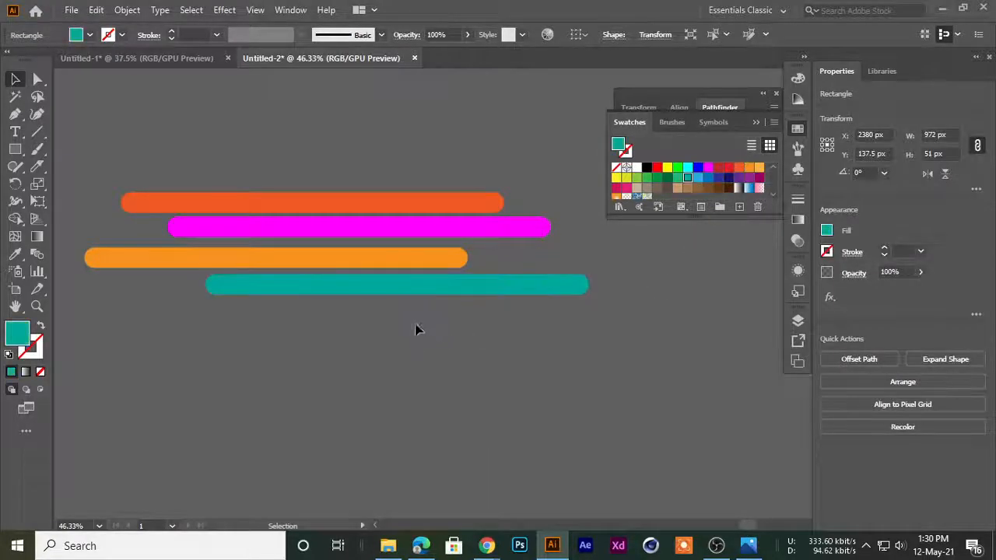
Duplicate the teal bar below it, shifted to the right, and fill the copy with light green
click(417, 336)
drag(407, 295, 609, 328)
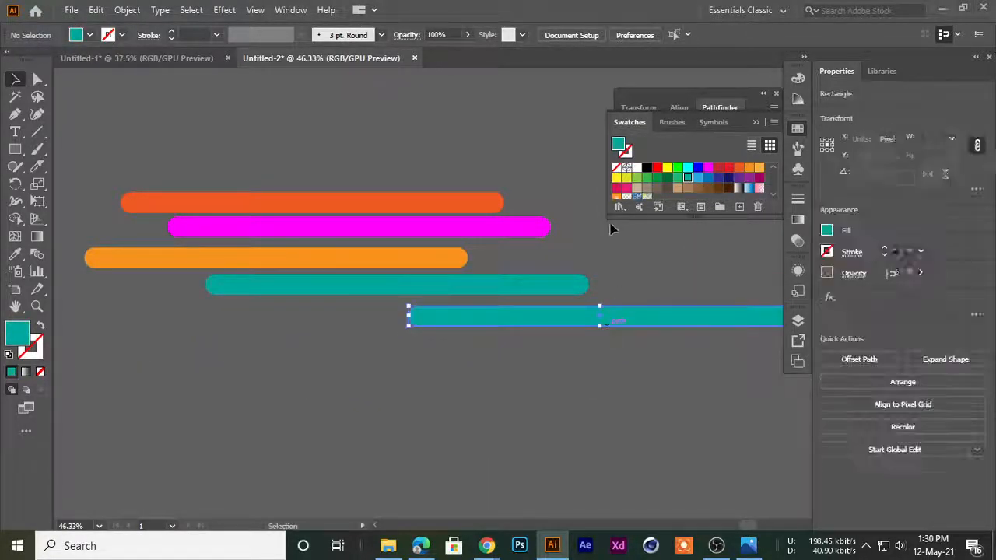
click(636, 178)
scroll(526, 333, down, 3)
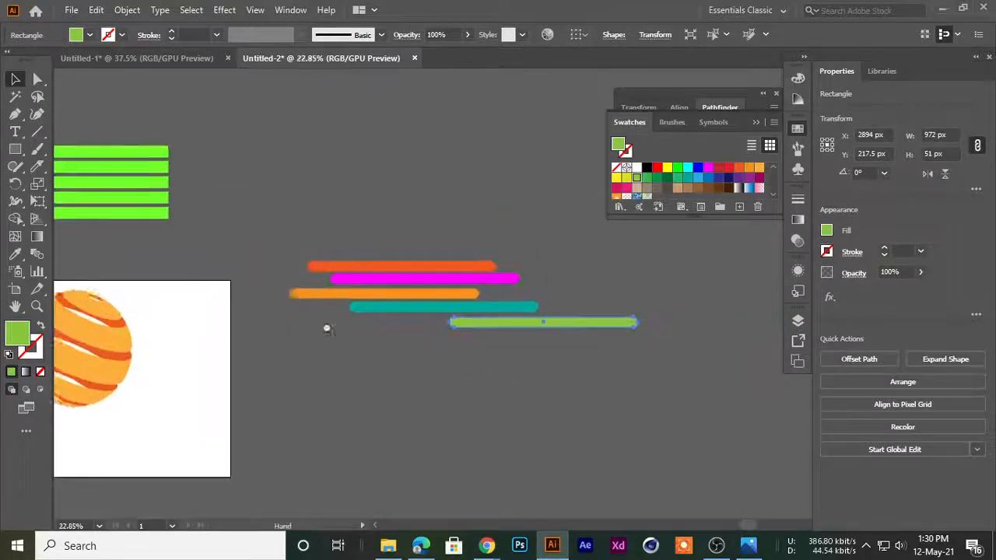
scroll(350, 330, up, 2)
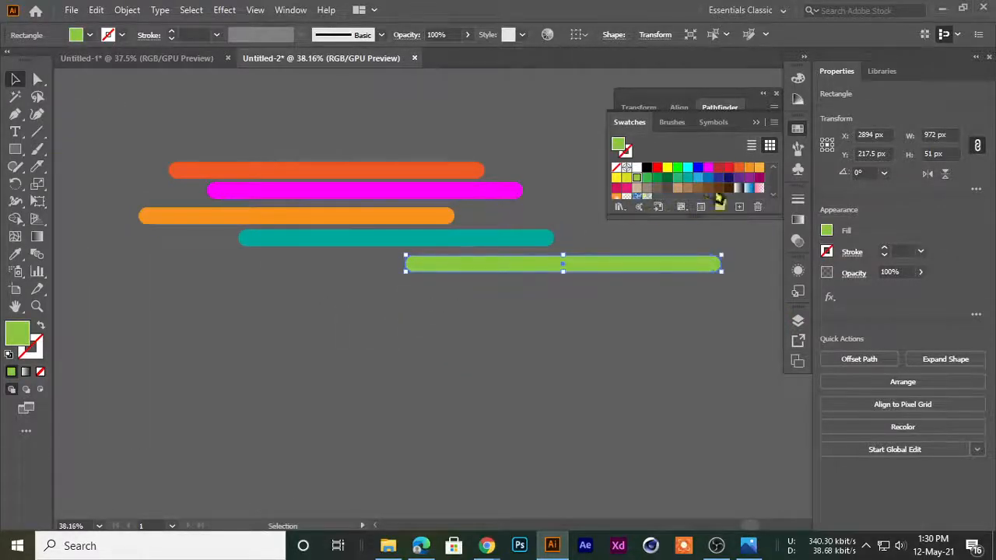
Add two more staggered bar copies beneath the light-green one, filling the first with purple and the second, further right, with magenta
drag(498, 268, 350, 295)
click(739, 178)
click(555, 306)
drag(454, 296, 640, 322)
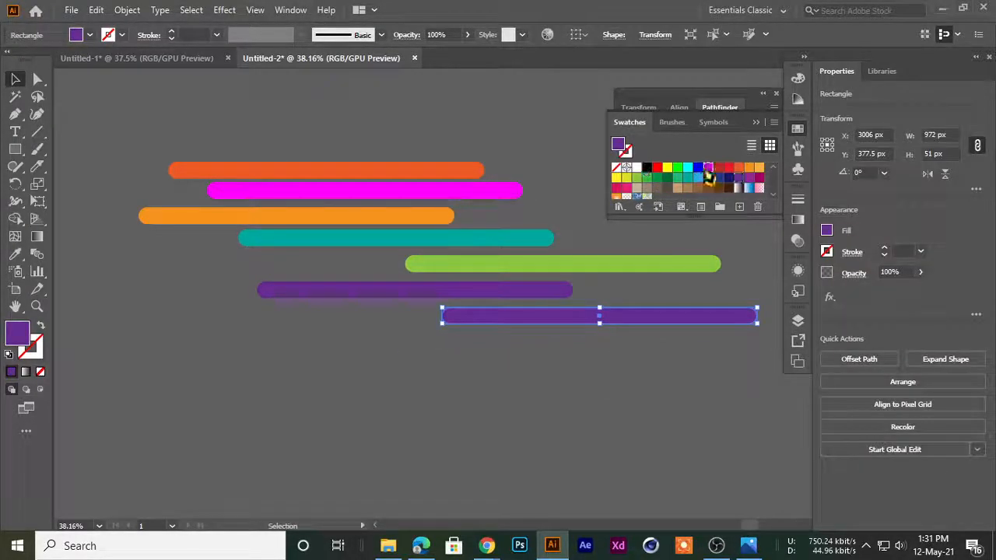
click(708, 168)
click(520, 382)
drag(512, 395, 578, 401)
drag(578, 400, 550, 379)
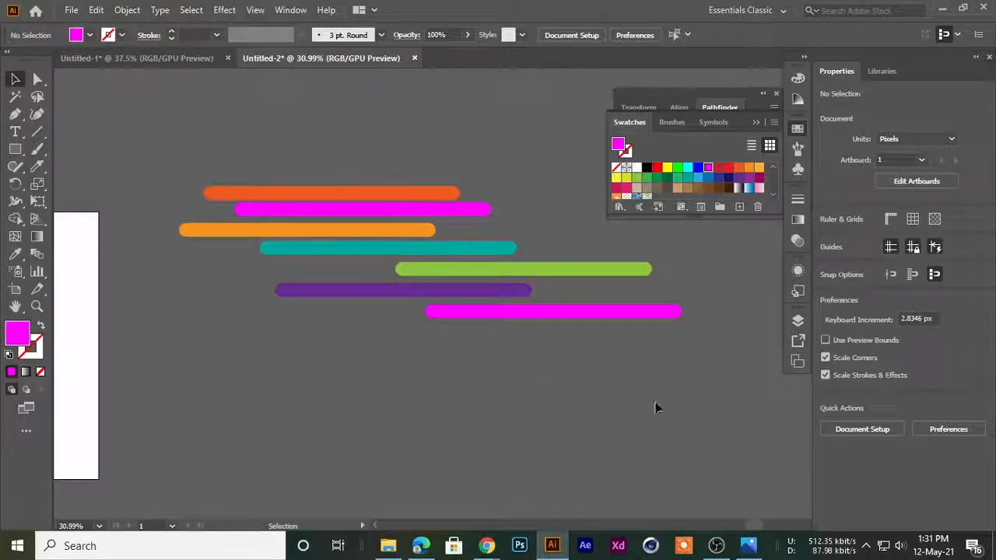
Select all seven coloured bars and place a copy of the set to their right
drag(645, 398, 311, 177)
scroll(622, 419, down, 2)
drag(529, 420, 444, 384)
drag(416, 275, 623, 284)
click(563, 345)
Duplicate both columns of bars directly below the originals to form a second block
scroll(562, 346, down, 1)
drag(536, 362, 414, 351)
drag(254, 185, 445, 347)
click(397, 442)
scroll(399, 416, up, 1)
drag(400, 407, 381, 325)
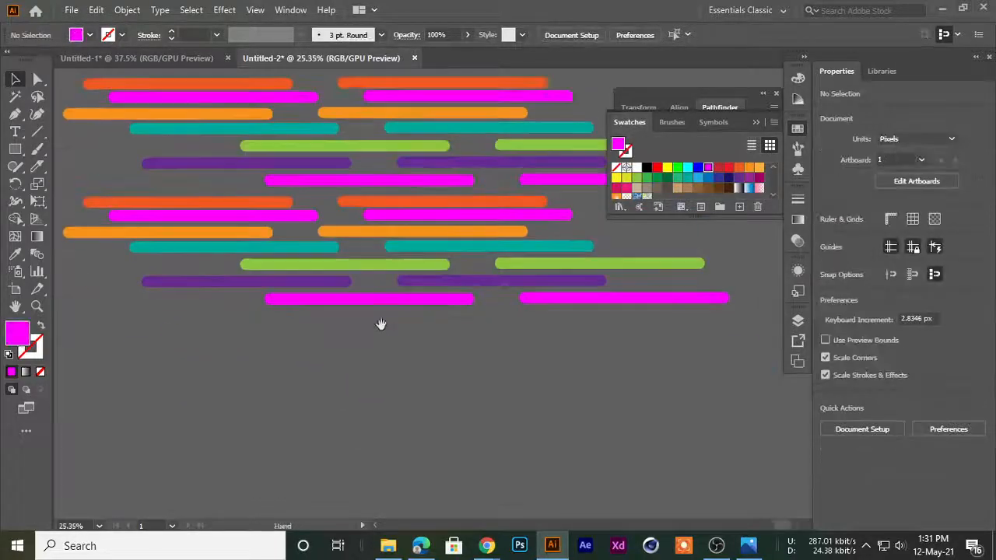
Duplicate the whole pattern of bars below itself, shifted slightly to the right
drag(471, 341, 420, 336)
drag(355, 219, 346, 236)
drag(308, 176, 539, 336)
drag(531, 301, 507, 376)
click(424, 173)
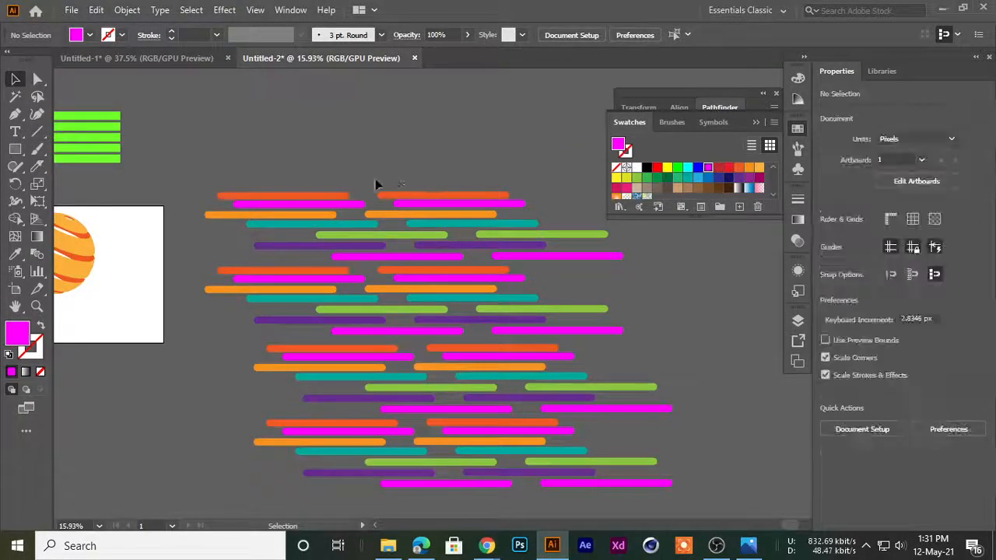
Save the complete pattern of coloured bars as a dynamic symbol with the default options
key(ctrl+a)
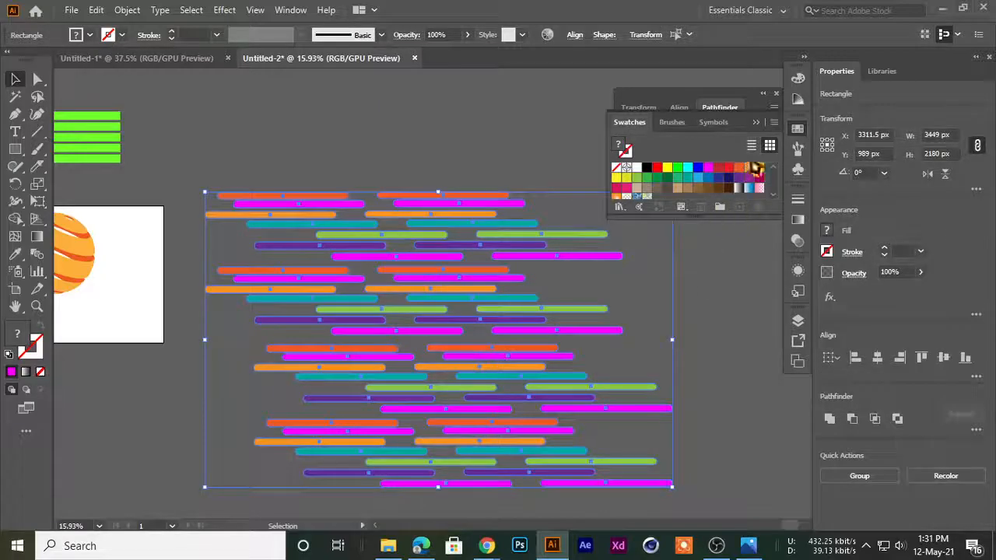
click(793, 171)
drag(336, 255, 699, 162)
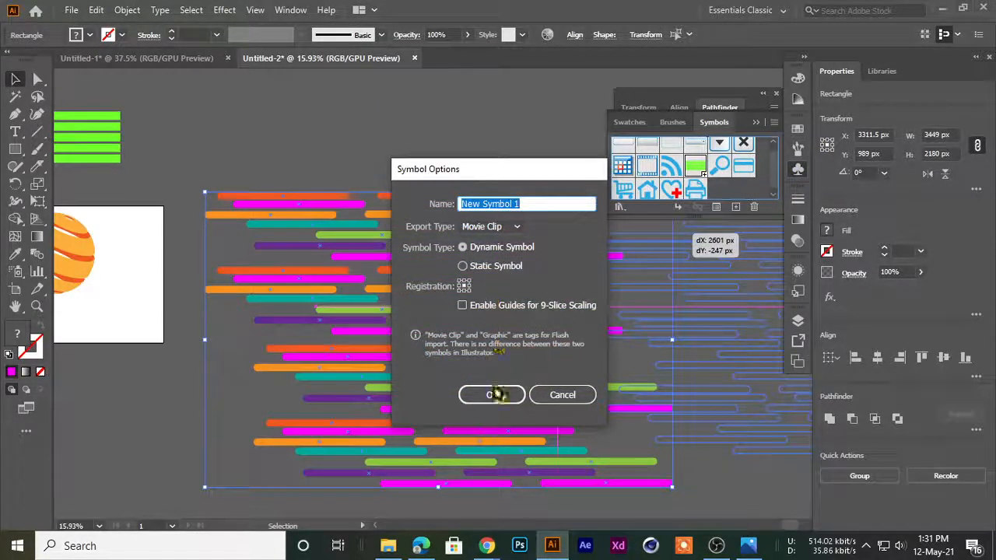
click(493, 393)
click(460, 326)
click(458, 363)
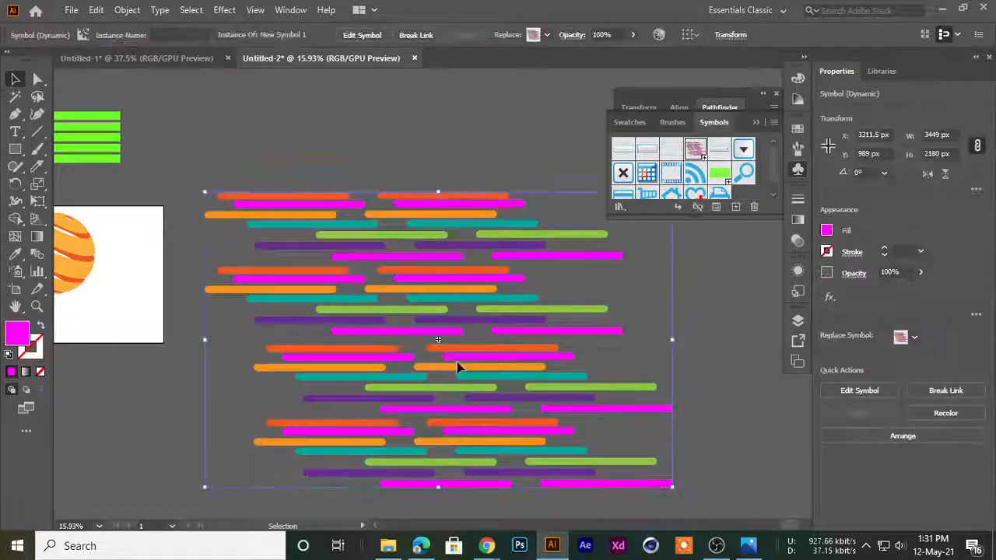
Move the green half-circle closer to the artboard and fill it with dark red
scroll(490, 329, down, 5)
drag(358, 359, 467, 362)
scroll(327, 325, up, 14)
scroll(334, 321, up, 3)
drag(358, 360, 342, 328)
drag(338, 332, 240, 332)
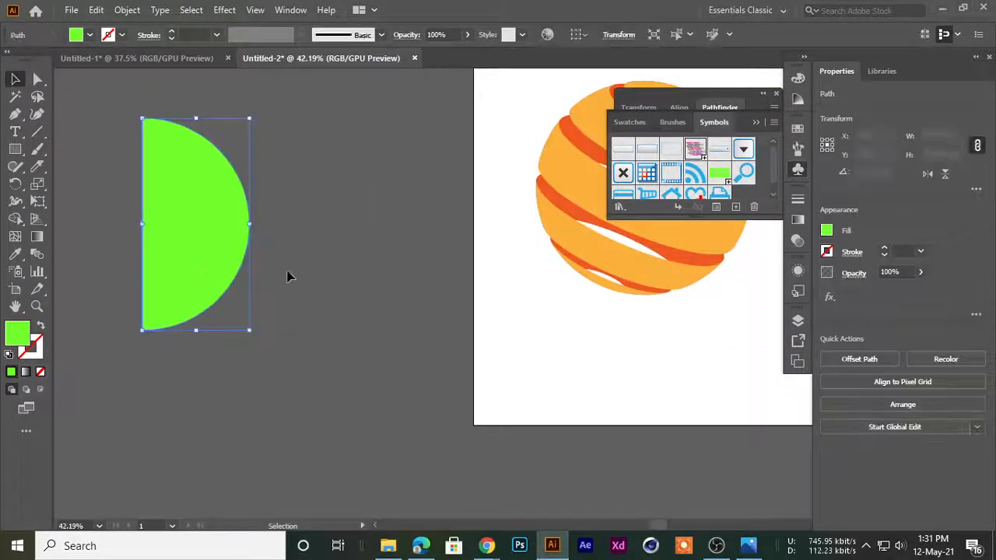
drag(207, 207, 350, 236)
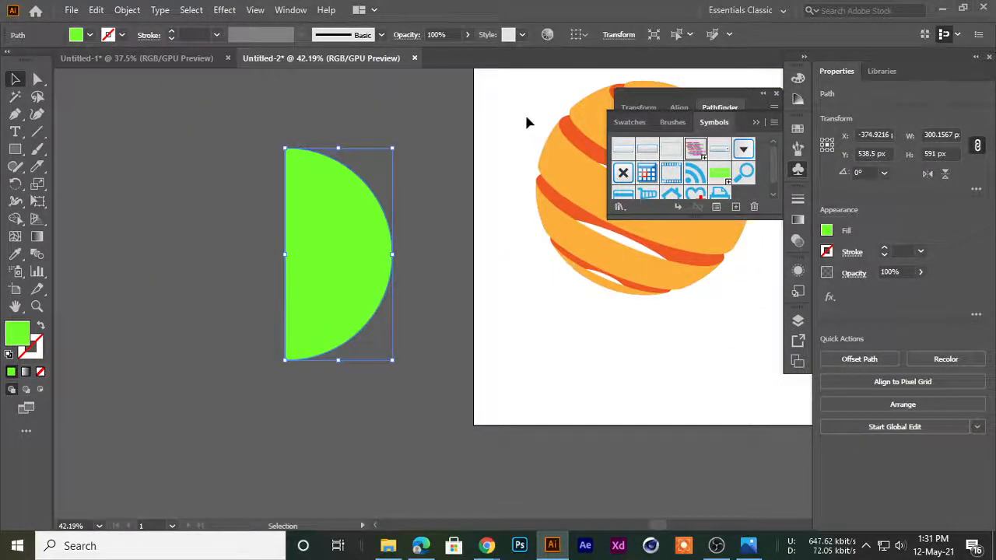
click(799, 132)
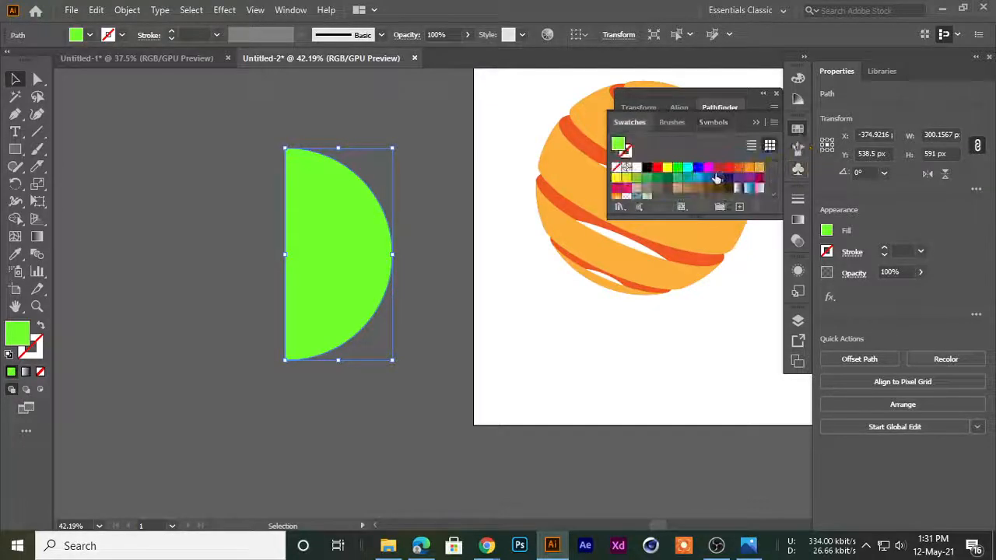
click(720, 169)
click(267, 287)
click(316, 231)
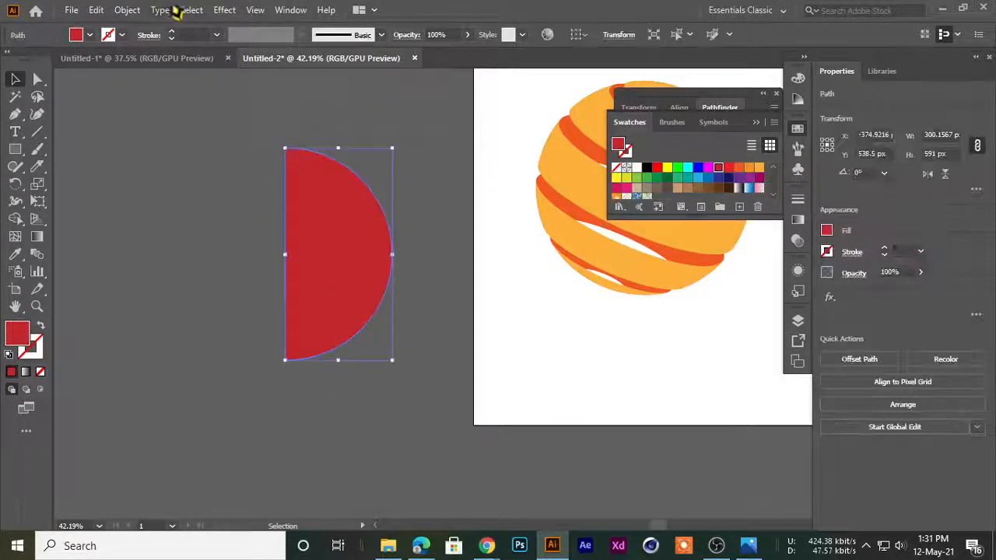
Apply 3D Revolve to the red half-circle and map New Symbol 1 onto surface 1 of 2
click(242, 9)
mouse_move(258, 94)
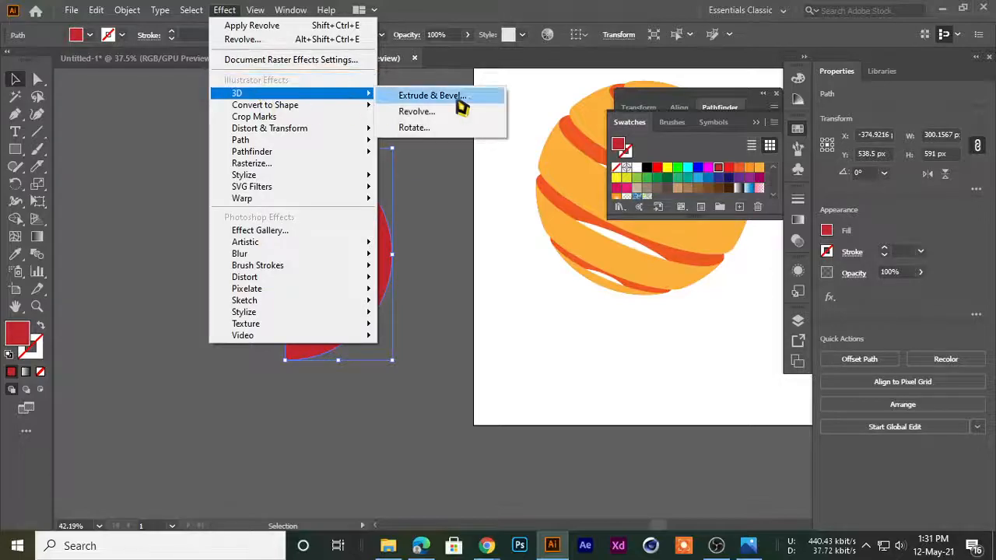
click(431, 115)
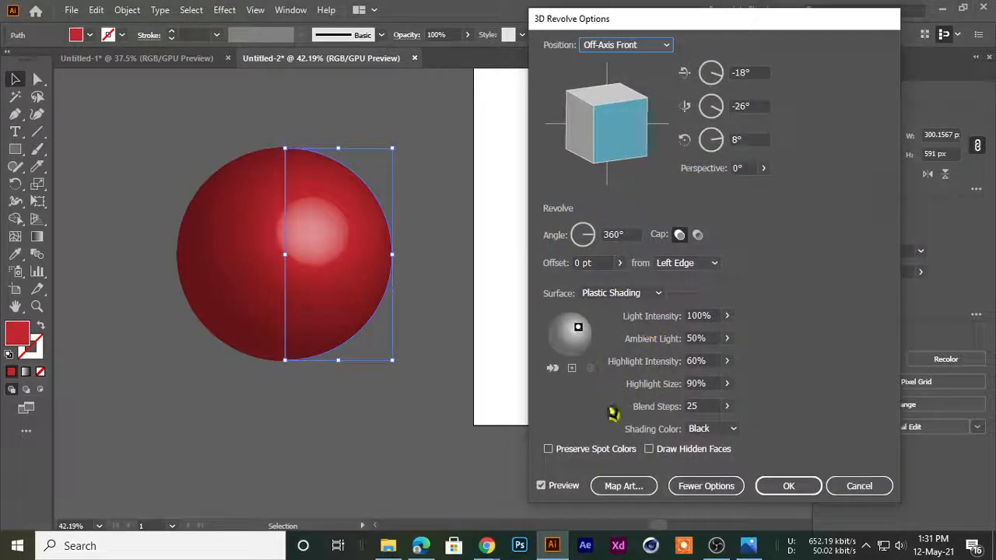
click(624, 485)
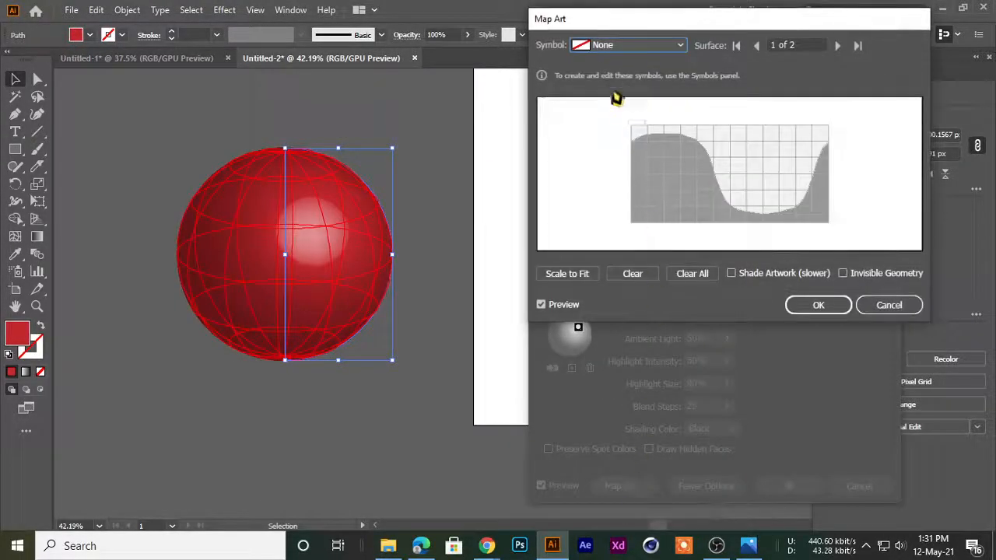
click(610, 45)
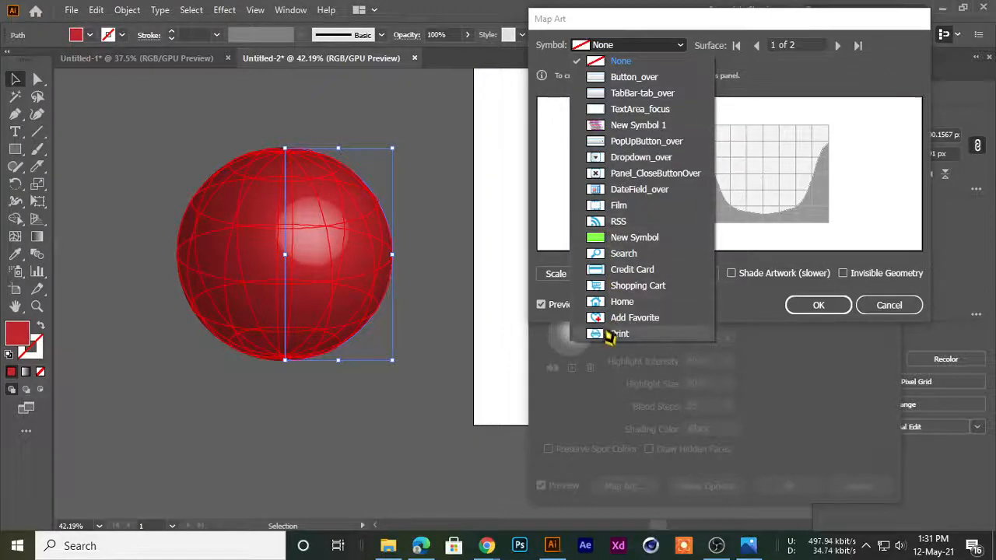
click(622, 125)
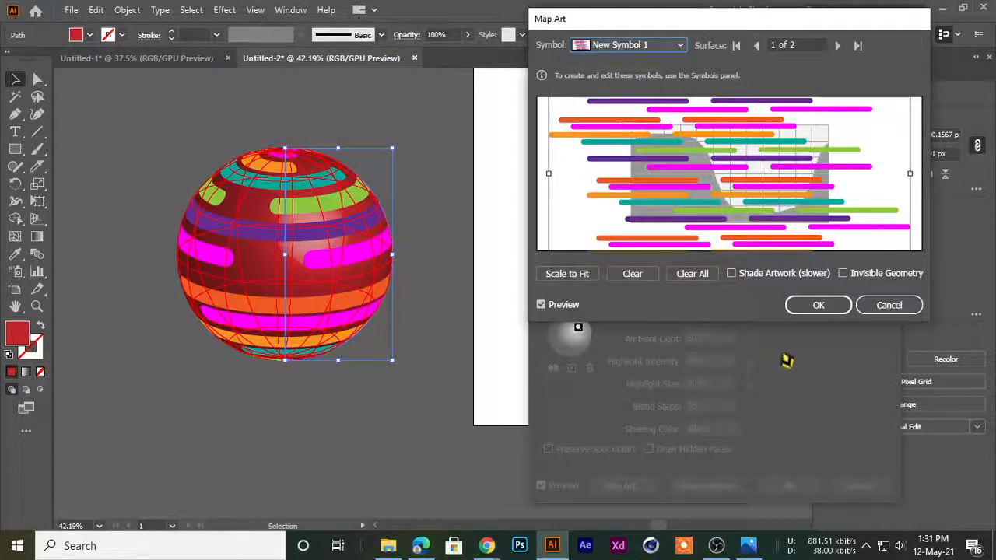
Scale the mapped symbol to fit the surface, enlarge it slightly, and rotate it so the stripes slope upward to the right
click(568, 276)
drag(713, 177, 735, 177)
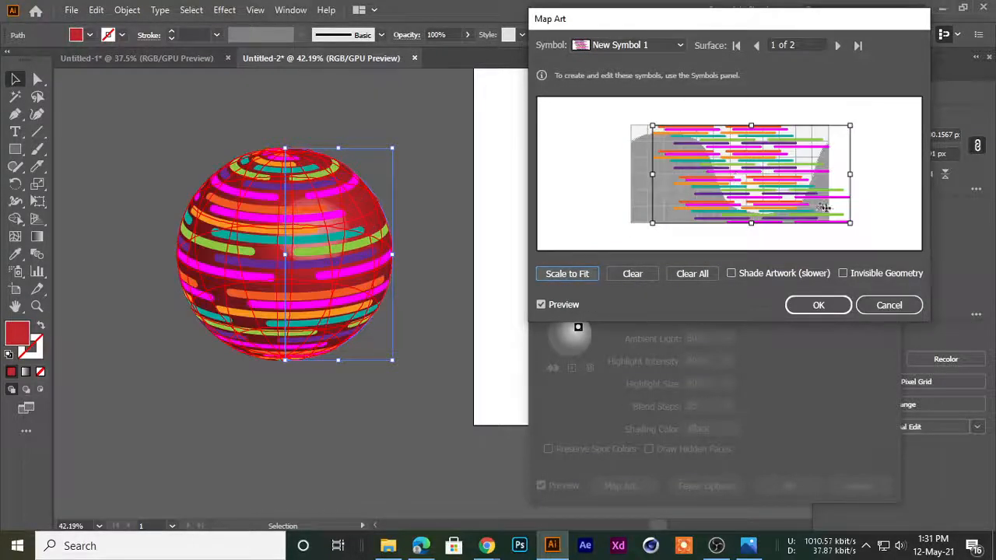
mouse_move(851, 224)
mouse_down()
mouse_move(888, 236)
mouse_move(869, 229)
mouse_up()
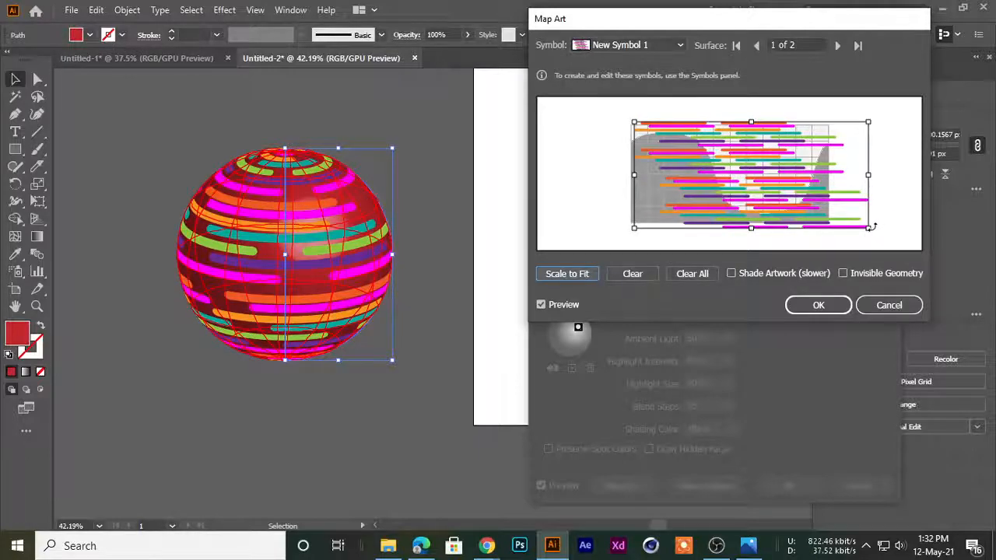
drag(885, 210, 878, 194)
drag(807, 203, 800, 200)
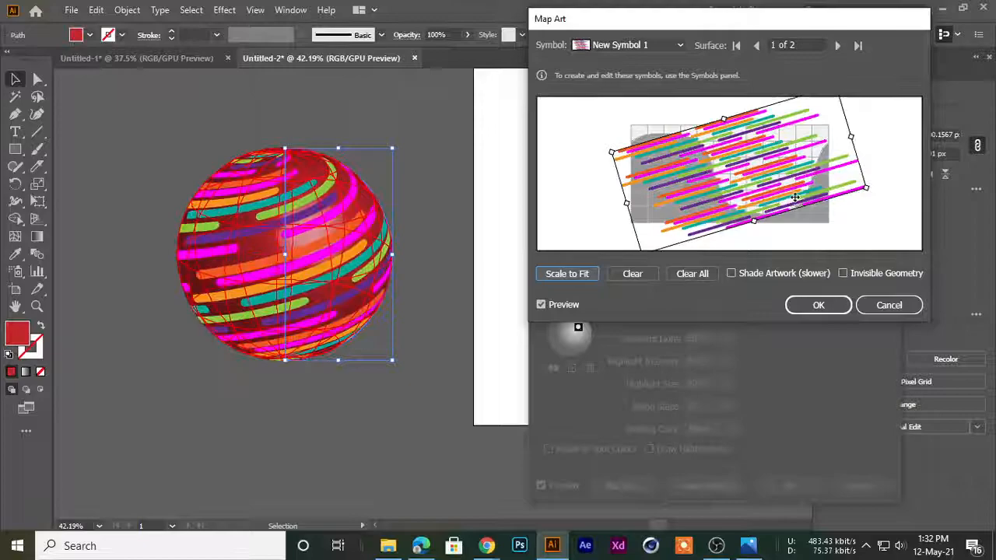
drag(872, 190, 916, 193)
drag(841, 187, 824, 191)
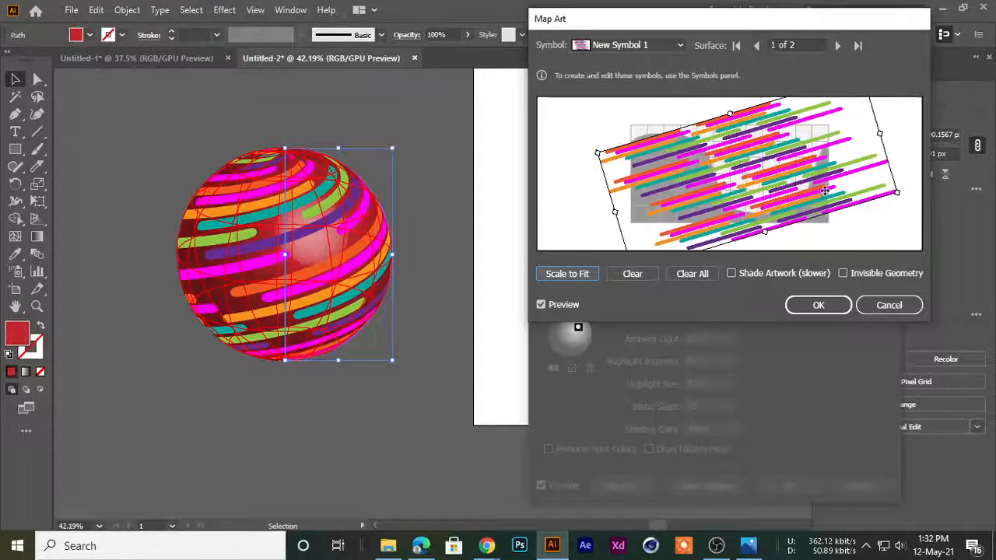
click(819, 305)
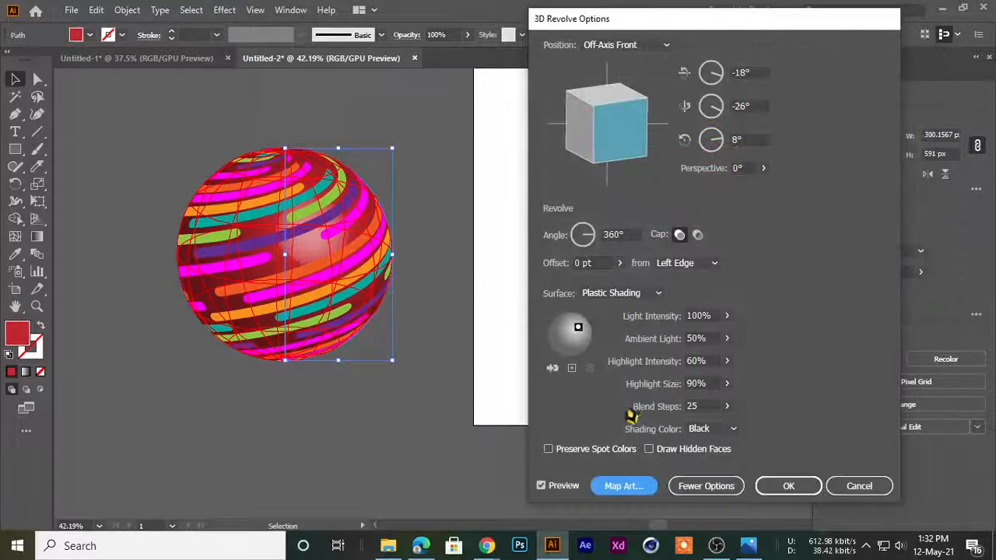
Try the Invisible Geometry option on the mapped artwork
click(625, 486)
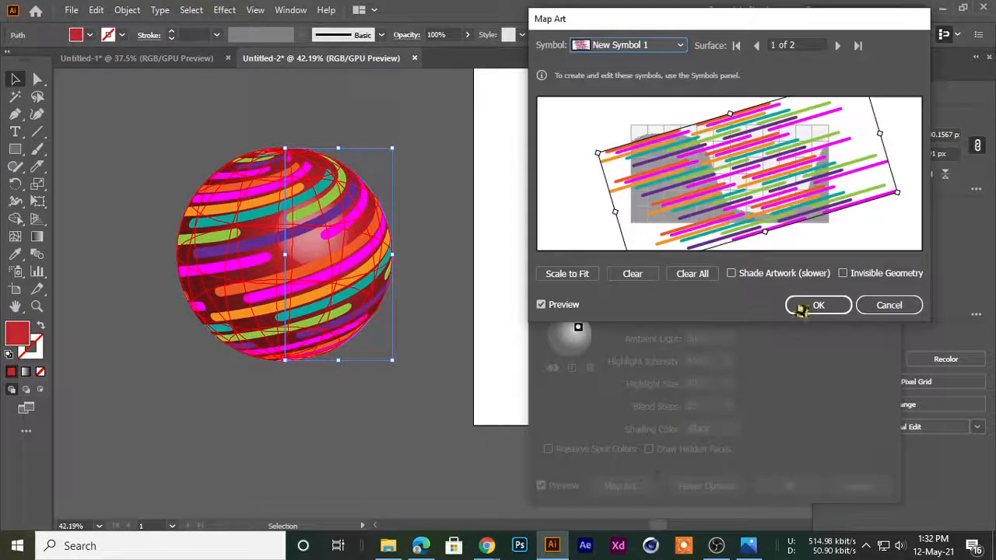
click(843, 274)
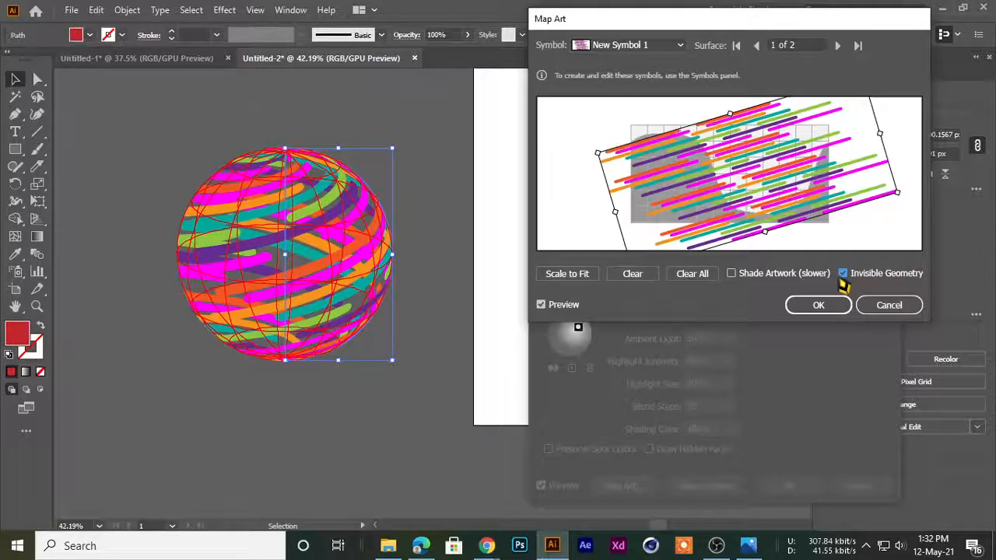
click(842, 274)
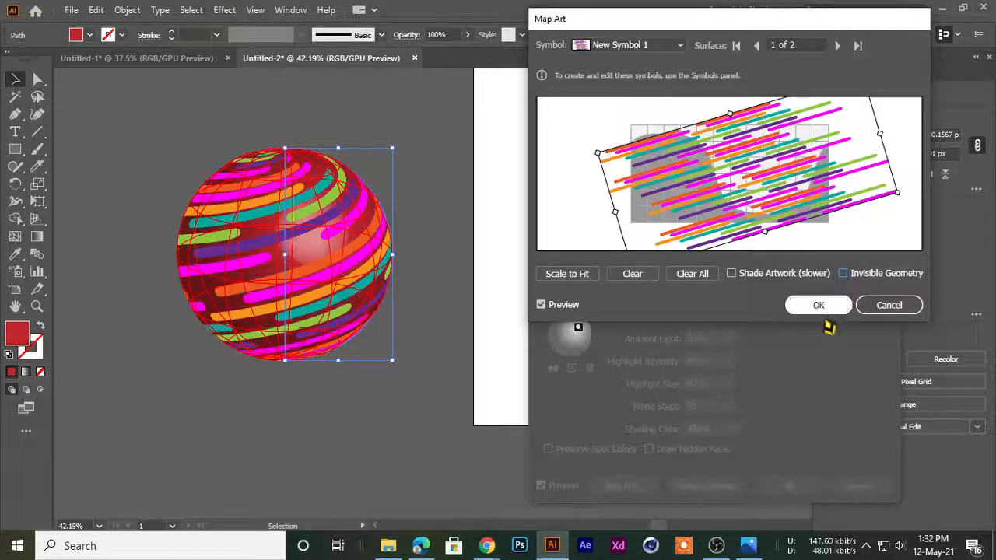
click(815, 307)
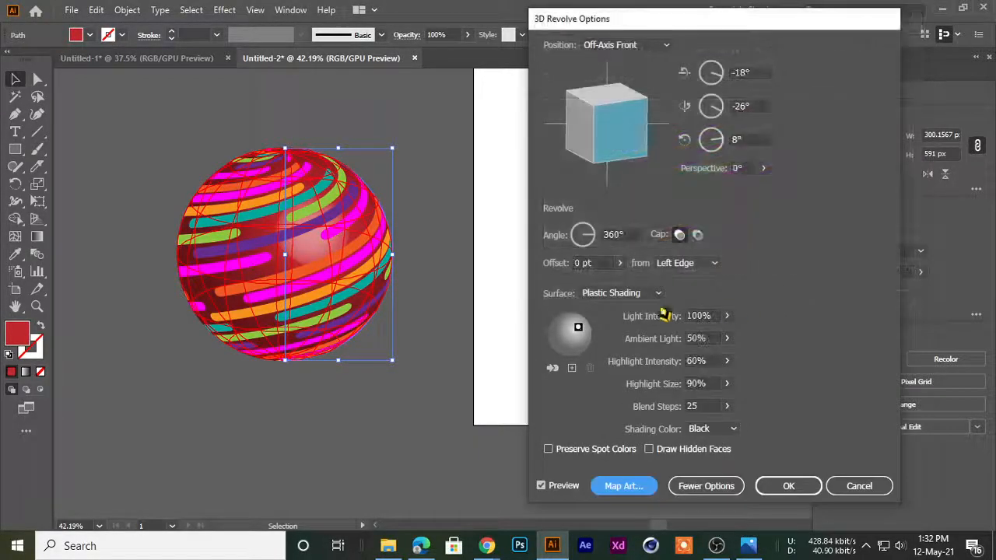
Accept the 3D Revolve on the striped sphere and expand its appearance
click(795, 488)
scroll(290, 220, up, 1)
right_click(300, 195)
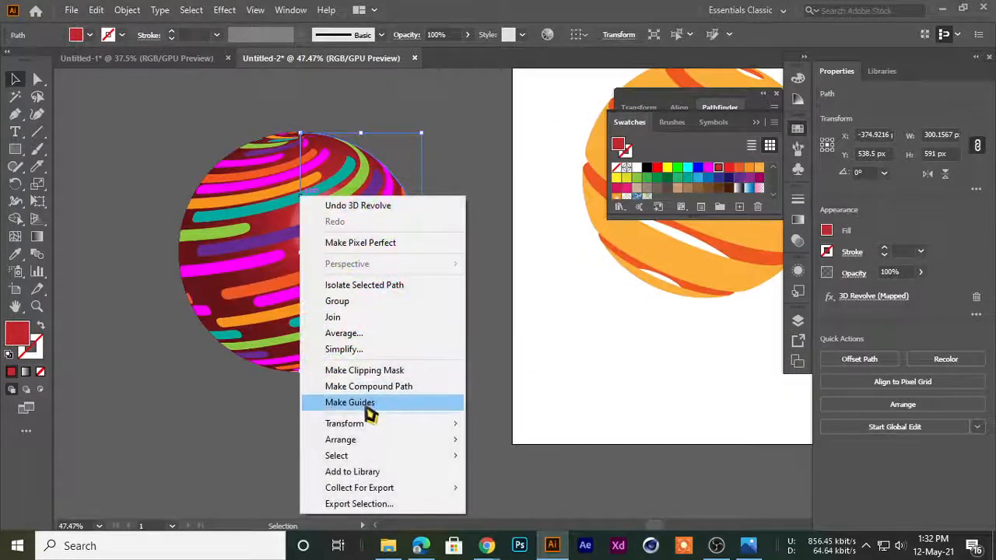
click(148, 218)
click(267, 222)
click(127, 9)
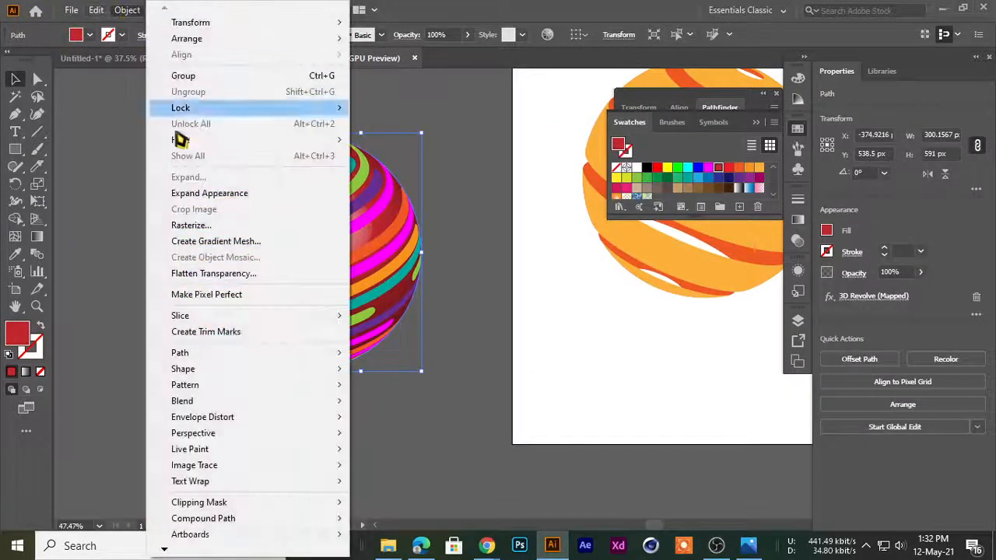
click(193, 200)
Ungroup the expanded sphere repeatedly and release its clipping mask
right_click(285, 214)
click(321, 332)
right_click(286, 213)
click(341, 335)
right_click(273, 214)
click(327, 329)
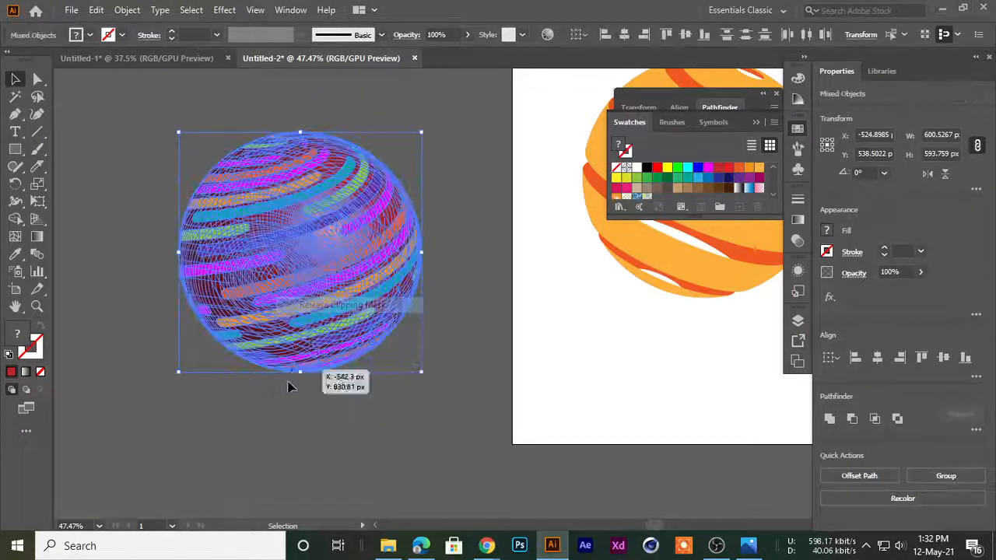
Move the sphere's front stripes onto the artboard and scale them down to fit beside the orange sphere
click(347, 379)
scroll(347, 379, down, 1)
scroll(252, 279, up, 3)
drag(238, 283, 567, 339)
scroll(571, 343, down, 3)
drag(633, 368, 656, 353)
drag(626, 368, 396, 299)
drag(506, 341, 396, 276)
scroll(397, 280, down, 3)
drag(310, 325, 355, 335)
click(104, 239)
drag(95, 159, 331, 323)
click(358, 370)
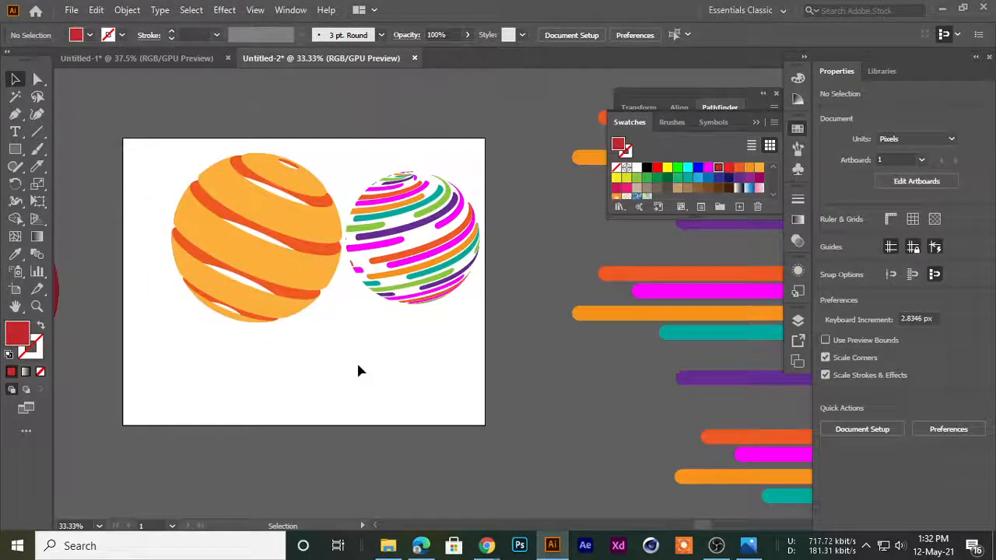
Pull the red shaded front surface off the remaining stripes and delete it
drag(391, 247, 287, 408)
drag(251, 417, 449, 324)
drag(186, 273, 235, 275)
drag(236, 276, 271, 428)
click(200, 286)
click(212, 330)
click(195, 233)
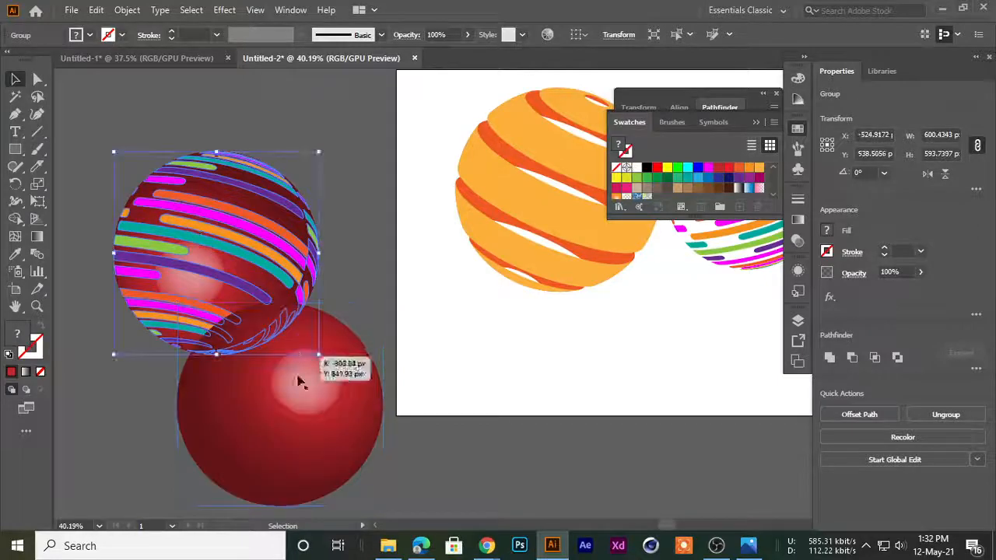
click(309, 428)
key(ctrl+shift+])
key(Delete)
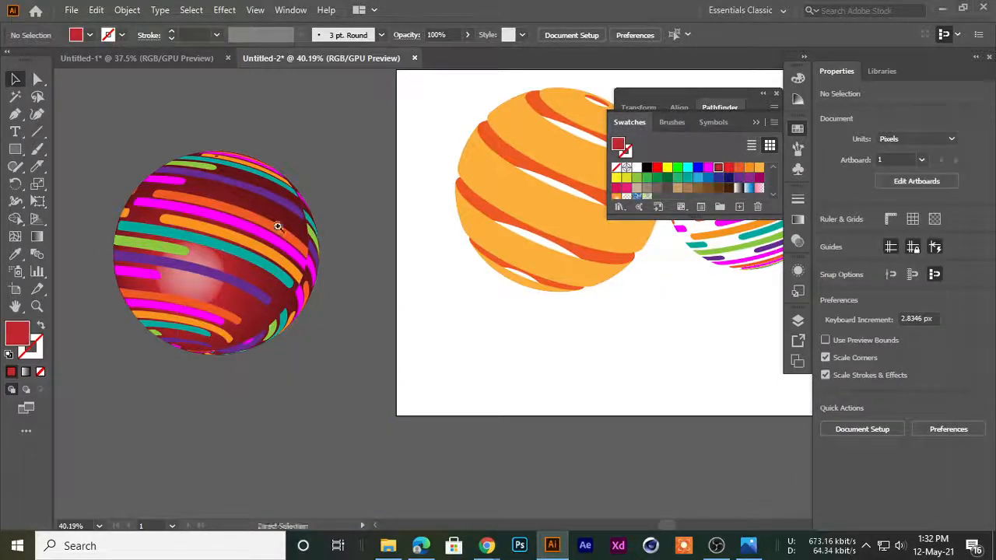
Move the back stripes up and to the left off the remaining red sphere, and delete that sphere
drag(291, 214, 211, 174)
drag(254, 232, 175, 103)
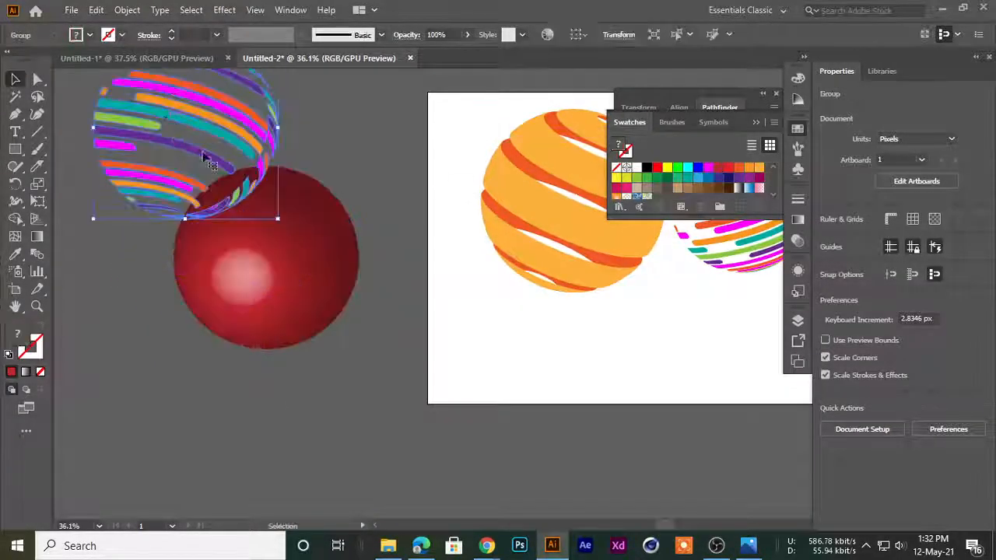
drag(260, 193, 198, 204)
drag(193, 147, 126, 114)
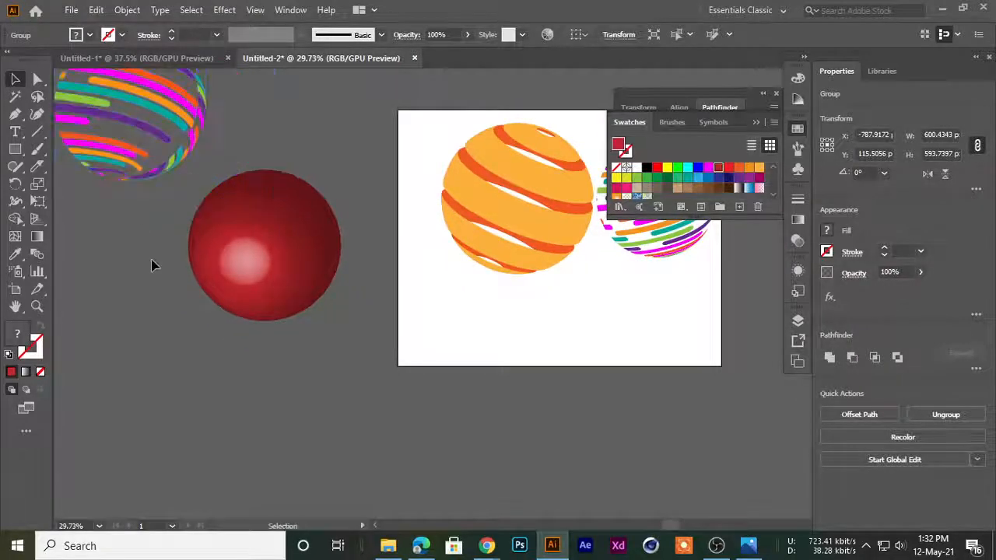
click(189, 186)
drag(412, 354, 411, 354)
key(Delete)
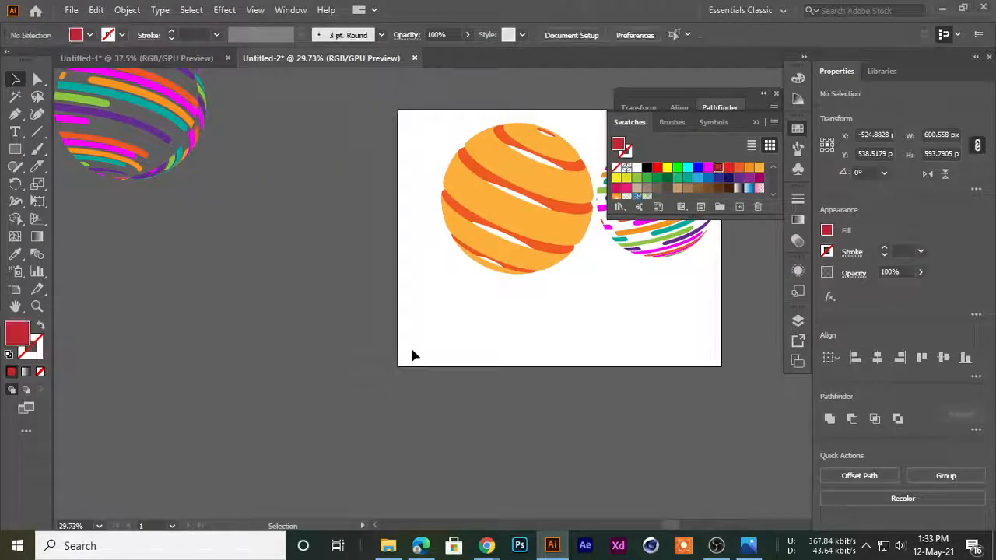
Try to place the larger back stripes over the scaled-down front stripes on the artboard
ctrl+drag(210, 132, 161, 157)
drag(161, 159, 162, 186)
drag(173, 149, 611, 246)
ctrl+drag(482, 300, 560, 309)
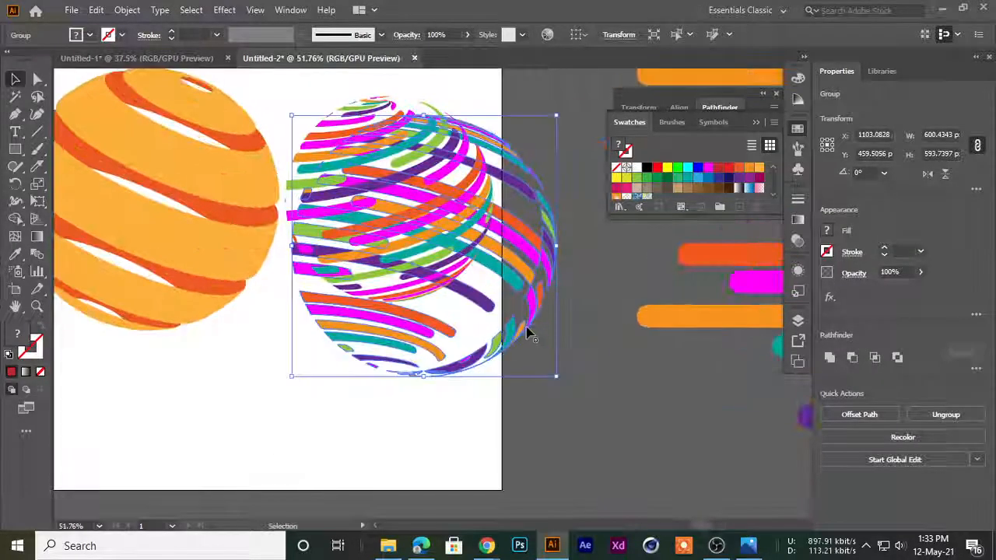
Undo the moves, scaling and deletions until both stripe groups are back on the complete red sphere
key(ctrl+z)
key(ctrl+z)
key(ctrl+z)
key(ctrl+z)
key(ctrl+z)
key(ctrl+z)
key(ctrl+z)
key(ctrl+z)
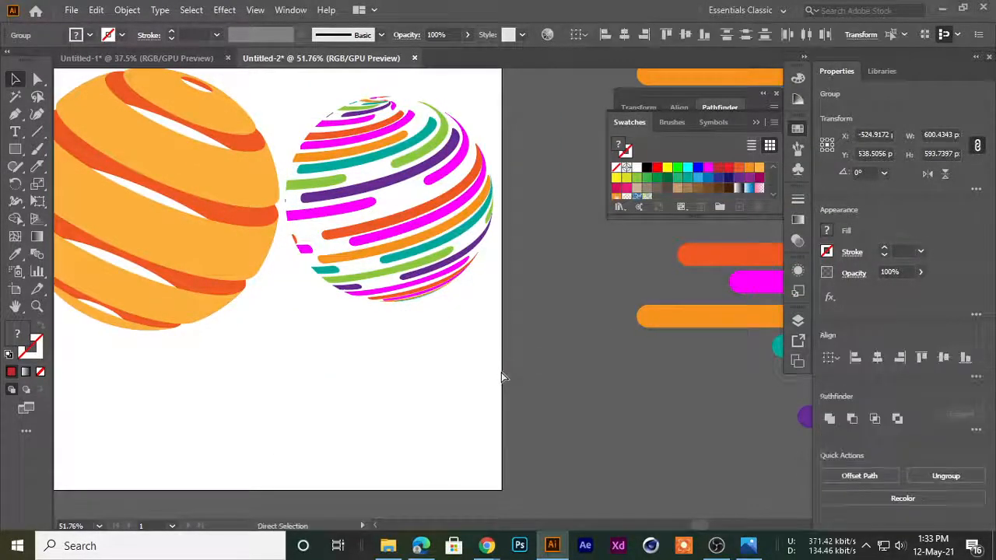
key(ctrl+z)
key(ctrl+z)
Delete the red front and back surfaces of the sphere, keeping both stripe groups in place
ctrl+drag(437, 381, 453, 350)
ctrl+drag(289, 276, 373, 311)
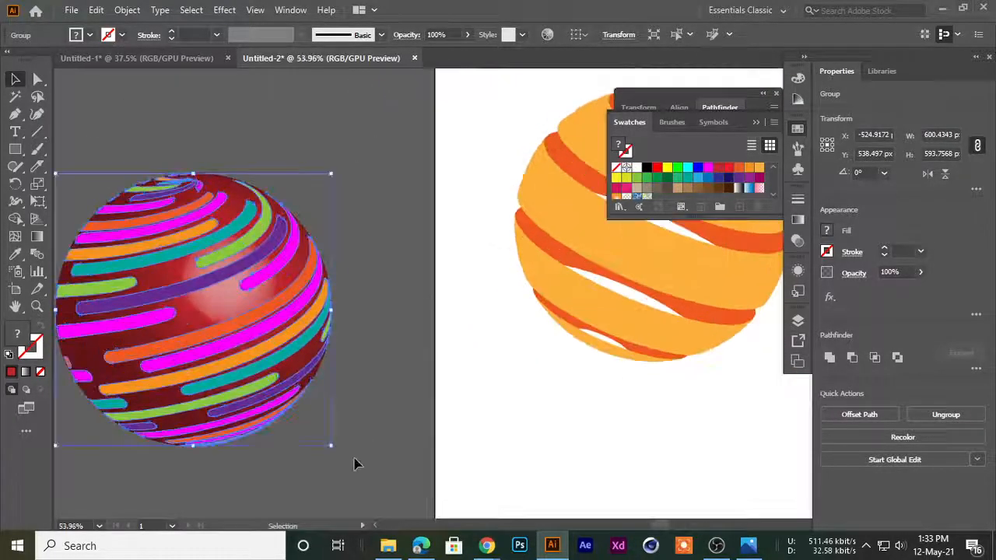
click(356, 464)
click(213, 308)
key(ctrl+shift+a)
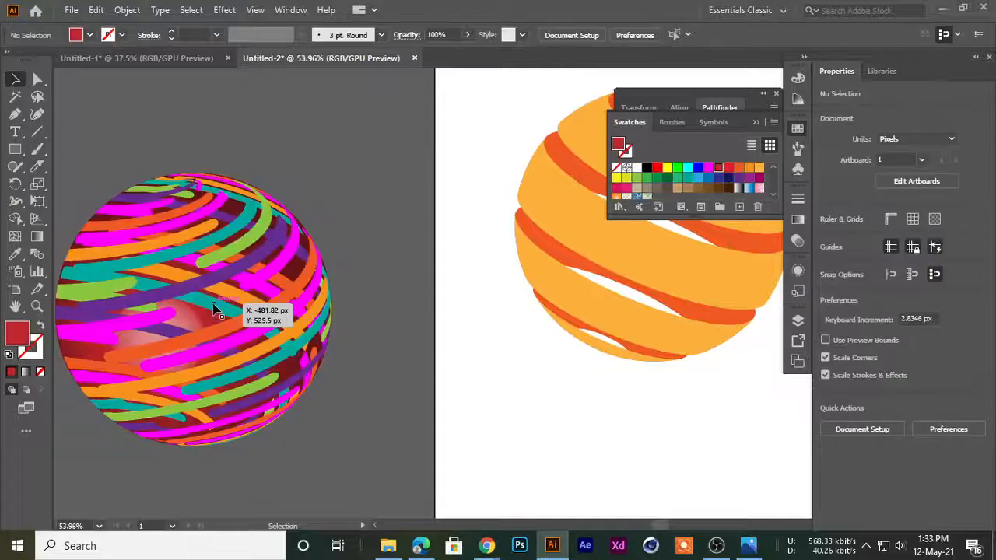
click(205, 317)
key(Delete)
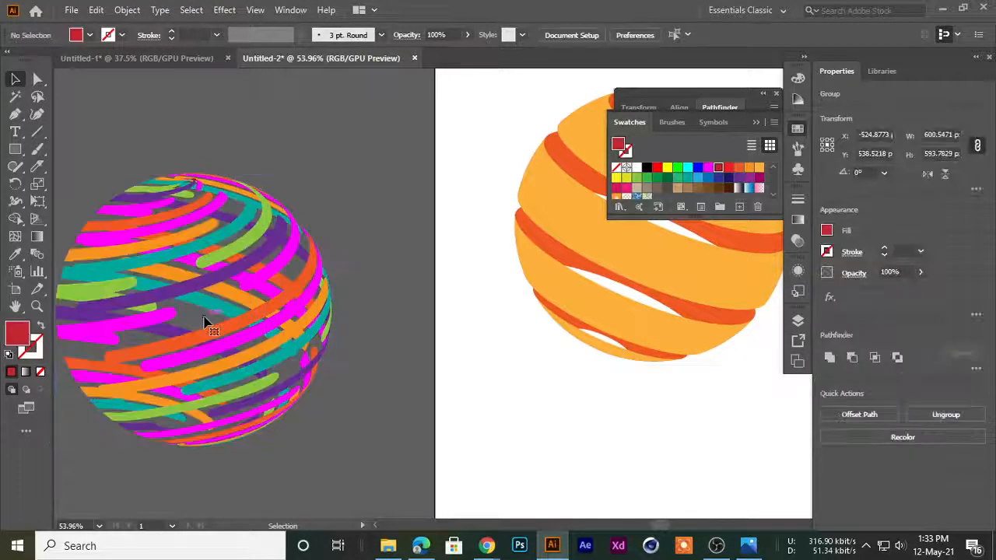
Try several fill swatches, including magenta, on the back stripes group and fill it with a dark brown-grey
click(207, 289)
click(344, 335)
ctrl+drag(96, 242, 308, 297)
click(195, 250)
click(278, 318)
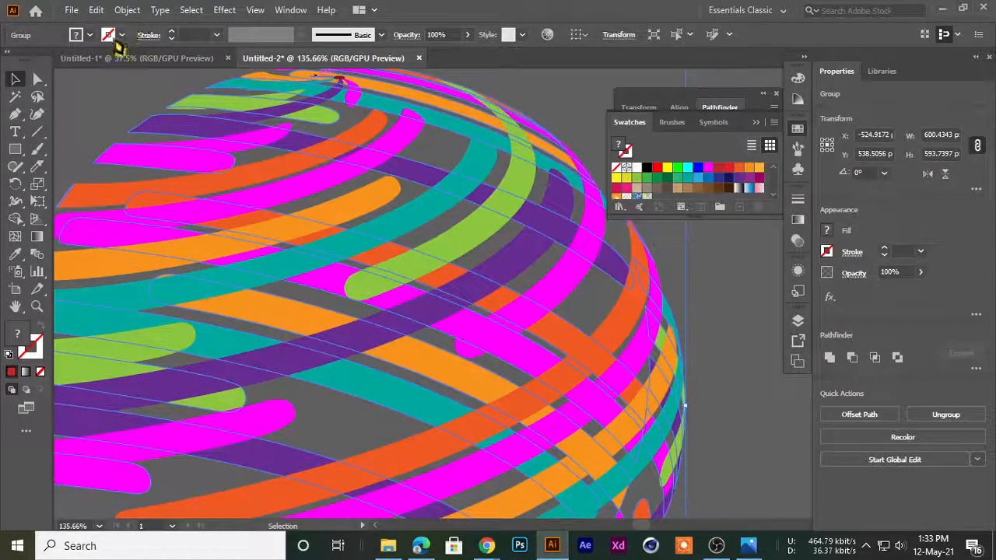
click(89, 35)
click(62, 60)
click(81, 60)
click(91, 60)
click(101, 60)
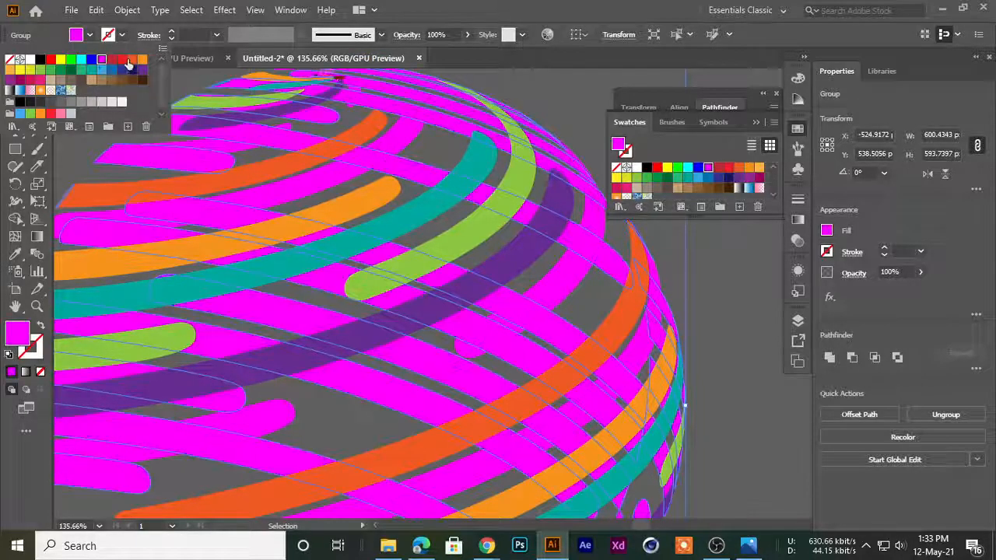
click(131, 61)
click(91, 81)
click(82, 81)
drag(539, 258, 327, 306)
click(183, 234)
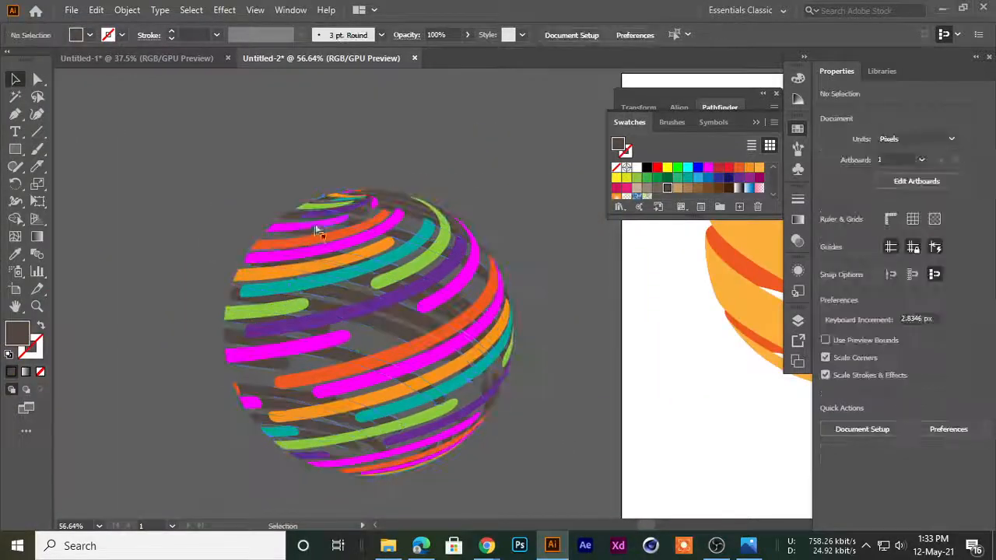
Move the front and back stripes together onto the artboard and scale them to about 385 px wide beside the orange sphere
scroll(316, 230, down, 2)
drag(189, 177, 217, 422)
scroll(480, 448, down, 2)
drag(272, 321, 643, 356)
click(288, 451)
drag(173, 274, 244, 286)
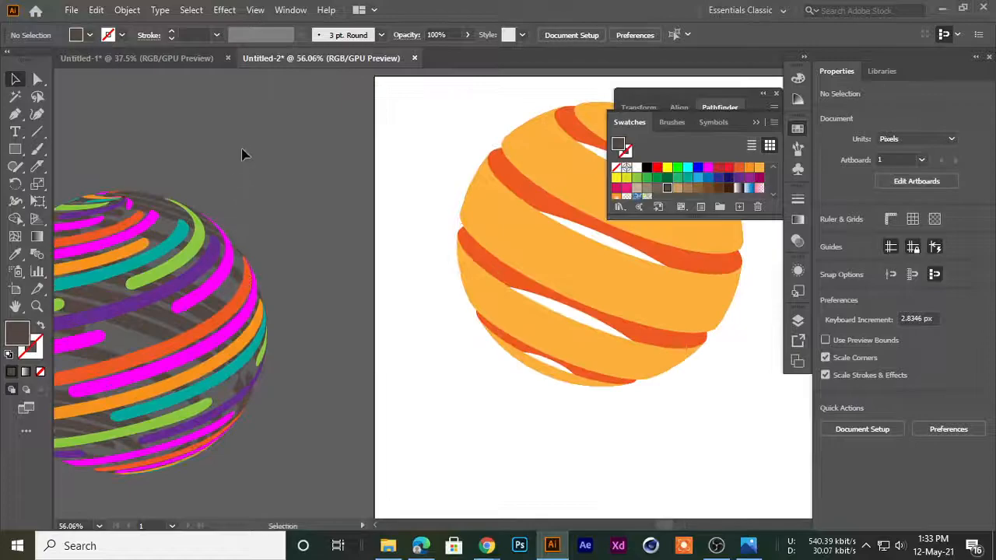
drag(133, 444, 132, 446)
drag(159, 350, 756, 398)
drag(754, 395, 478, 417)
drag(469, 395, 342, 329)
drag(496, 388, 515, 263)
drag(470, 189, 485, 394)
click(479, 421)
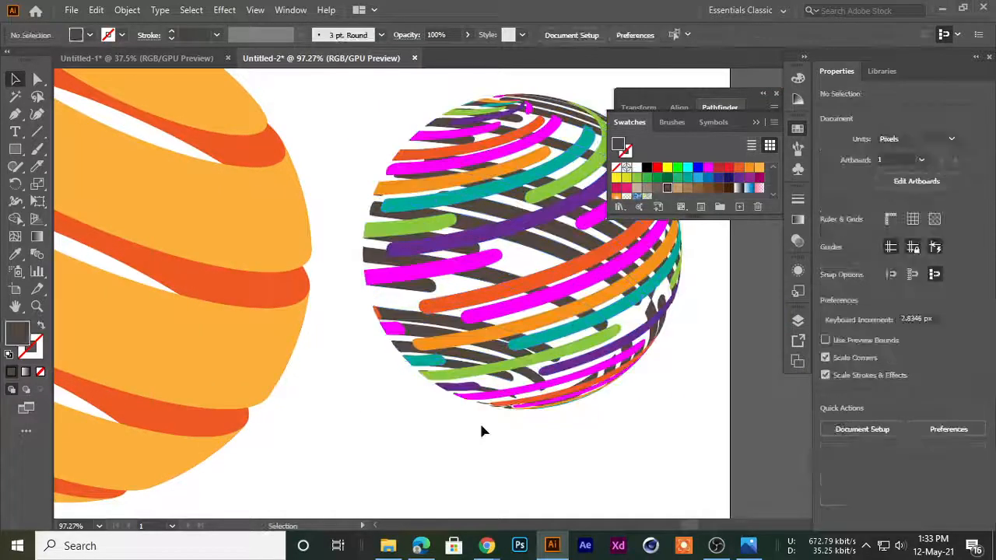
Delete the dark back stripes from the small multicoloured sphere on the artboard
scroll(475, 413, down, 3)
click(528, 325)
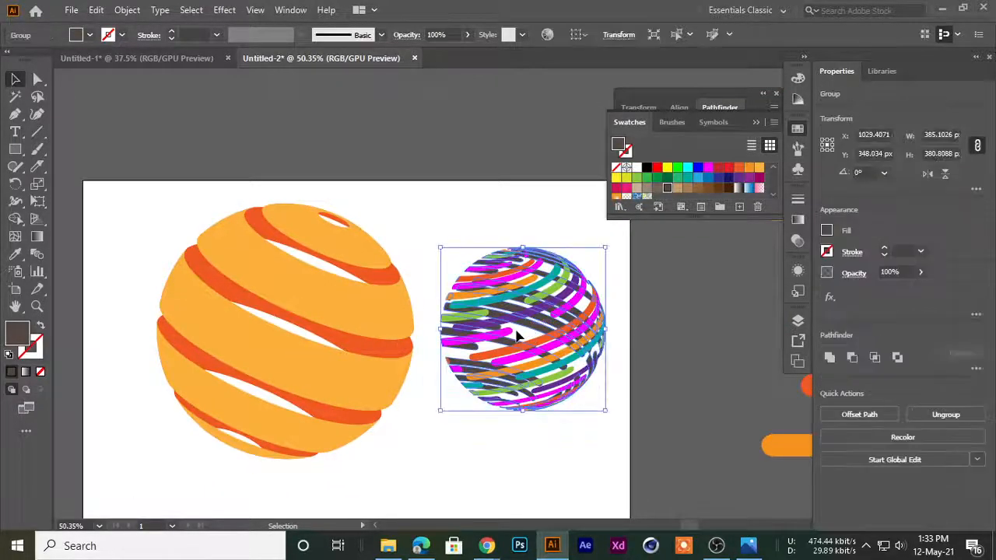
key(Delete)
scroll(513, 360, up, 3)
drag(580, 252, 427, 326)
scroll(427, 327, down, 2)
drag(331, 346, 253, 253)
scroll(320, 233, up, 6)
scroll(573, 311, down, 1)
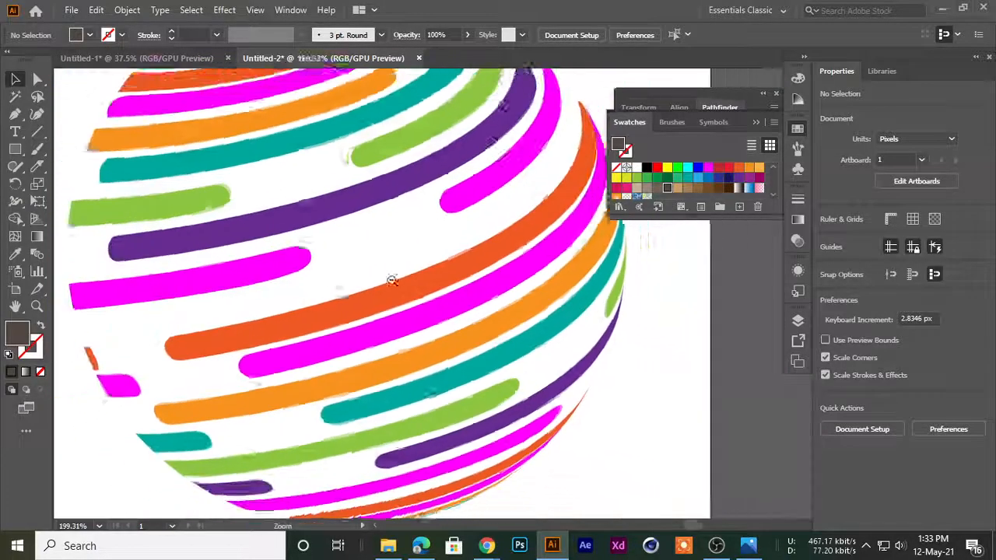
Place a copy of the coloured stripes behind the originals, shifted 3 px down, and fill it black
key(ctrl+a)
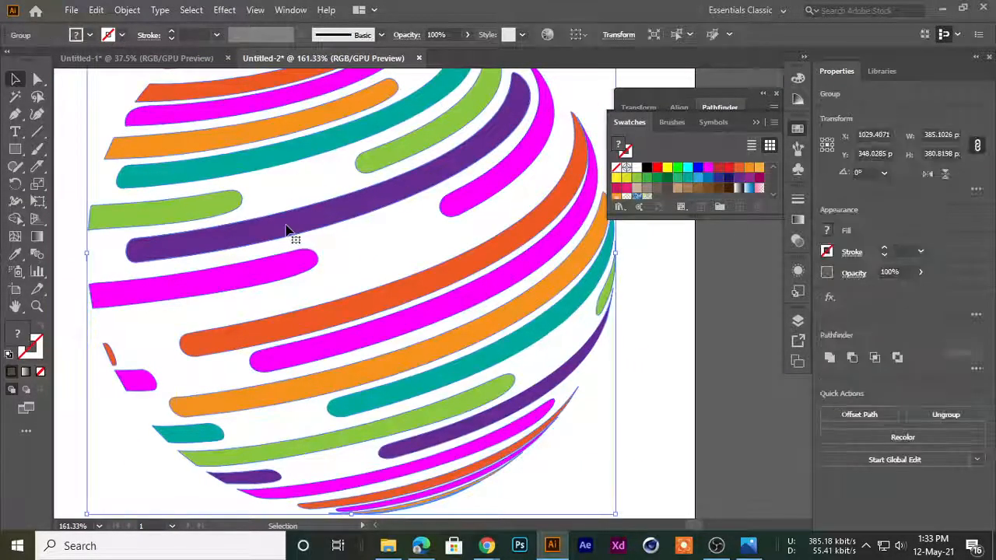
key(v)
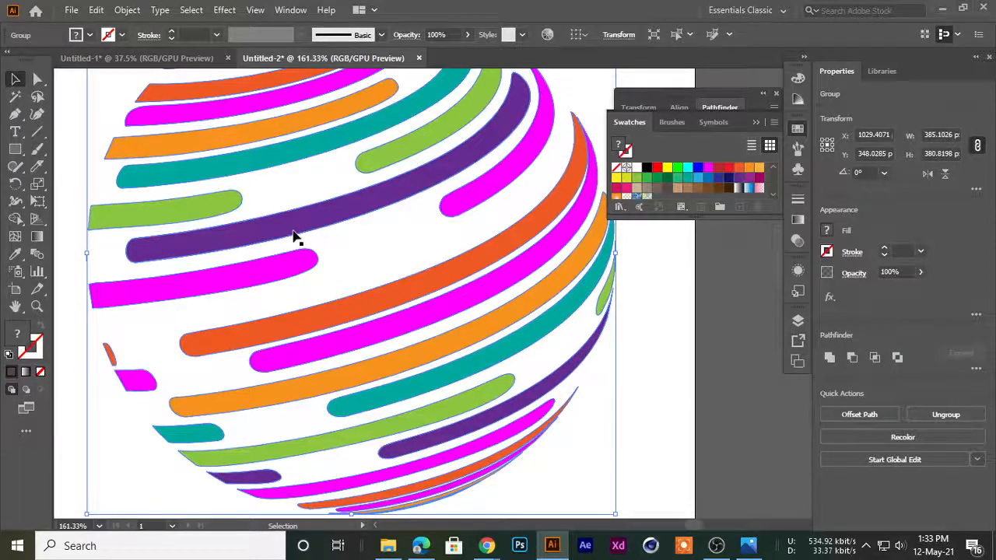
key(Down)
key(Down)
key(Down)
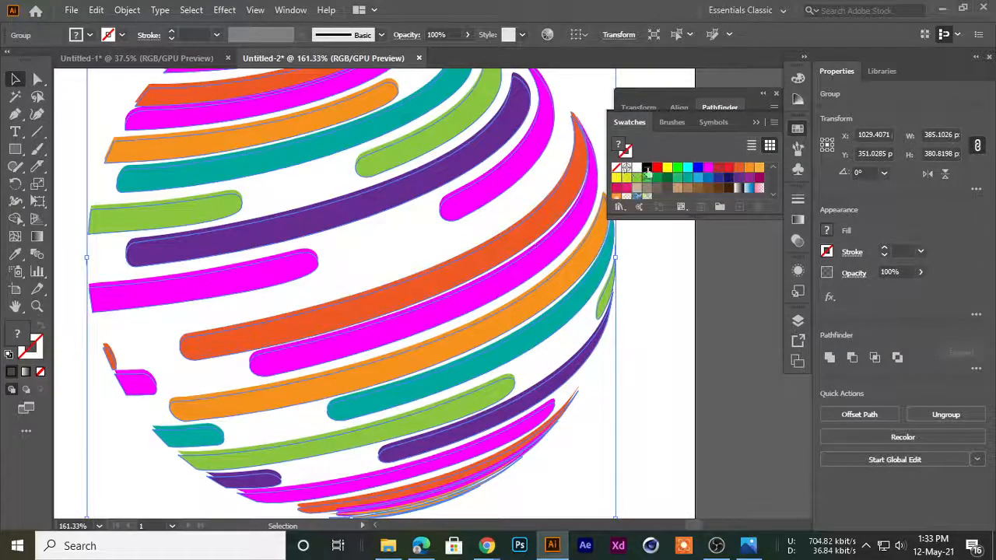
click(646, 168)
click(672, 360)
scroll(683, 357, down, 2)
drag(584, 336, 534, 307)
scroll(591, 319, down, 1)
scroll(455, 285, up, 2)
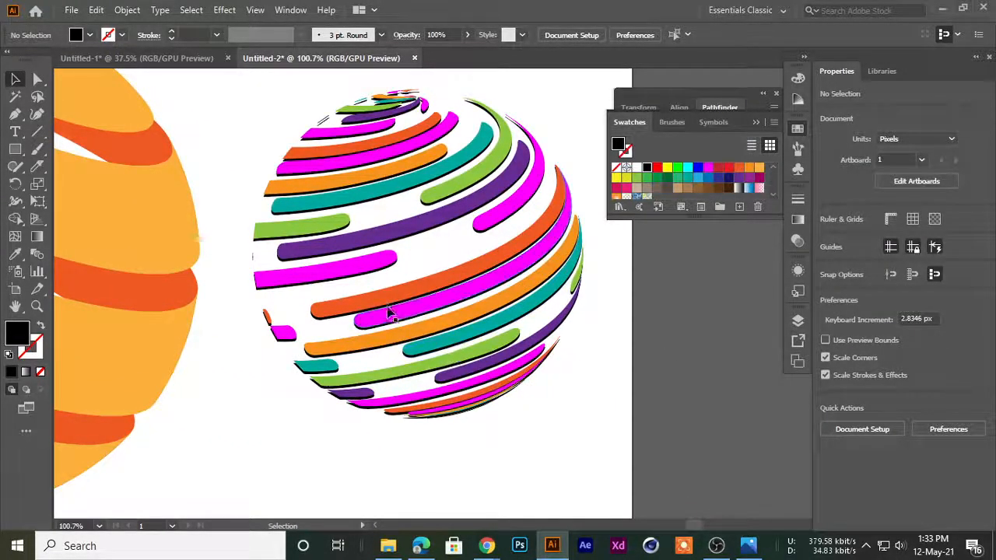
Lower the opacity of the black stripe copy so it forms a softer shadow under the coloured stripes
scroll(392, 315, up, 4)
click(404, 282)
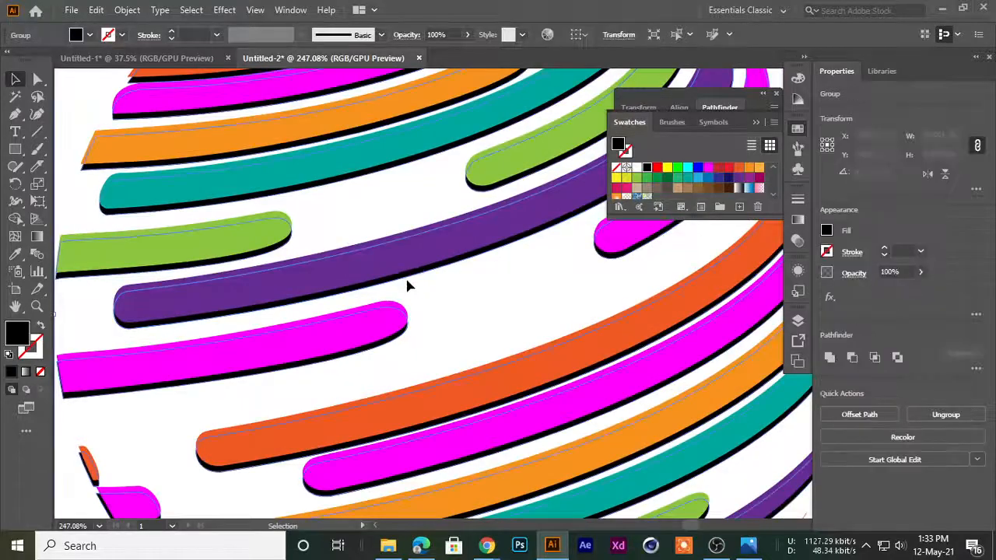
click(468, 36)
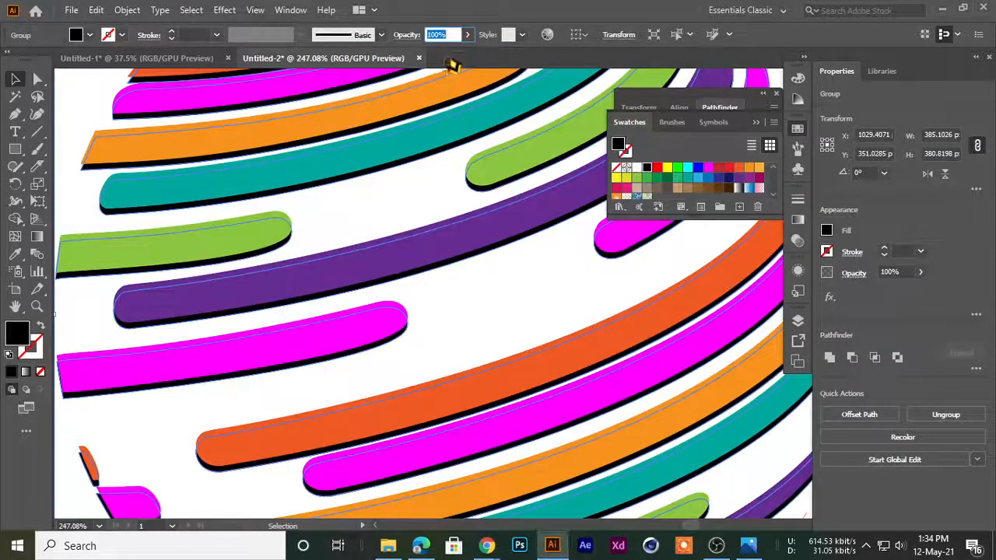
click(467, 39)
drag(462, 56, 448, 62)
click(496, 262)
drag(584, 285, 382, 308)
drag(449, 285, 417, 264)
drag(510, 275, 384, 292)
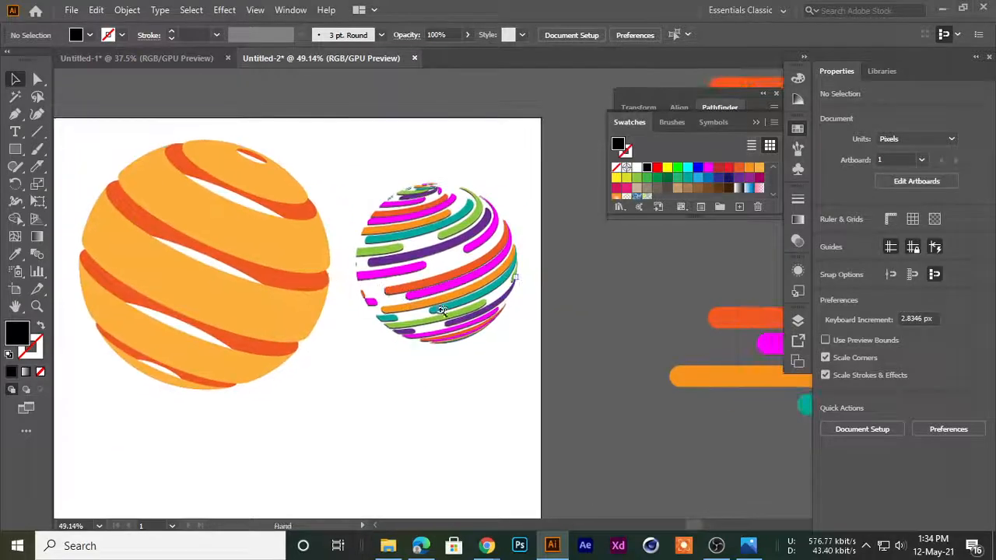
drag(469, 238, 368, 311)
drag(321, 288, 406, 309)
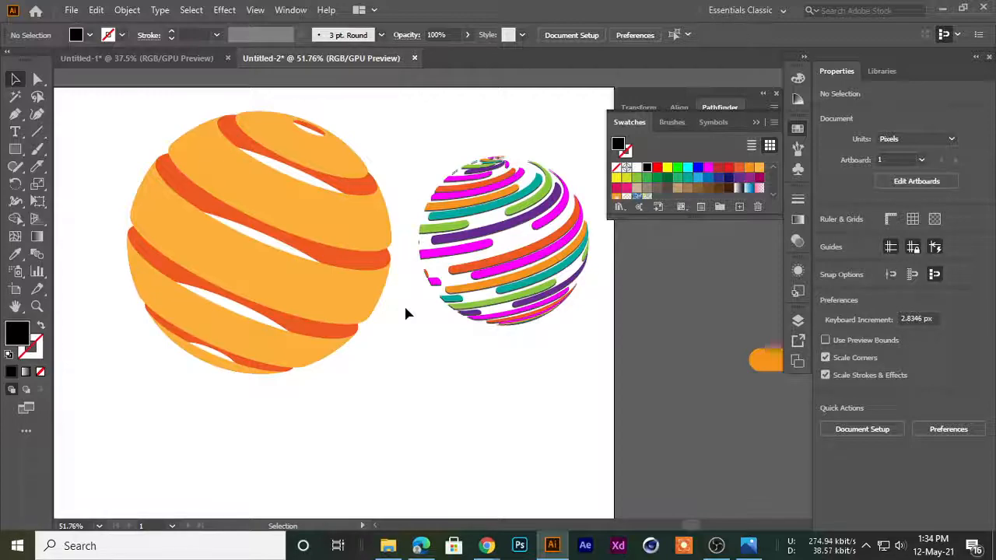
drag(526, 363, 478, 348)
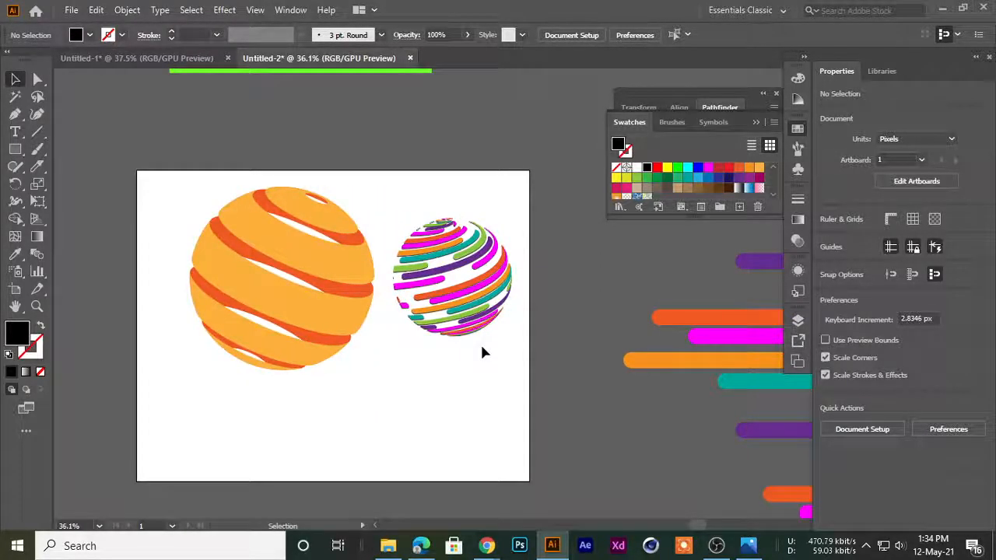
drag(332, 332, 457, 308)
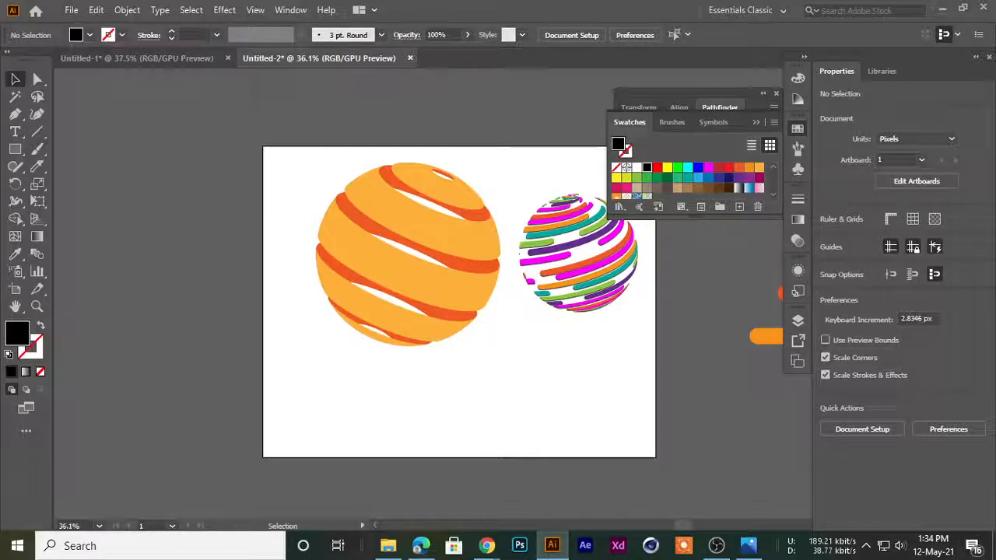
Draw a square about 769 px wide on the empty pasteboard away from the artboard and fill it light orange
drag(351, 284, 685, 261)
scroll(256, 210, up, 1)
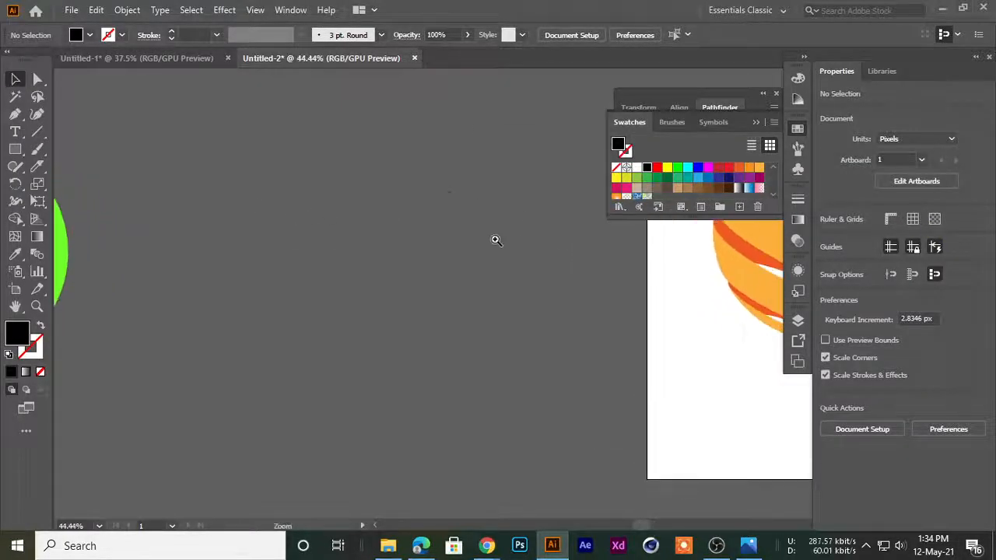
scroll(493, 238, down, 3)
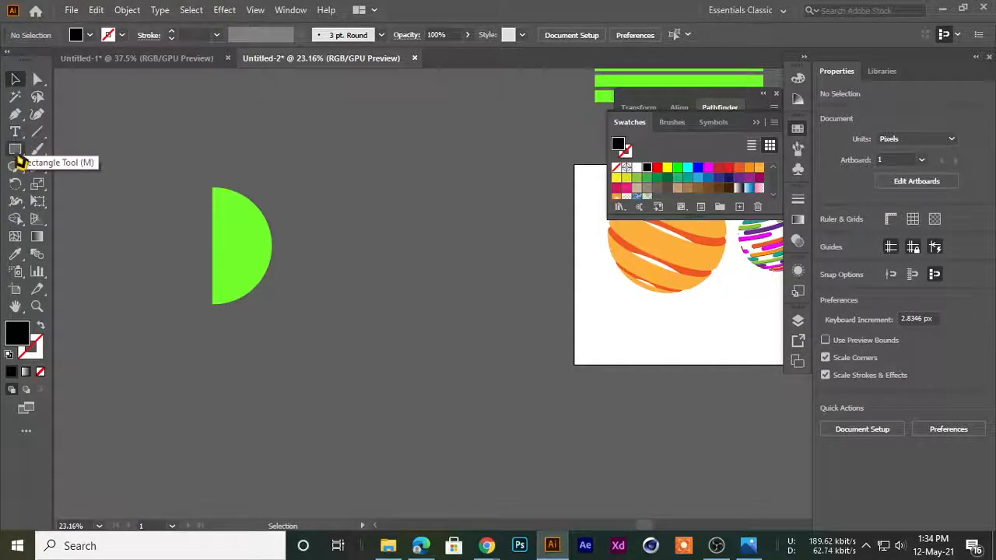
drag(15, 150, 62, 148)
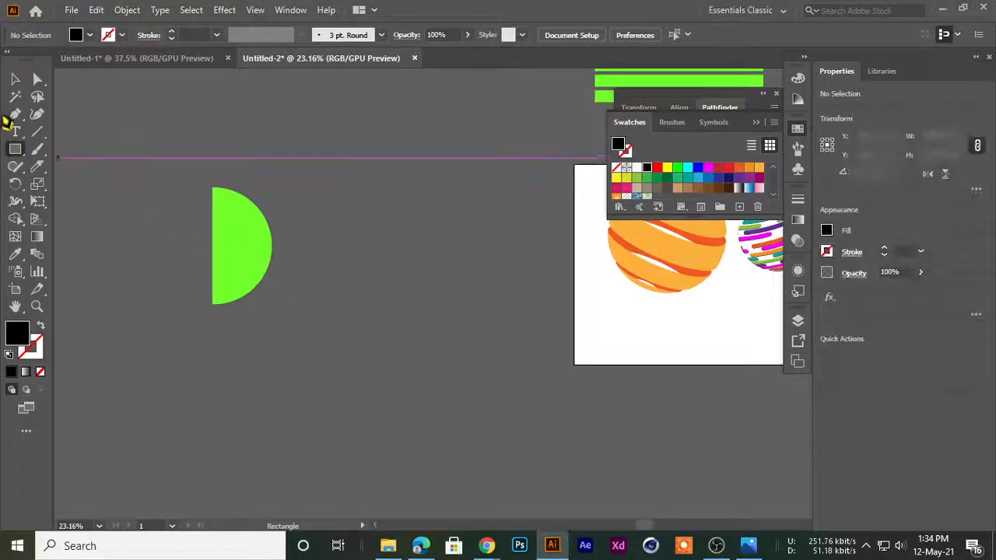
drag(268, 309, 253, 138)
mouse_move(216, 185)
mouse_down()
mouse_move(248, 177)
mouse_move(374, 321)
mouse_up()
click(16, 80)
click(164, 179)
click(276, 226)
click(757, 169)
click(411, 266)
scroll(358, 264, down, 1)
drag(329, 276, 431, 280)
scroll(353, 262, up, 2)
drag(363, 262, 482, 313)
drag(561, 313, 556, 338)
scroll(164, 299, down, 1)
click(381, 334)
drag(218, 329, 328, 328)
click(224, 299)
scroll(180, 277, up, 3)
drag(213, 274, 188, 222)
click(129, 186)
click(278, 220)
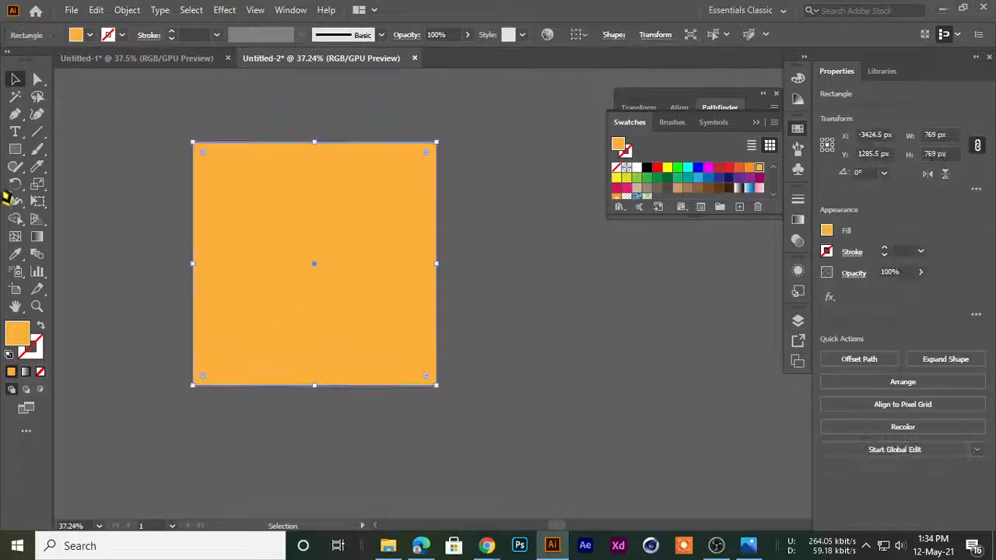
Switch to Chrome, search Google for "lorem" and open the loremipsum.io generator site
mouse_move(485, 547)
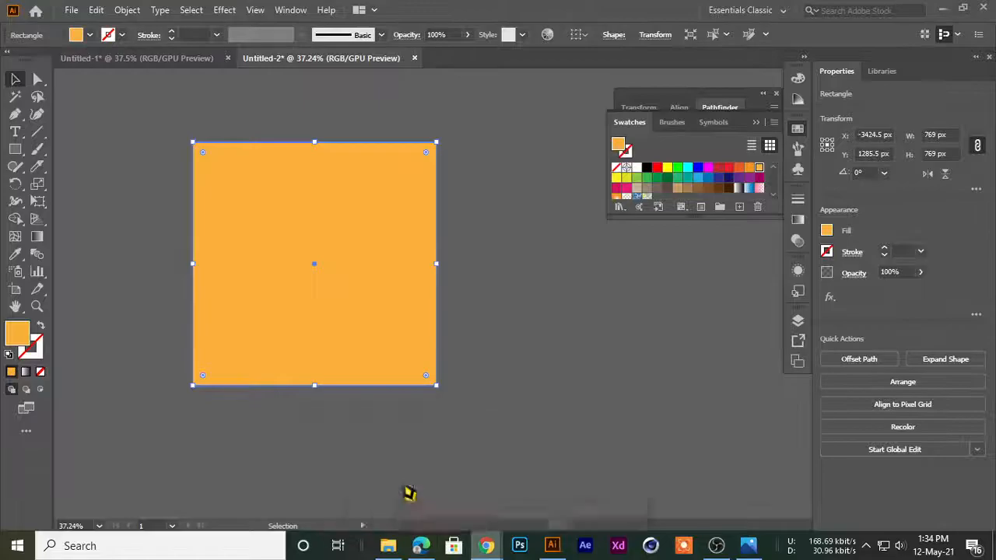
click(406, 493)
click(722, 12)
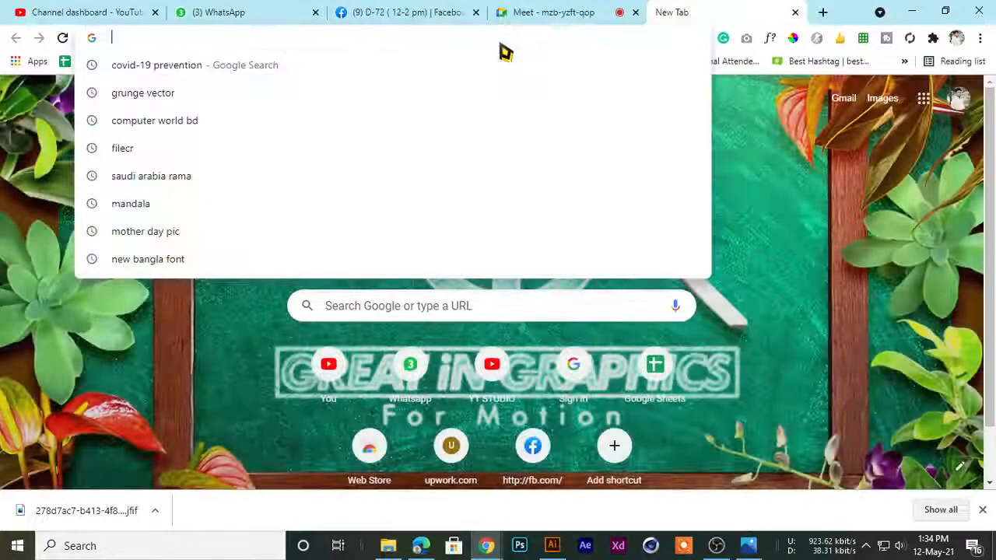
text(lorem)
key(Return)
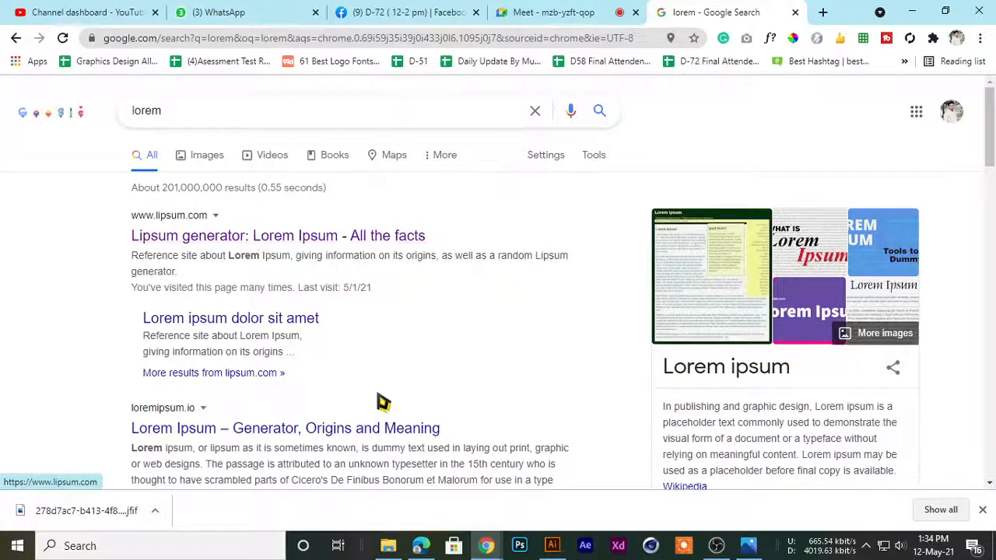
scroll(254, 354, down, 1)
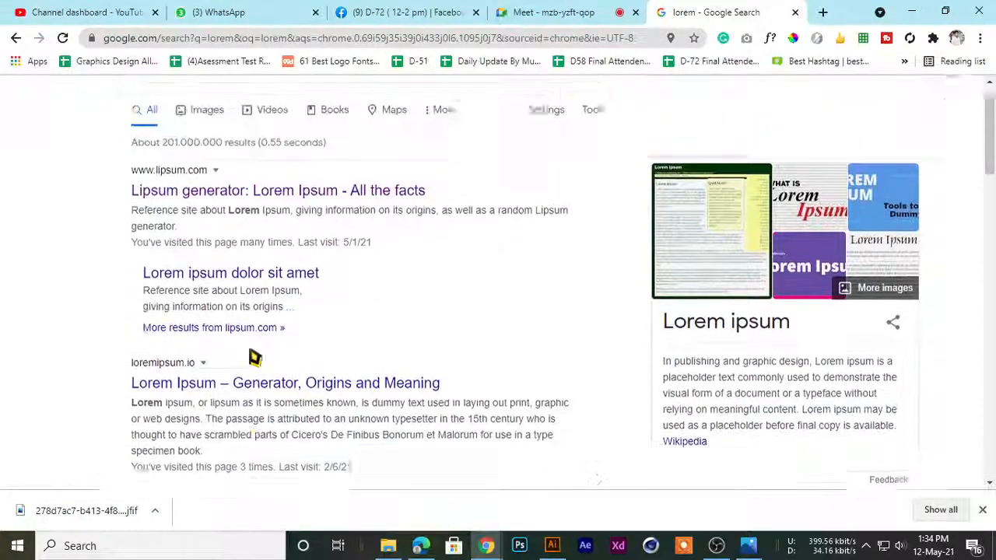
click(247, 361)
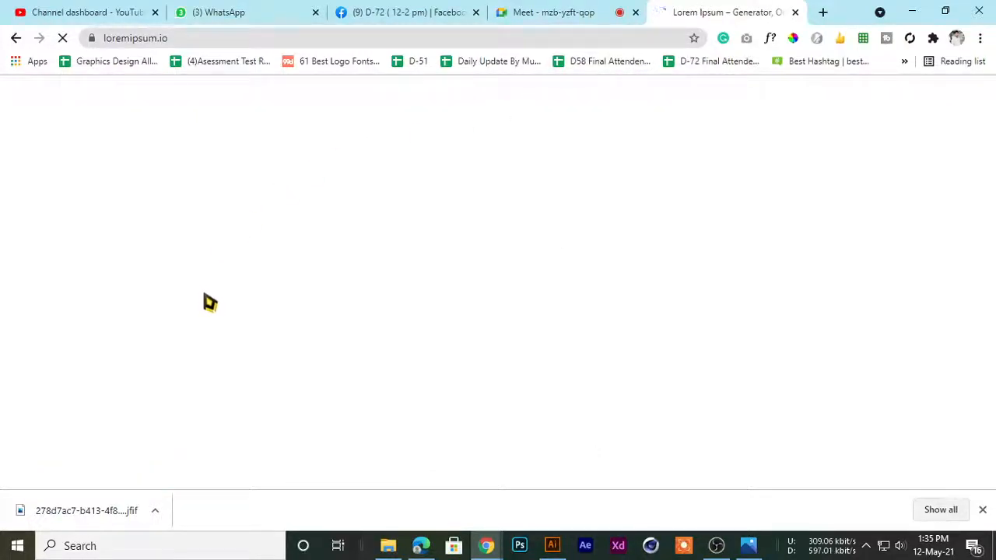
Copy the sample Lorem ipsum paragraph, switch back to Illustrator and convert the orange square into an area text frame
scroll(311, 326, down, 5)
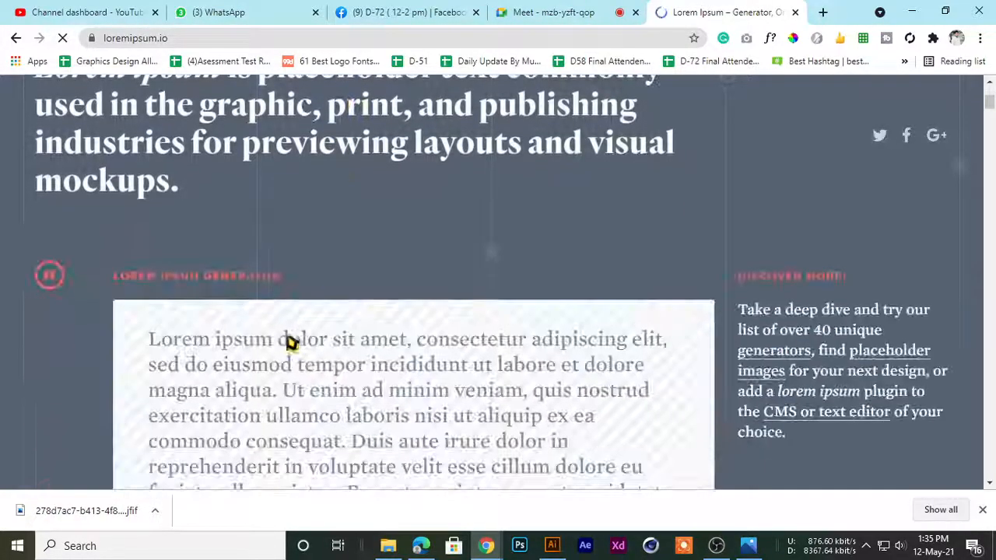
drag(149, 200, 358, 422)
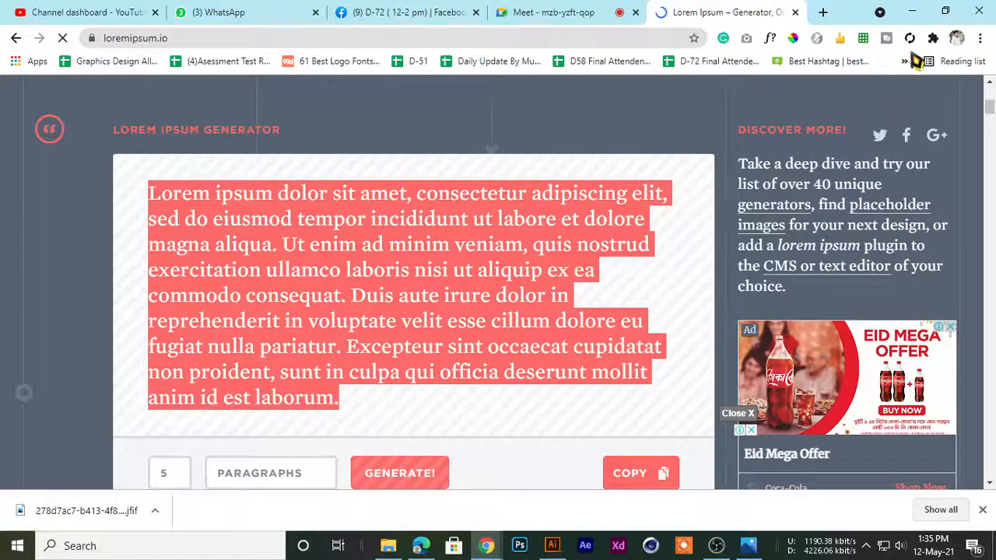
click(912, 11)
click(16, 132)
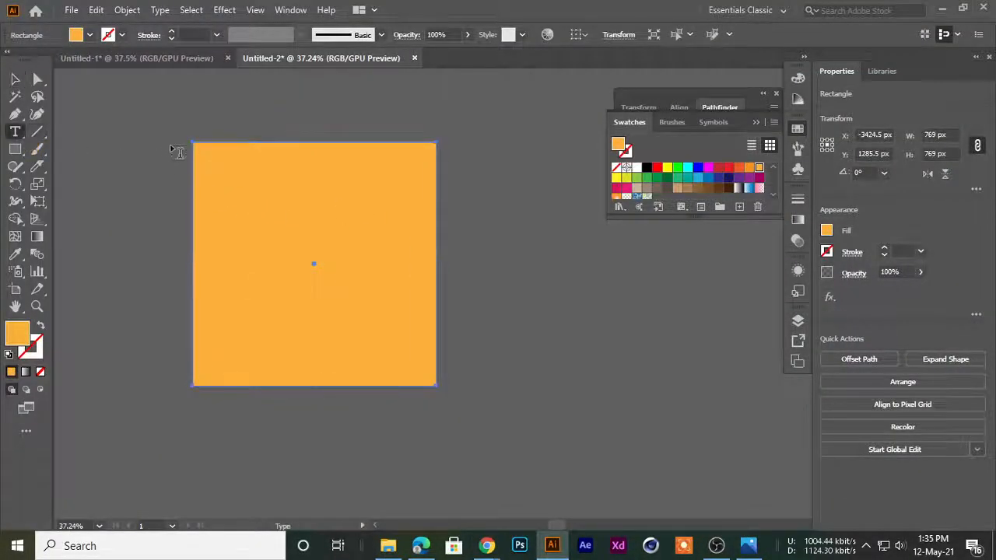
click(202, 150)
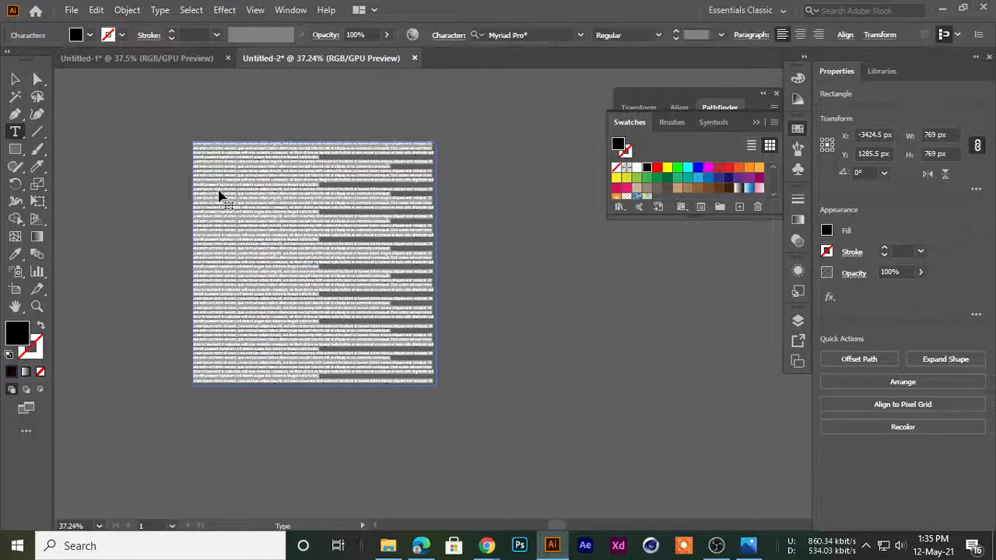
Paste the copied Lorem ipsum paragraph repeatedly until the text fills the square area text frame
key(ctrl+v)
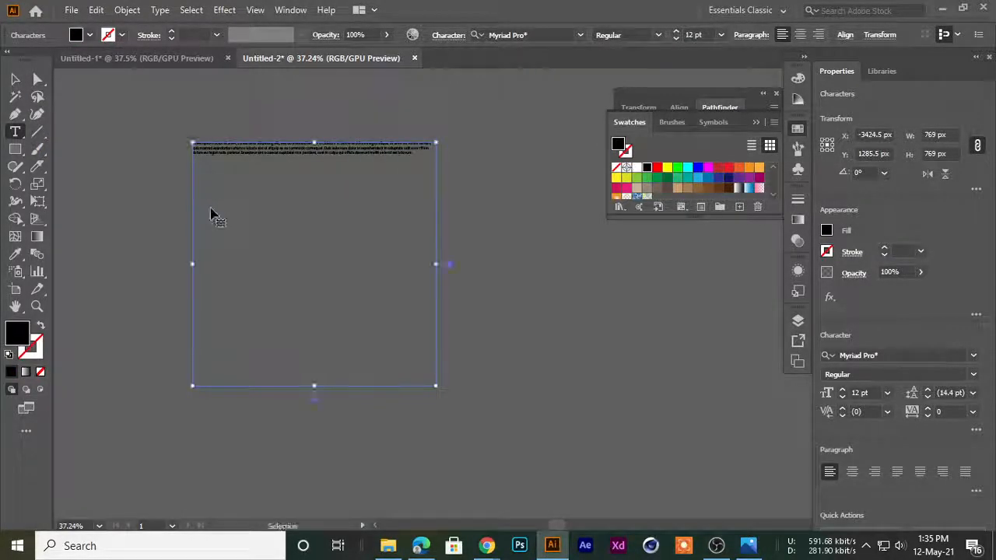
key(ctrl+v)
key(ctrl+v)
key(ctrl+v)
key(ctrl+v)
key(ctrl+v)
key(ctrl+v)
key(ctrl+v)
key(ctrl+v)
key(ctrl+v)
key(ctrl+v)
key(ctrl+v)
key(ctrl+v)
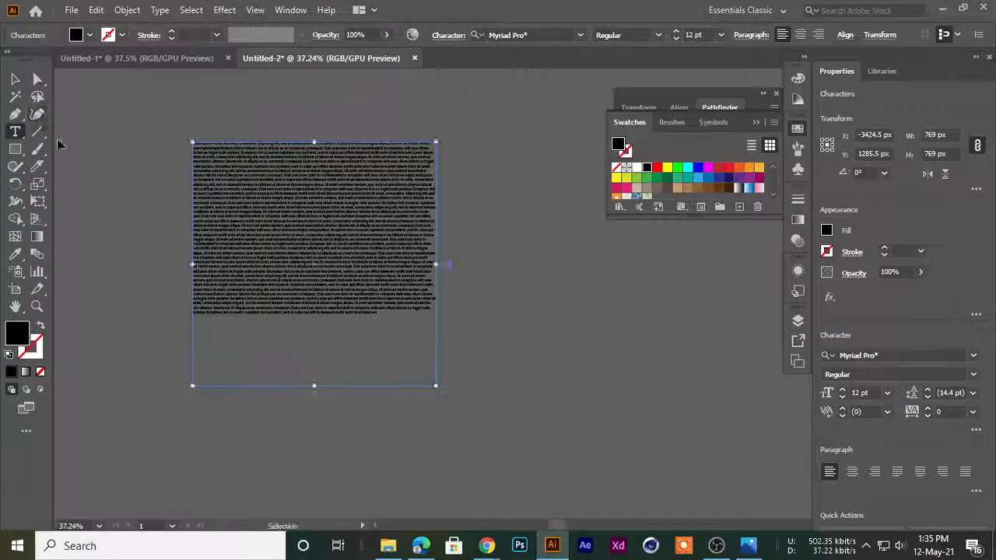
key(ctrl+v)
key(ctrl+v)
key(ctrl+v)
key(ctrl+v)
key(ctrl+v)
key(ctrl+v)
key(ctrl+v)
key(ctrl+v)
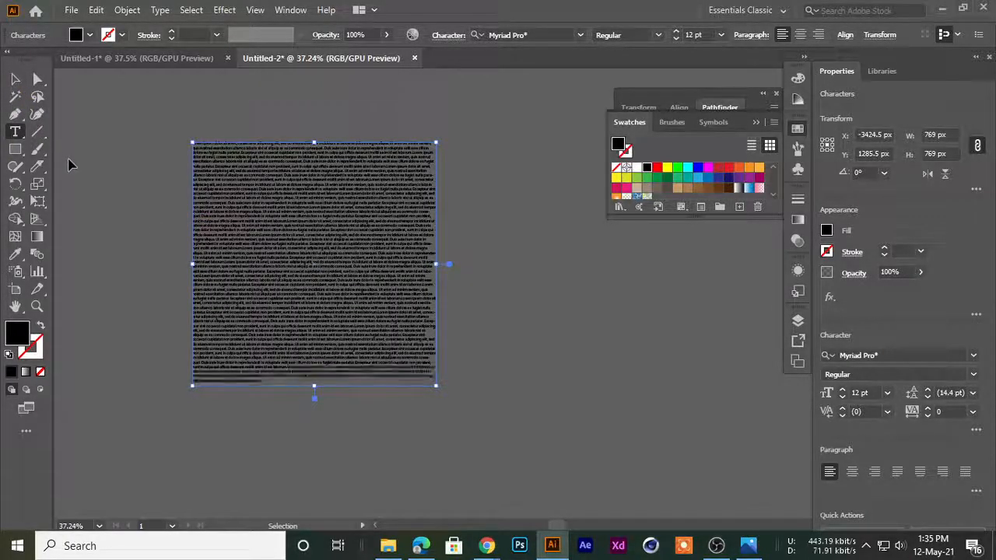
Set the font size of the whole Lorem ipsum text frame to 22 pt
click(16, 81)
click(36, 97)
click(305, 272)
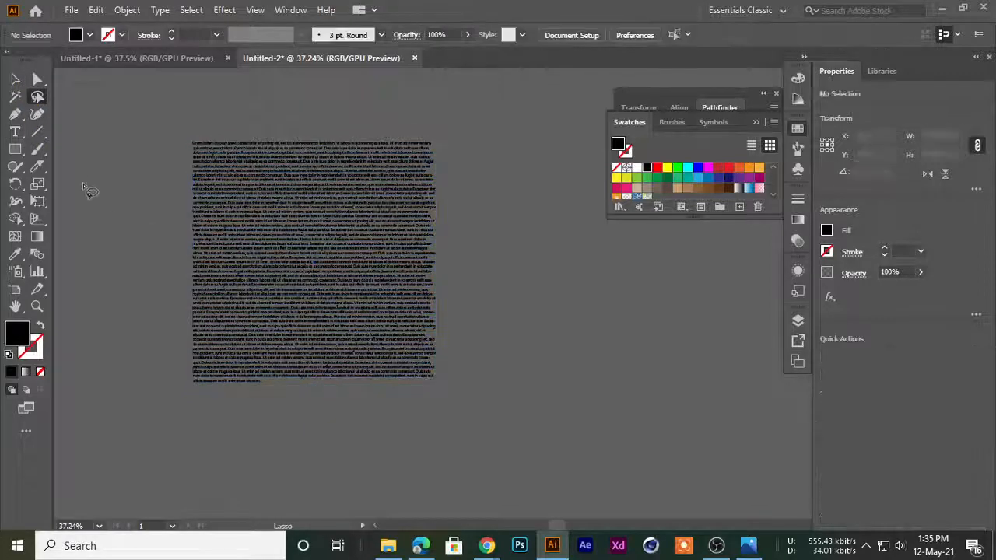
click(15, 80)
click(225, 201)
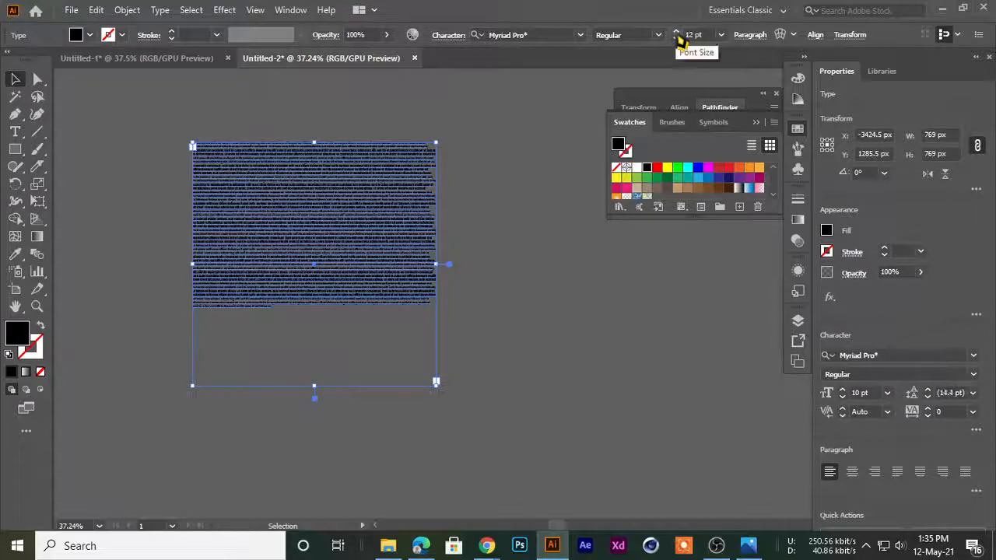
click(675, 35)
click(675, 35)
click(675, 35)
click(675, 35)
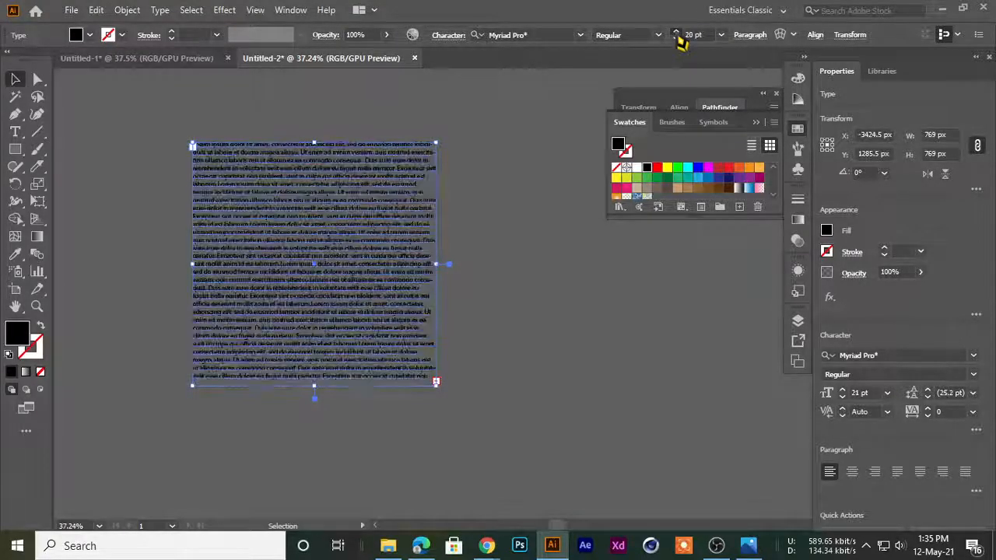
click(171, 285)
scroll(271, 204, up, 2)
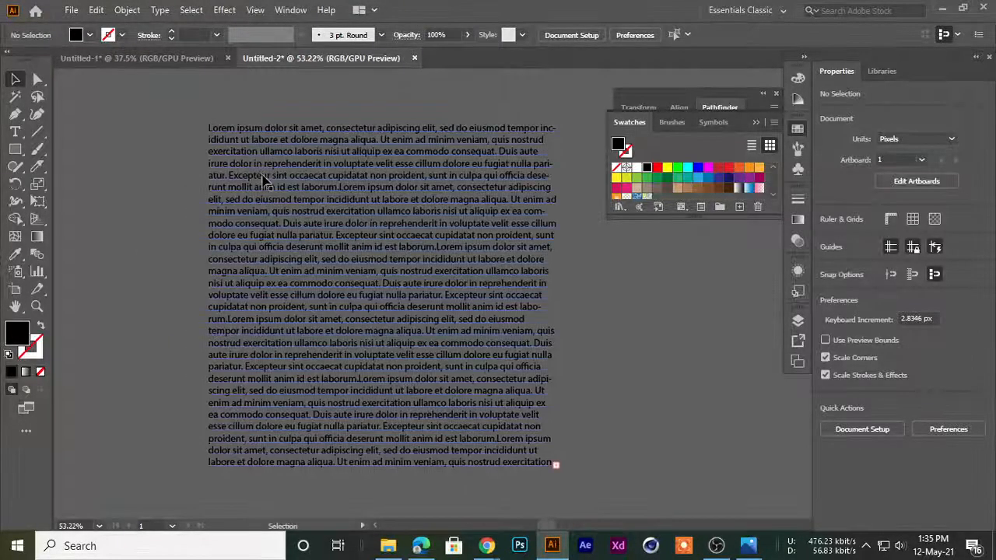
double_click(264, 180)
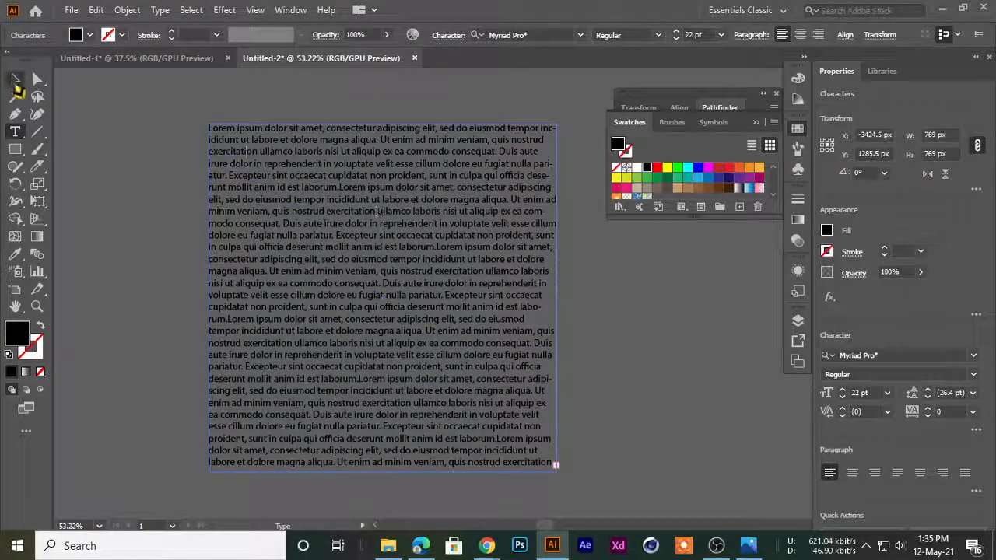
click(15, 81)
click(21, 132)
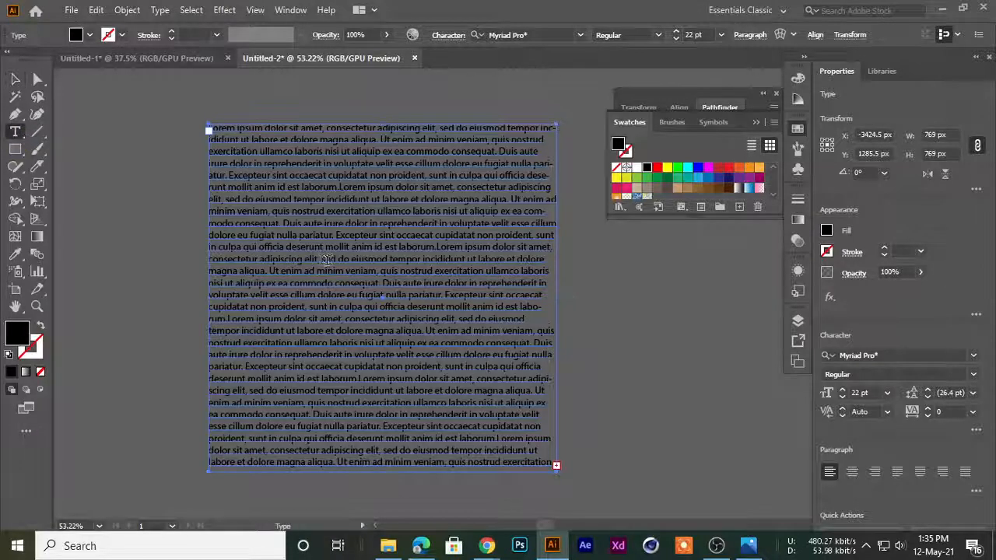
click(357, 259)
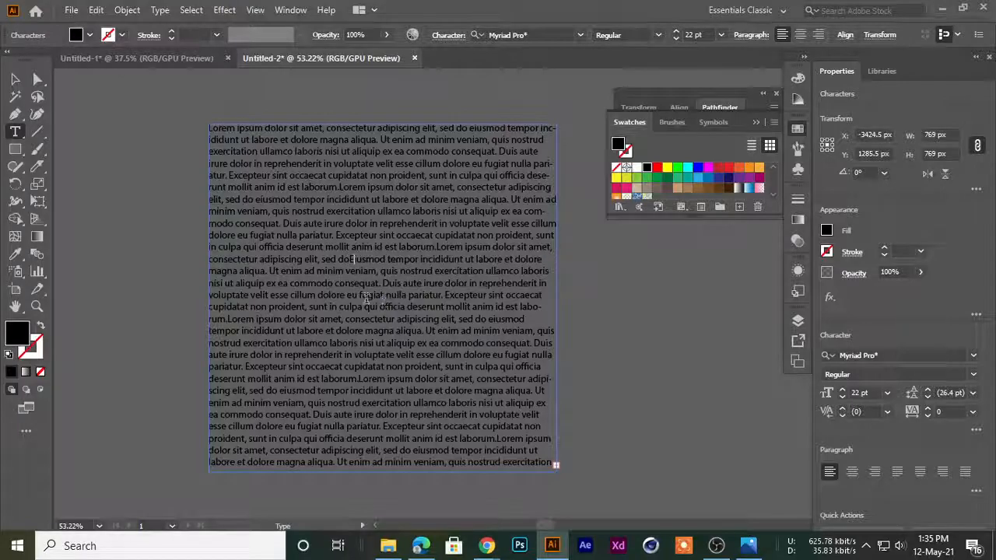
click(15, 80)
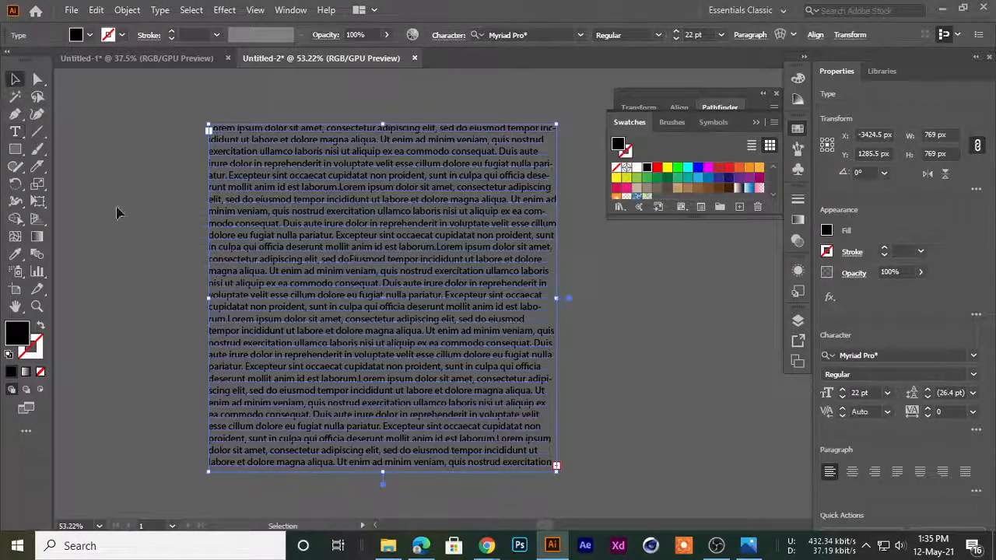
click(118, 204)
Try enlarging the letter q of "qui" in the middle of the text with the Touch Type tool, and undo it
scroll(372, 305, up, 5)
drag(359, 294, 424, 299)
scroll(424, 304, up, 4)
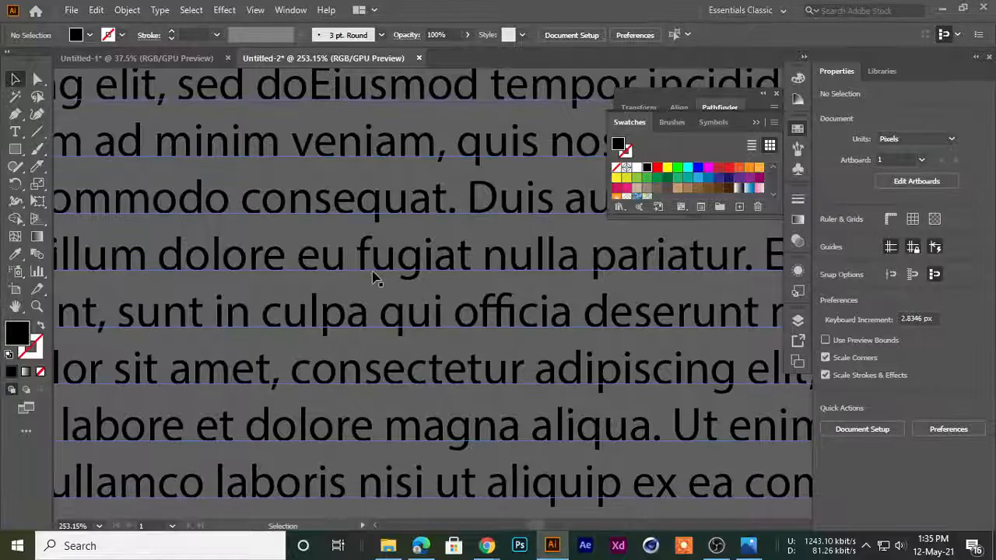
drag(15, 131, 56, 236)
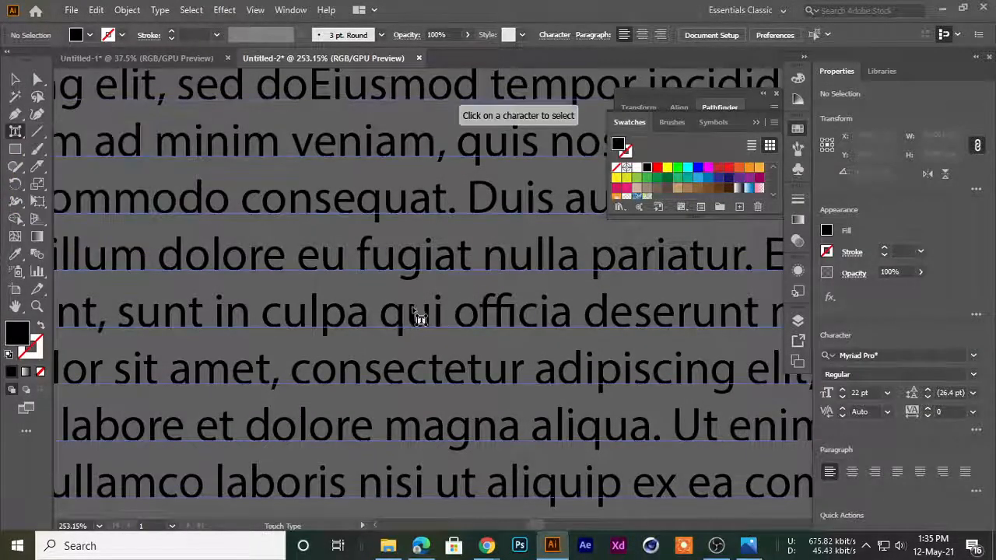
click(395, 325)
drag(405, 300, 478, 235)
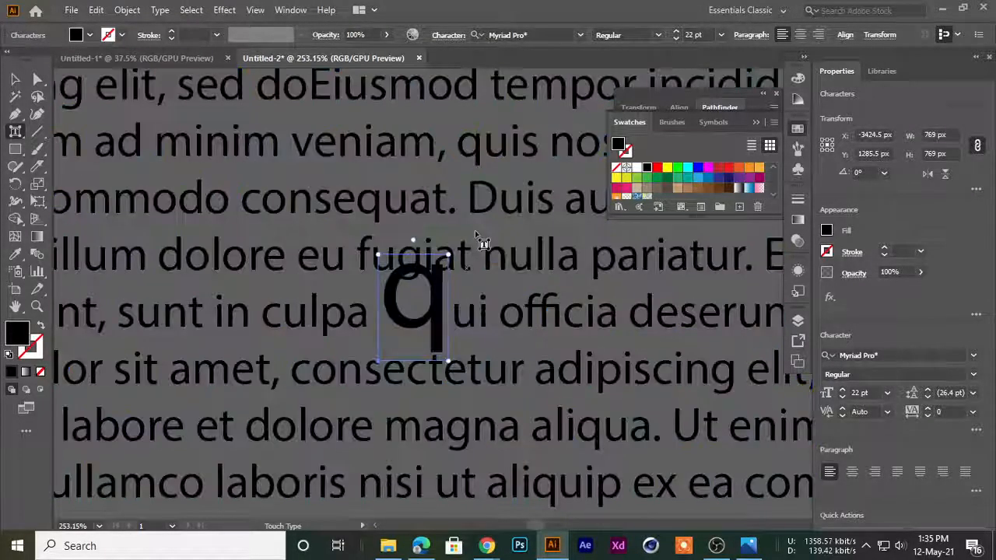
key(ctrl+z)
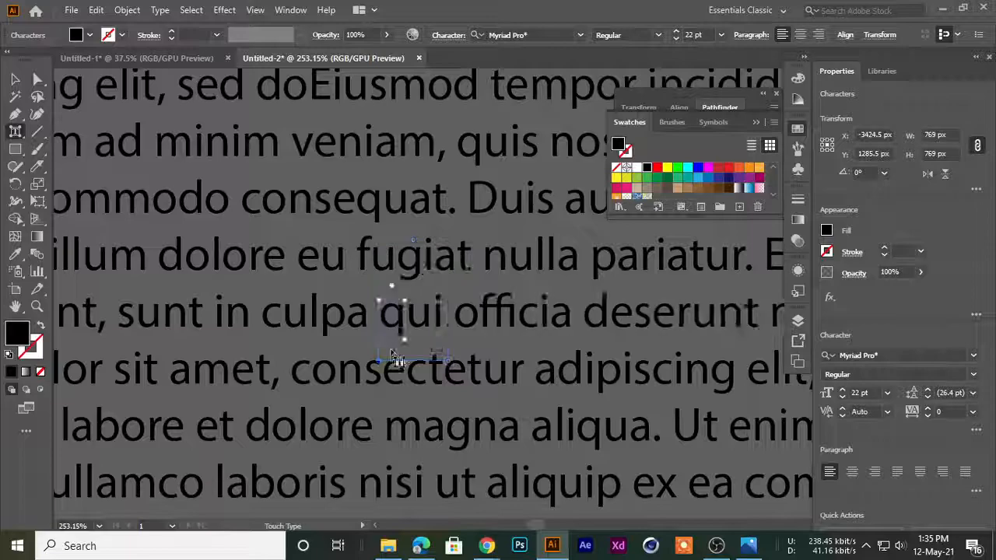
click(15, 78)
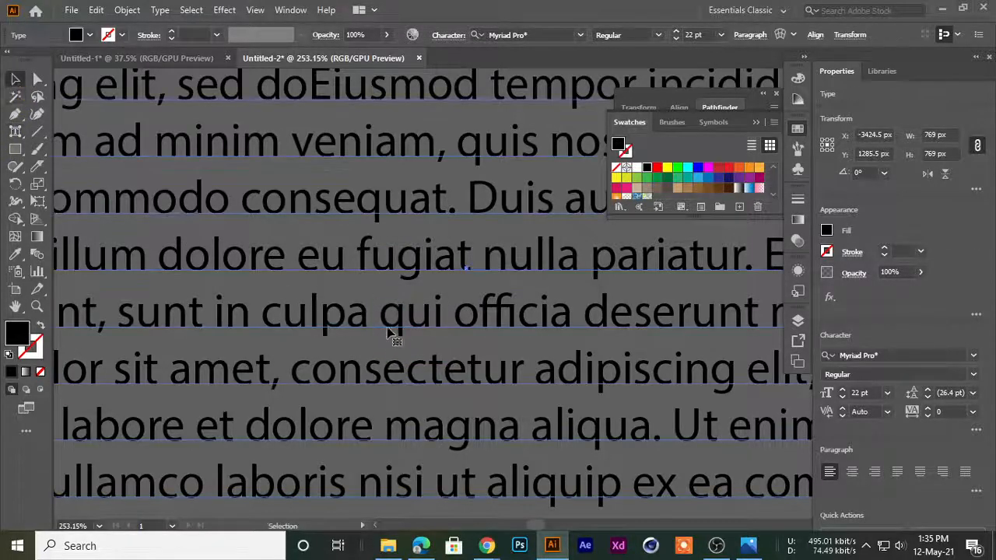
Select only the letter q of "qui" with the Type tool and raise its font size to 39 pt
click(10, 130)
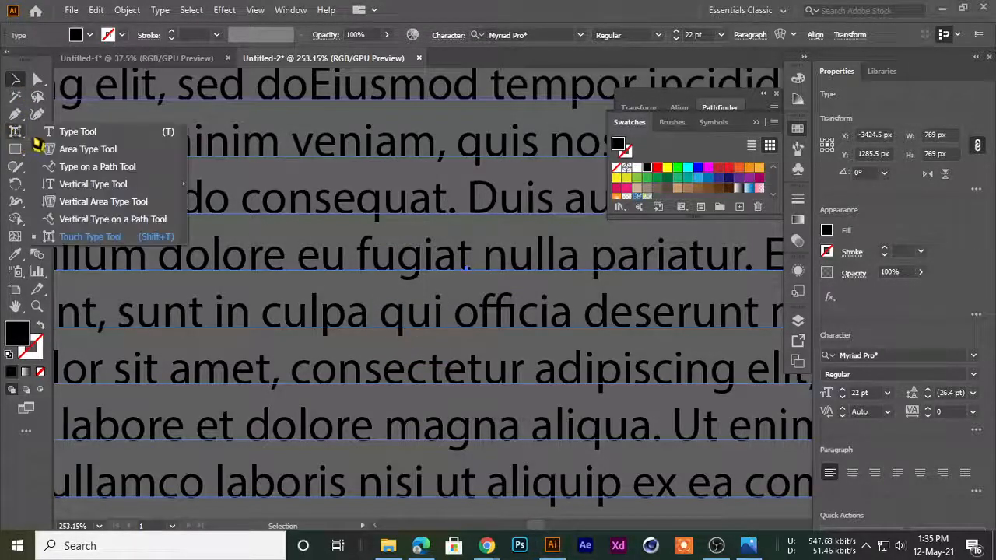
drag(402, 319, 380, 317)
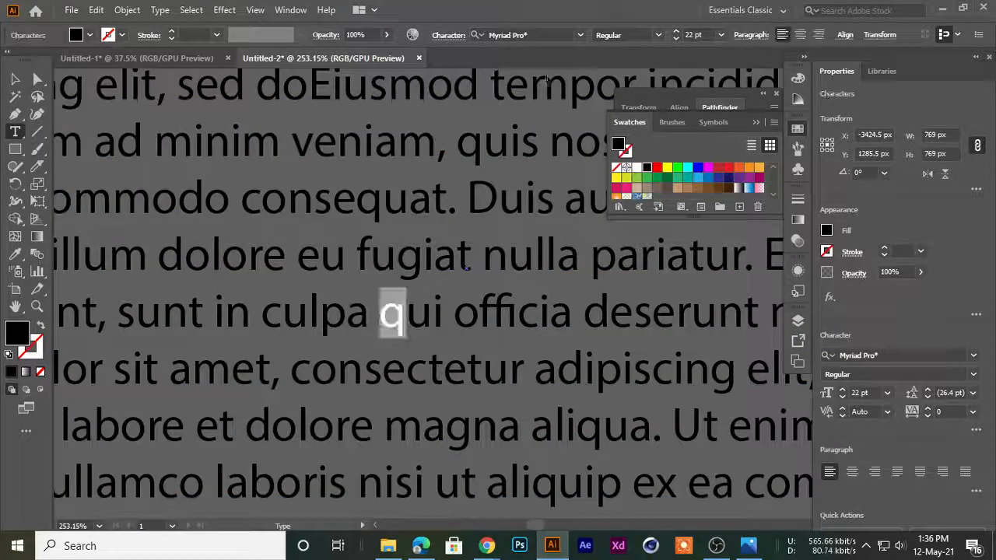
click(676, 32)
click(676, 32)
click(676, 32)
click(676, 32)
click(676, 32)
click(675, 31)
key(Escape)
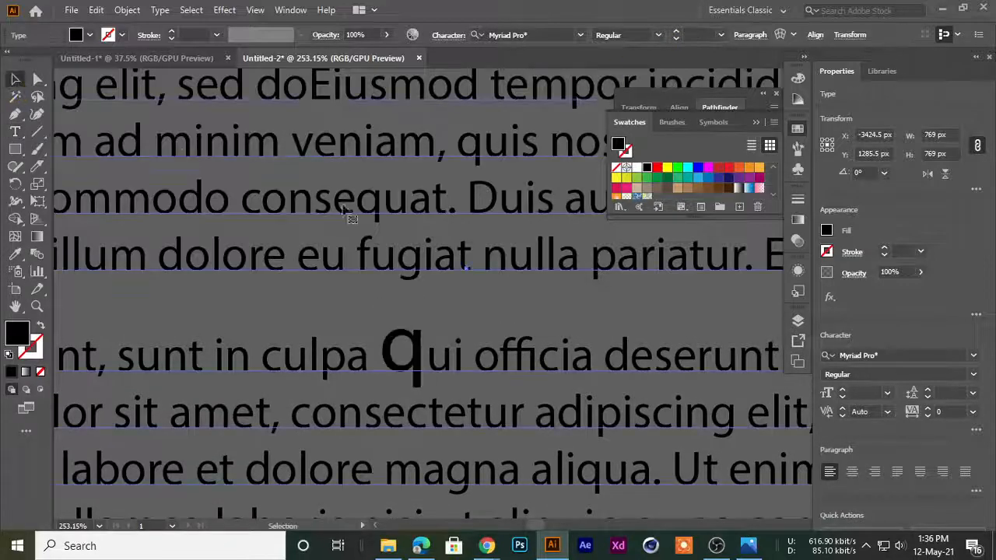
Enlarge the initial L of the opening "Lorem" above the frame's edge with the Touch Type tool and tilt it counterclockwise
drag(400, 268, 280, 298)
click(56, 161)
drag(260, 269, 280, 269)
drag(427, 236, 386, 384)
drag(239, 181, 469, 265)
drag(18, 132, 67, 240)
click(311, 272)
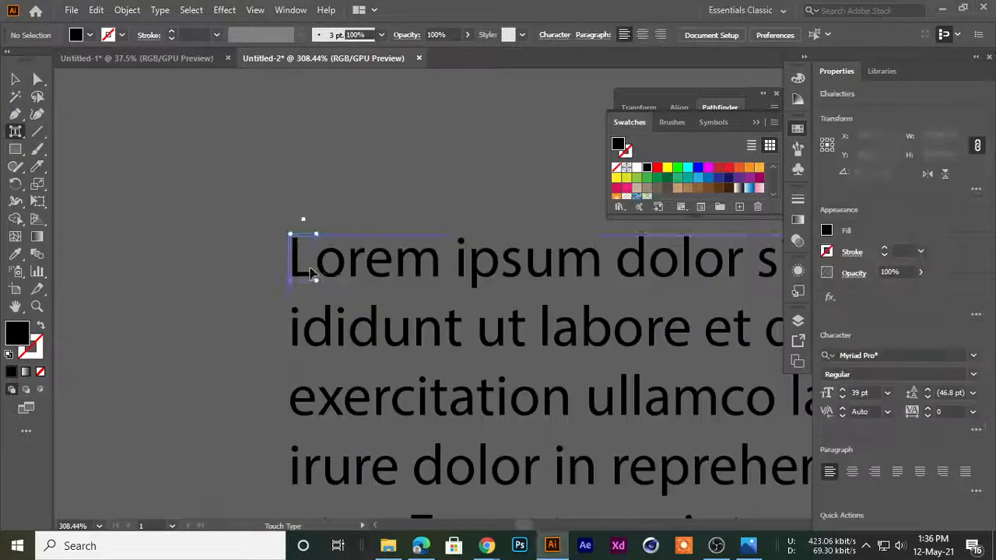
drag(319, 231, 386, 202)
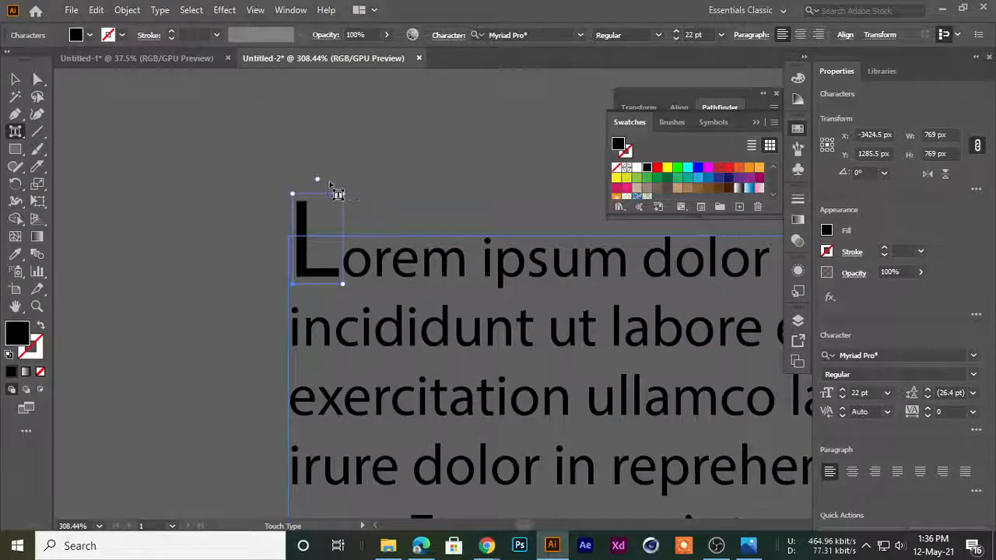
drag(320, 179, 294, 180)
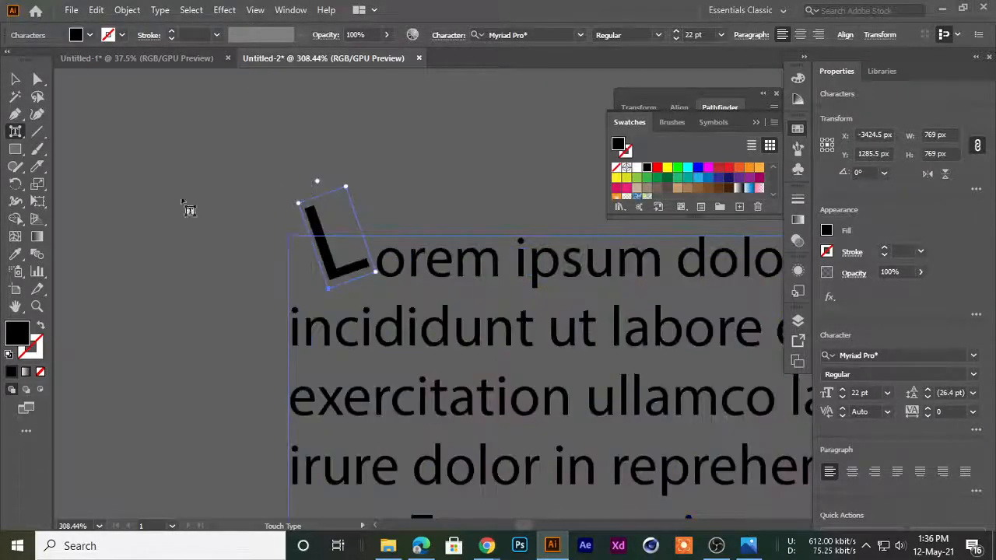
click(14, 80)
click(206, 299)
Enlarge the first letter of "cupidatat" at the start of its line with the Touch Type tool
scroll(546, 296, down, 10)
drag(451, 311, 299, 296)
drag(329, 412, 329, 340)
drag(209, 313, 491, 347)
drag(376, 304, 368, 328)
click(345, 280)
click(14, 131)
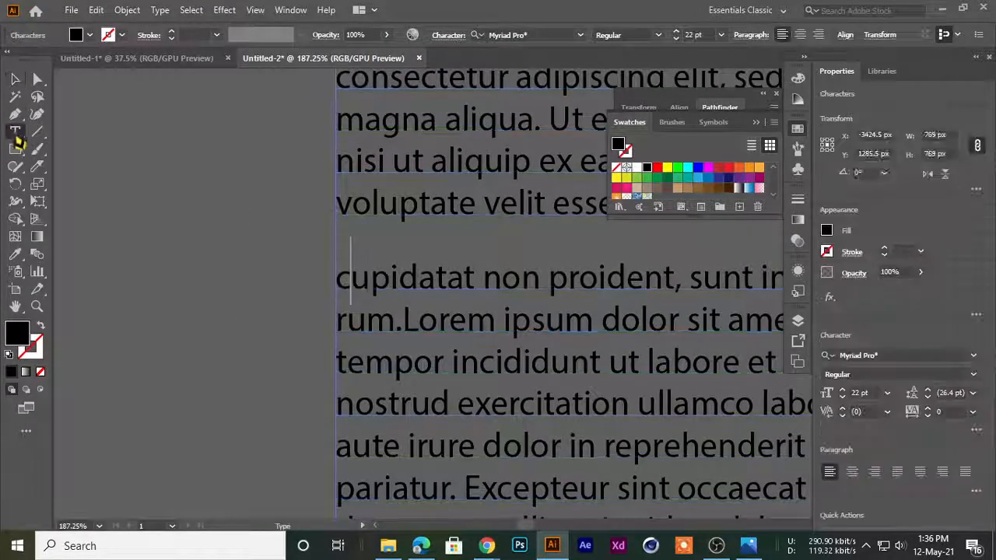
drag(345, 280, 337, 278)
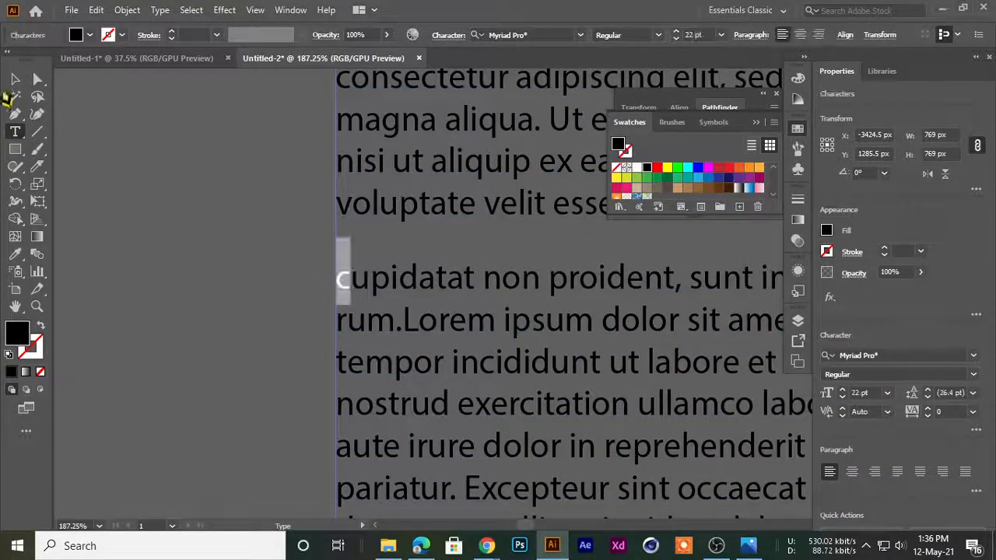
drag(21, 140, 82, 237)
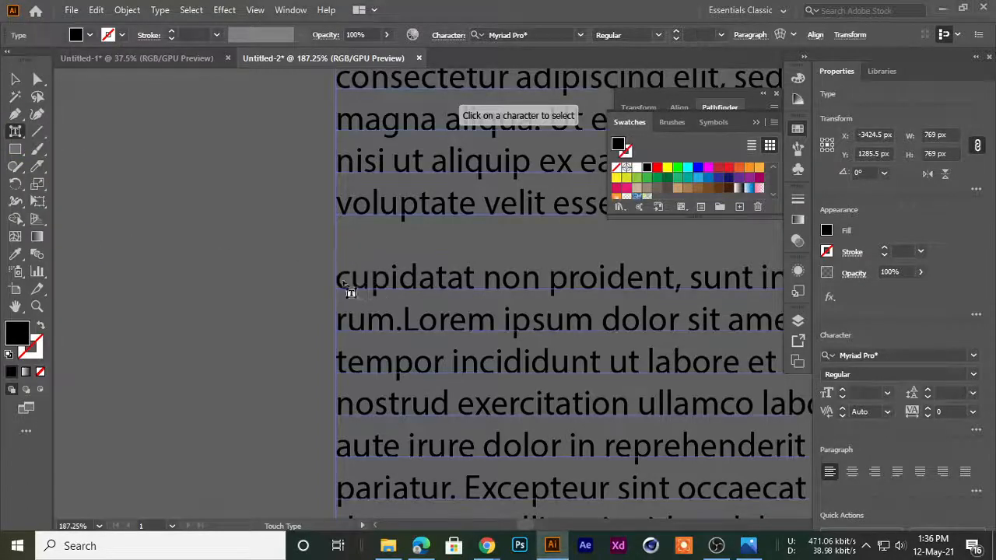
click(349, 286)
mouse_move(353, 271)
mouse_down()
mouse_move(382, 250)
mouse_move(372, 246)
mouse_move(374, 195)
mouse_move(356, 255)
mouse_up()
click(211, 288)
click(16, 80)
scroll(298, 289, down, 8)
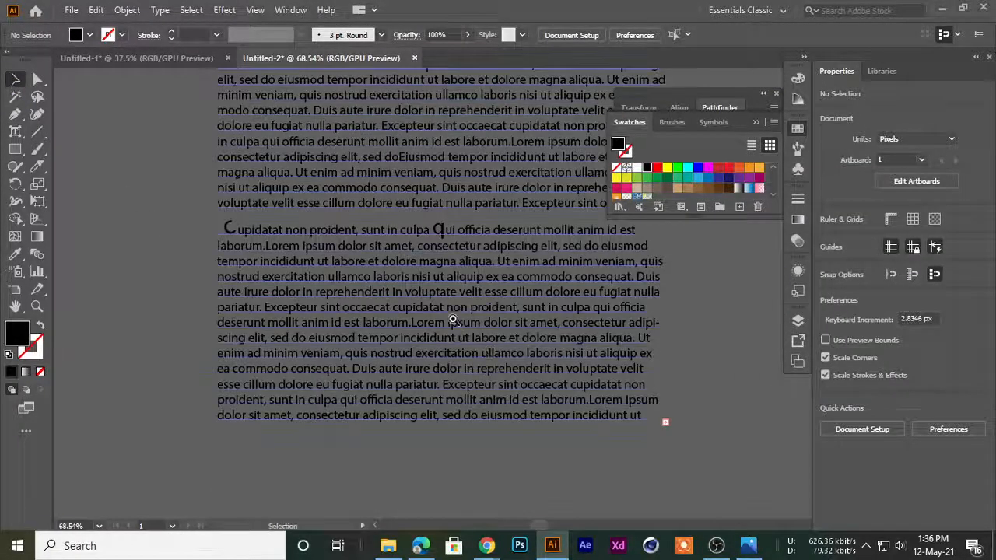
Select the text from "Cupidatat" down to the last line of the frame and tighten its leading until the lines overlap
scroll(417, 334, up, 7)
click(420, 333)
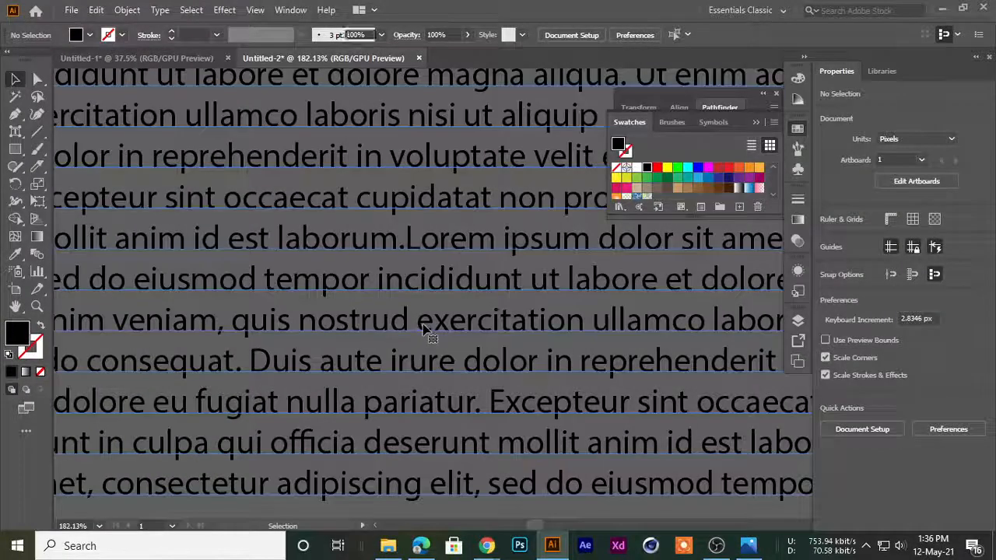
scroll(502, 237, down, 5)
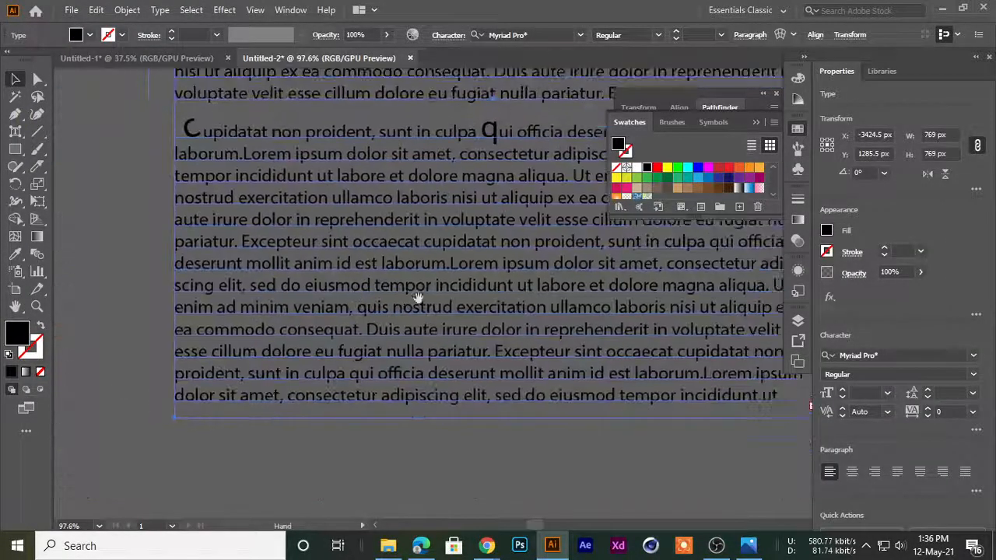
drag(17, 134, 46, 131)
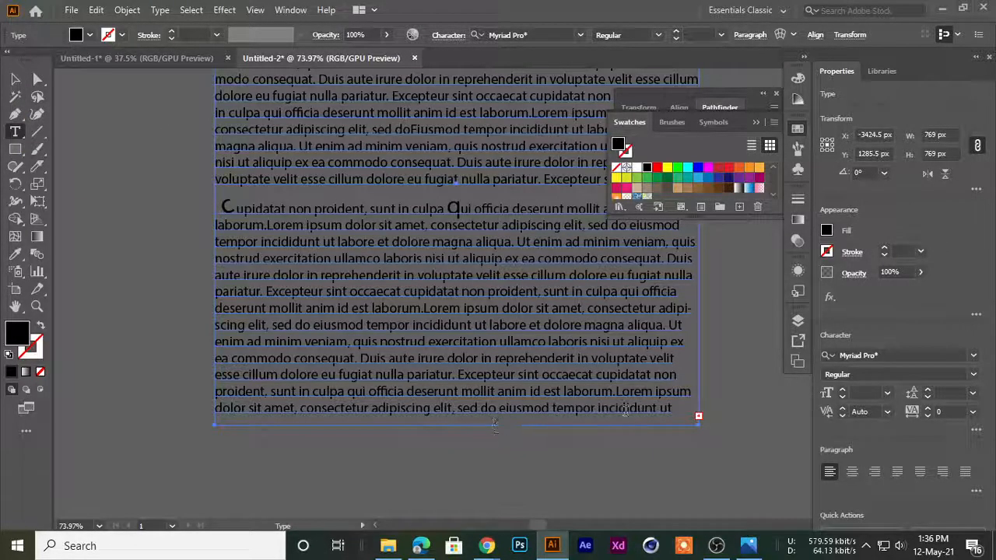
drag(673, 414, 210, 221)
key(alt+Up)
key(alt+Up)
key(alt+Up)
key(alt+Up)
key(alt+Up)
key(alt+Up)
key(alt+Up)
key(alt+Up)
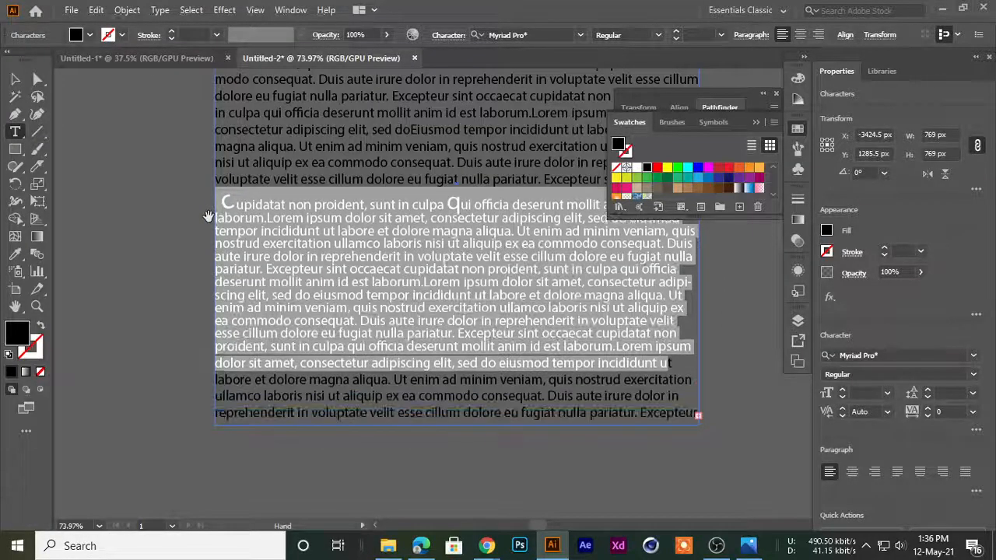
key(alt+Up)
key(alt+Up)
key(alt+Up)
key(alt+Up)
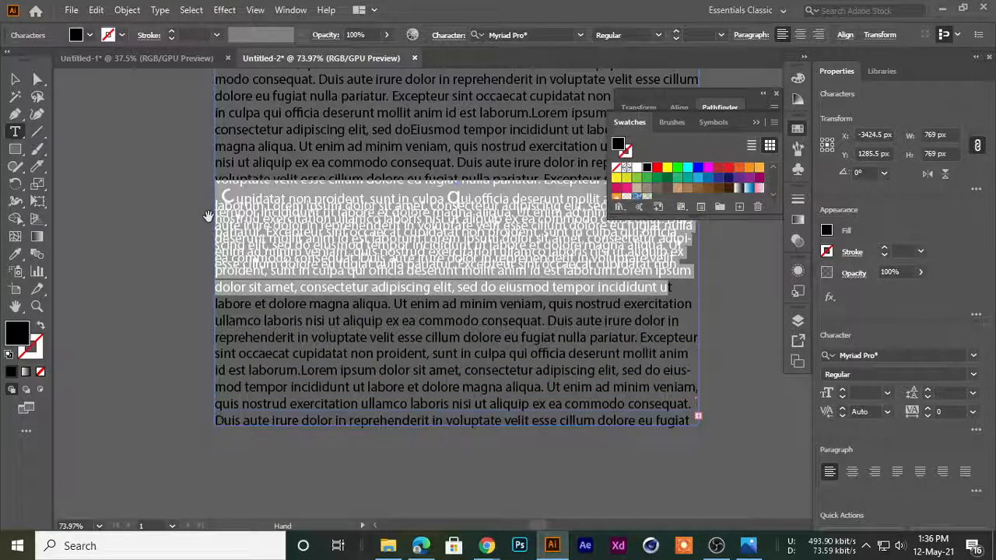
Loosen the leading of the selected lines until they are readable and only slightly tighter than the text above
key(alt+Down)
key(alt+Down)
key(alt+Down)
key(alt+Down)
key(alt+Down)
key(alt+Down)
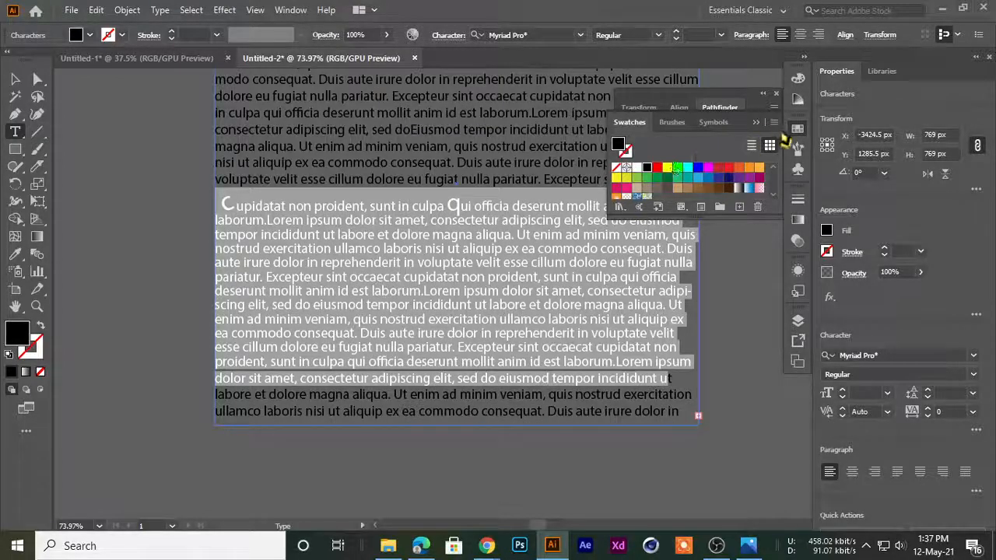
key(BackSpace)
key(ctrl+z)
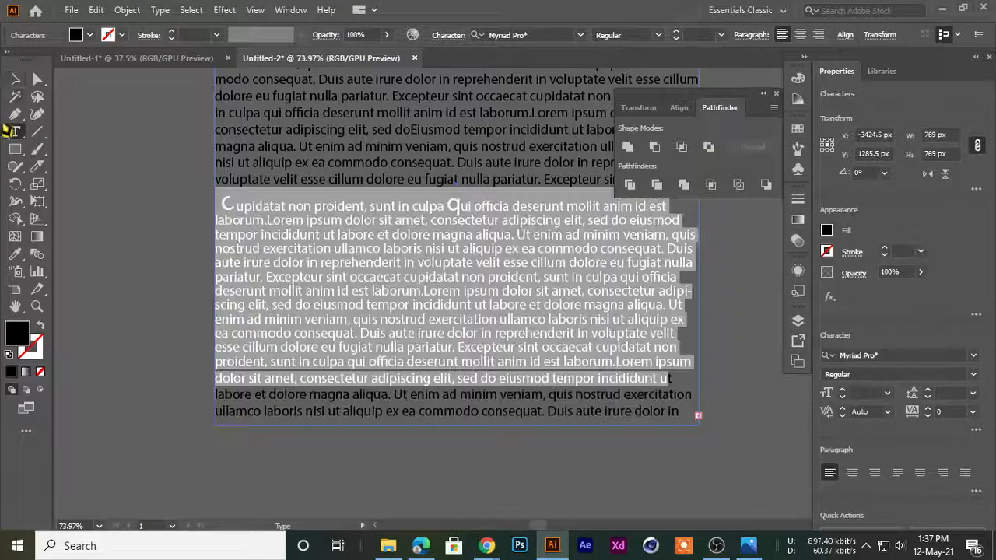
Select the lines from "voluptate velit esse" to "mollit anim id est", tighten their leading, and deselect the frame
click(17, 82)
click(140, 183)
drag(366, 261, 156, 307)
scroll(232, 273, down, 2)
drag(256, 306, 306, 311)
click(18, 131)
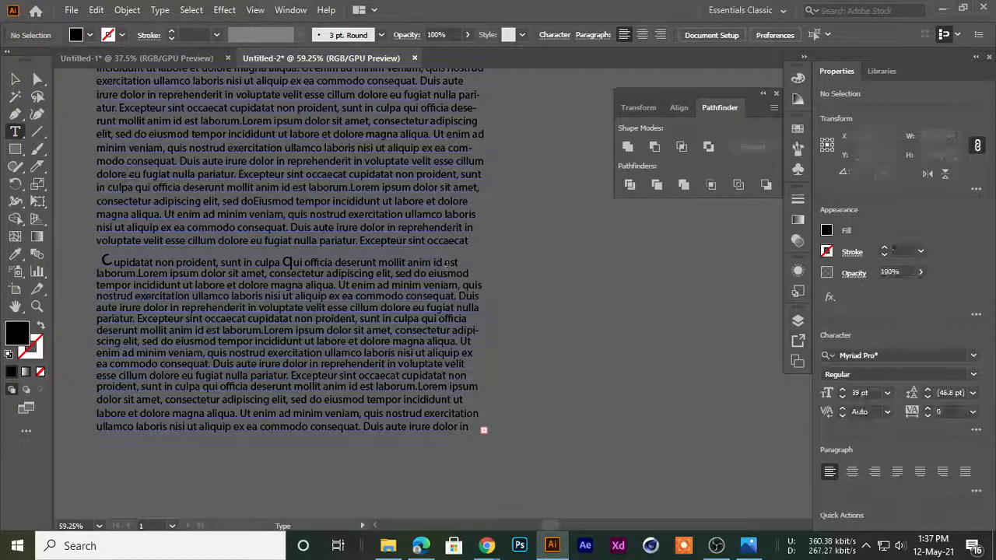
drag(459, 262, 84, 253)
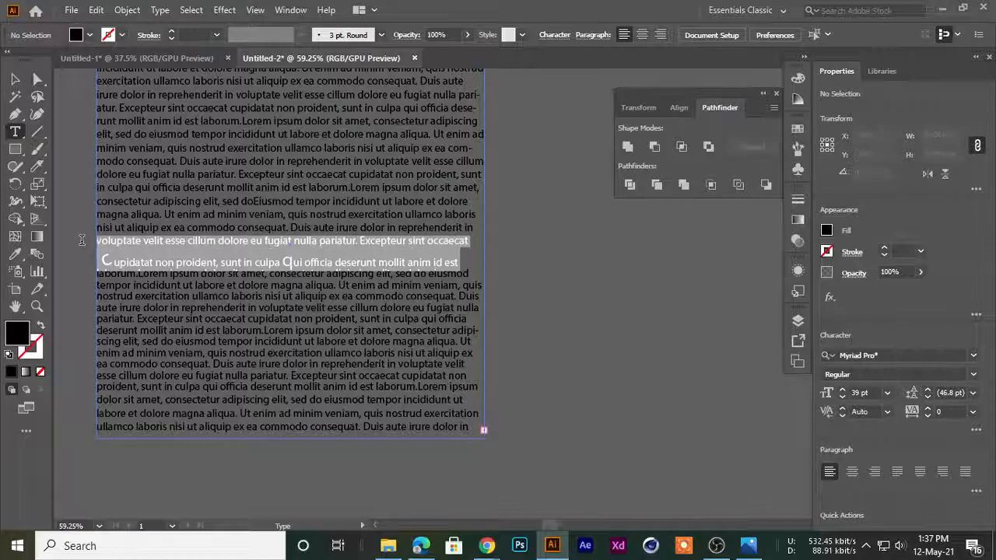
key(alt+Up)
key(alt+Up)
key(alt+Up)
key(alt+Up)
key(alt+Up)
key(alt+Up)
key(alt+Up)
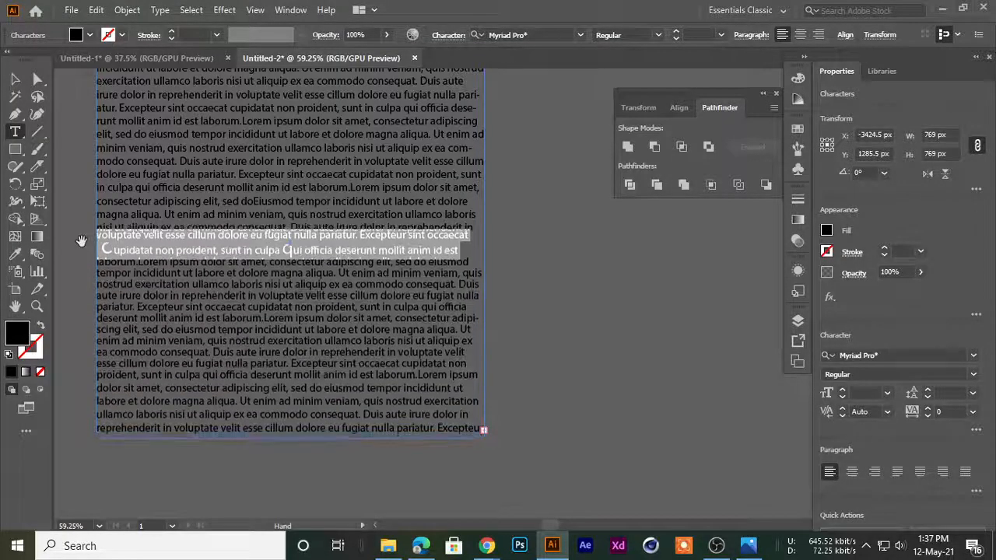
click(14, 81)
click(548, 273)
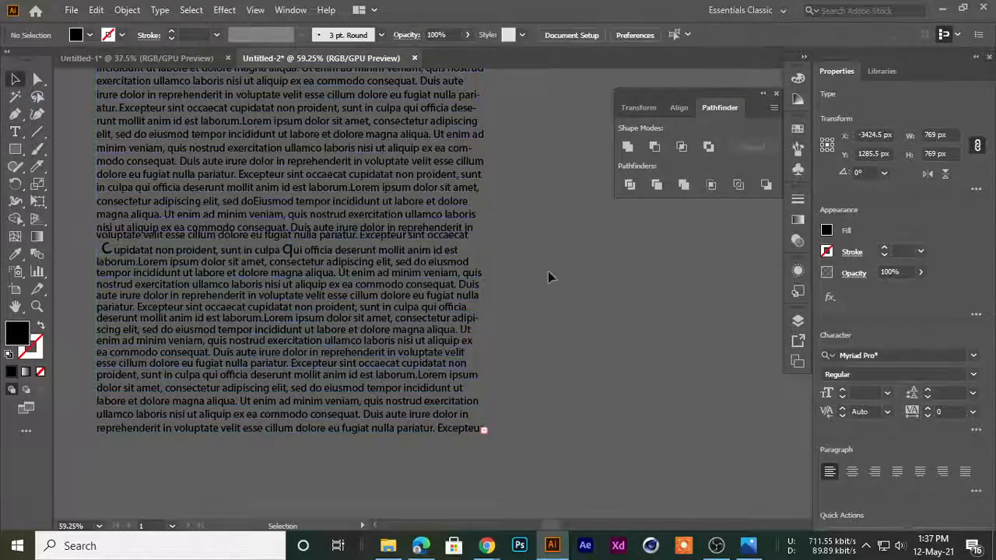
Enlarge the letter D of "Duis" in the lower part of the text block to 38 pt
scroll(546, 273, down, 3)
scroll(400, 250, up, 3)
scroll(403, 246, up, 3)
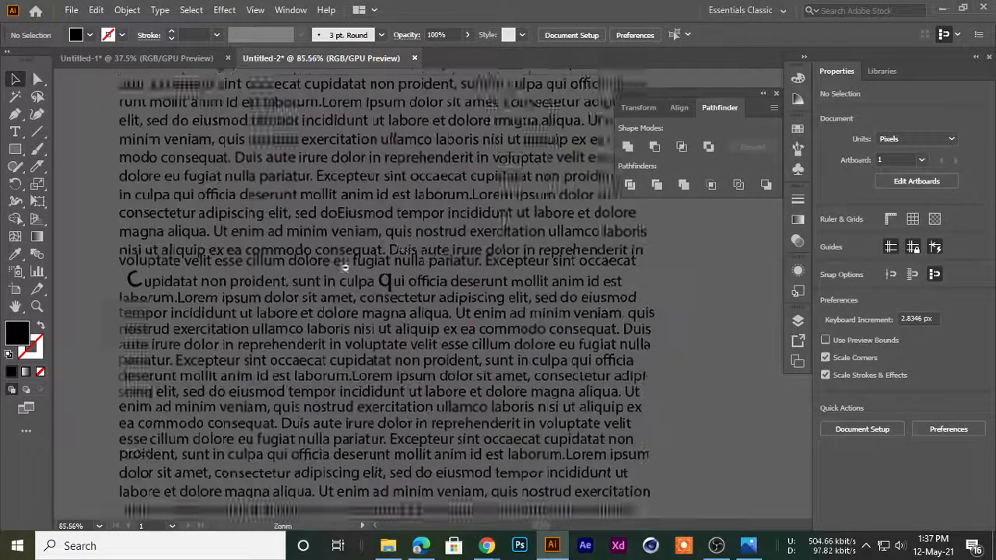
click(15, 131)
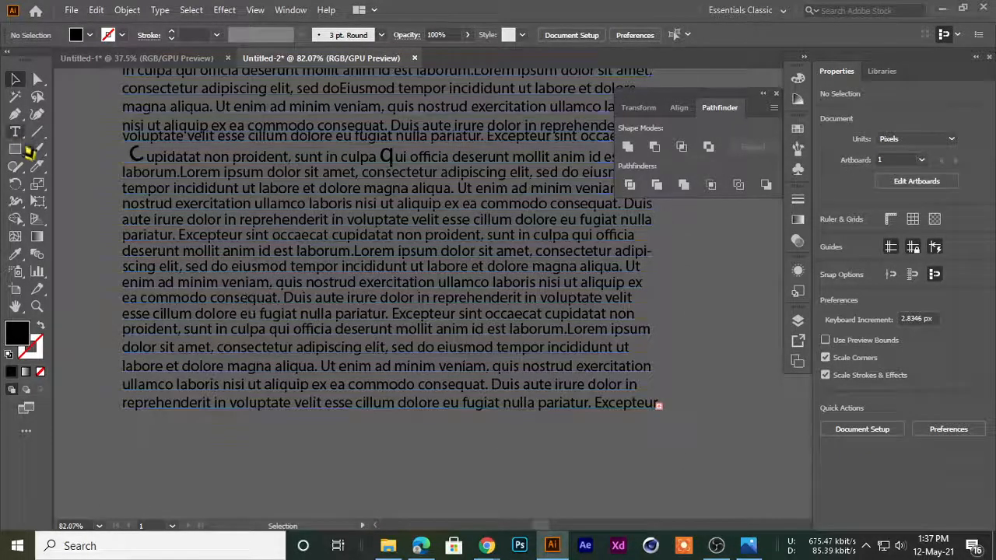
click(297, 312)
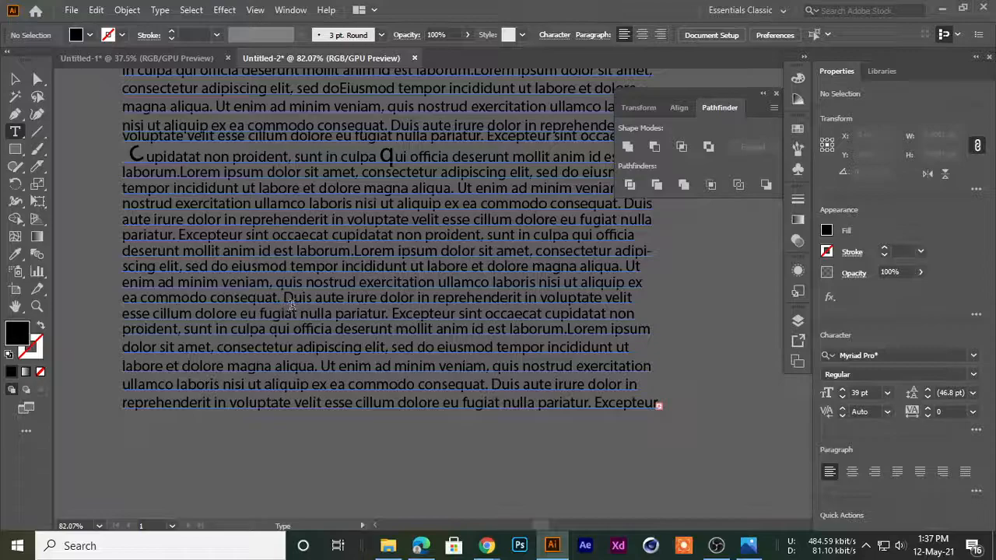
drag(283, 298, 293, 299)
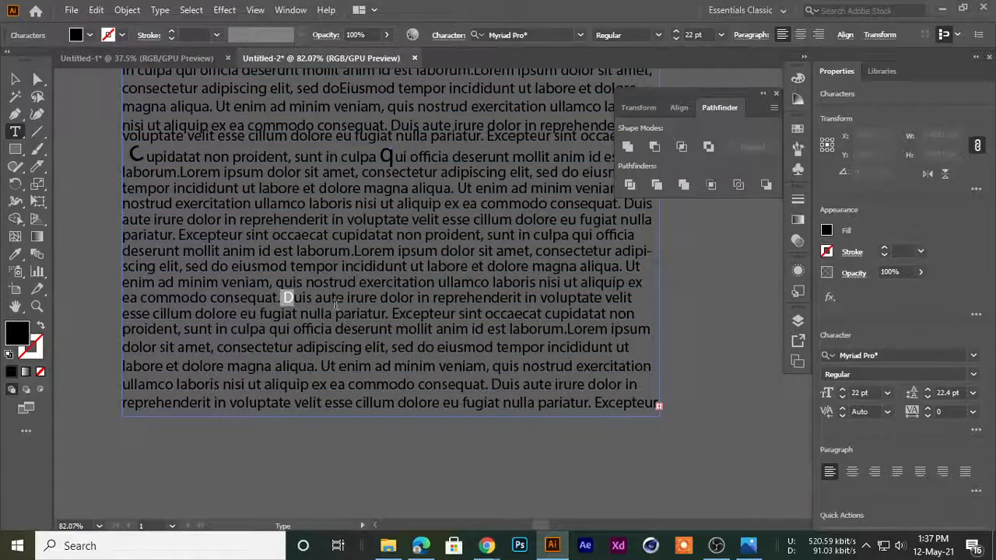
click(676, 35)
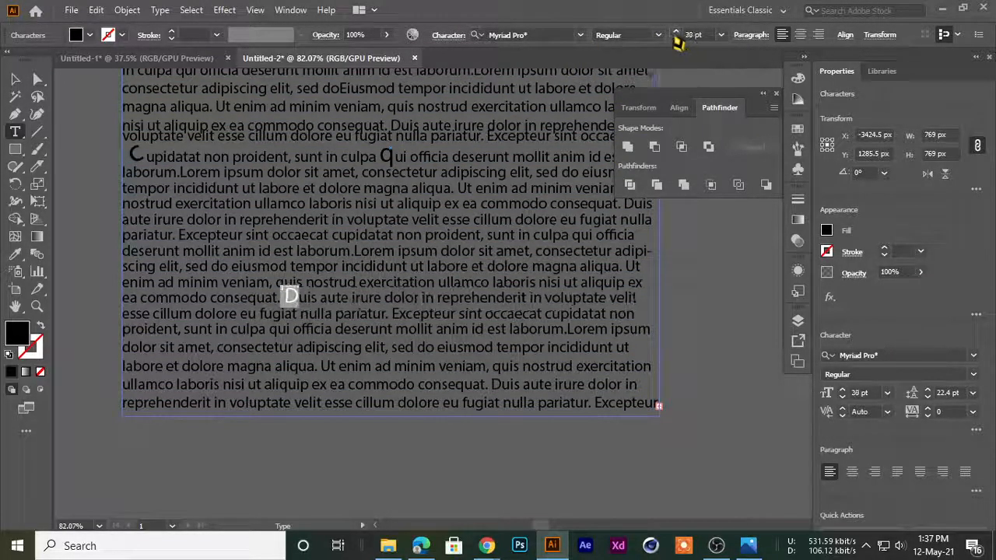
click(37, 113)
click(72, 270)
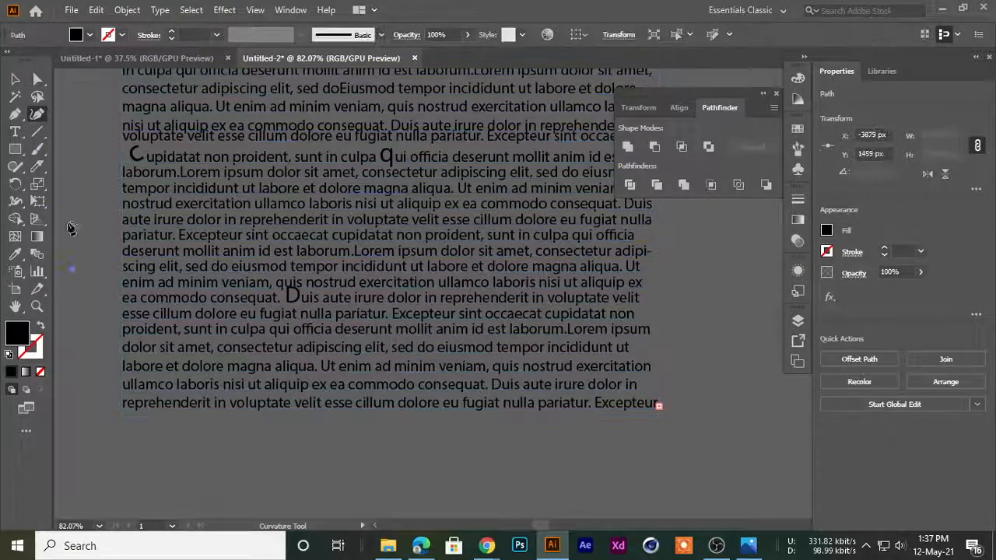
key(ctrl+z)
click(15, 79)
click(37, 149)
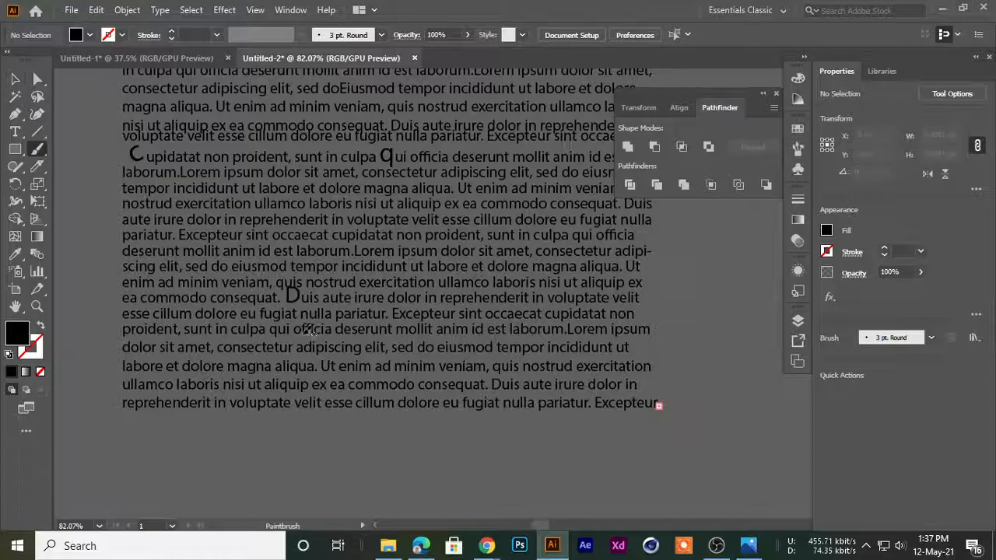
click(16, 79)
Save the edited Lorem ipsum text block as a dynamic movie-clip symbol named New Symbol 2
key(ctrl+0)
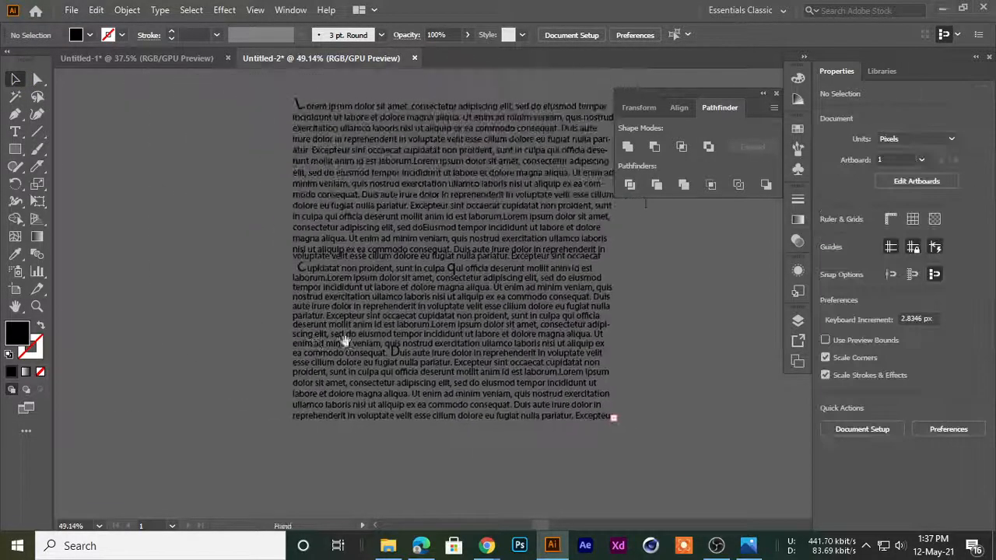
click(361, 196)
click(143, 156)
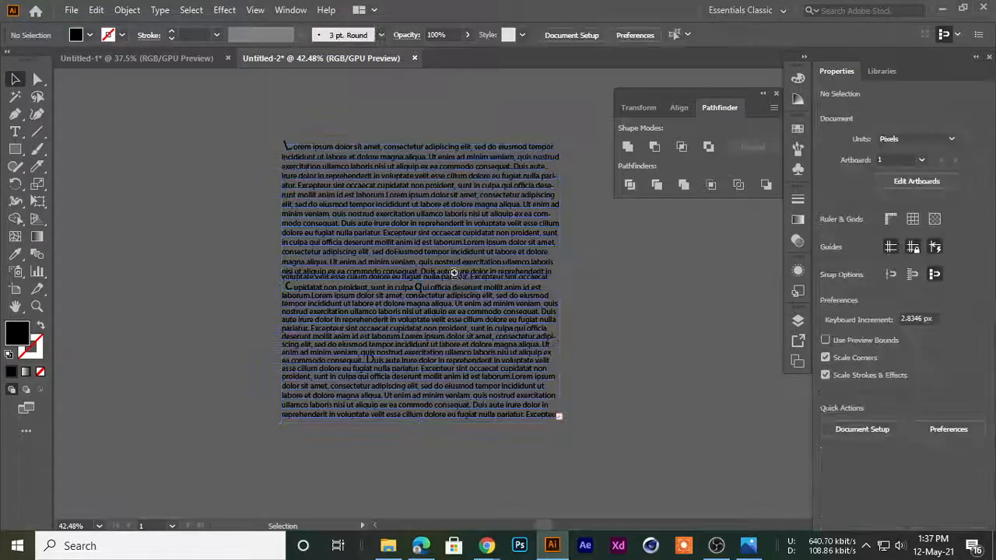
scroll(456, 278, down, 2)
drag(416, 278, 358, 267)
click(360, 226)
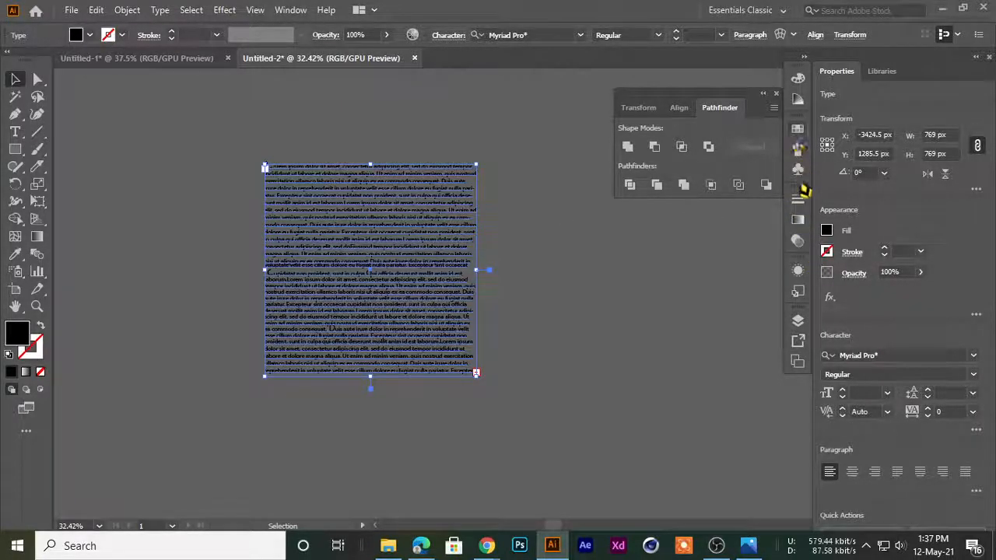
click(797, 169)
click(797, 147)
click(797, 168)
drag(415, 286, 700, 168)
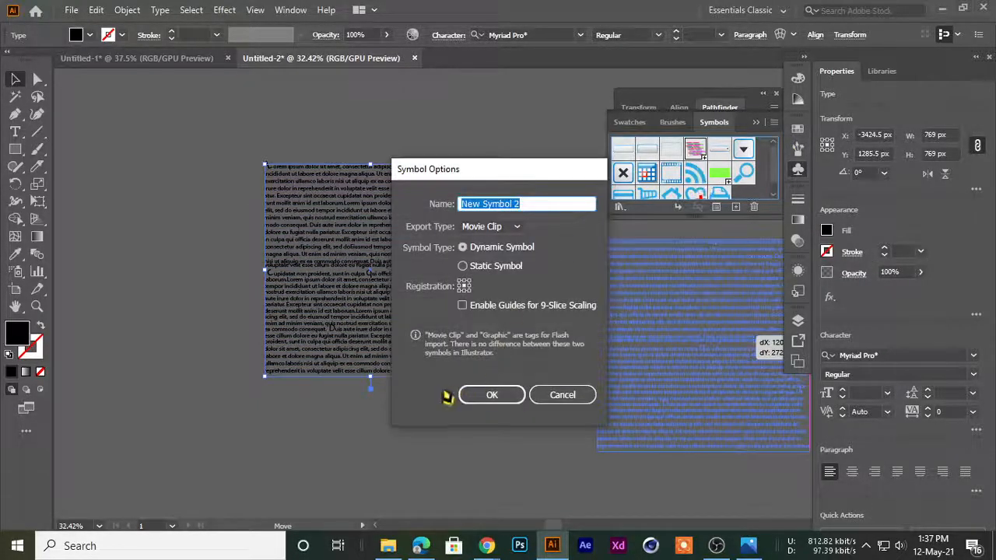
click(491, 396)
Place a copy of the orange square in the empty canvas area between the original square and the text block
click(252, 263)
drag(356, 271, 318, 272)
scroll(344, 249, down, 2)
click(304, 288)
drag(260, 336, 241, 238)
scroll(260, 278, up, 2)
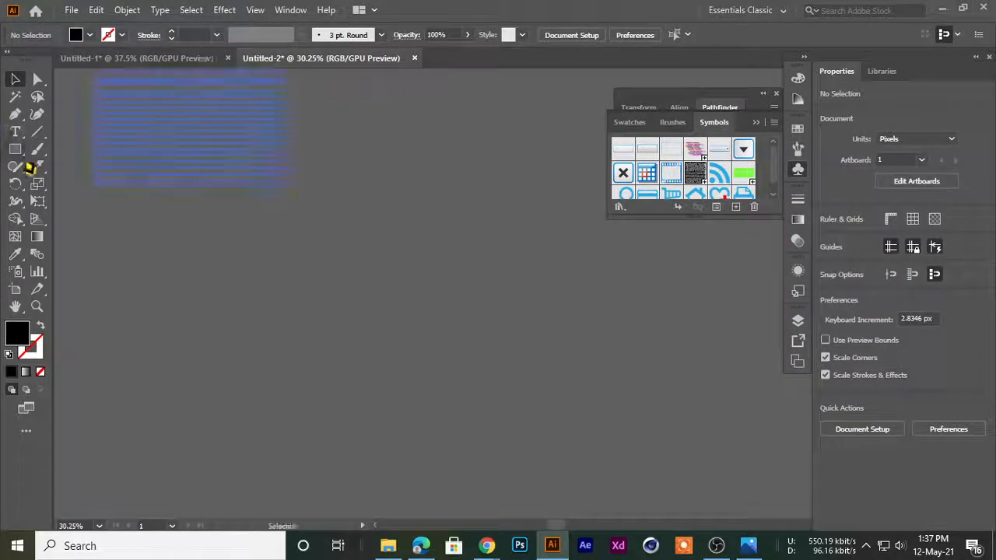
right_click(14, 137)
click(9, 109)
drag(390, 218, 260, 273)
scroll(311, 265, down, 4)
drag(649, 255, 382, 289)
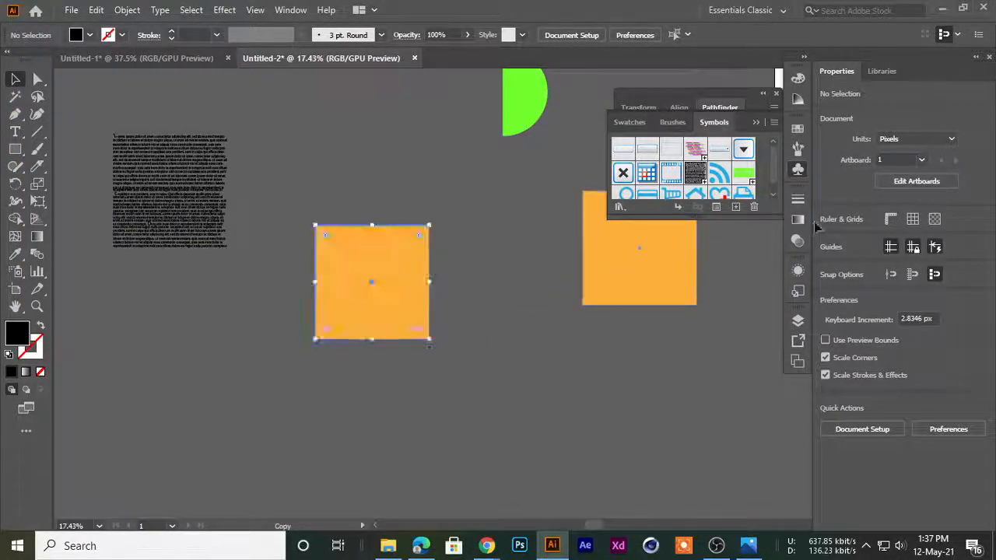
Convert the copied orange square into an area text frame filled with Lorem ipsum placeholder text
scroll(416, 304, up, 3)
click(15, 132)
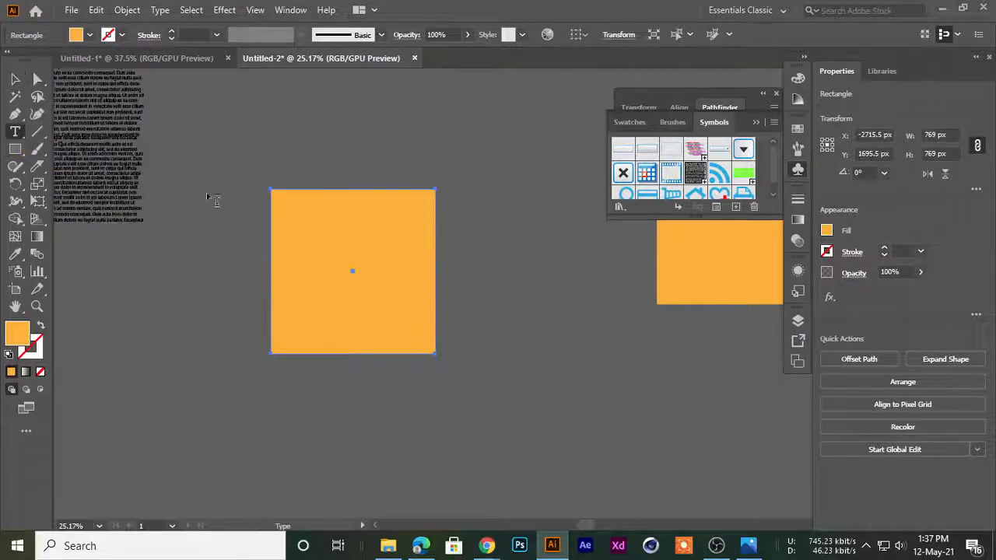
click(281, 198)
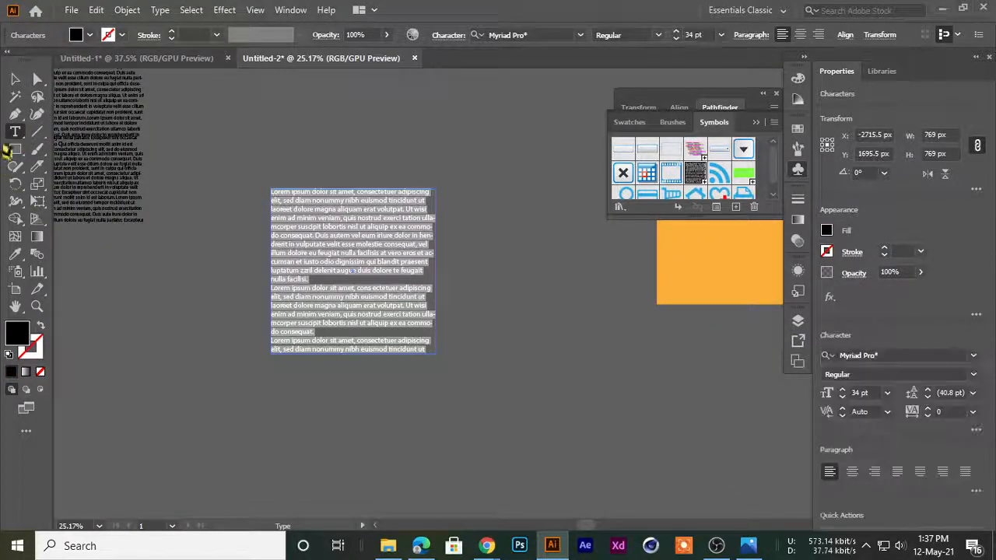
click(14, 81)
click(164, 130)
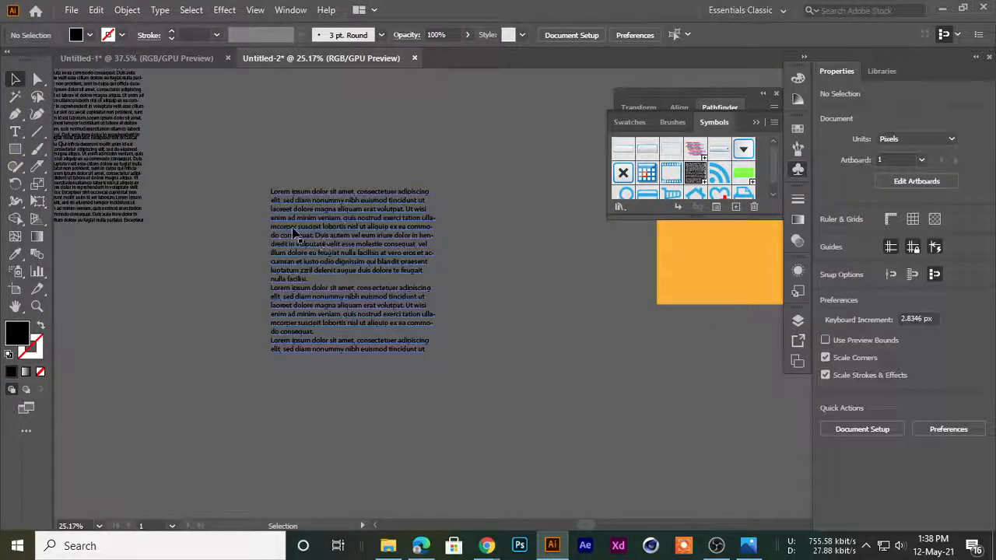
Set the font size of the new area text to 45 pt and deselect it
click(290, 231)
click(676, 32)
click(676, 32)
click(676, 32)
click(676, 32)
click(676, 32)
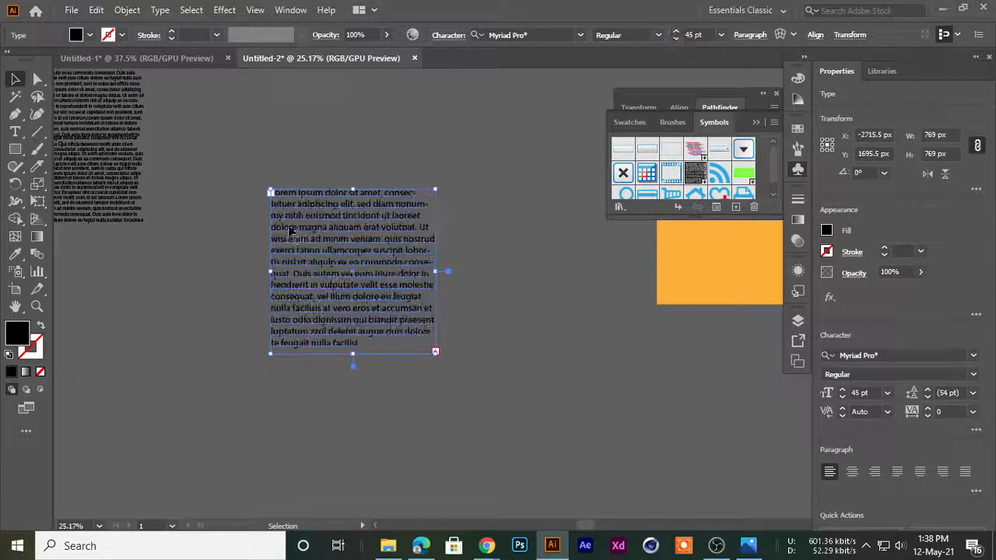
click(193, 205)
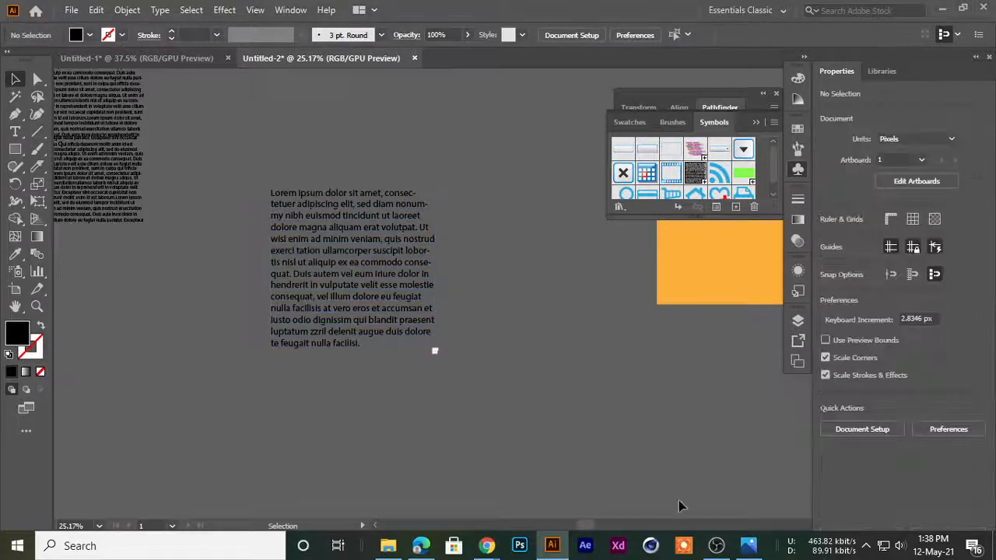
Switch to OBS to check the running recording, return to Illustrator and select the new text frame
click(716, 545)
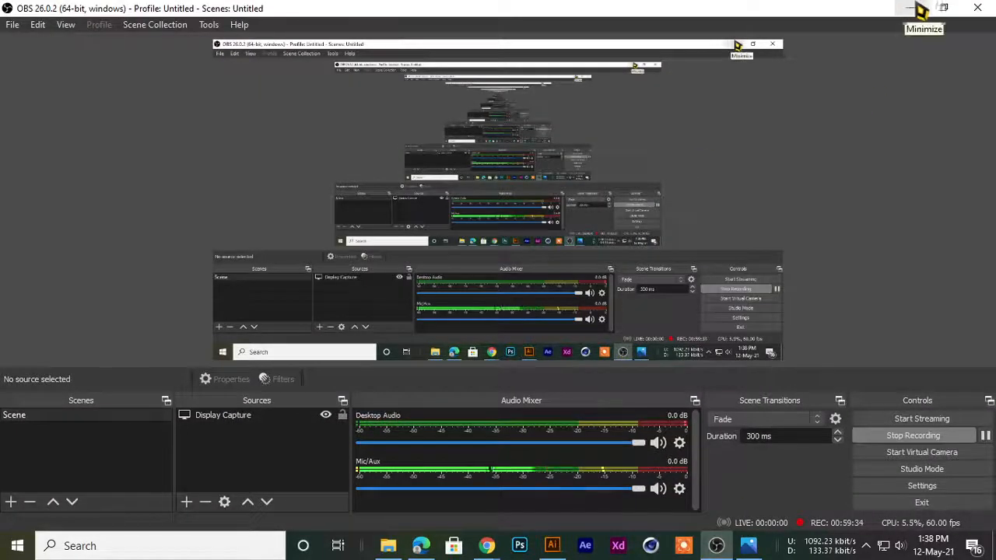
click(917, 9)
click(379, 241)
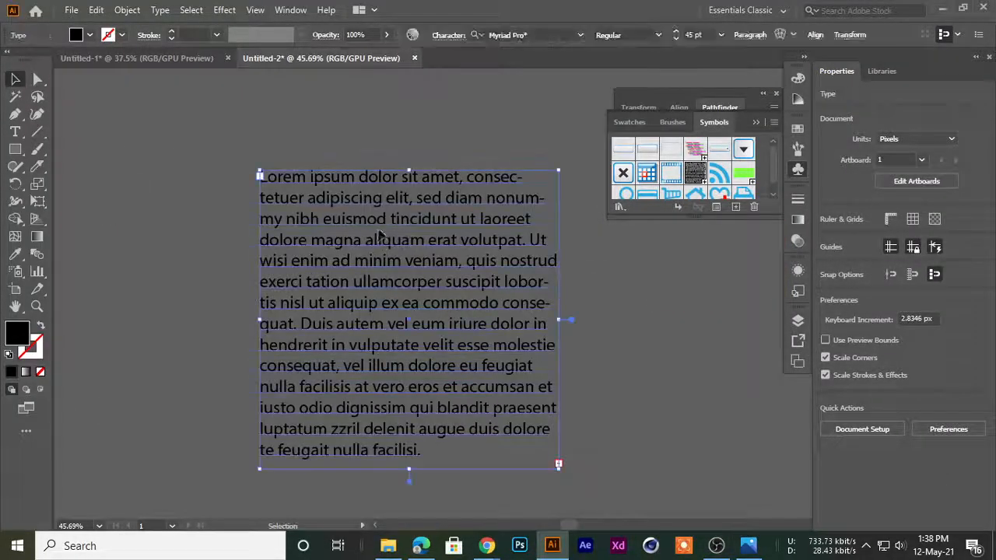
scroll(379, 241, down, 6)
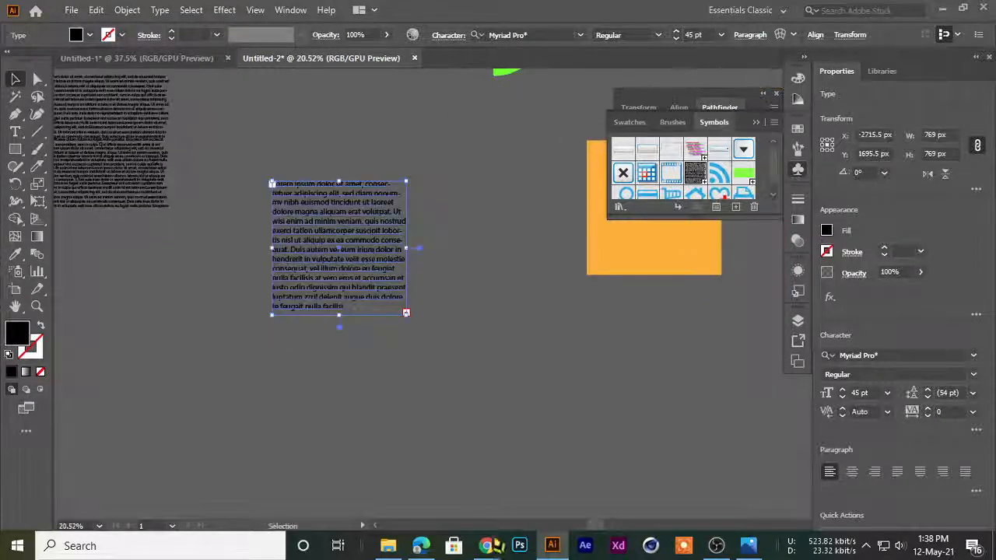
Switch to Chrome and copy the paragraph beginning "The purpose of lorem ipsum" from the loremipsum.io page
click(486, 545)
click(407, 471)
scroll(557, 148, down, 2)
click(578, 12)
click(694, 12)
scroll(532, 402, down, 5)
scroll(529, 398, down, 7)
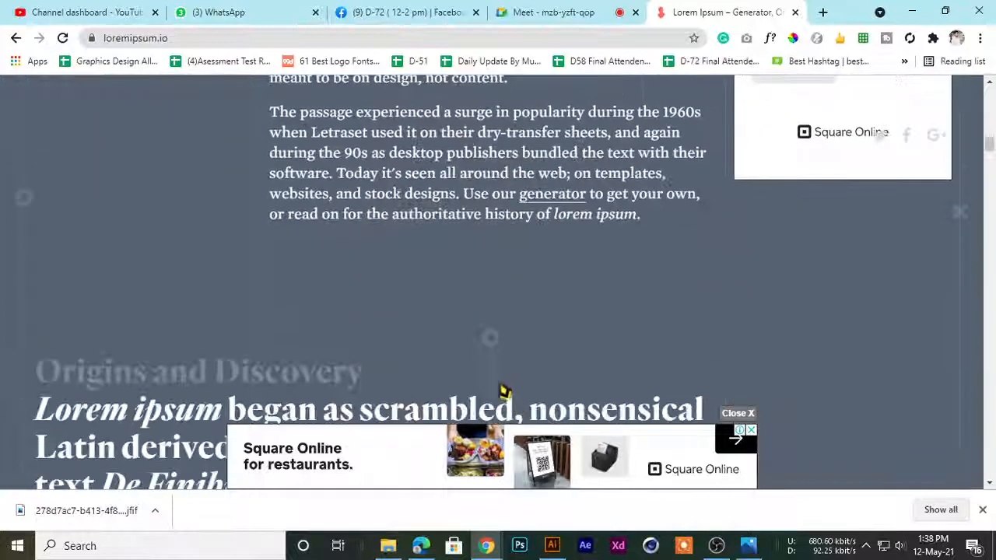
scroll(490, 362, up, 3)
drag(272, 224, 519, 311)
key(ctrl+c)
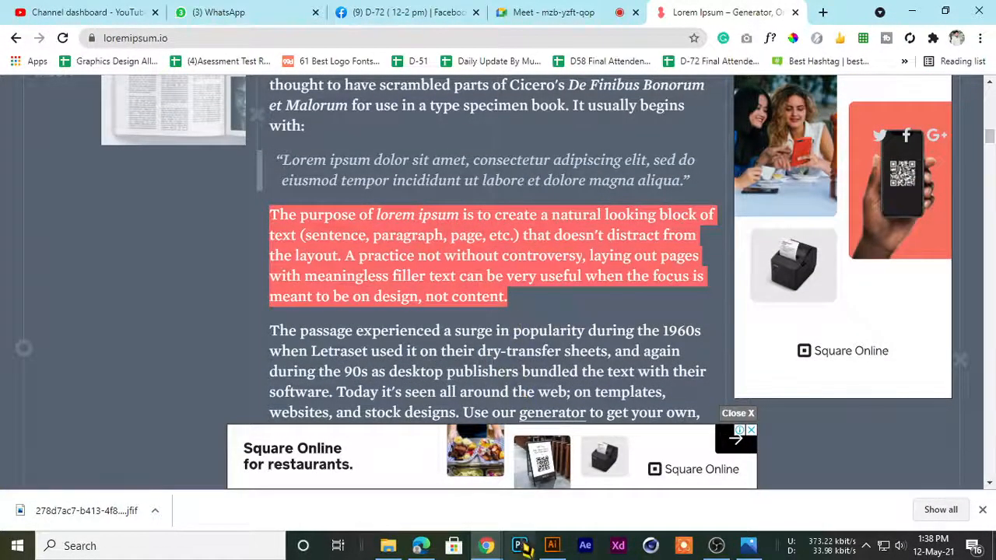
Return to Illustrator and replace all the text in the new frame with the copied paragraph, pasted twice in a row
click(552, 545)
double_click(336, 308)
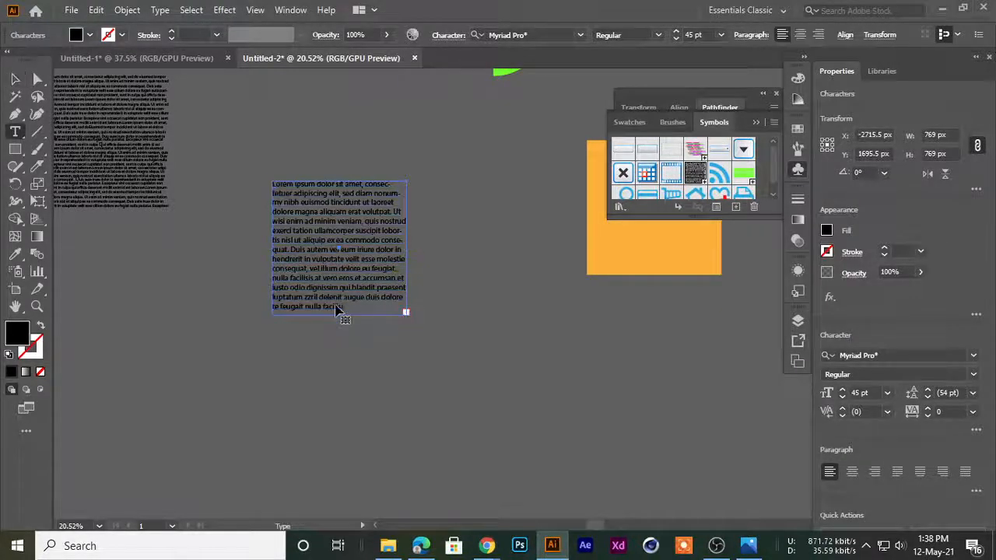
key(ctrl+a)
key(ctrl+v)
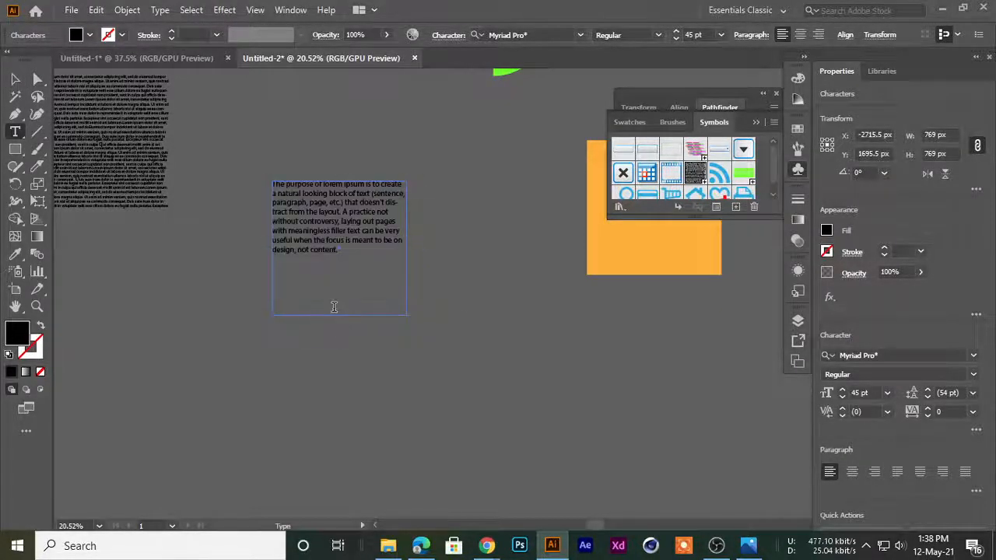
key(ctrl+v)
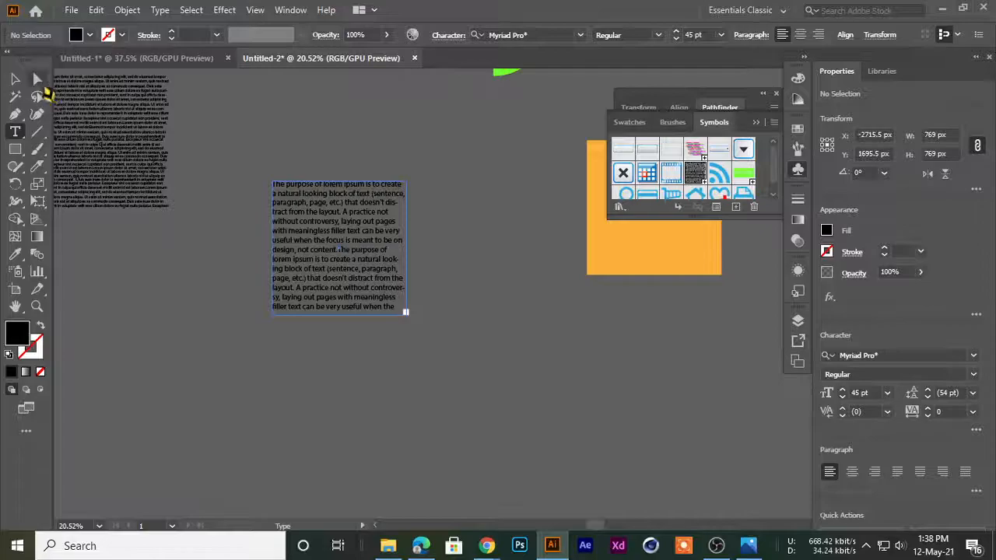
click(15, 79)
click(248, 137)
Enlarge the initial T of the opening "The" with the Touch Type tool, tilt it clockwise and raise it above the frame's edge
scroll(311, 236, up, 6)
drag(311, 235, 338, 397)
double_click(438, 289)
drag(431, 291, 162, 299)
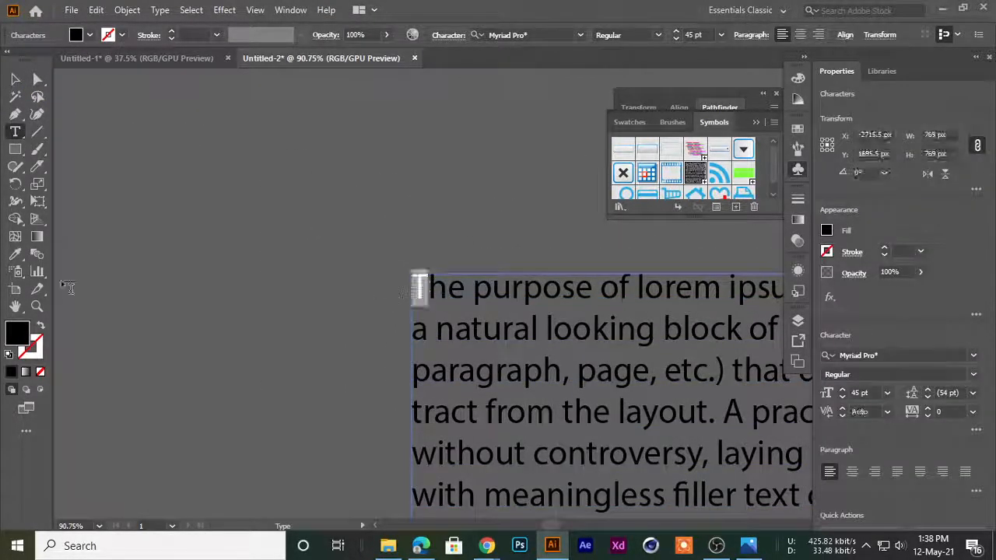
right_click(11, 133)
click(109, 250)
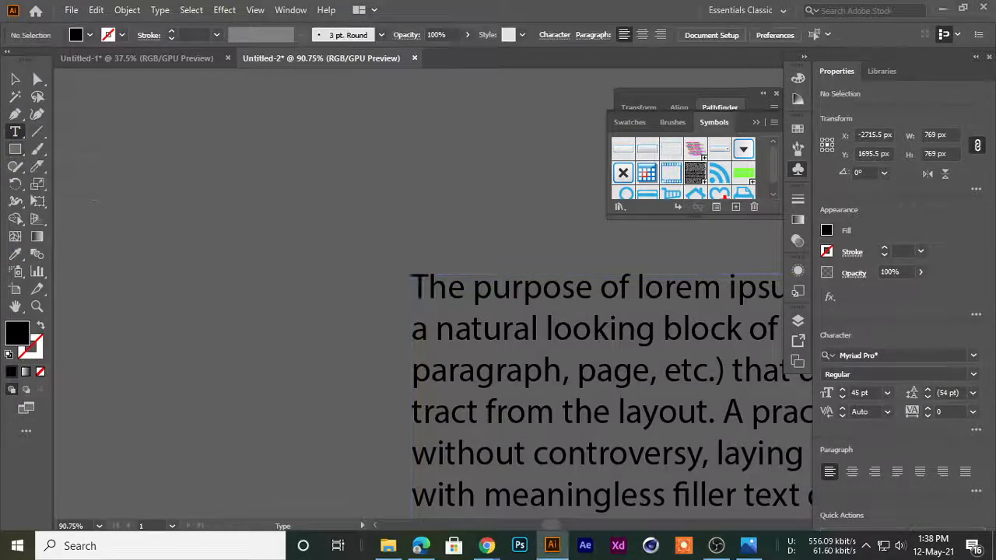
right_click(23, 134)
click(90, 237)
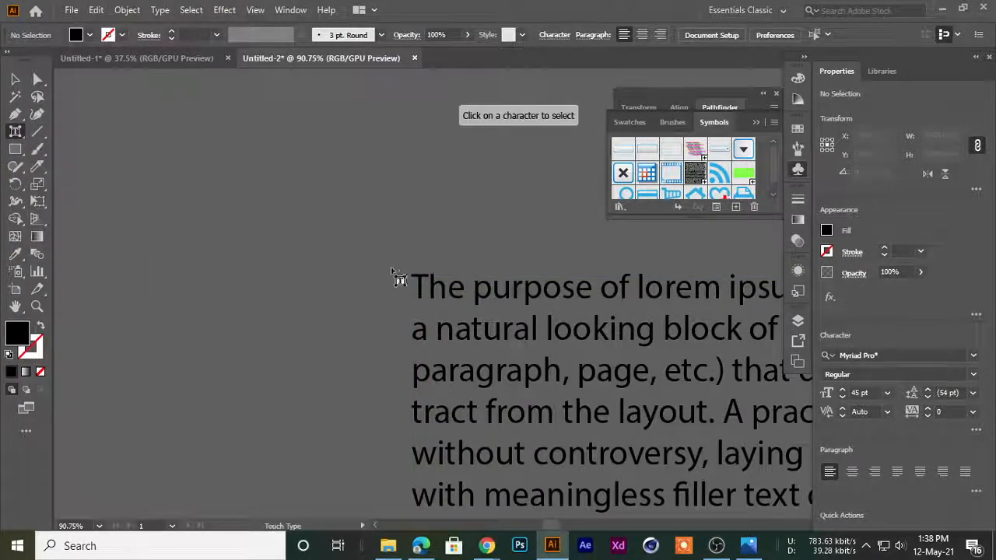
click(438, 284)
drag(440, 281, 494, 232)
click(15, 79)
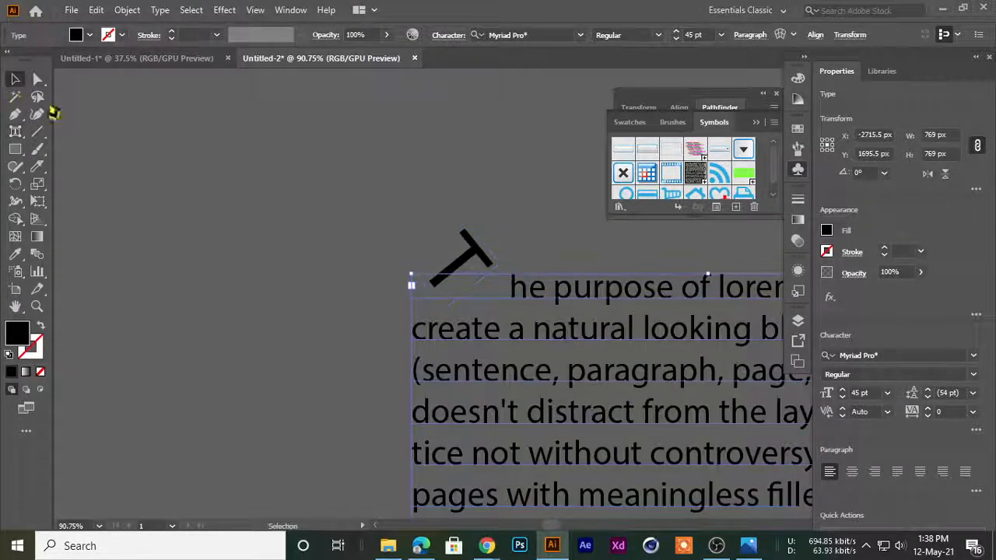
click(181, 164)
scroll(477, 218, down, 2)
drag(476, 278, 273, 209)
scroll(273, 209, down, 1)
drag(320, 256, 365, 261)
scroll(365, 261, up, 1)
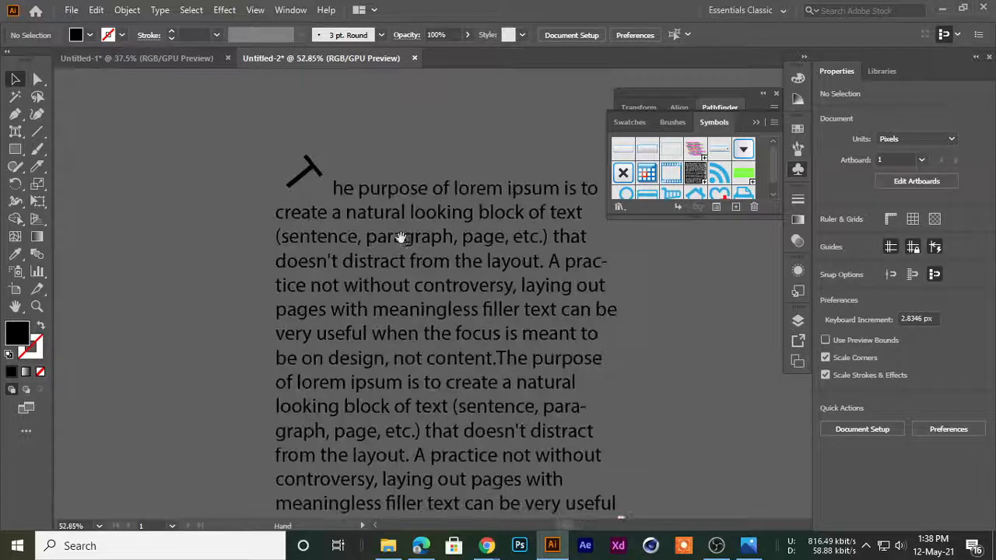
Save the text block with the tilted T as a new dynamic Movie Clip symbol
scroll(334, 189, down, 2)
click(329, 186)
drag(334, 187, 723, 196)
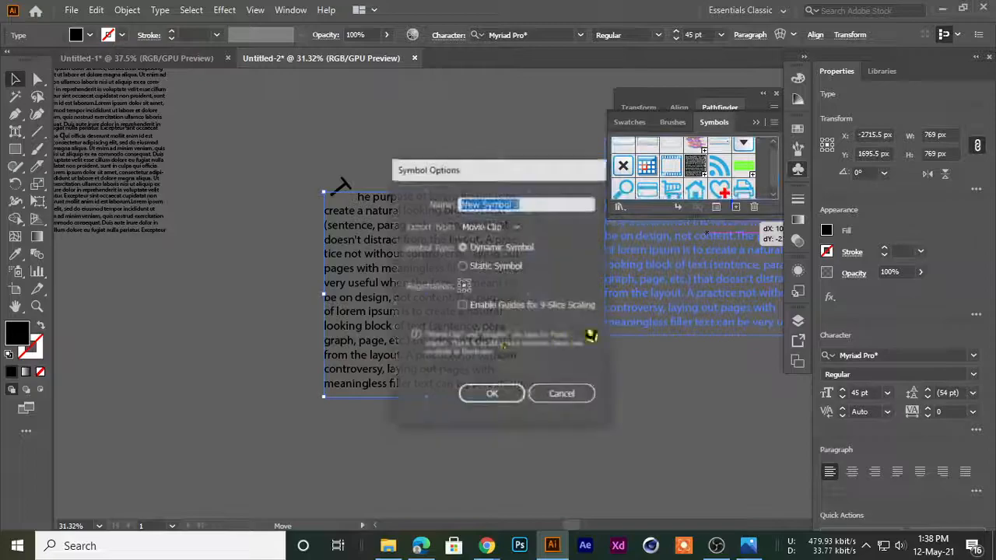
click(492, 395)
Try deleting the selected text block, and undo the deletion
drag(469, 298, 223, 272)
key(Delete)
key(ctrl+z)
click(429, 332)
drag(534, 276, 429, 278)
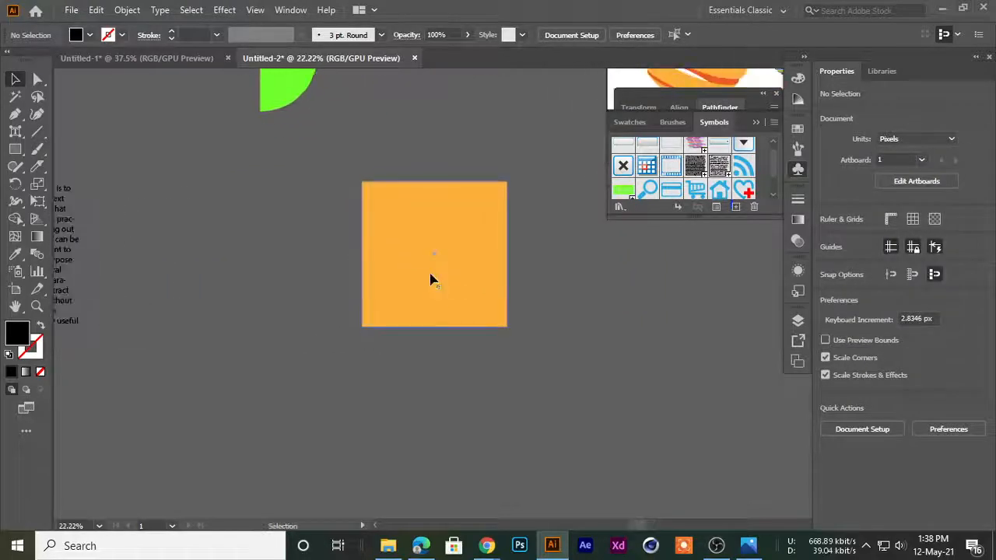
click(430, 278)
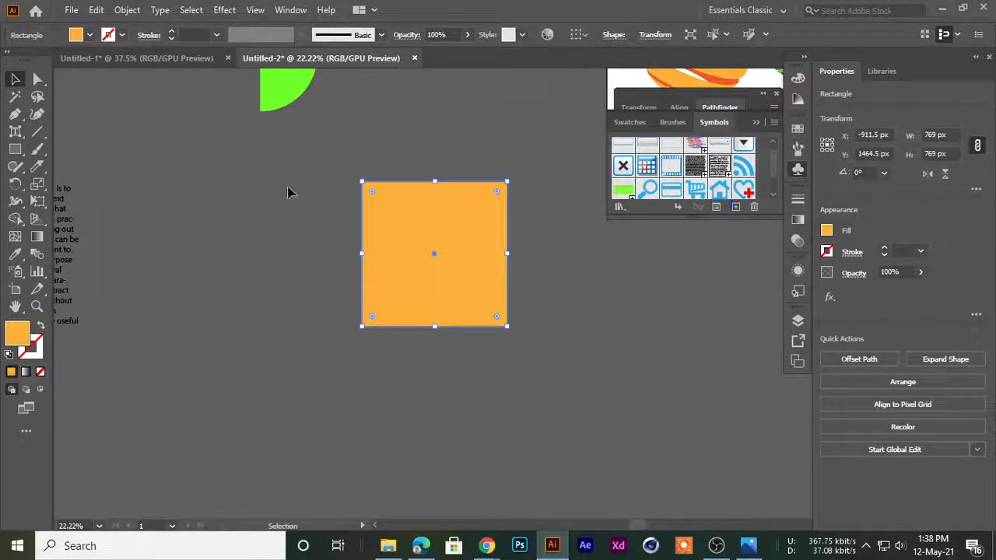
click(224, 10)
mouse_move(257, 92)
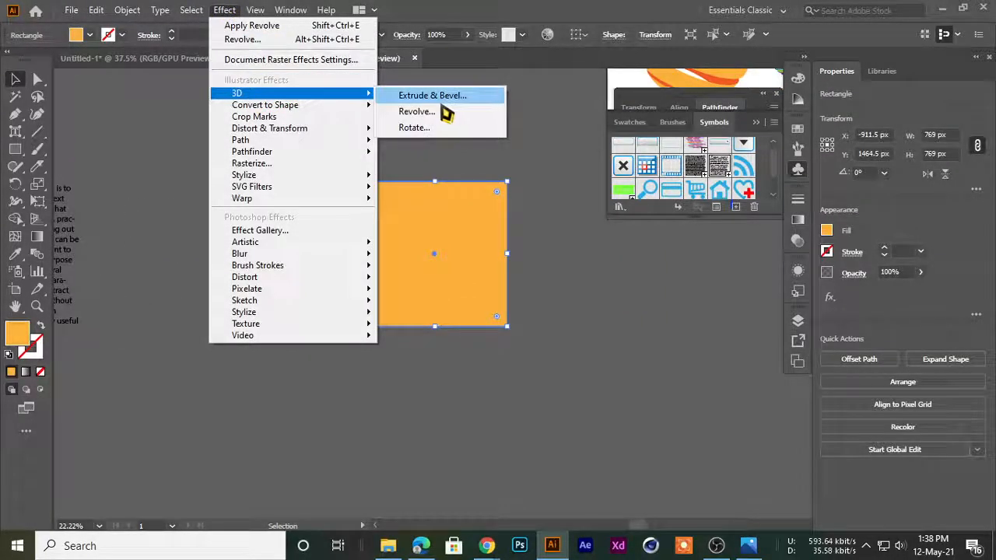
click(428, 117)
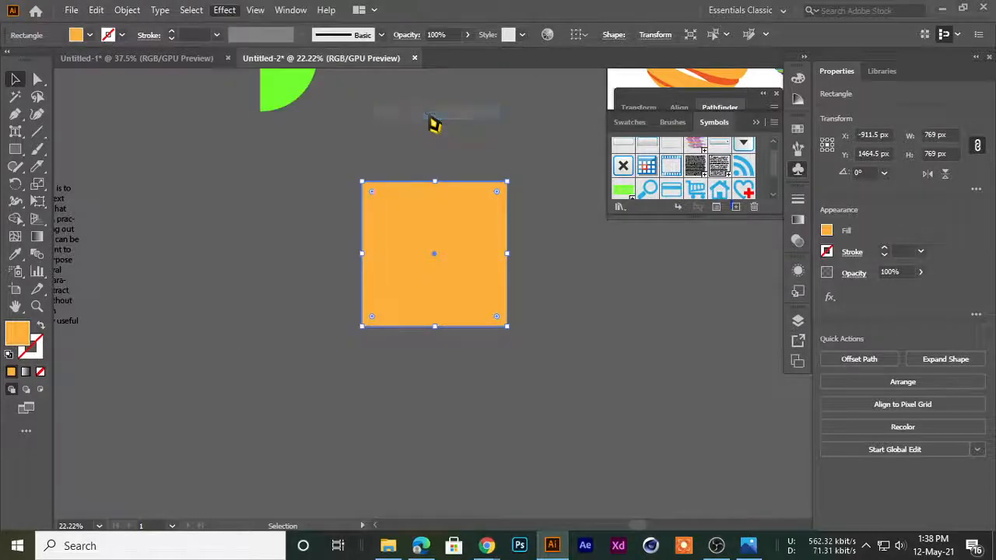
drag(591, 22, 554, 25)
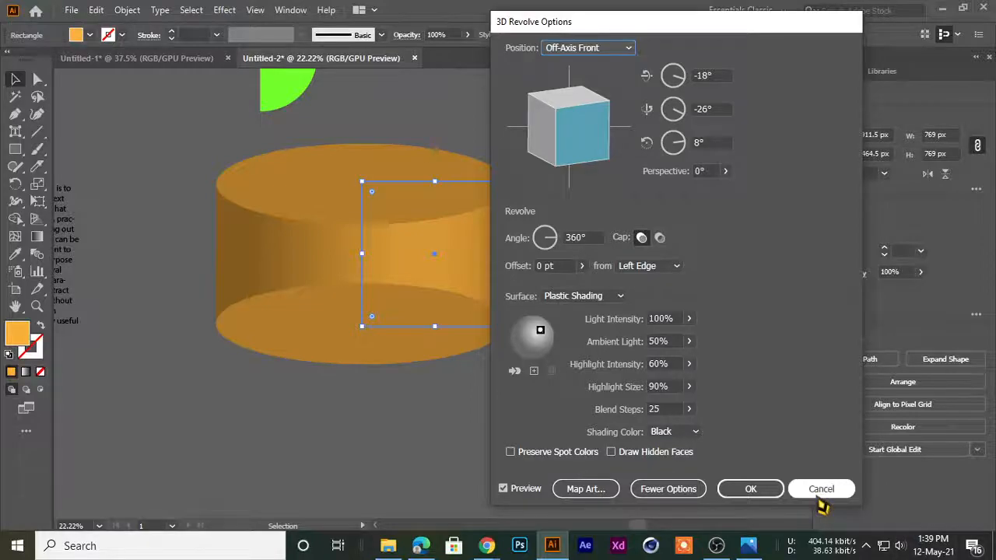
click(818, 498)
Apply the 3D Extrude & Bevel effect to the orange square with an extrude depth of 1109 pt
click(313, 222)
click(396, 207)
click(224, 10)
mouse_move(234, 92)
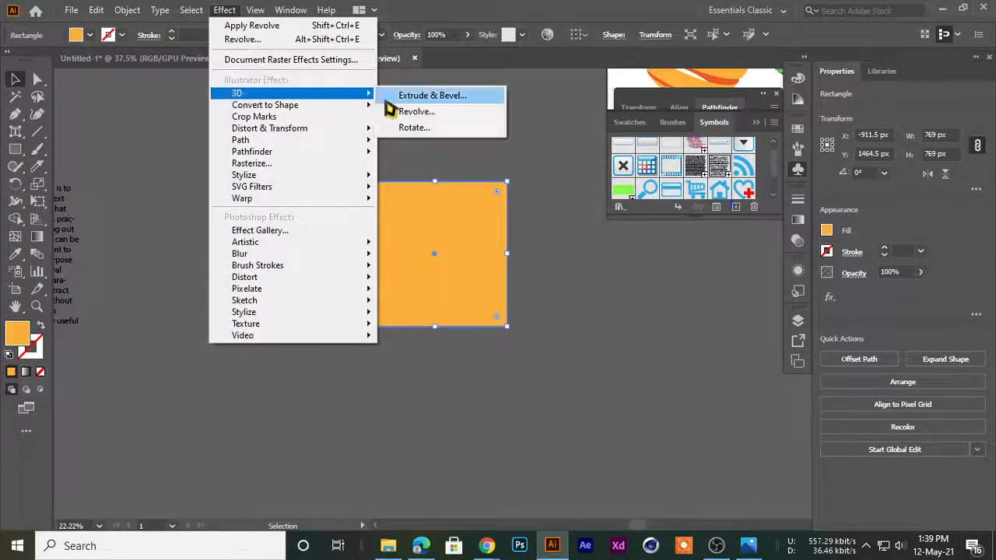
click(413, 95)
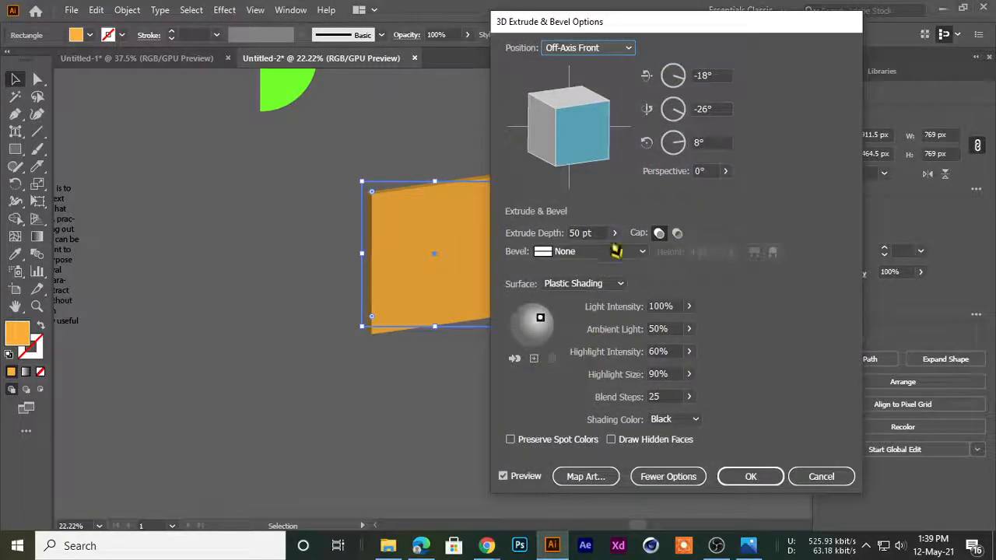
click(614, 233)
drag(573, 257, 594, 259)
drag(566, 27, 717, 11)
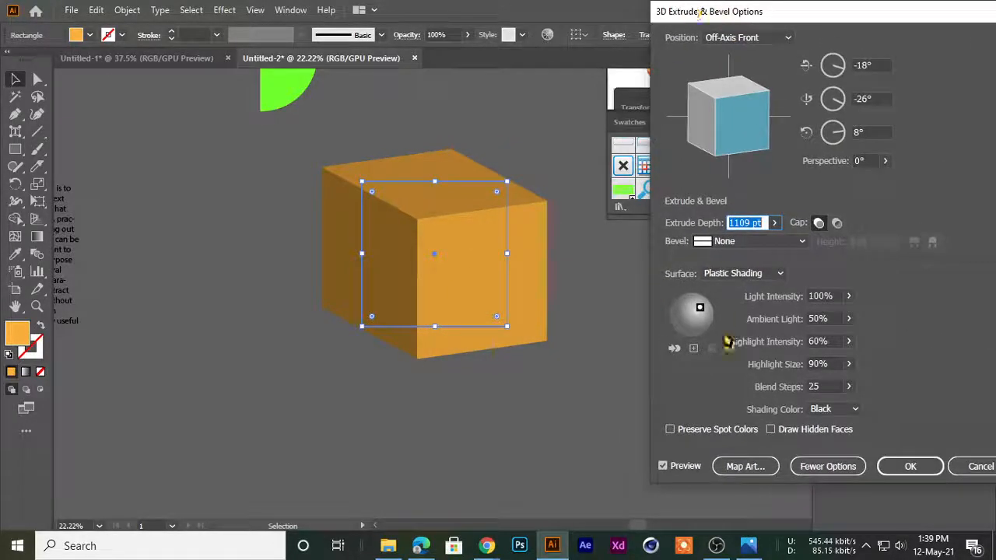
Open Map Art for the extruded cube and go through all six surfaces, identifying which face each one outlines
click(739, 467)
click(746, 465)
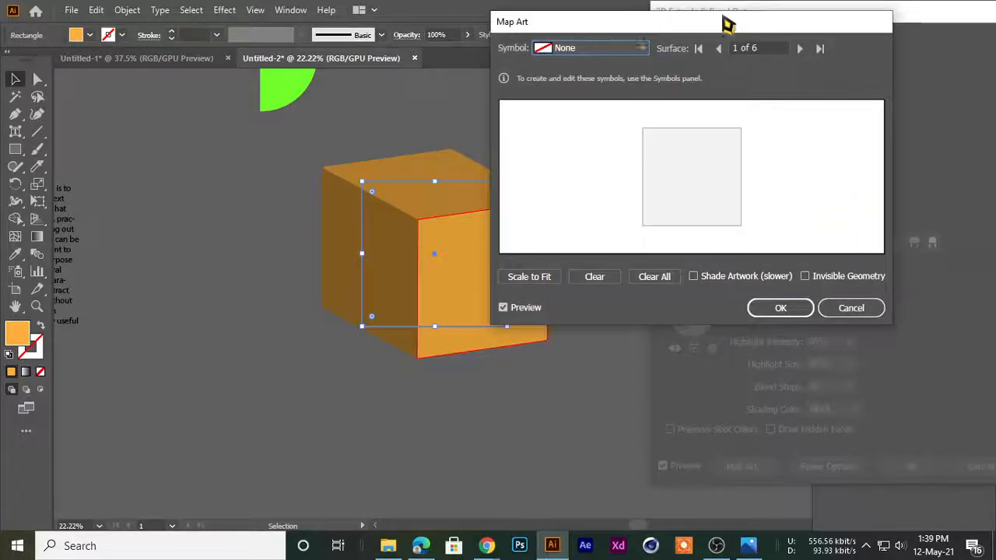
drag(662, 33, 772, 43)
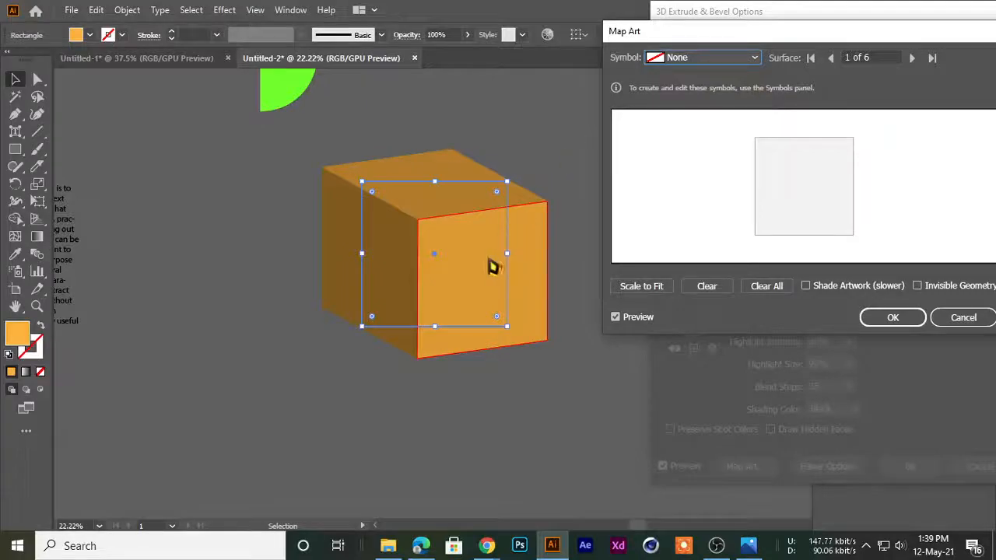
click(912, 58)
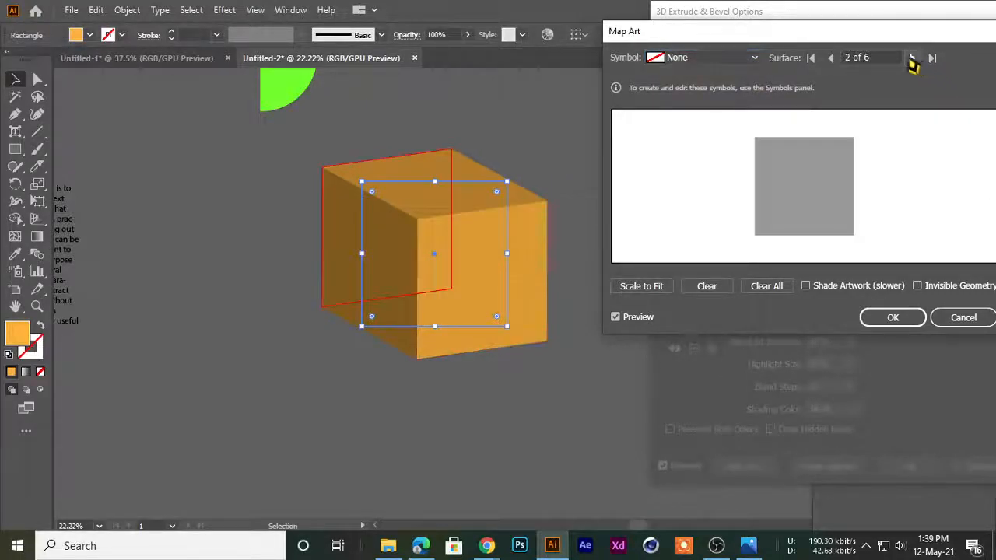
click(912, 57)
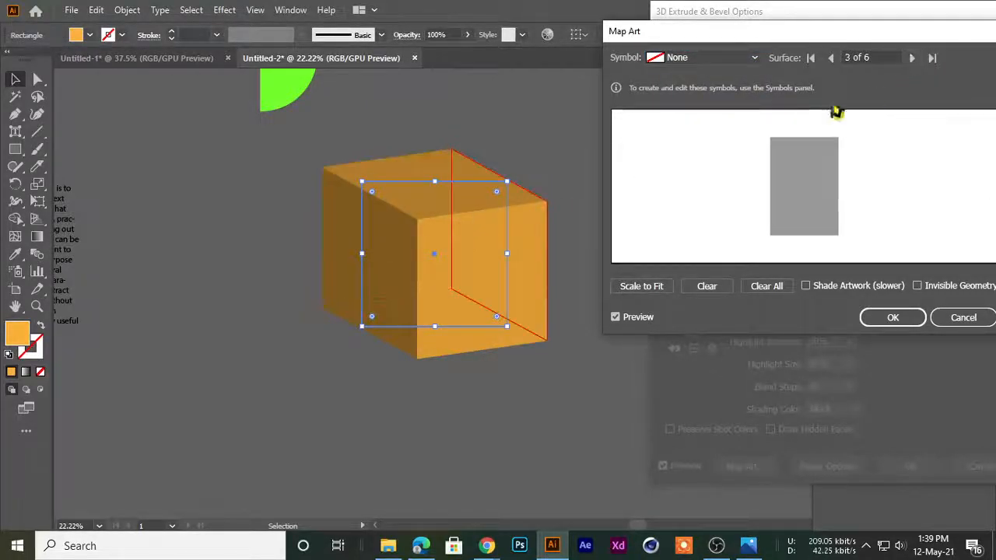
click(911, 58)
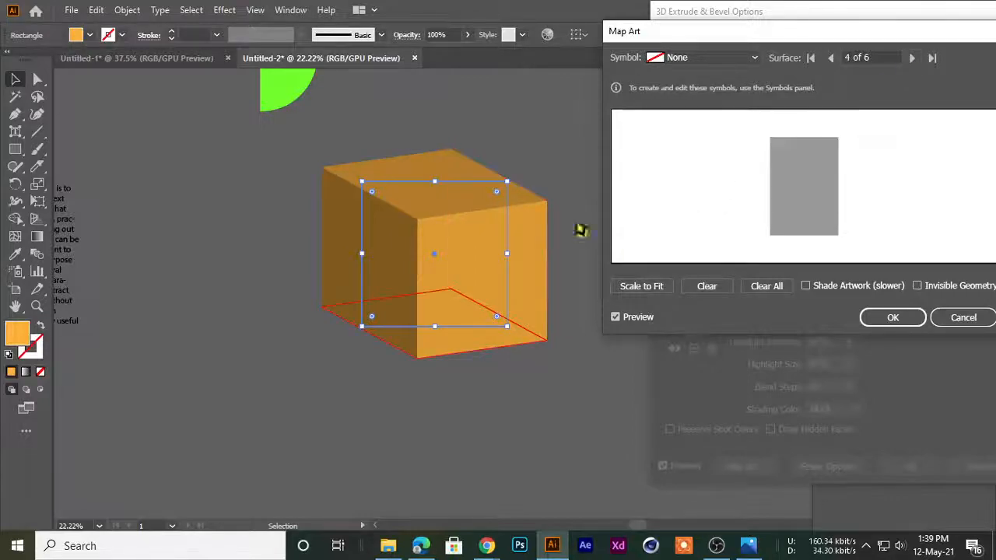
click(911, 57)
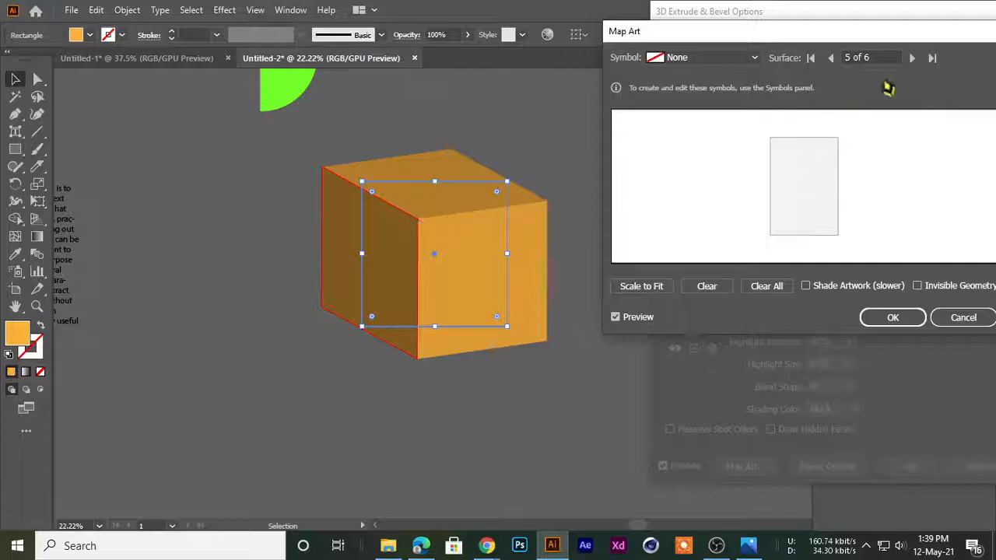
click(913, 59)
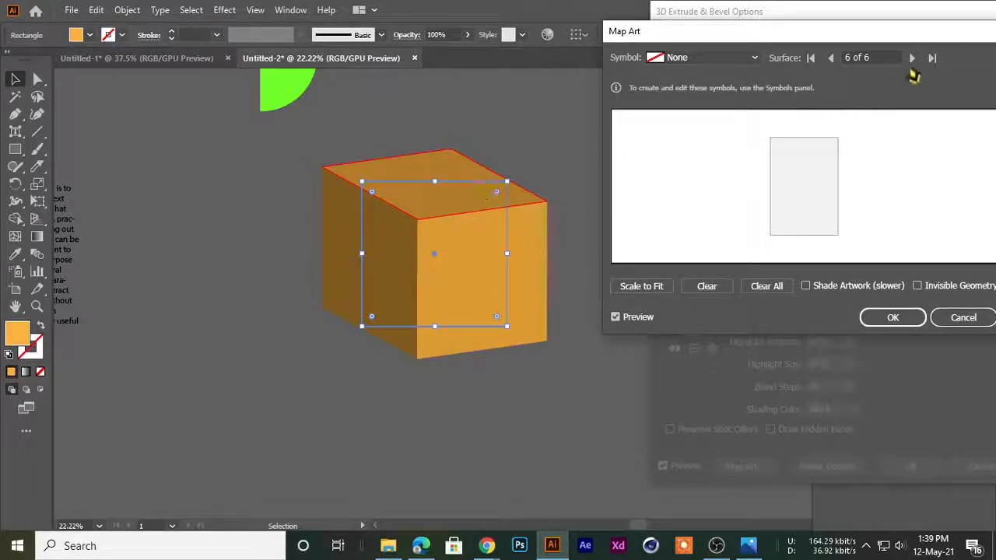
click(912, 57)
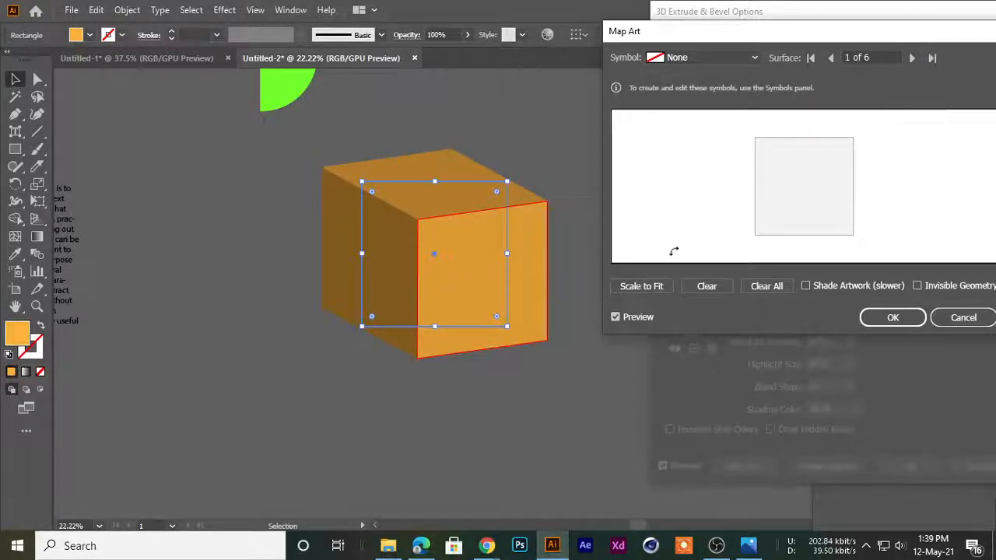
Map New Symbol 2 onto the cube's left side face, surface 5 of 6, and scale it to fit the face
click(911, 60)
click(911, 60)
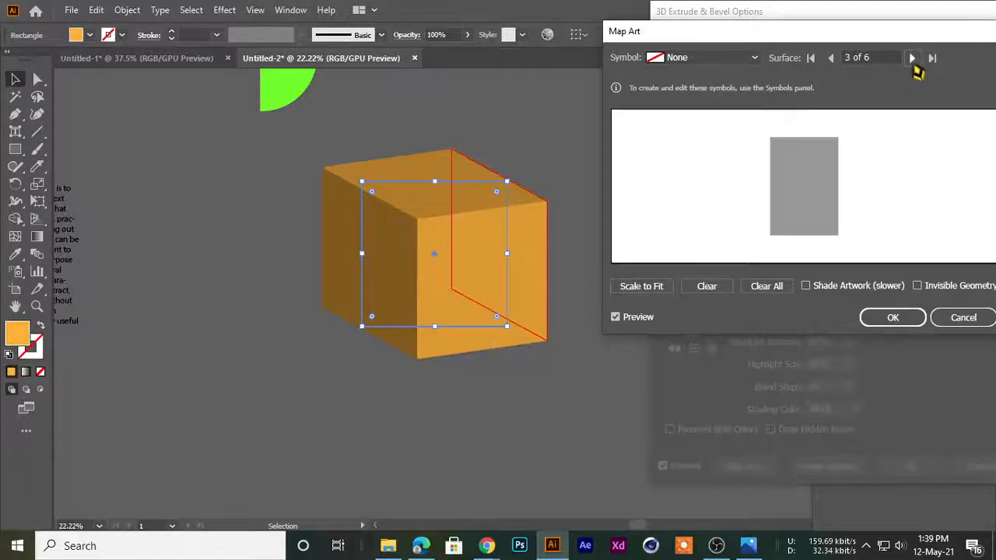
click(912, 60)
click(912, 60)
click(911, 60)
click(899, 58)
click(911, 59)
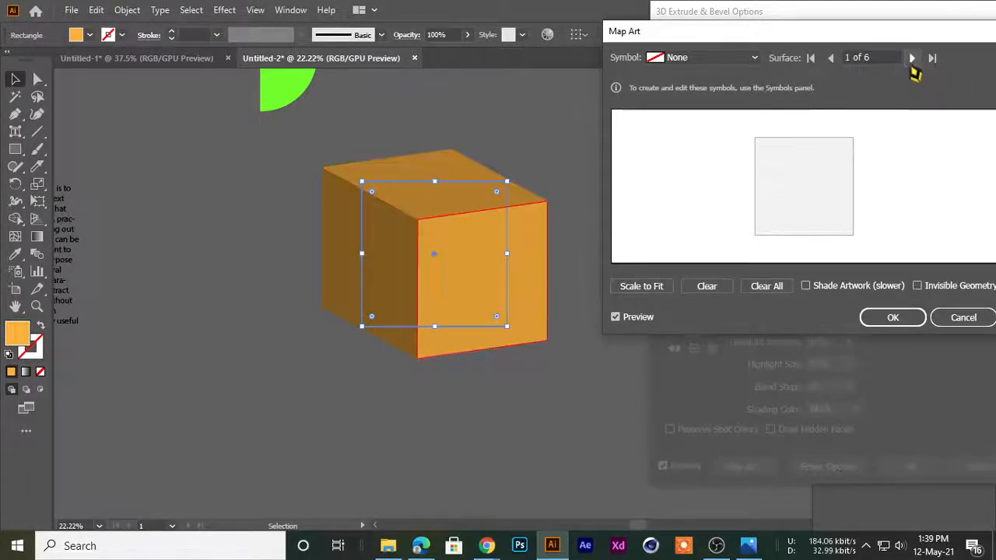
click(911, 59)
click(911, 59)
click(912, 59)
click(911, 59)
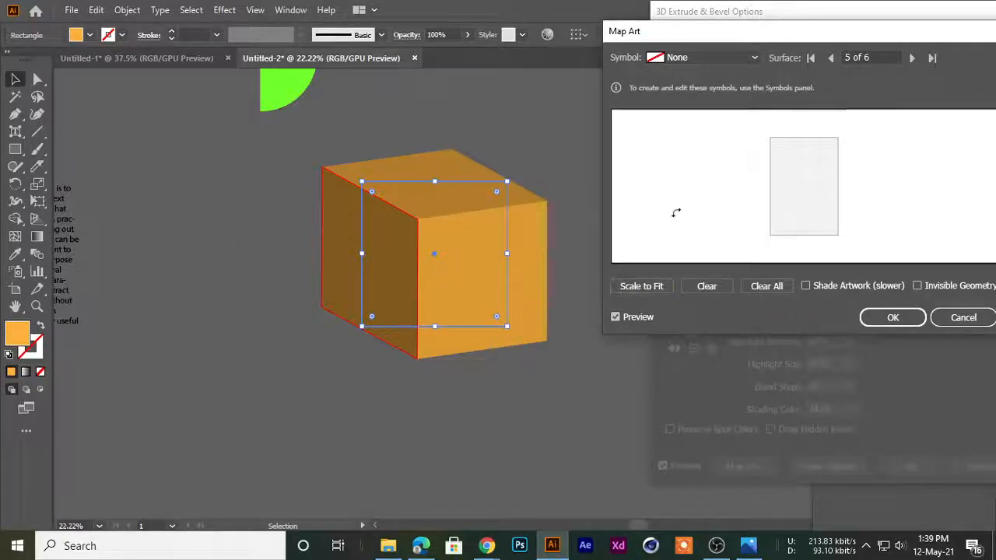
click(704, 60)
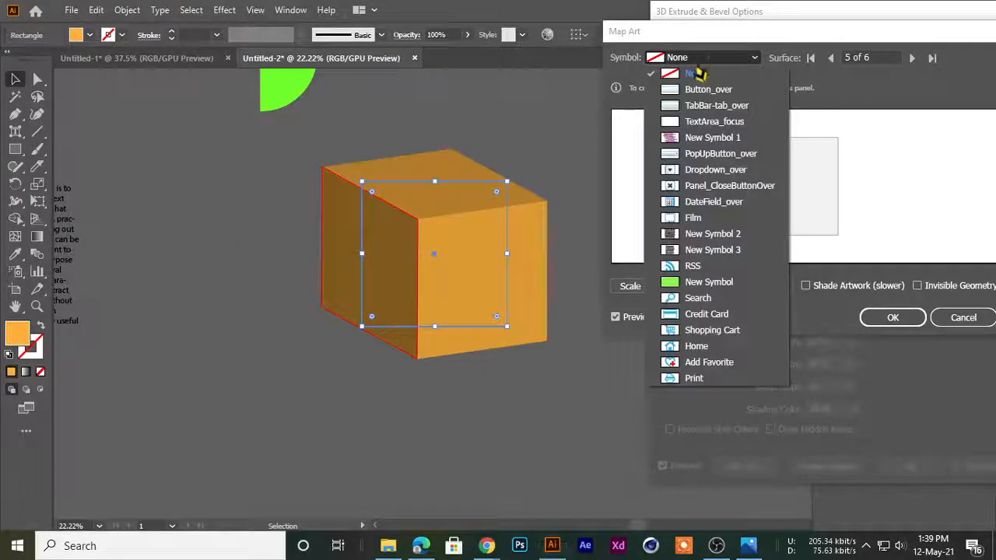
click(700, 234)
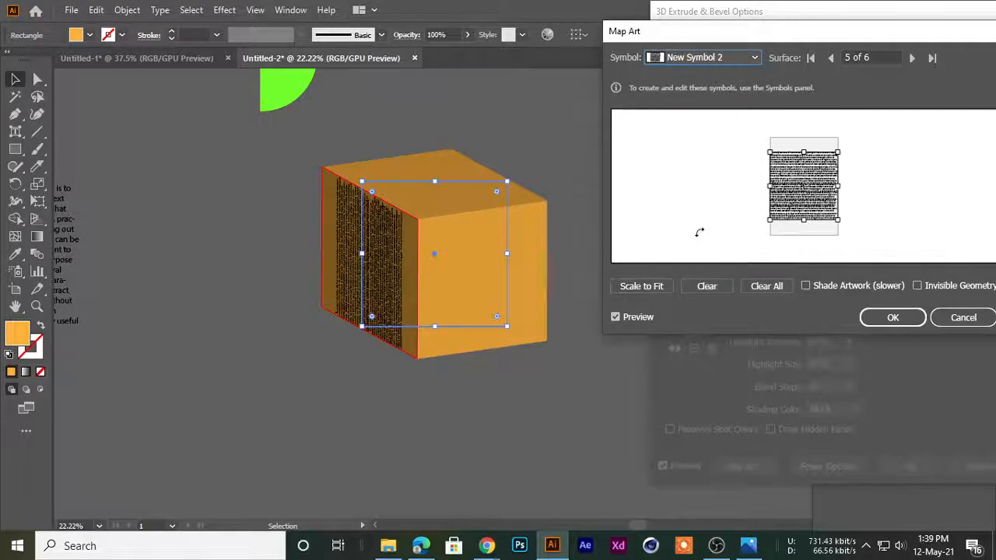
drag(790, 206, 793, 189)
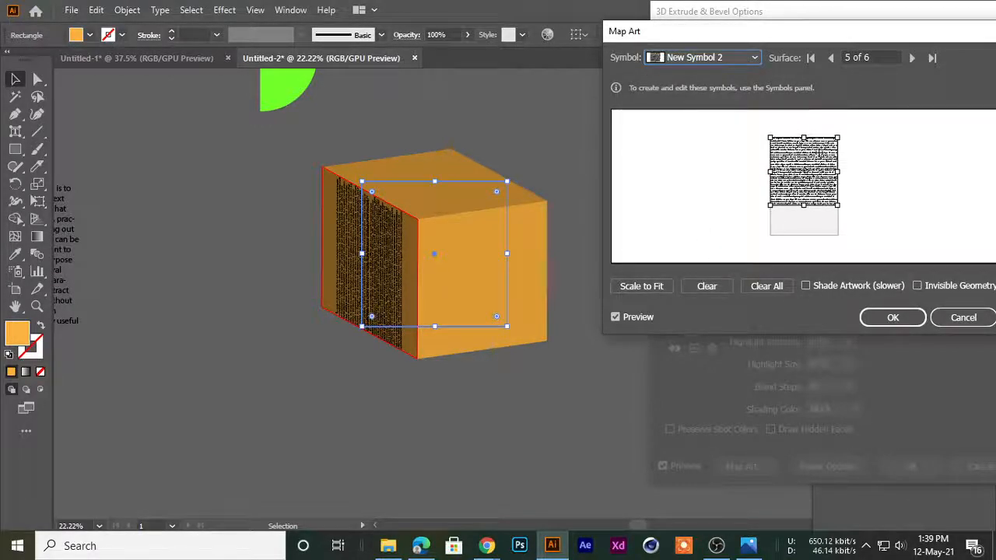
click(649, 286)
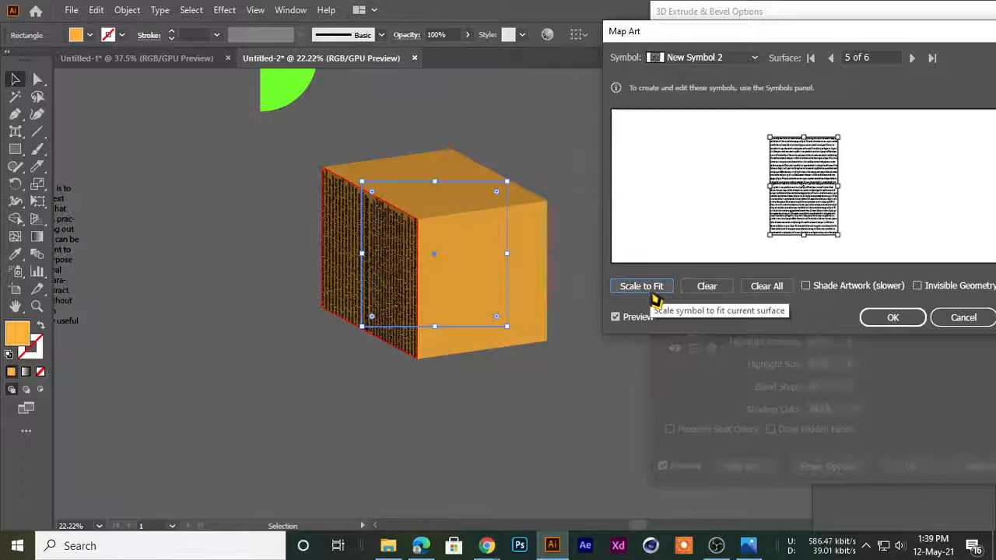
Enlarge the mapped text on surface 5 beyond the face's edges and reposition it to cover the whole face
drag(834, 237, 861, 251)
drag(837, 198, 819, 178)
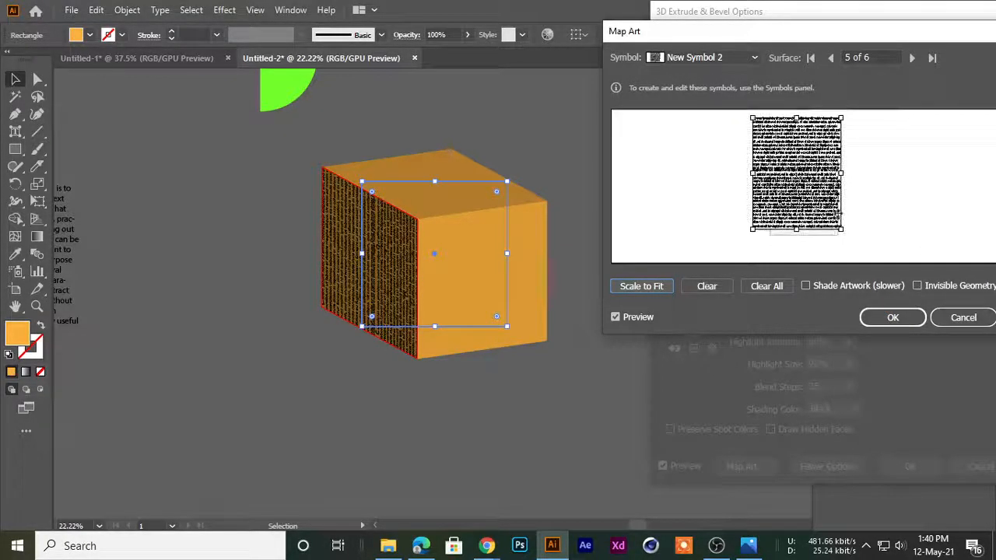
drag(843, 230, 879, 263)
drag(834, 211, 822, 212)
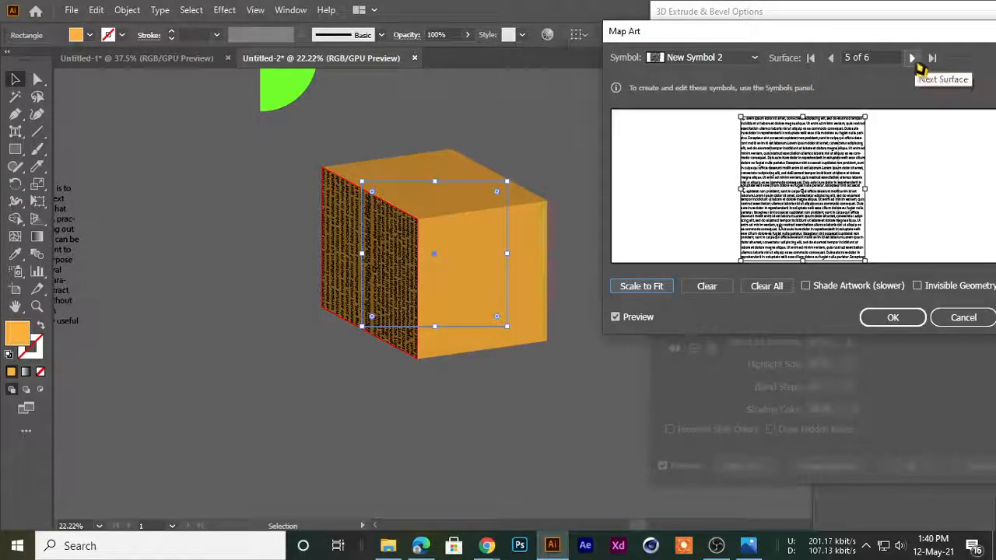
Map New Symbol 3 onto the cube's top face, surface 6 of 6, and enlarge it past the face's right and lower edges
click(911, 58)
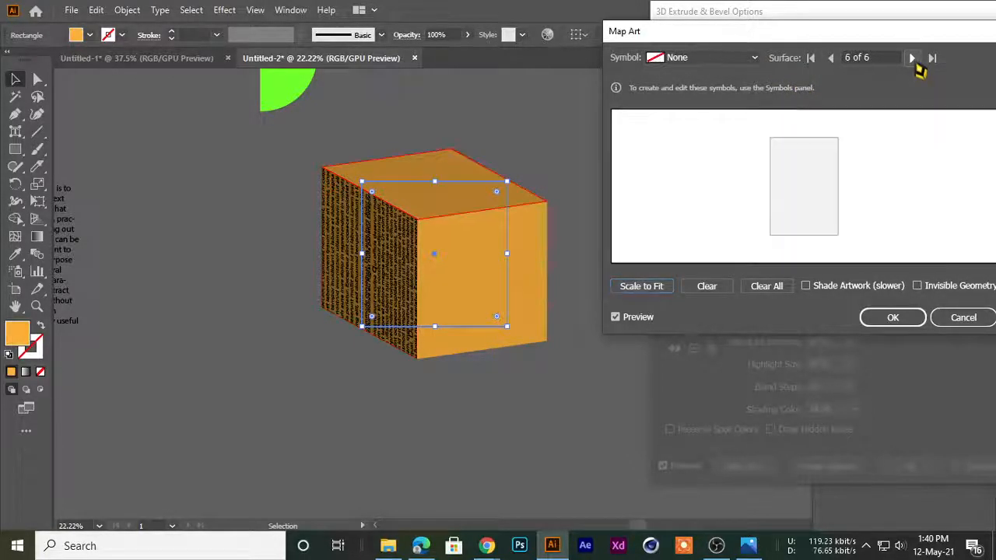
click(912, 58)
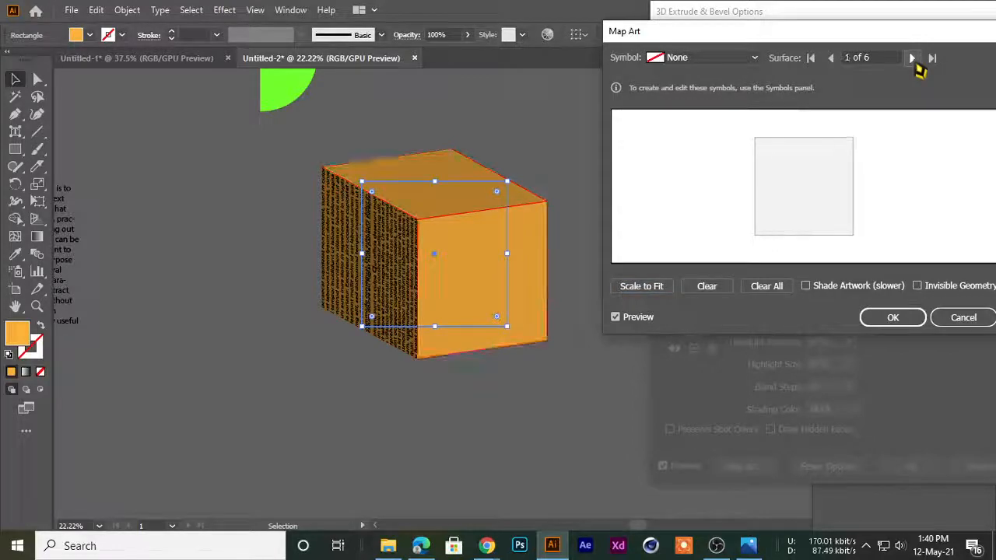
click(831, 58)
click(670, 58)
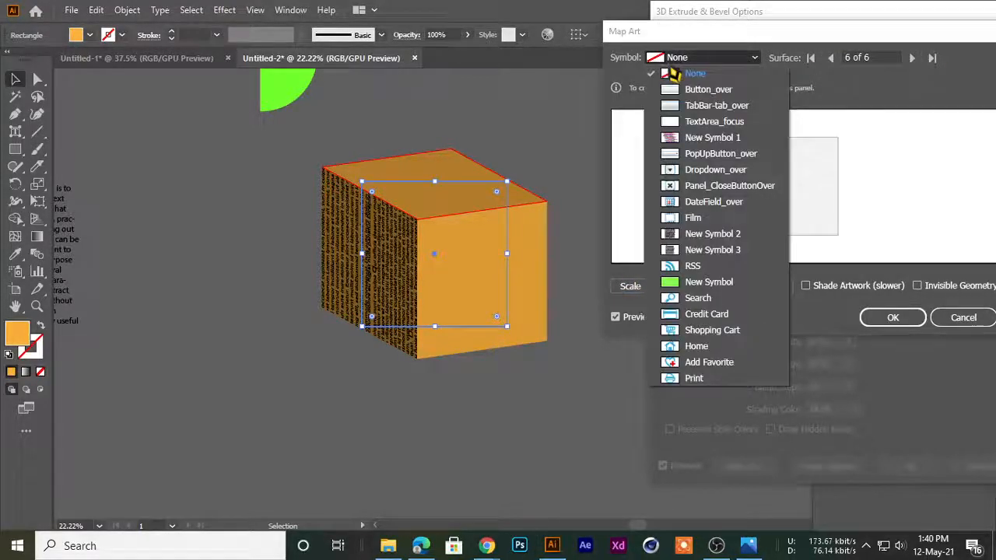
click(690, 248)
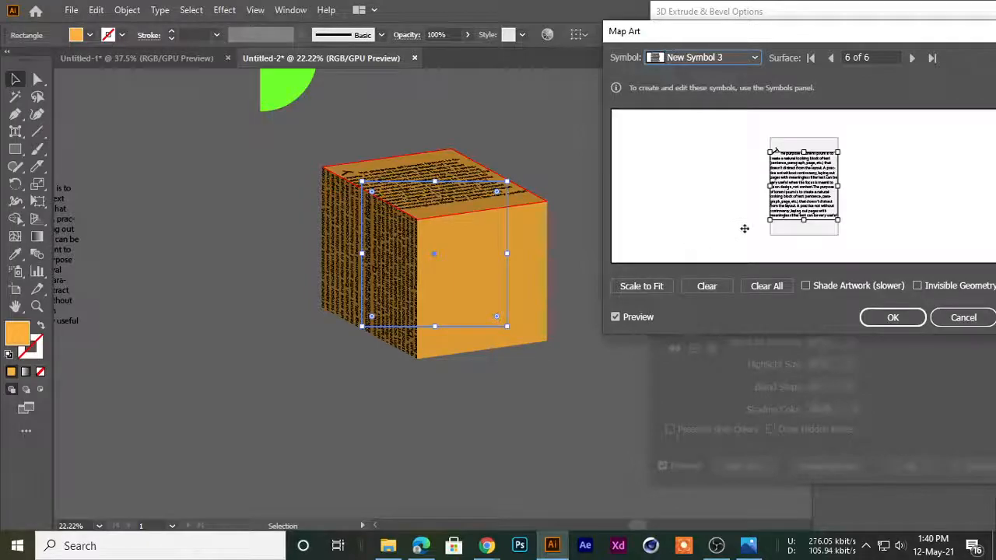
drag(839, 221, 922, 291)
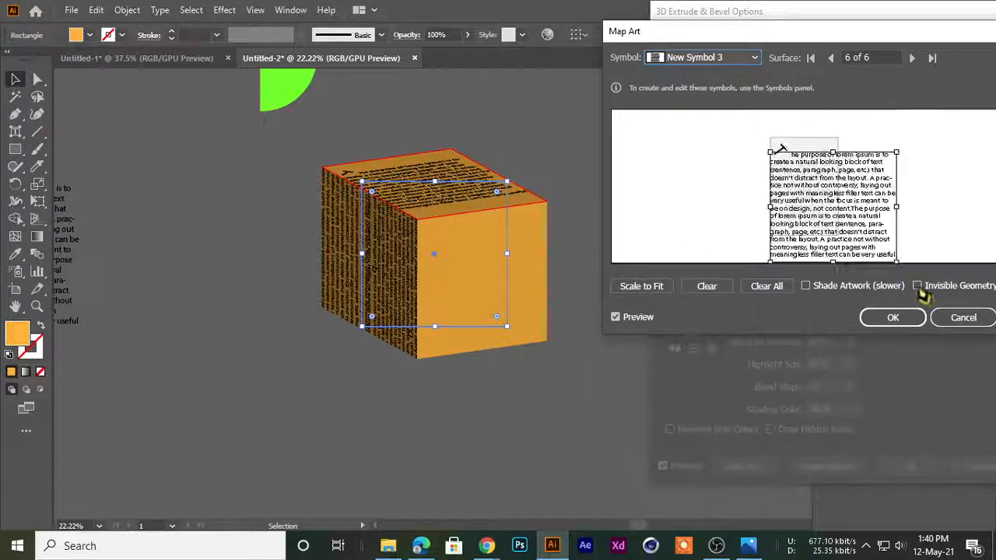
Turn on Invisible Geometry, then enlarge the top face's mapped text further and shift it so its opening lines cover the face
click(918, 286)
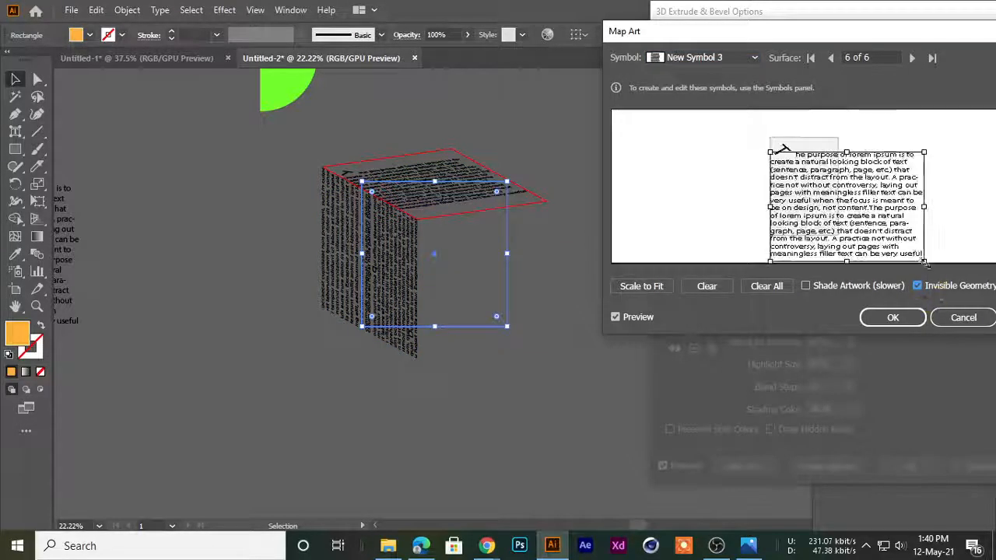
drag(813, 171, 807, 159)
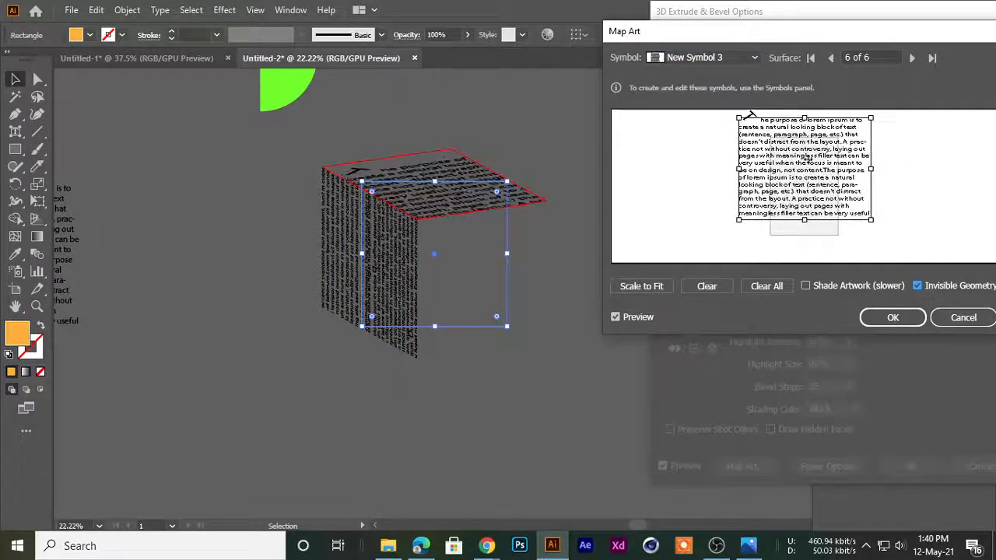
drag(872, 220, 918, 255)
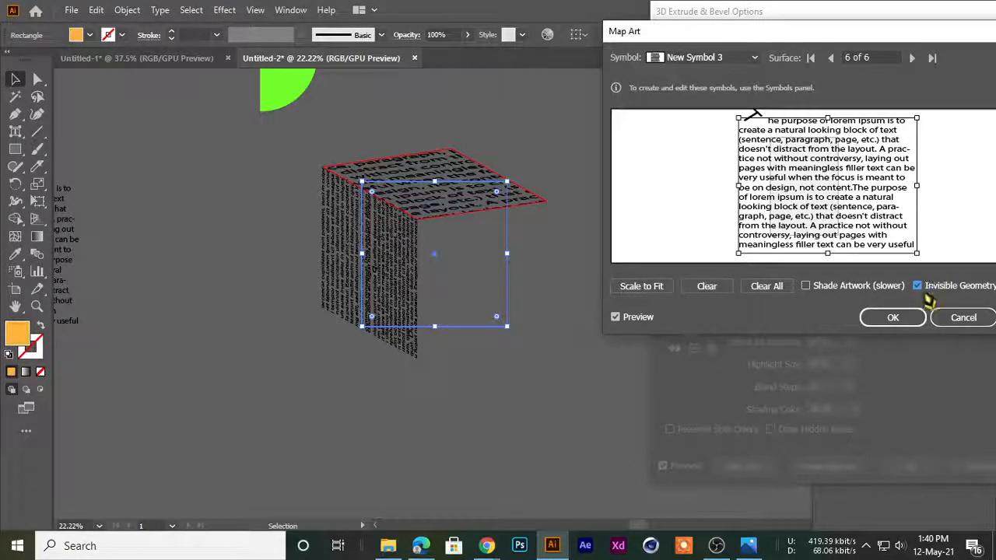
drag(807, 210, 834, 220)
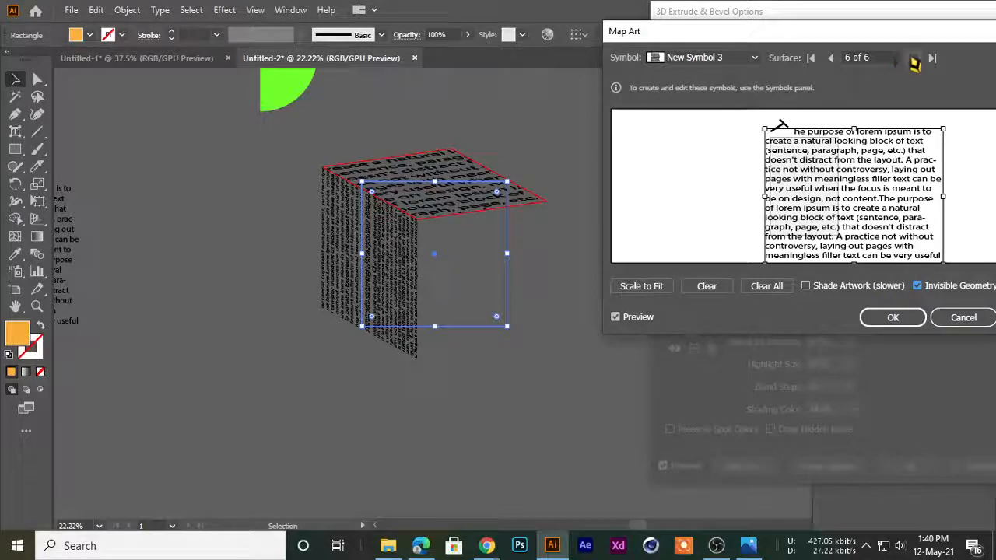
Map New Symbol 2 onto the cube's front face, surface 1 of 6, and accept the mapping and extrude settings
click(913, 61)
click(706, 63)
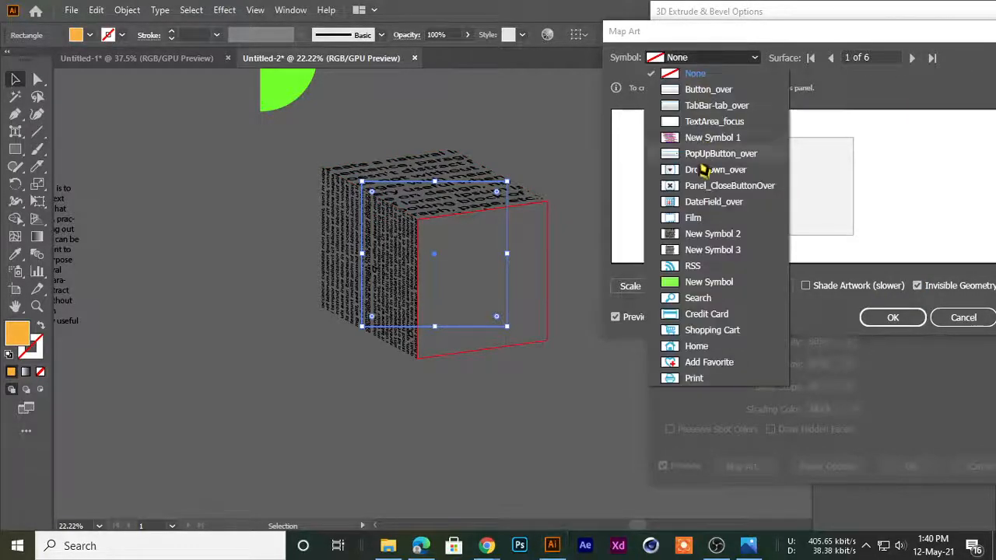
click(696, 245)
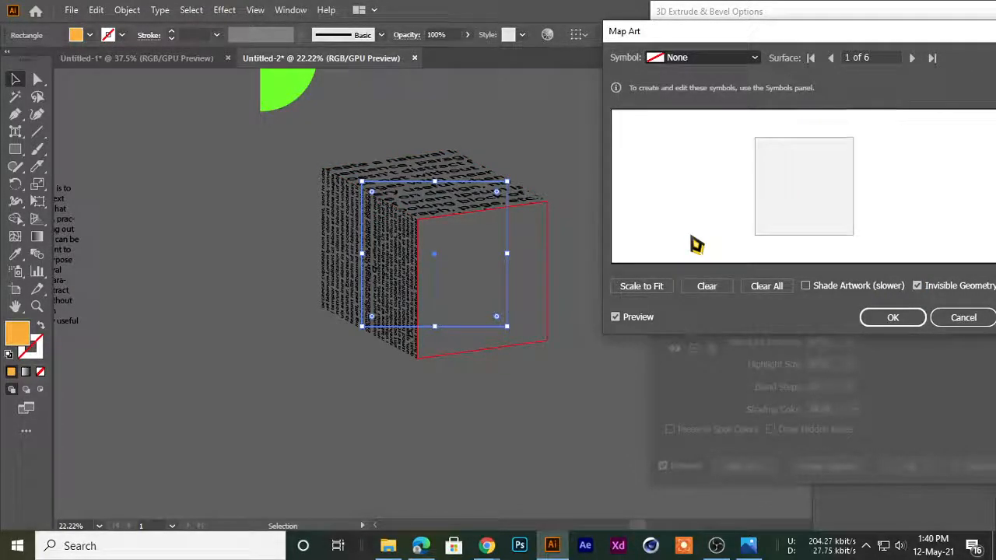
click(893, 319)
click(890, 473)
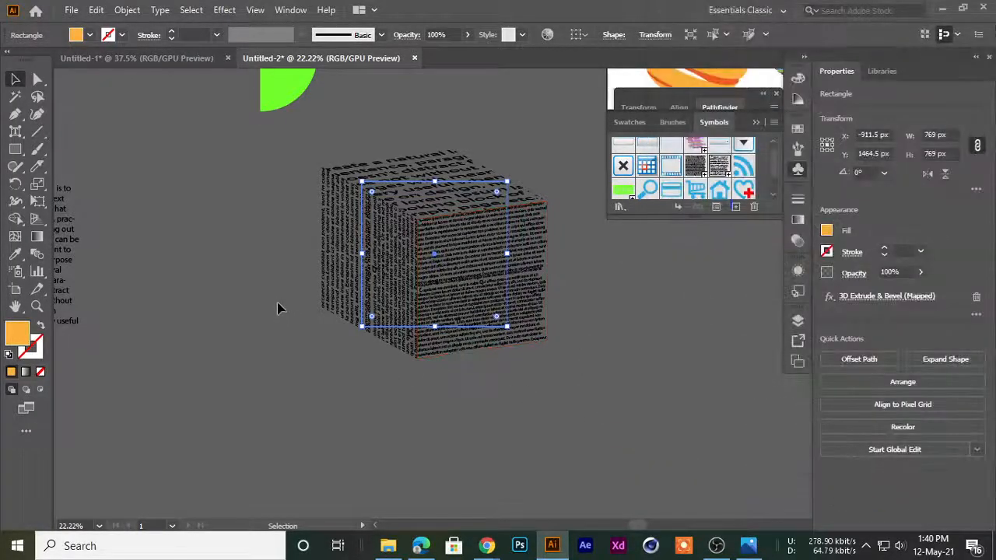
Expand the appearance of the text-mapped cube into editable artwork
click(280, 304)
drag(445, 185, 330, 260)
drag(482, 220, 449, 282)
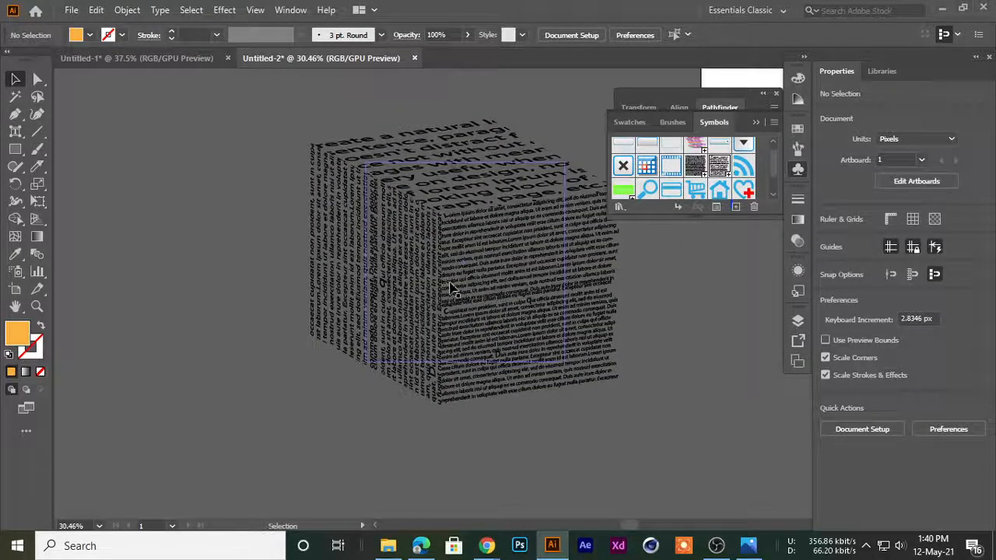
click(499, 336)
click(127, 9)
click(185, 195)
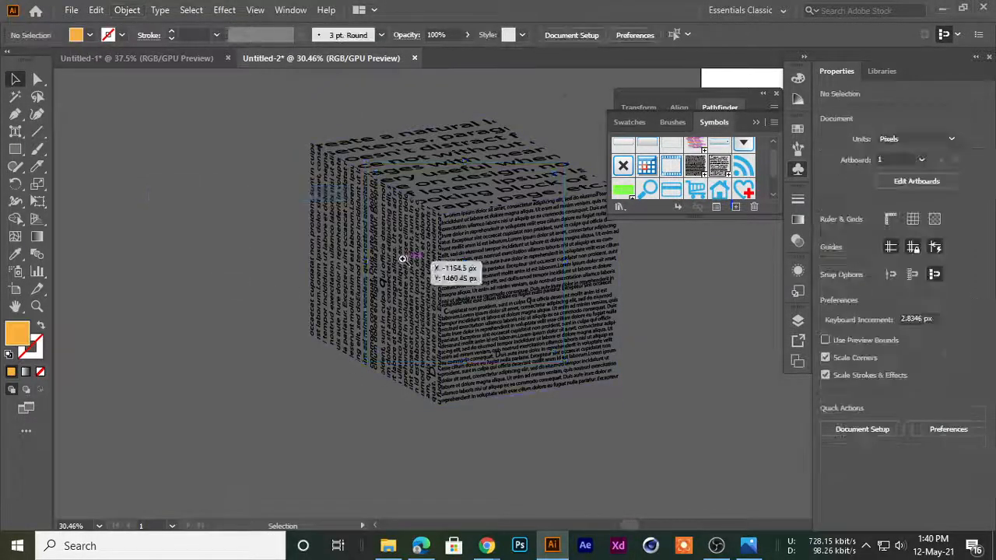
drag(377, 265, 301, 242)
Scale the expanded cube group down to about 483 px wide and place it to the left of the artboard
click(498, 336)
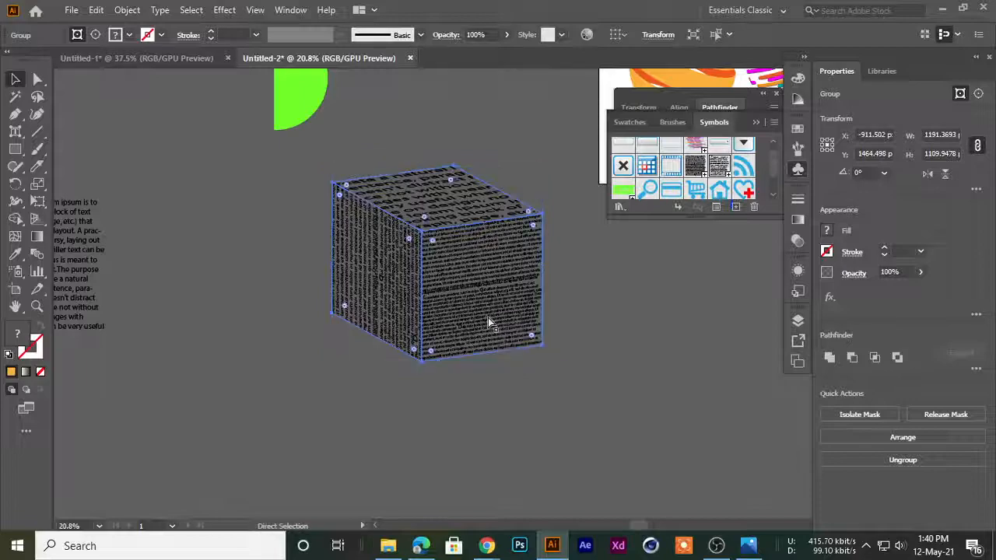
drag(542, 362, 166, 341)
drag(190, 284, 430, 257)
click(376, 304)
scroll(383, 229, up, 4)
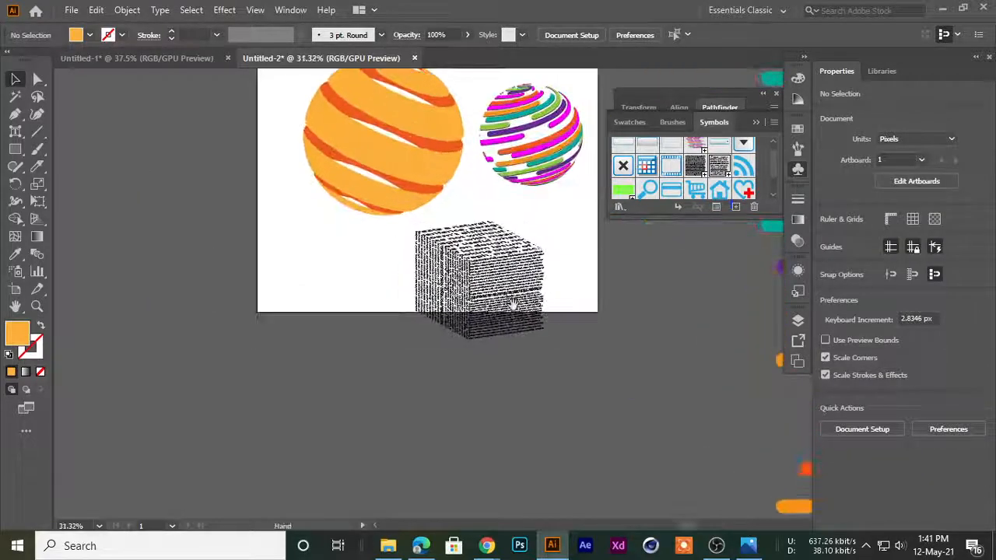
drag(512, 305, 198, 224)
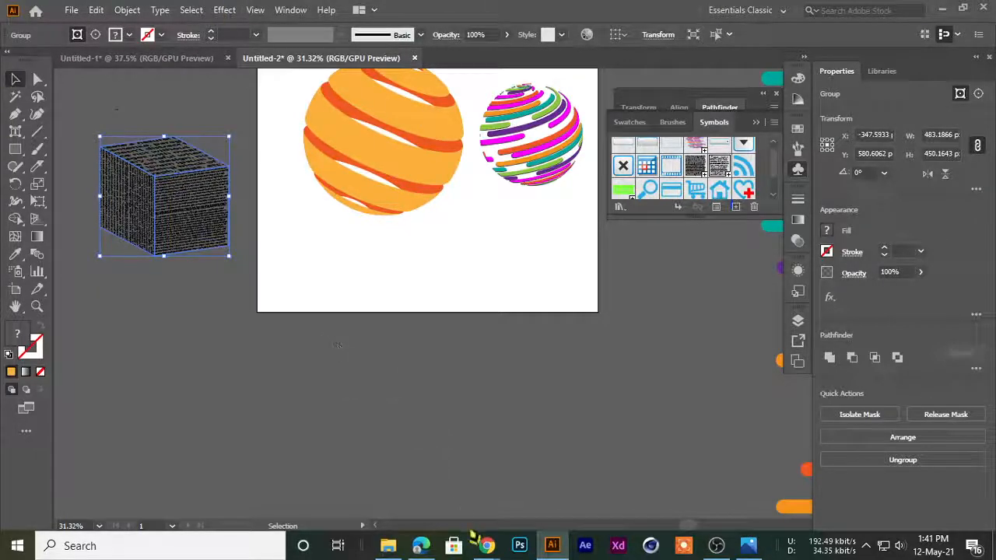
Switch to Chrome and run a Google image search for "bottle" in a new tab
right_click(488, 546)
click(490, 551)
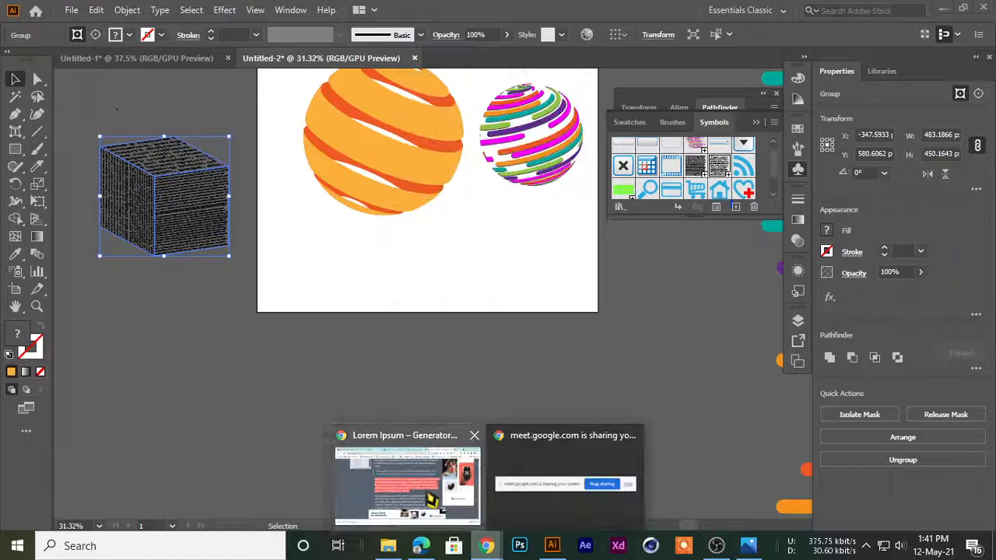
click(432, 500)
click(822, 12)
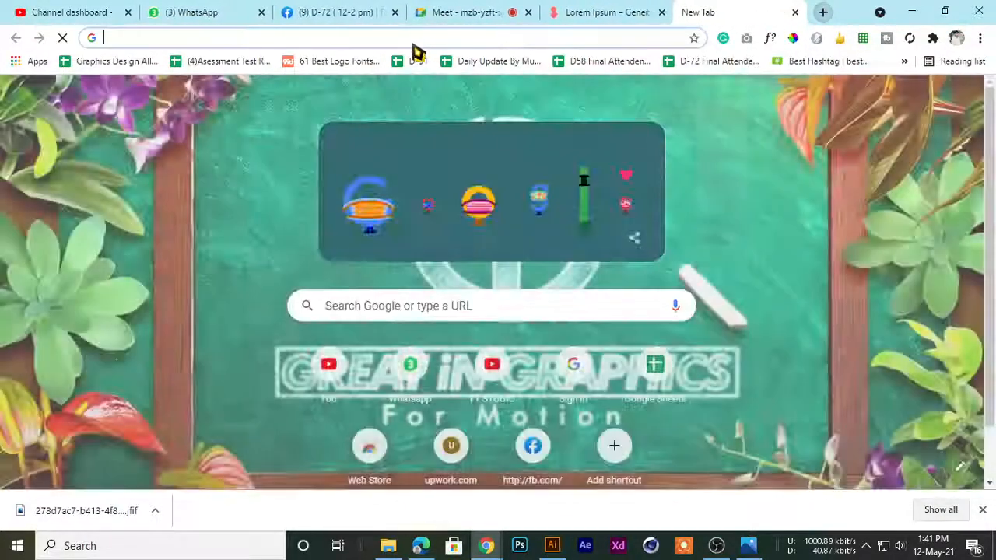
text(bottle)
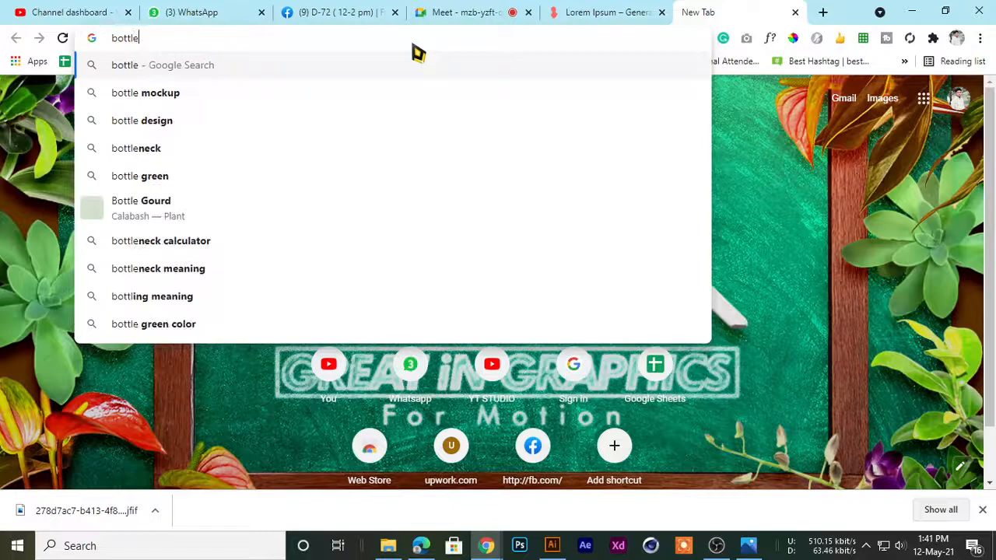
key(Return)
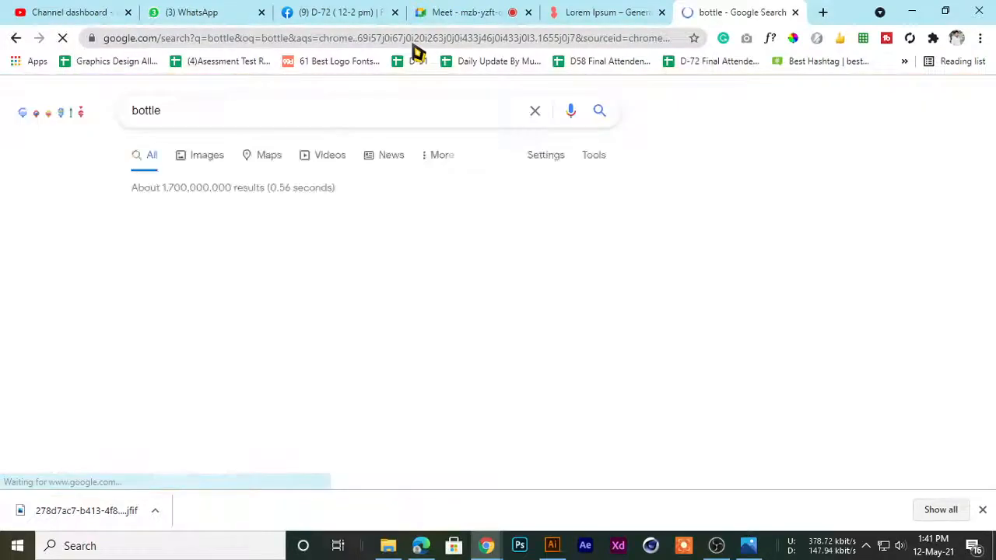
click(213, 164)
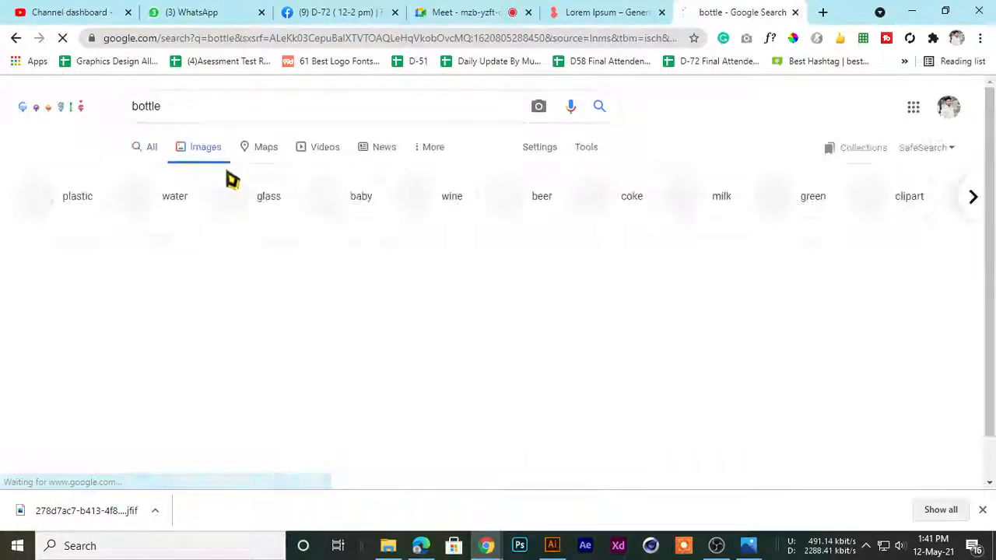
Open the 1 Litre Clear Glass Mountain Bottle result and copy its image
scroll(479, 329, down, 3)
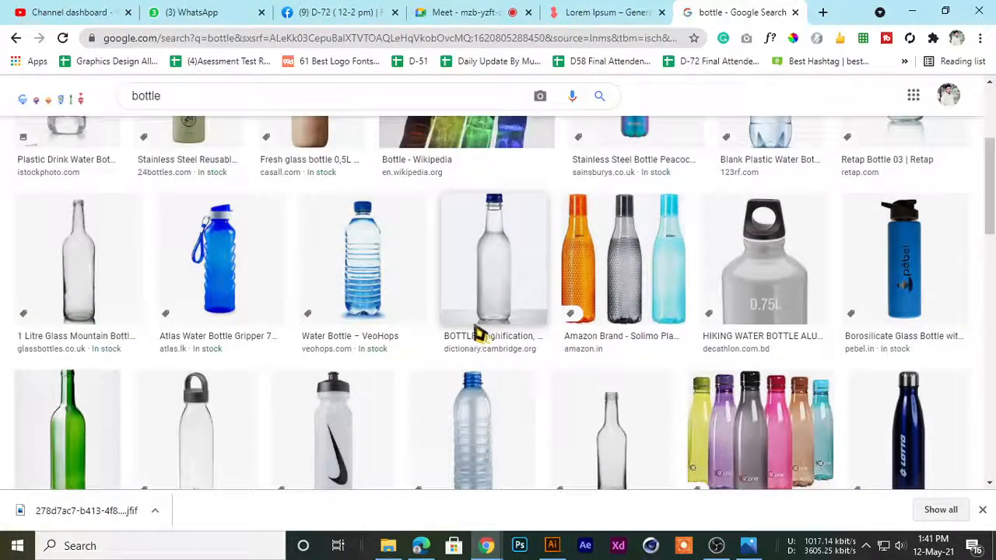
click(88, 274)
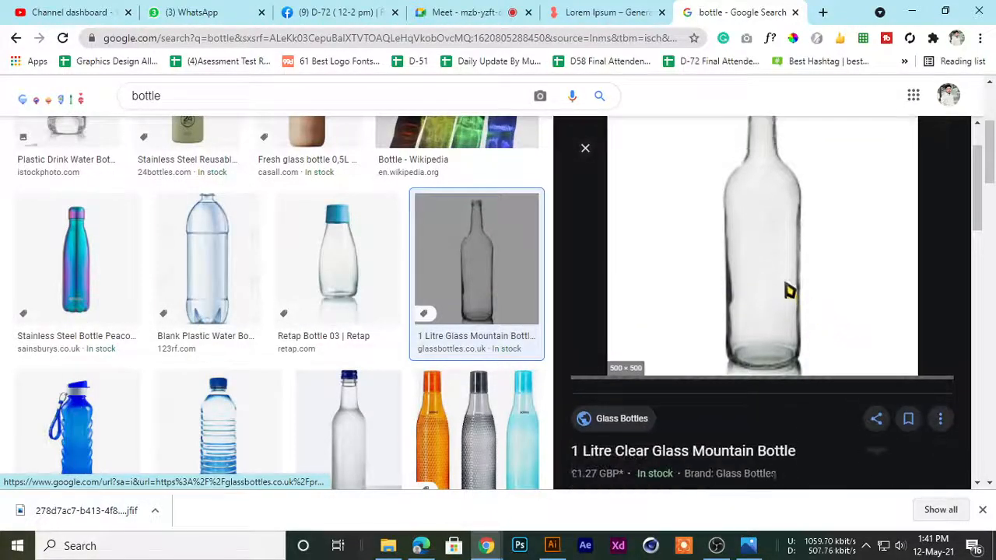
right_click(758, 245)
click(793, 427)
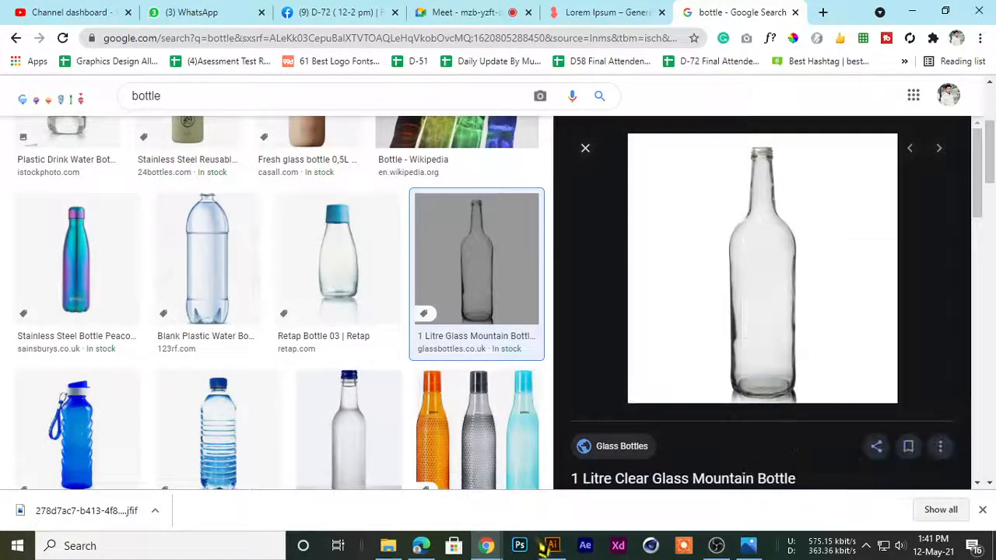
Switch back to Illustrator, paste the bottle image and position it on the empty canvas below the cube
click(549, 546)
key(ctrl+v)
drag(294, 304, 323, 284)
drag(553, 273, 192, 319)
drag(273, 347, 401, 266)
drag(238, 221, 281, 218)
drag(379, 175, 301, 287)
drag(241, 201, 363, 78)
drag(342, 257, 300, 257)
drag(232, 255, 232, 210)
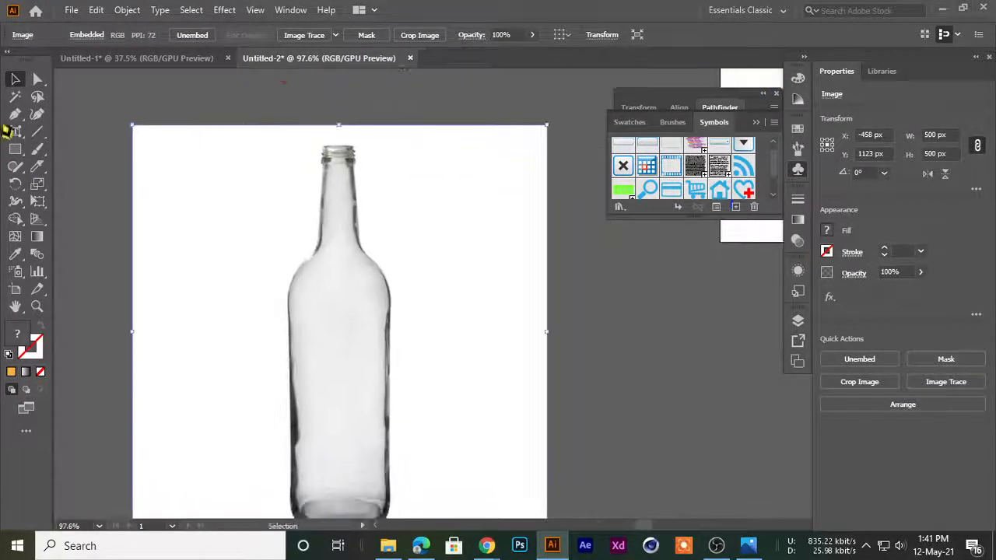
Start tracing the right half of the bottle's profile with the Pen tool, from the mouth's centre around the rim's corner
key(p)
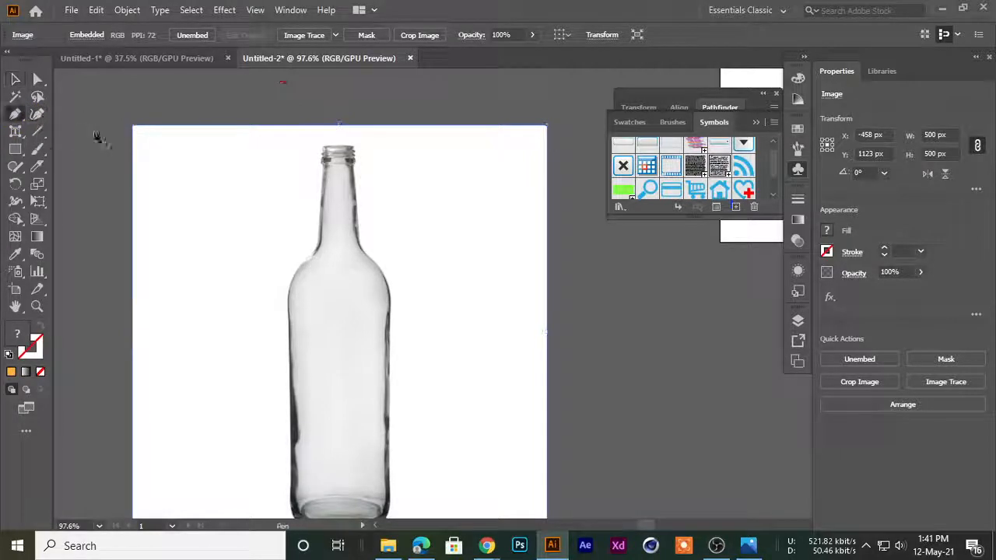
click(336, 145)
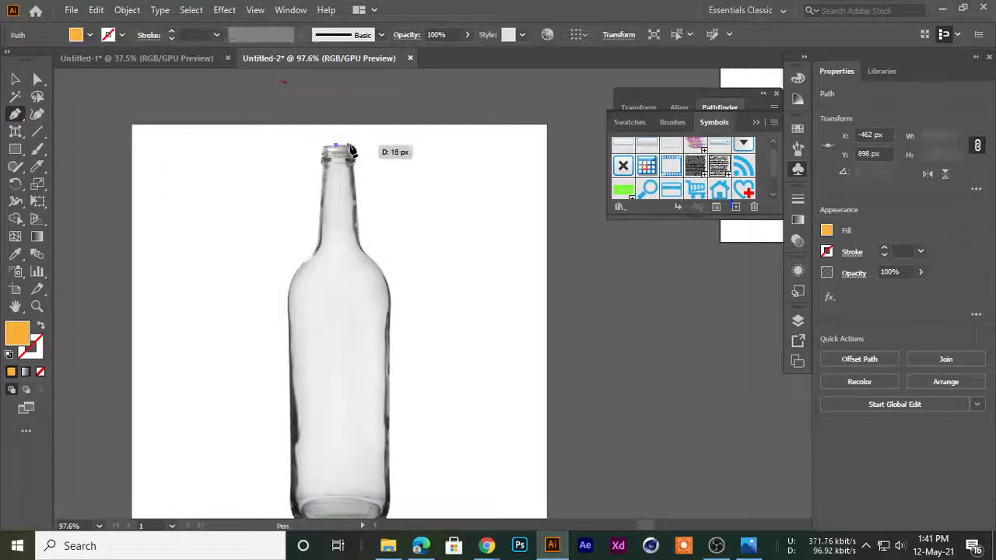
click(353, 145)
key(ctrl+space)
drag(367, 137, 669, 284)
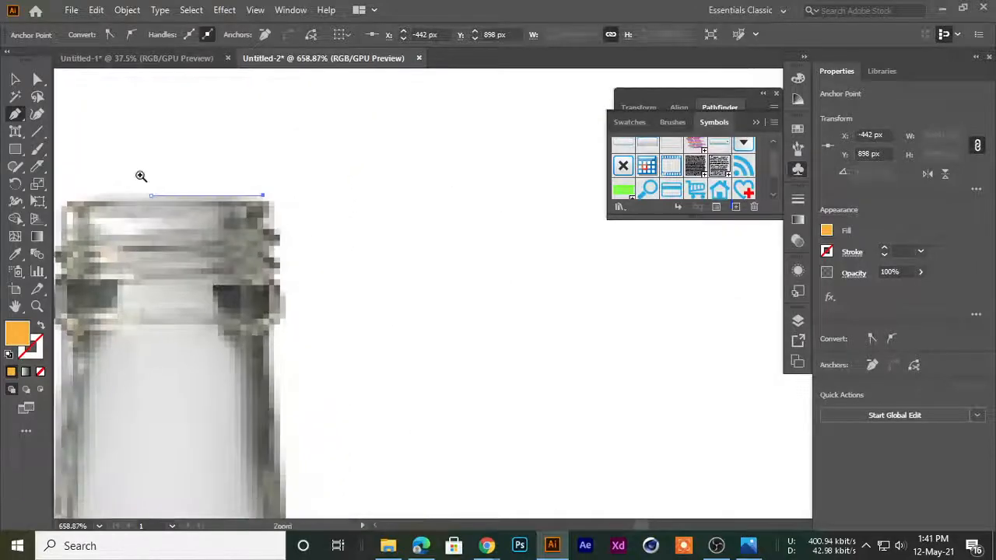
drag(214, 182, 327, 225)
click(325, 205)
click(315, 257)
click(336, 278)
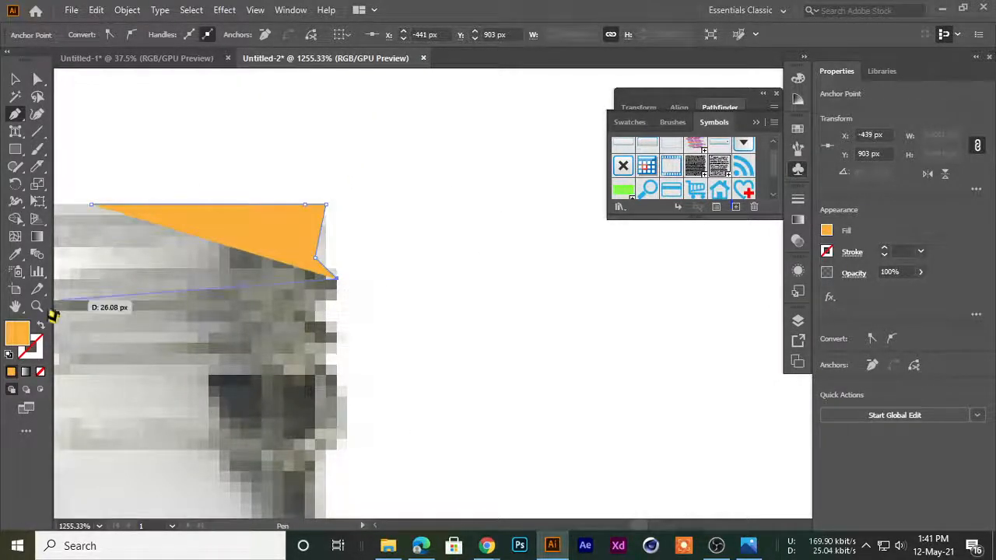
Swap the path's orange fill to its stroke and turn off Snap to Pixel
click(42, 325)
click(255, 10)
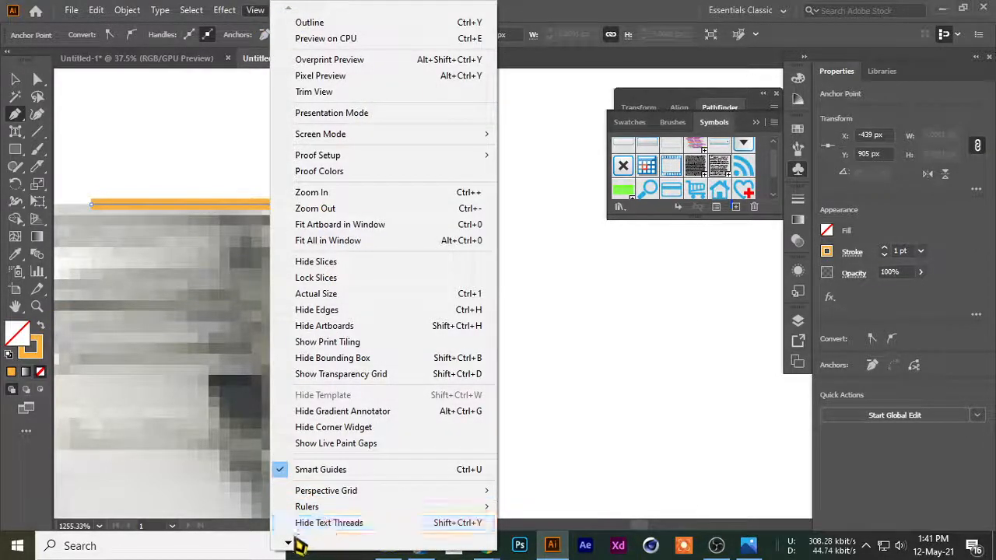
mouse_move(291, 542)
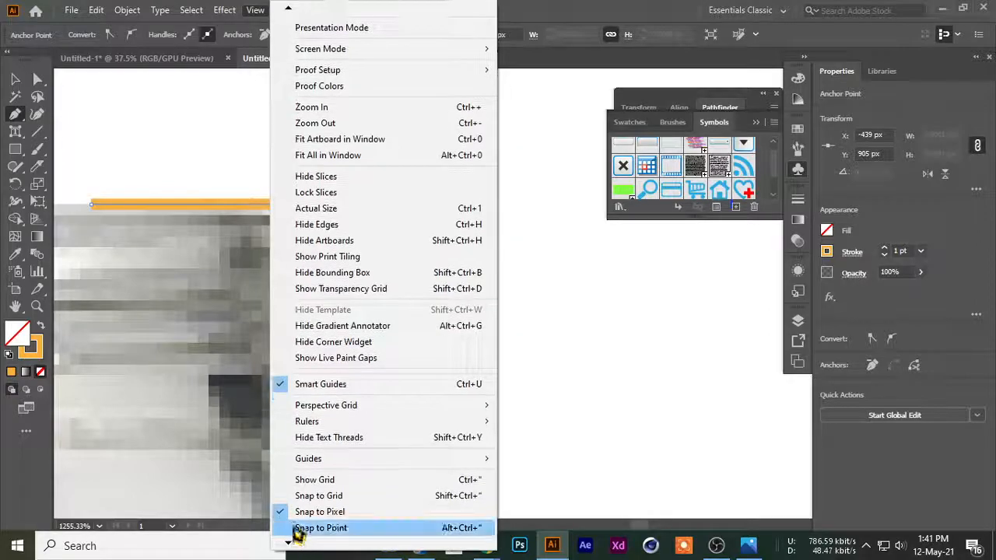
click(307, 528)
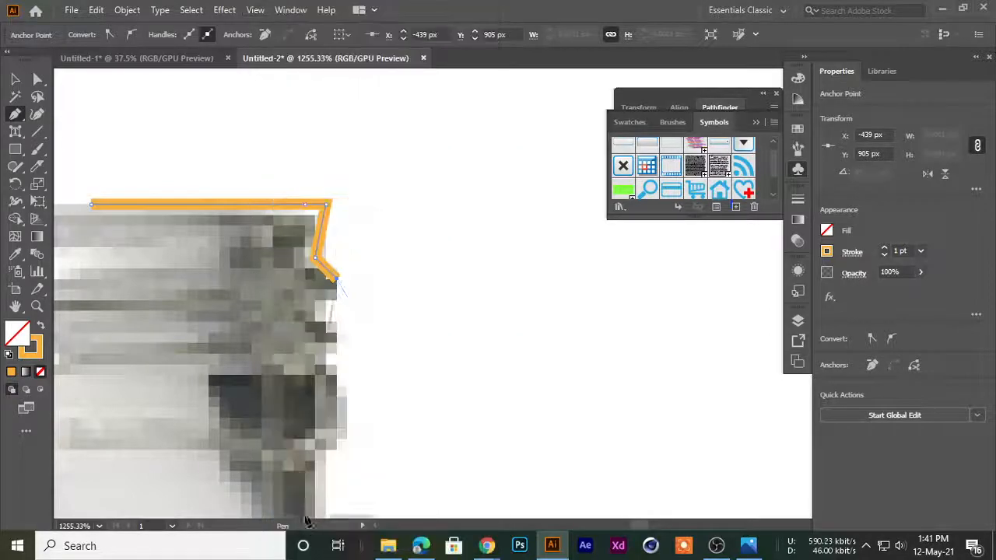
Continue the path down the right side of the bottle's mouth, following each ridge to the collar's lower edge
click(336, 301)
click(322, 312)
click(329, 322)
click(336, 348)
click(327, 360)
click(337, 381)
click(337, 442)
click(317, 459)
drag(359, 444, 281, 457)
Extend the path down the right side of the neck and curve it out onto the bottle's shoulder
drag(311, 456, 320, 202)
drag(320, 202, 340, 207)
drag(342, 373, 346, 241)
drag(342, 326, 259, 402)
drag(311, 362, 260, 413)
scroll(285, 301, down, 2)
drag(315, 280, 308, 359)
scroll(289, 301, down, 1)
click(286, 387)
scroll(402, 490, down, 2)
drag(341, 467, 316, 318)
scroll(329, 359, up, 3)
drag(346, 381, 425, 431)
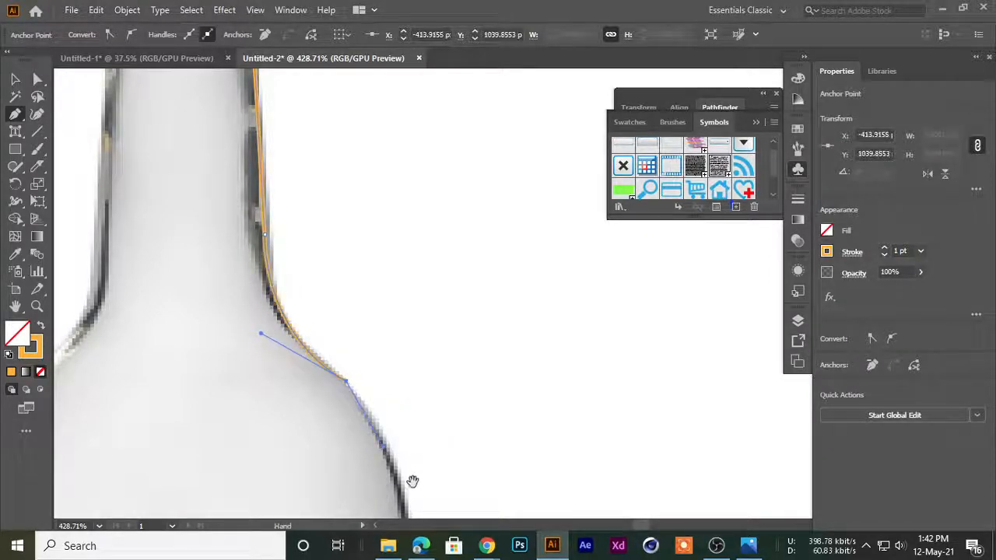
Trace the shoulder's curve and straight right side, then round the base to the bottle's bottom centre
scroll(412, 467, down, 3)
drag(405, 343, 389, 501)
drag(402, 451, 402, 451)
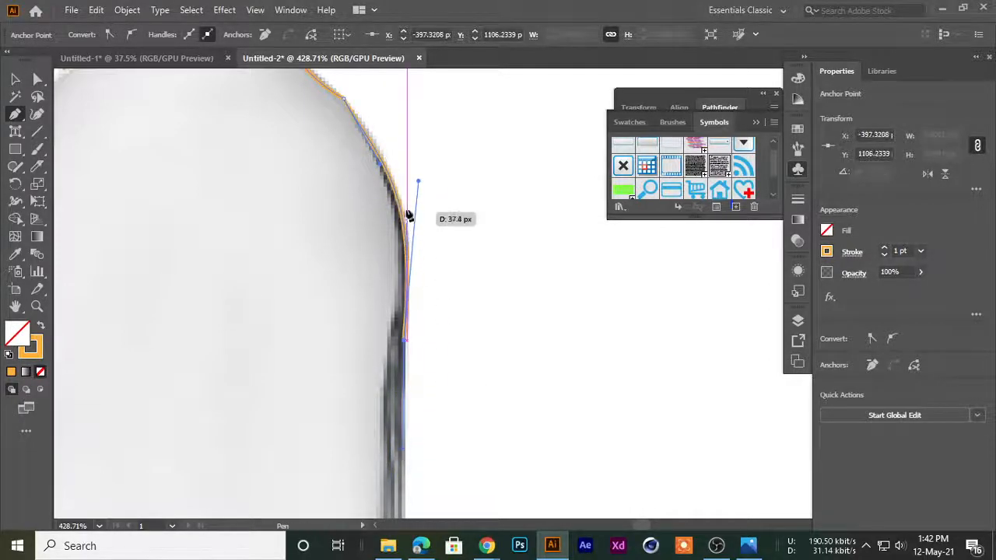
drag(433, 191, 371, 251)
drag(387, 307, 347, 327)
drag(403, 129, 406, 287)
drag(337, 335, 361, 177)
drag(392, 385, 400, 192)
drag(409, 270, 440, 270)
click(372, 253)
drag(210, 334, 394, 336)
Move the traced half-profile off the bottle photo and place a duplicate of it to the right
key(ctrl+minus)
key(ctrl+minus)
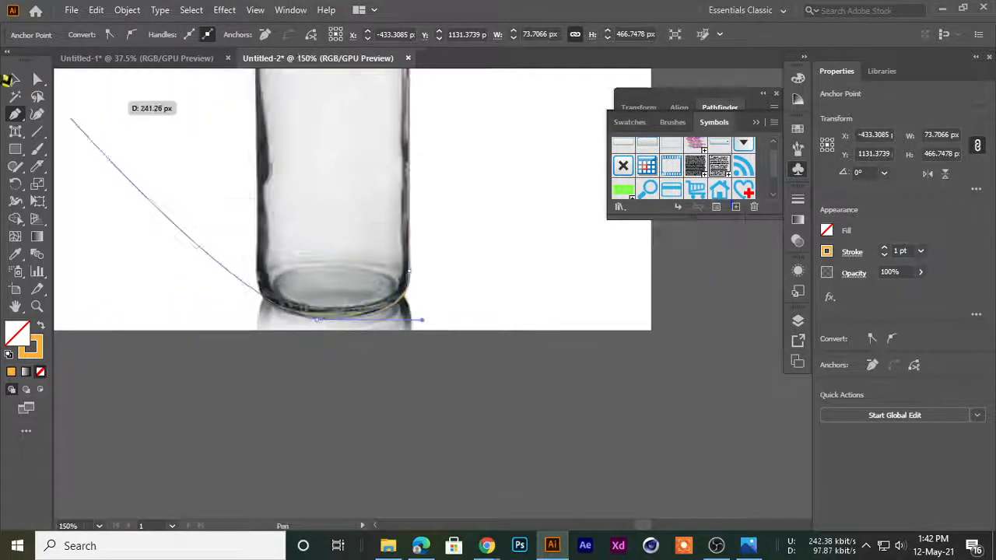
click(16, 80)
drag(299, 265, 259, 290)
drag(396, 303, 340, 357)
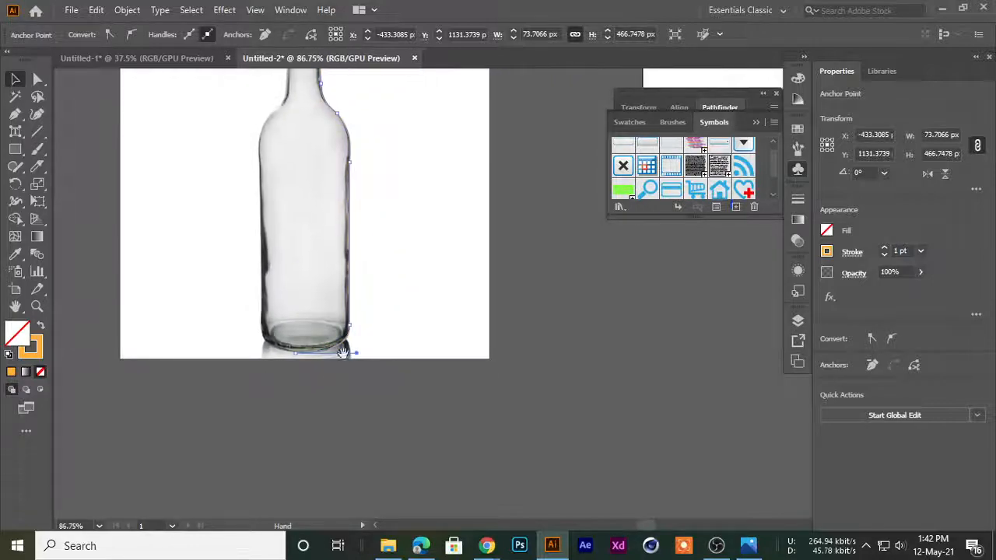
drag(403, 275, 636, 314)
drag(618, 328, 593, 339)
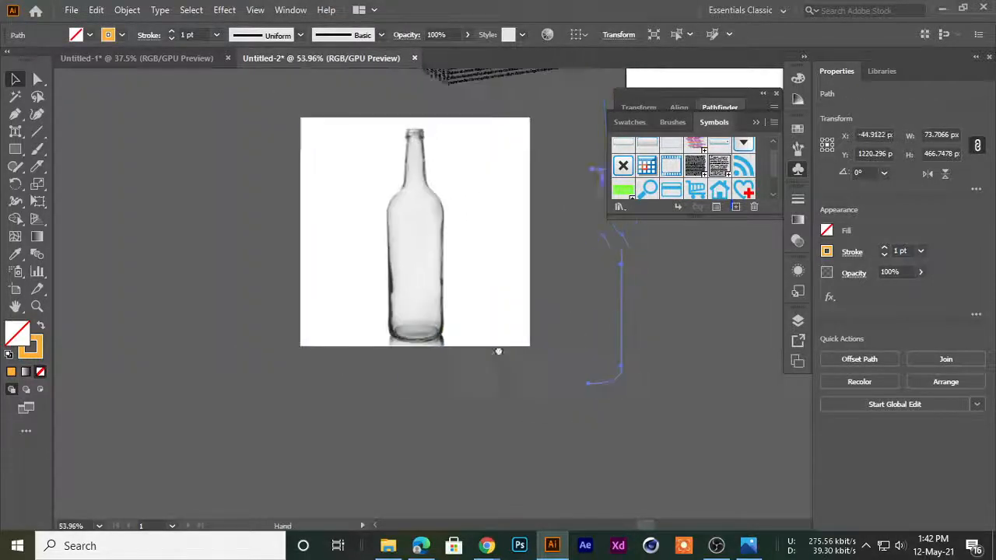
drag(520, 346, 194, 332)
drag(303, 247, 482, 288)
drag(377, 249, 581, 421)
Apply a 360° 3D Revolve to the duplicate profile from its left edge, with the bottle kept in view
click(223, 10)
mouse_move(257, 106)
mouse_move(350, 98)
click(435, 118)
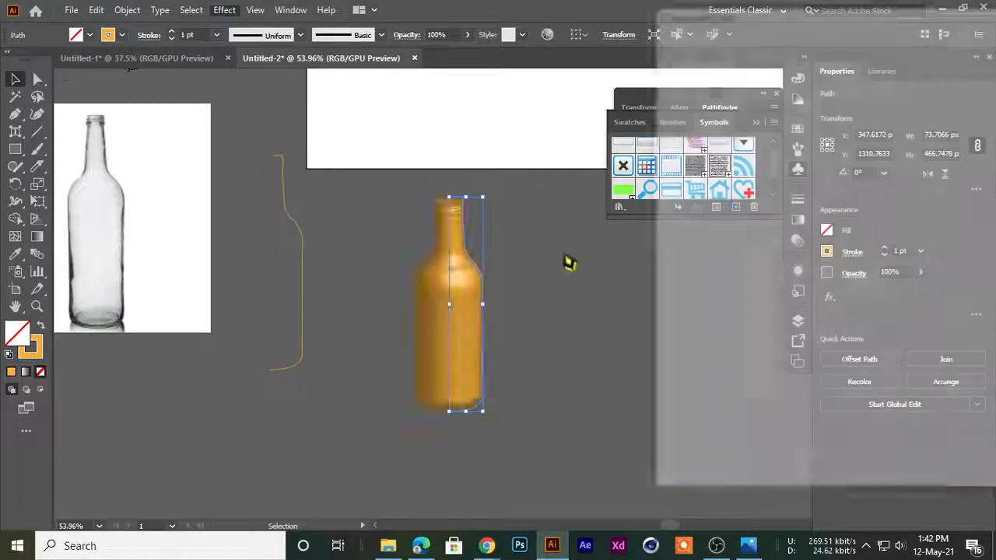
drag(723, 23, 695, 23)
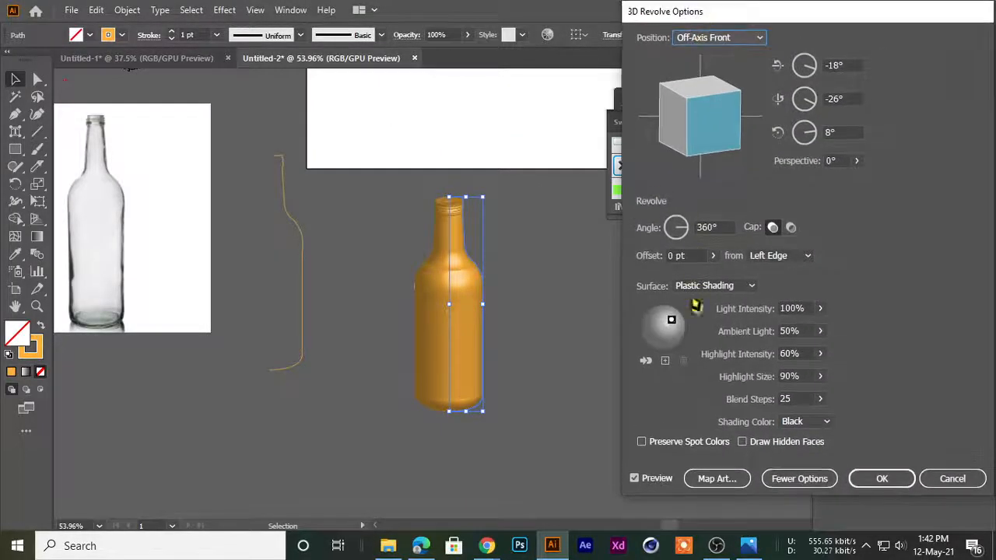
drag(782, 23, 740, 22)
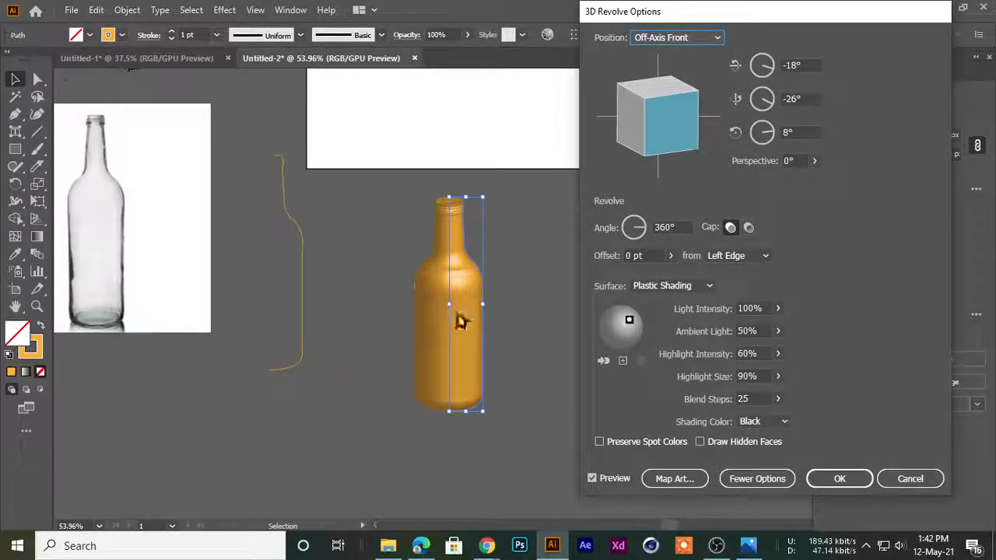
Open the revolve's Map Art settings, advance to surface 17 and bring the whole dialog into view
click(666, 479)
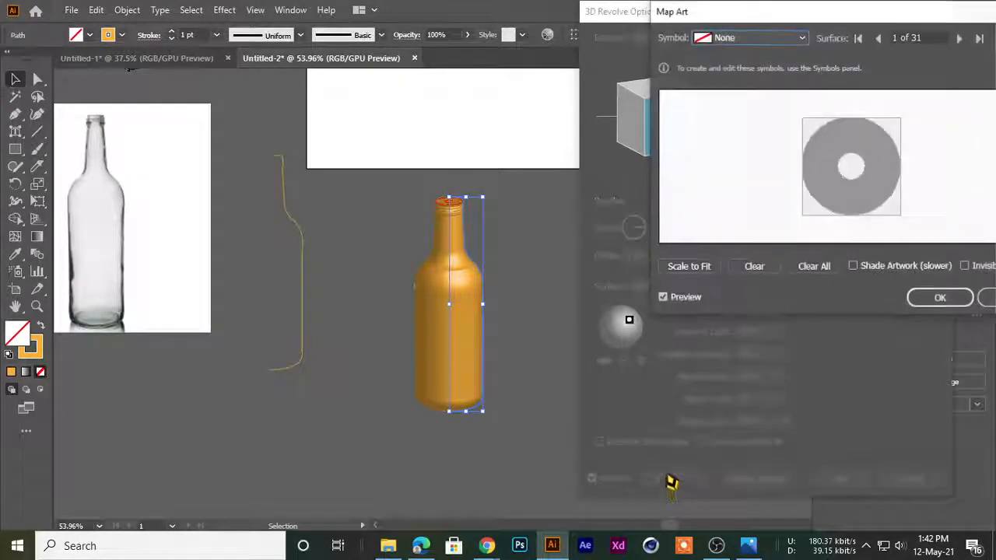
click(961, 38)
click(960, 38)
click(961, 39)
click(960, 38)
click(961, 38)
click(960, 38)
click(961, 38)
click(960, 38)
click(960, 39)
click(961, 38)
click(960, 38)
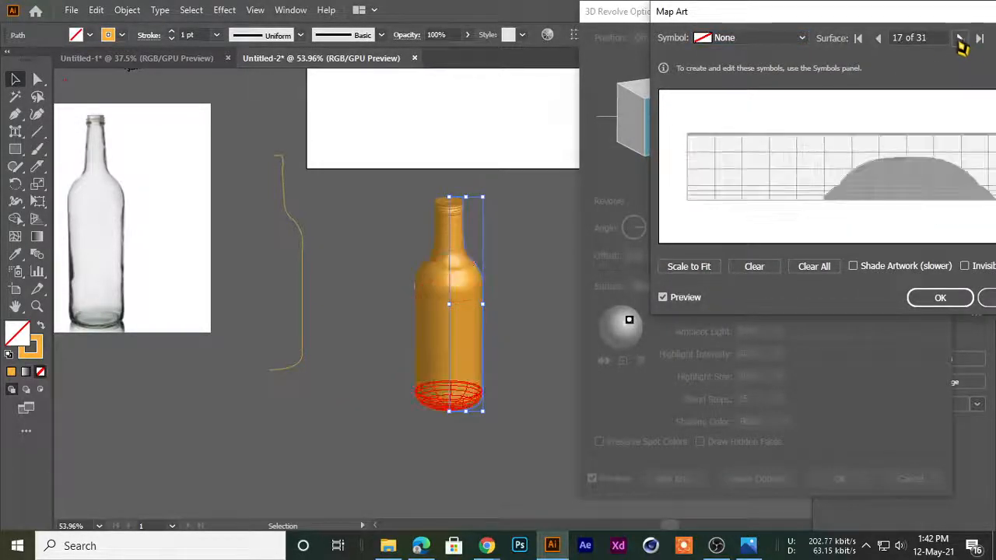
click(960, 38)
click(885, 39)
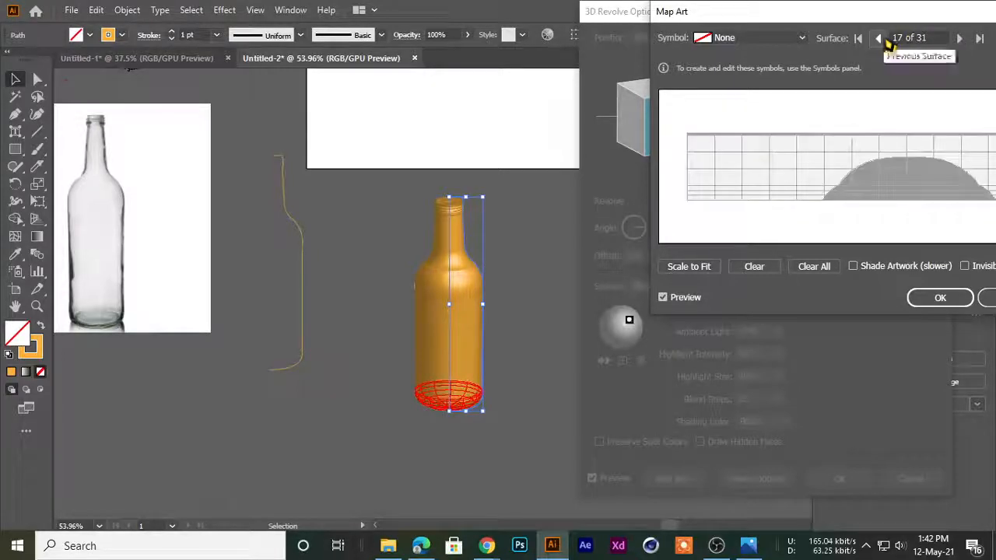
drag(805, 16, 683, 95)
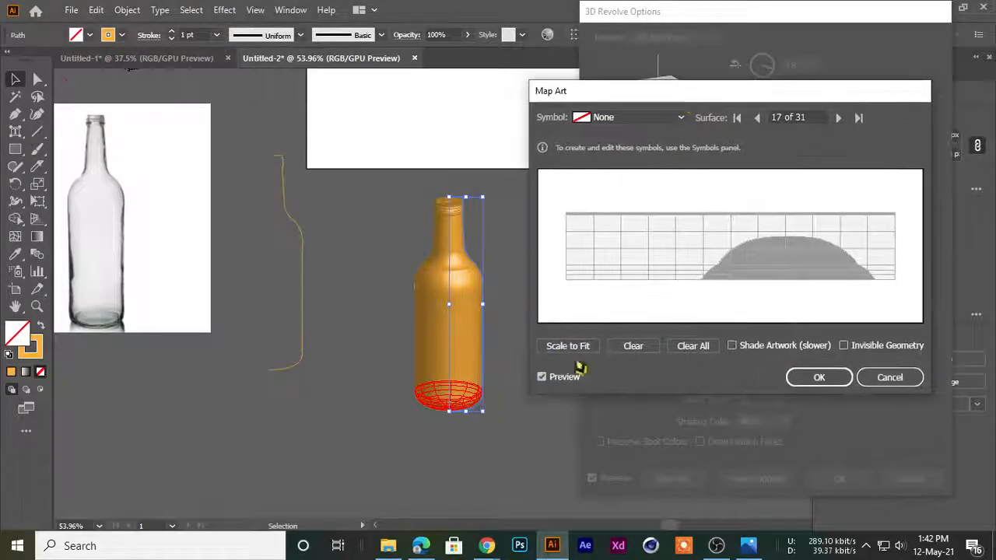
Examine the remaining Map Art surfaces one by one, from surface 18 through surface 31
click(839, 117)
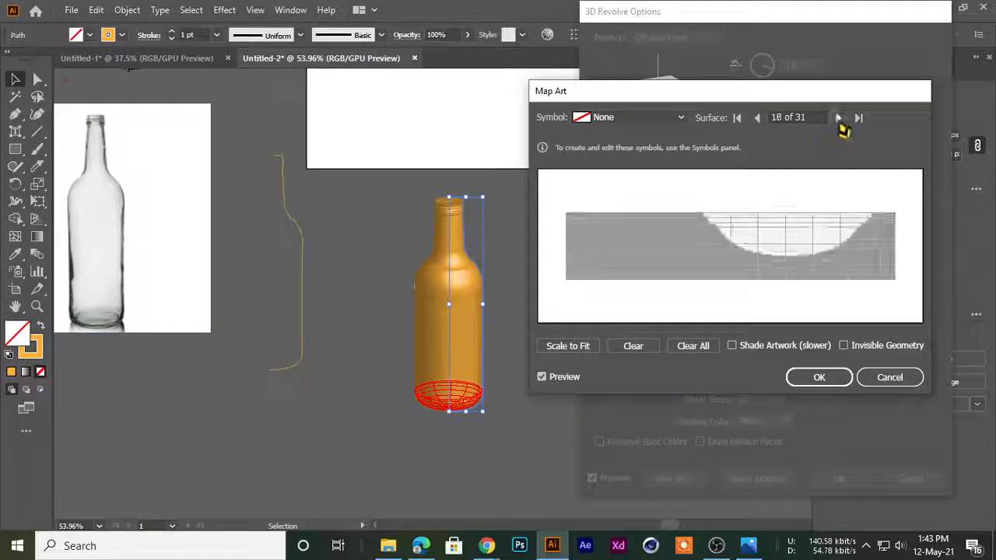
click(838, 118)
click(839, 117)
click(839, 117)
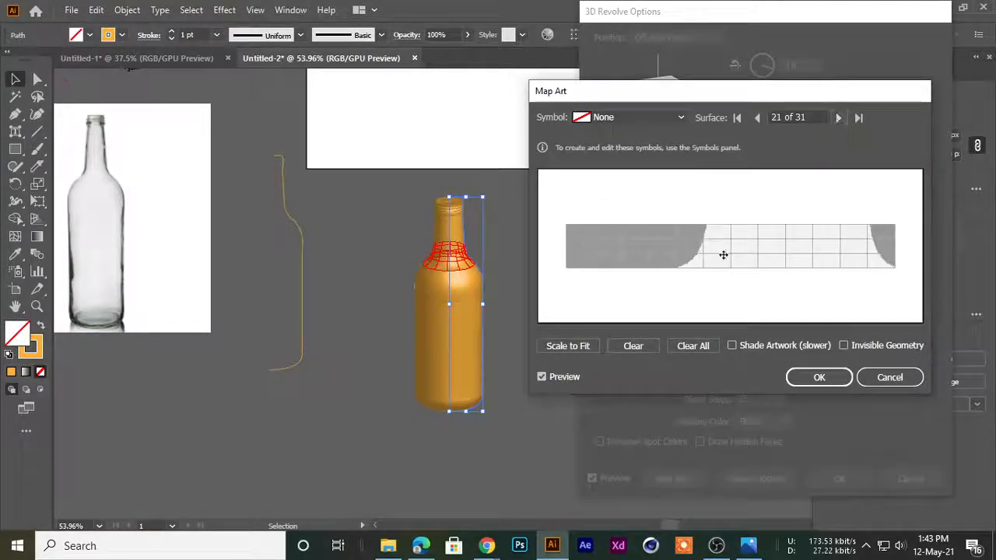
click(839, 117)
click(839, 117)
click(838, 117)
click(838, 118)
click(839, 118)
click(839, 117)
click(839, 117)
click(838, 117)
click(838, 118)
click(838, 117)
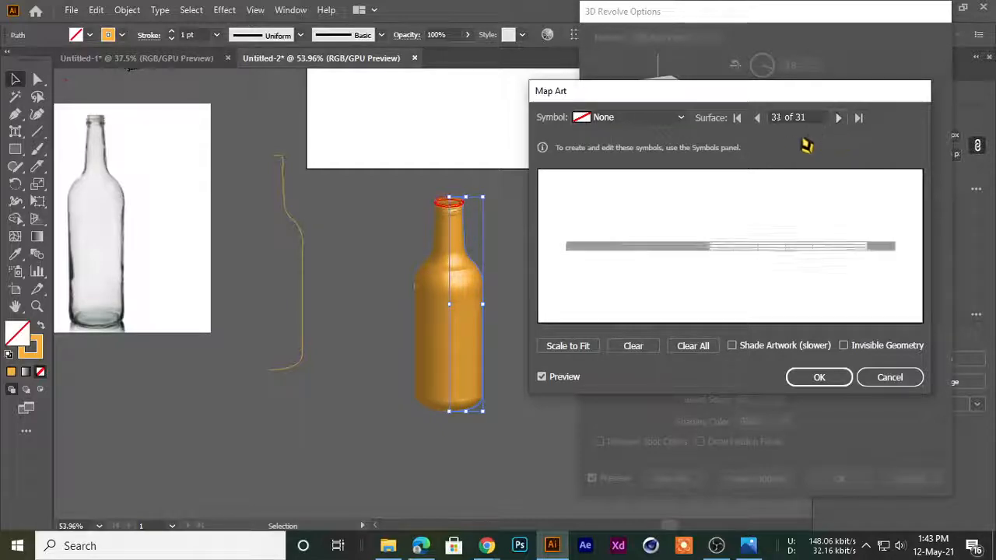
Map the striped green New Symbol onto the bottle's straight body, surface 19, and scale it to fit
click(757, 117)
click(757, 117)
click(757, 118)
click(757, 117)
click(757, 117)
click(756, 118)
click(757, 117)
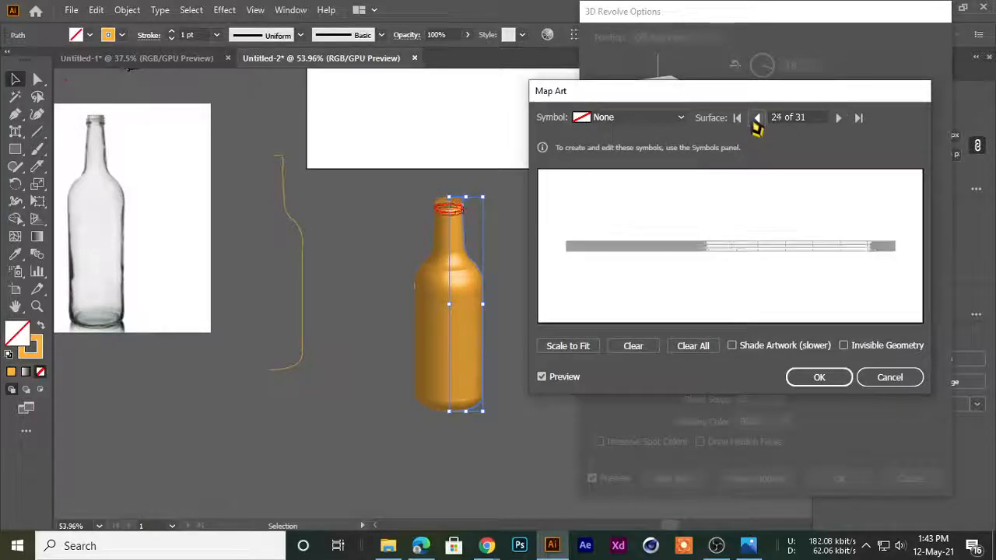
click(756, 118)
click(757, 118)
click(757, 118)
click(757, 118)
click(757, 117)
click(757, 117)
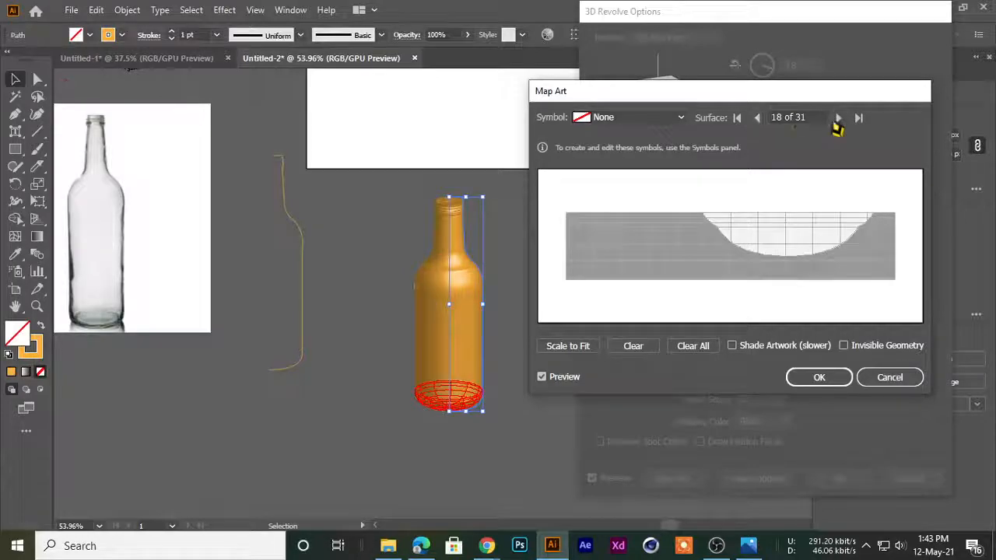
click(838, 118)
click(614, 119)
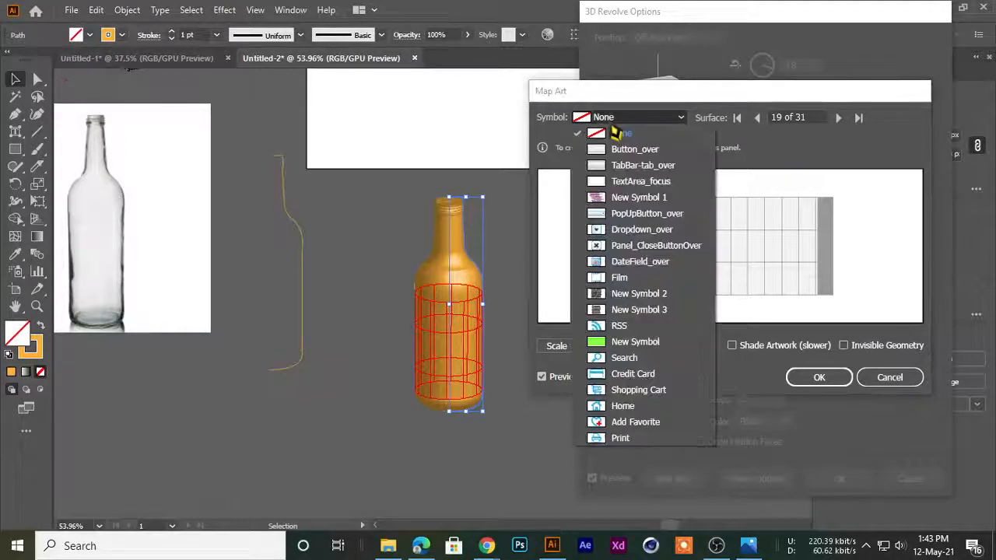
click(626, 342)
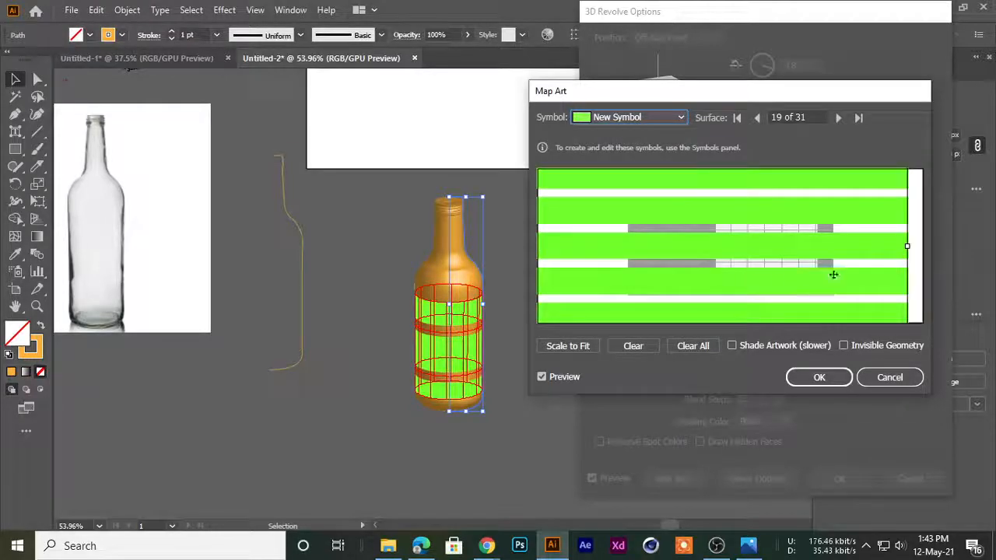
click(568, 350)
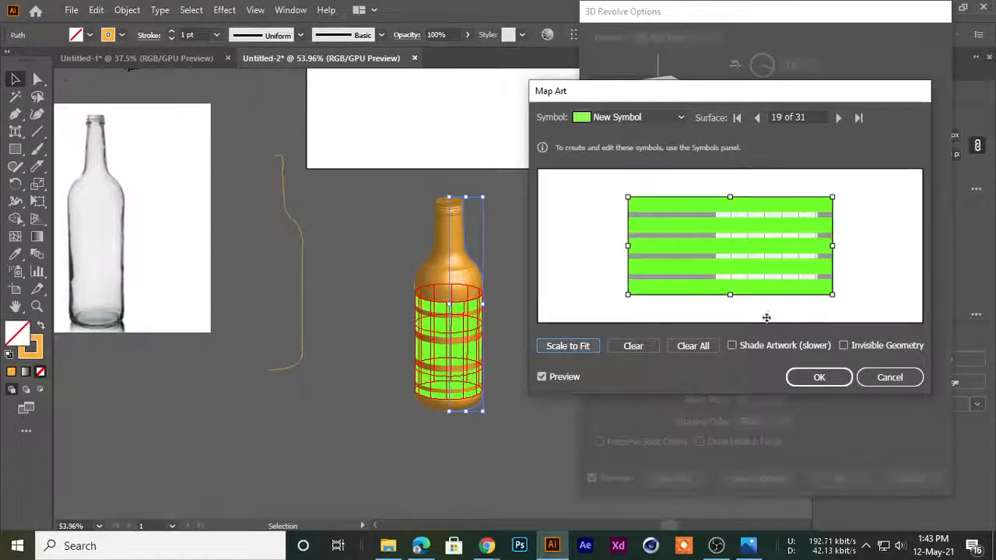
Narrow the stripe artwork to the visible part of surface 19, rotate it diagonally, and apply the mapping and the revolve
drag(749, 276, 755, 275)
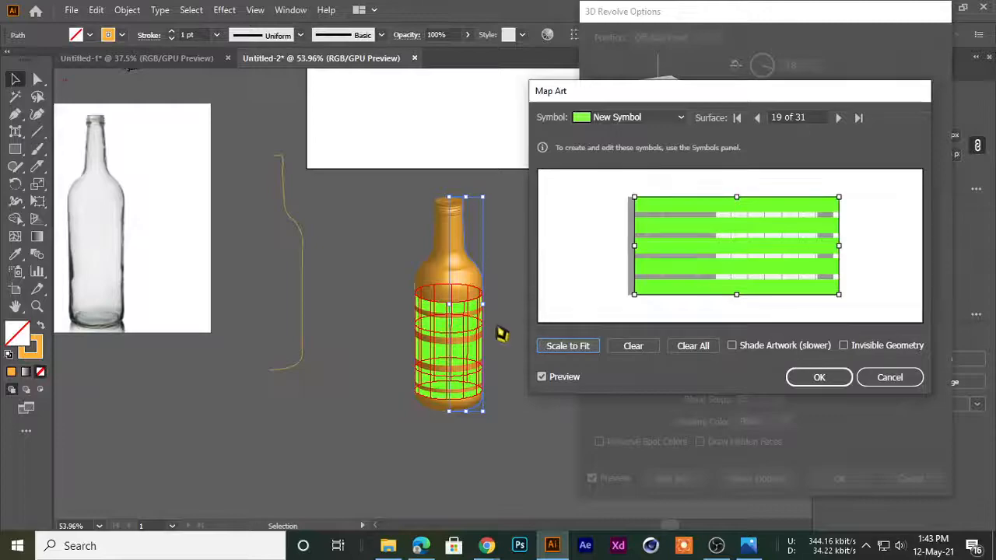
drag(634, 245, 710, 248)
mouse_move(840, 246)
mouse_down()
mouse_move(785, 255)
mouse_move(830, 247)
mouse_up()
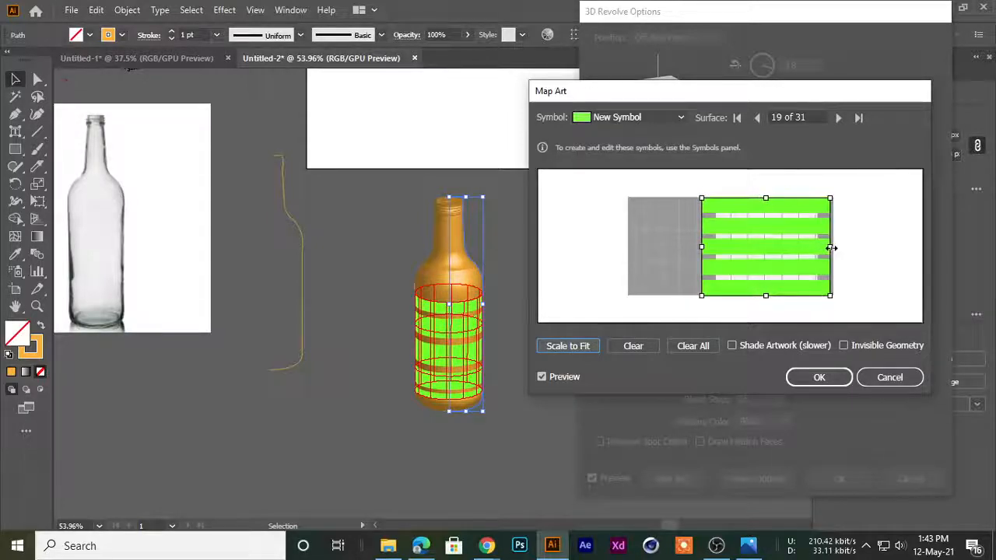
drag(834, 298, 907, 238)
drag(845, 246, 821, 264)
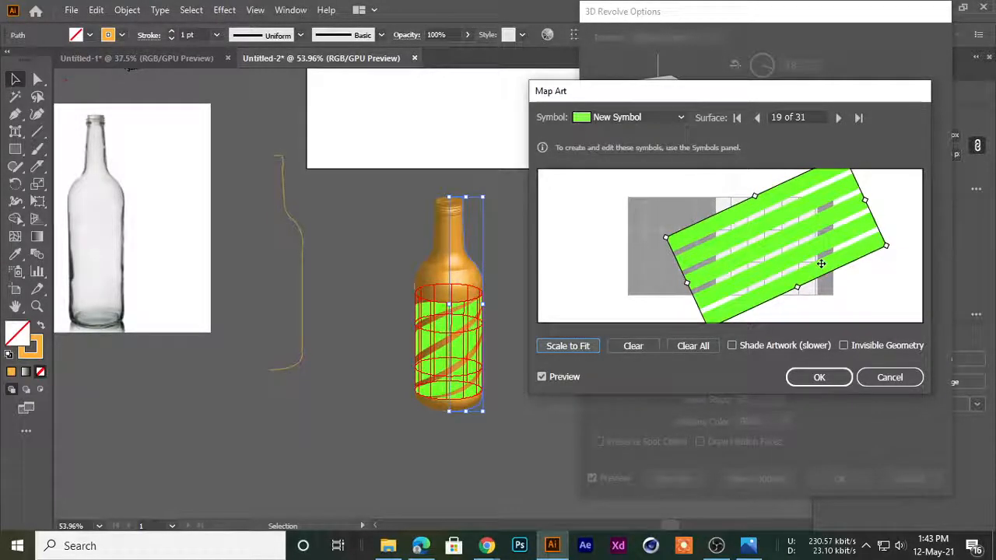
click(821, 378)
click(836, 482)
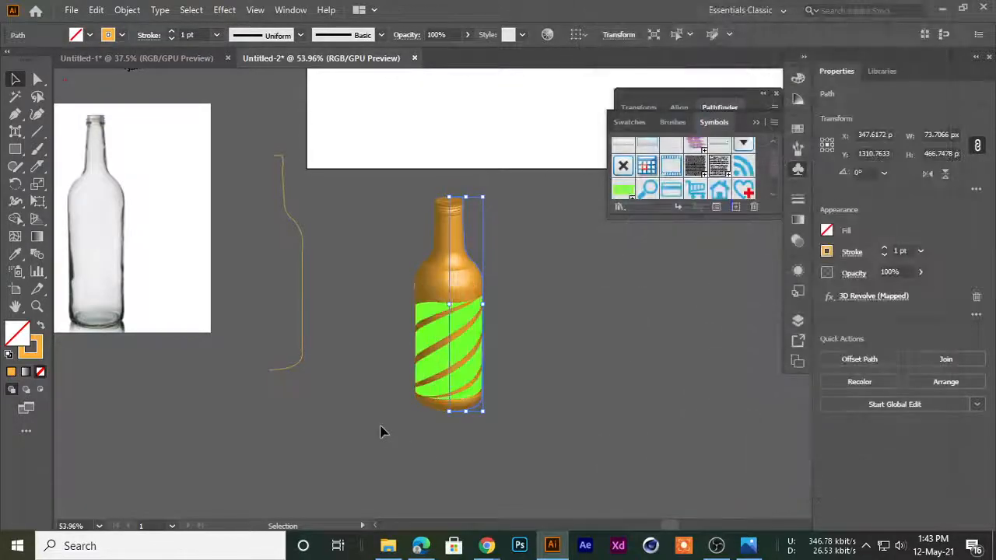
Move the profile's anchor point at the lower neck ring outward with Direct Selection to flare the bottle's collar
ctrl+drag(482, 294, 667, 339)
ctrl+drag(630, 367, 505, 322)
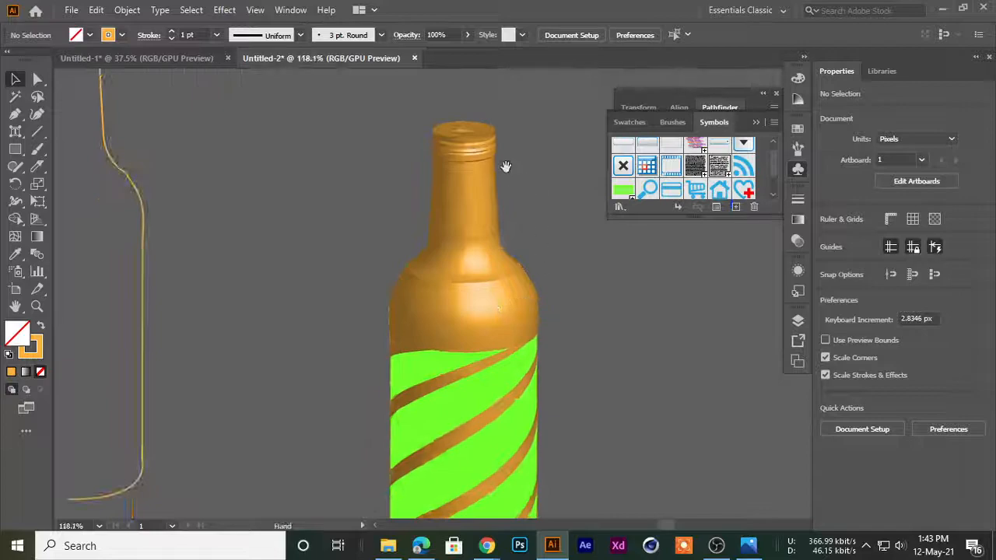
click(464, 172)
ctrl+drag(464, 170, 529, 195)
drag(465, 254, 429, 316)
ctrl+drag(391, 206, 516, 238)
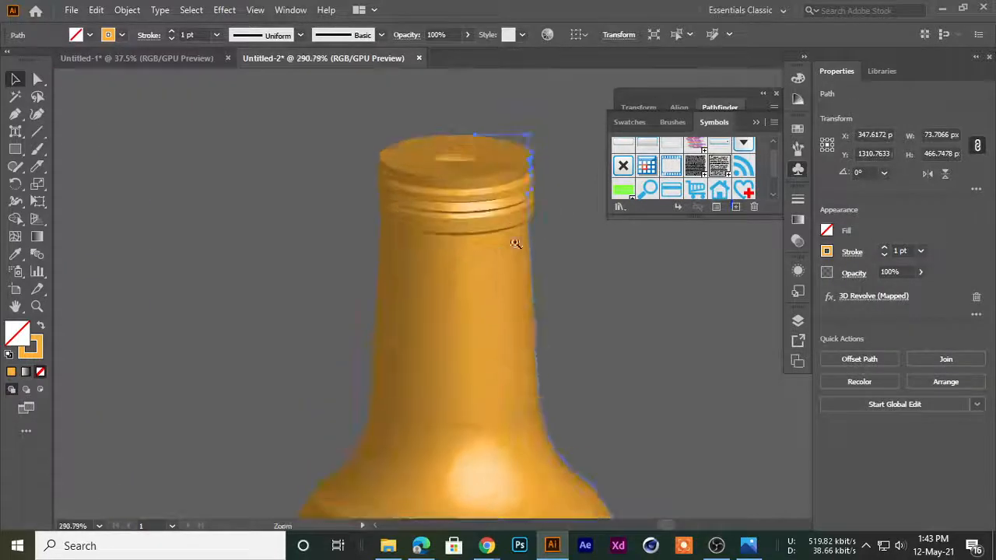
drag(458, 175, 356, 232)
click(37, 78)
click(96, 81)
ctrl+drag(364, 243, 506, 276)
drag(506, 276, 441, 316)
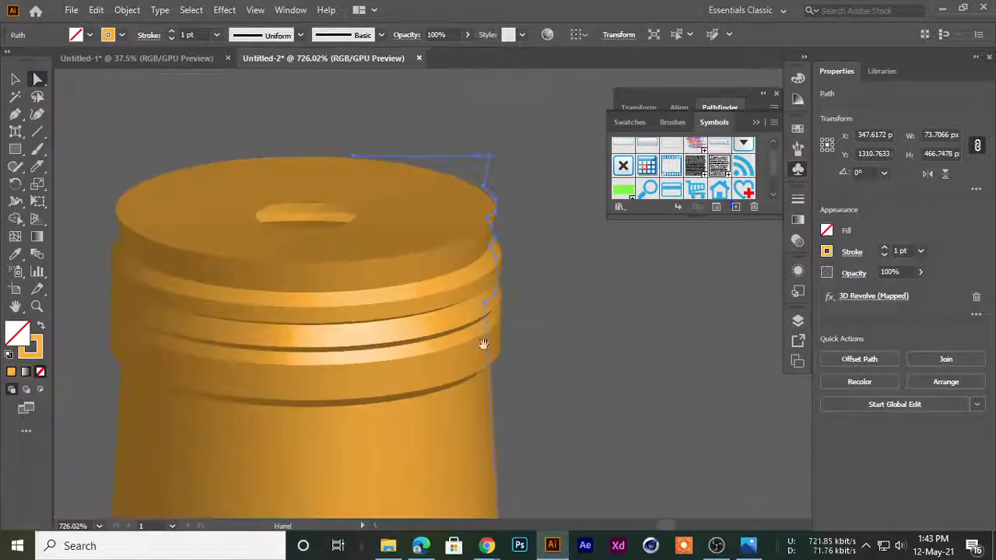
click(484, 305)
mouse_move(506, 316)
mouse_down()
mouse_move(500, 298)
mouse_move(515, 308)
mouse_up()
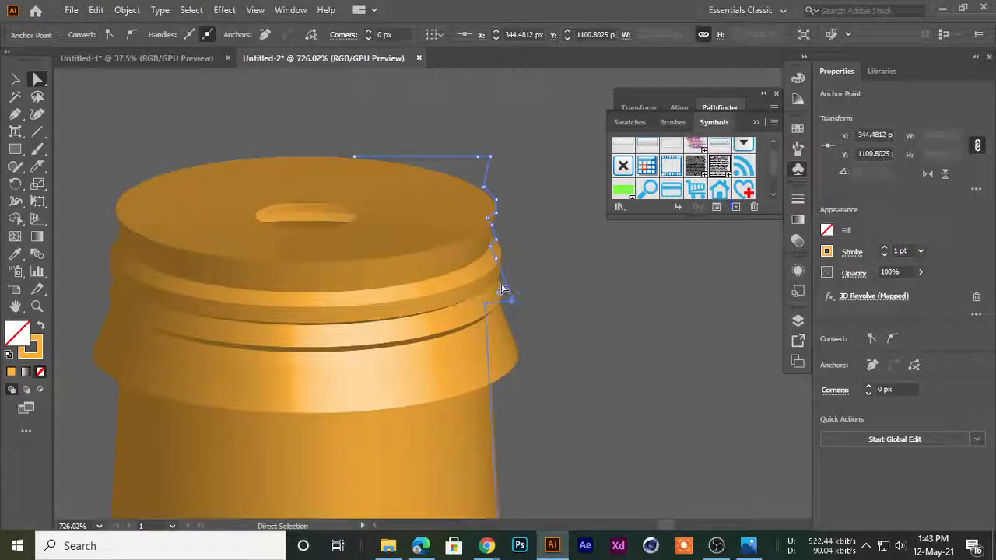
Adjust the upper neck anchors and pull the rim's corner anchor outward to widen the bottle's mouth
mouse_move(490, 254)
mouse_down()
mouse_move(460, 264)
mouse_move(492, 250)
mouse_move(477, 260)
mouse_up()
key(ctrl+z)
key(ctrl+z)
drag(487, 224, 478, 221)
drag(490, 167, 530, 148)
scroll(558, 183, down, 8)
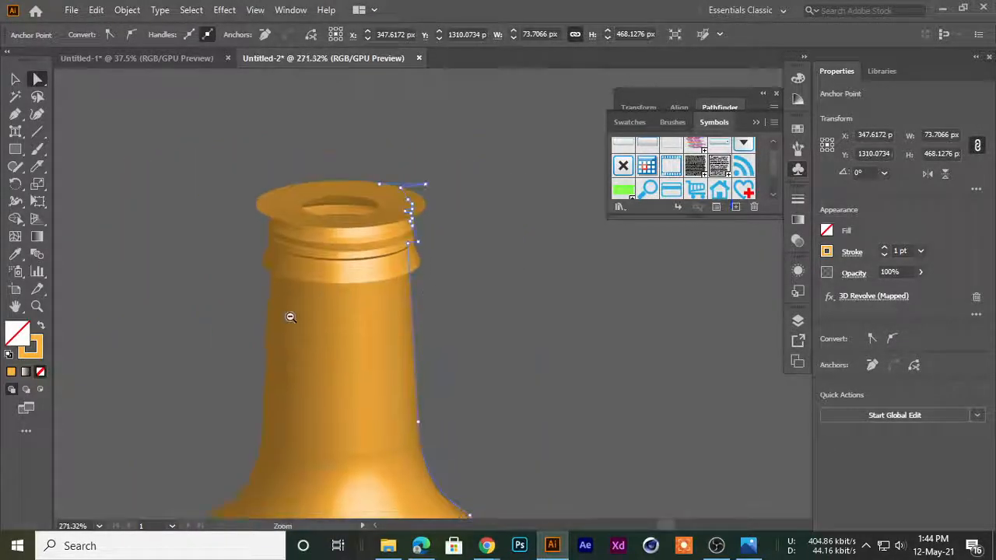
click(15, 80)
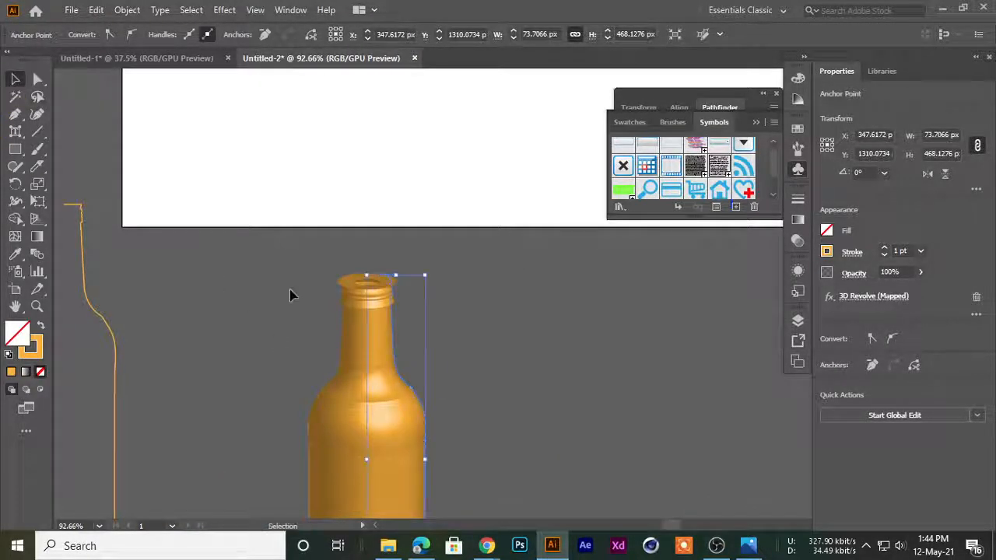
click(298, 309)
Undo the neck and rim edits on the bottle's profile and leave the bottle deselected
drag(383, 342, 415, 336)
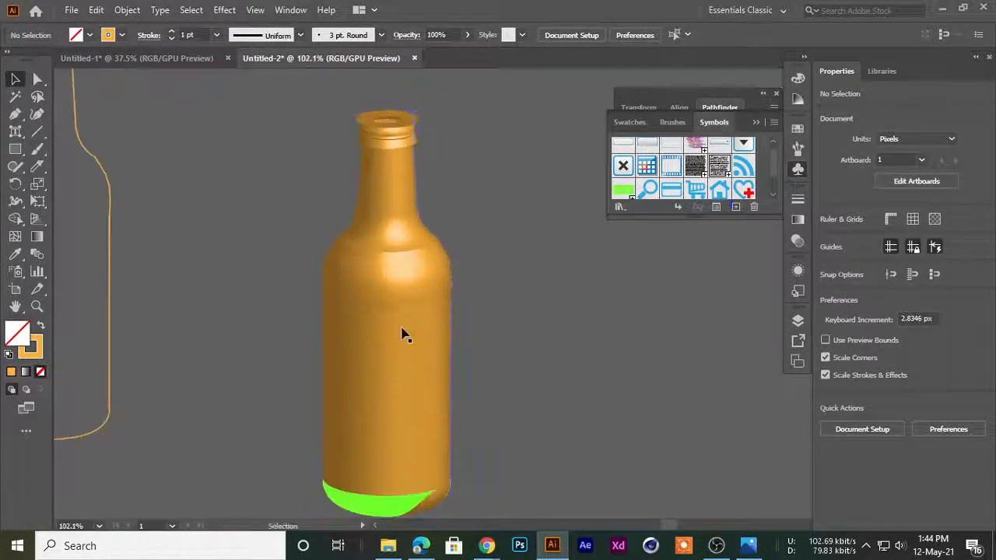
click(402, 340)
click(374, 371)
click(374, 372)
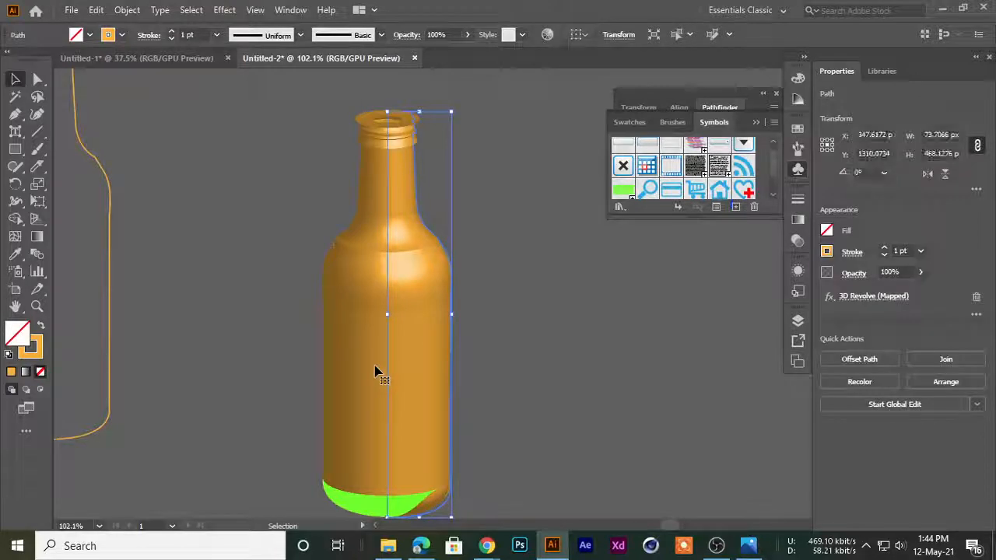
click(262, 231)
click(343, 274)
key(ctrl+z)
click(288, 282)
drag(299, 227, 206, 233)
drag(295, 288, 285, 252)
drag(279, 251, 411, 286)
drag(359, 244, 357, 228)
click(267, 278)
click(366, 281)
click(305, 135)
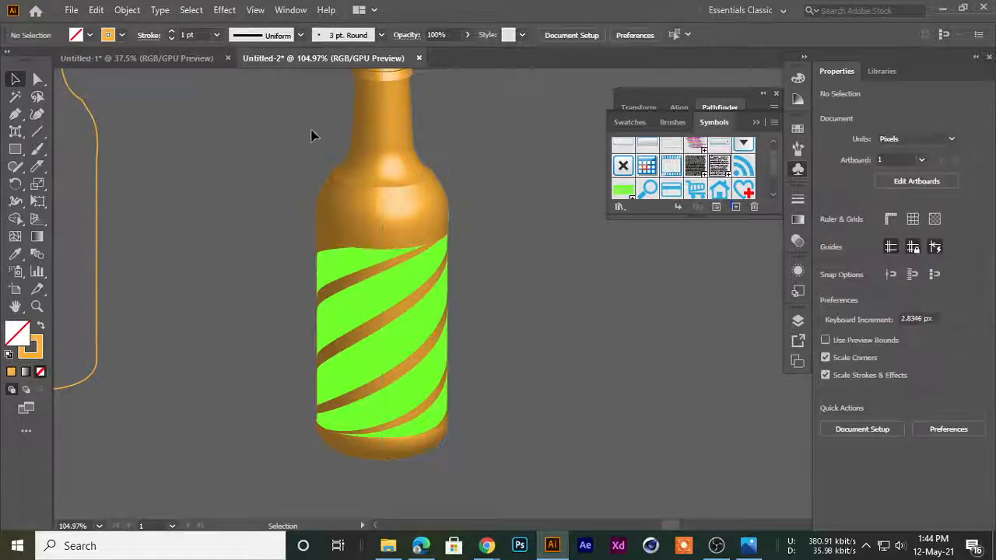
Switch to the Google Meet call in Chrome and stop presenting the screen
mouse_move(486, 545)
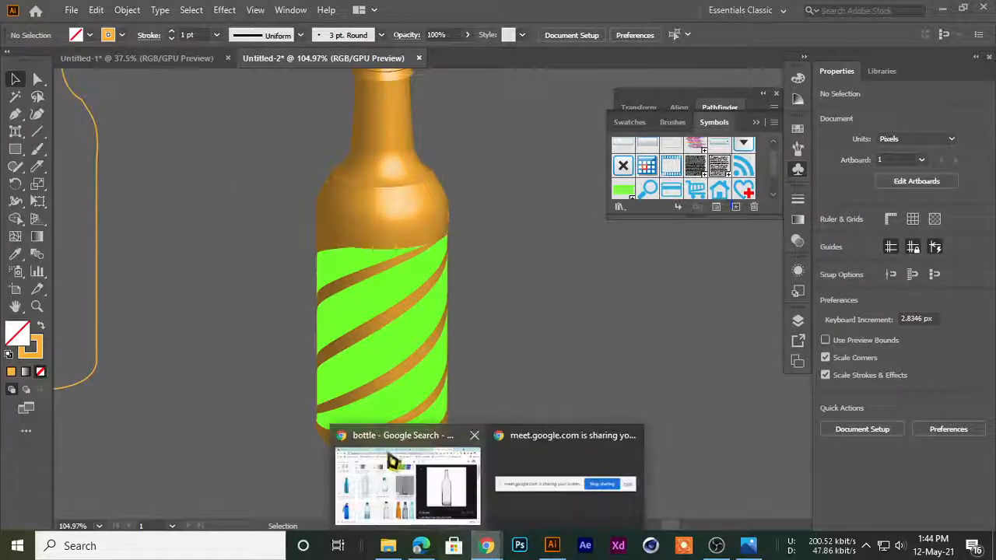
click(387, 452)
click(510, 12)
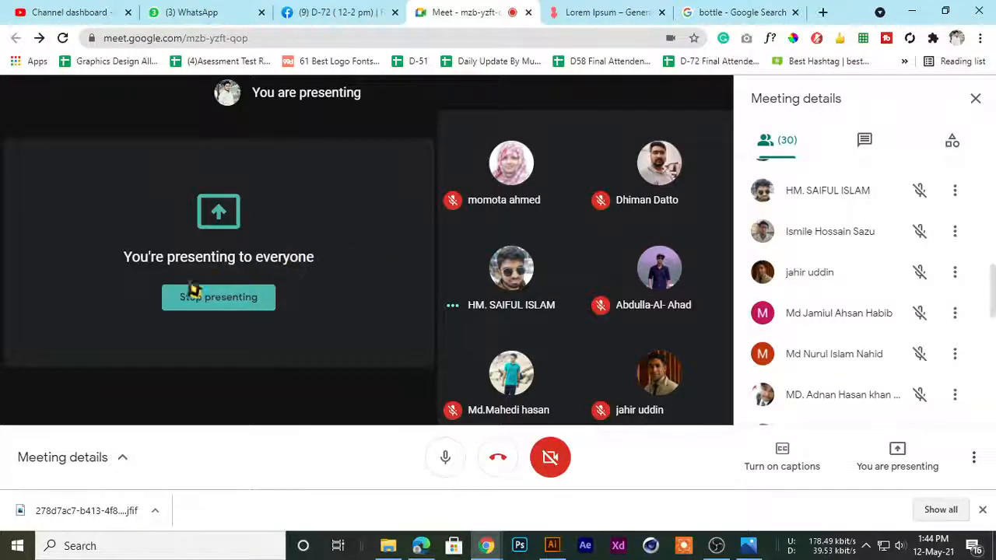
click(184, 307)
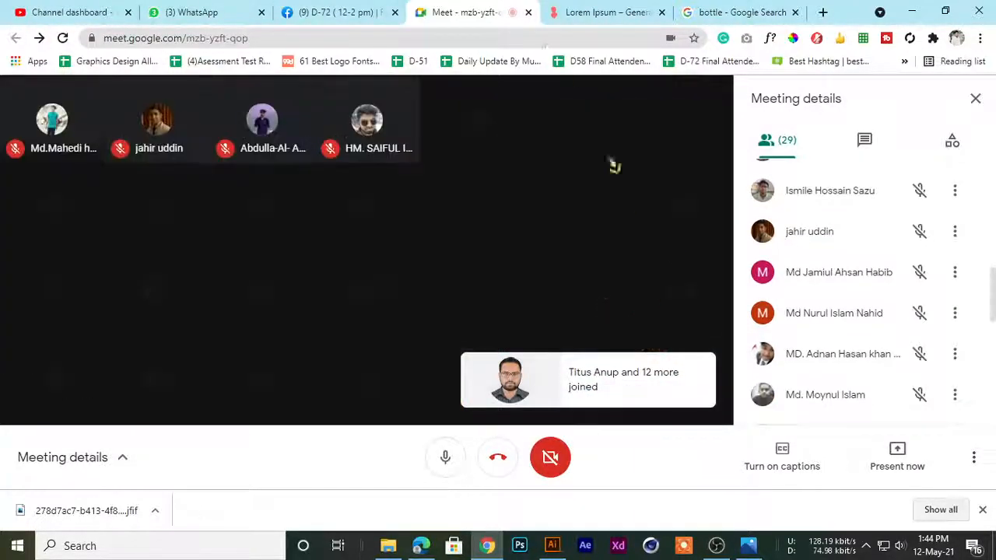
Close the Lorem Ipsum and bottle Google Search pages and return to the Meet call
click(589, 11)
click(707, 12)
key(ctrl+w)
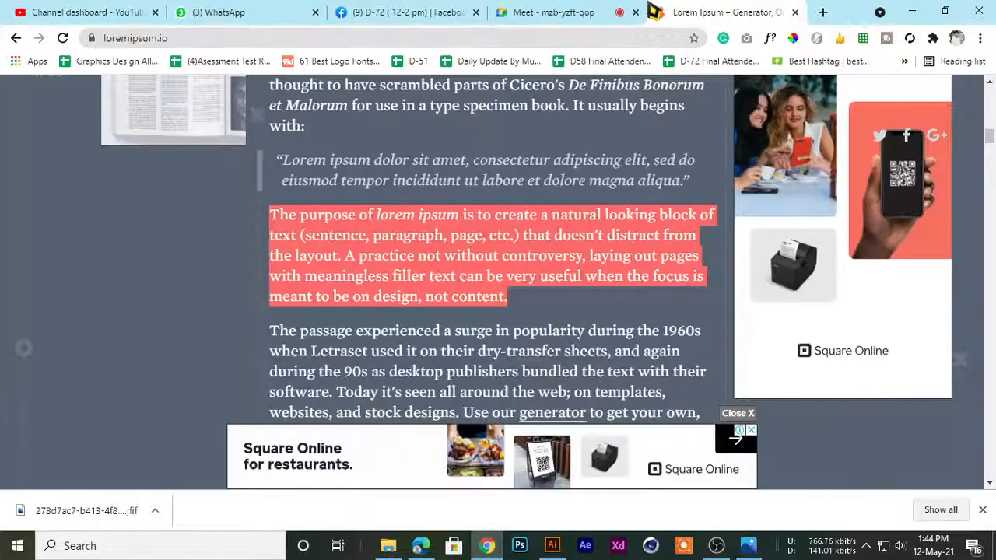
key(ctrl+w)
click(455, 11)
click(631, 11)
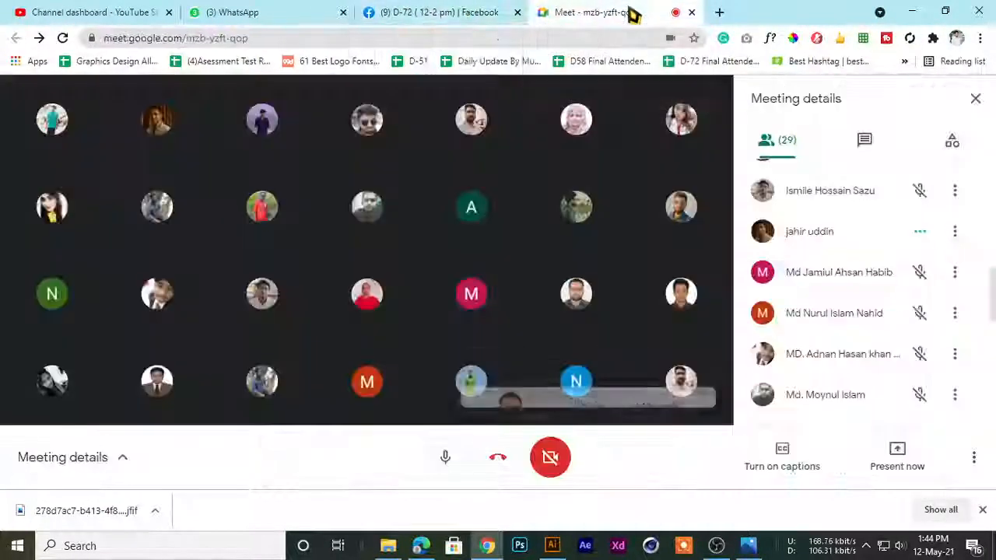
Bring up the D-72 Facebook group, and switch to OBS to mute the Mic/Aux audio
click(478, 11)
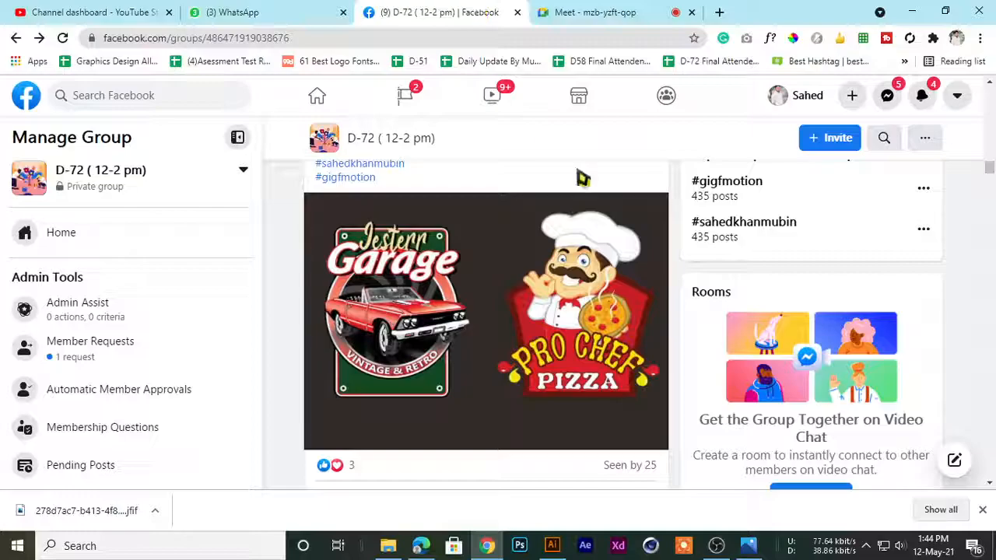
click(716, 546)
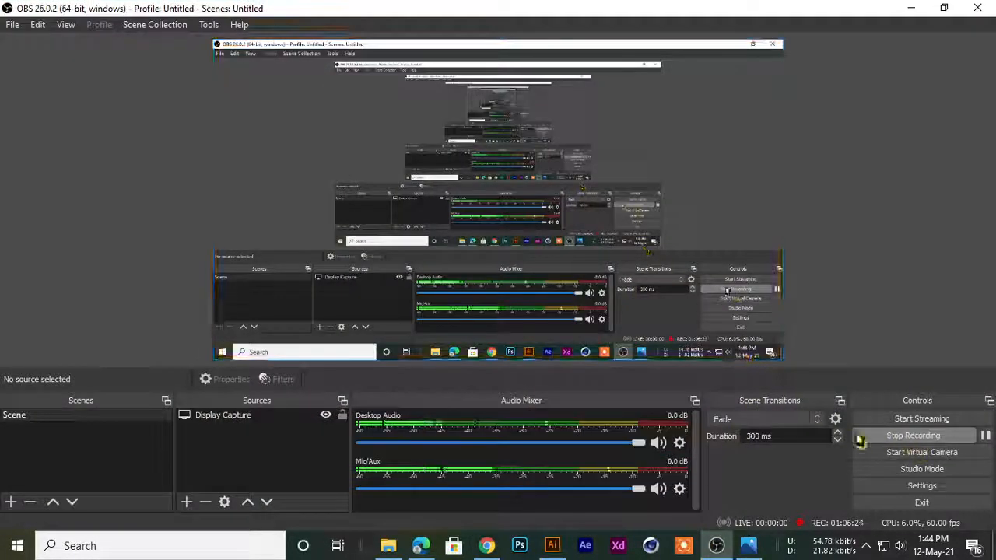
click(657, 488)
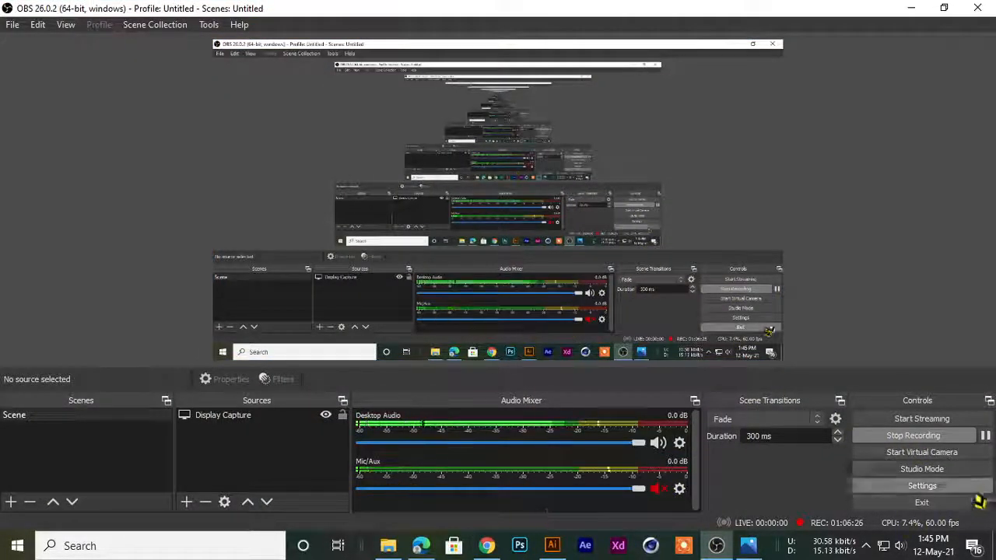